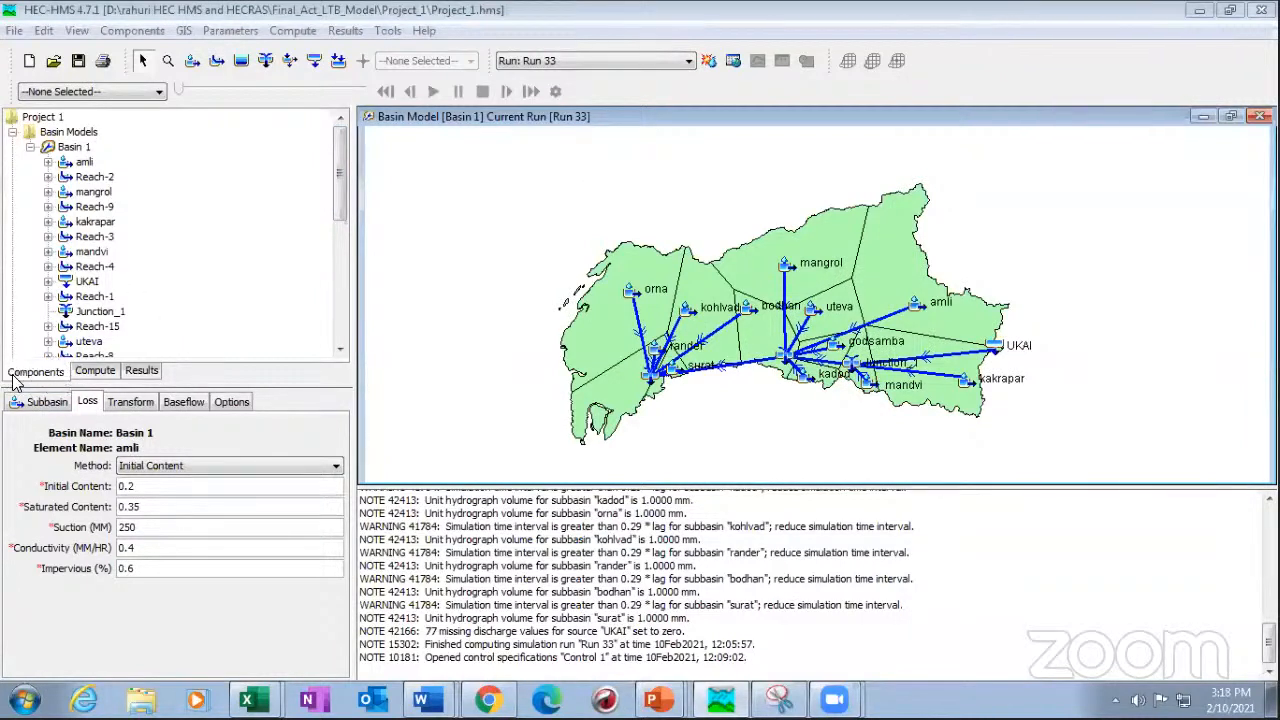
- Look through the project's simulation runs and check the settings of a few of them
left_click(88, 374)
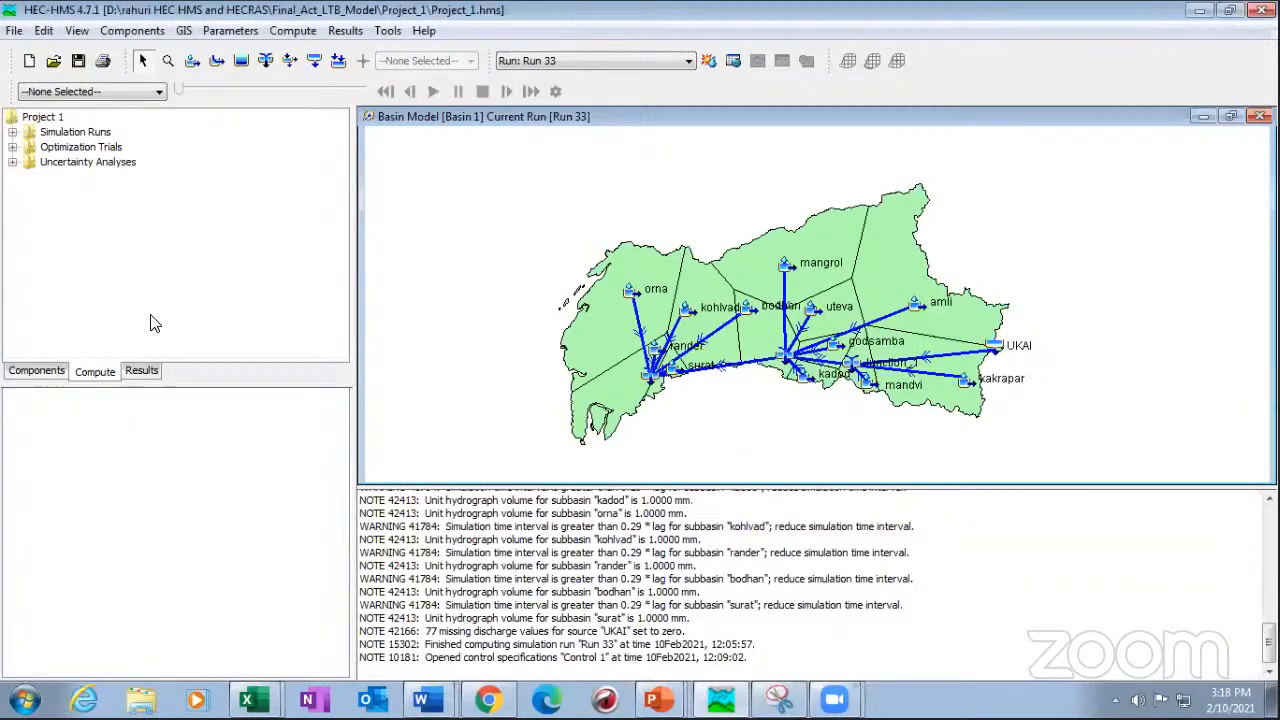
left_click(13, 132)
scroll(170, 261, "down", 5)
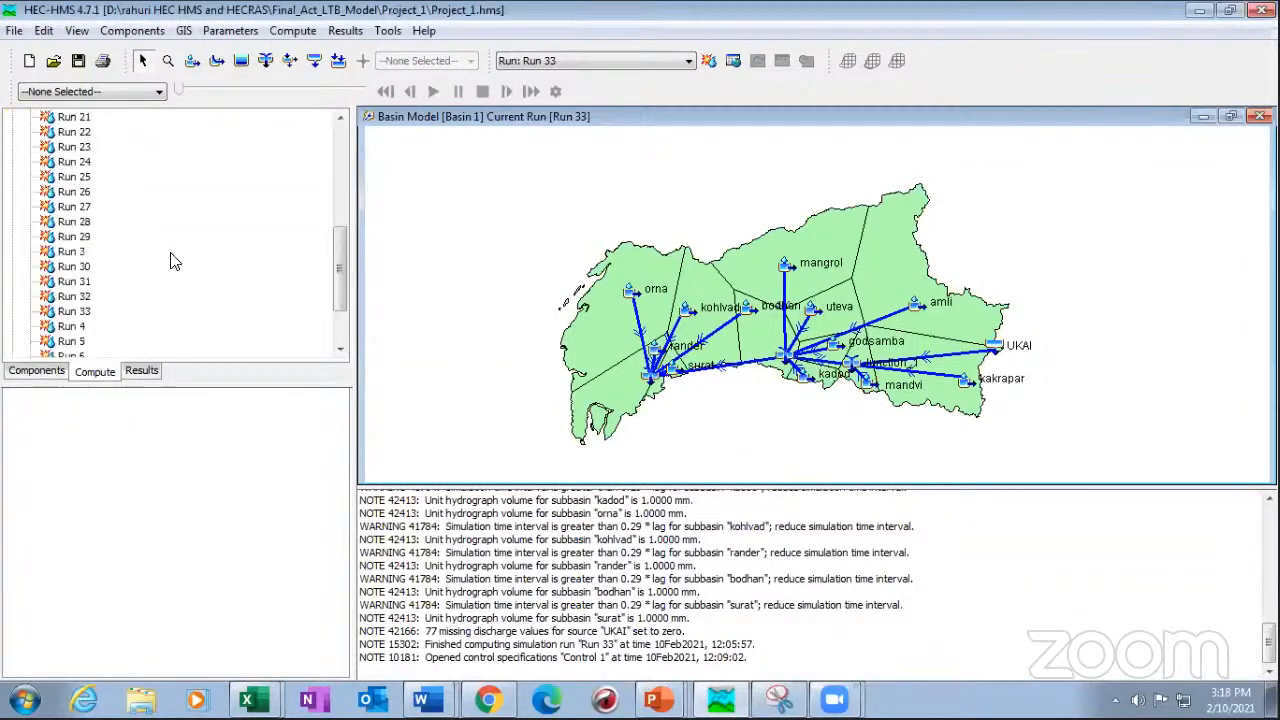
scroll(170, 261, "up", 5)
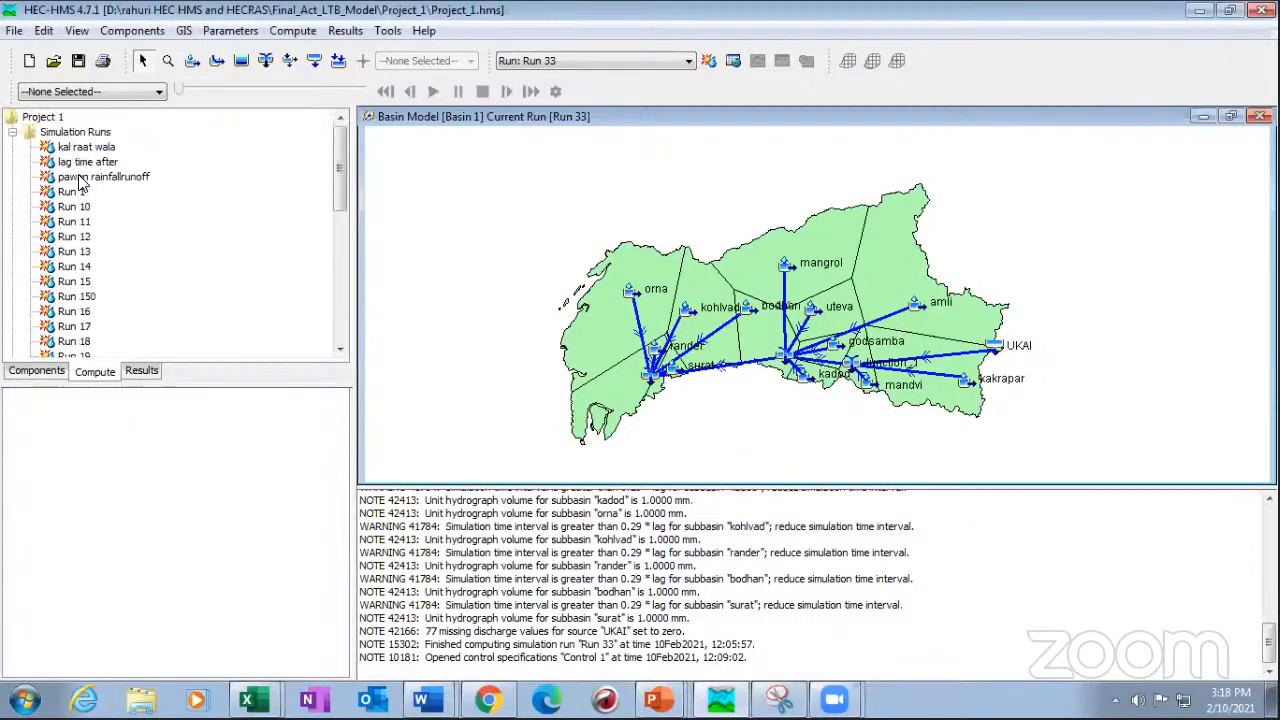
scroll(75, 290, "down", 8)
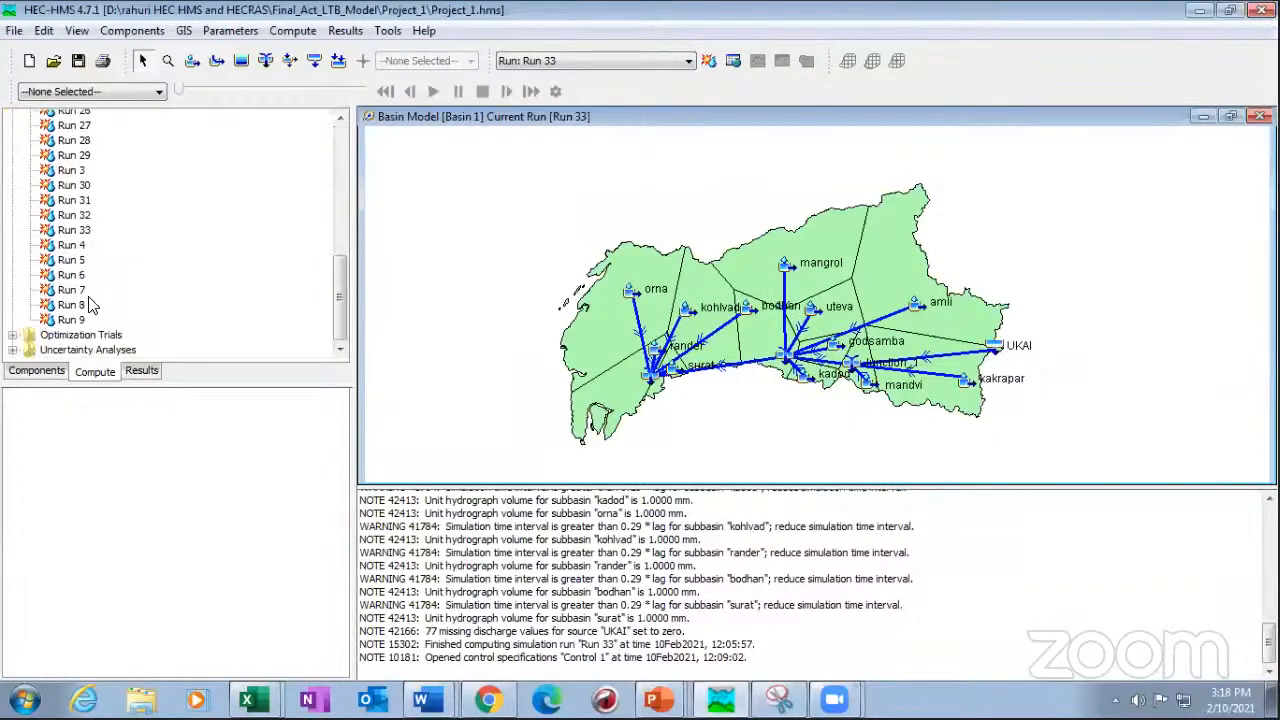
scroll(88, 304, "up", 8)
left_click(70, 163)
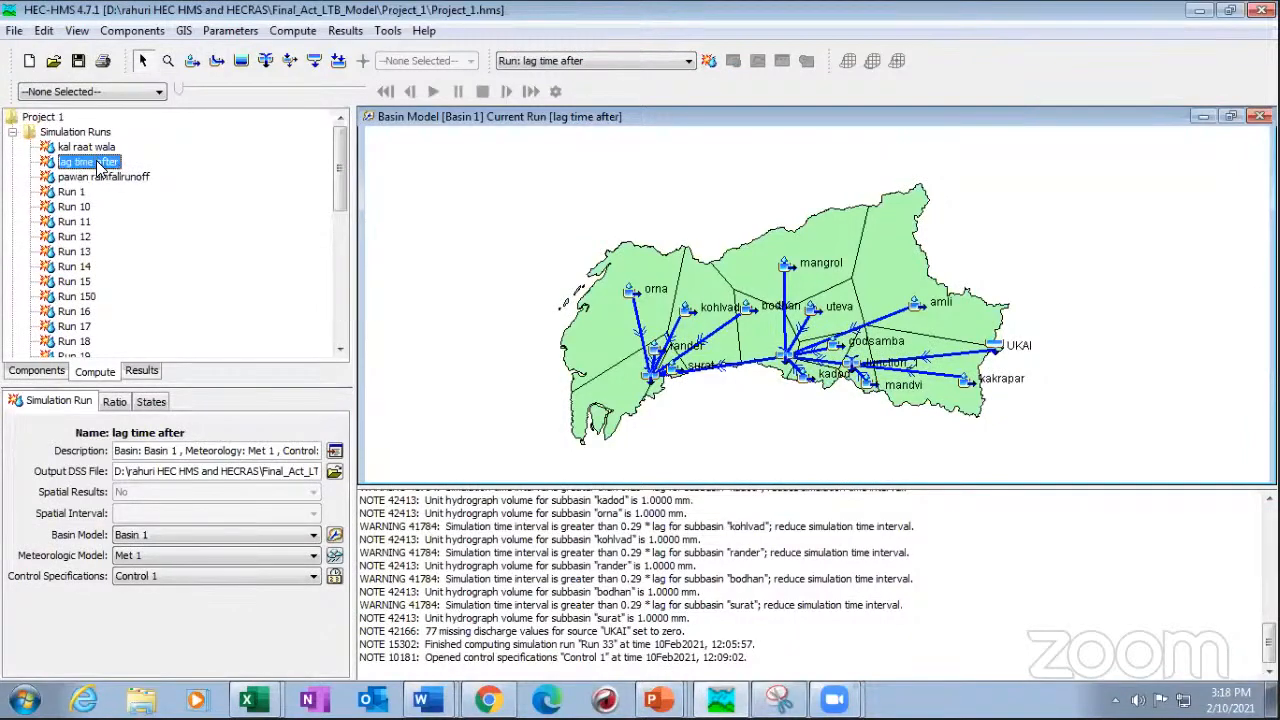
left_click(91, 178)
scroll(88, 190, "down", 8)
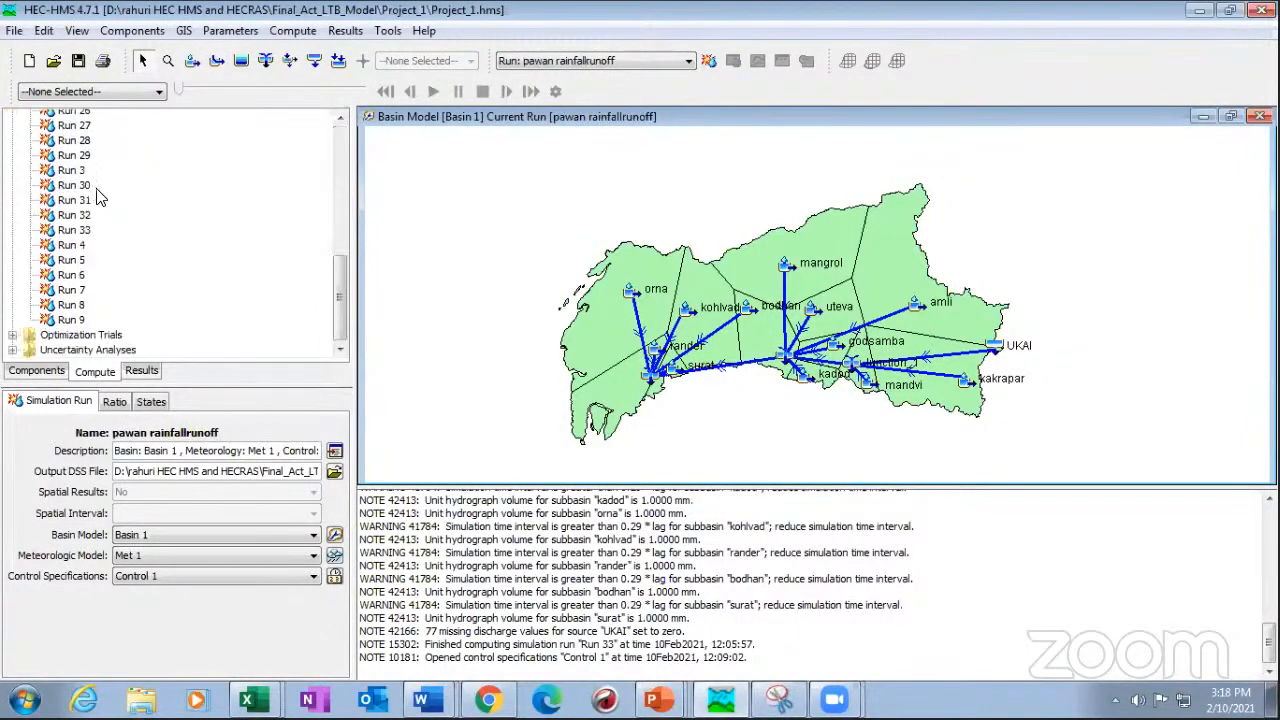
left_click(71, 281)
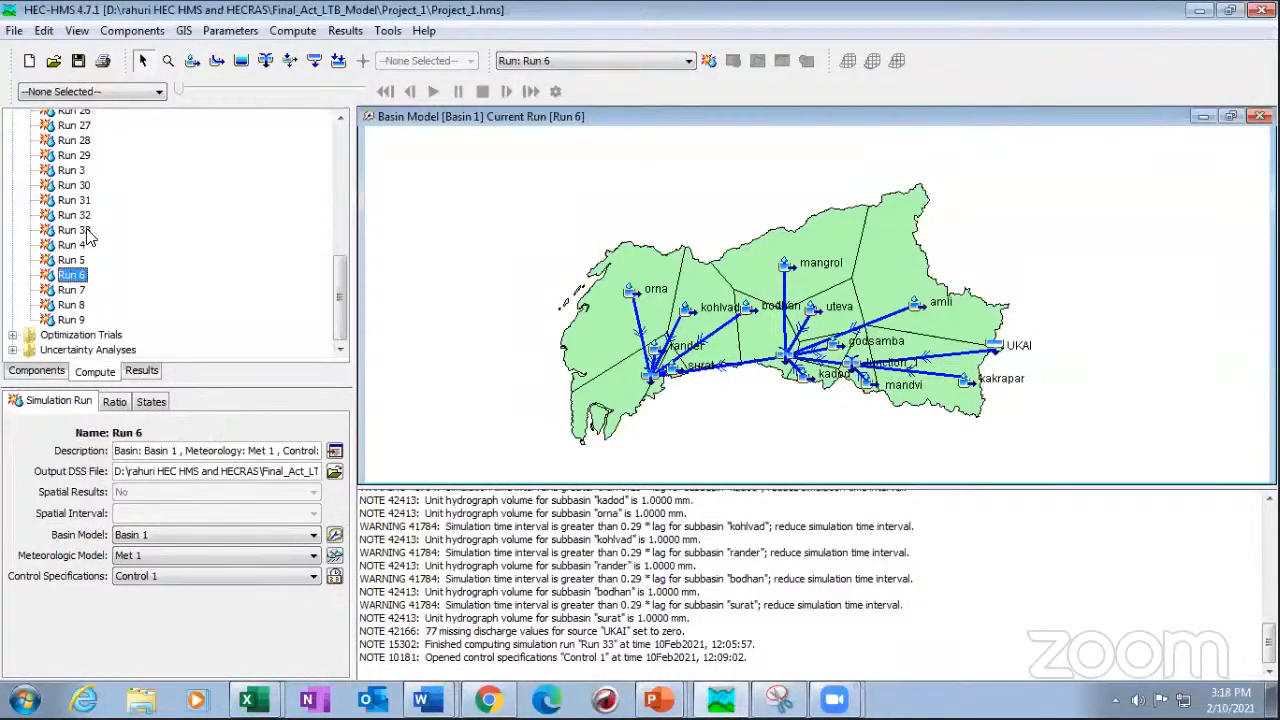
- Select simulation run Run 33, compute it, and dismiss the progress window when it has finished
left_click(70, 232)
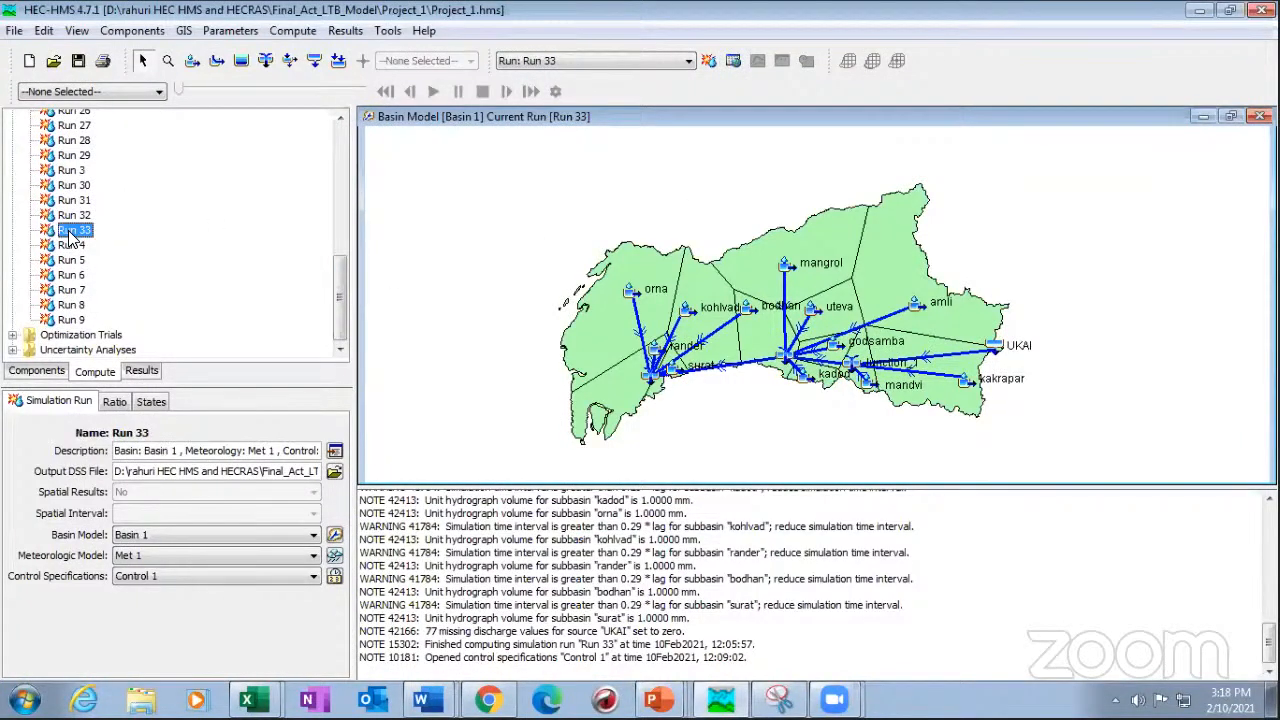
left_click(708, 61)
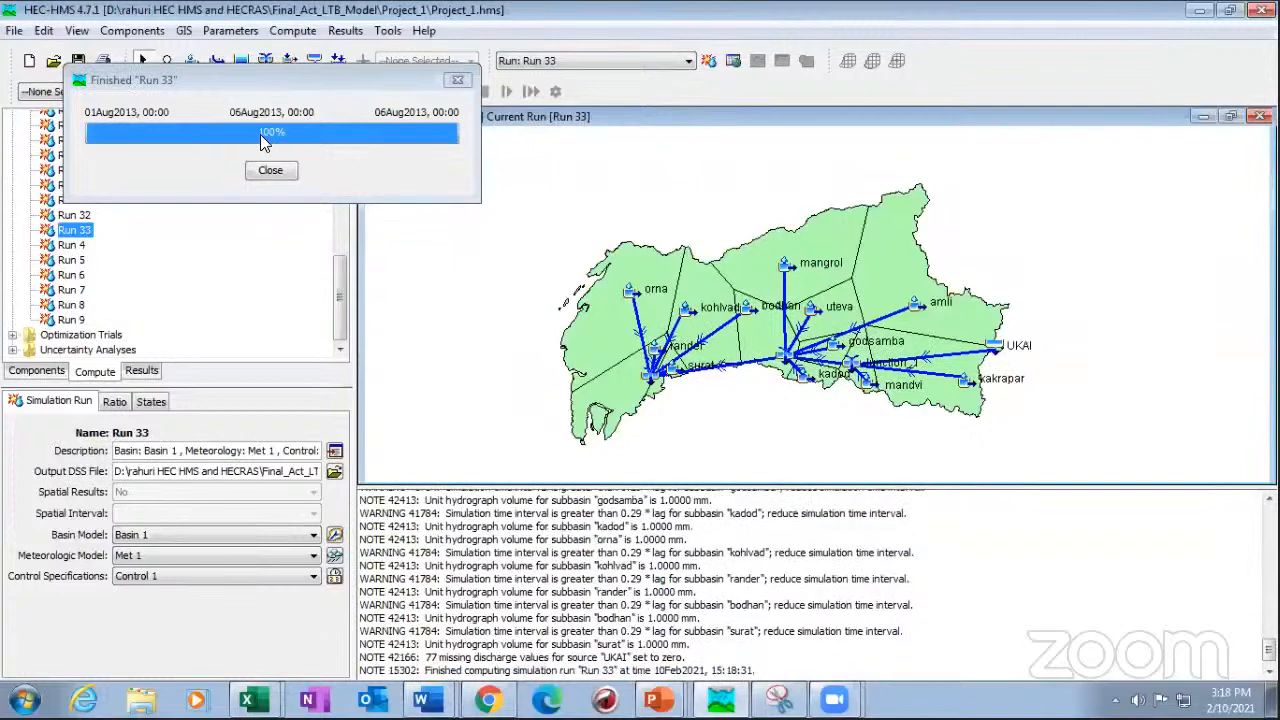
left_click(272, 171)
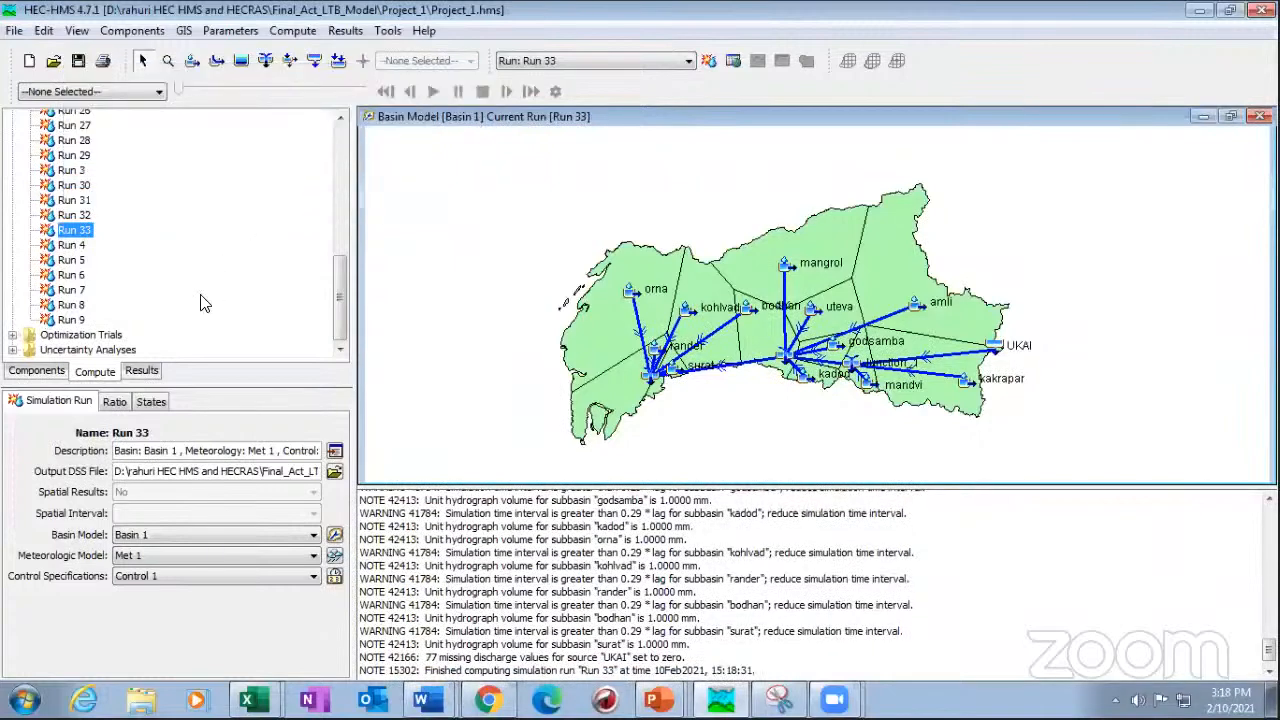
- Check the observed flow setting of the causeway junction and display its results graph for Run 33
left_click(650, 377)
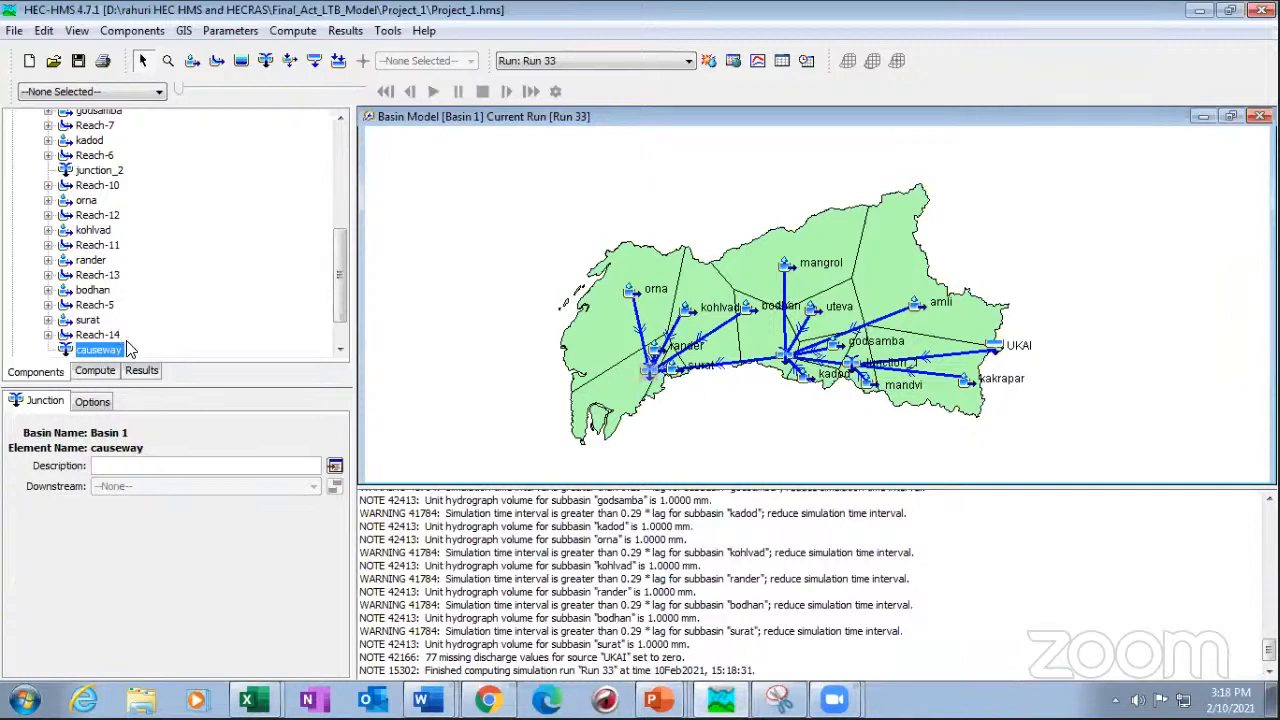
left_click(90, 405)
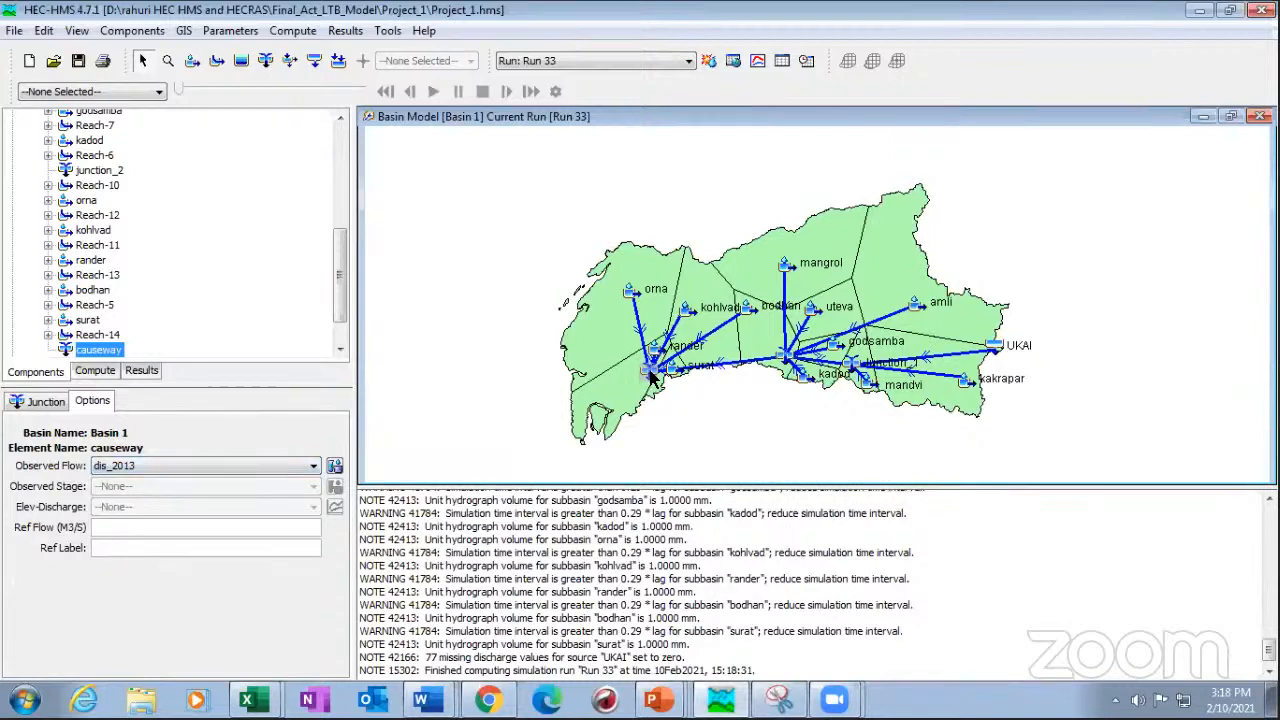
left_click(760, 61)
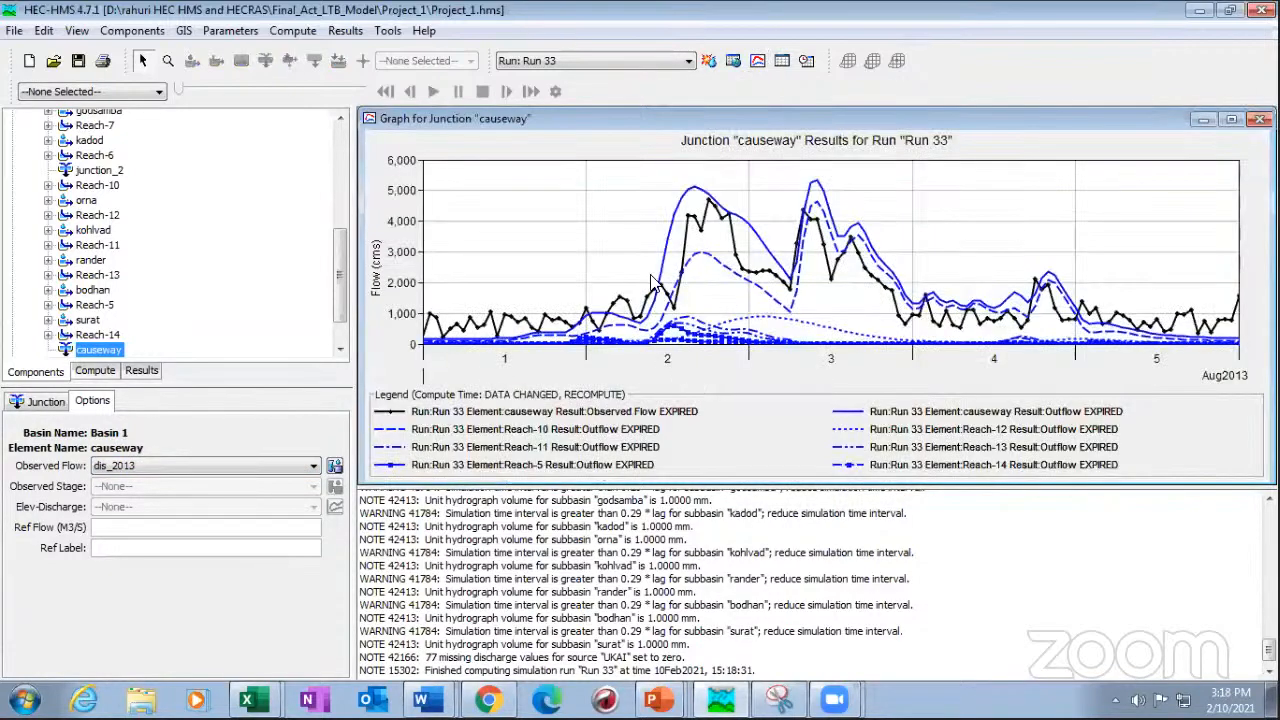
left_click(464, 472)
- View the summary results of the causeway junction, comparing computed and observed flow, and close the summary
left_click(782, 61)
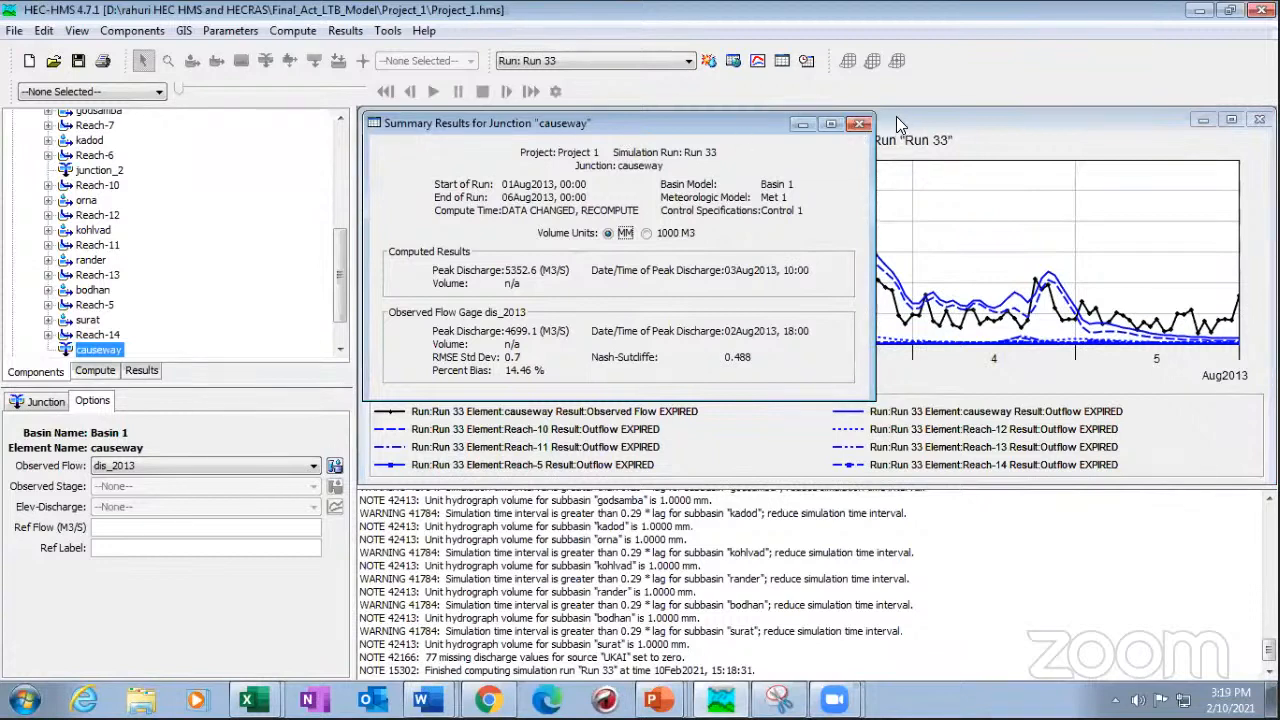
left_click(859, 123)
left_click(782, 61)
left_click(859, 123)
- Bring the project's list of simulation runs back into view while keeping the causeway graph open
scroll(122, 300, "down", 1)
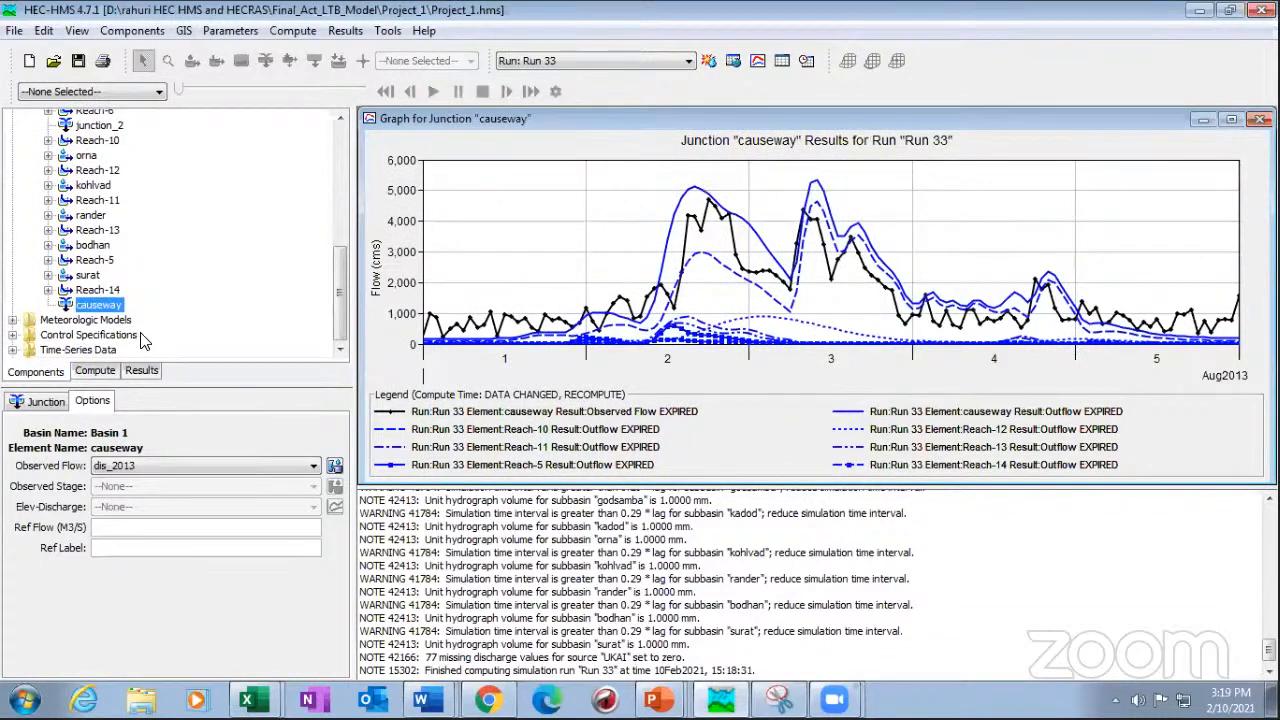
scroll(150, 310, "up", 10)
left_click(96, 370)
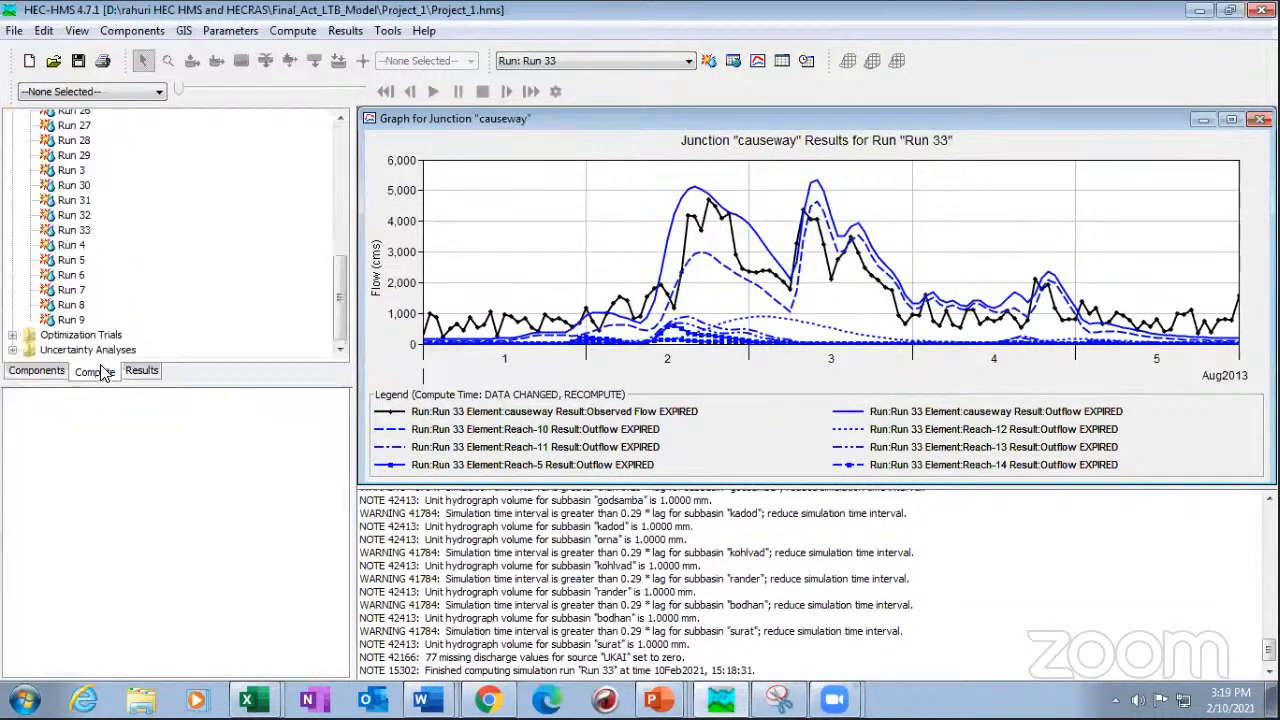
left_click(234, 32)
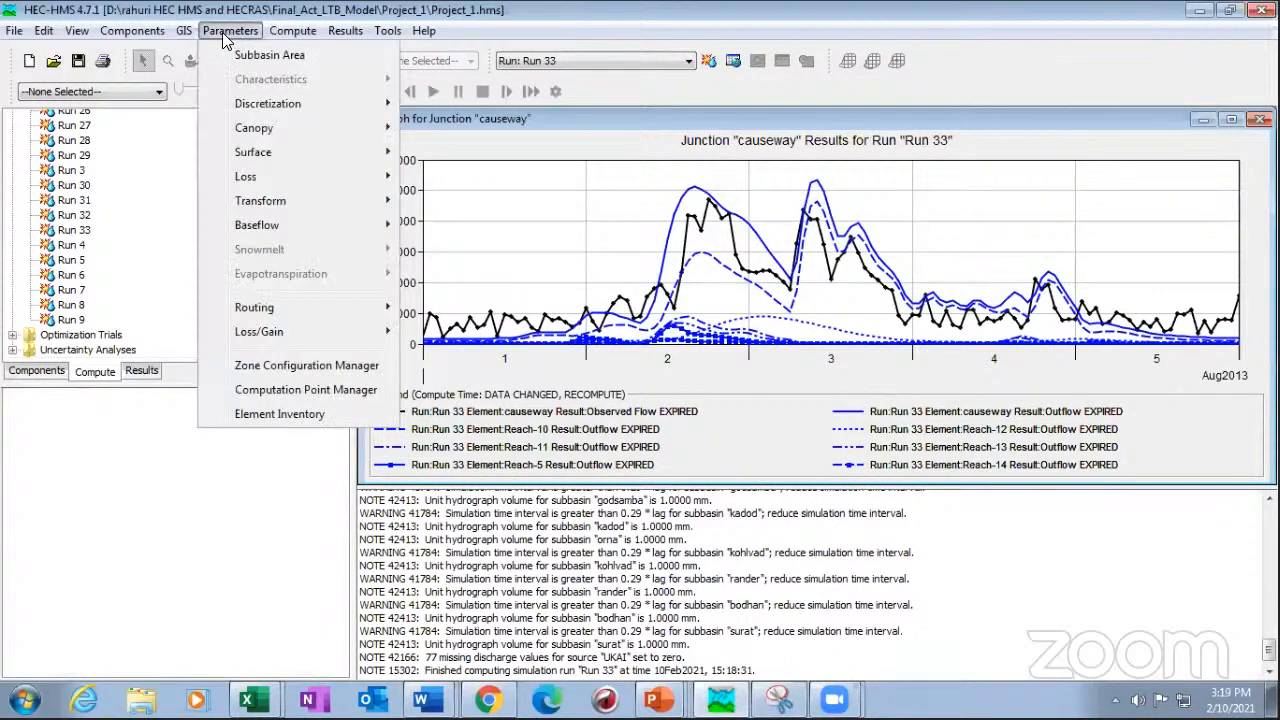
left_click(148, 32)
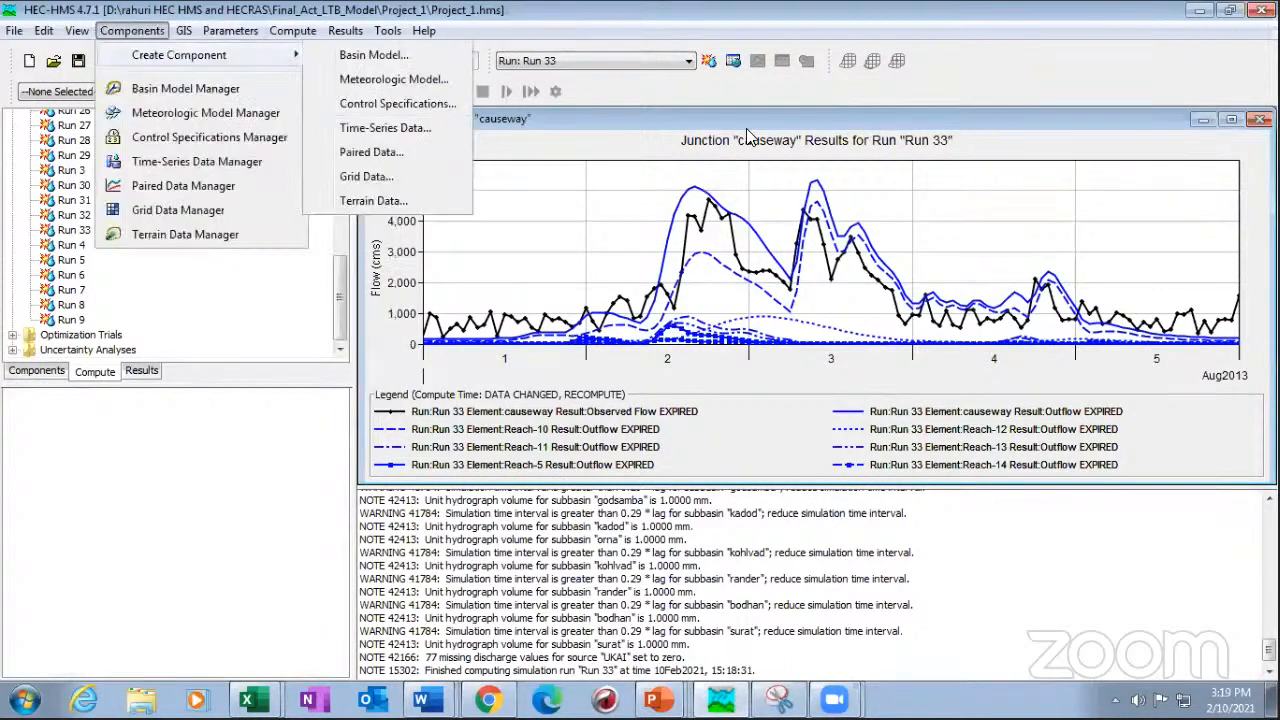
left_click(600, 280)
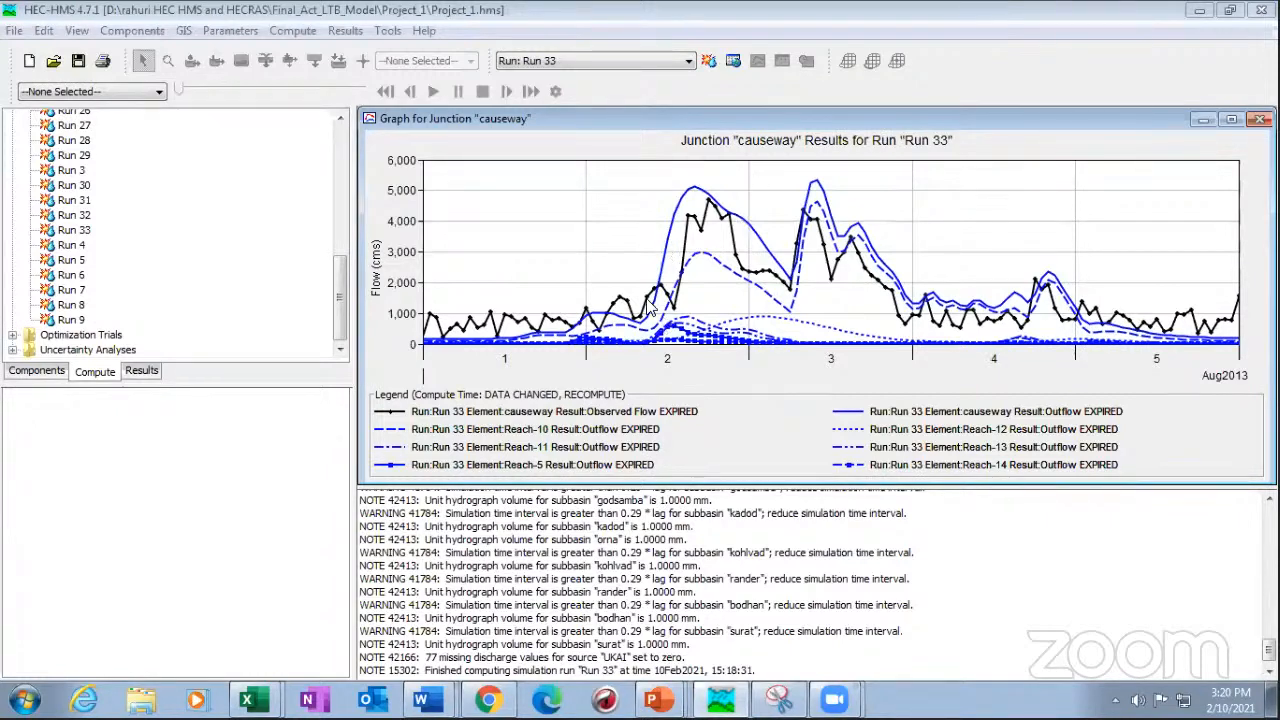
- Create an optimization trial named calib1 using basin model Basin 1 and meteorologic model Met 1, and open its settings
left_click(288, 33)
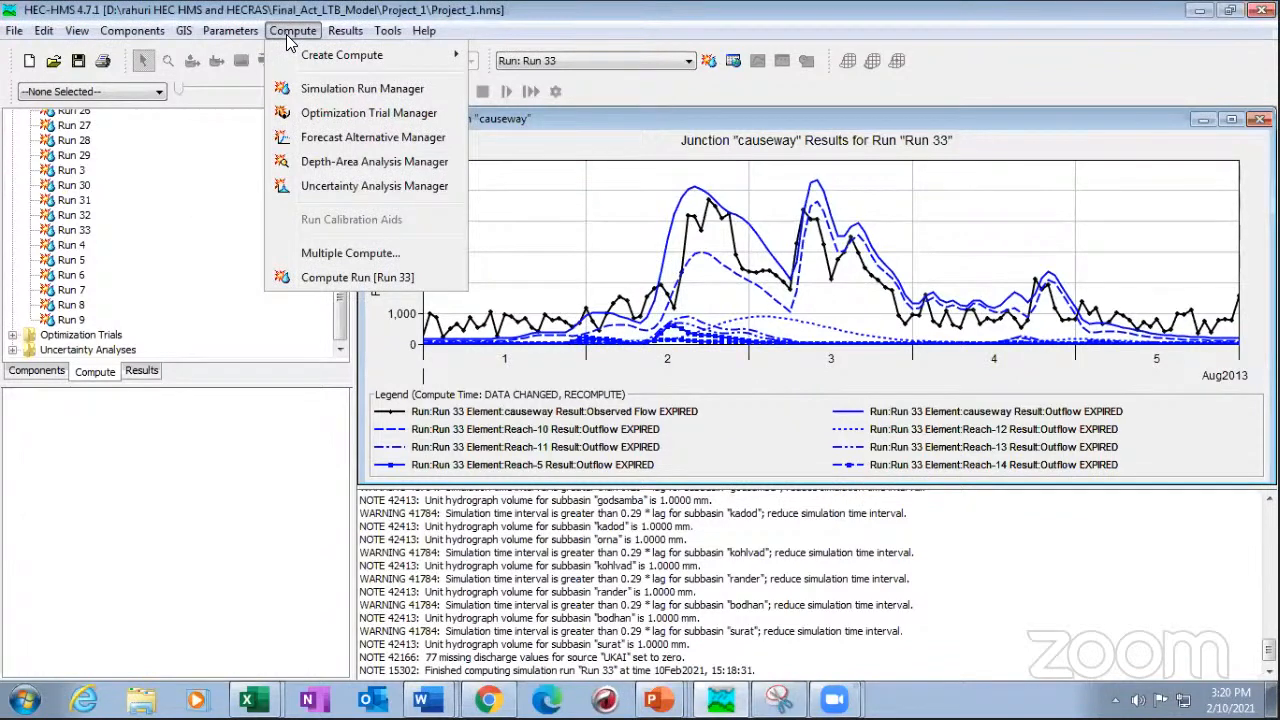
mouse_move(310, 60)
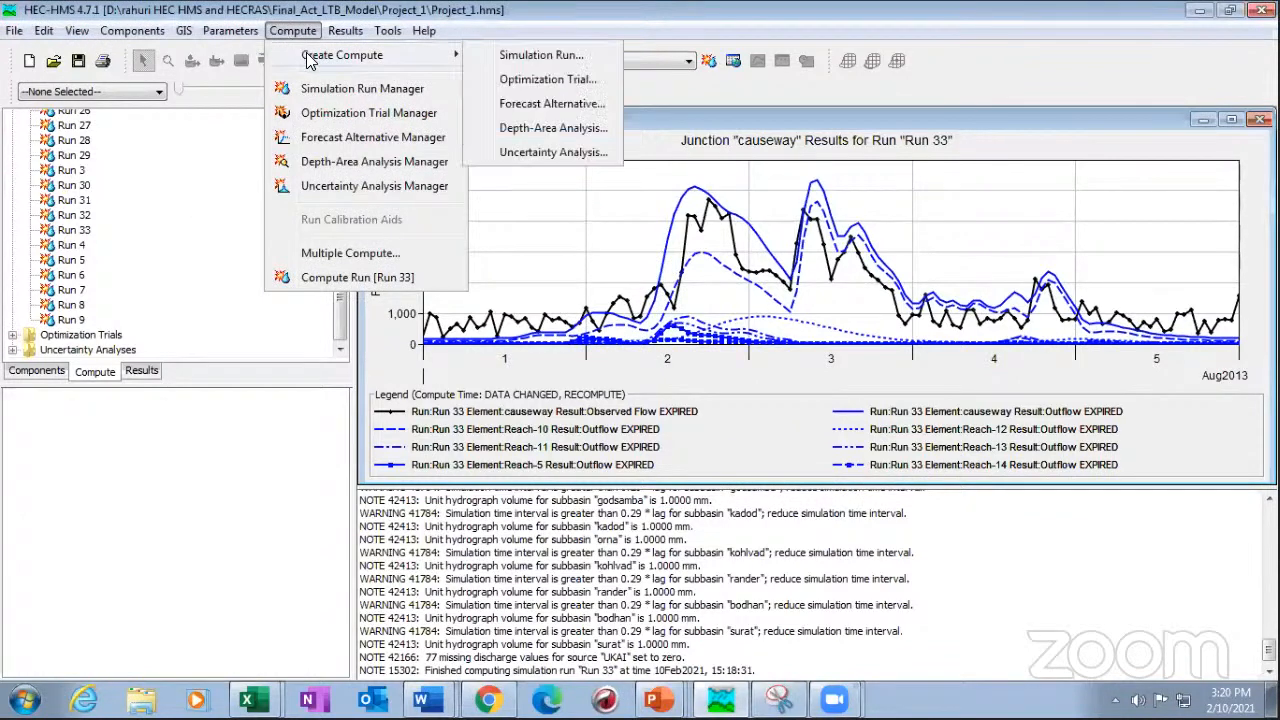
left_click(540, 81)
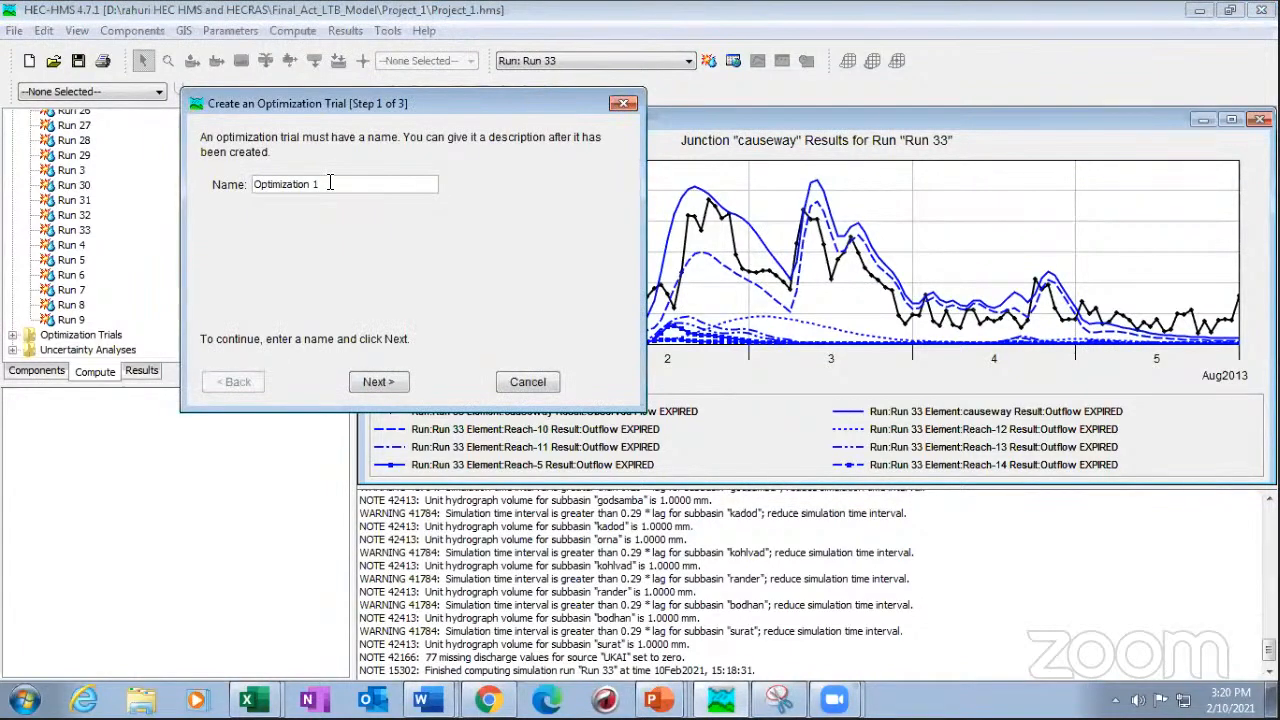
left_click_drag(329, 183, 258, 166)
type("caus")
type("b")
type("1")
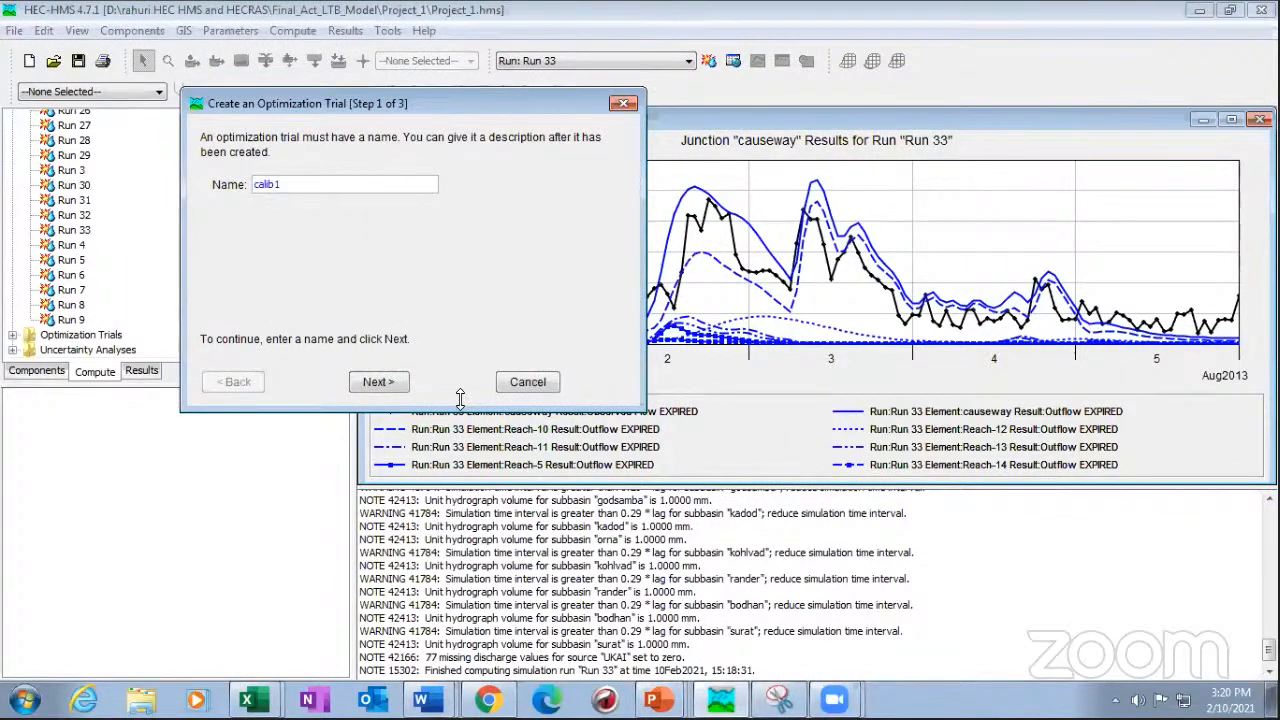
left_click(391, 392)
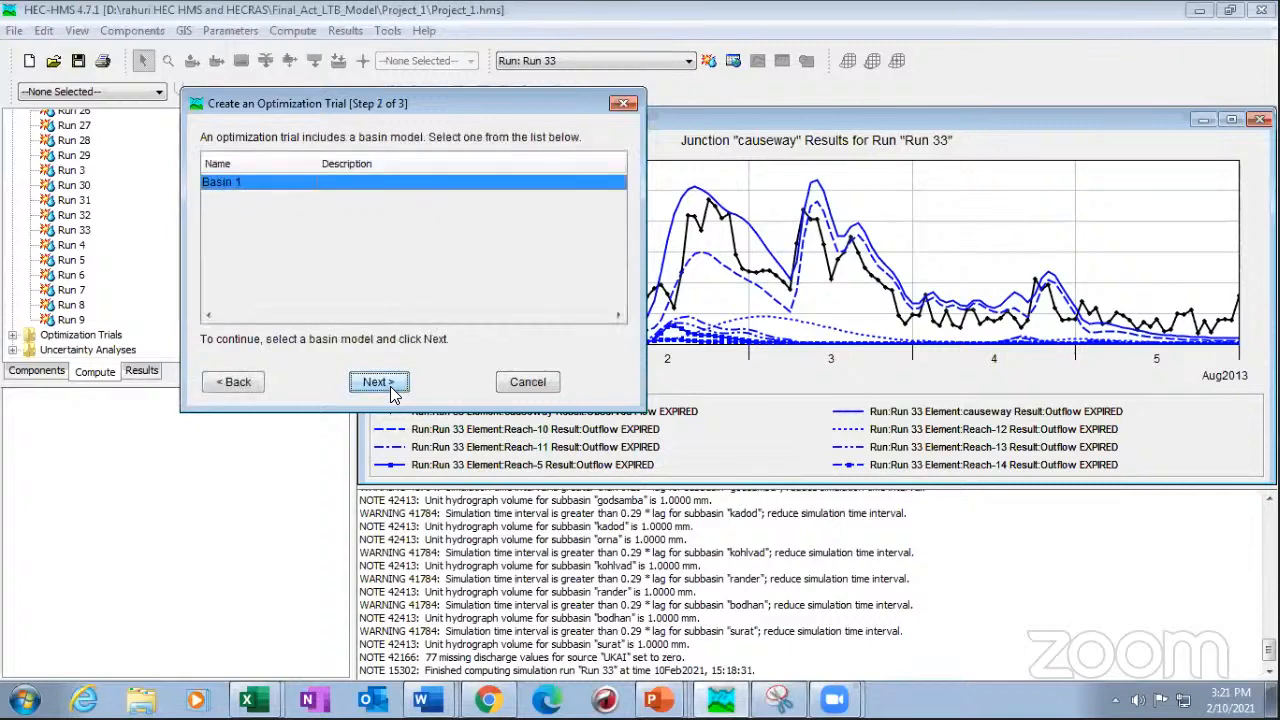
left_click(391, 392)
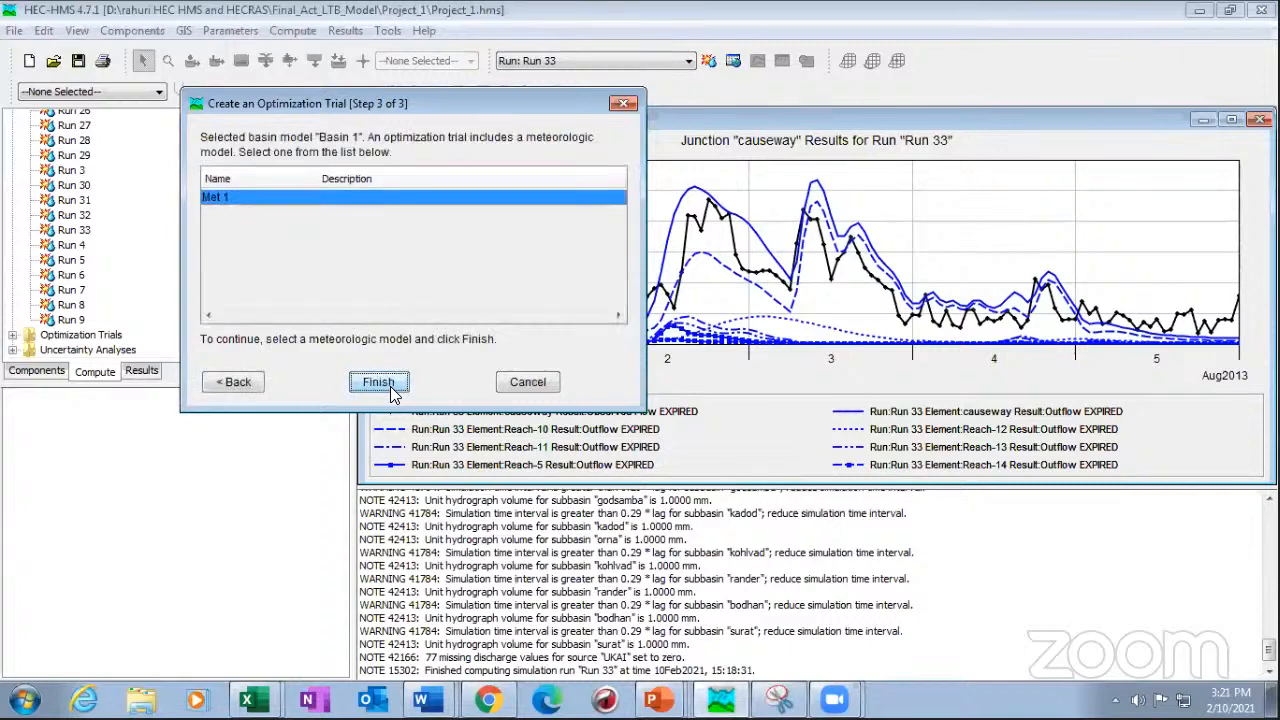
left_click(378, 383)
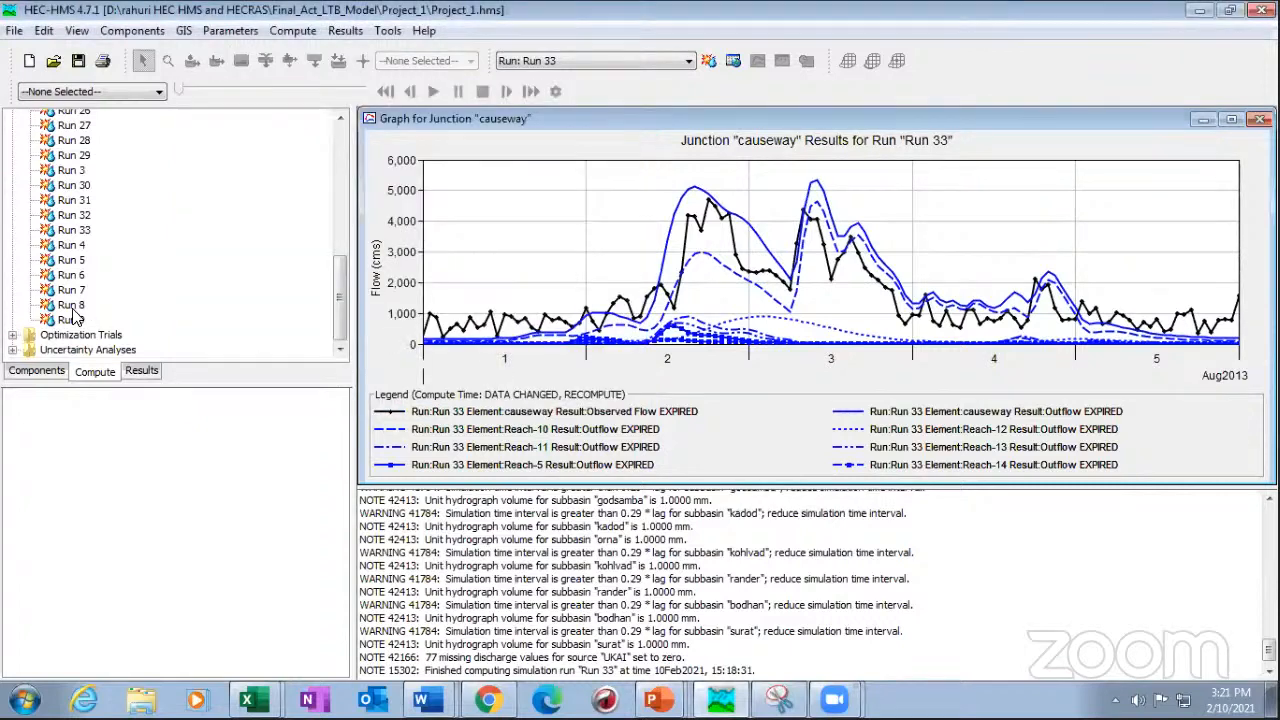
left_click(12, 336)
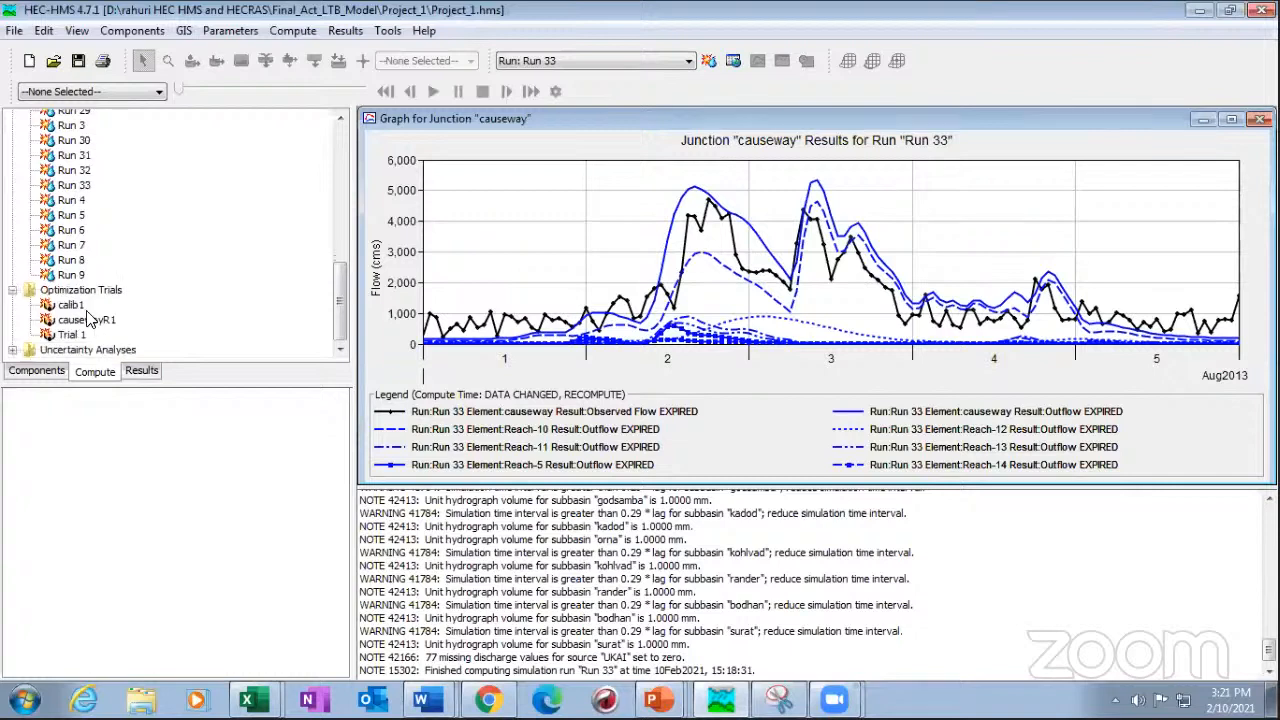
left_click(69, 305)
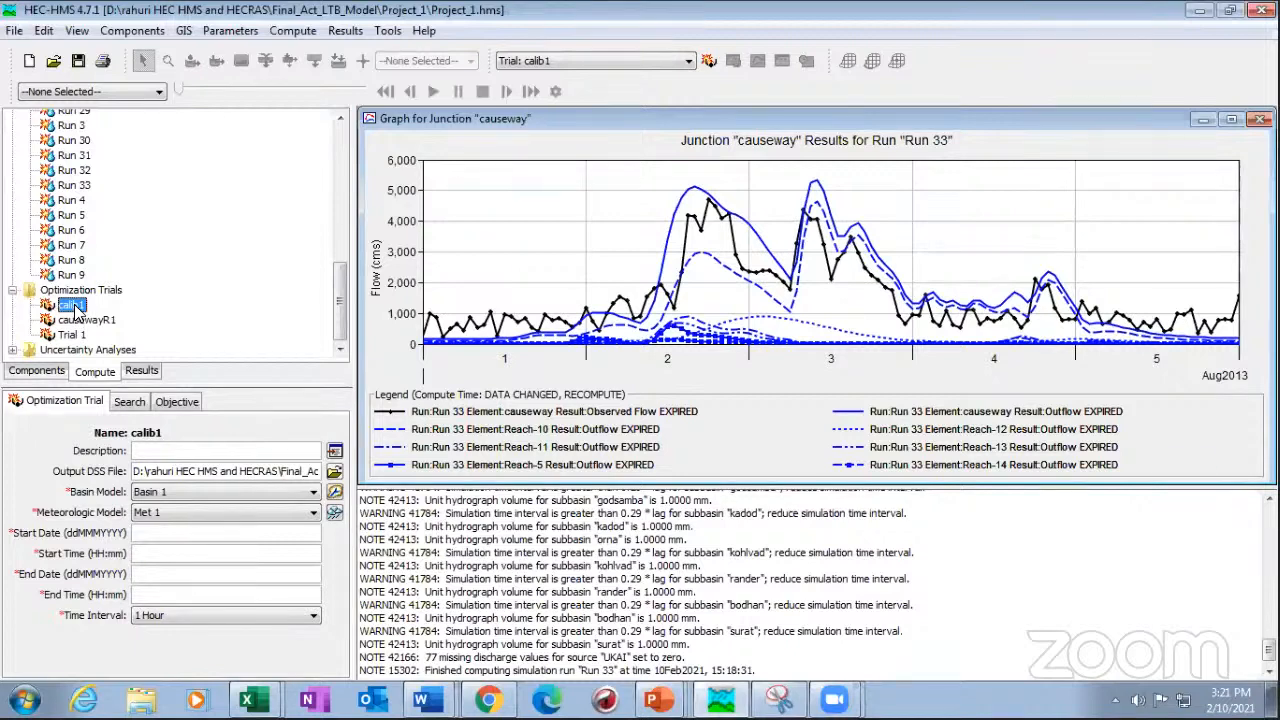
right_click(73, 305)
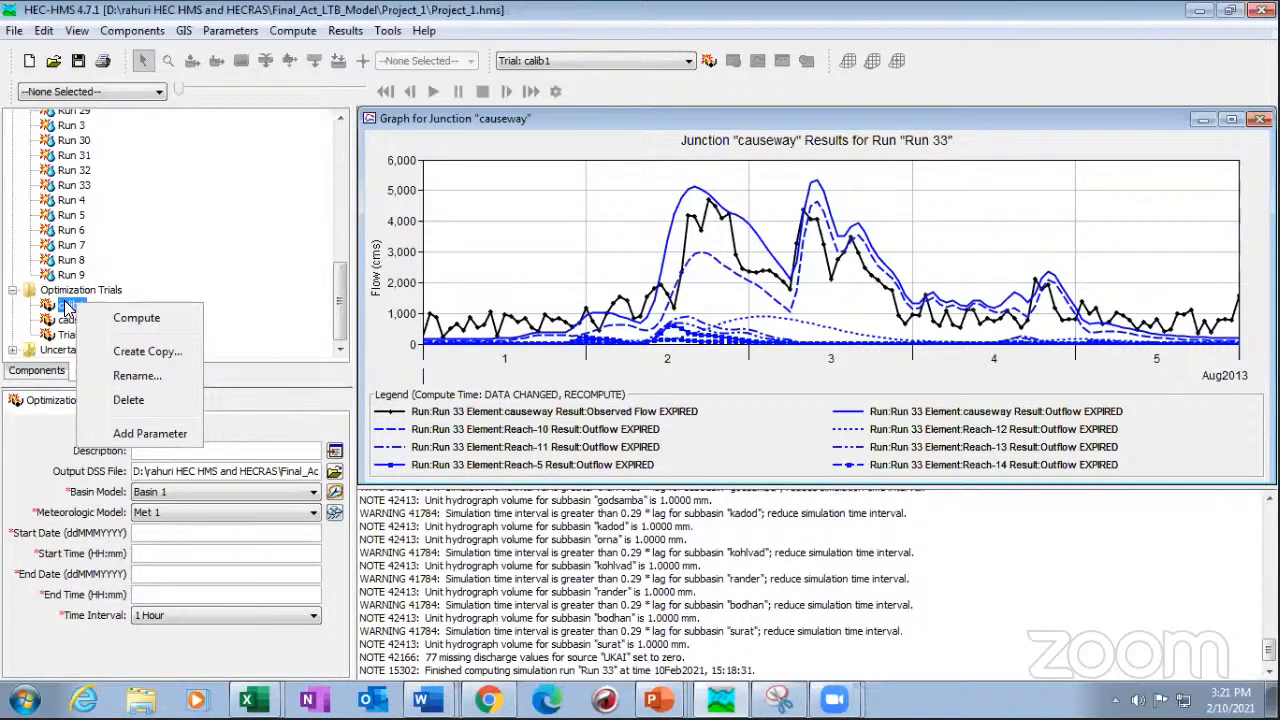
left_click(74, 308)
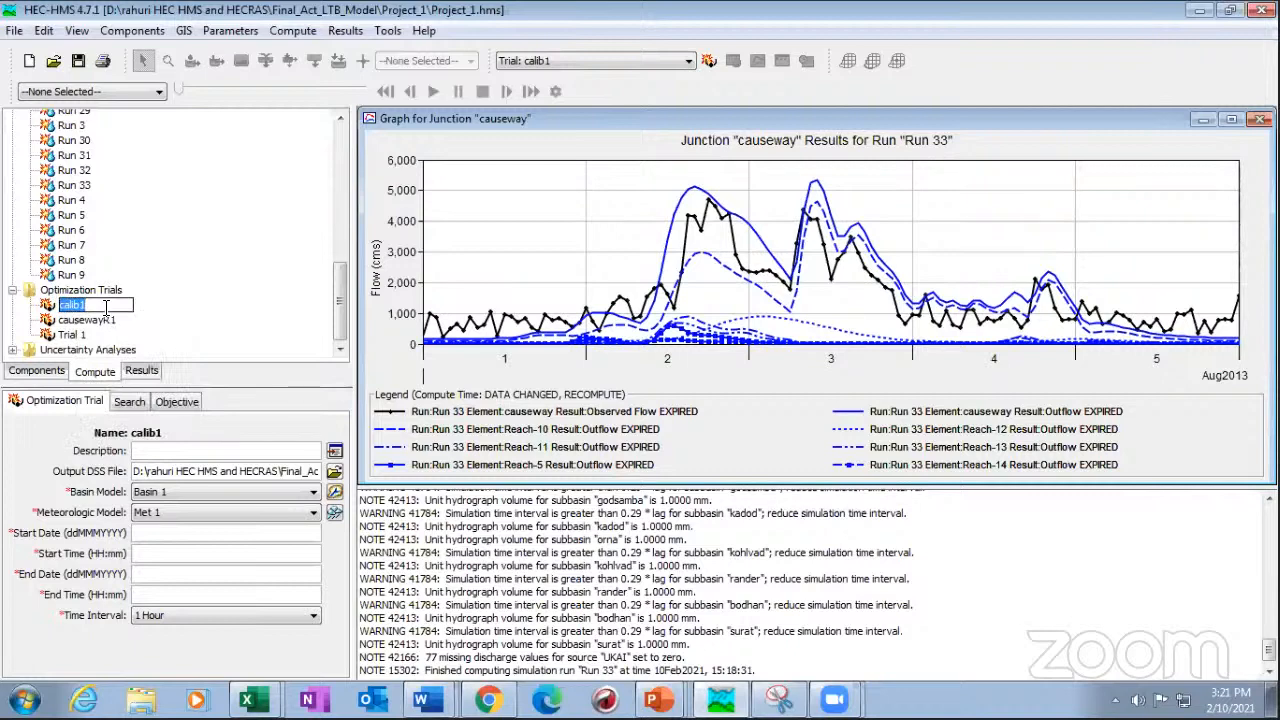
key("Escape")
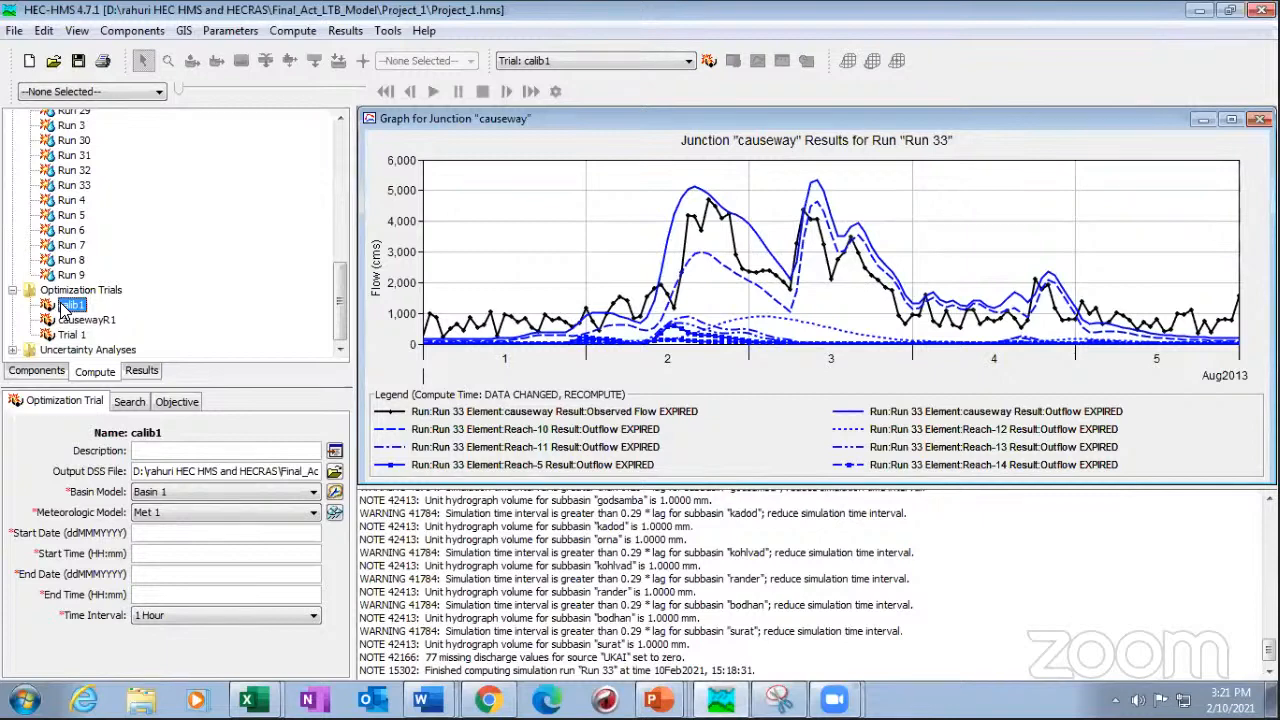
left_click(164, 533)
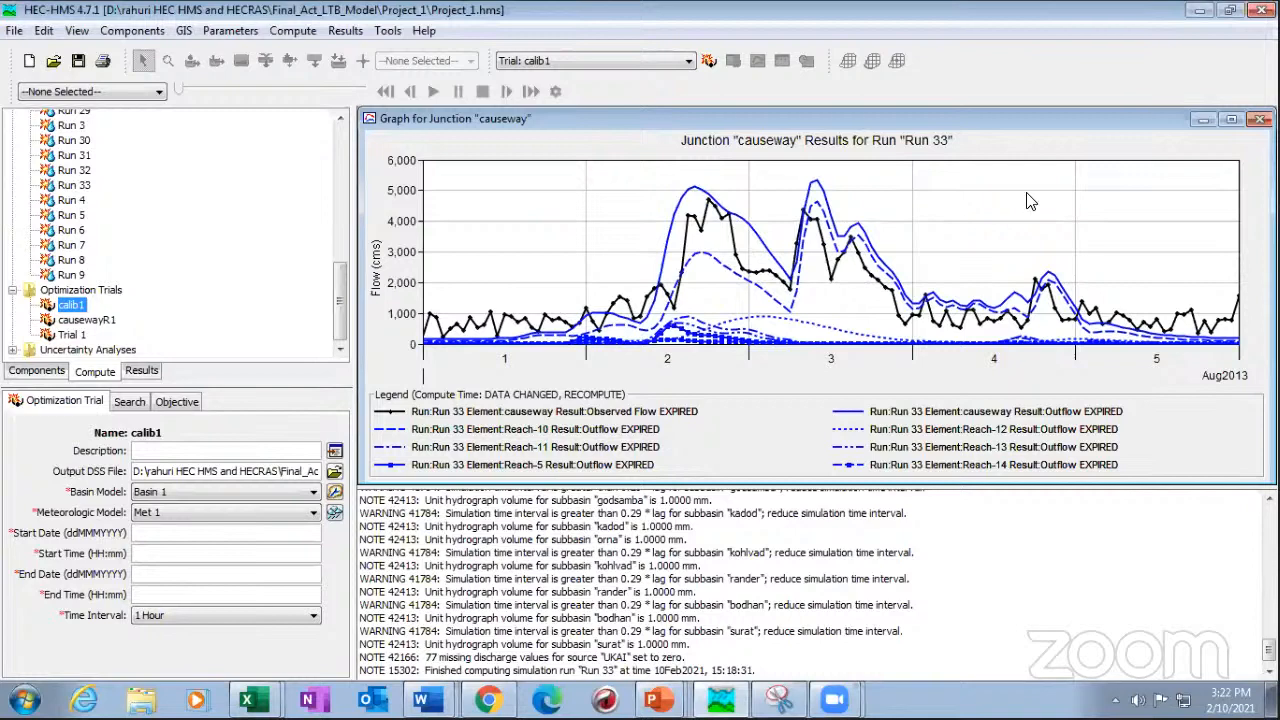
left_click(284, 33)
mouse_move(360, 55)
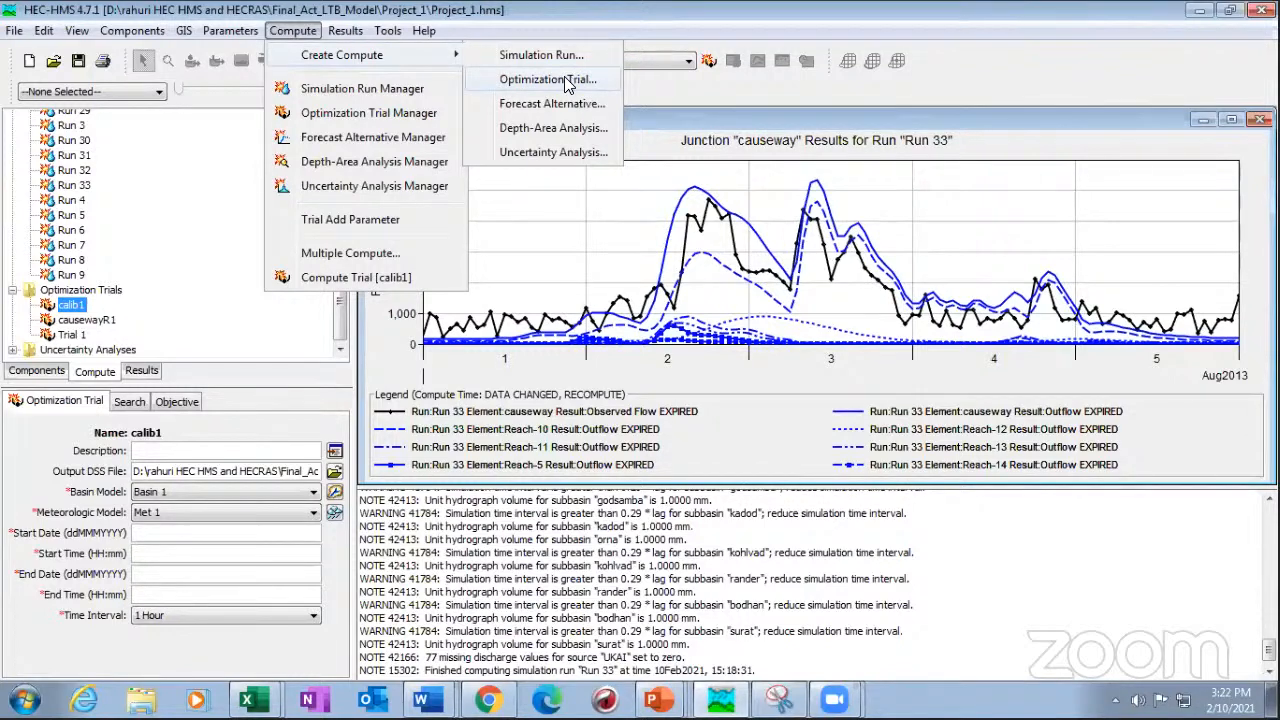
left_click(556, 84)
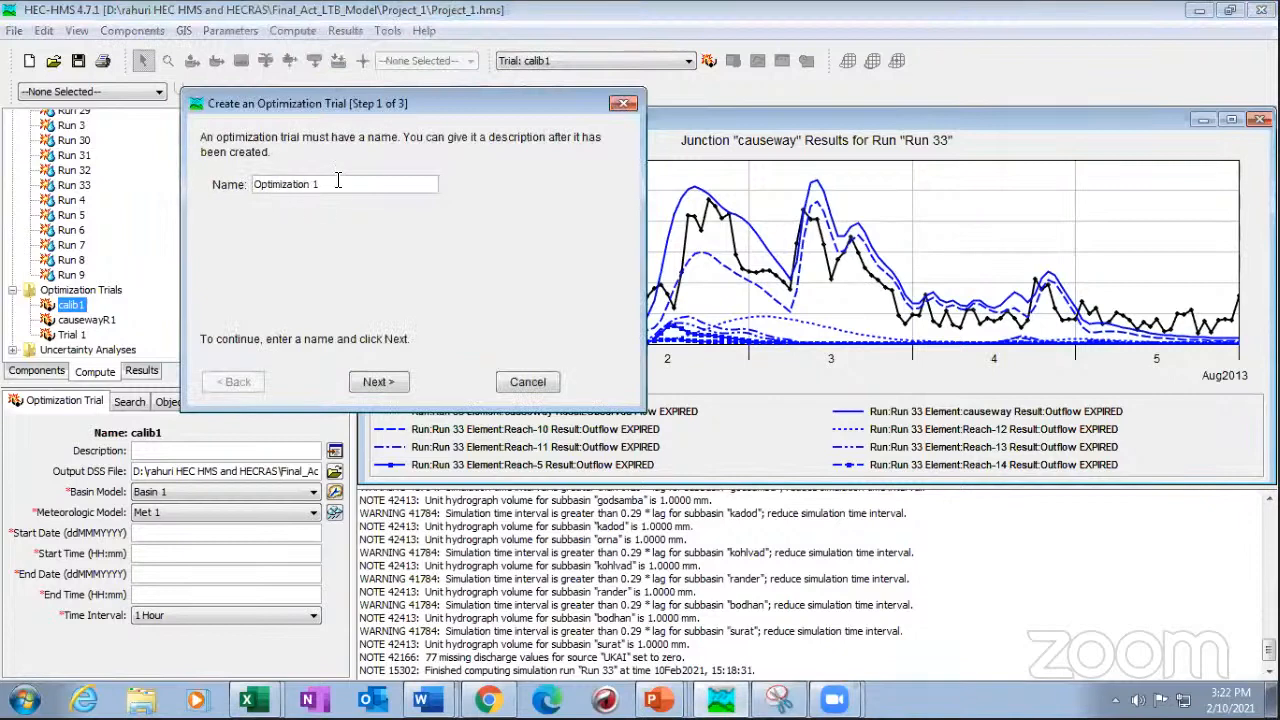
left_click_drag(338, 181, 215, 186)
left_click(527, 383)
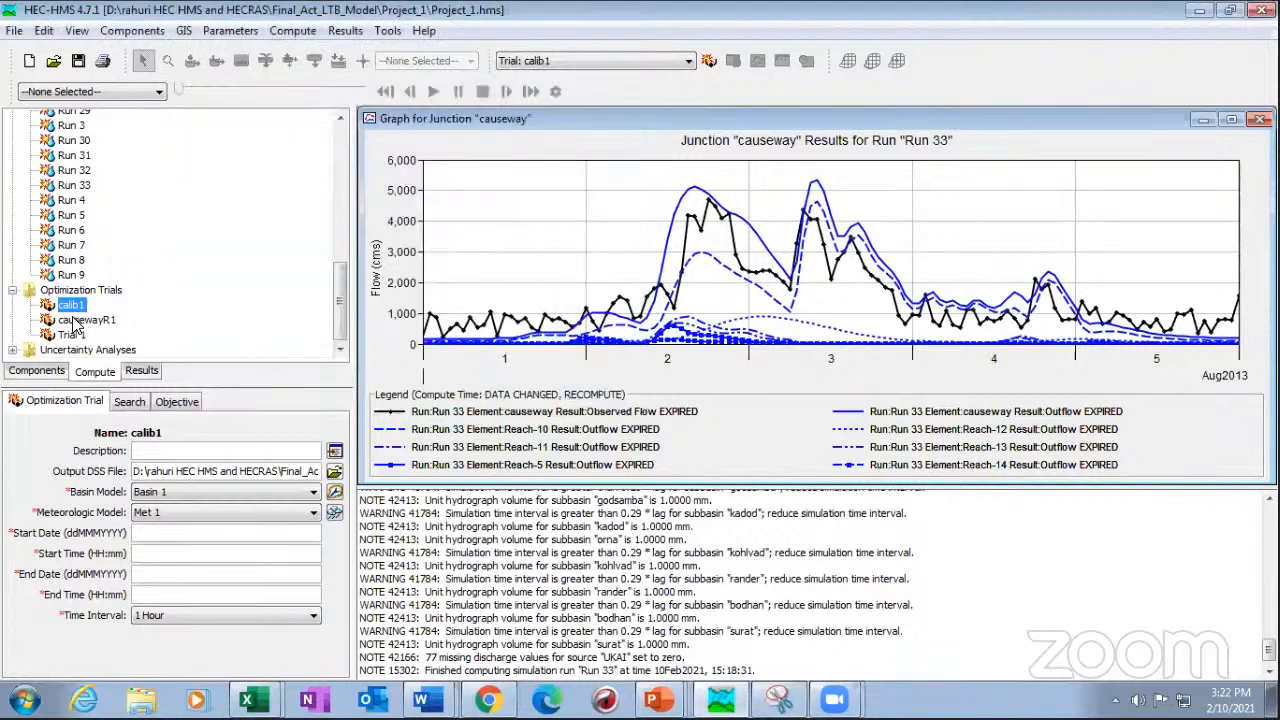
- Look up the time window of precipitation gage Gage 1 in the project's time-series data
left_click(102, 372)
left_click(72, 305)
left_click(168, 533)
scroll(62, 303, "up", 4)
left_click(33, 371)
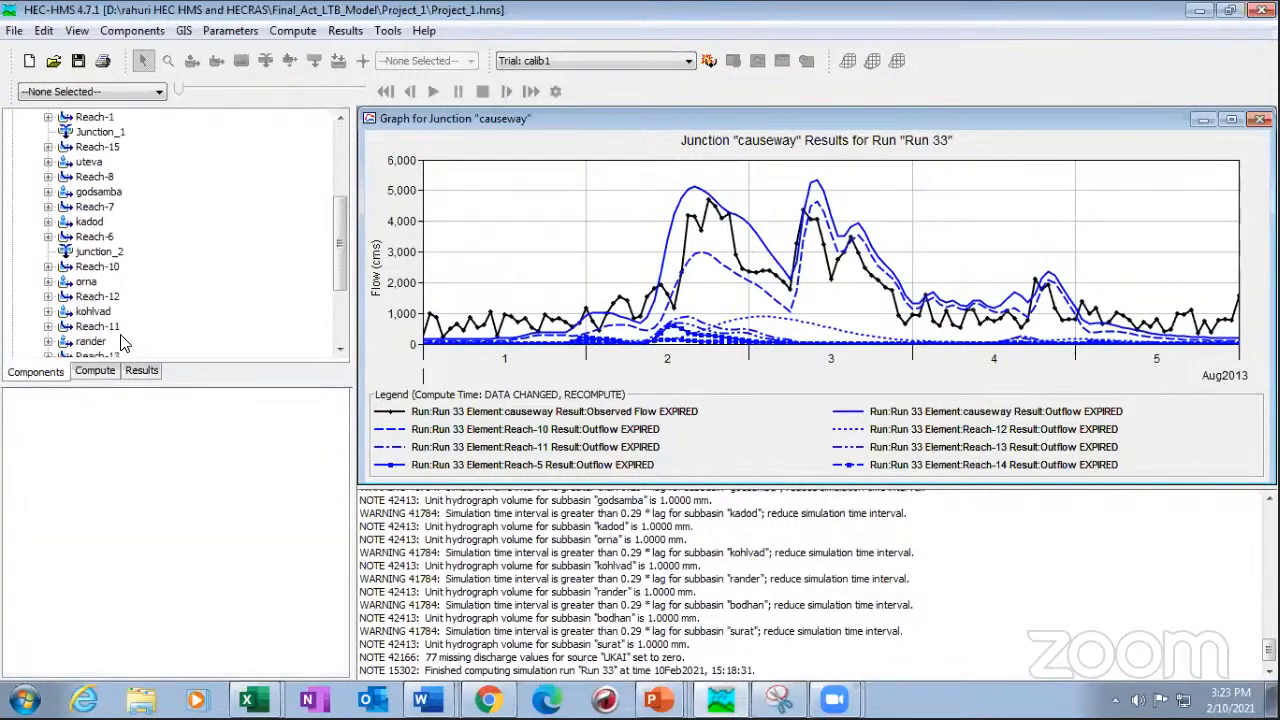
scroll(105, 335, "down", 2)
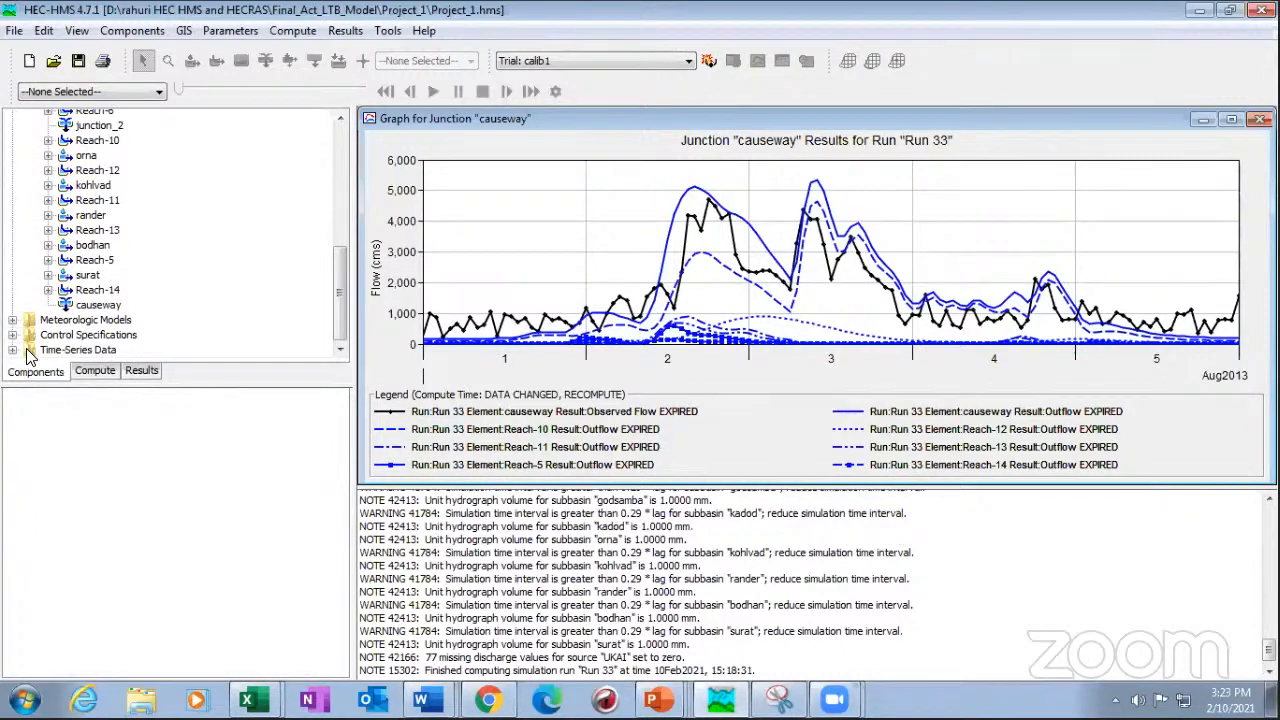
left_click(12, 350)
scroll(95, 338, "down", 1)
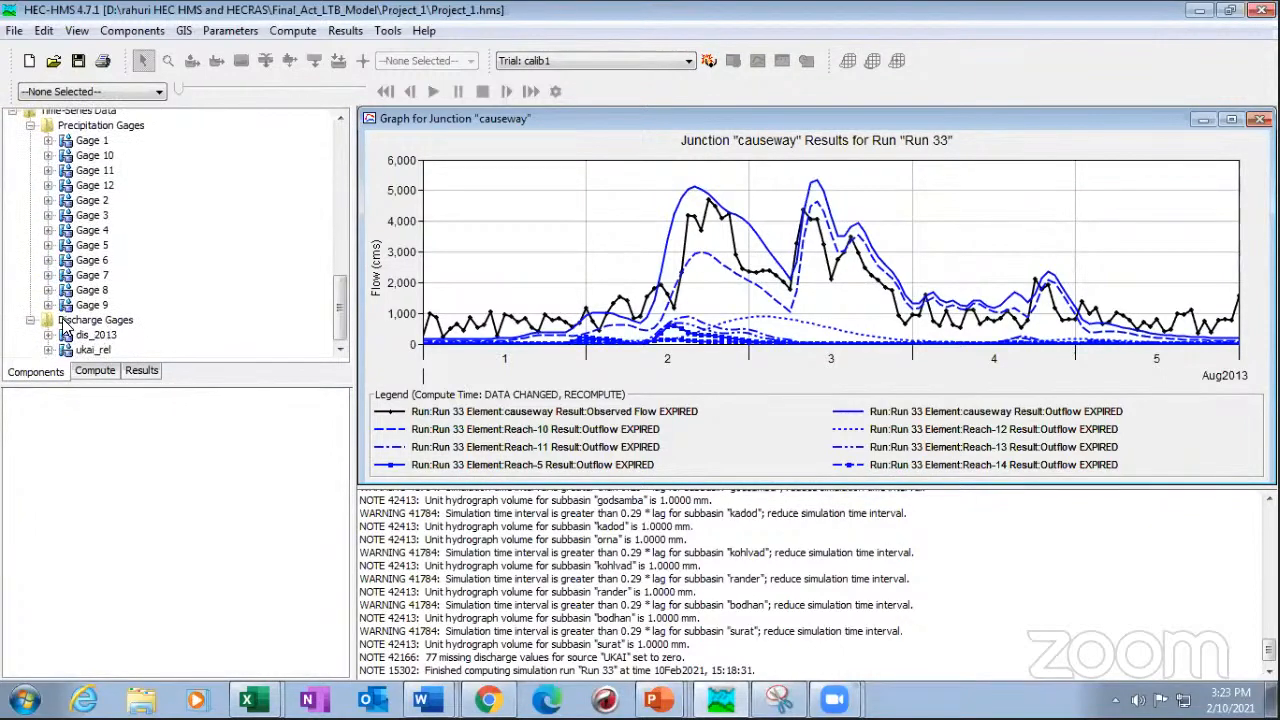
scroll(55, 285, "up", 3)
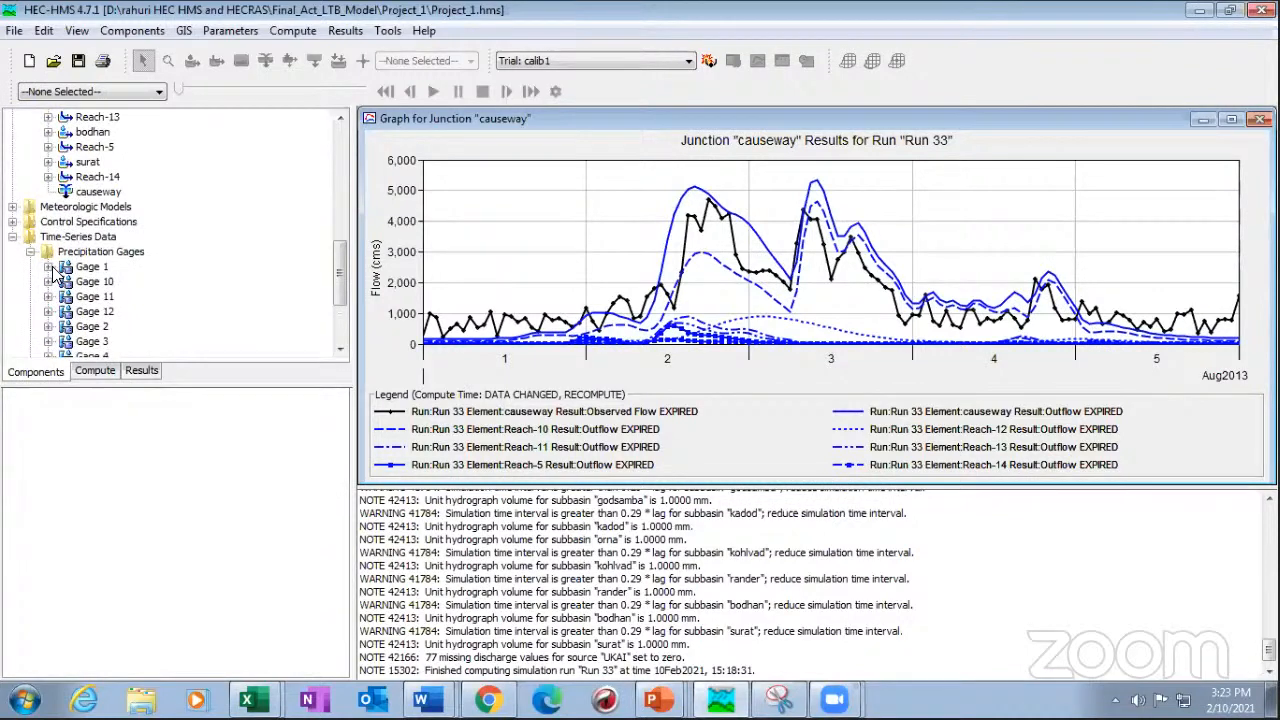
left_click(136, 282)
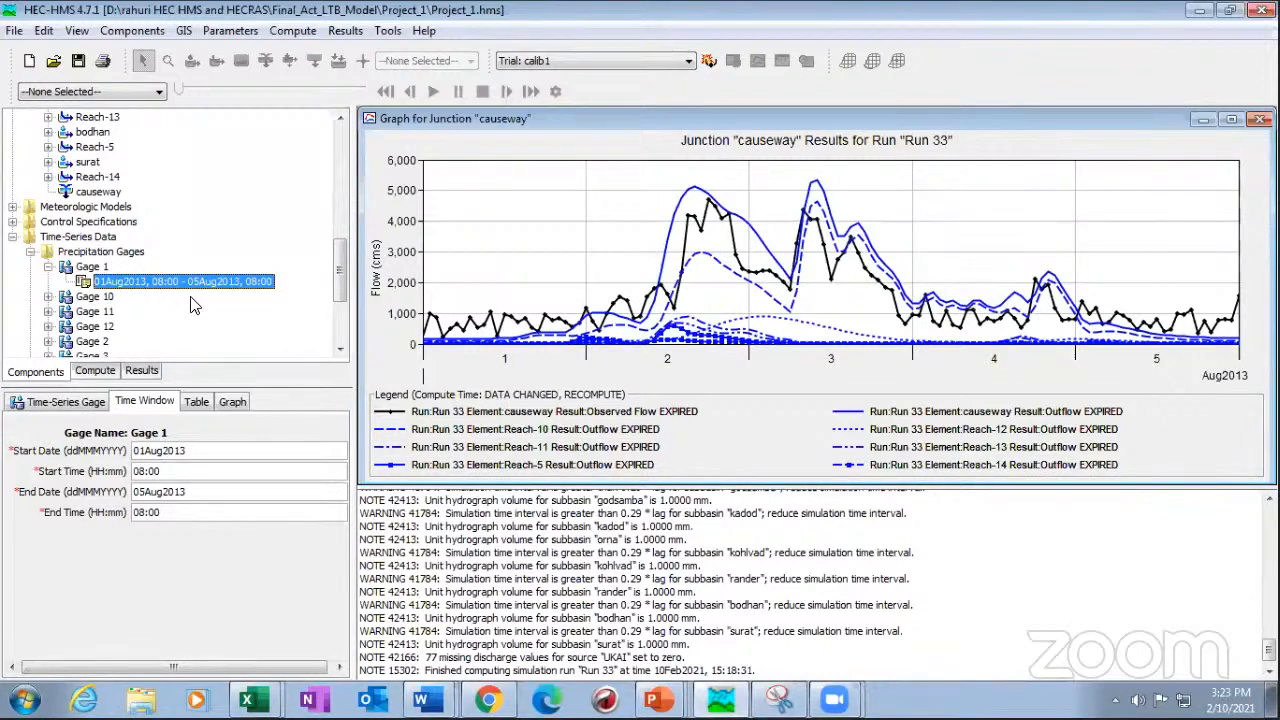
- Set the time window of optimization trial calib1 from 01Aug2013 08:00 to 05Aug2013 08:00
left_click(93, 371)
scroll(80, 305, "down", 4)
left_click(78, 302)
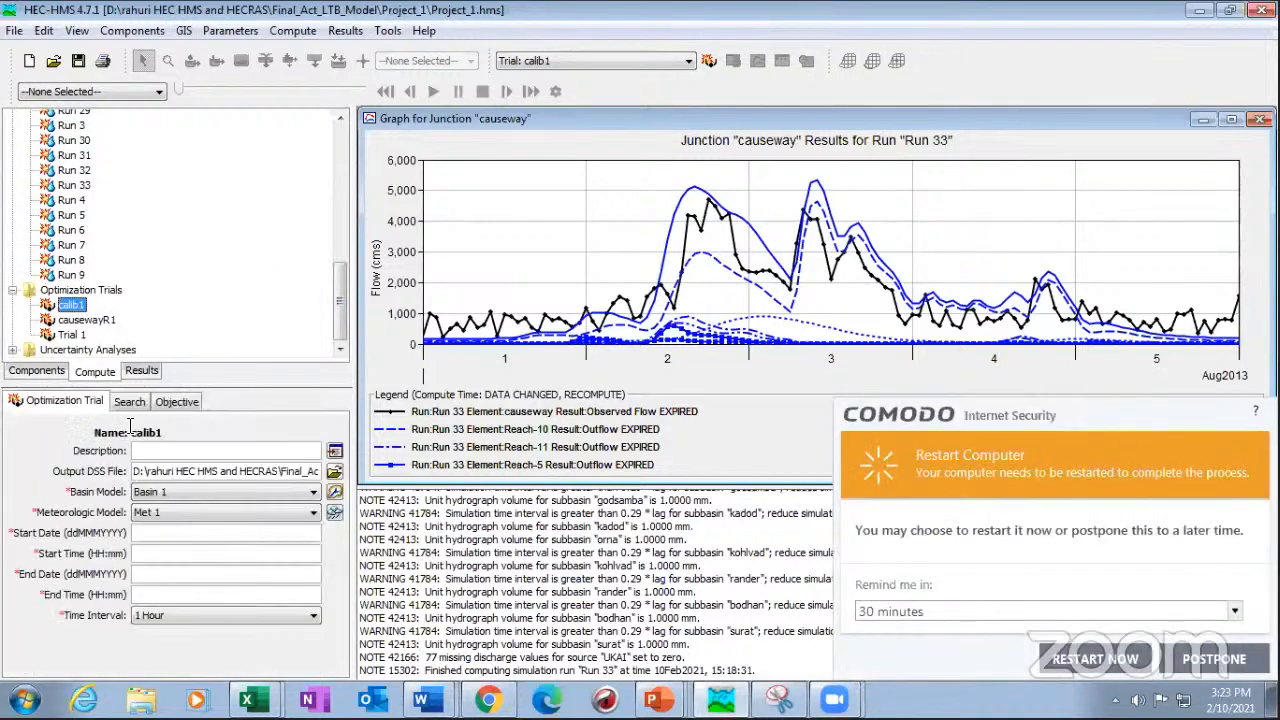
left_click(170, 531)
type("01Aug")
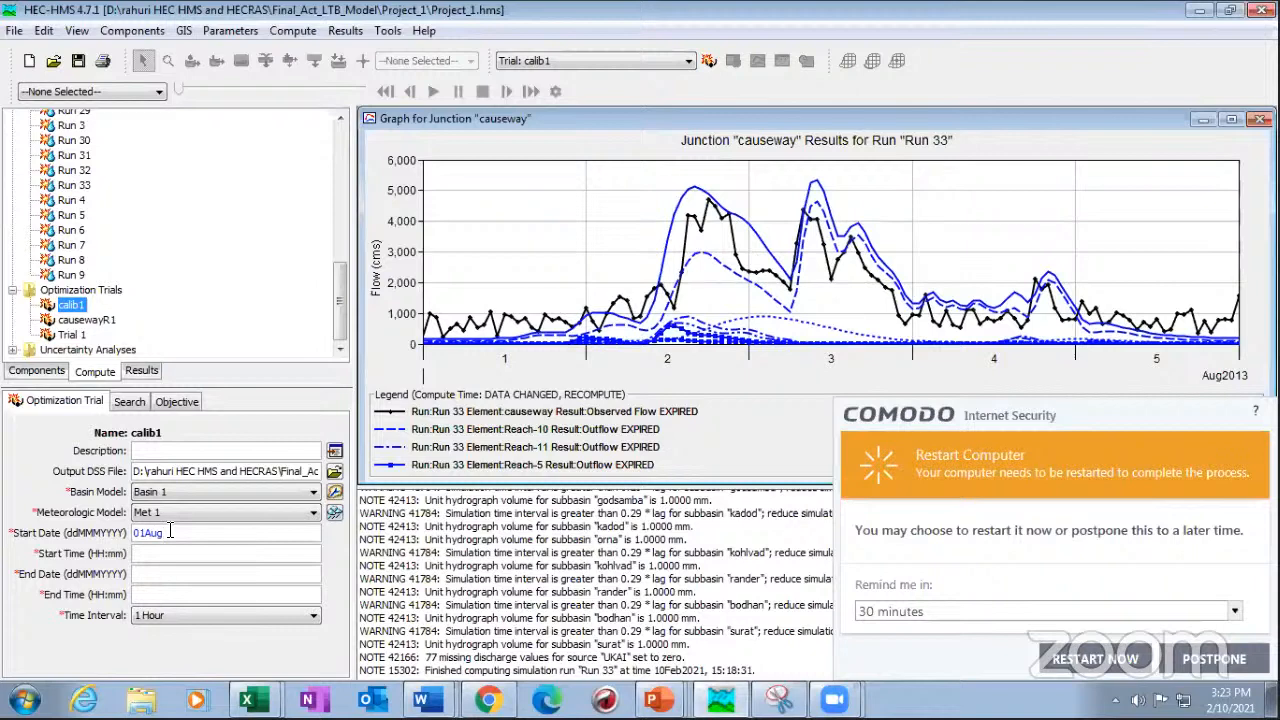
type("2013")
type("08")
type(":00")
key("Tab")
type("05Aug2013")
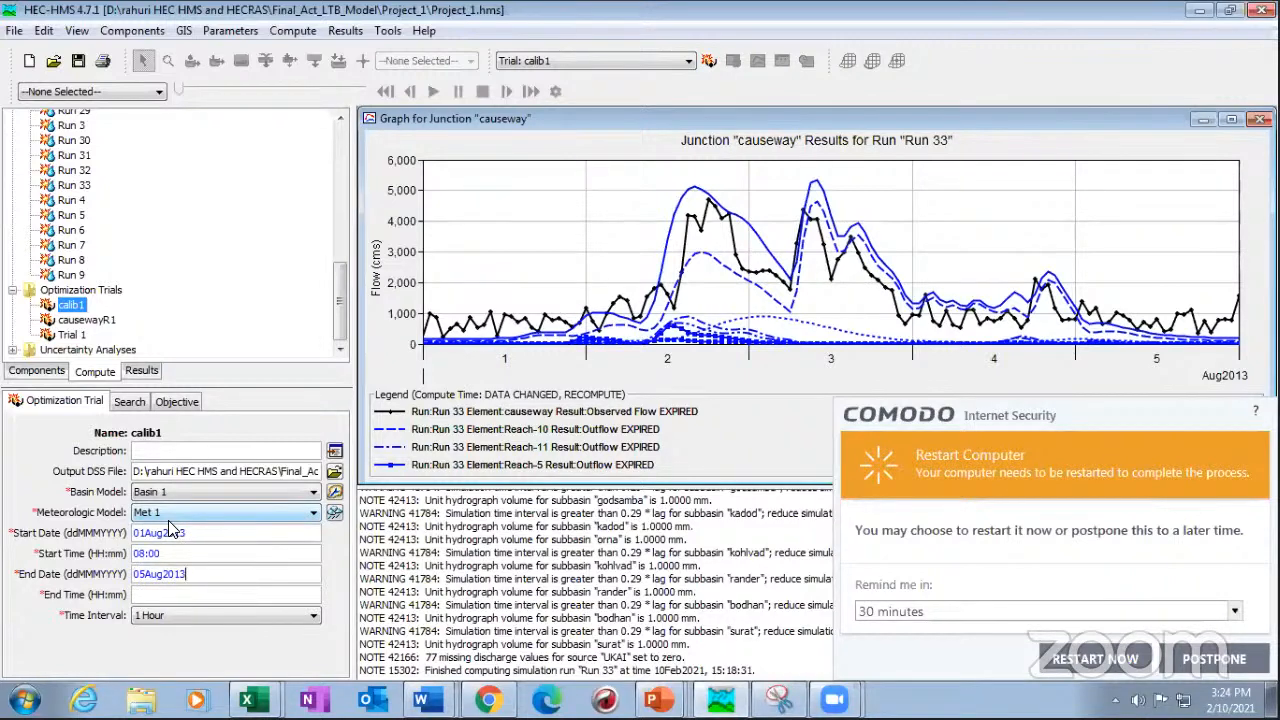
key("Tab")
type("08:00")
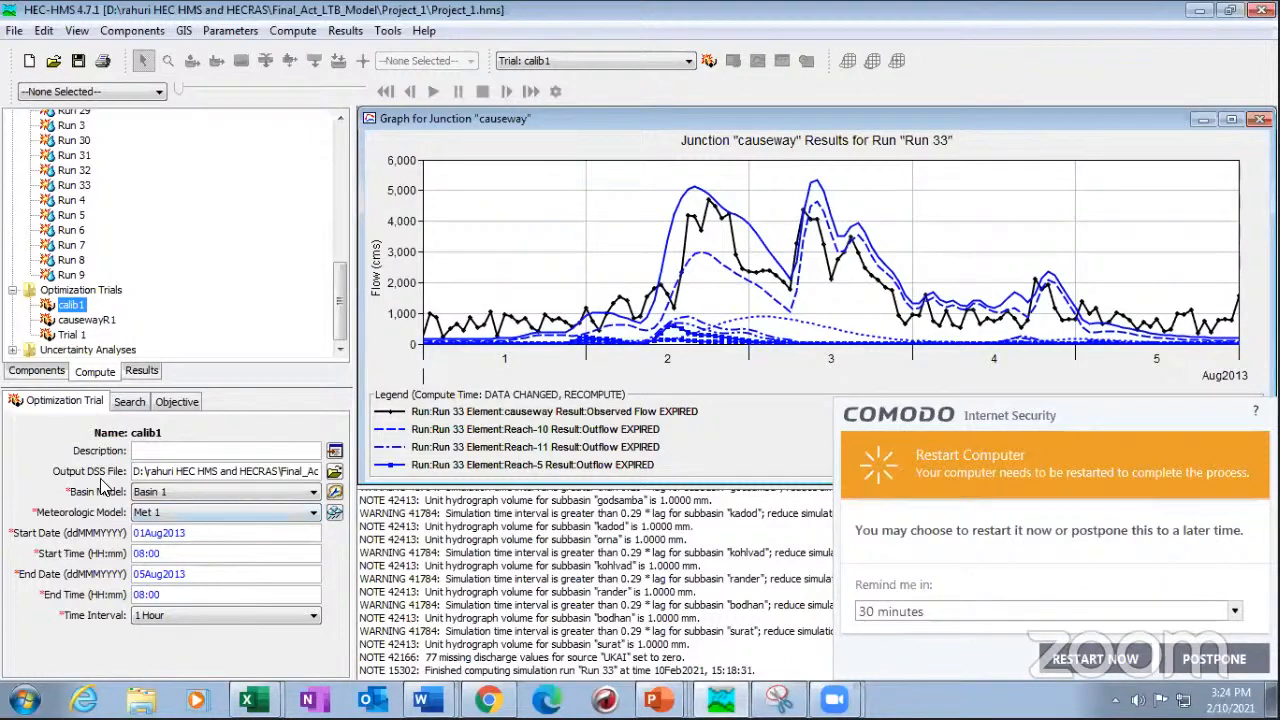
- Review calib1's search method, maximum iterations and tolerance, postponing the computer restart reminder
left_click(127, 410)
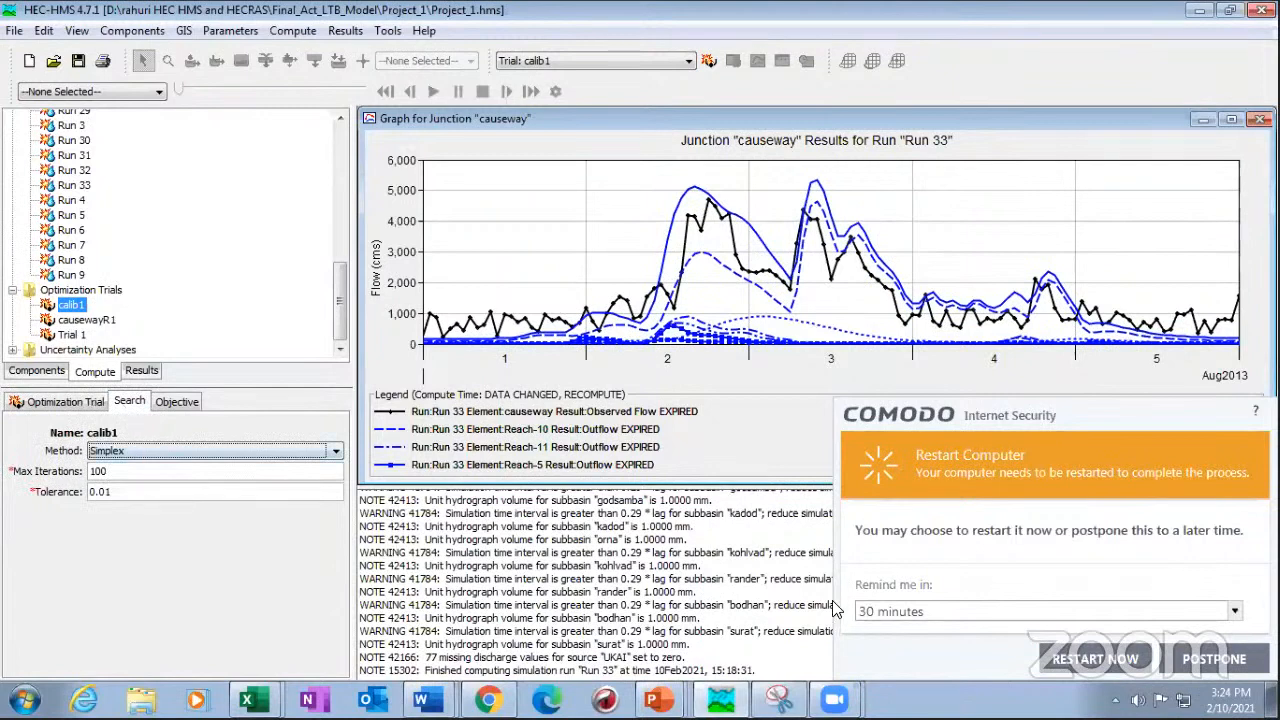
left_click(1183, 666)
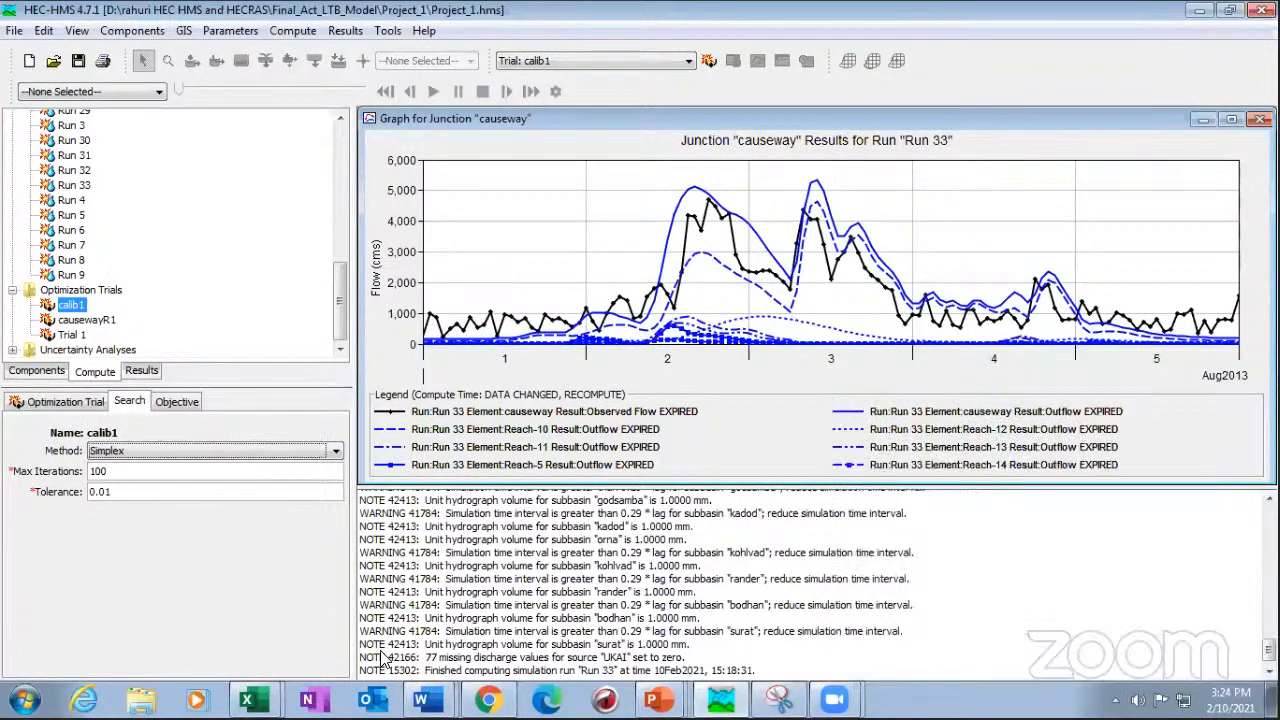
left_click(164, 474)
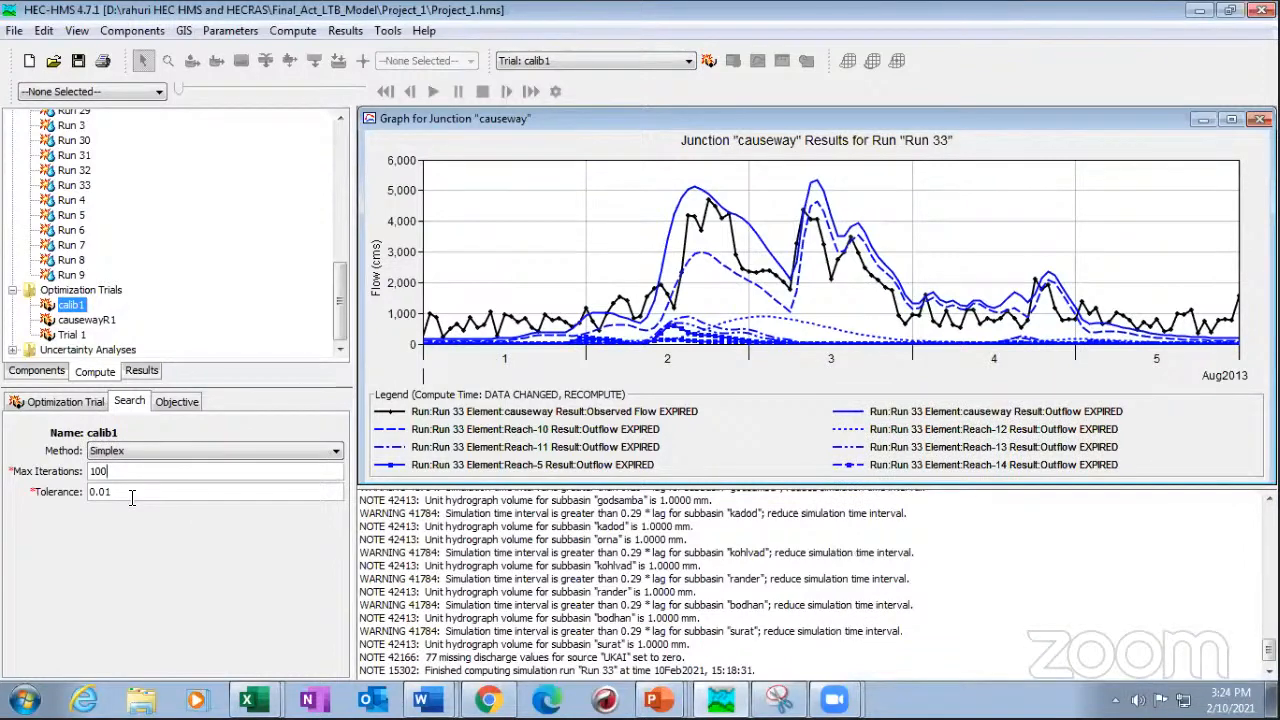
left_click(72, 404)
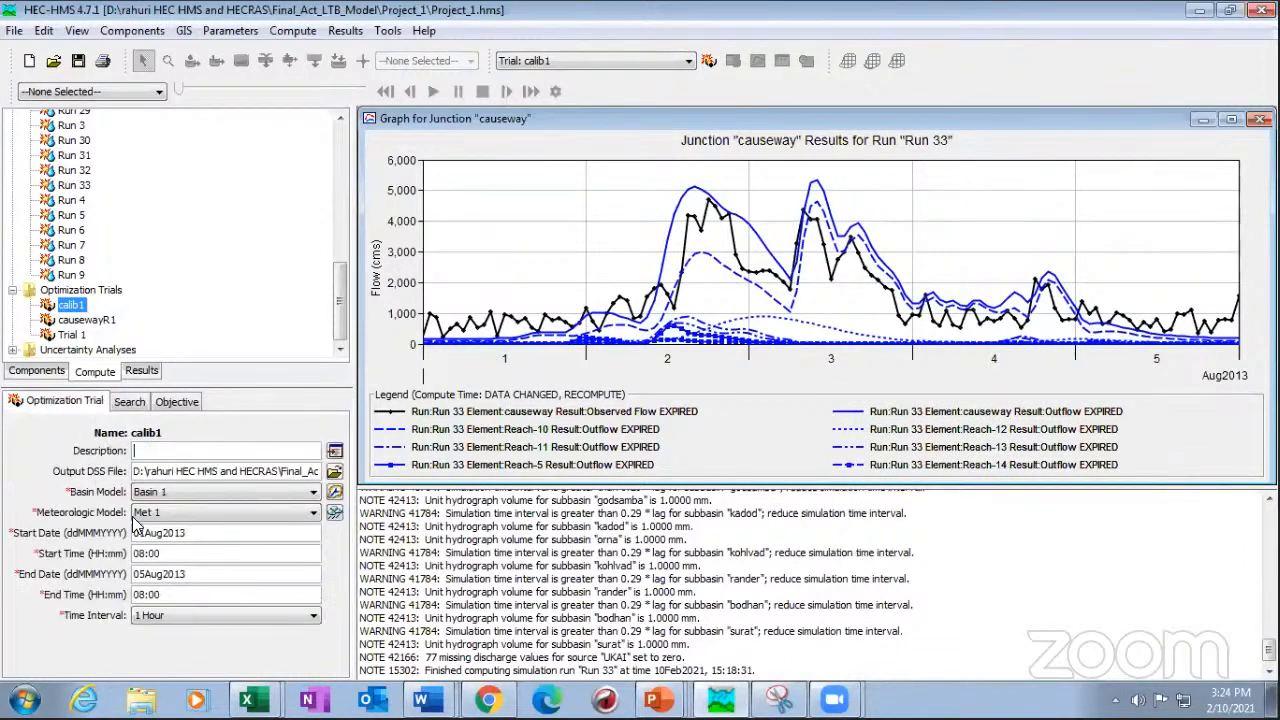
- Set calib1's objective statistic to Root Mean Square Error with Minimization as the goal
left_click(179, 402)
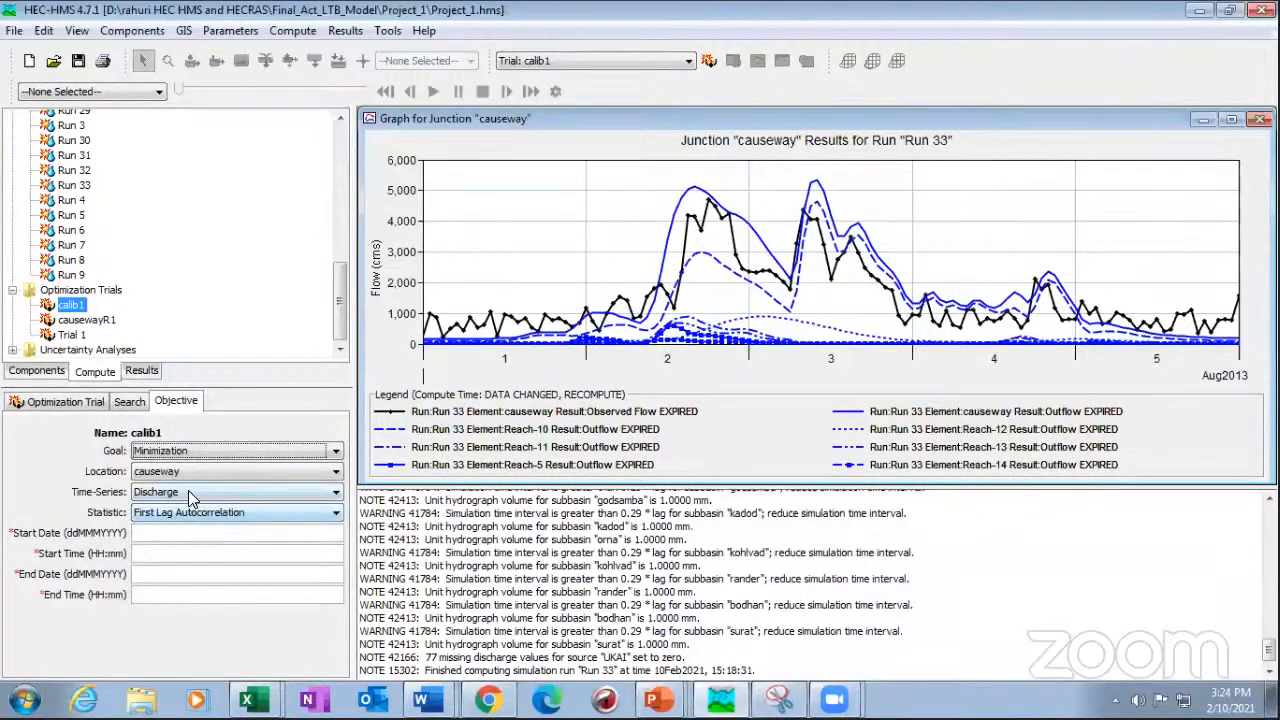
left_click(197, 514)
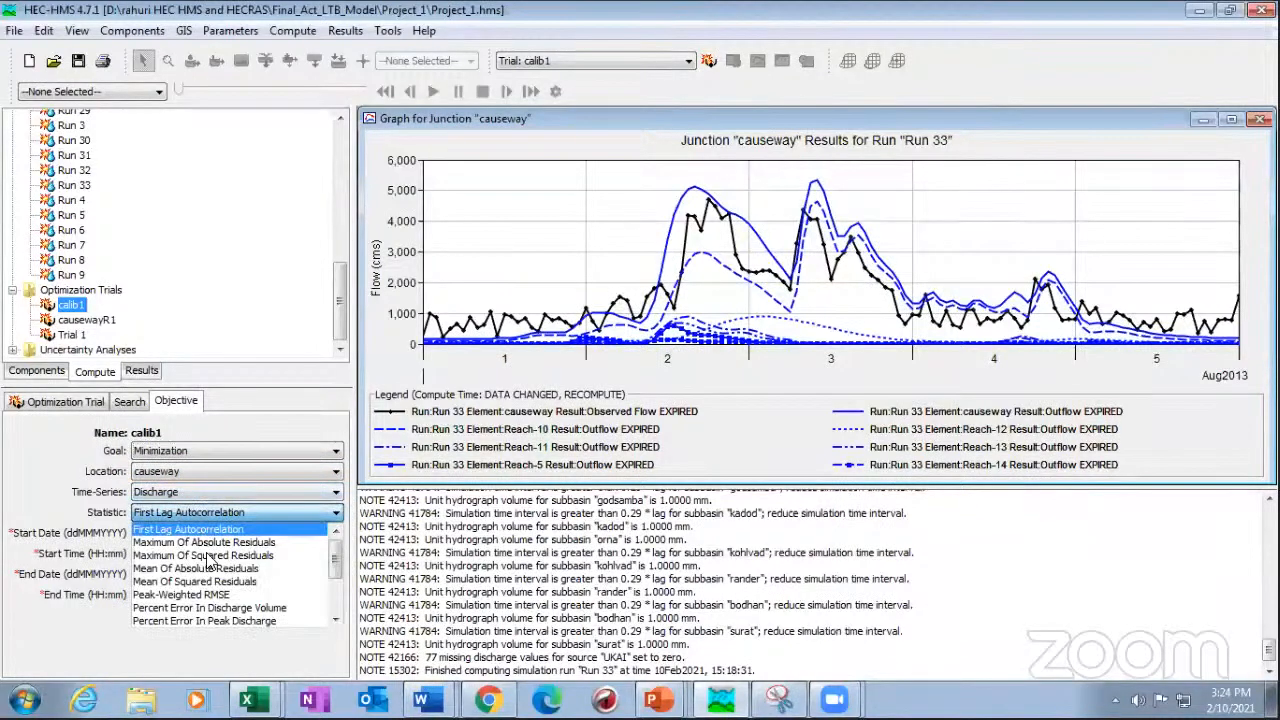
scroll(263, 591, "down", 1)
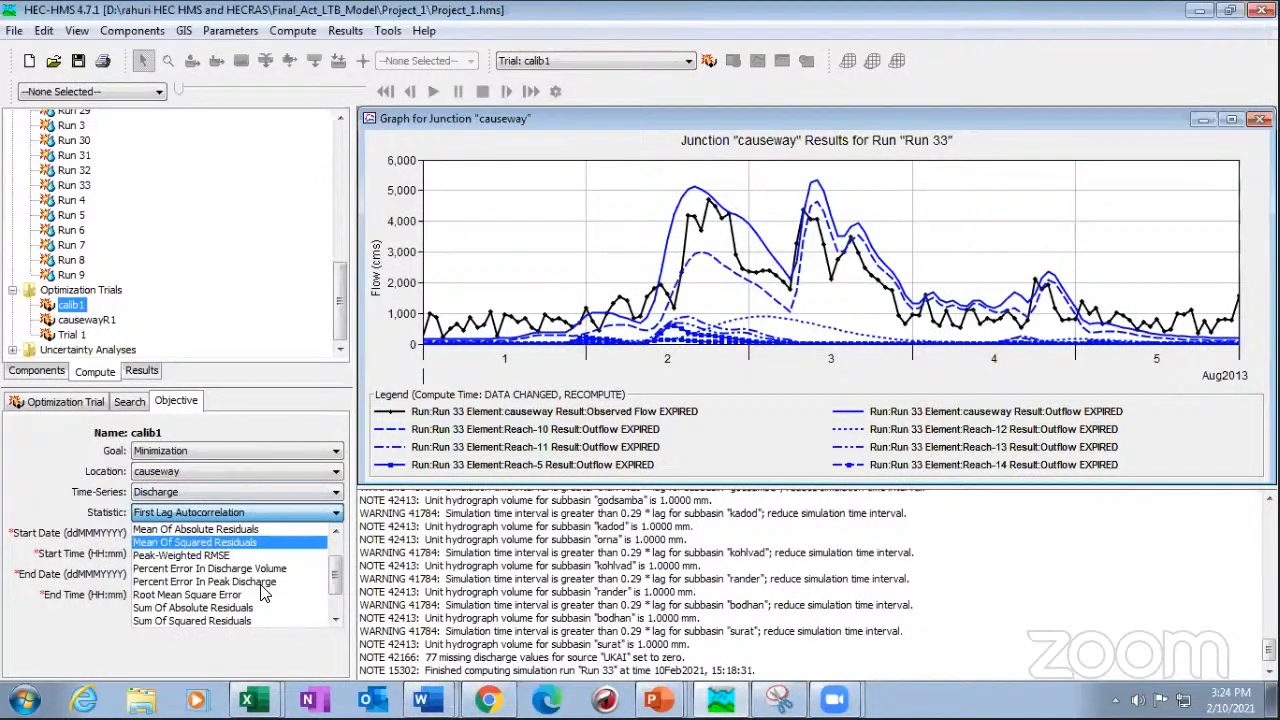
scroll(263, 591, "down", 1)
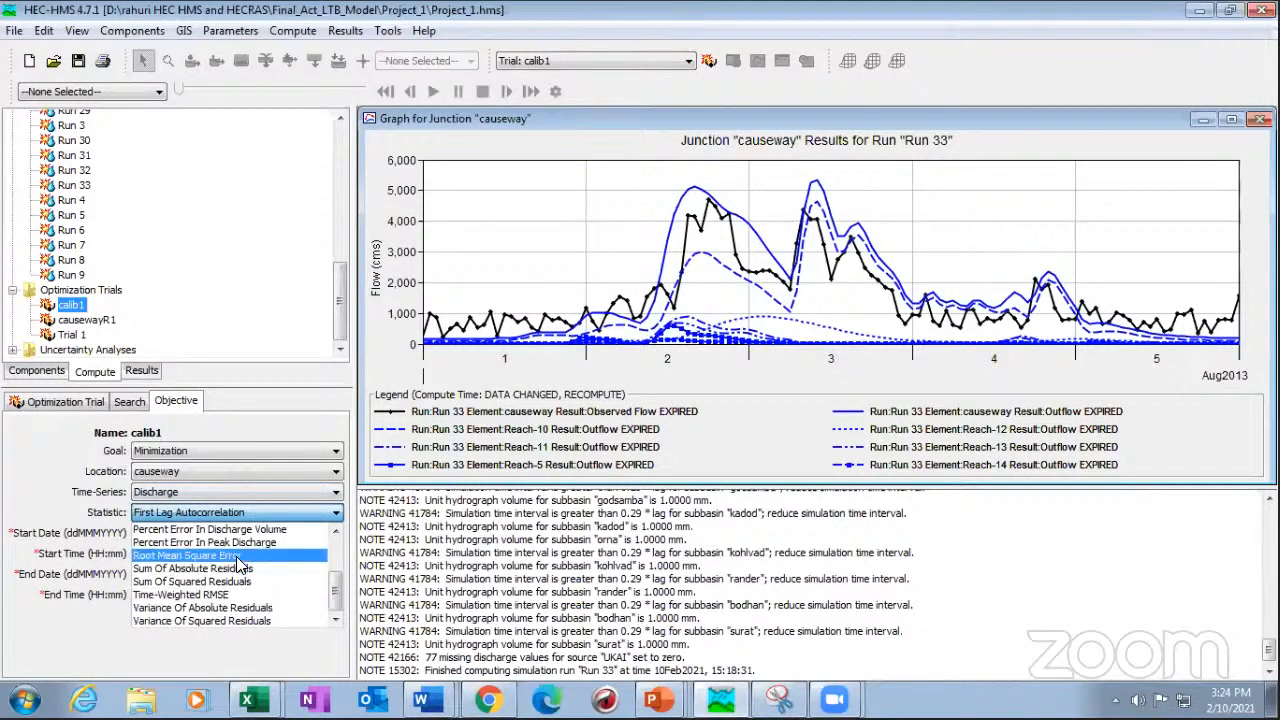
left_click(238, 555)
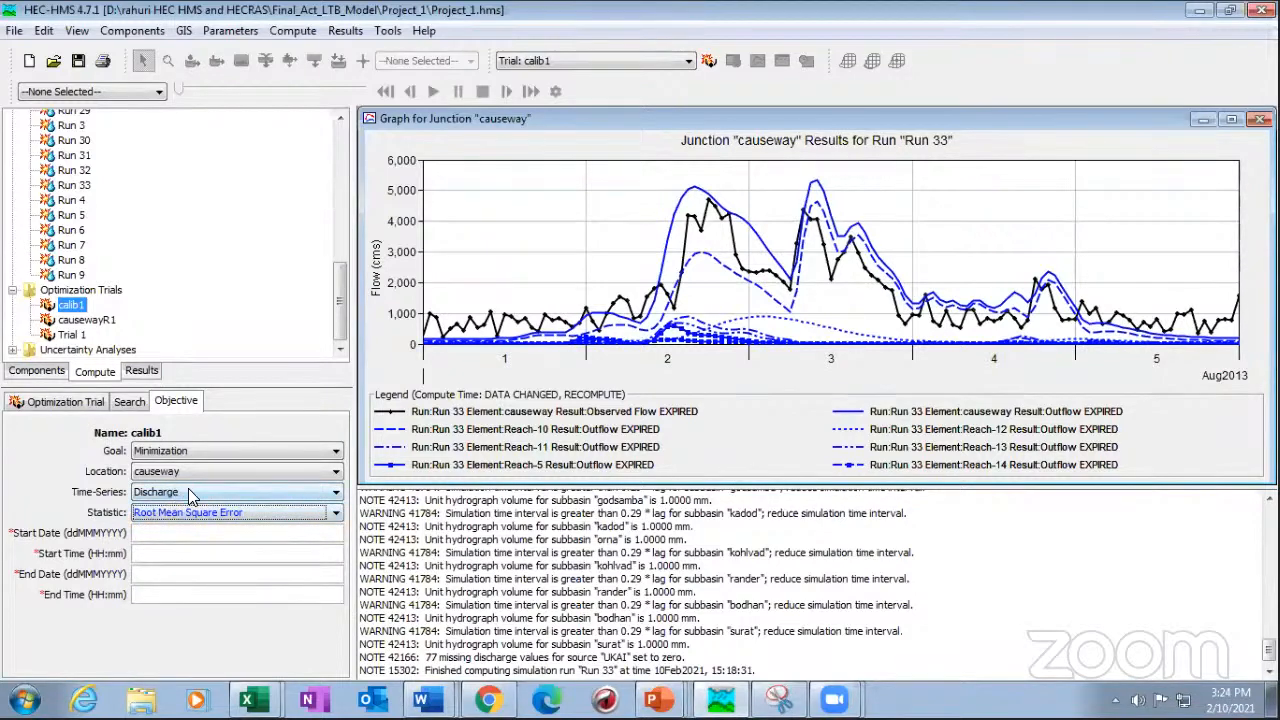
left_click(168, 452)
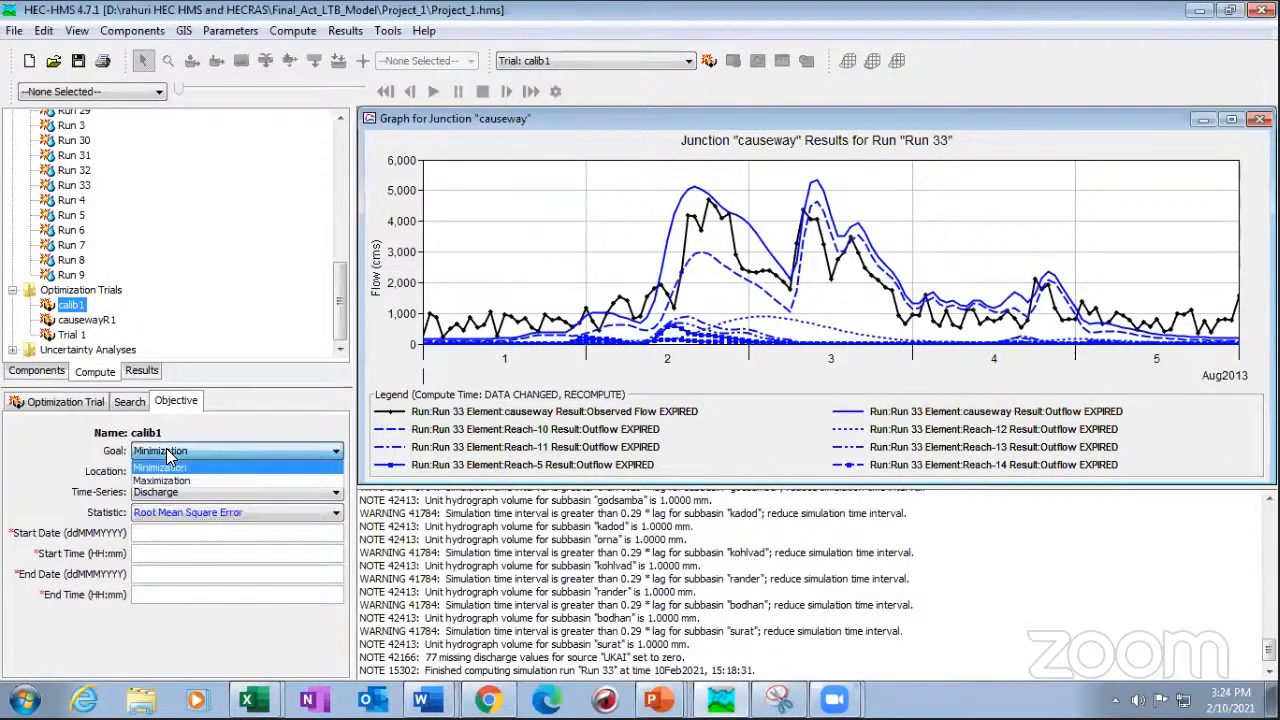
left_click(163, 464)
- Review the general settings and available actions of calib1 and check them against the settings of Trial 1
left_click(63, 403)
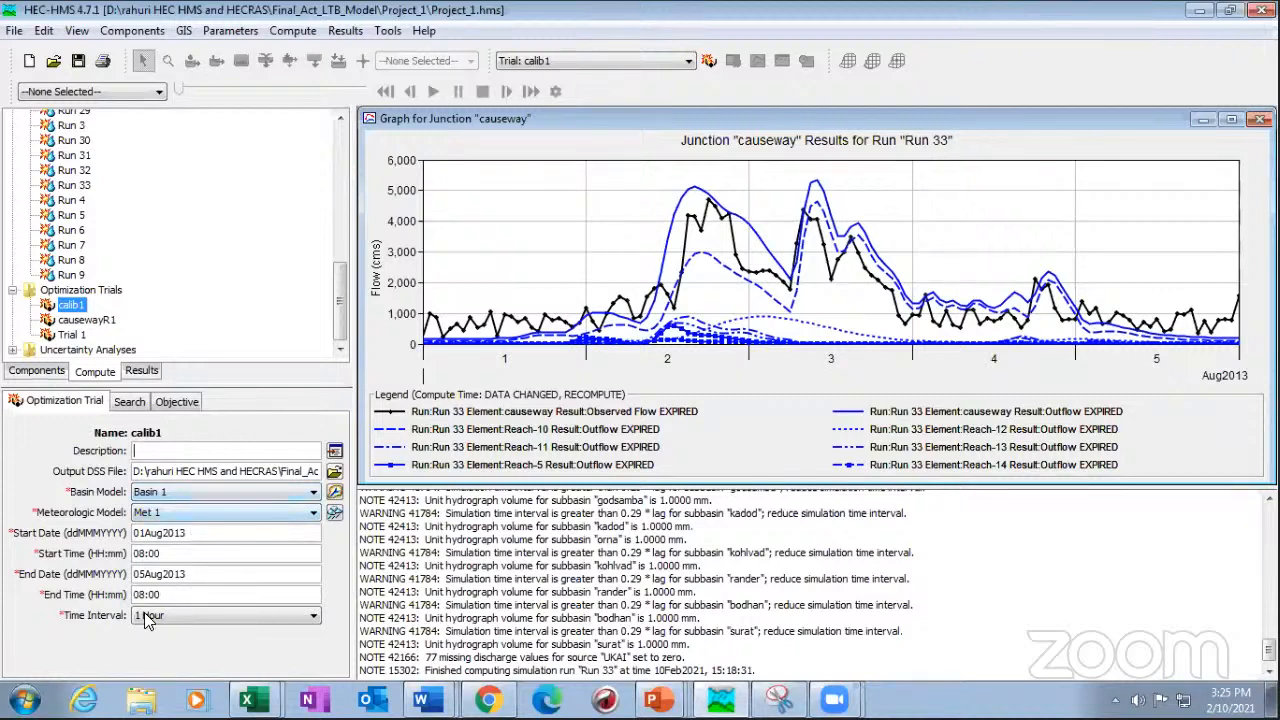
right_click(76, 306)
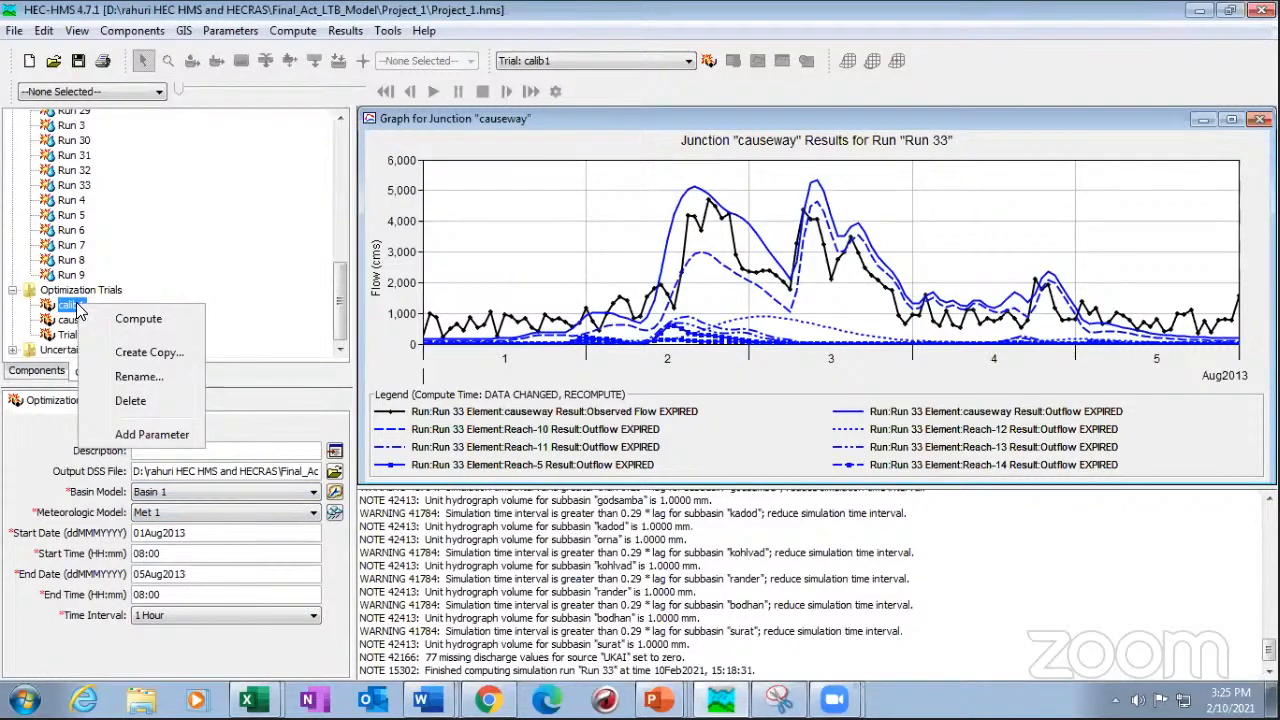
left_click(46, 446)
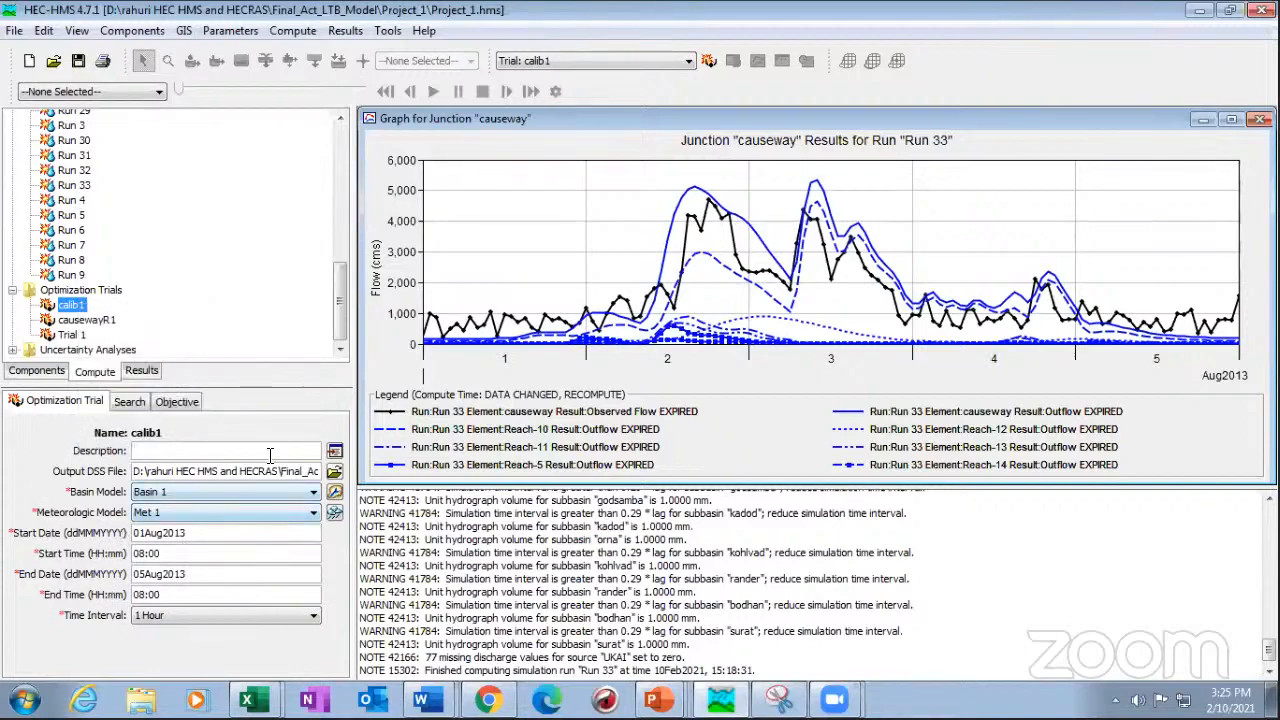
right_click(70, 299)
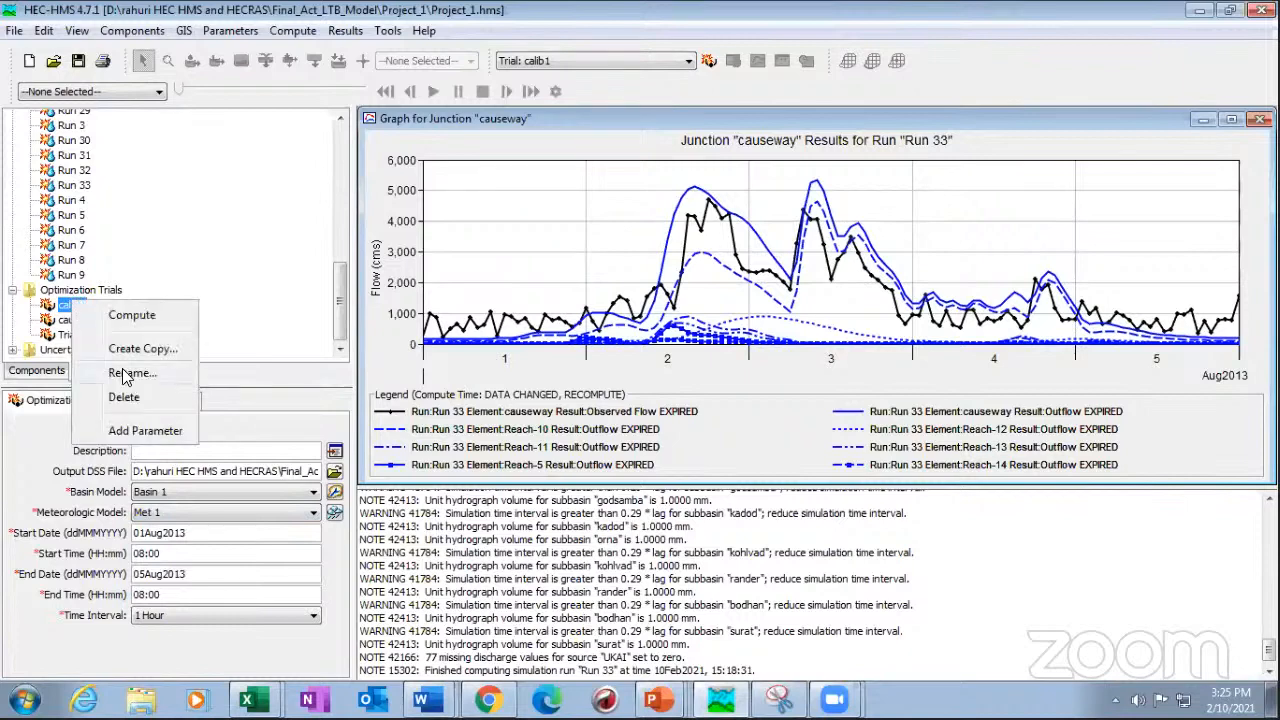
left_click(42, 462)
left_click(72, 336)
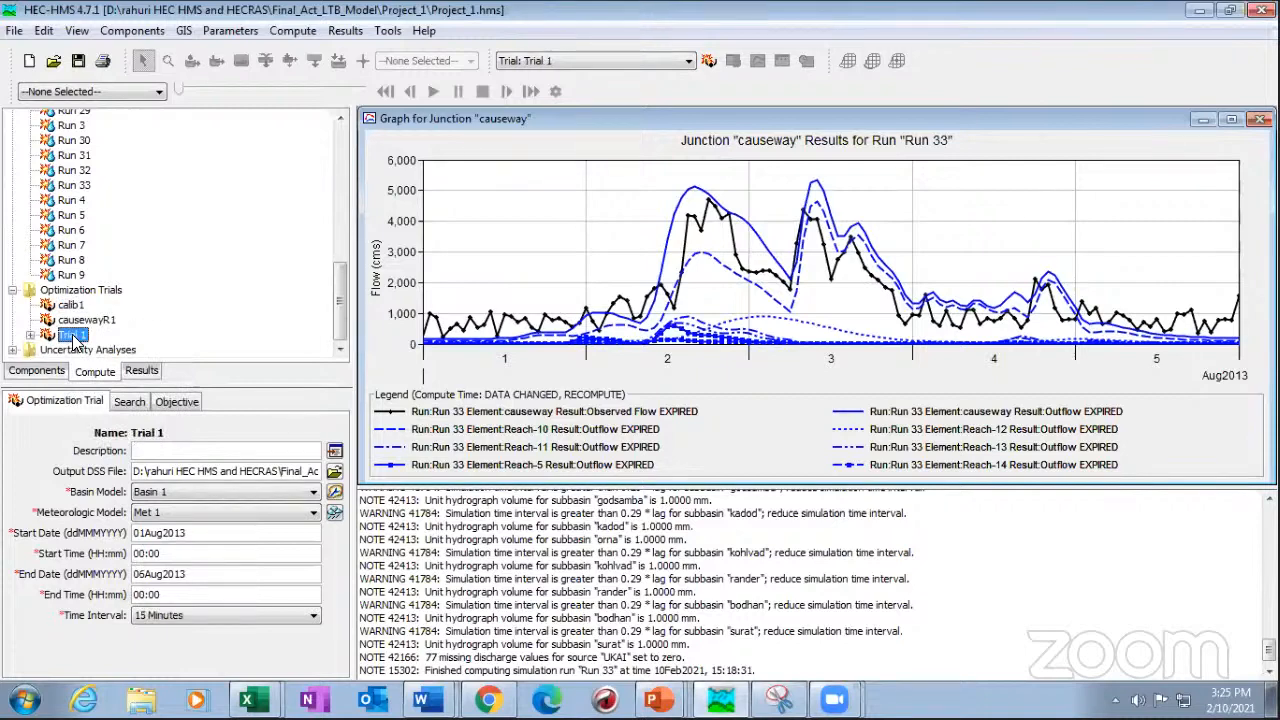
left_click(72, 305)
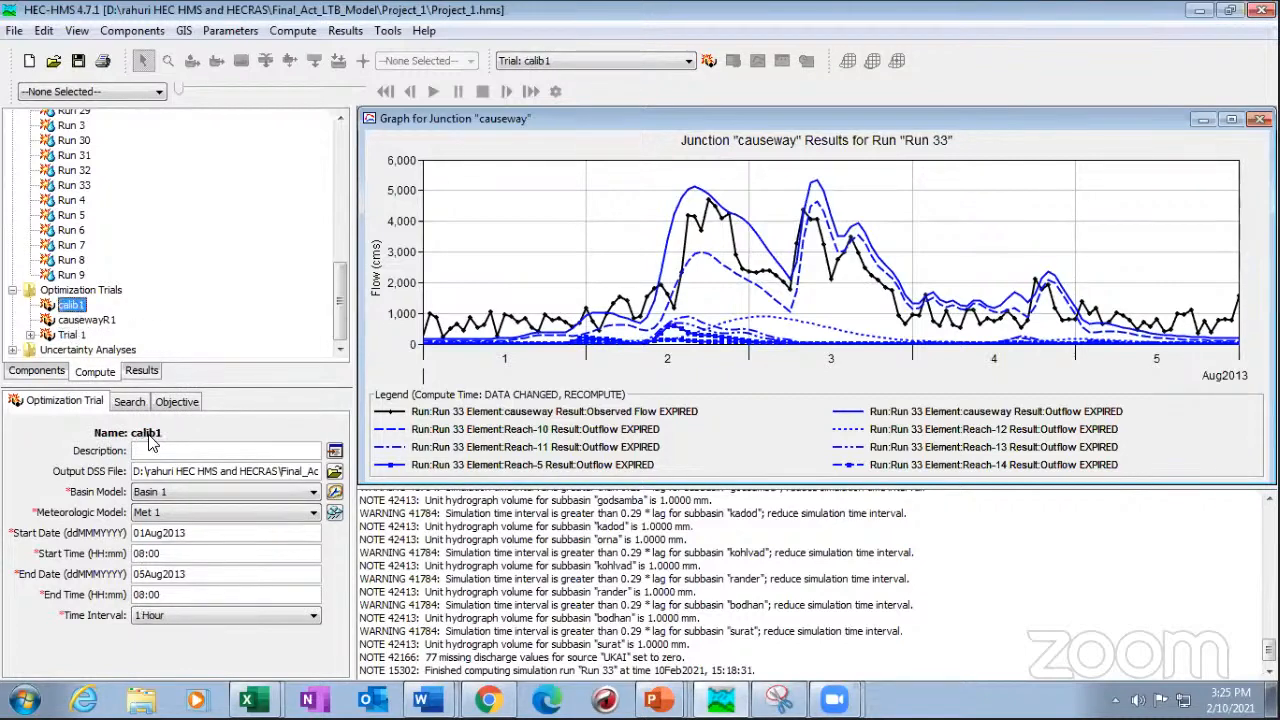
- Change the end time of optimization trial calib1 to 00:00
left_click(76, 309)
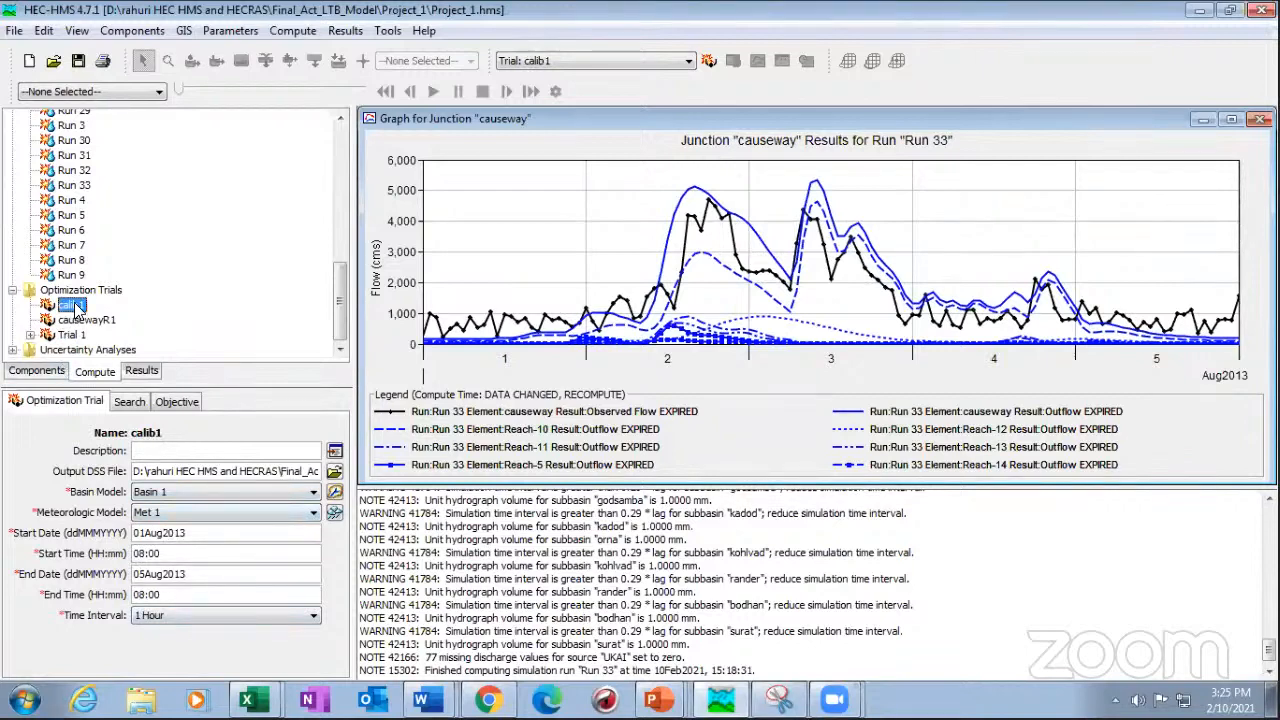
left_click(145, 594)
key("BackSpace")
type("0")
key("Return")
left_click(164, 594)
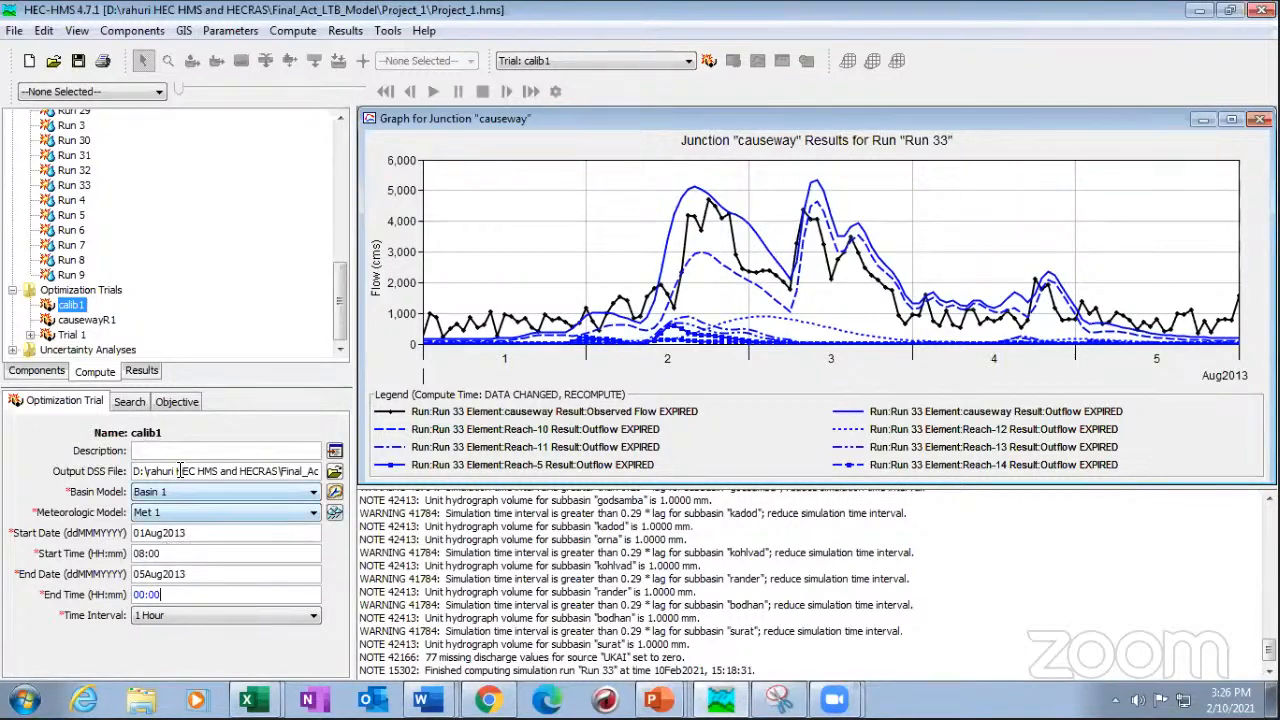
- Add a parameter to optimization trial calib1 and open its settings
right_click(84, 306)
left_click(166, 438)
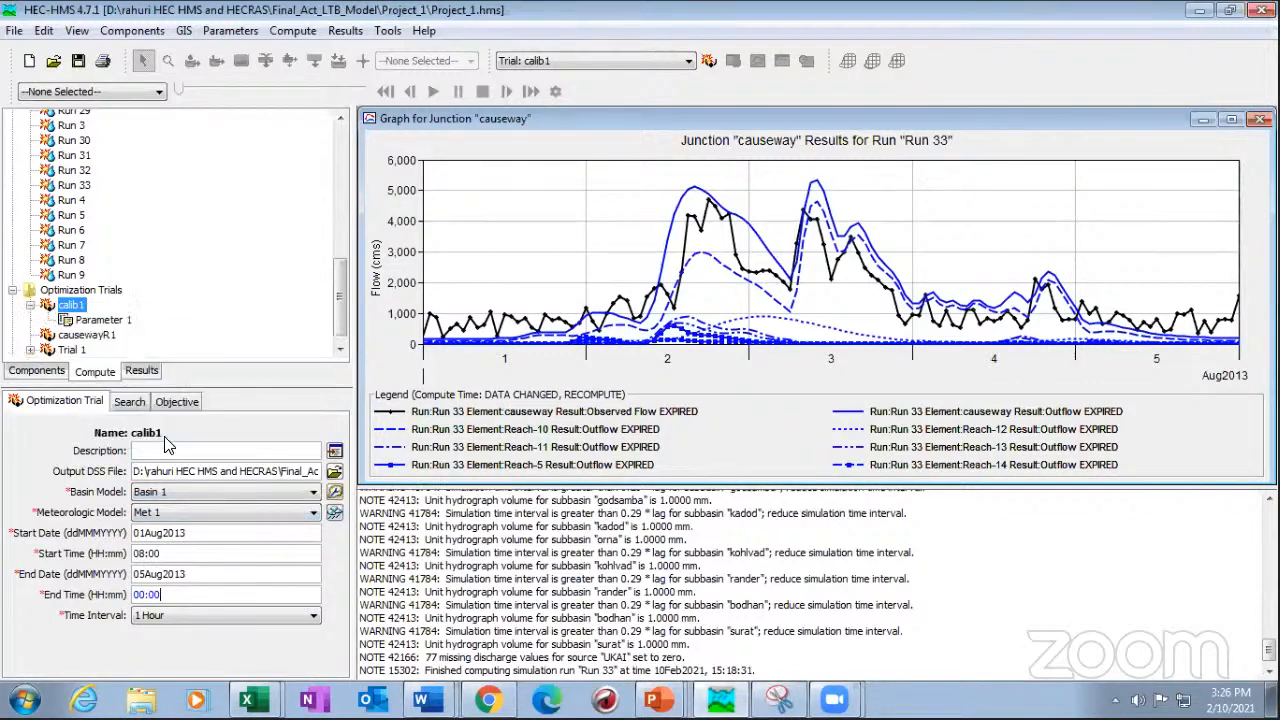
left_click(112, 322)
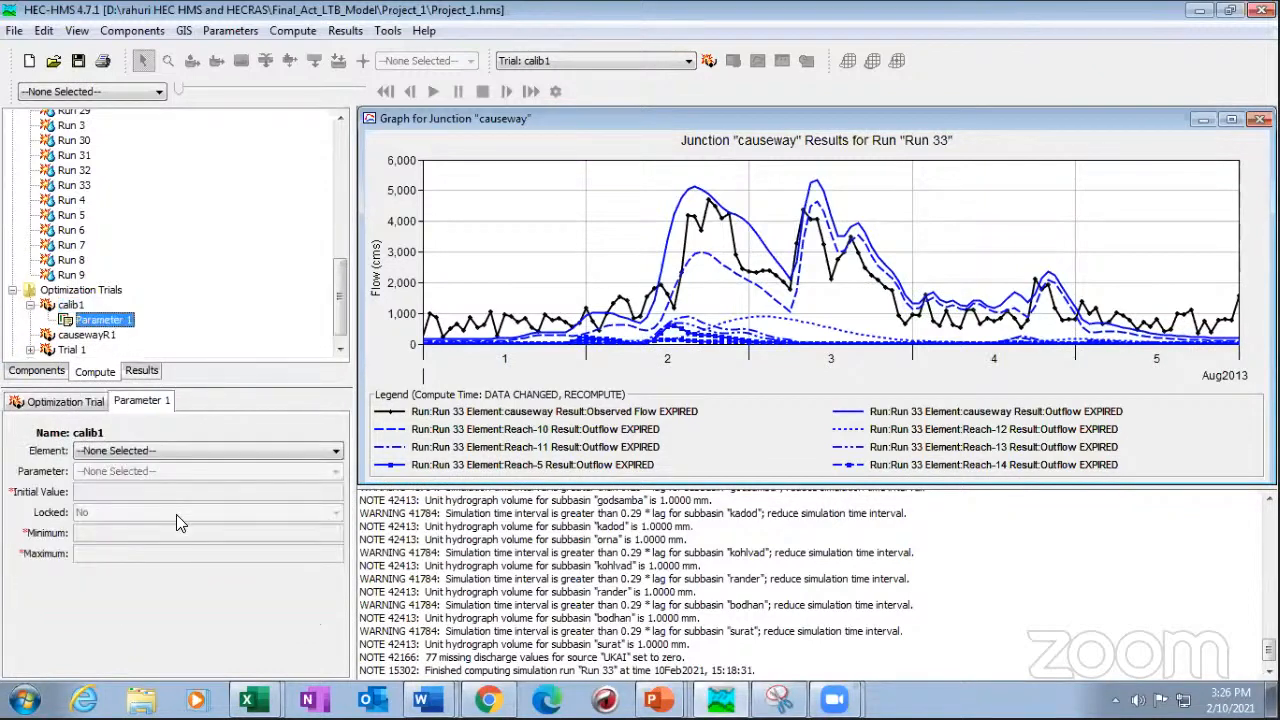
- Assign element amli and Green and Ampt - Conductivity to the new calib1 parameter
left_click(180, 454)
scroll(174, 515, "down", 3)
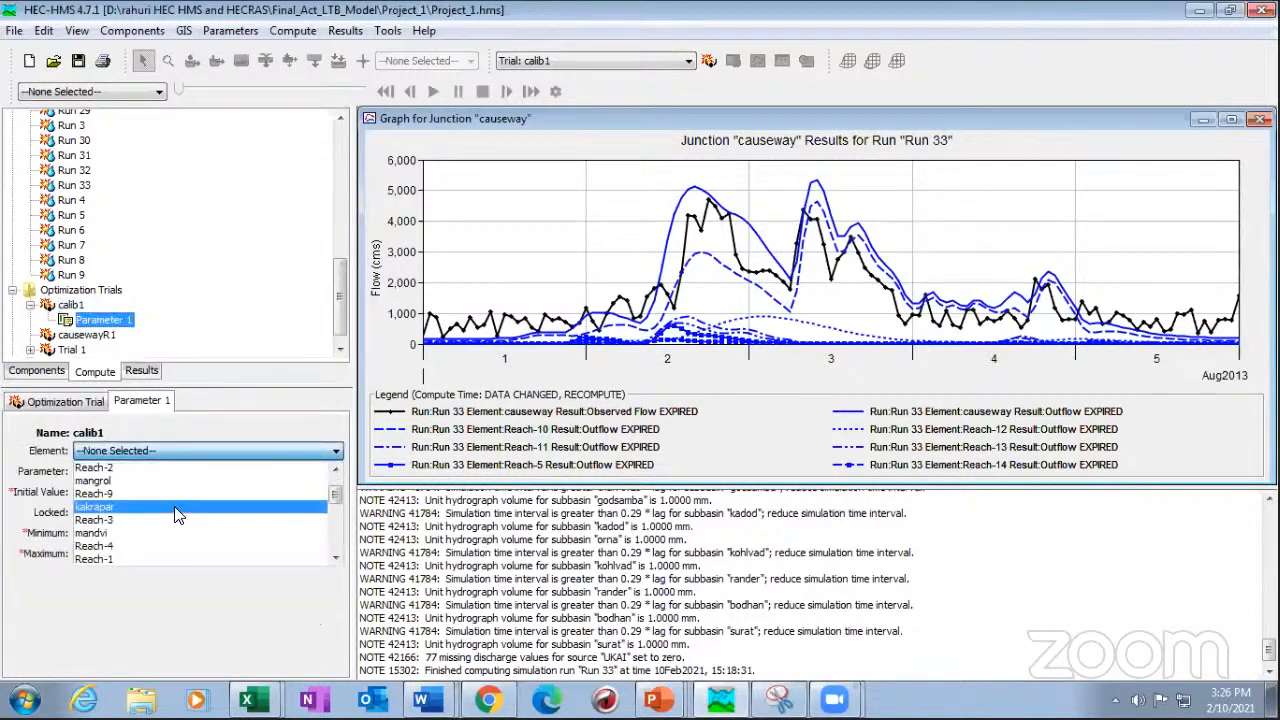
scroll(155, 541, "up", 3)
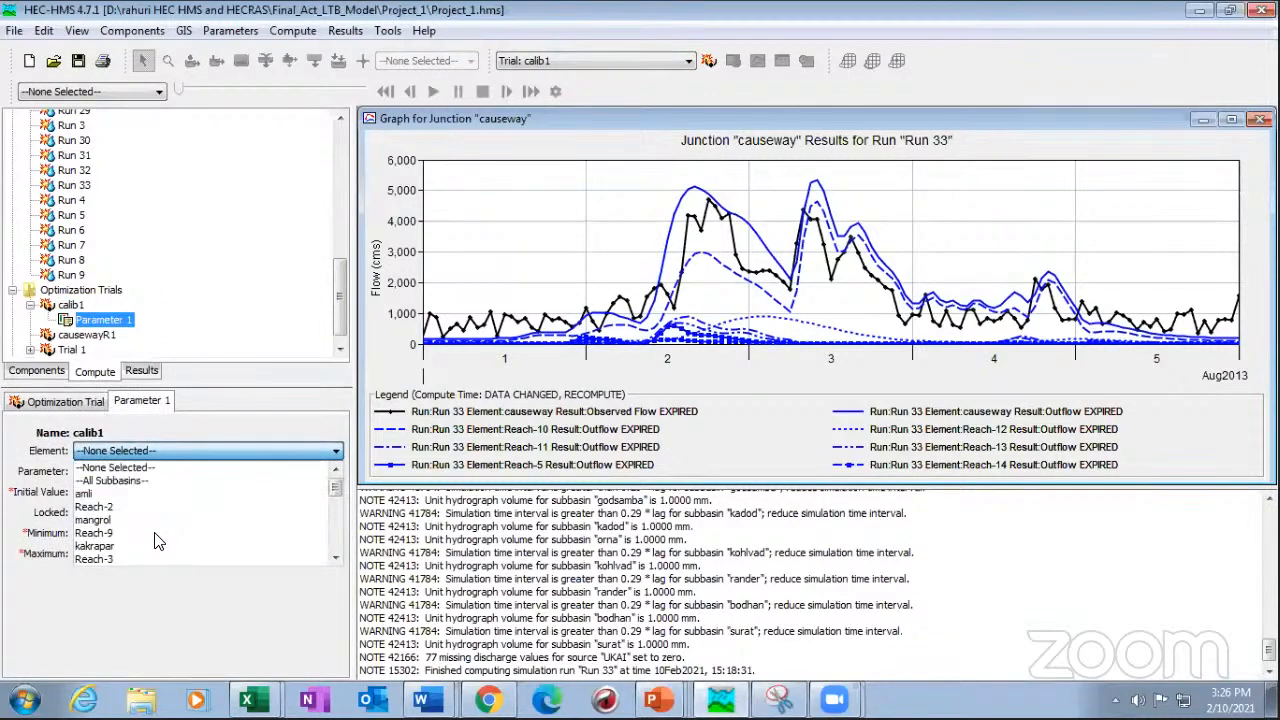
left_click(124, 486)
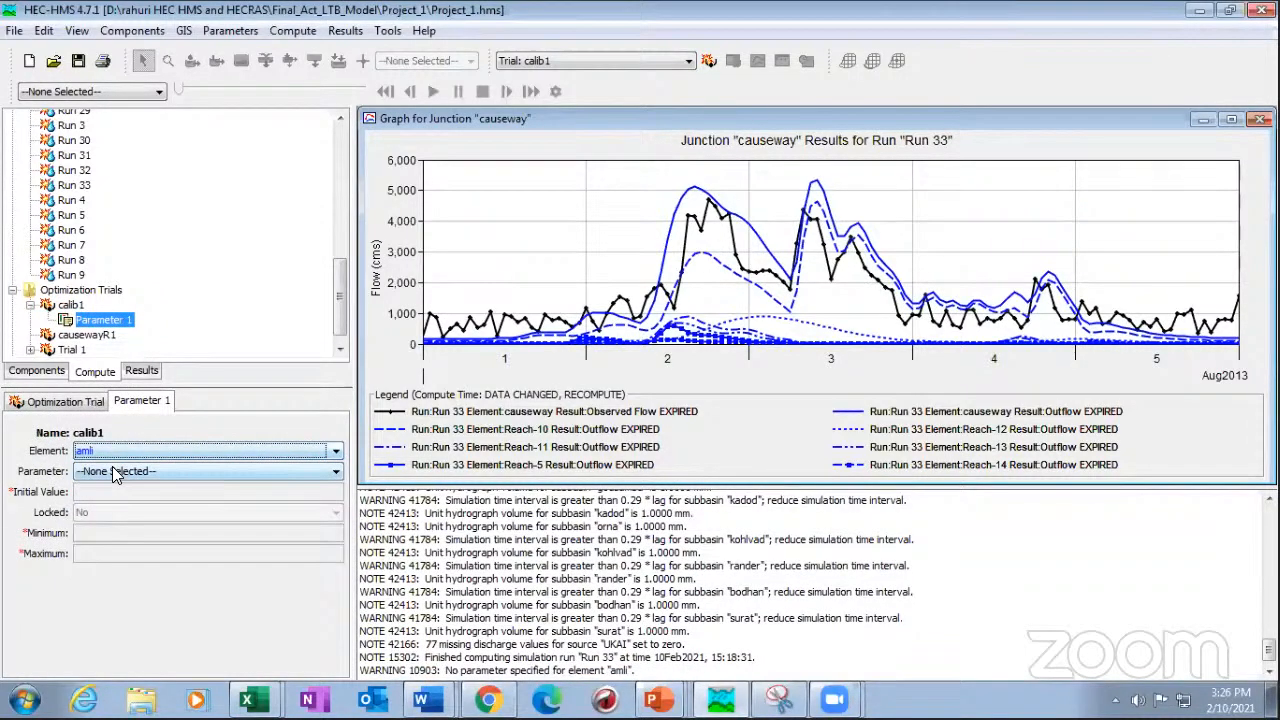
left_click(112, 471)
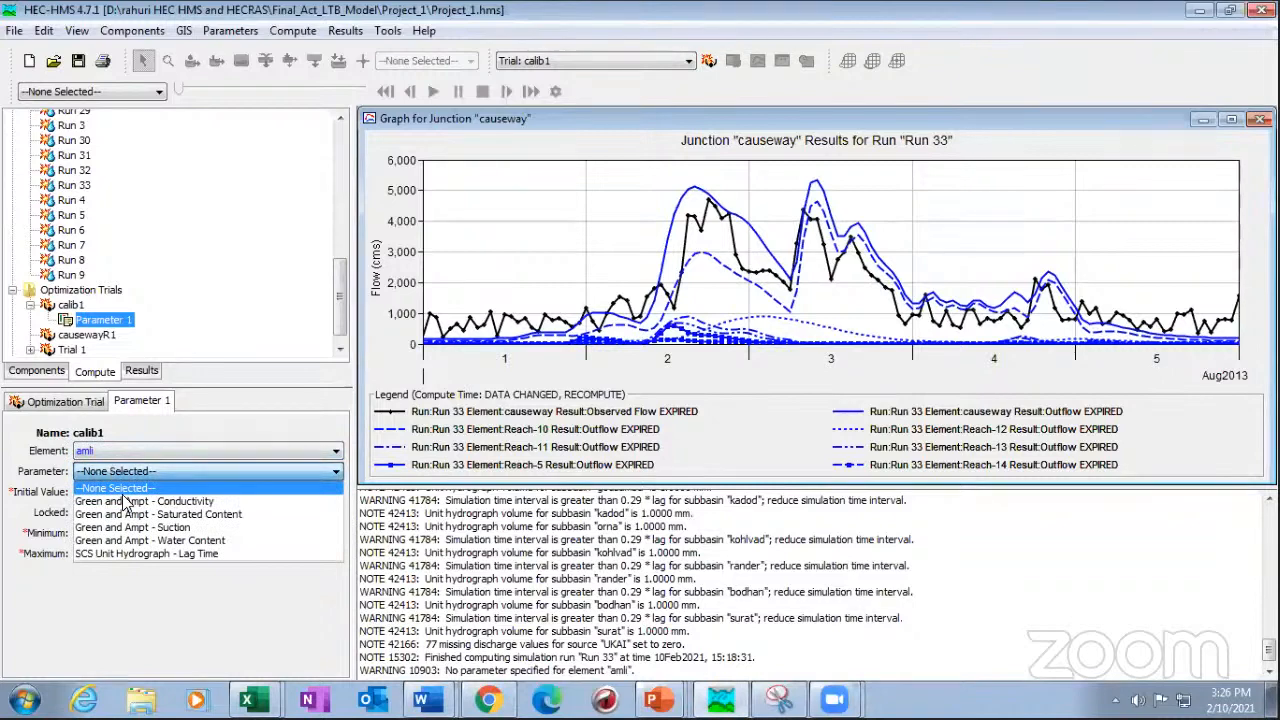
left_click(128, 501)
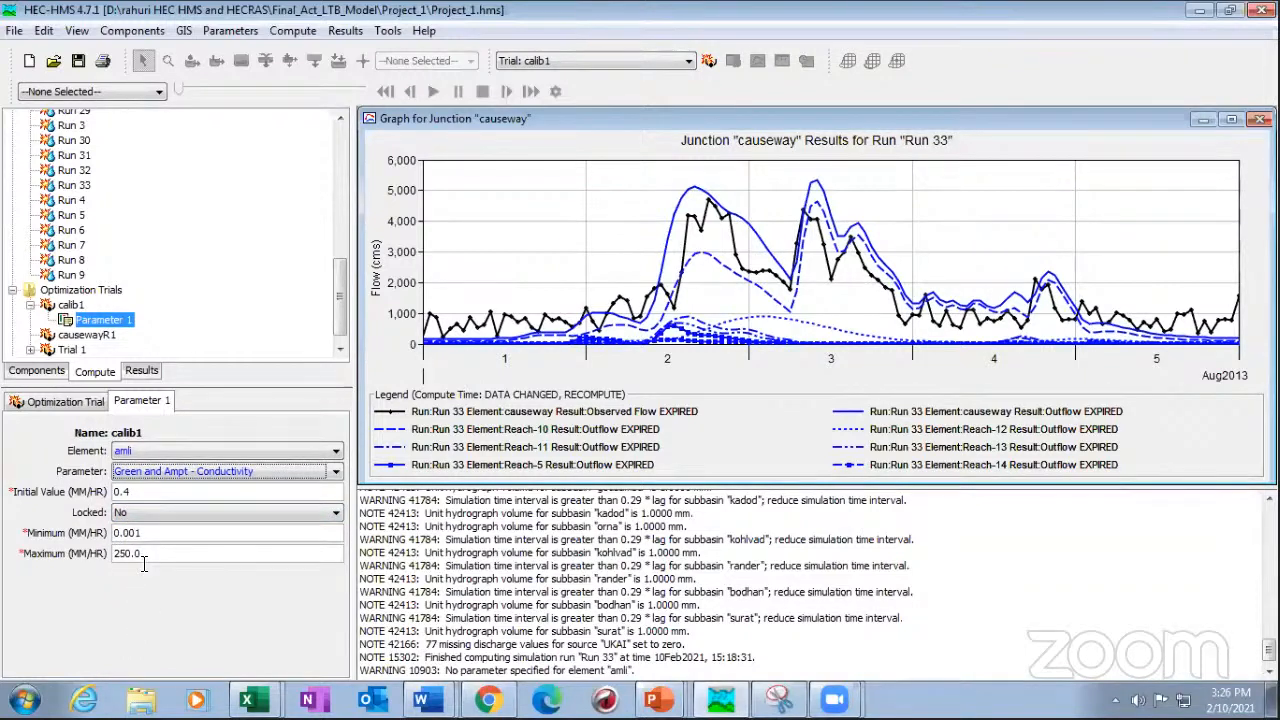
left_click(140, 492)
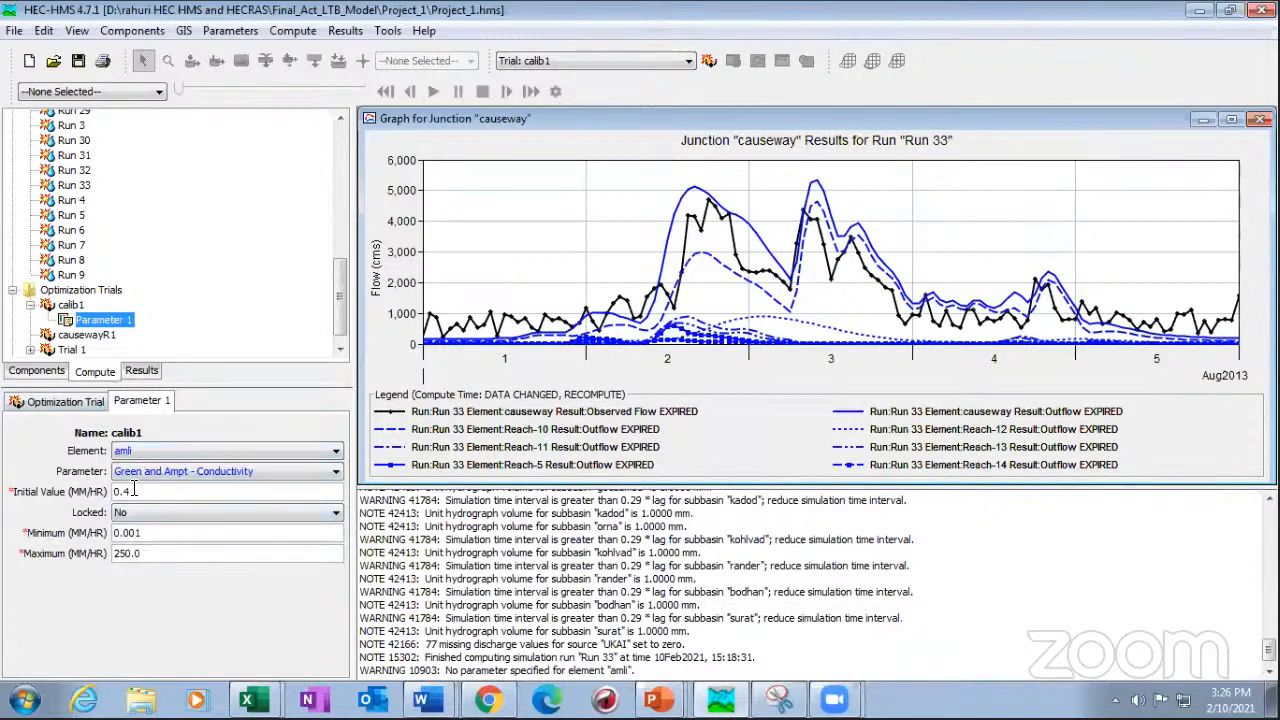
- Add a second parameter to optimization trial calib1 with element amli and Green and Ampt - Saturated Content
left_click(93, 322)
left_click(70, 306)
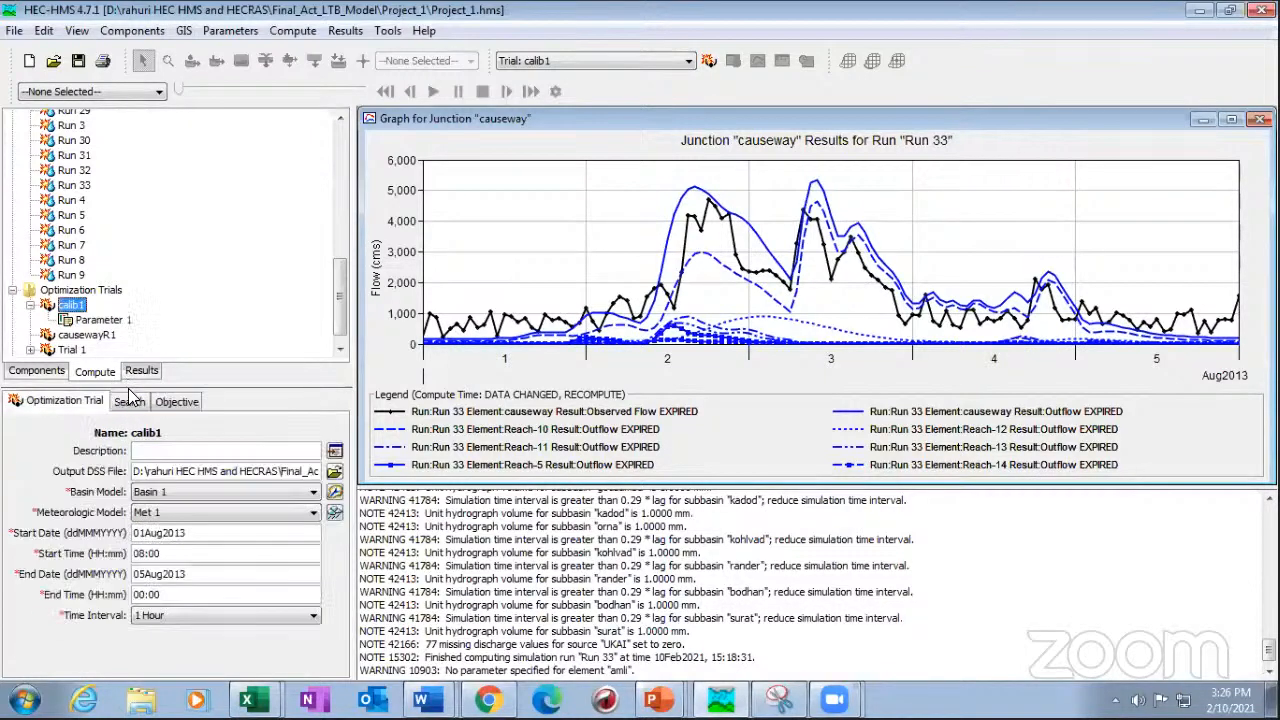
right_click(70, 306)
left_click(136, 428)
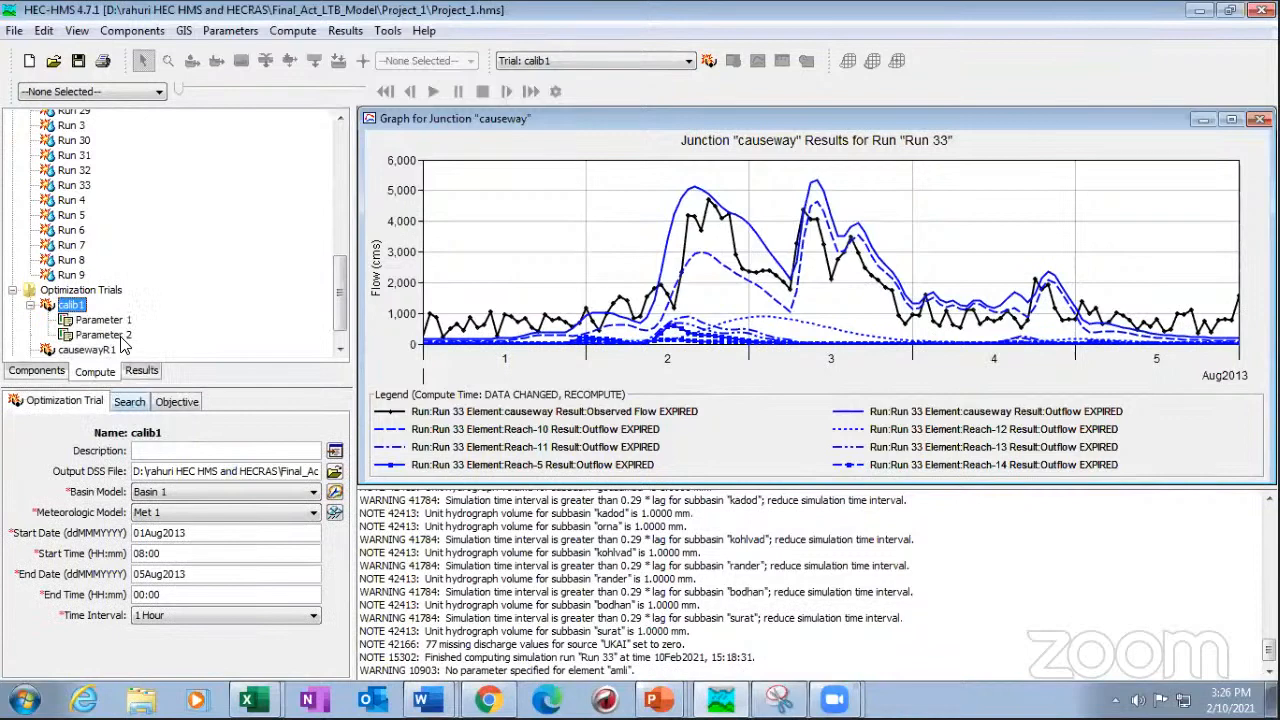
left_click(121, 337)
left_click(148, 452)
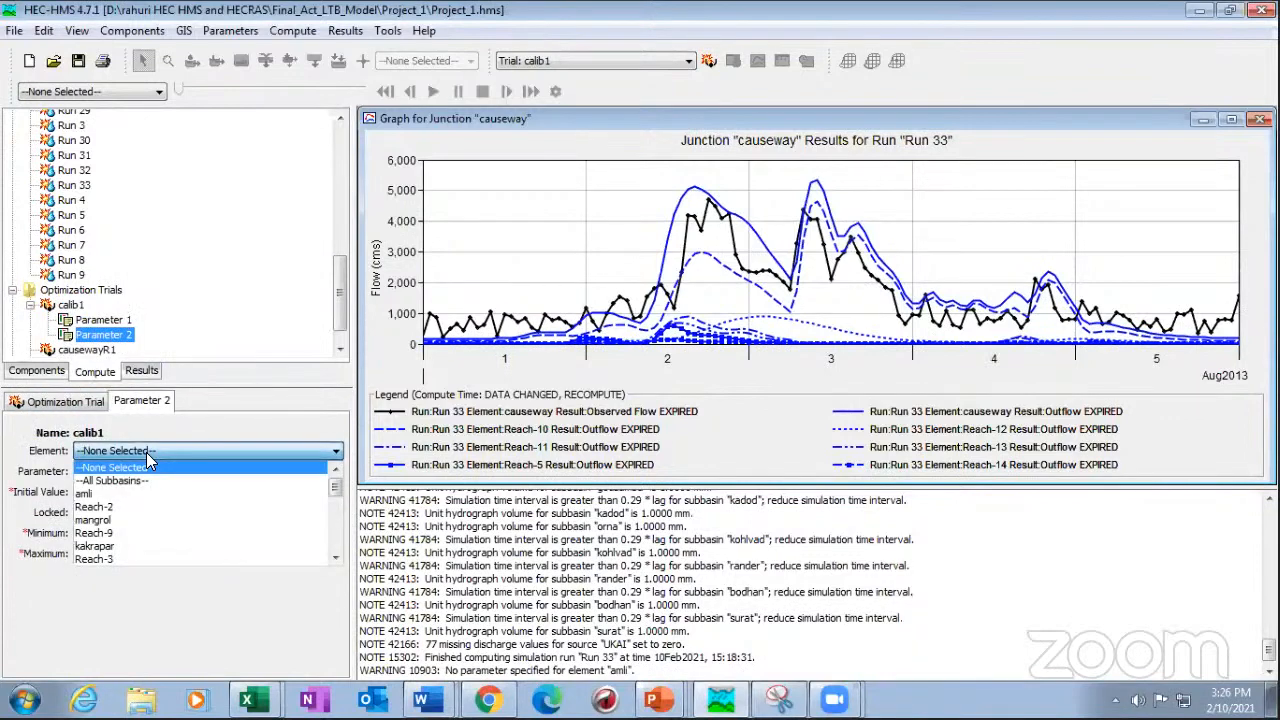
left_click(132, 492)
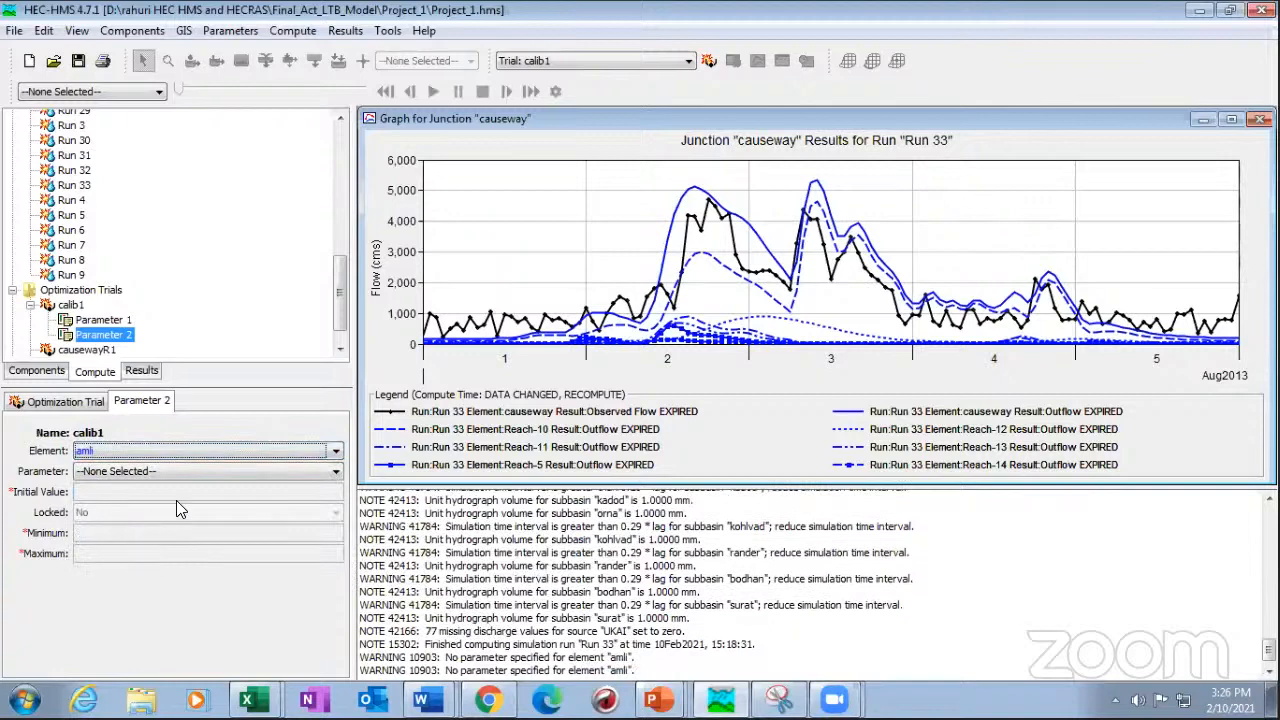
left_click(157, 472)
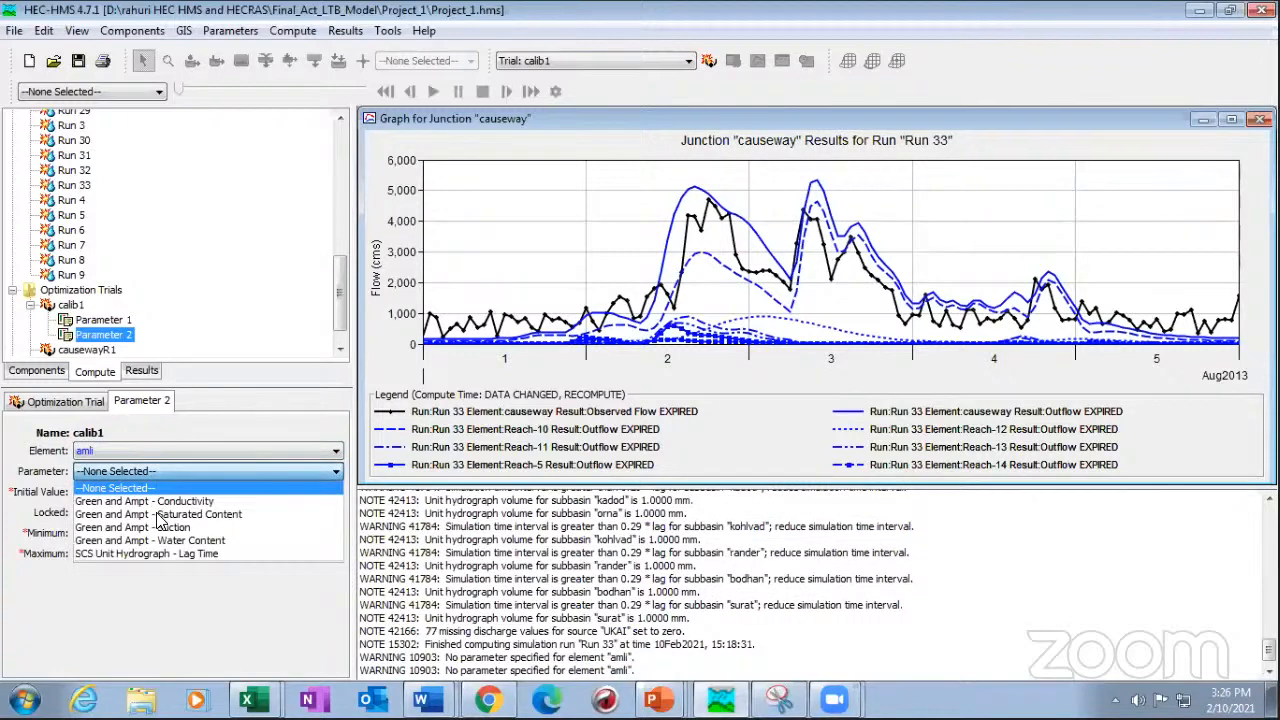
left_click(160, 525)
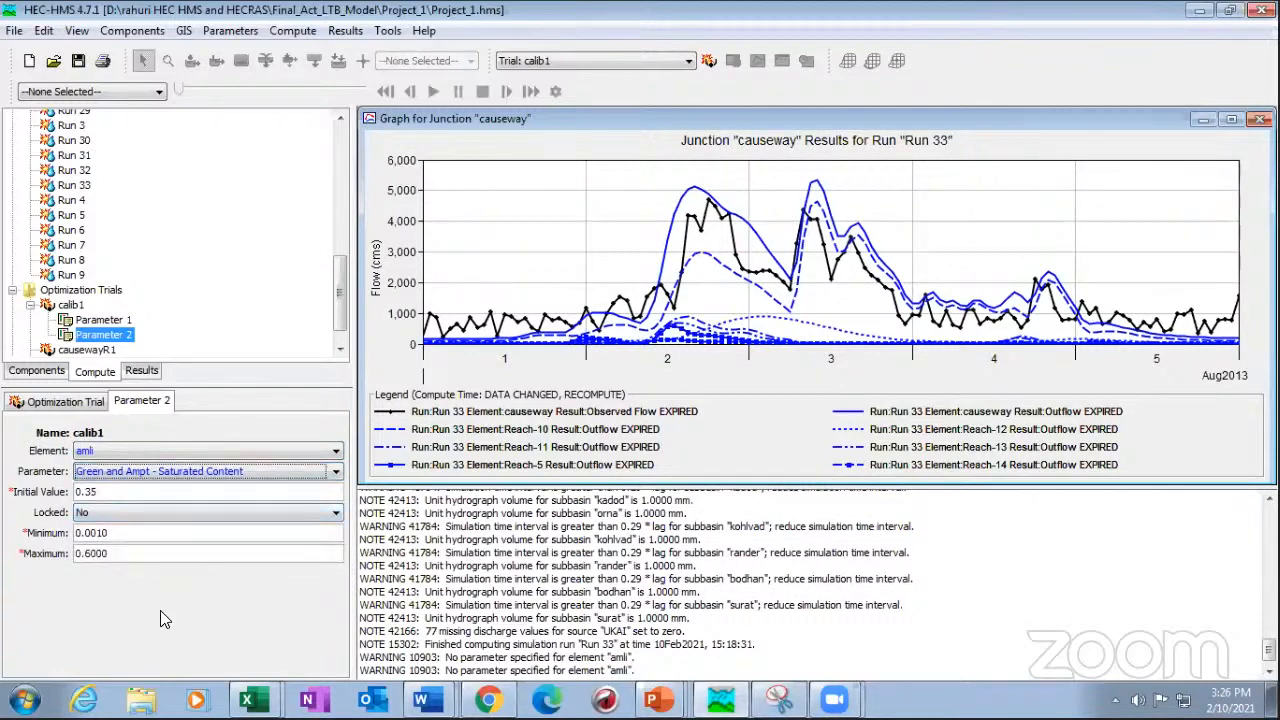
left_click(129, 559)
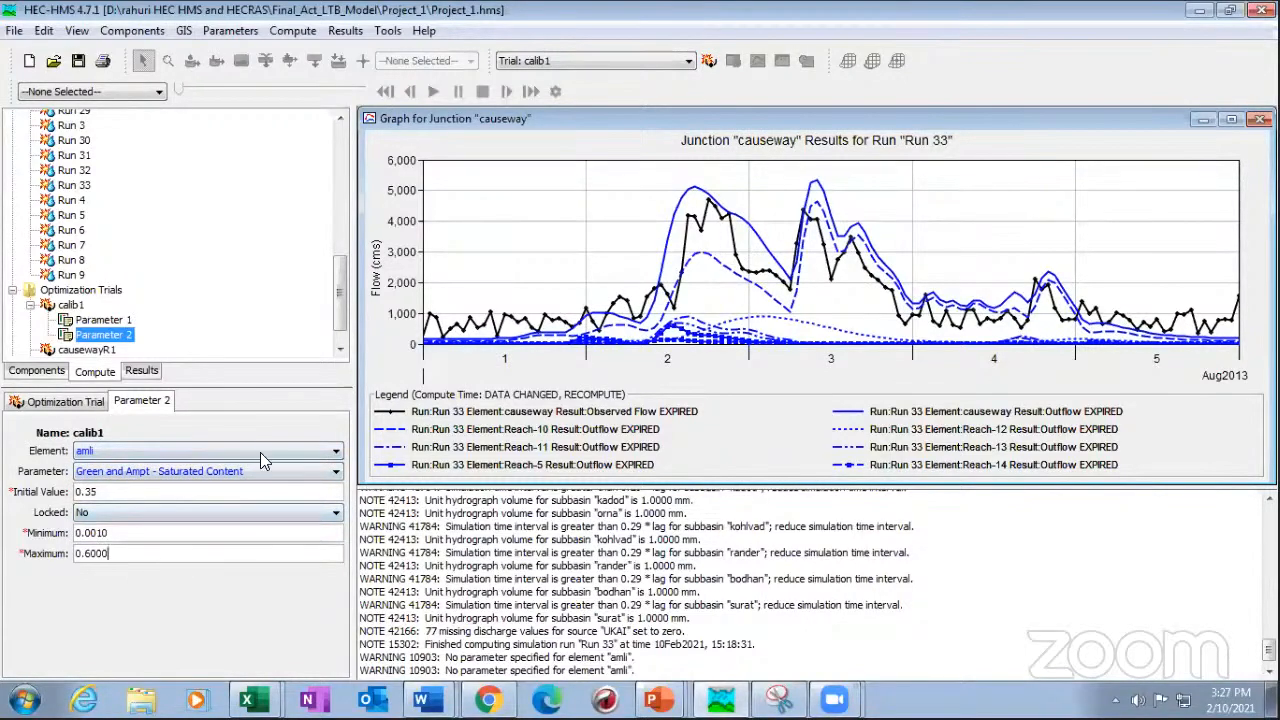
left_click(90, 553)
- Add a third parameter to optimization trial calib1 with element mangrol and Green and Ampt - Conductivity
left_click(74, 305)
right_click(78, 308)
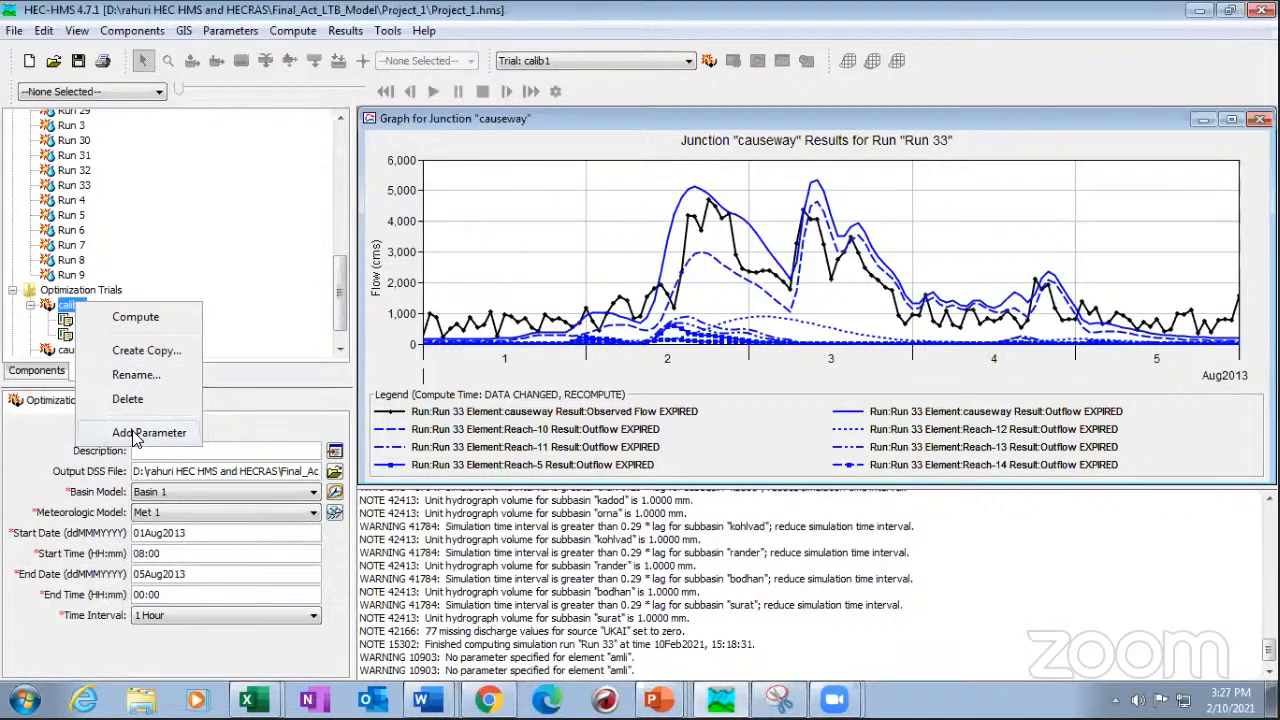
left_click(135, 428)
left_click(117, 352)
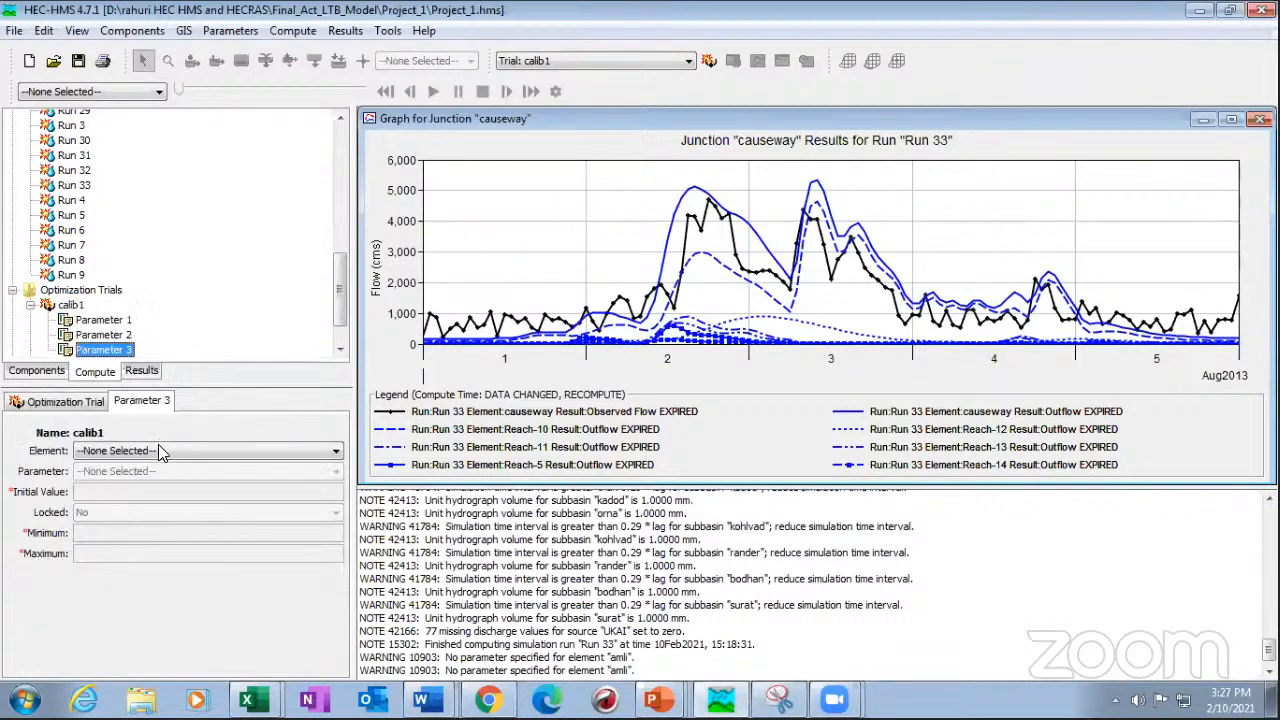
left_click(158, 448)
left_click(140, 520)
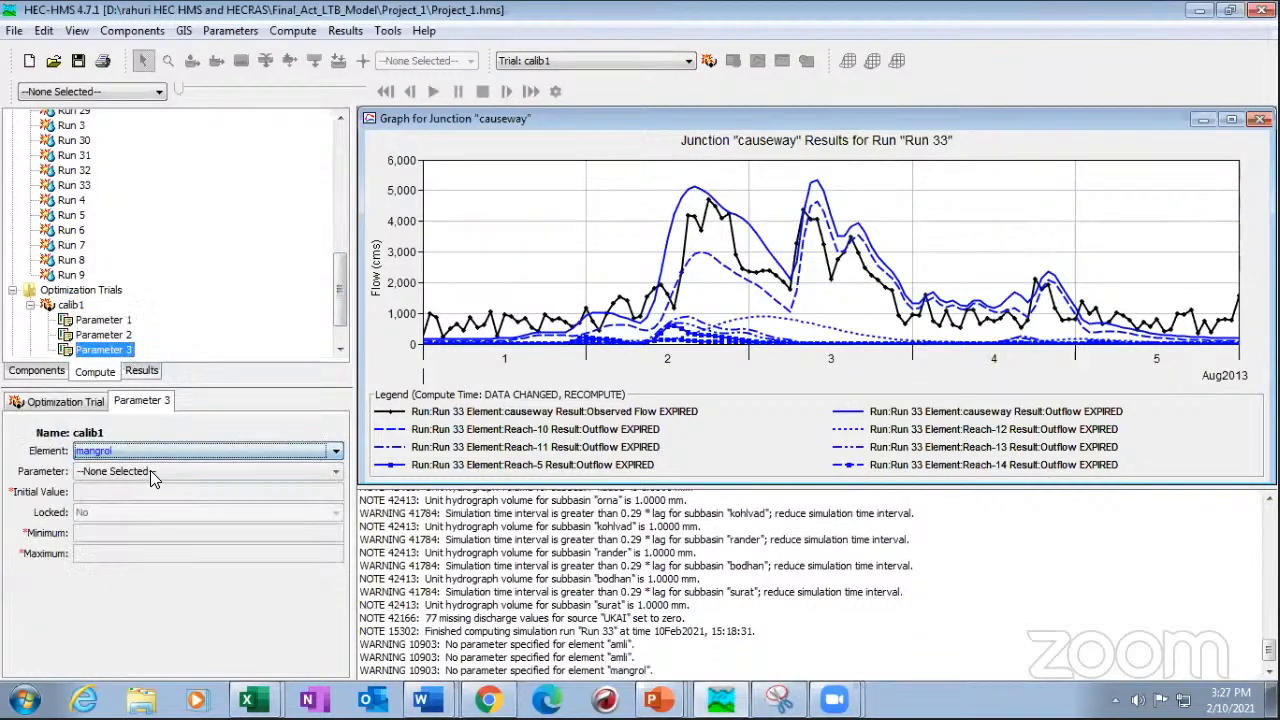
left_click(150, 471)
left_click(148, 500)
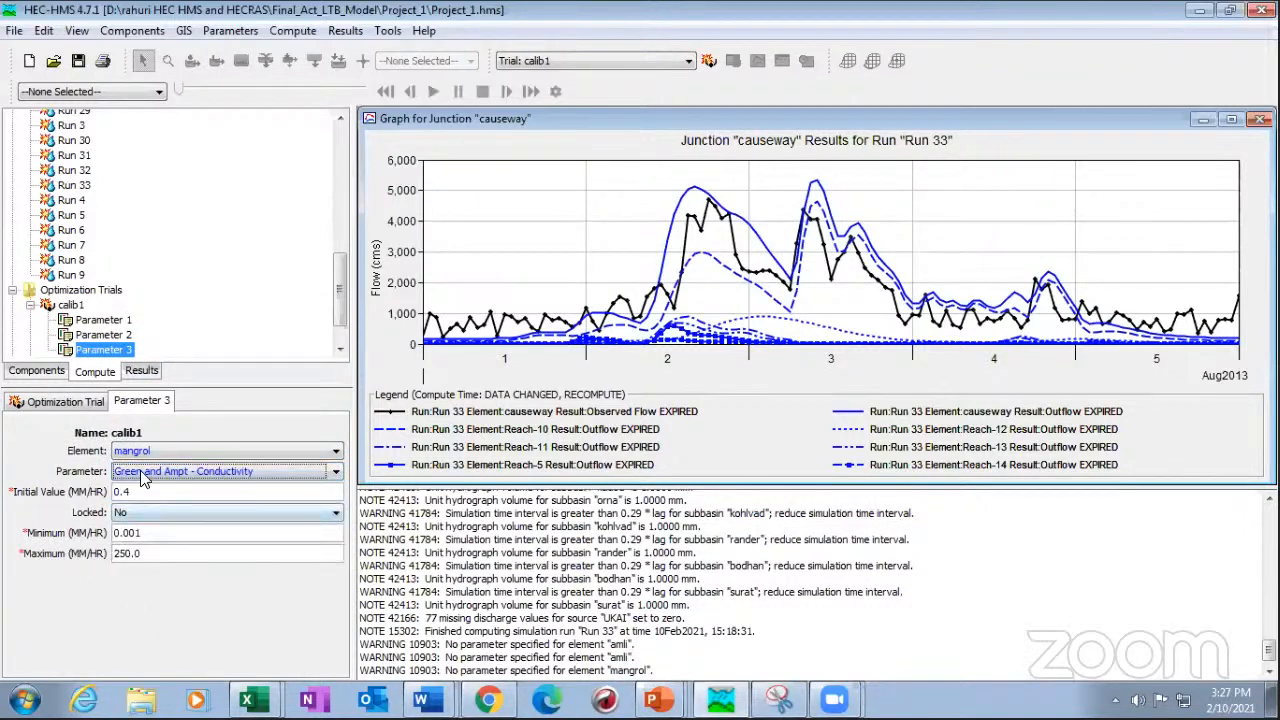
- Add a fourth parameter to optimization trial calib1 with element kakrapar and Green and Ampt - Suction
scroll(170, 303, "down", 1)
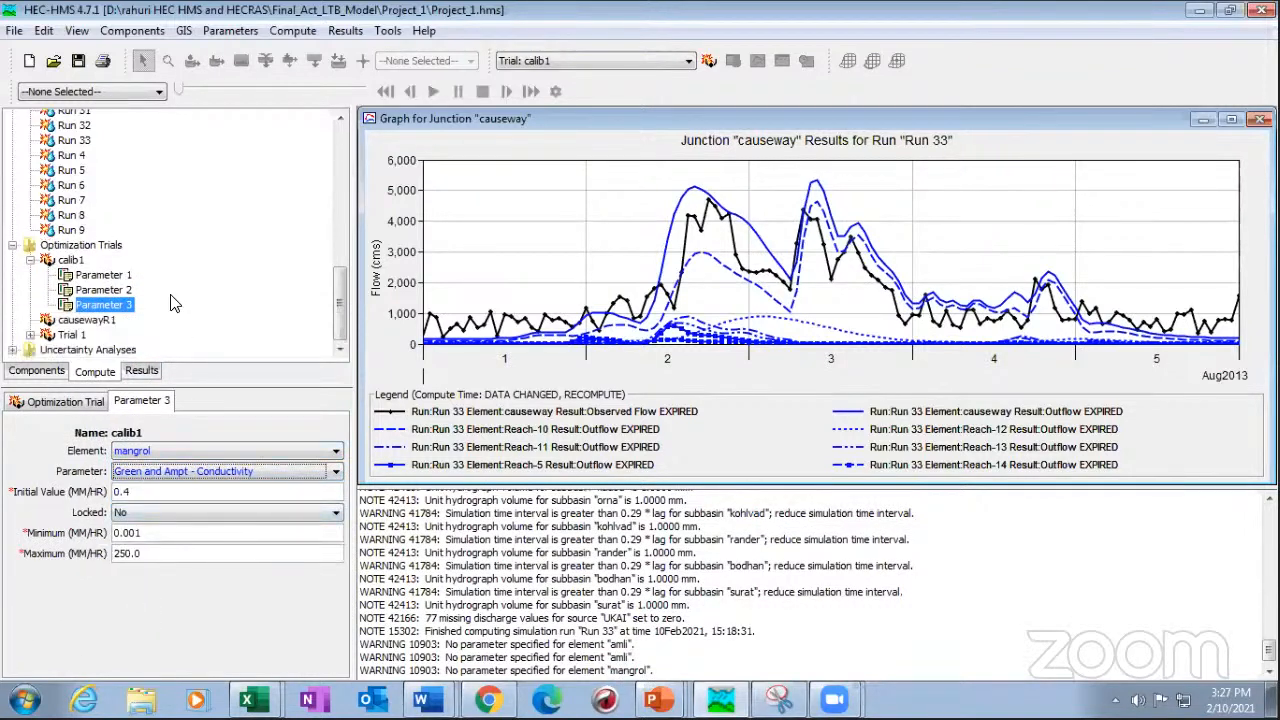
left_click(70, 263)
right_click(70, 263)
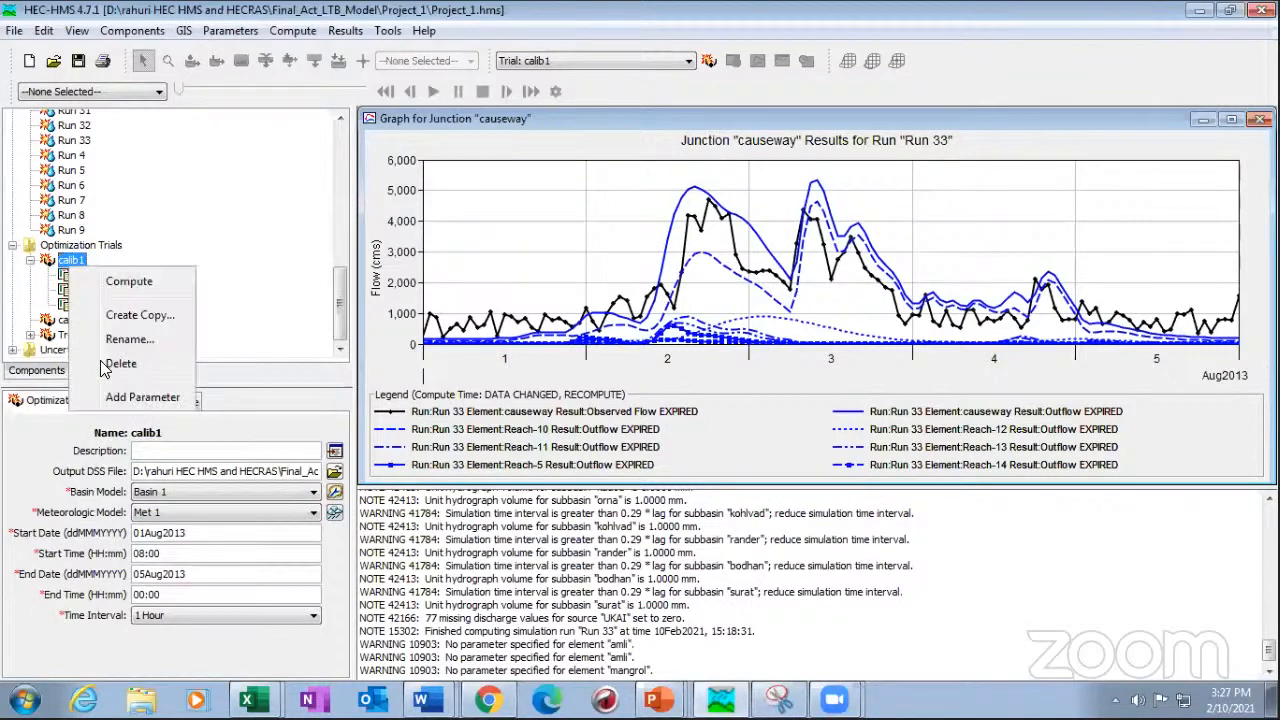
left_click(130, 399)
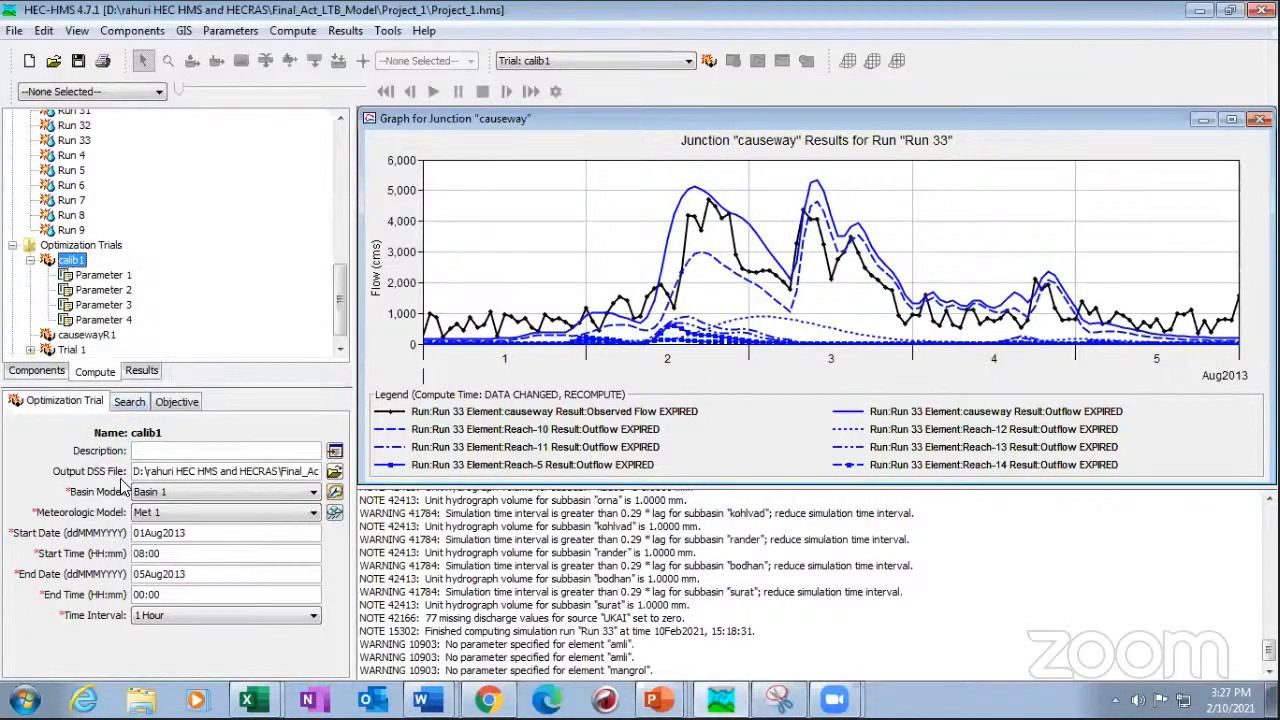
left_click(112, 318)
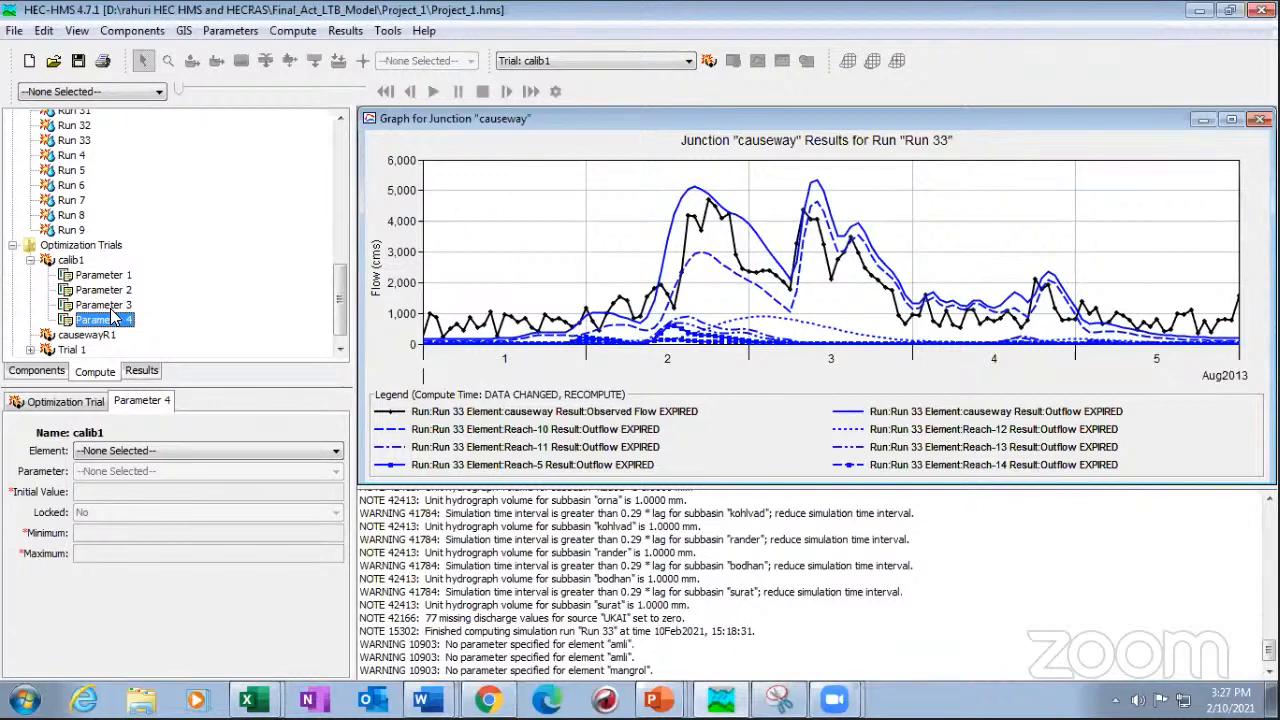
left_click(133, 457)
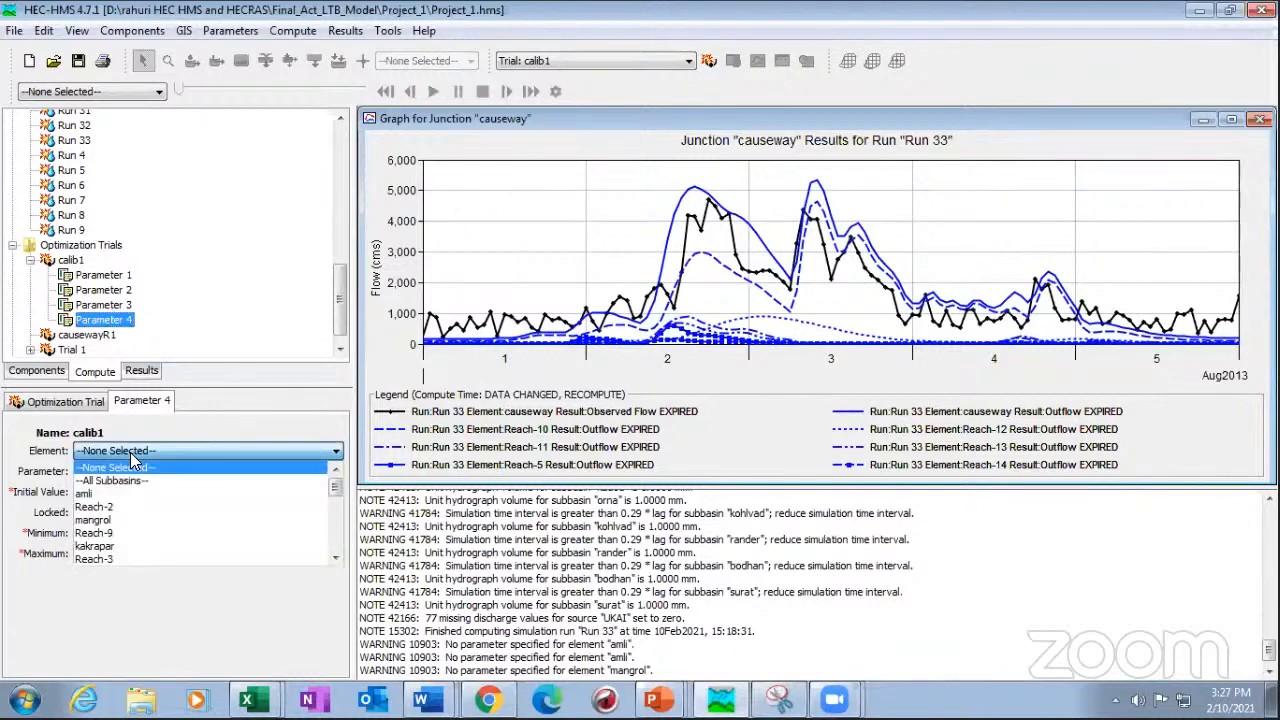
left_click(110, 546)
left_click(117, 473)
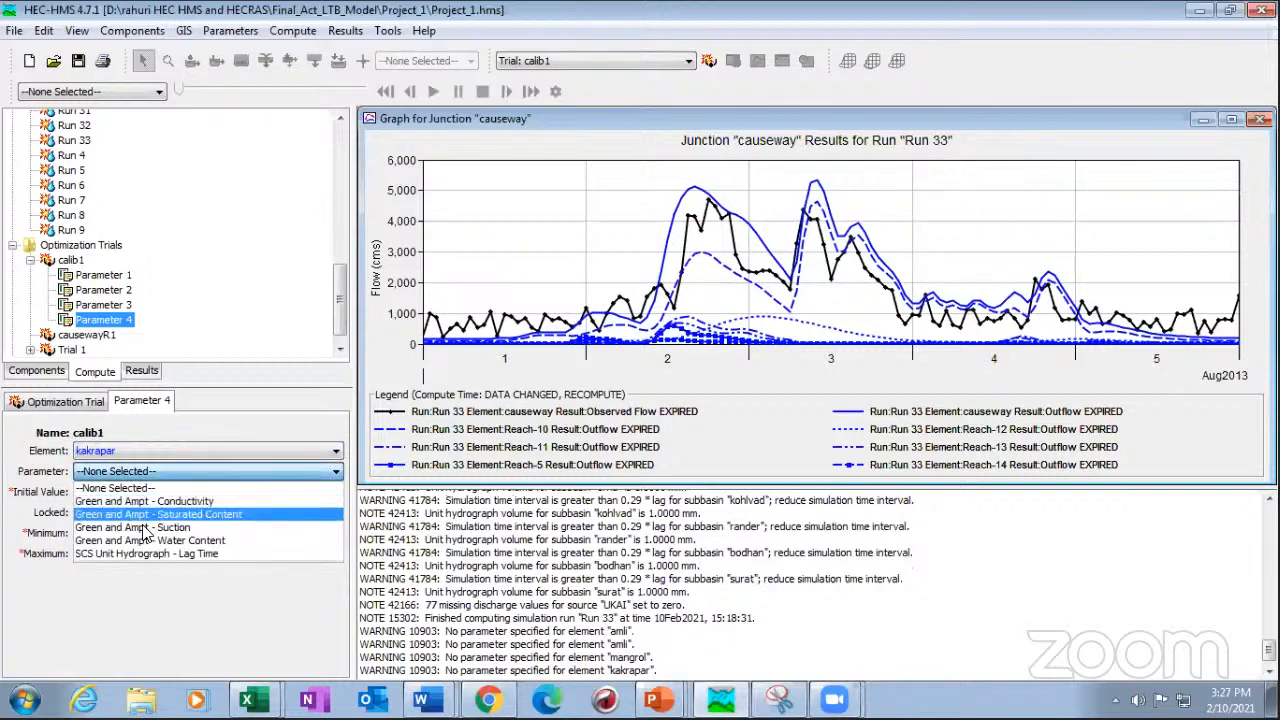
left_click(176, 528)
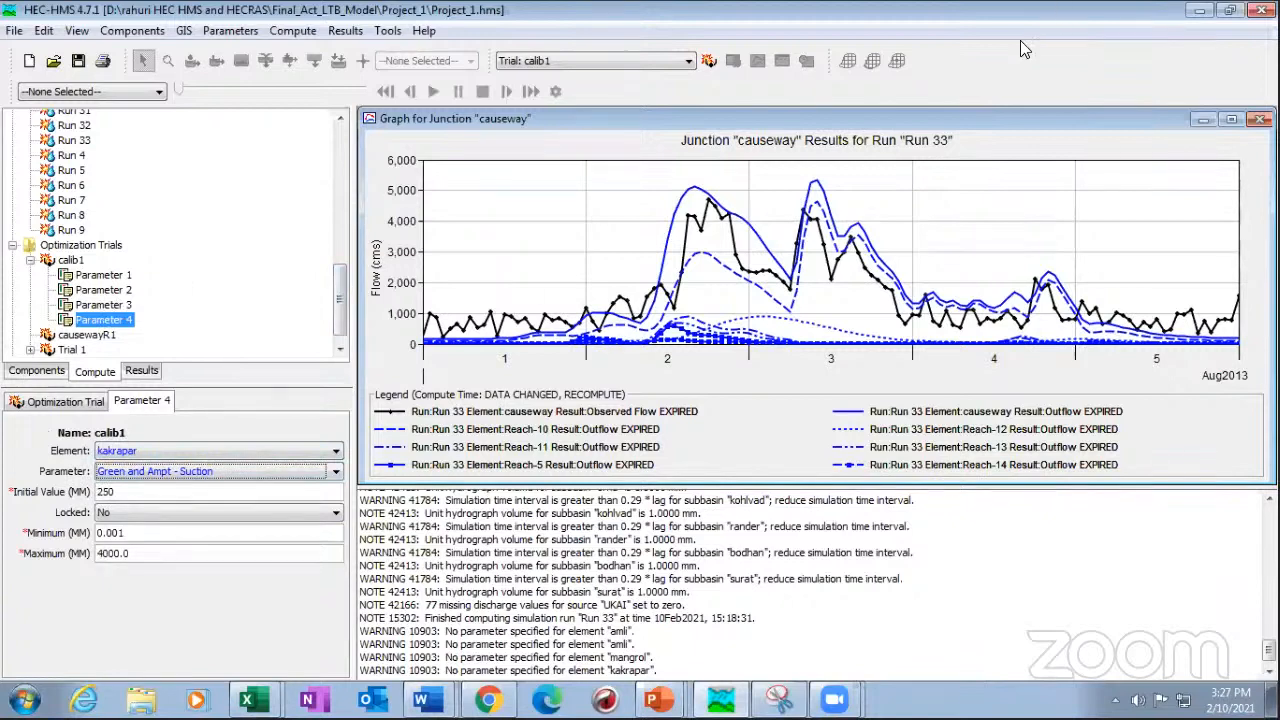
left_click(577, 187)
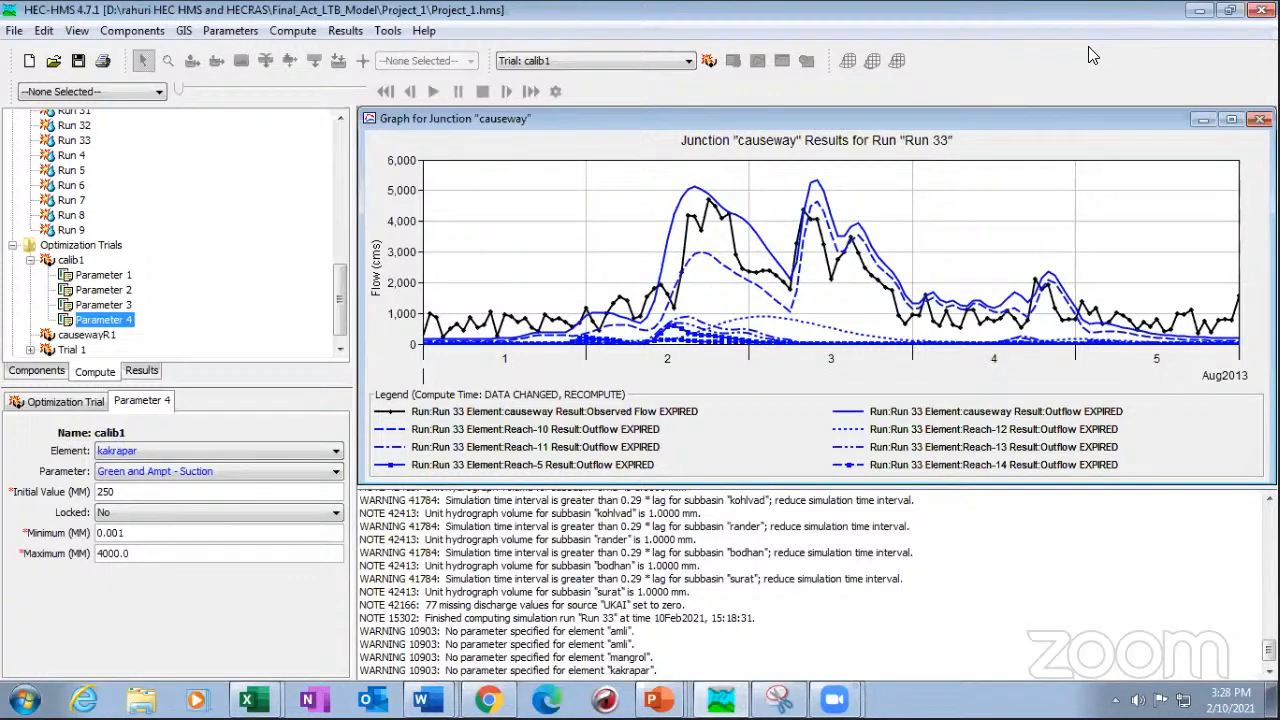
left_click(1230, 10)
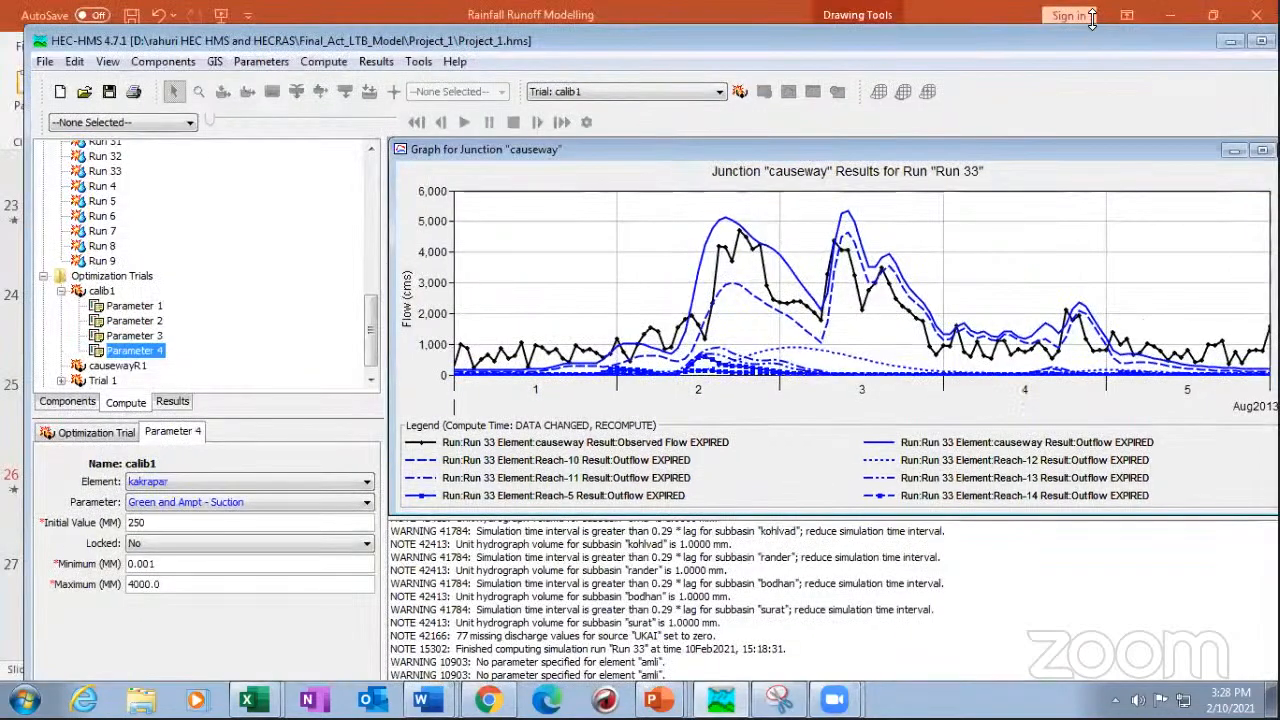
left_click_drag(1058, 41, 1033, 90)
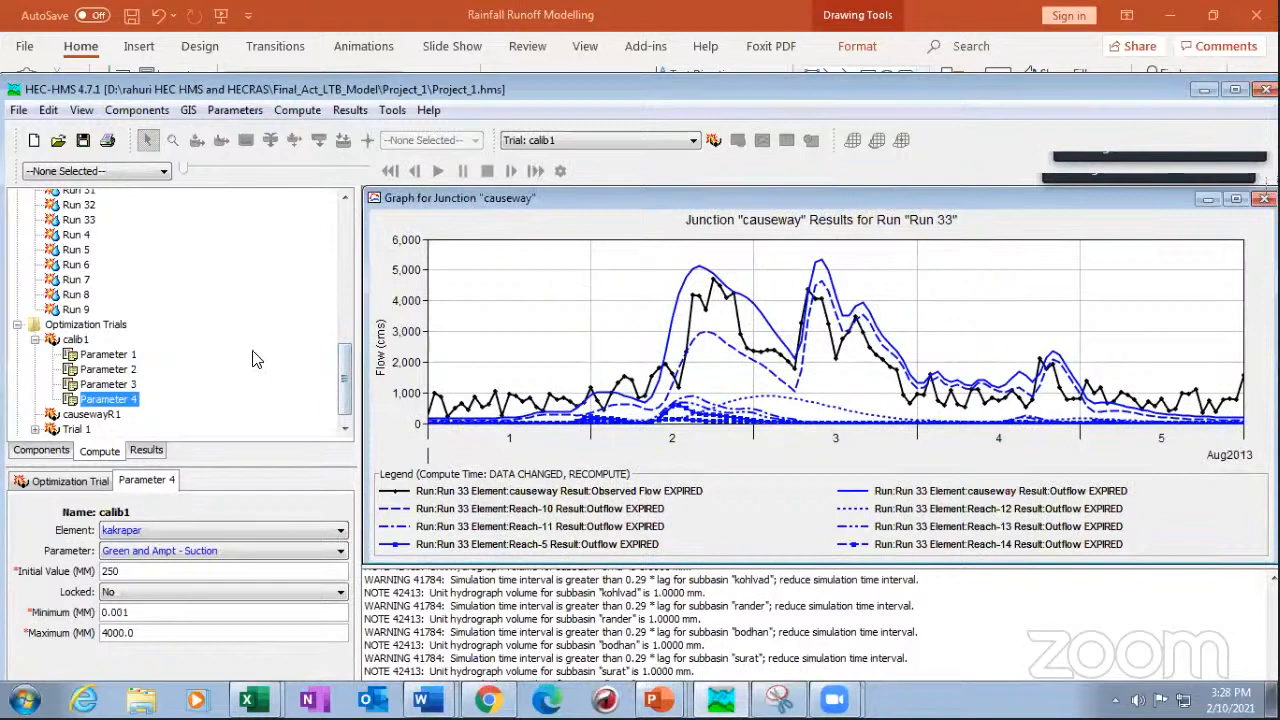
- Compute optimization trial calib1, enlarge the message log to check its messages and dismiss the compute progress window
right_click(80, 340)
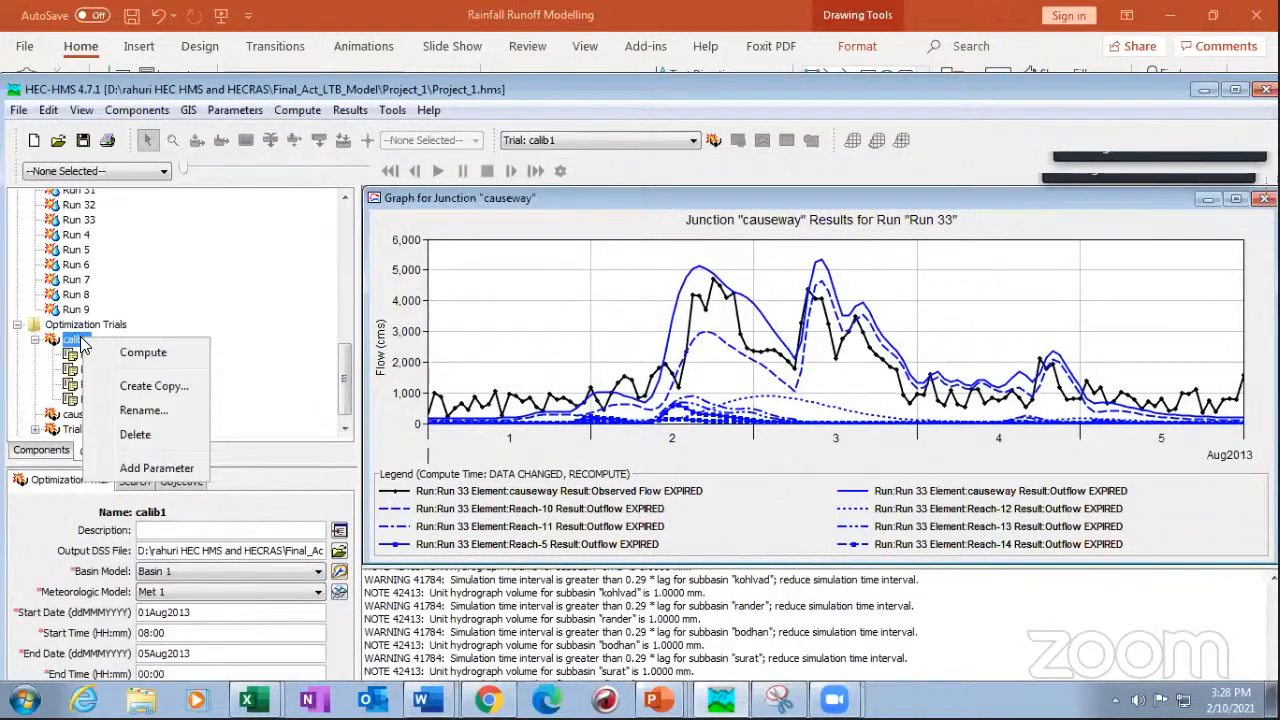
left_click(72, 345)
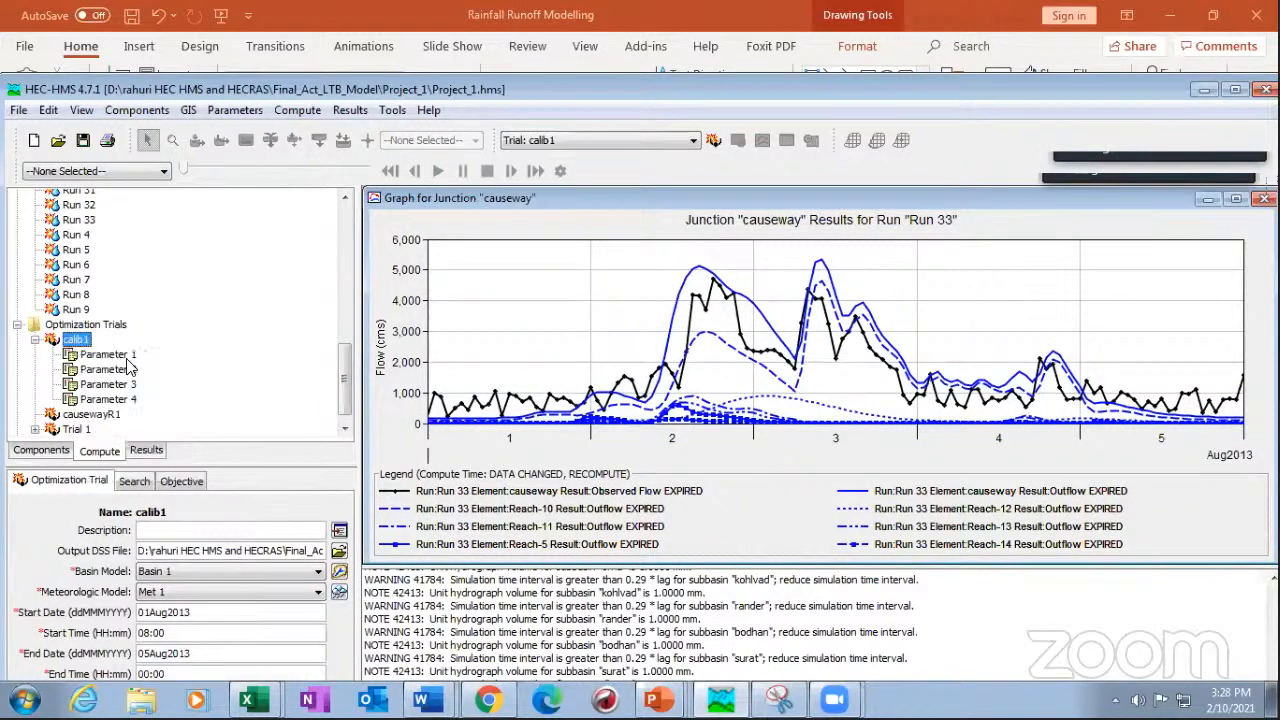
right_click(66, 341)
left_click(85, 341)
right_click(120, 349)
left_click(122, 356)
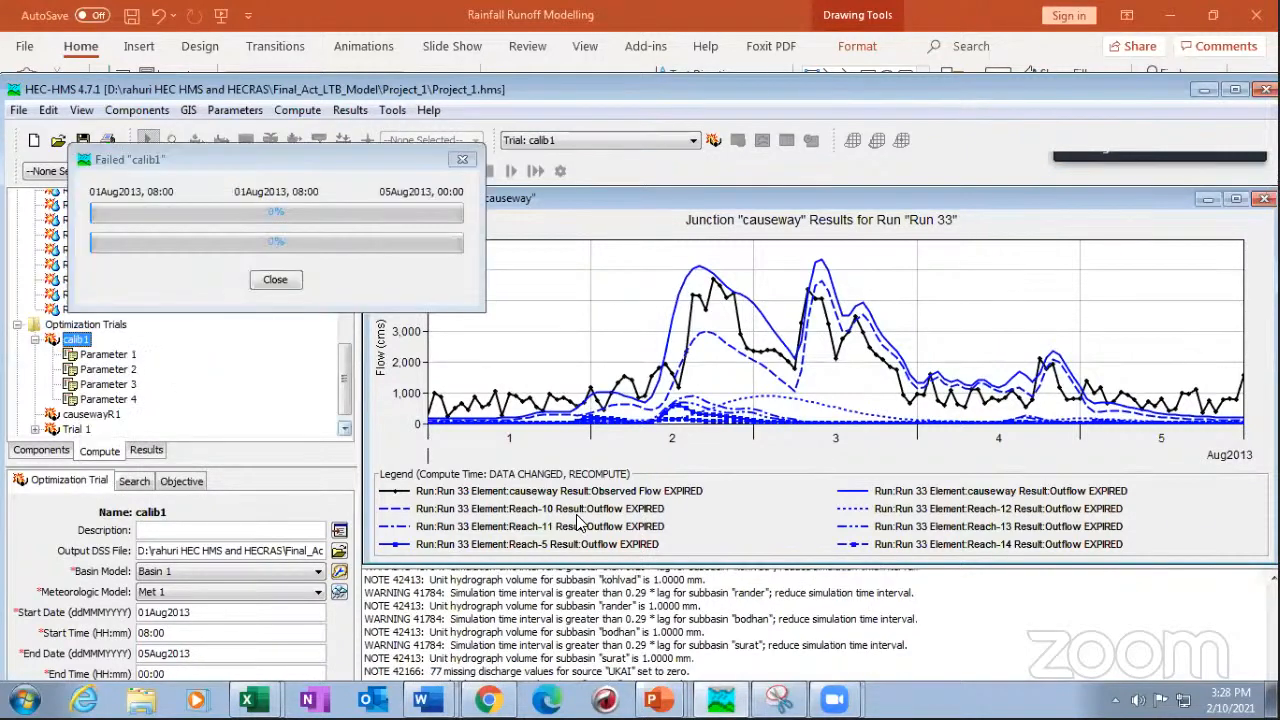
left_click_drag(597, 483, 596, 478)
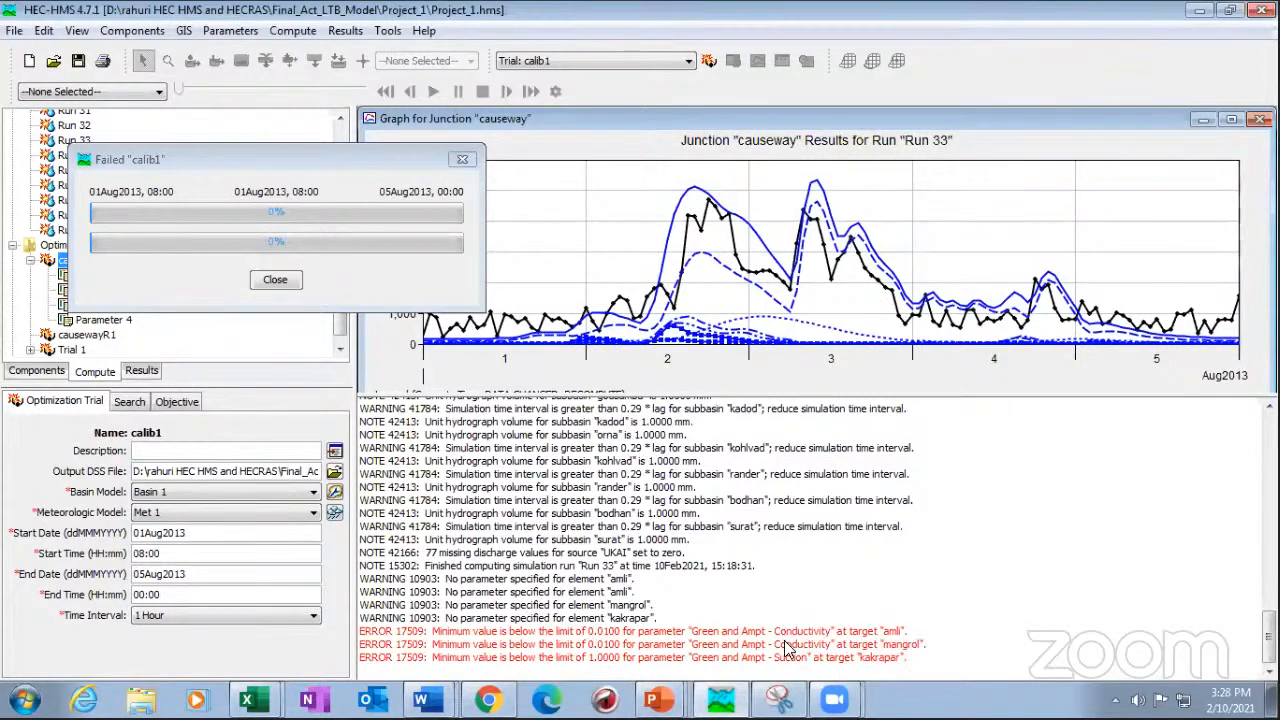
left_click(285, 282)
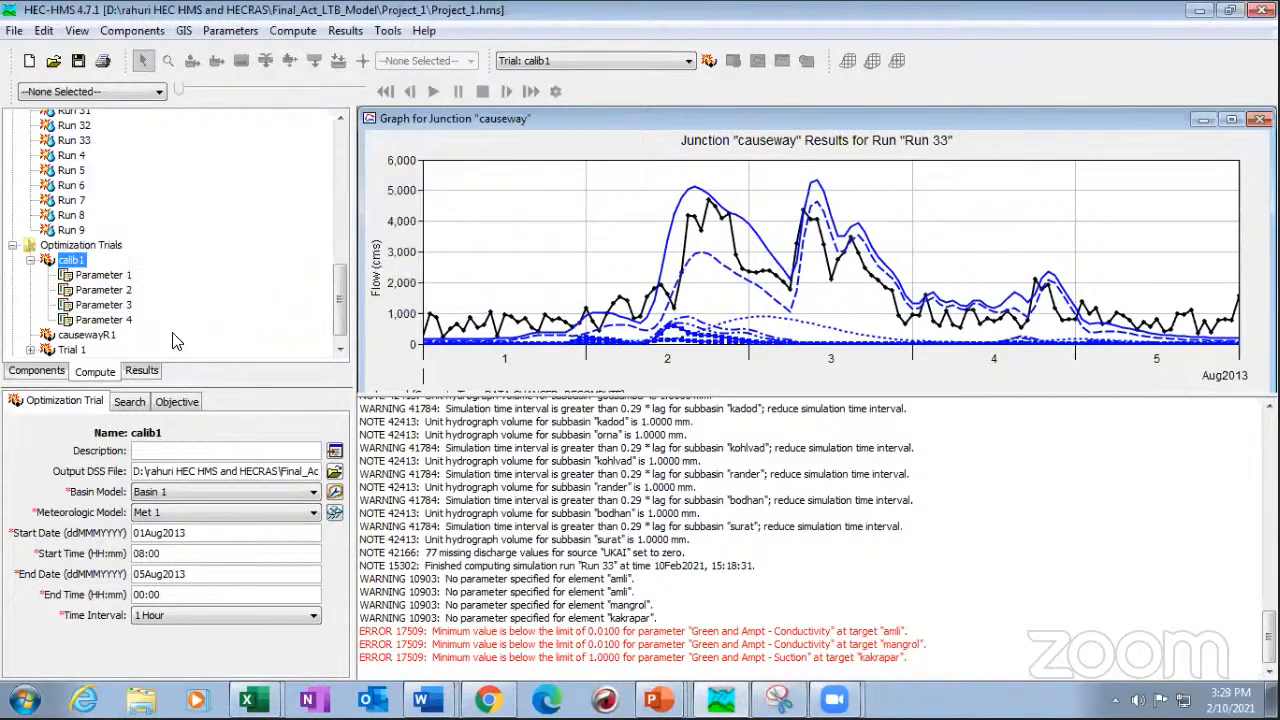
- Set the minimum of calib1's amli Green and Ampt - Conductivity parameter to 0.1 mm/hr
left_click(115, 276)
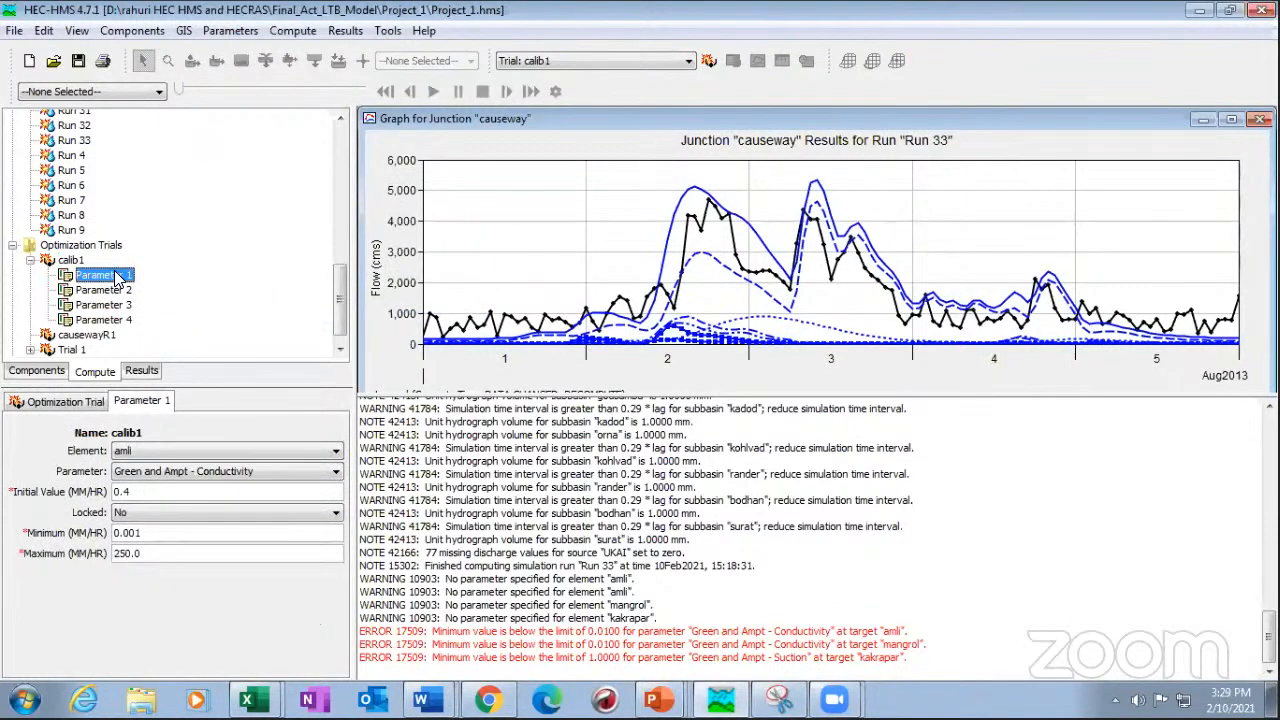
left_click(148, 472)
left_click_drag(146, 532, 122, 533)
type("1")
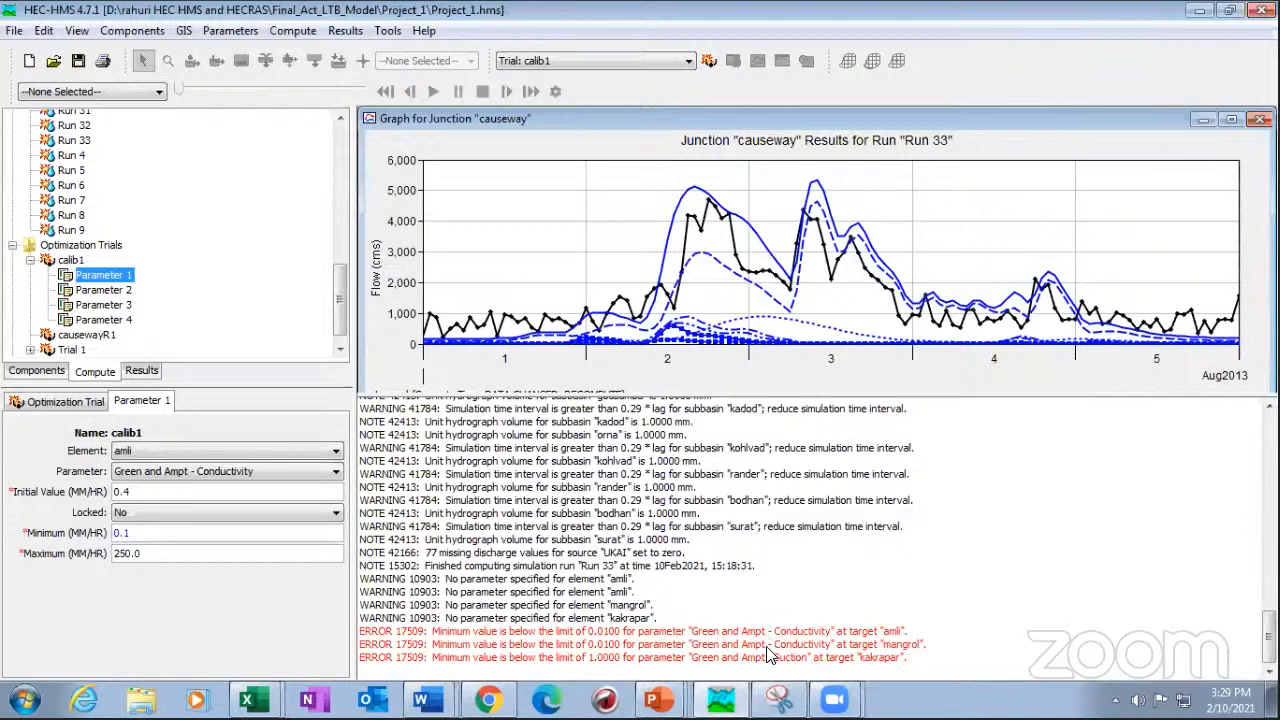
- Set the minimum of calib1's mangrol Green and Ampt - Conductivity parameter to 0.1 mm/hr
left_click(105, 290)
left_click(105, 305)
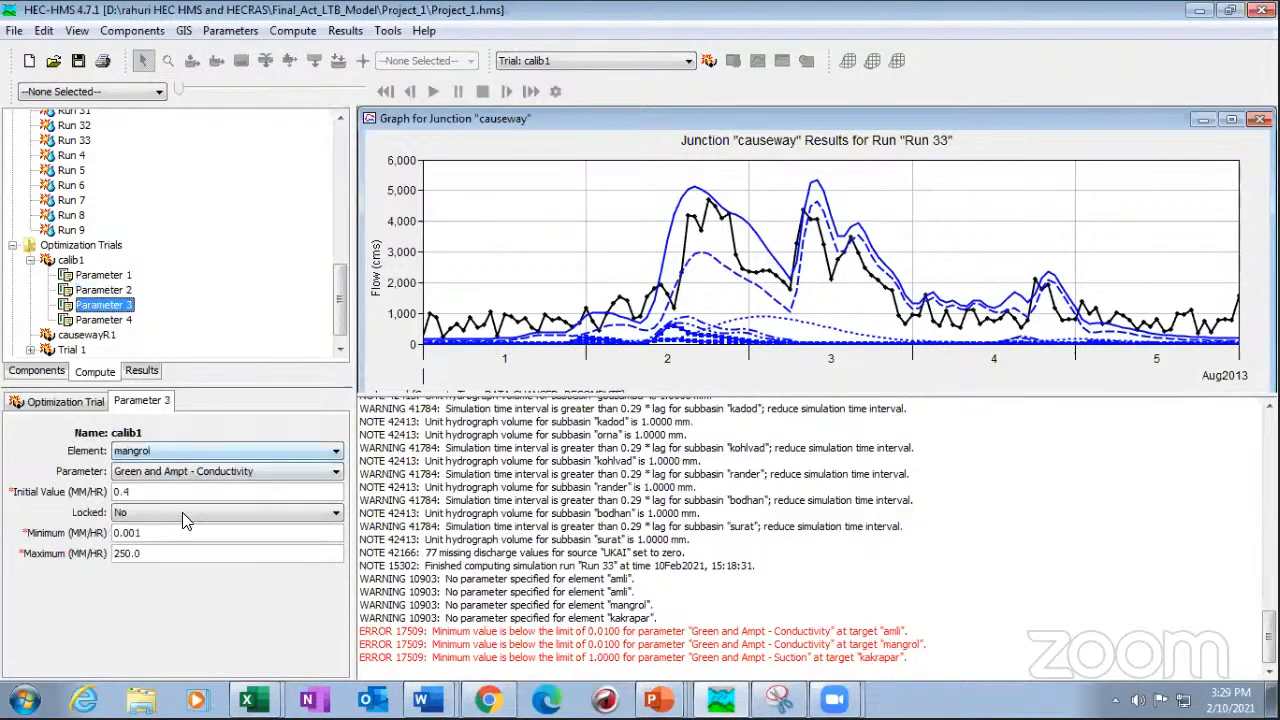
left_click(138, 533)
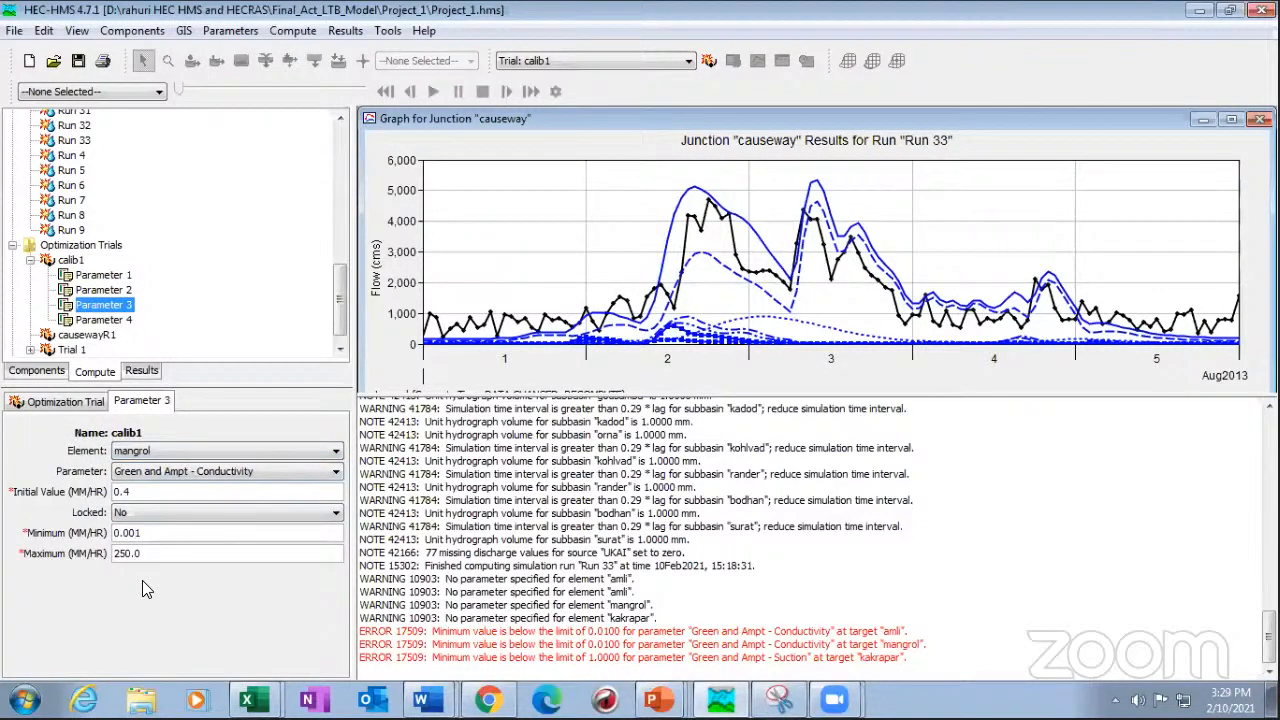
key("BackSpace")
key("BackSpace")
key("BackSpace")
type("1")
- Set the minimum of calib1's kakrapar Green and Ampt - Suction parameter to 50 mm
left_click(128, 320)
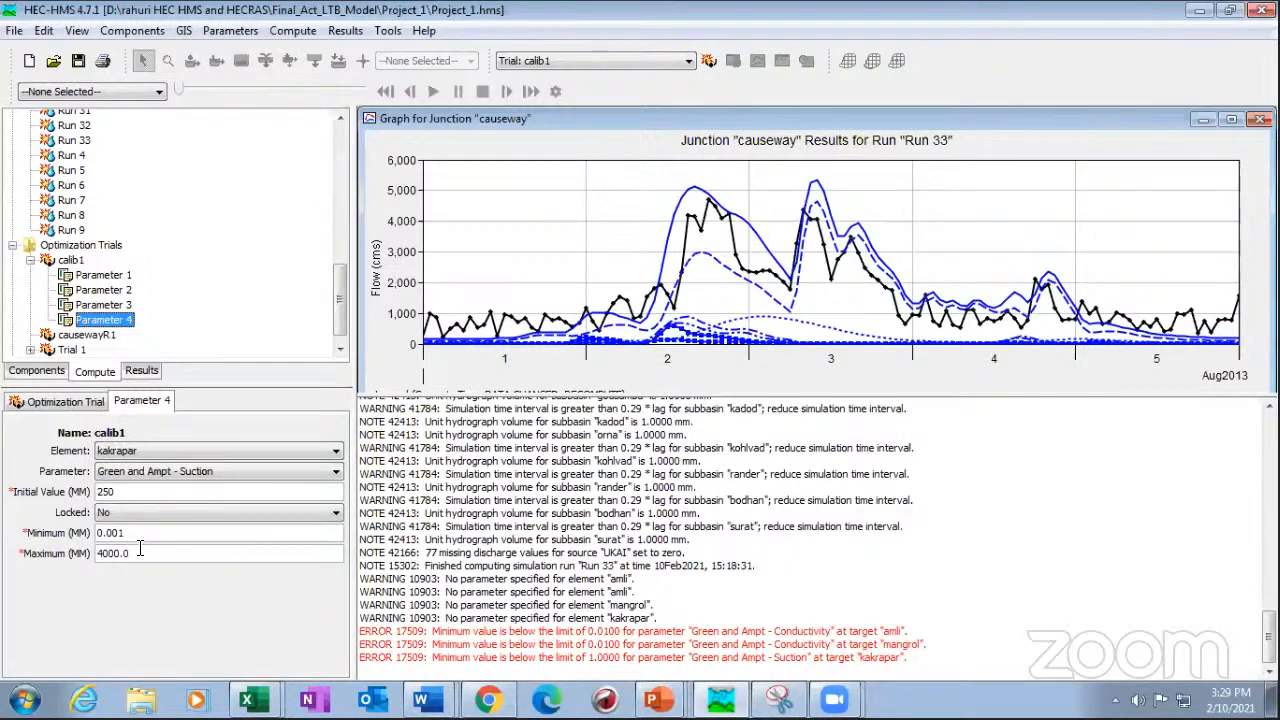
left_click_drag(126, 533, 88, 532)
type("5")
double_click(97, 536)
type("50")
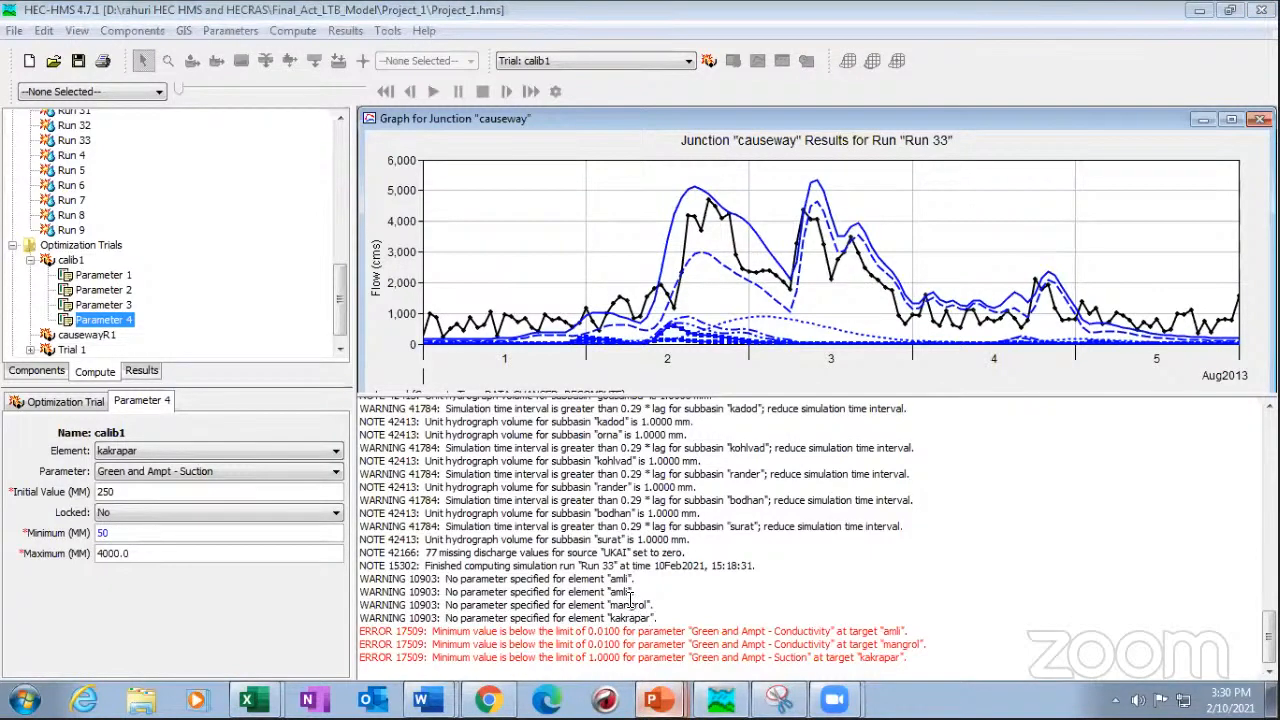
- Look up the soil-class parameter table on the Green-Ampt model slide in PowerPoint, and return to HEC-HMS
left_click(658, 699)
scroll(35, 465, "up", 3)
scroll(33, 465, "up", 5)
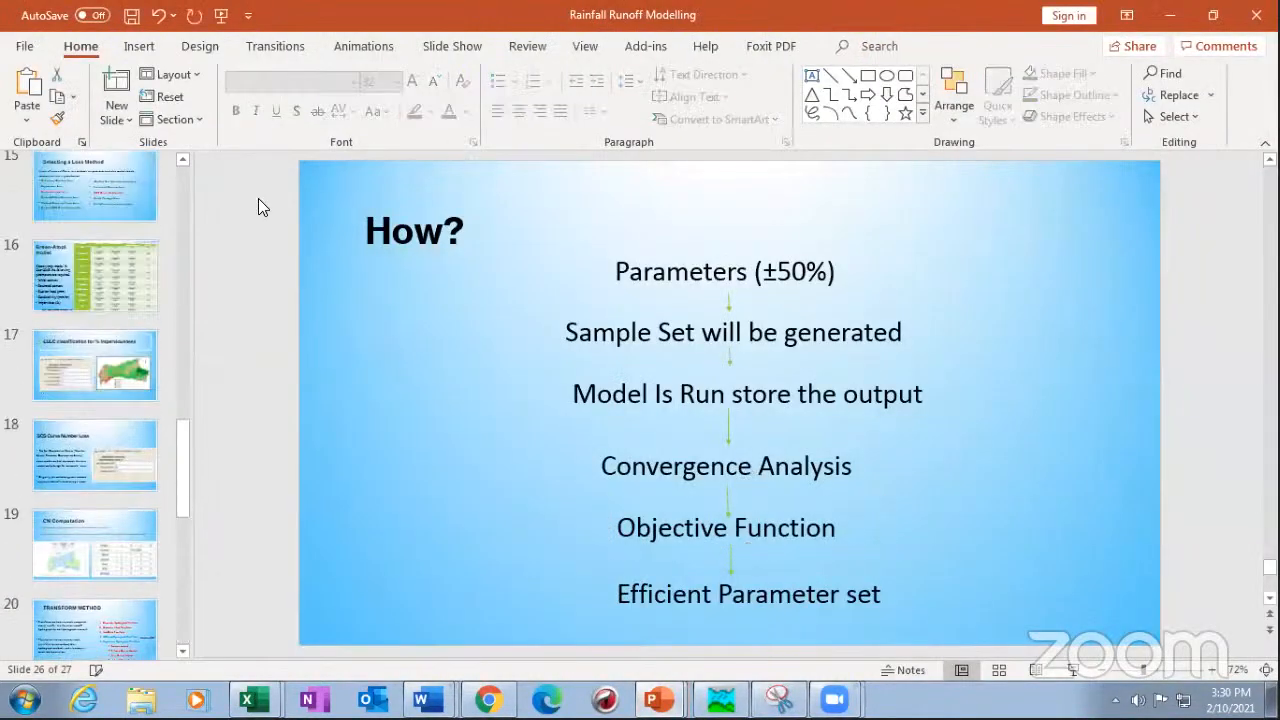
left_click(128, 268)
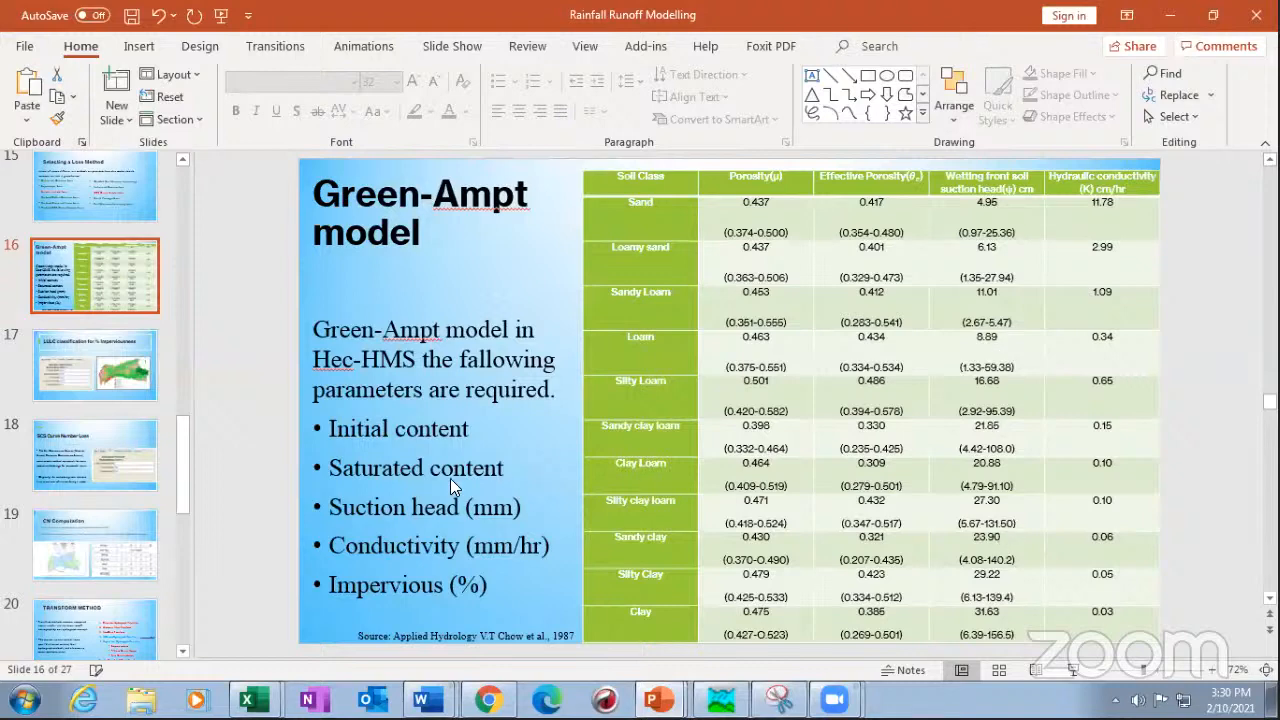
left_click(1172, 22)
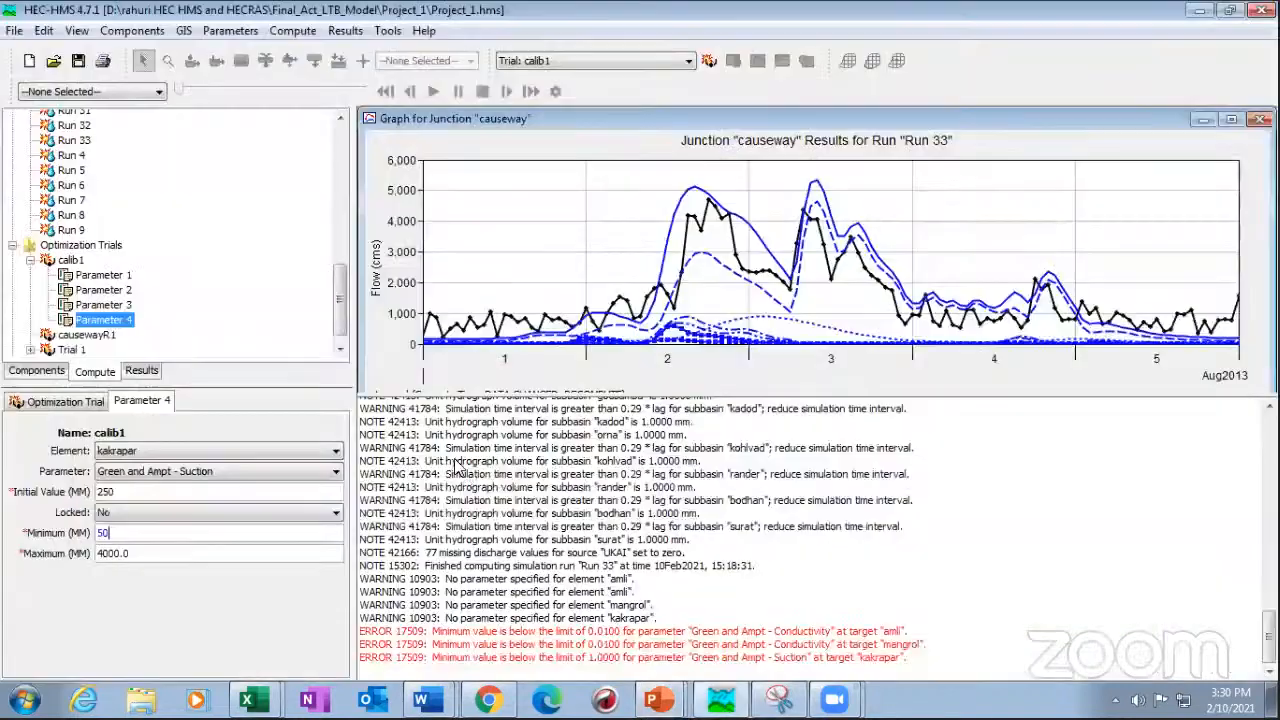
- Compute the optimization trial calib1 and review its computation messages
right_click(70, 260)
left_click(127, 275)
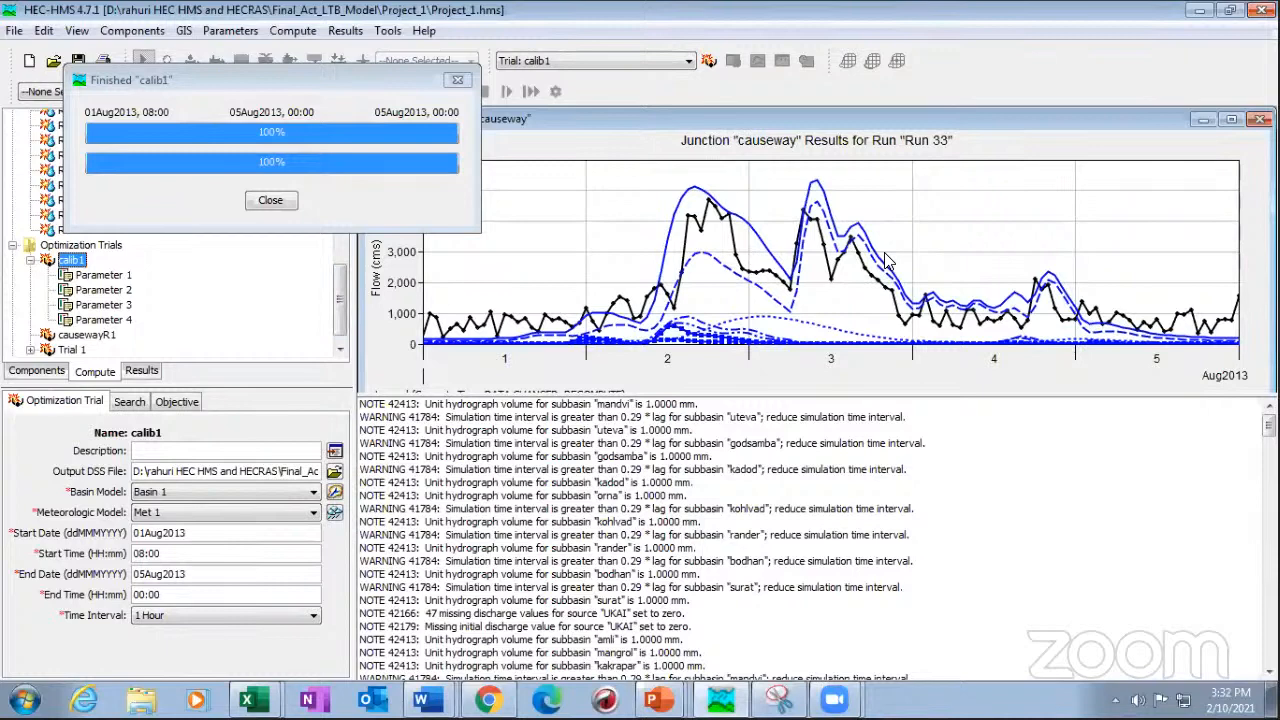
left_click(286, 199)
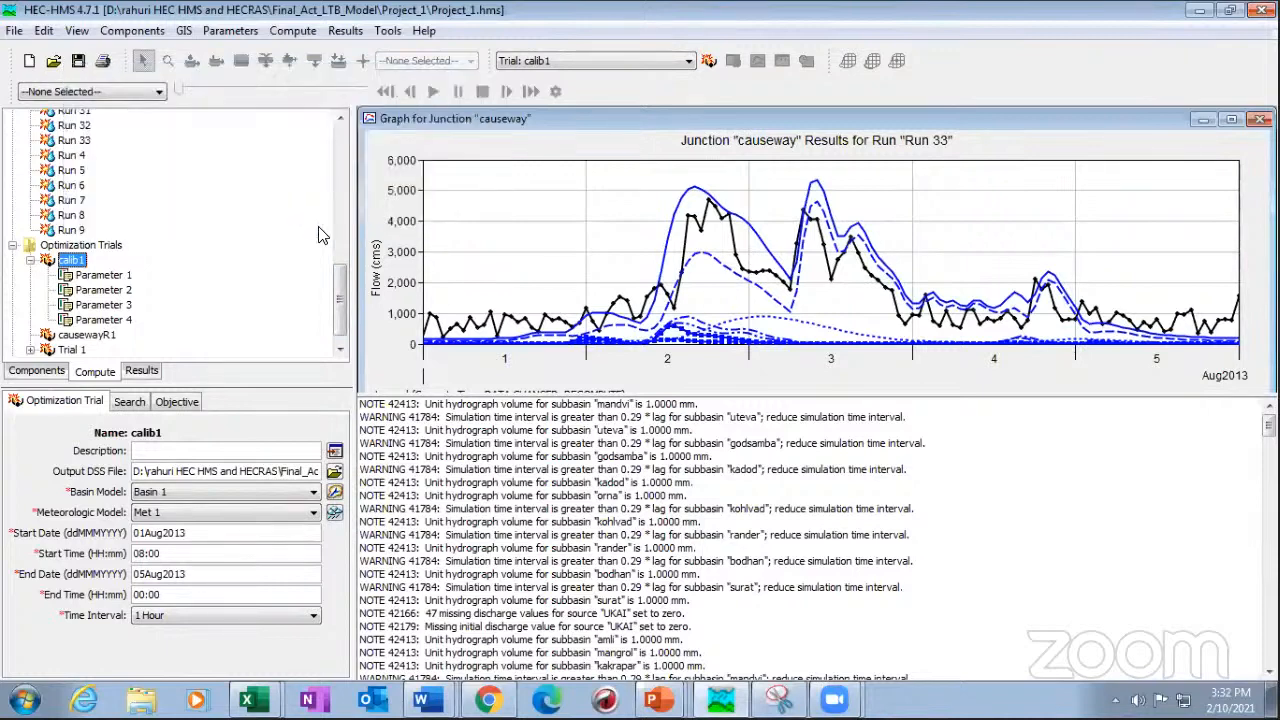
scroll(785, 585, "down", 5)
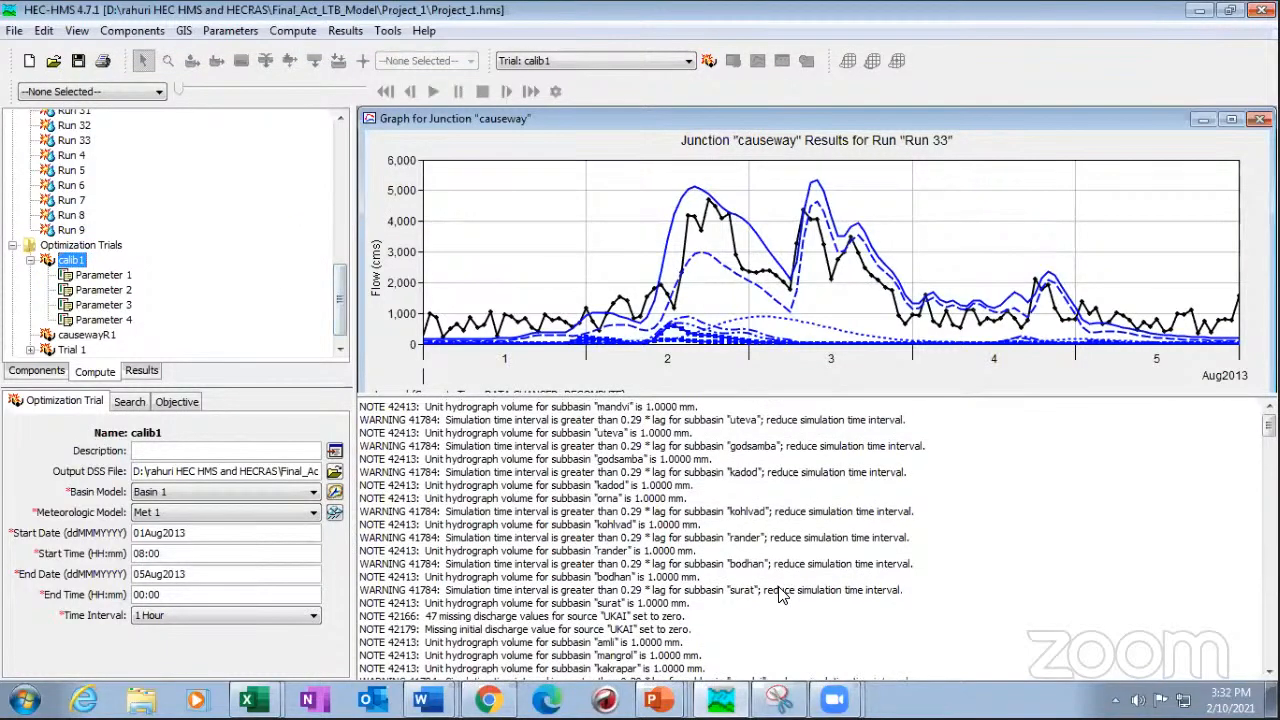
scroll(775, 580, "down", 5)
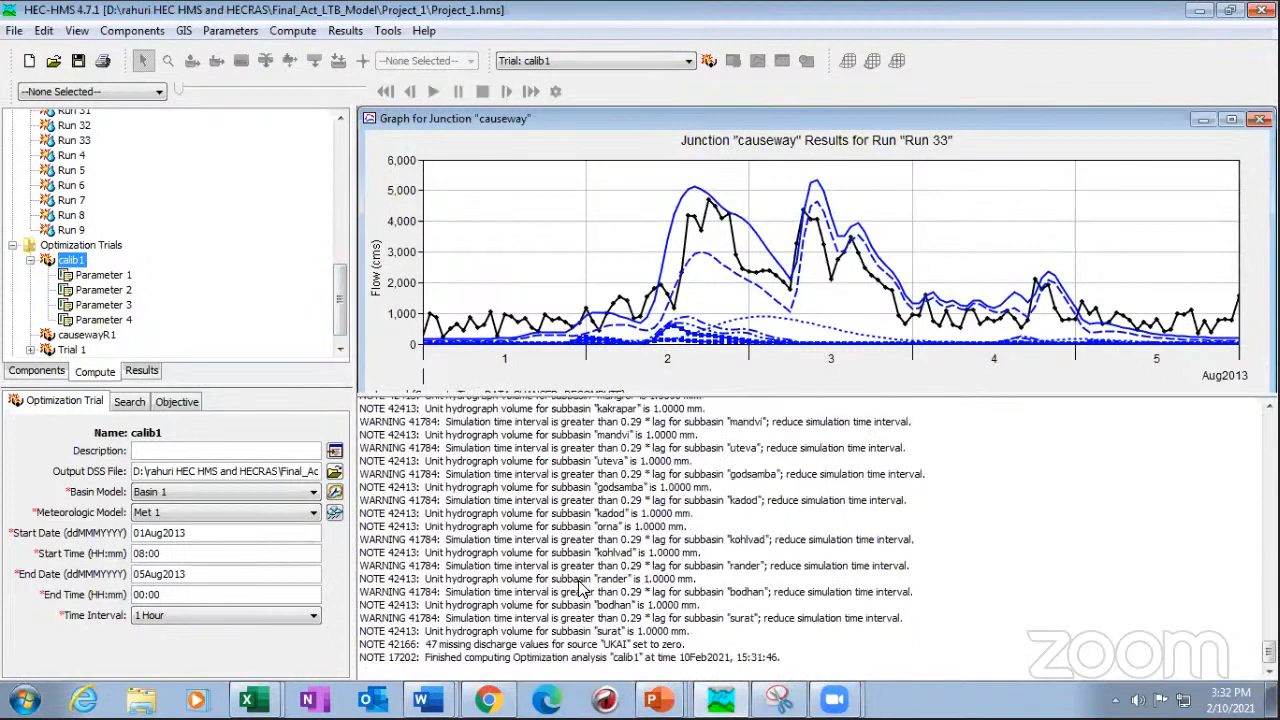
- Review the settings of calib1's four parameters and the list of parameters available for calibrating the amli subbasin
left_click(101, 275)
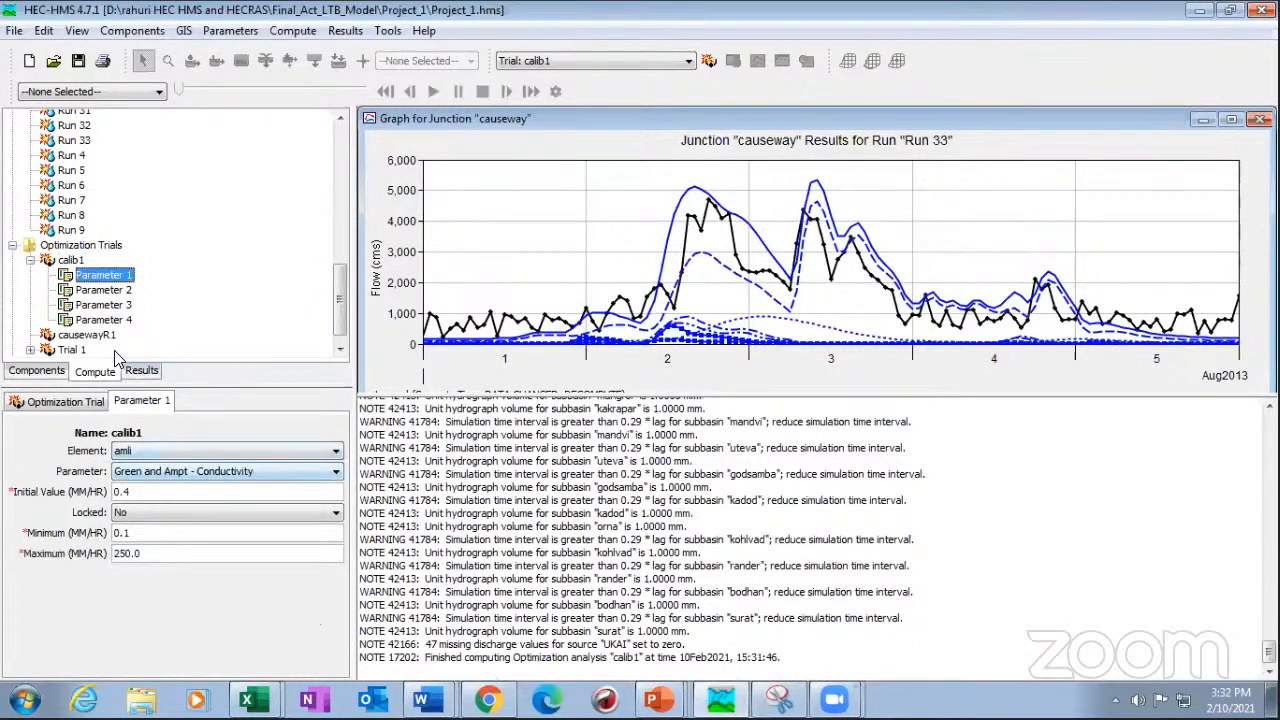
key("Down")
key("Down")
key("Down")
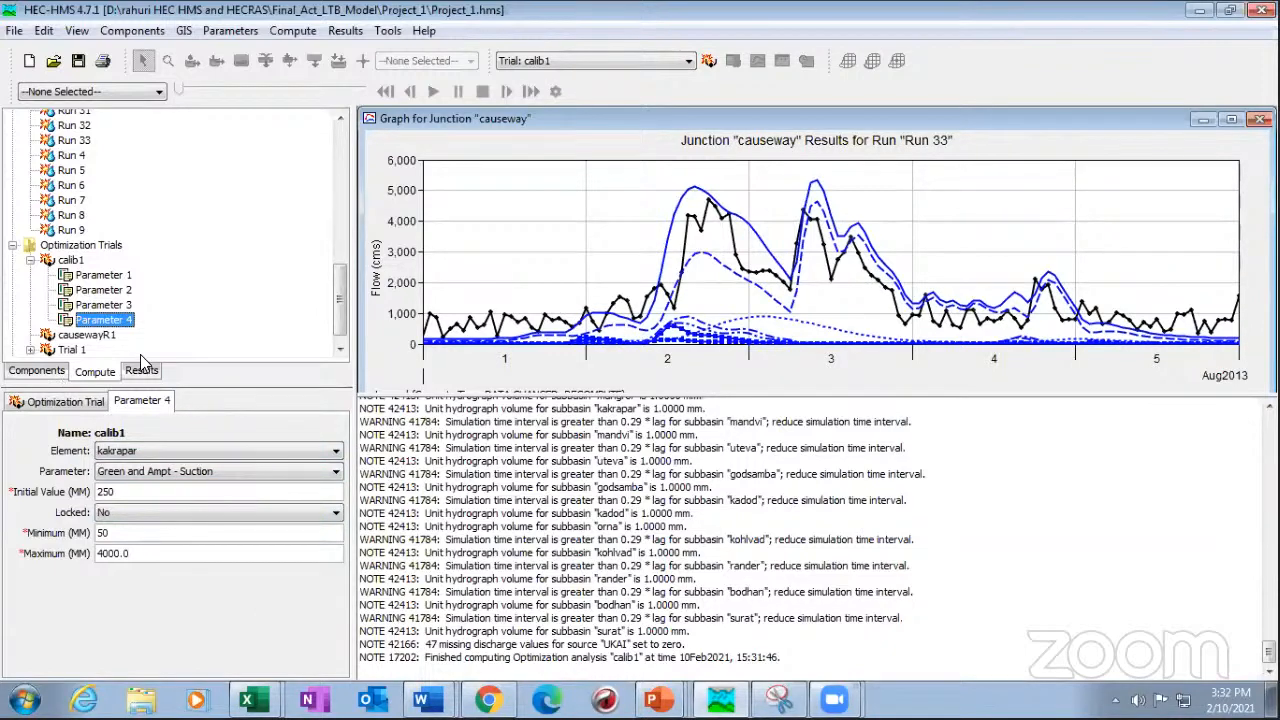
left_click(112, 276)
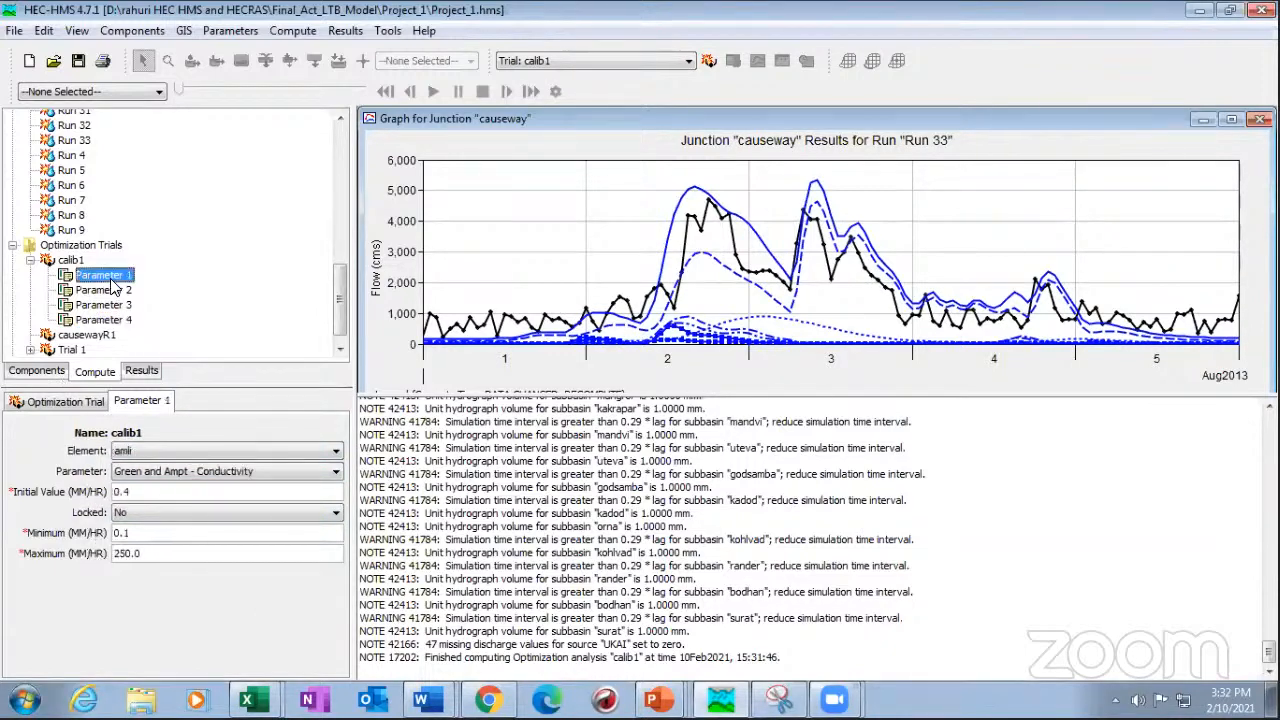
left_click(151, 475)
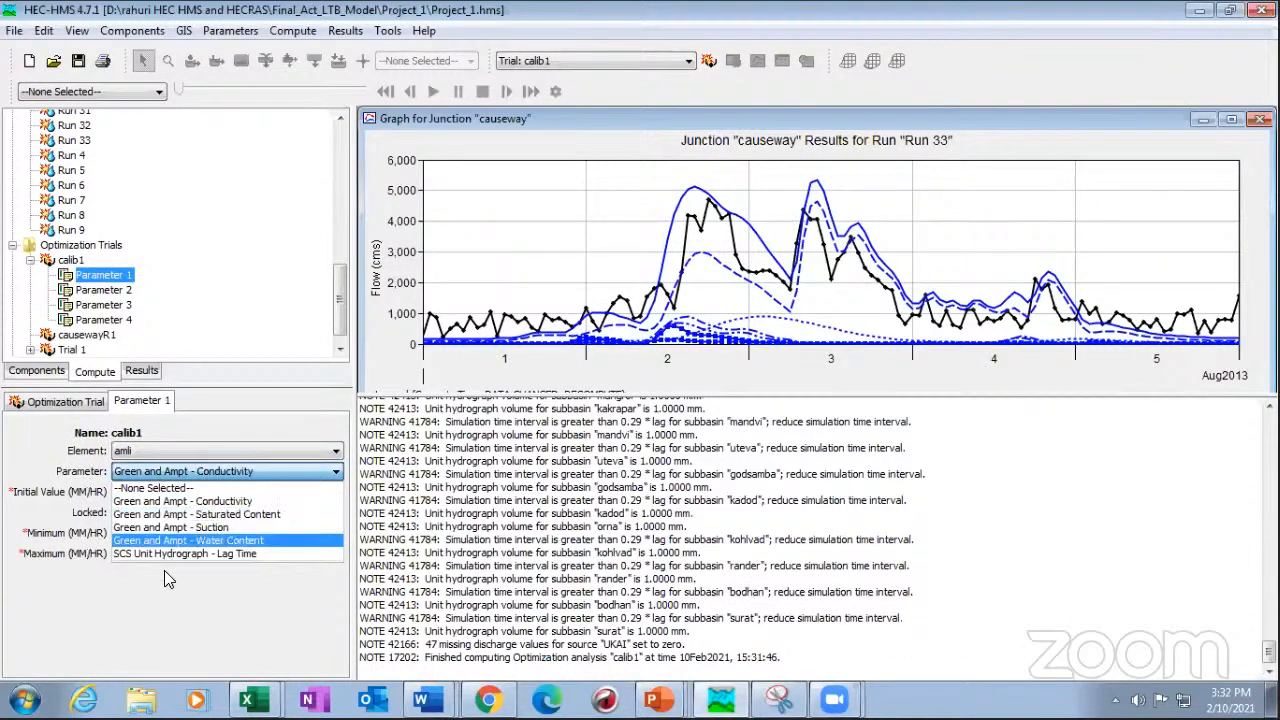
left_click(144, 590)
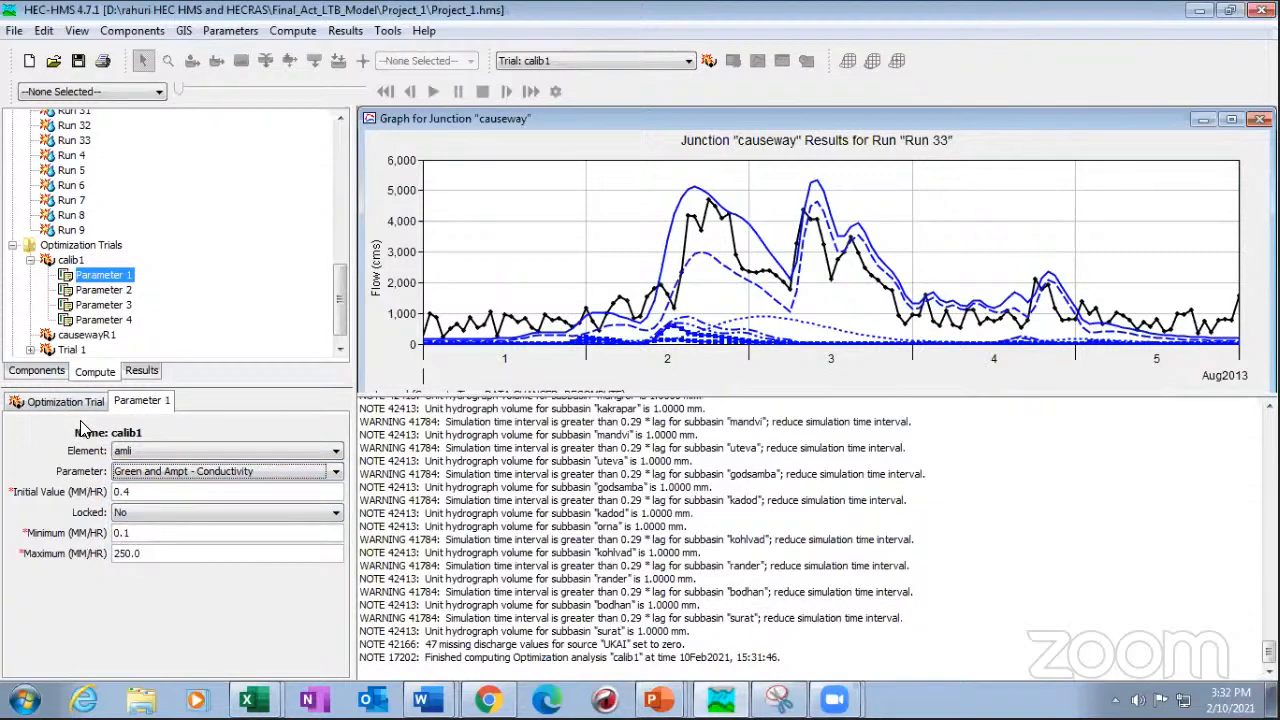
left_click(182, 471)
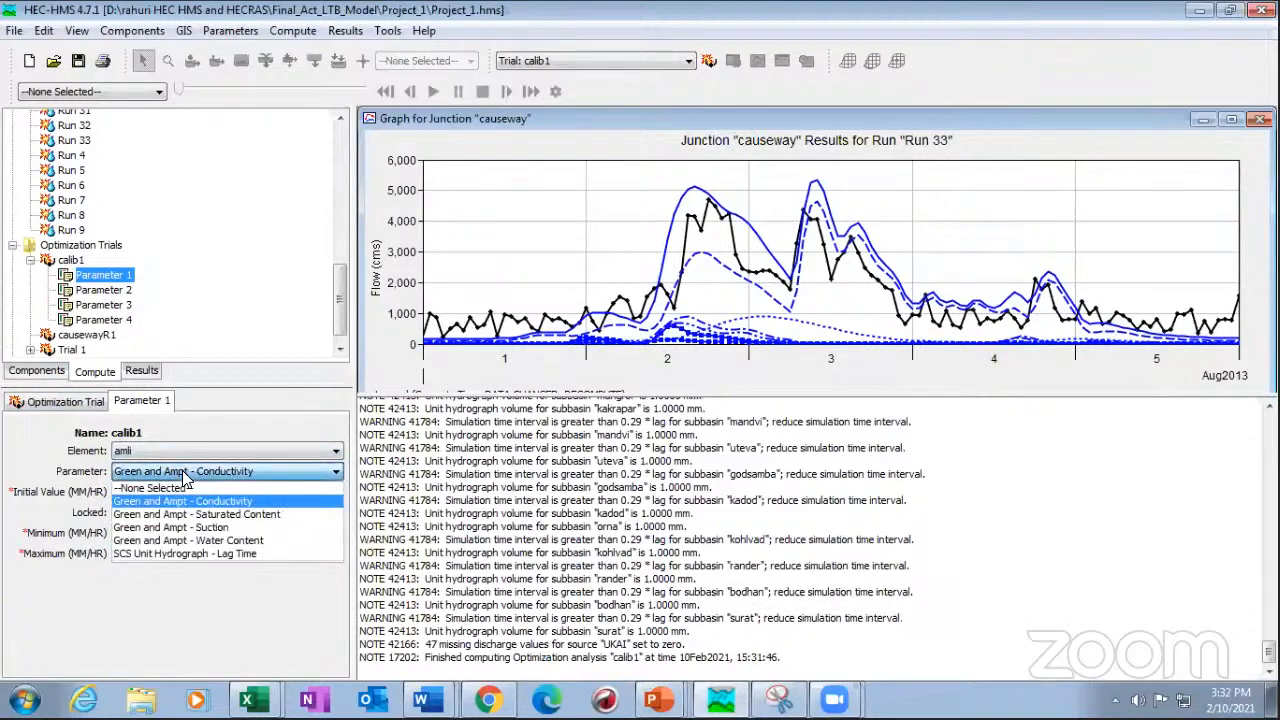
left_click(183, 478)
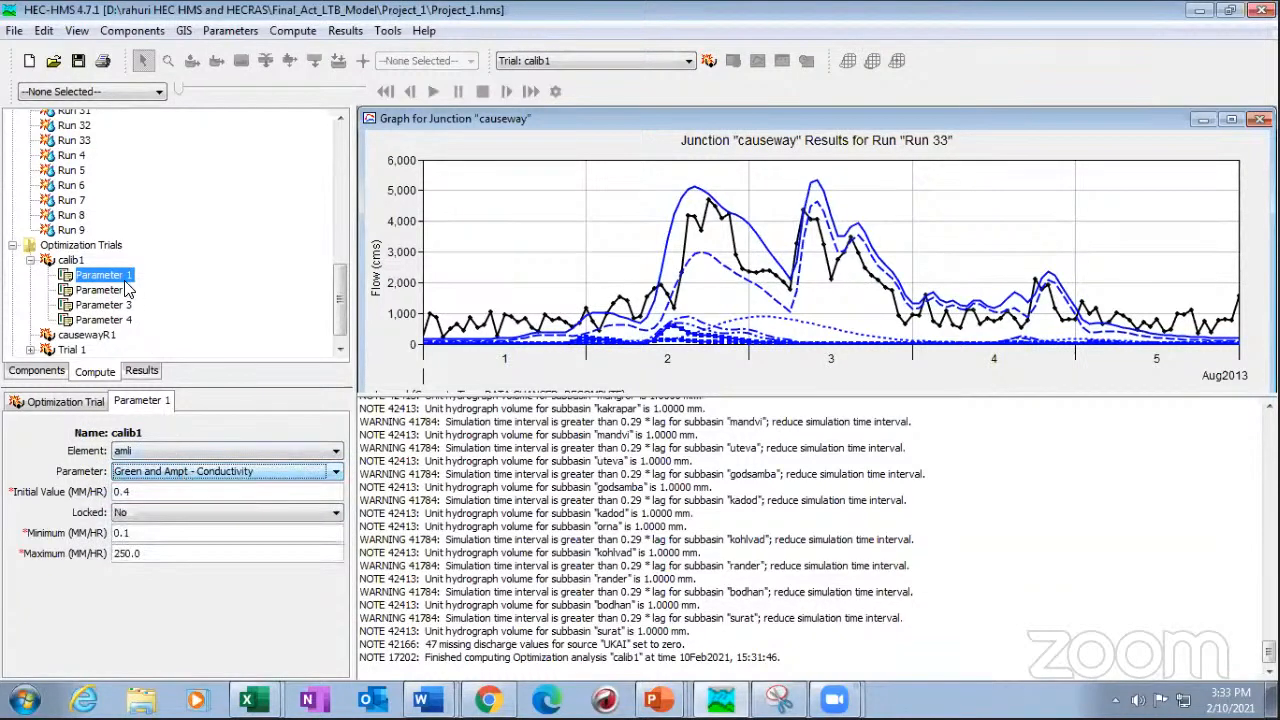
- Change the loss method of subbasin amli in Basin 1 to SCS Curve Number, accepting the loss of its current loss data
scroll(62, 345, "up", 10)
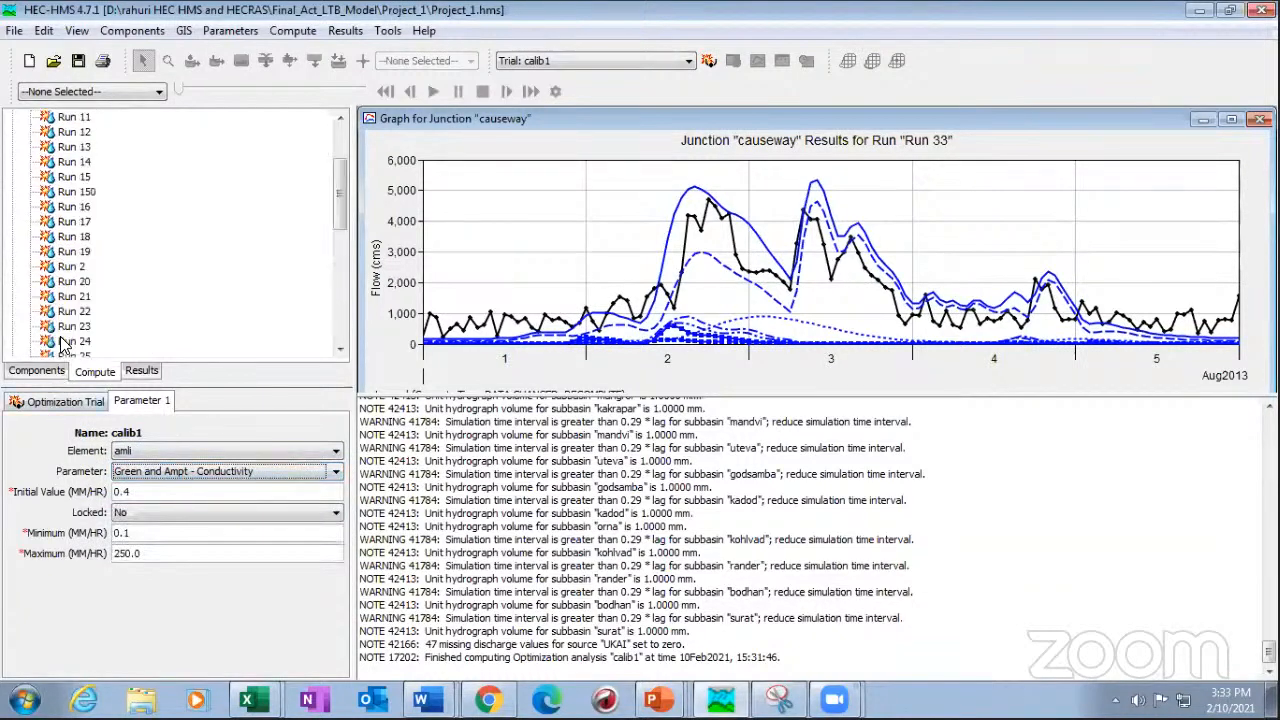
left_click(840, 255)
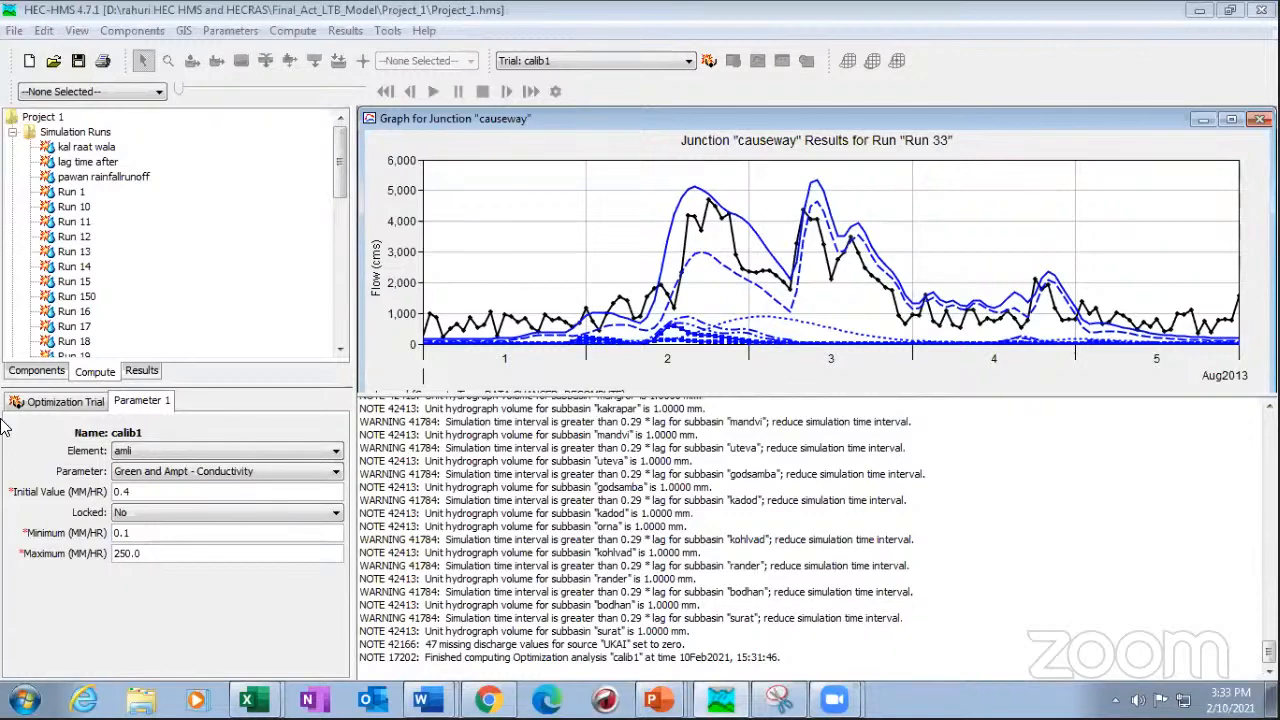
left_click(37, 371)
scroll(85, 200, "up", 5)
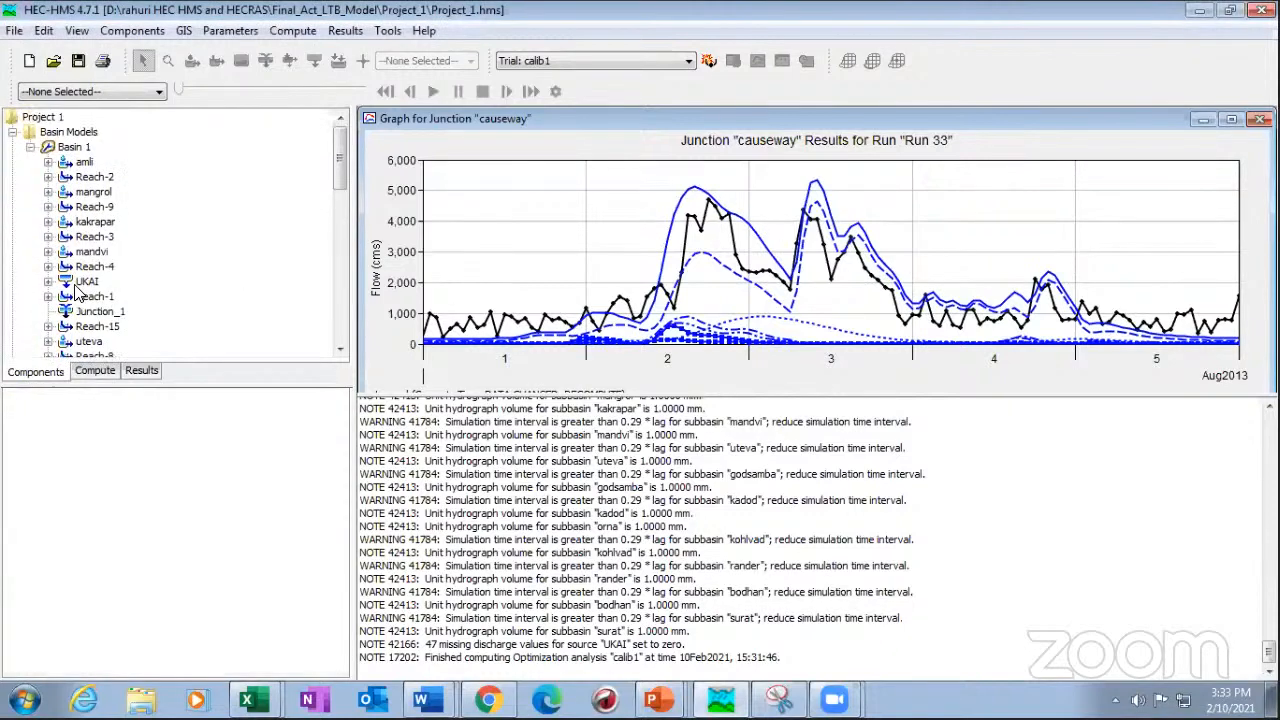
left_click(84, 164)
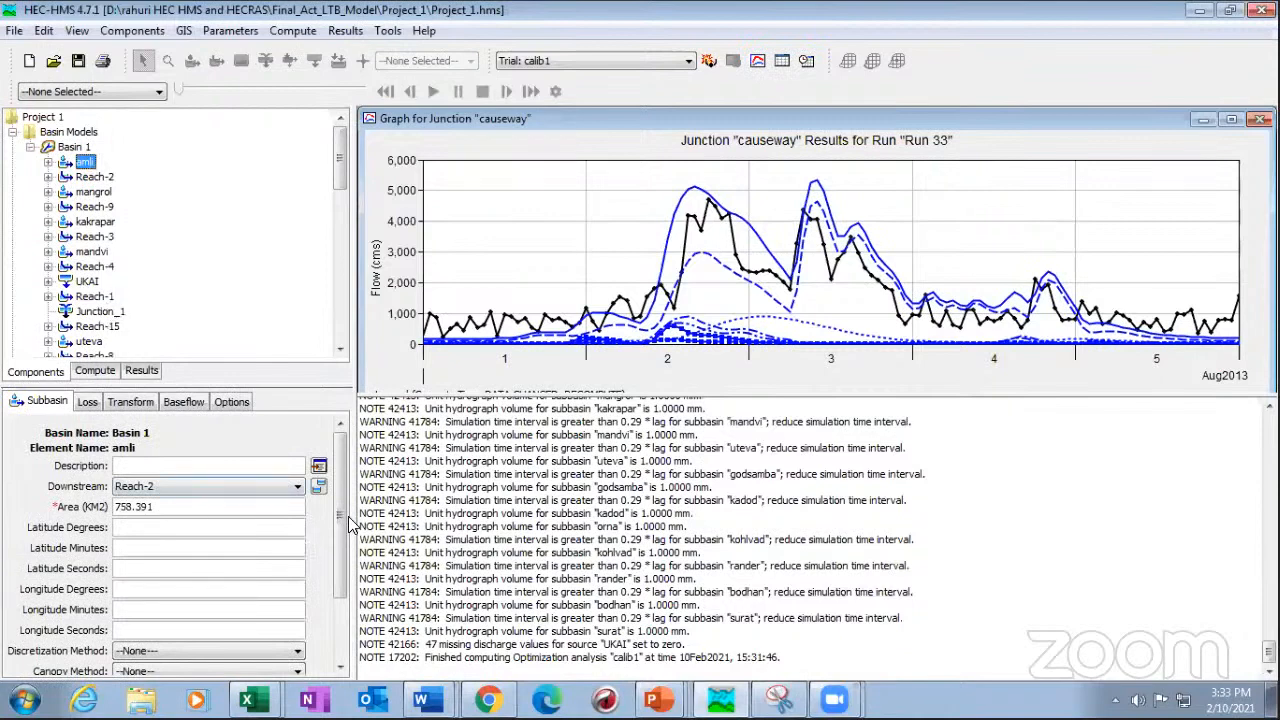
left_click(340, 615)
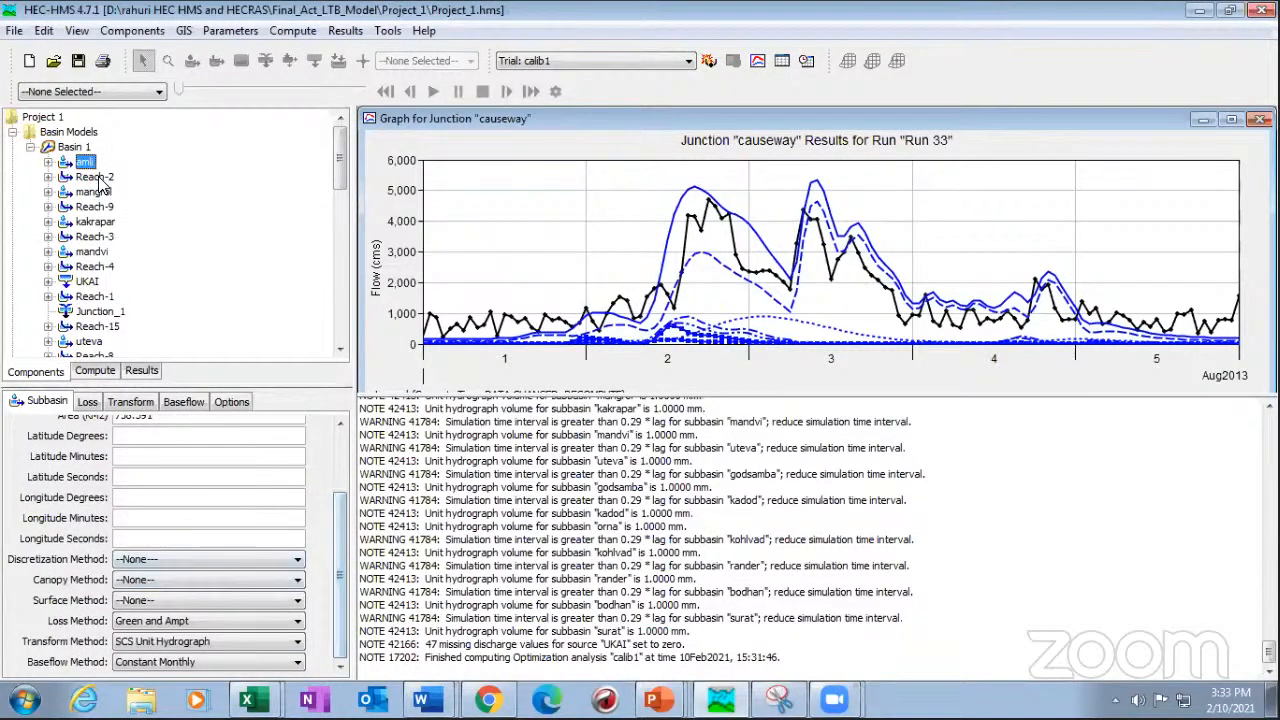
left_click(164, 622)
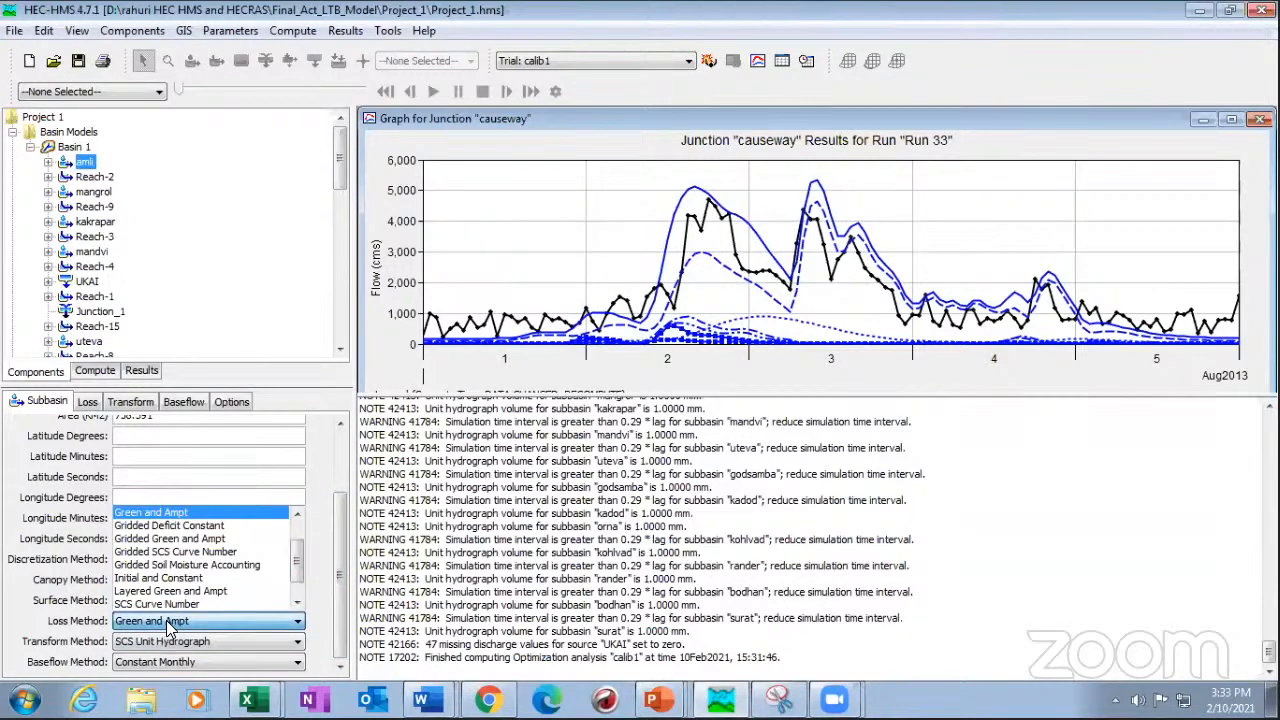
left_click(166, 606)
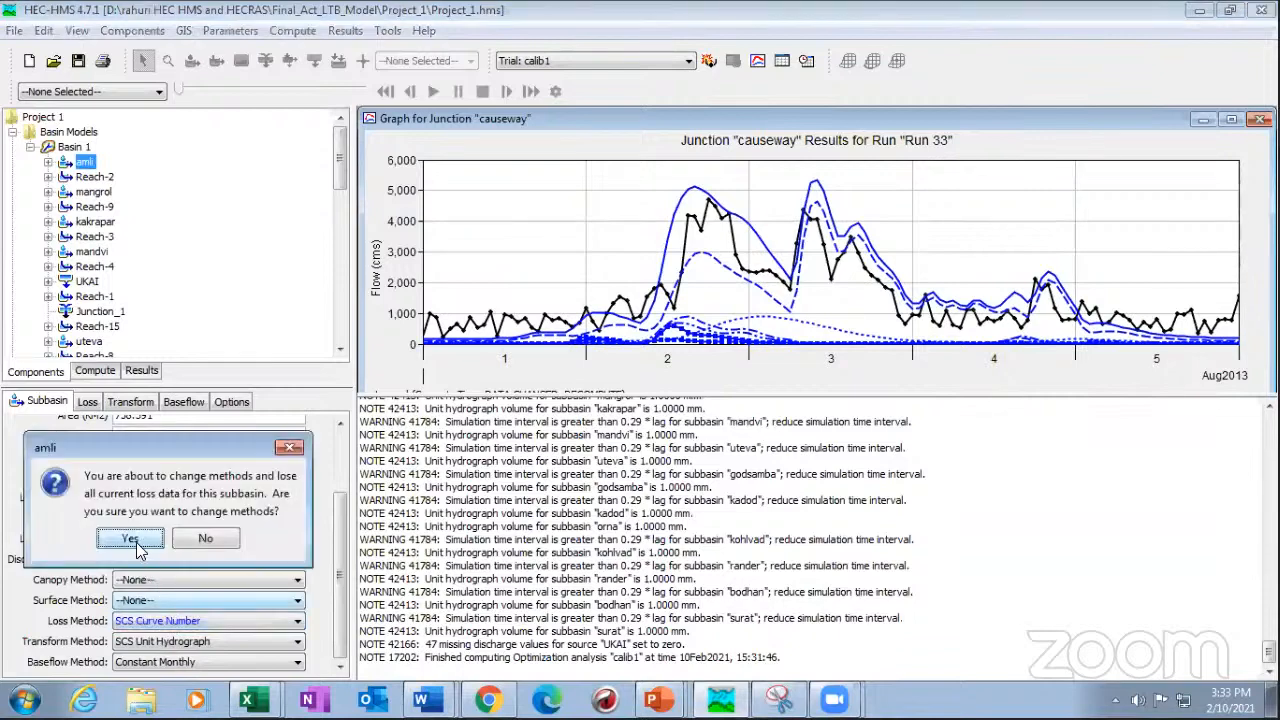
left_click(138, 537)
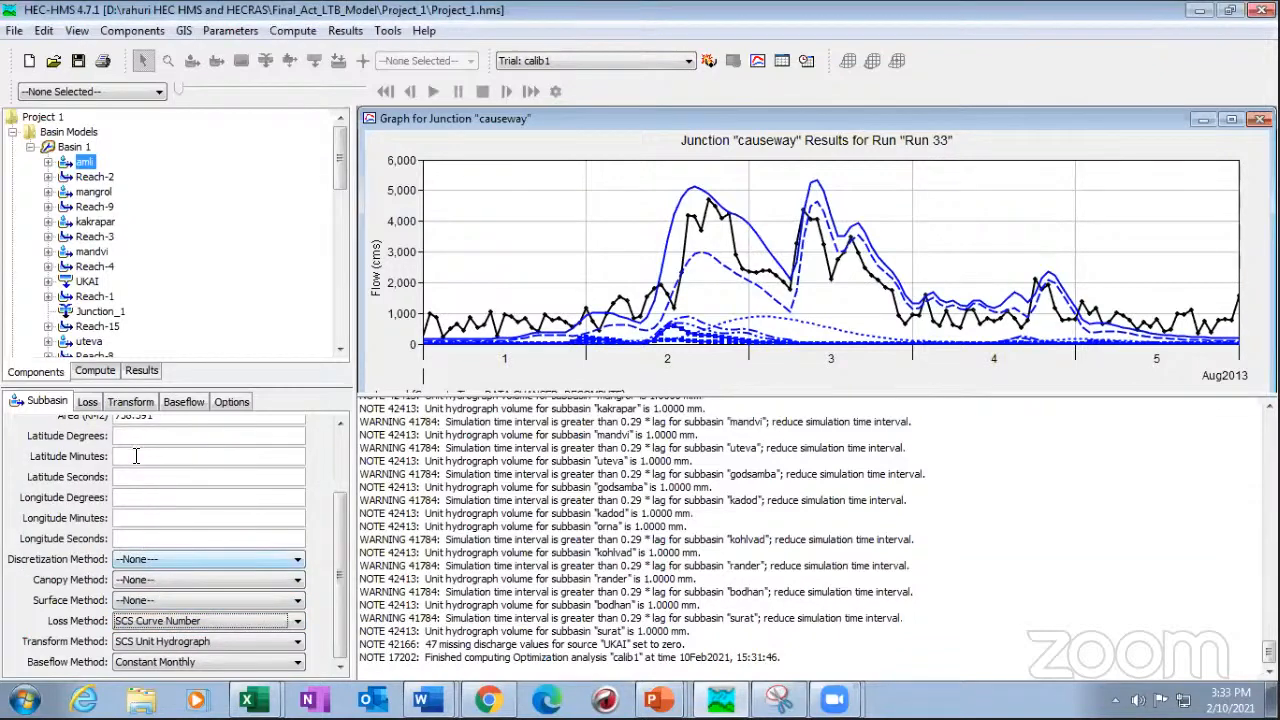
- Set amli's curve number to 80 and its impervious percentage to 0.05 in the subbasin's loss data
left_click(88, 404)
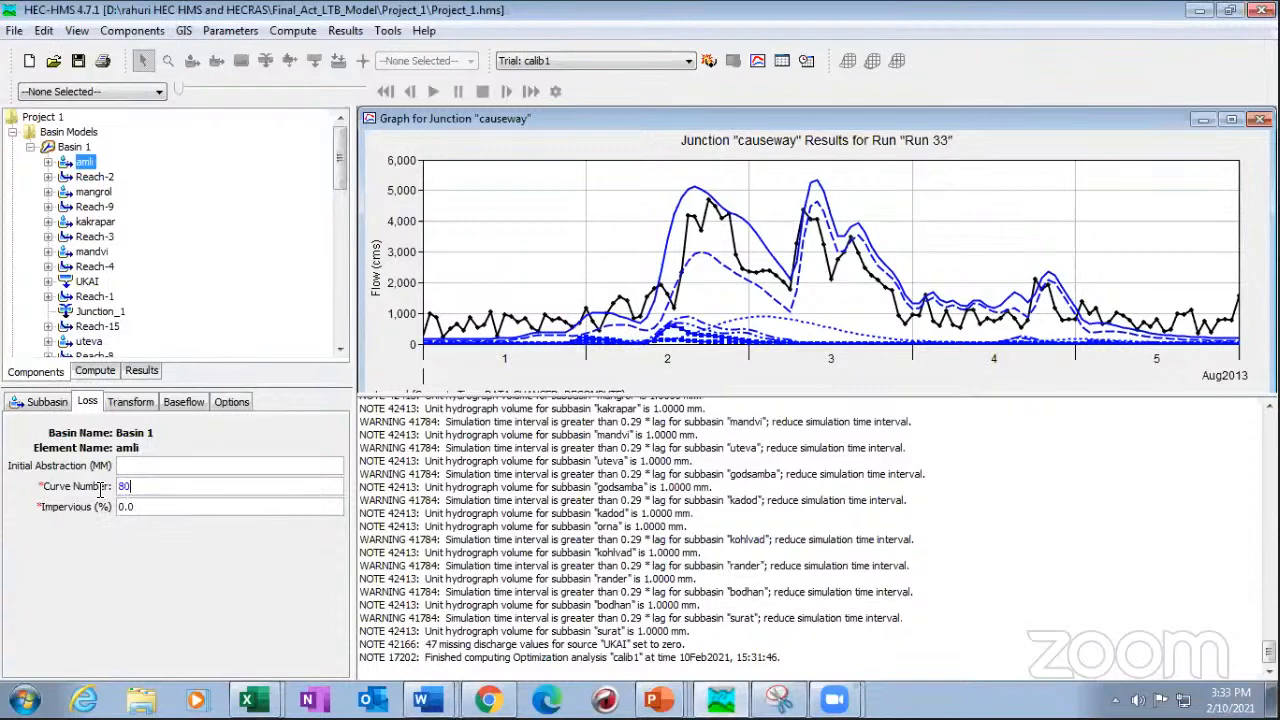
key("Tab")
type("0.05")
scroll(110, 300, "down", 10)
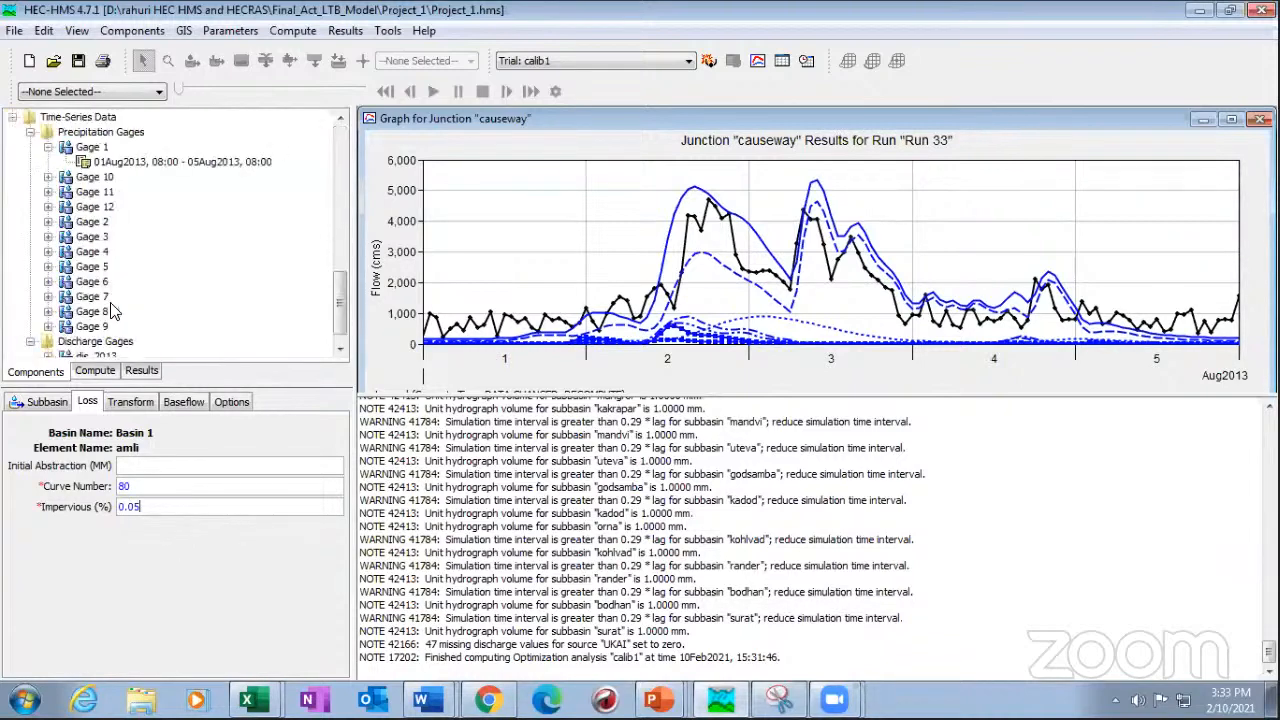
left_click(290, 31)
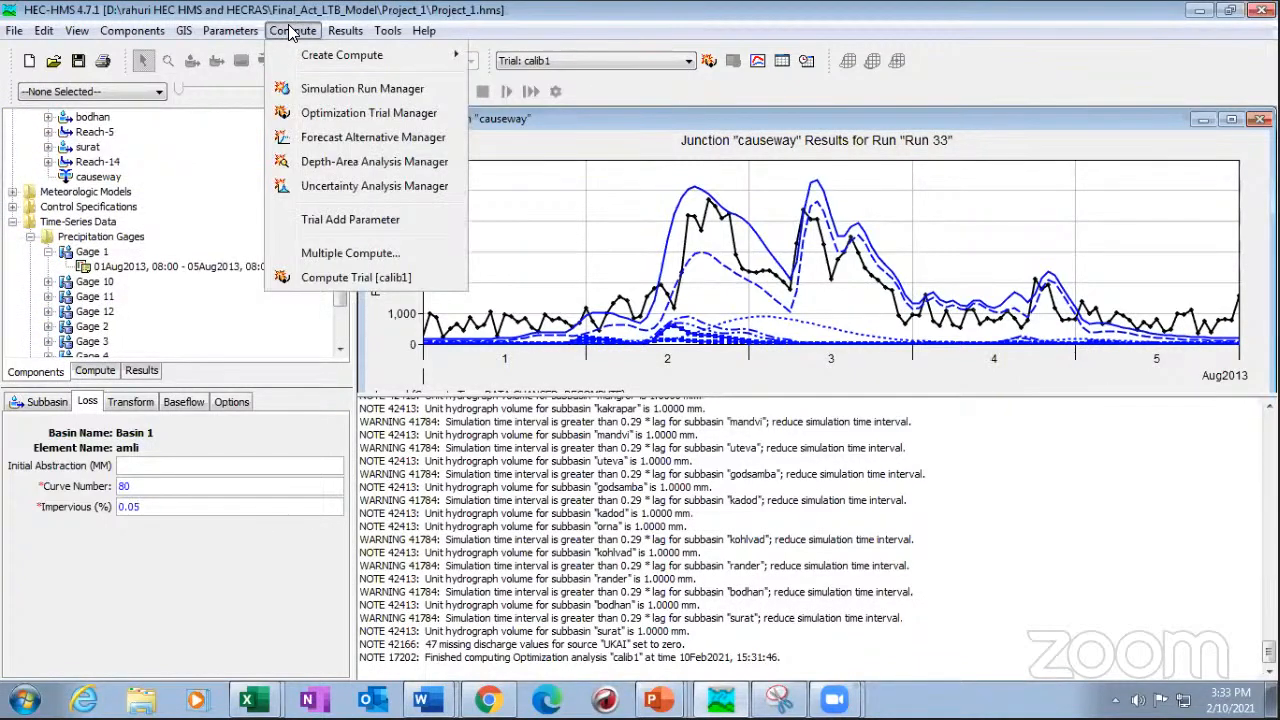
left_click(370, 89)
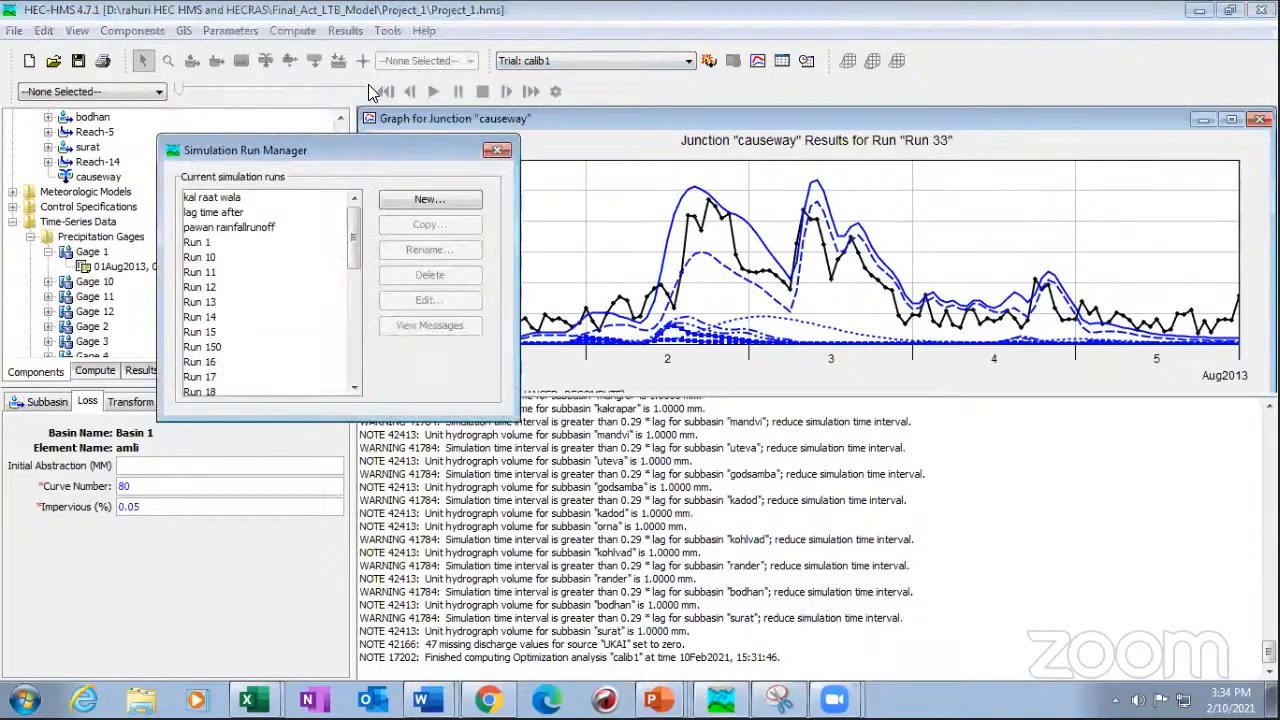
left_click(497, 150)
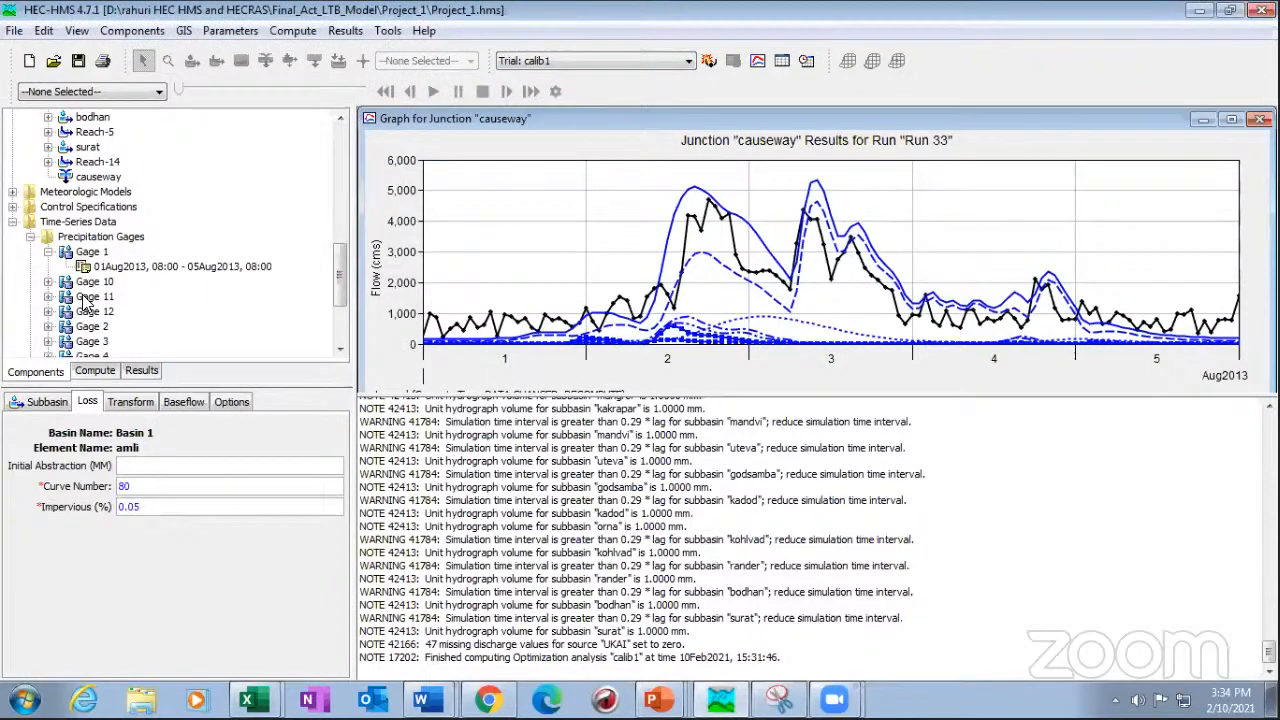
scroll(85, 303, "down", 3)
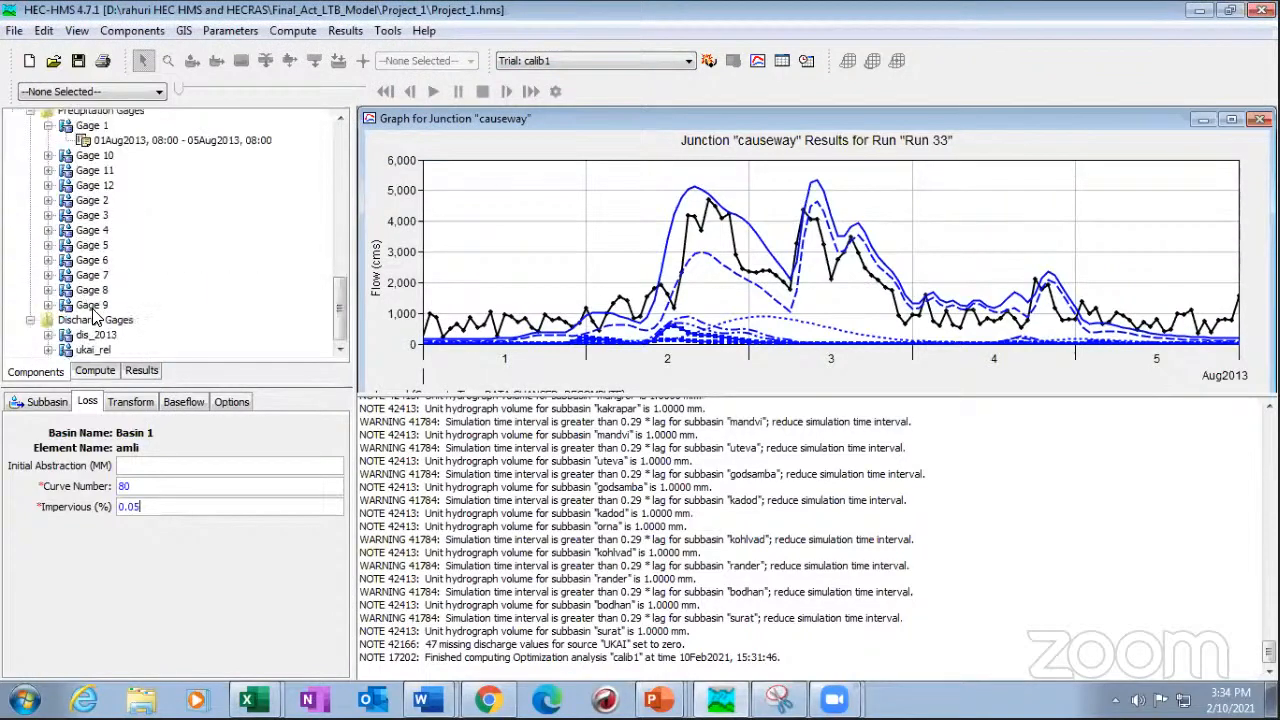
left_click(36, 404)
scroll(55, 300, "up", 4)
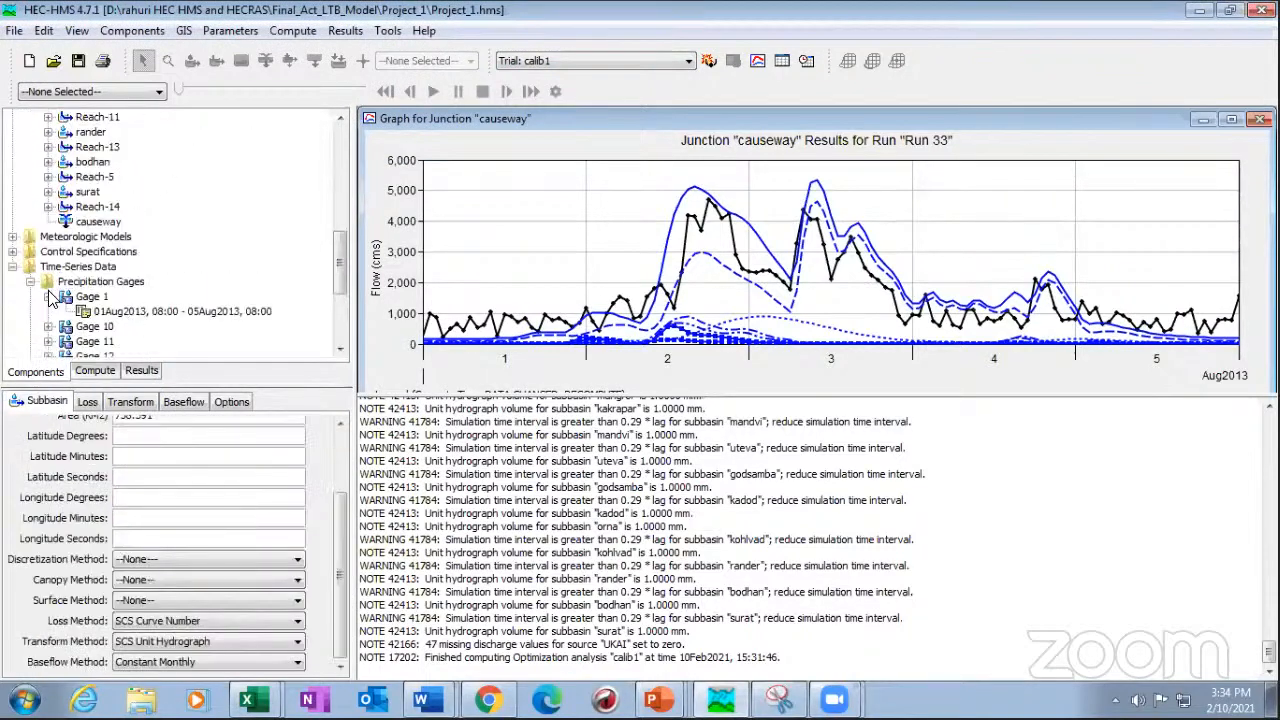
scroll(52, 300, "up", 5)
- Create a simulation run named Run 34_cn using basin model Basin 1 and meteorologic model Met 1
left_click(292, 31)
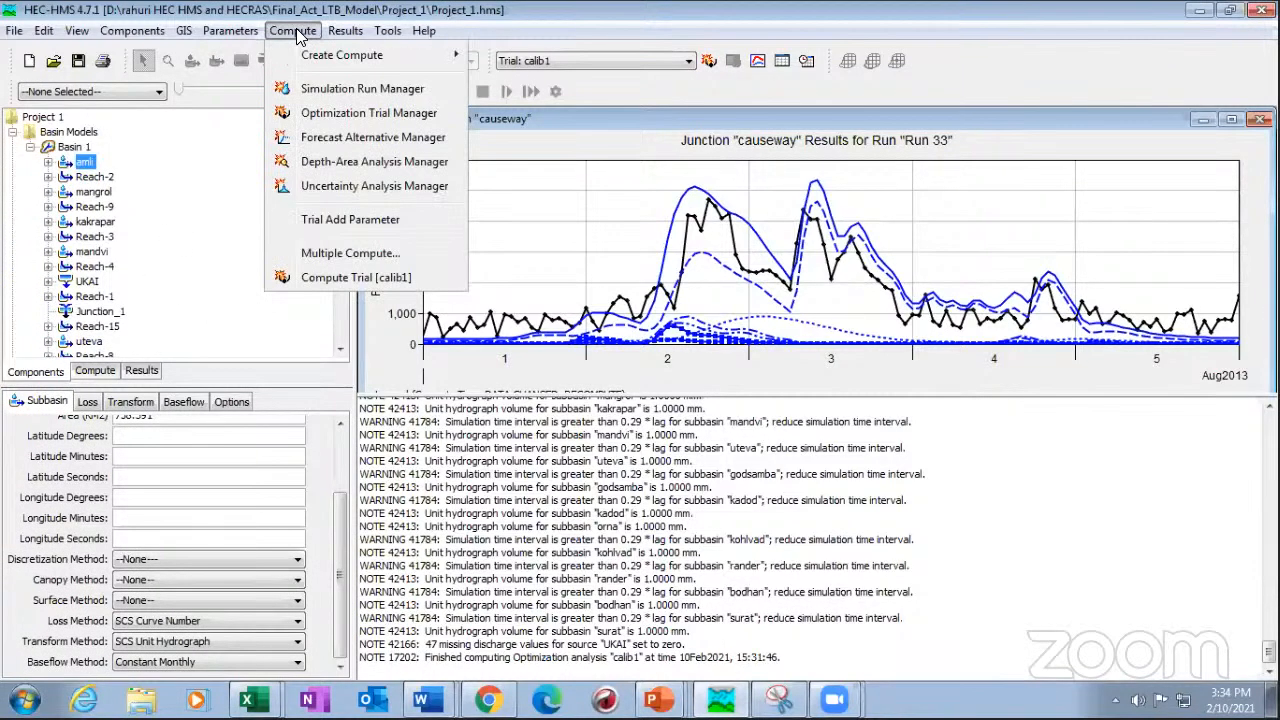
mouse_move(313, 53)
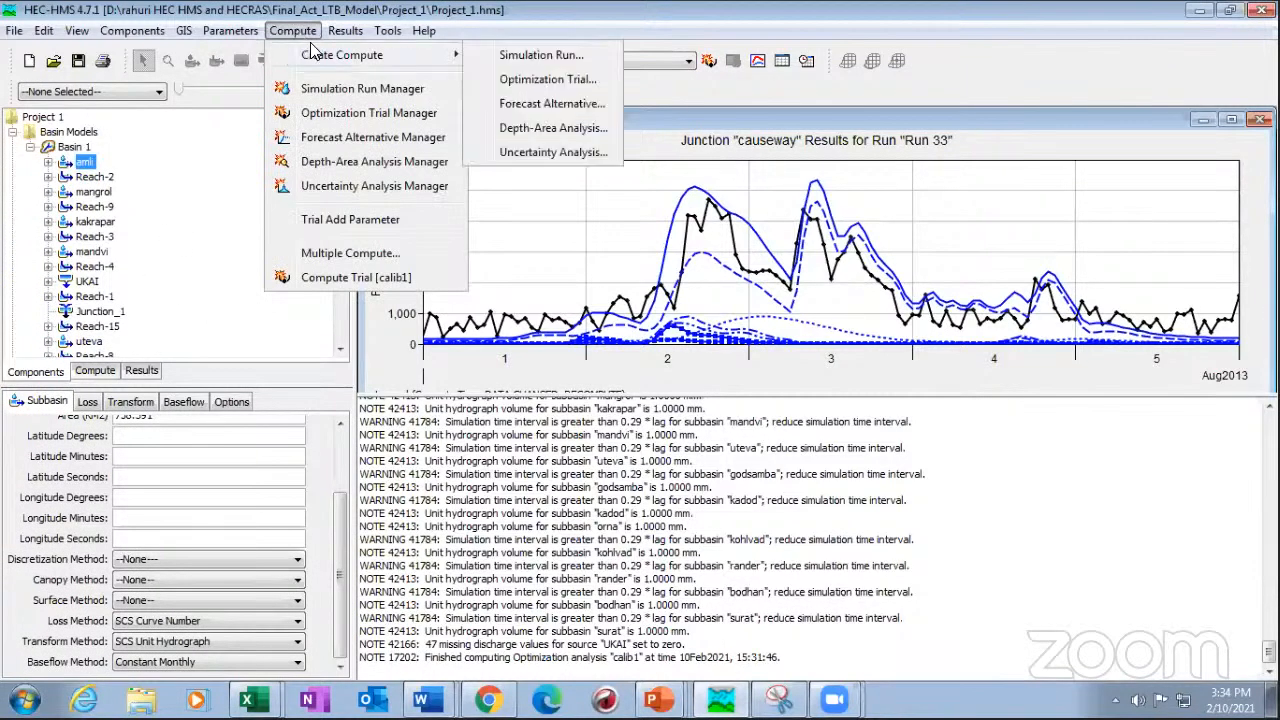
left_click(545, 57)
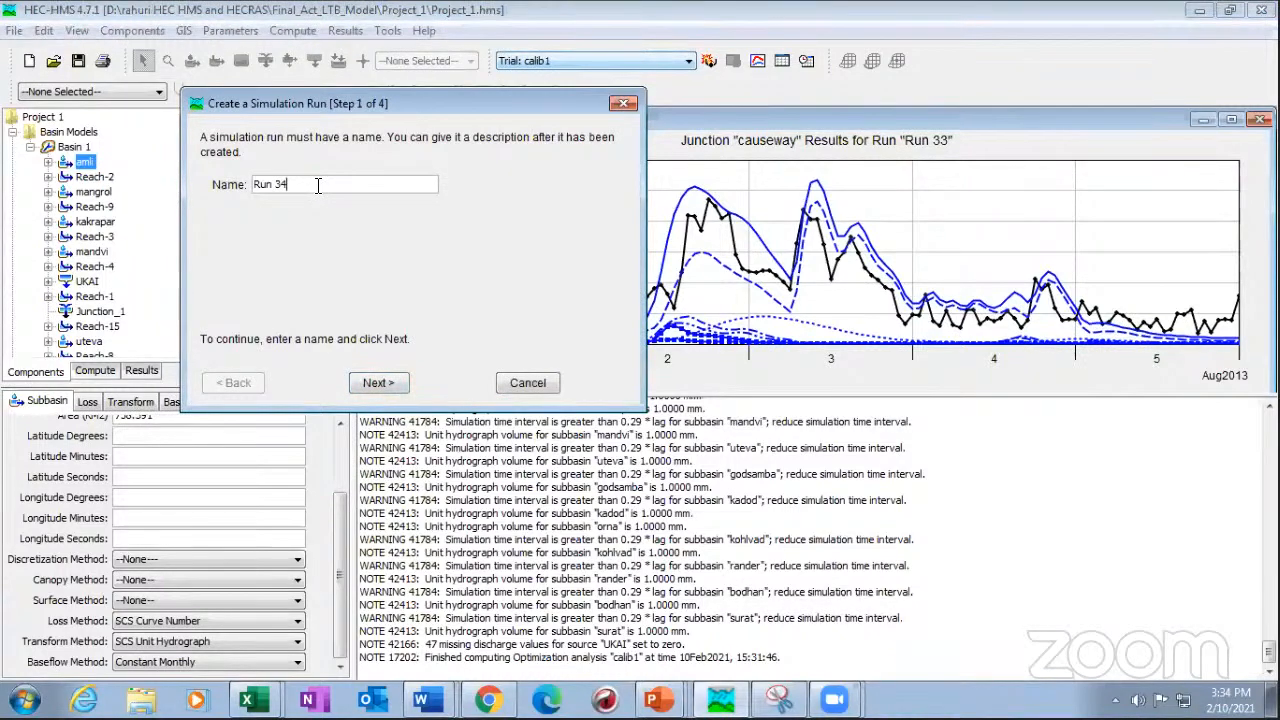
type("cn")
left_click(386, 387)
left_click(386, 387)
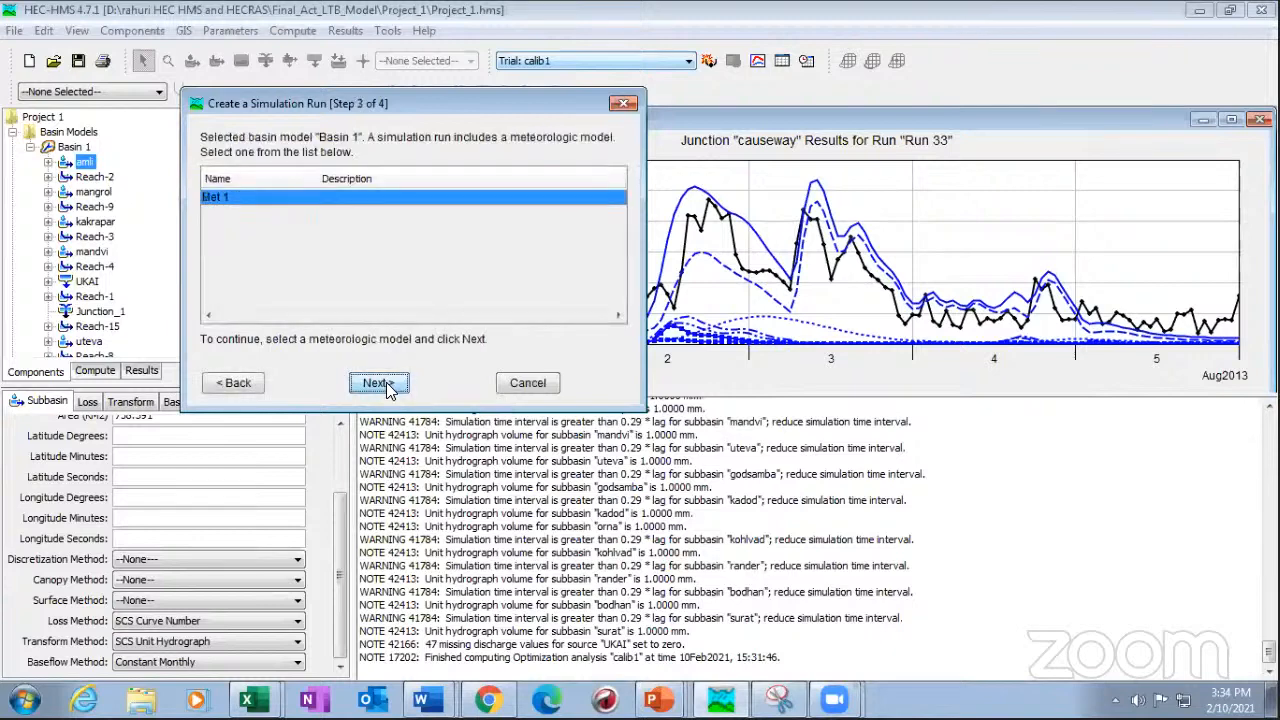
left_click(386, 387)
left_click(386, 385)
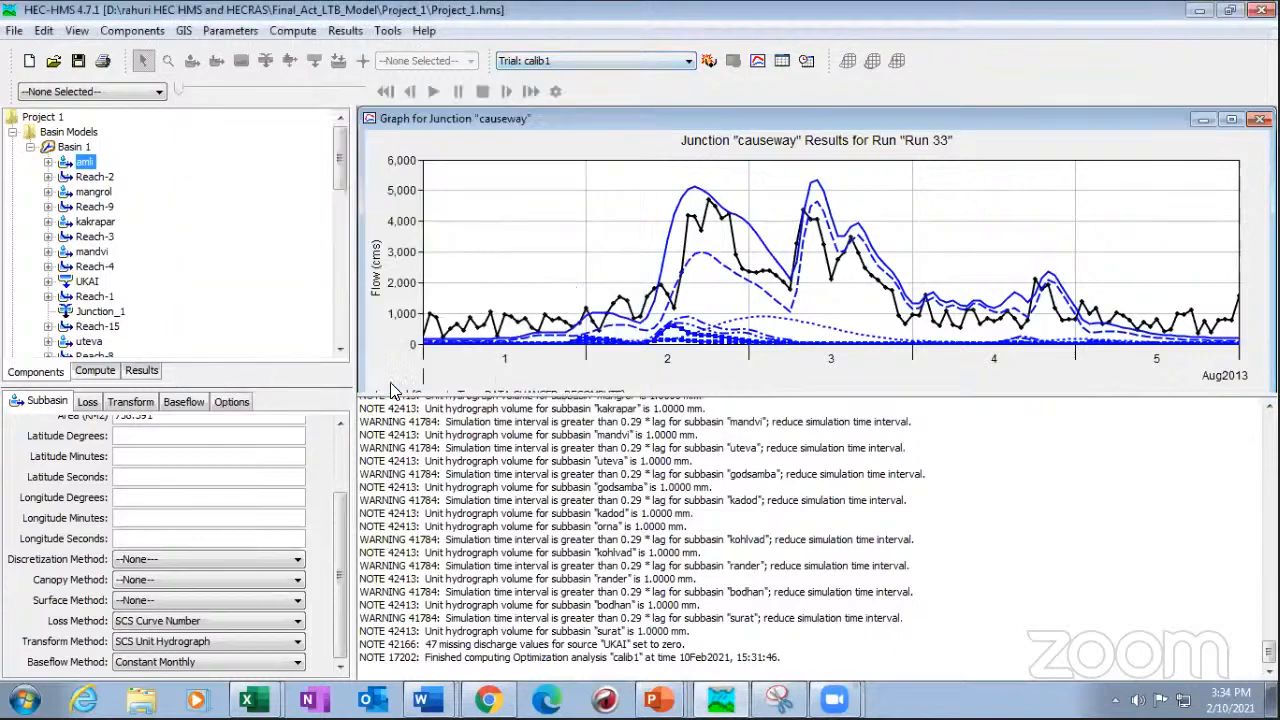
- Select simulation run Run 34_cn, compute it, and dismiss the finished progress window
left_click(636, 58)
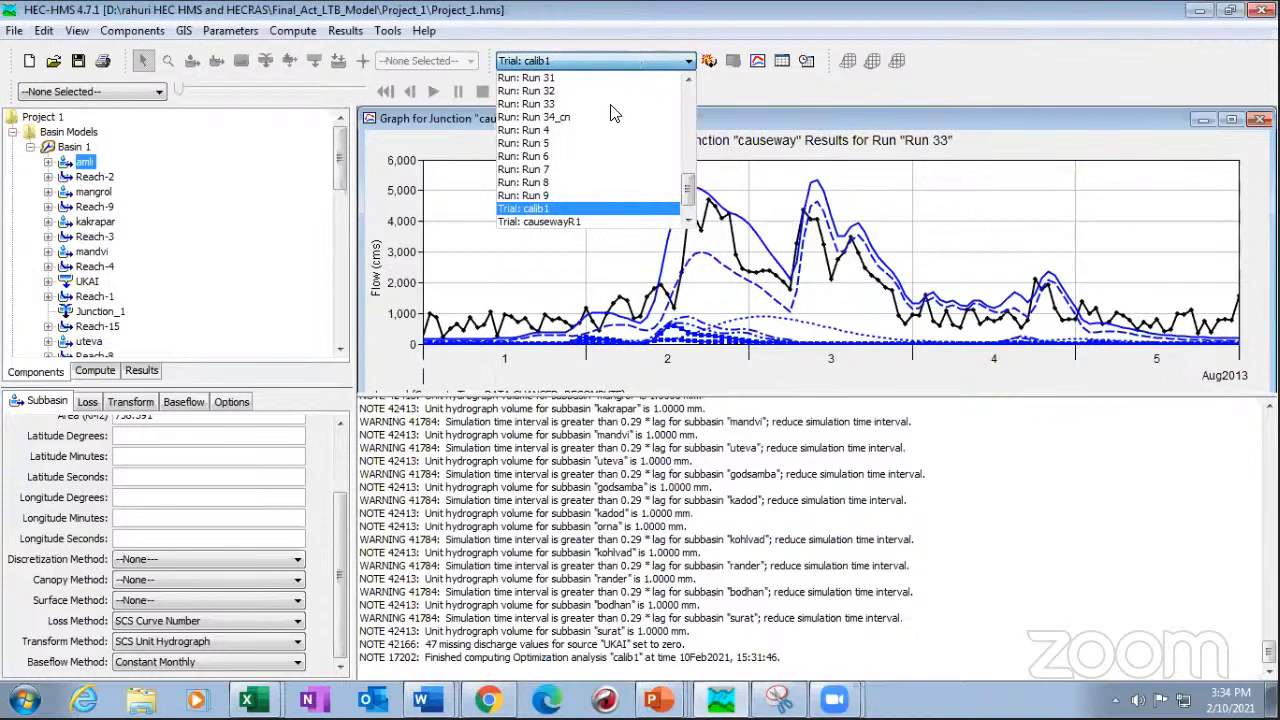
left_click(574, 116)
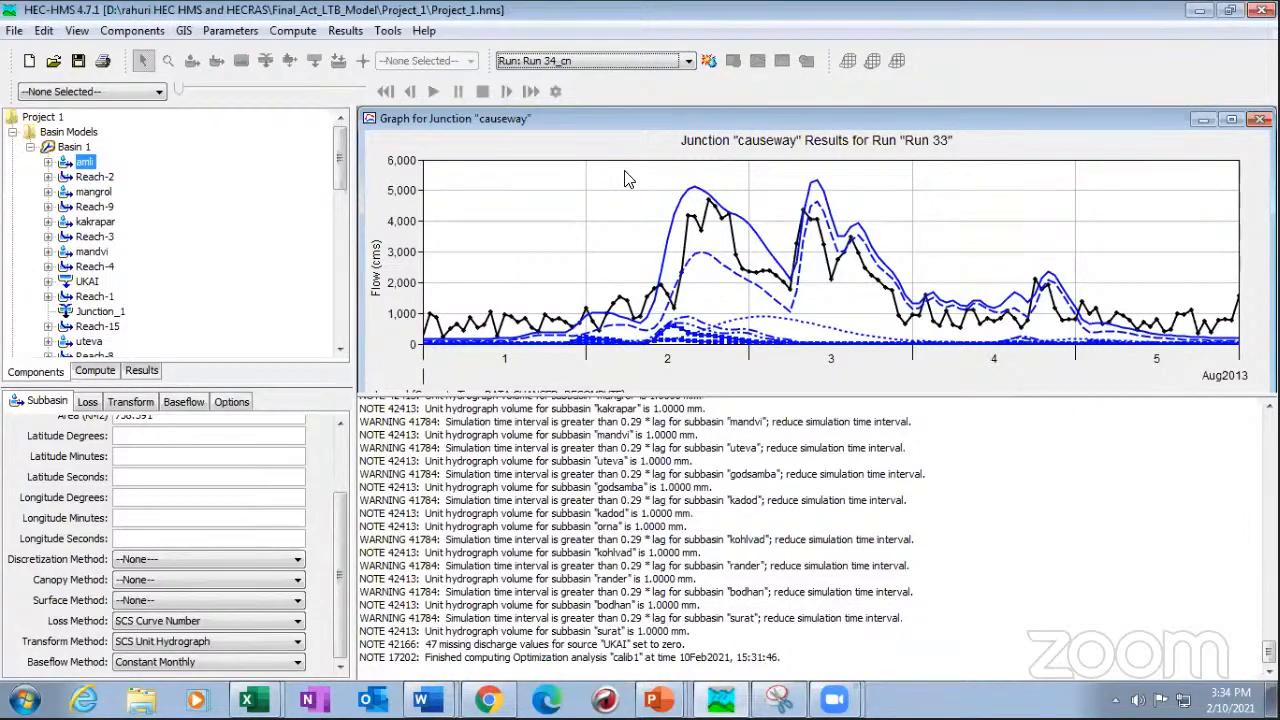
left_click(711, 59)
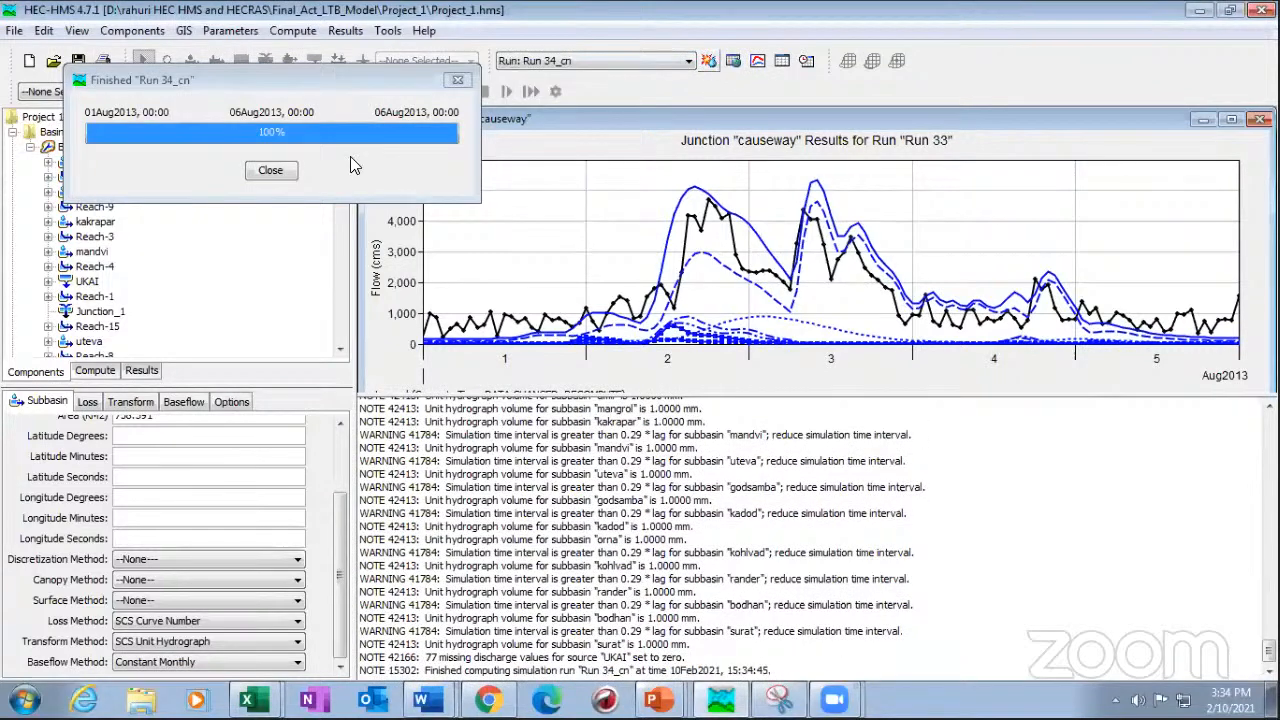
left_click(291, 175)
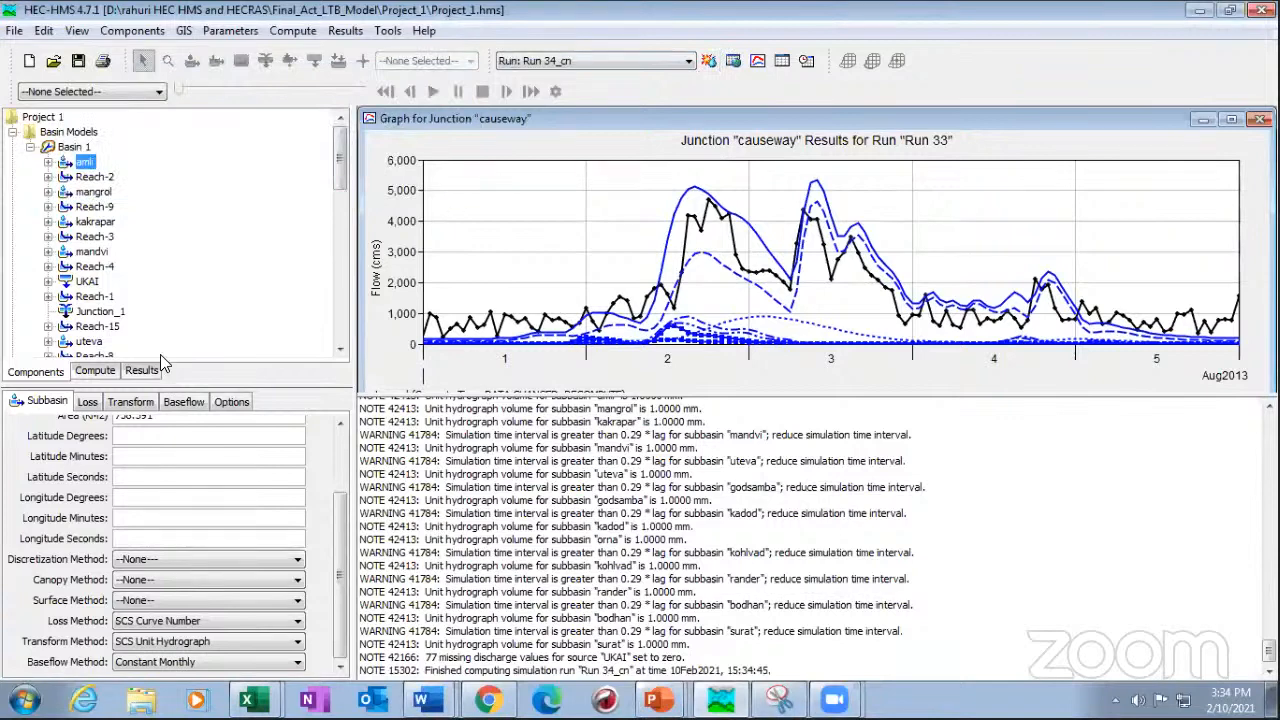
- Set Parameter 2 of optimization trial calib1 to SCS Curve Number - Curve Number for element amli
left_click(96, 371)
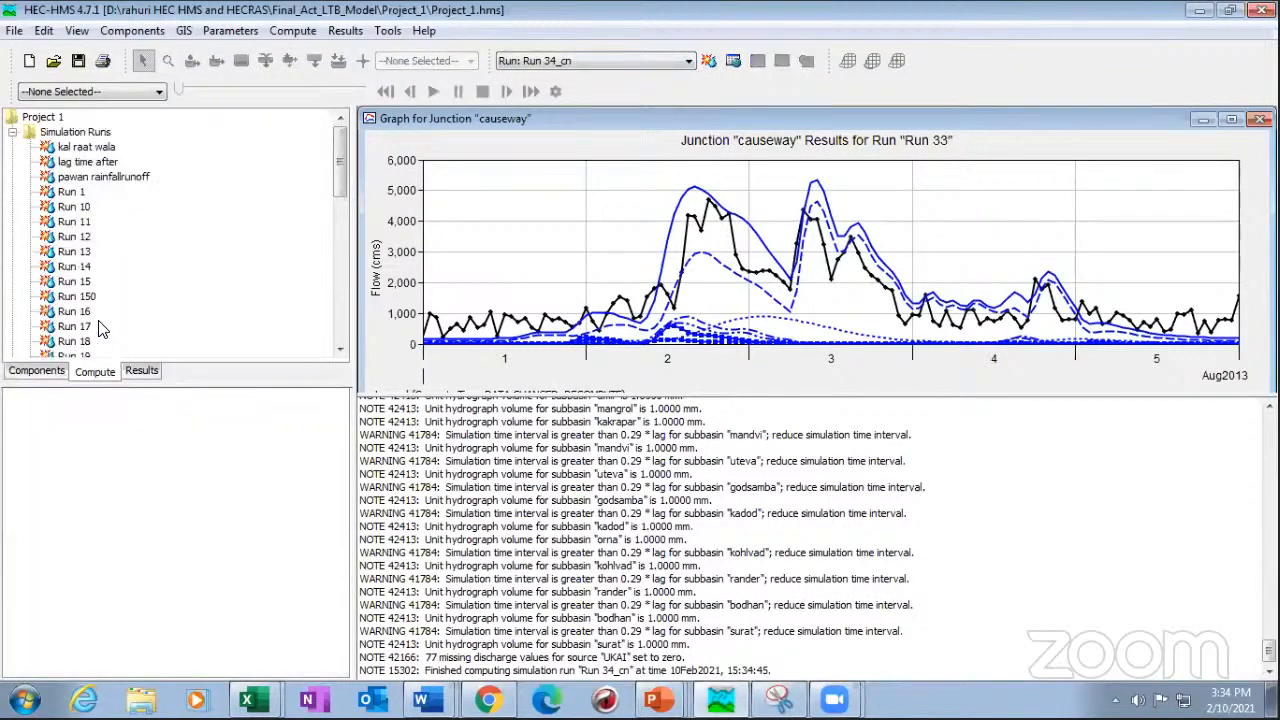
scroll(104, 330, "down", 5)
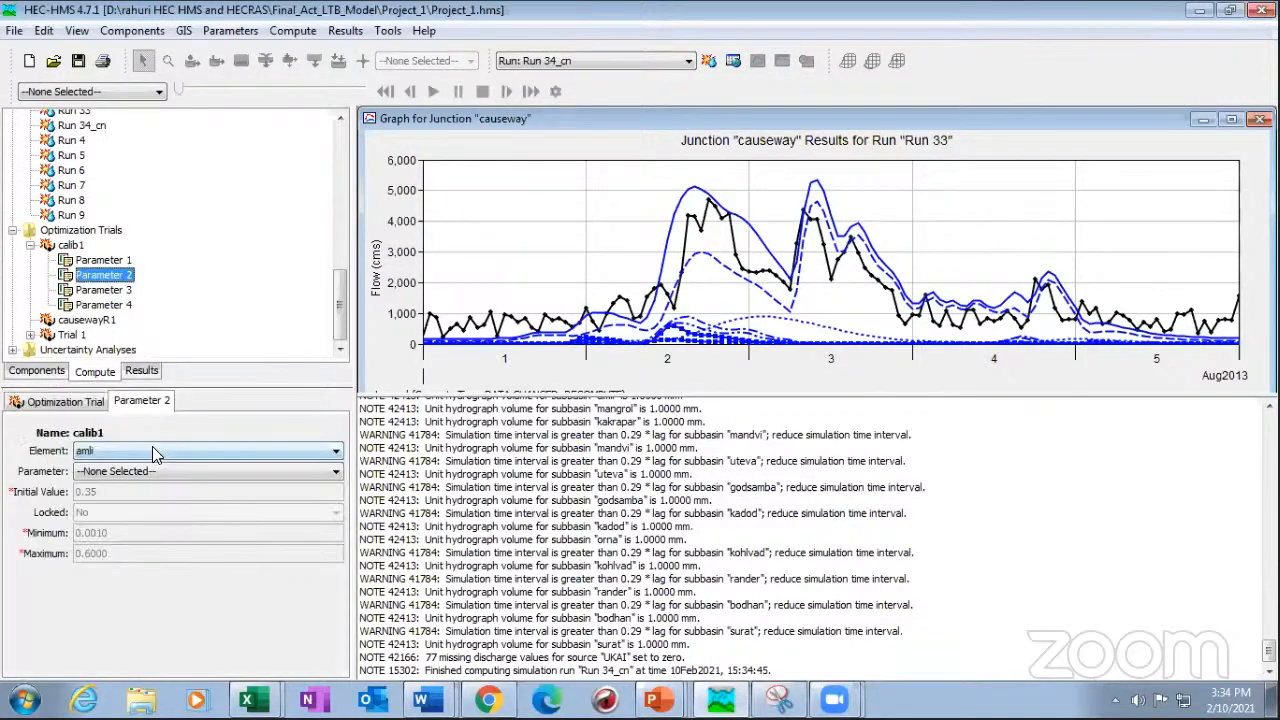
left_click(152, 453)
left_click(148, 471)
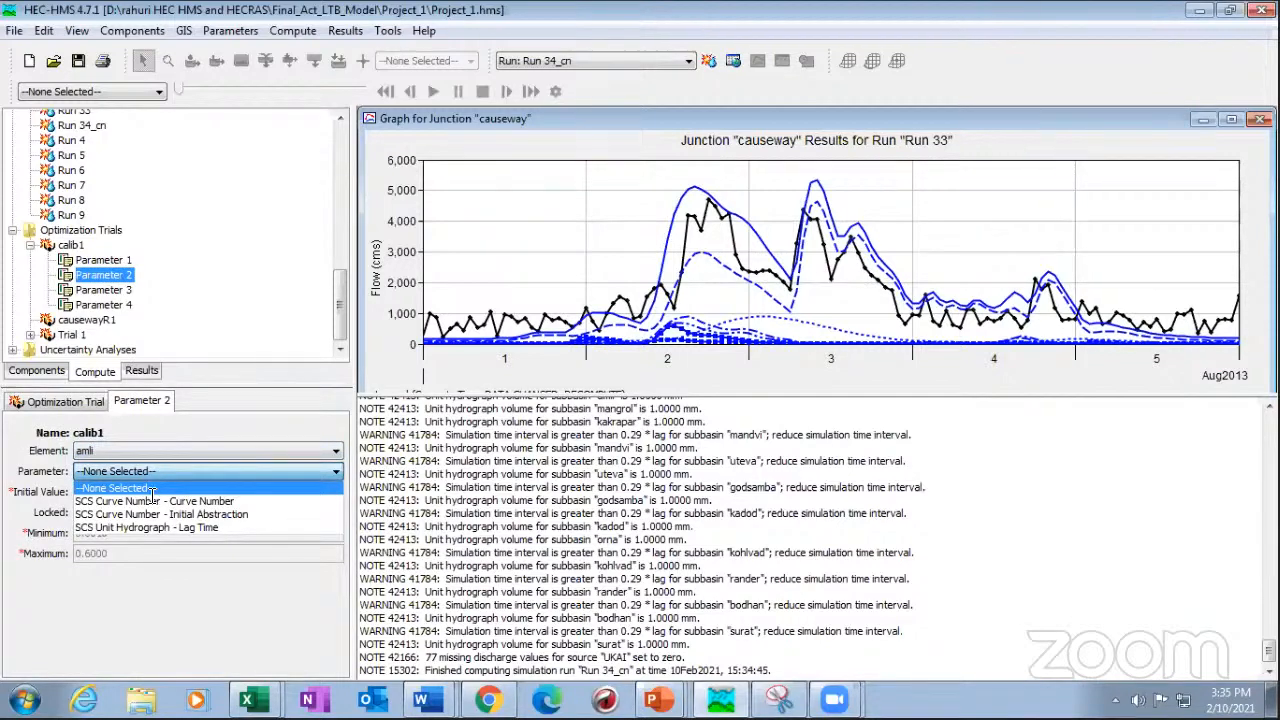
left_click(152, 500)
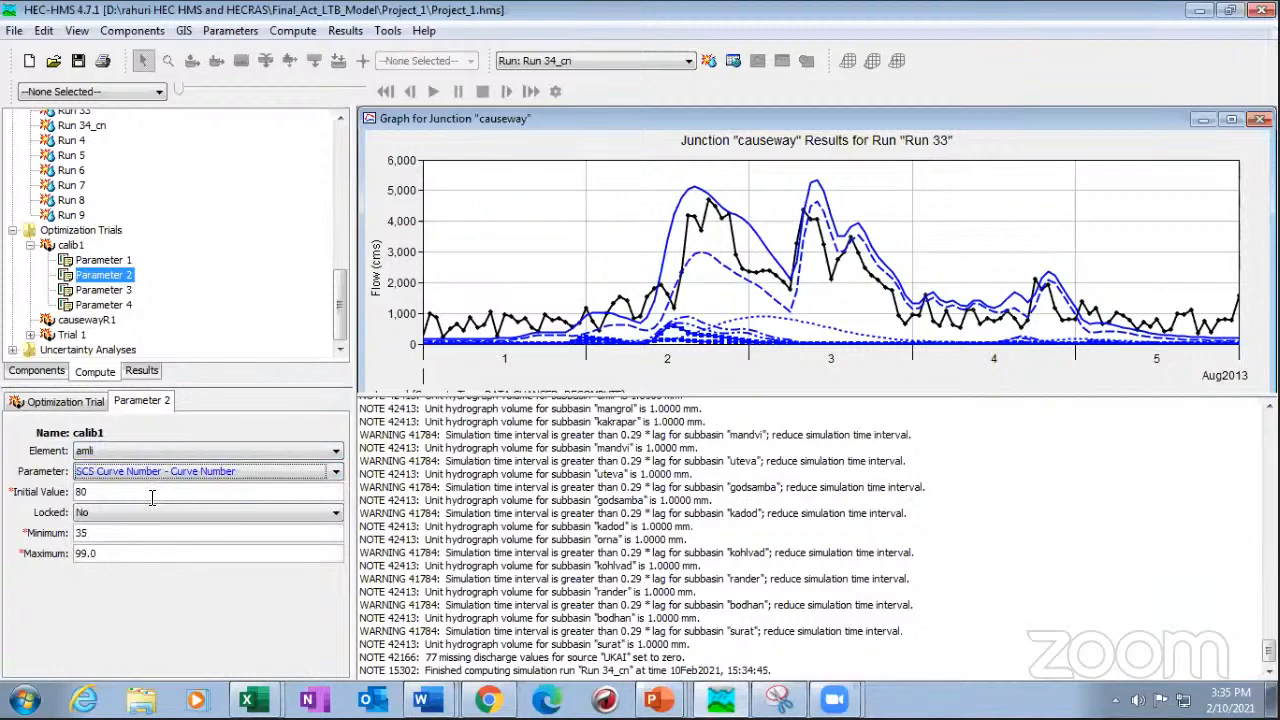
- Set Parameter 1 of optimization trial calib1 to SCS Unit Hydrograph - Lag Time for element amli
left_click(108, 272)
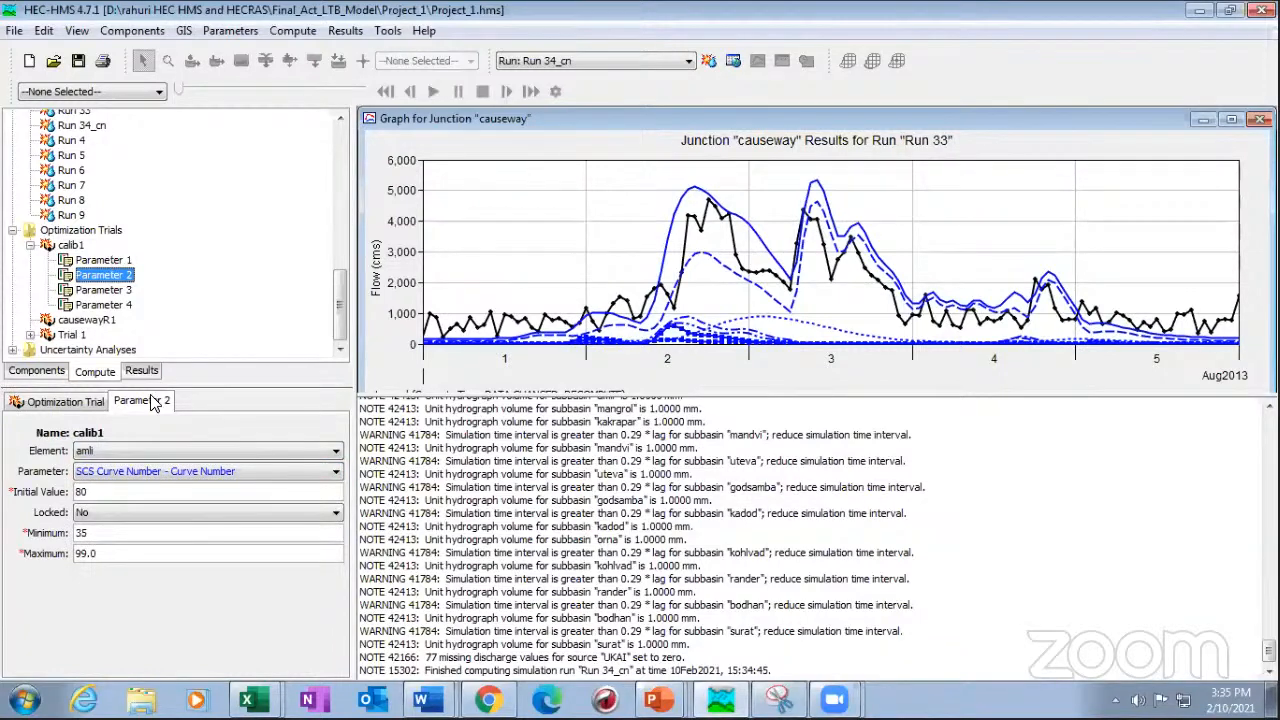
key("Up")
left_click(166, 451)
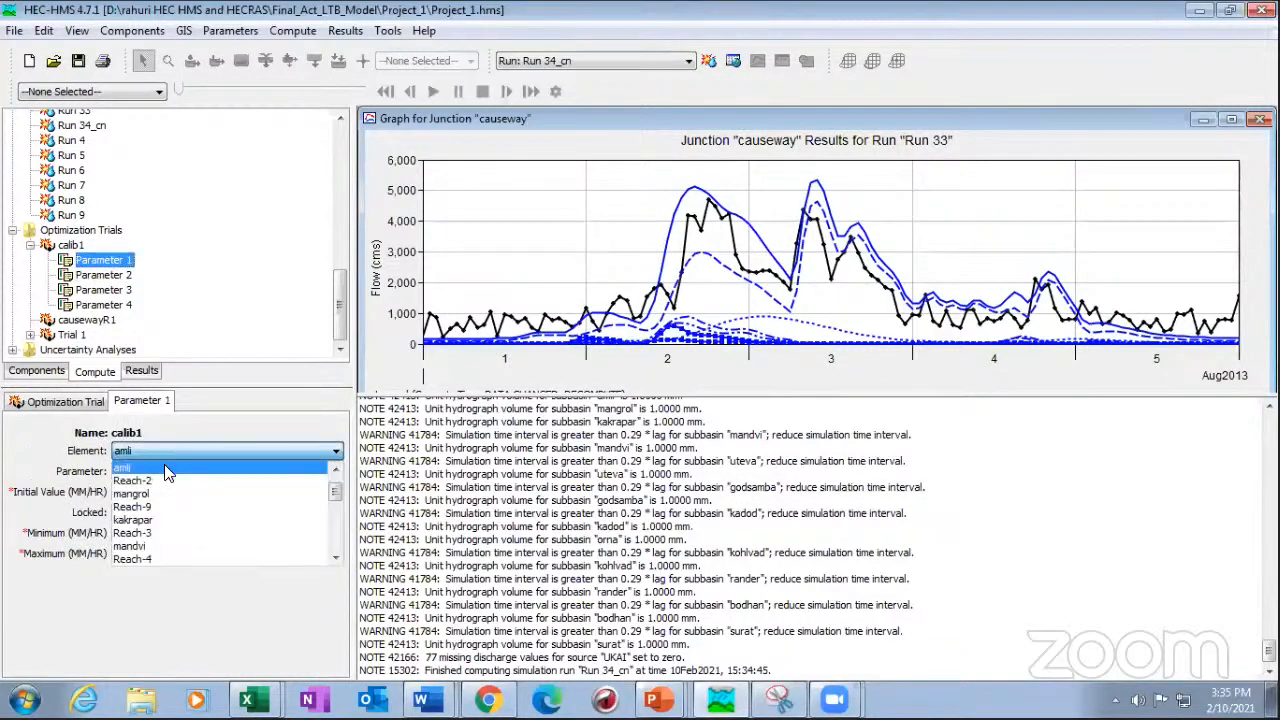
left_click(166, 467)
left_click(166, 470)
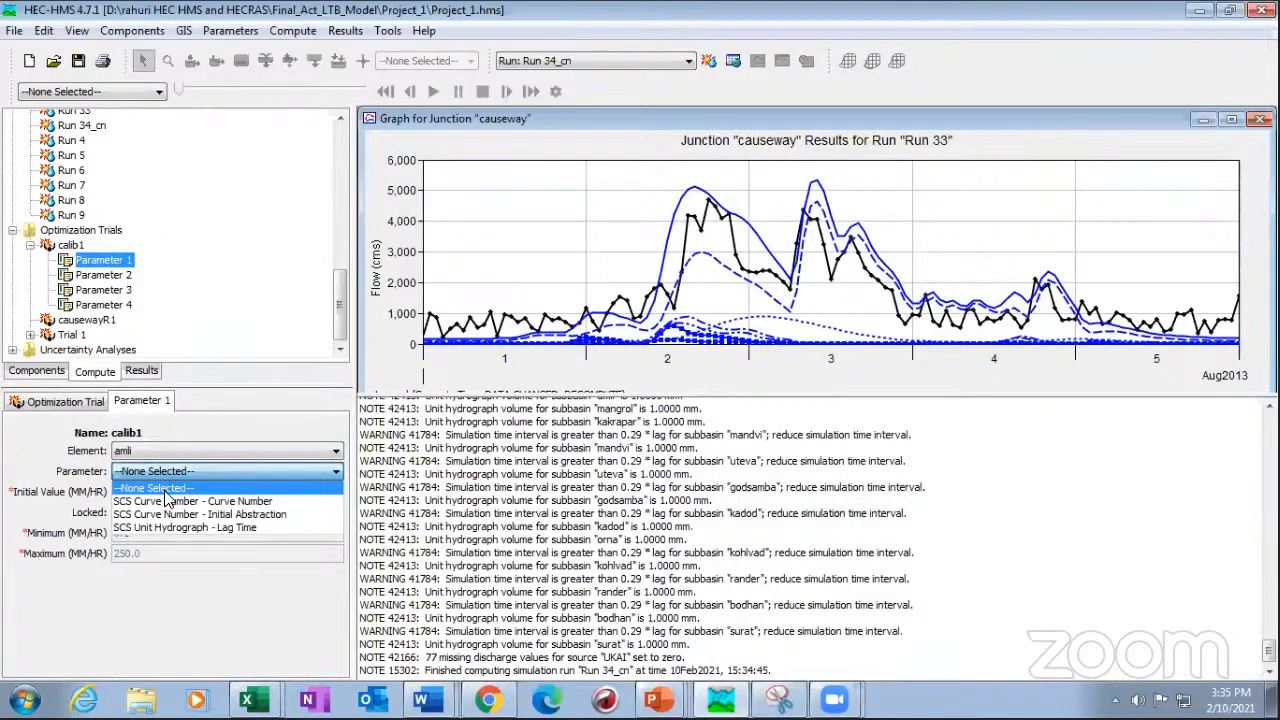
left_click(166, 527)
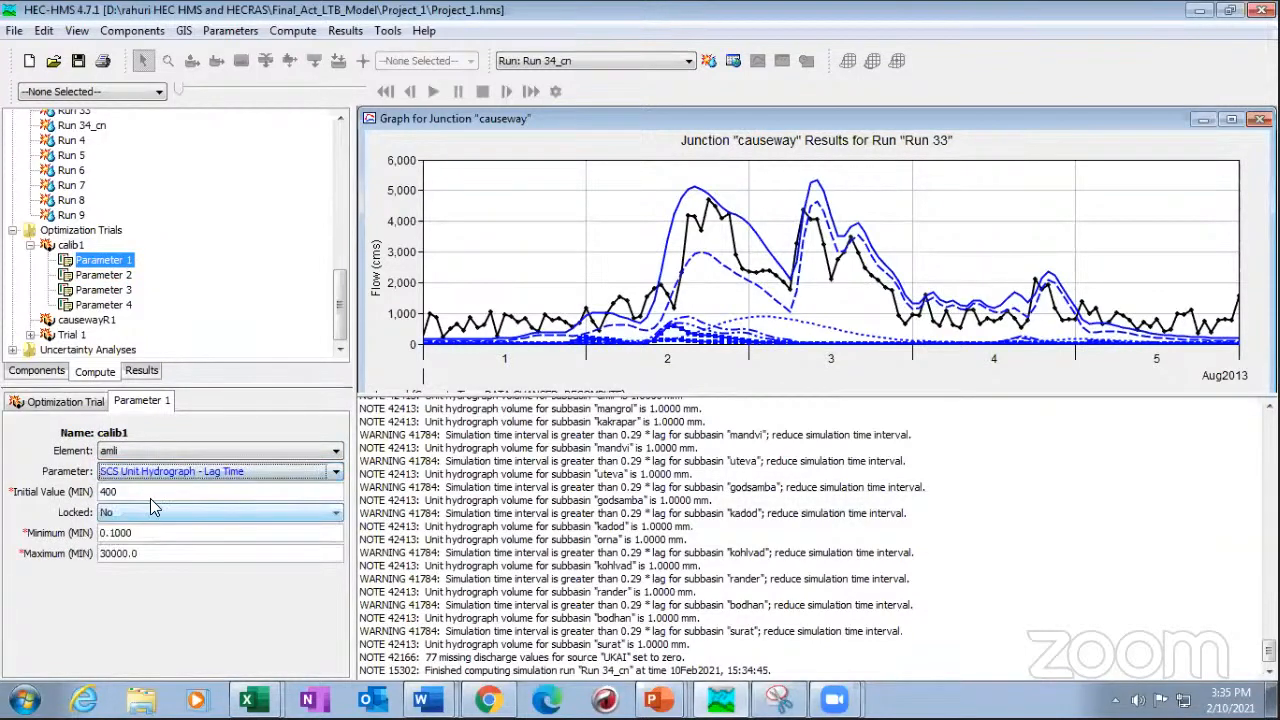
- Set the minimum lag time of calib1's Parameter 1 to 10 minutes
left_click(140, 532)
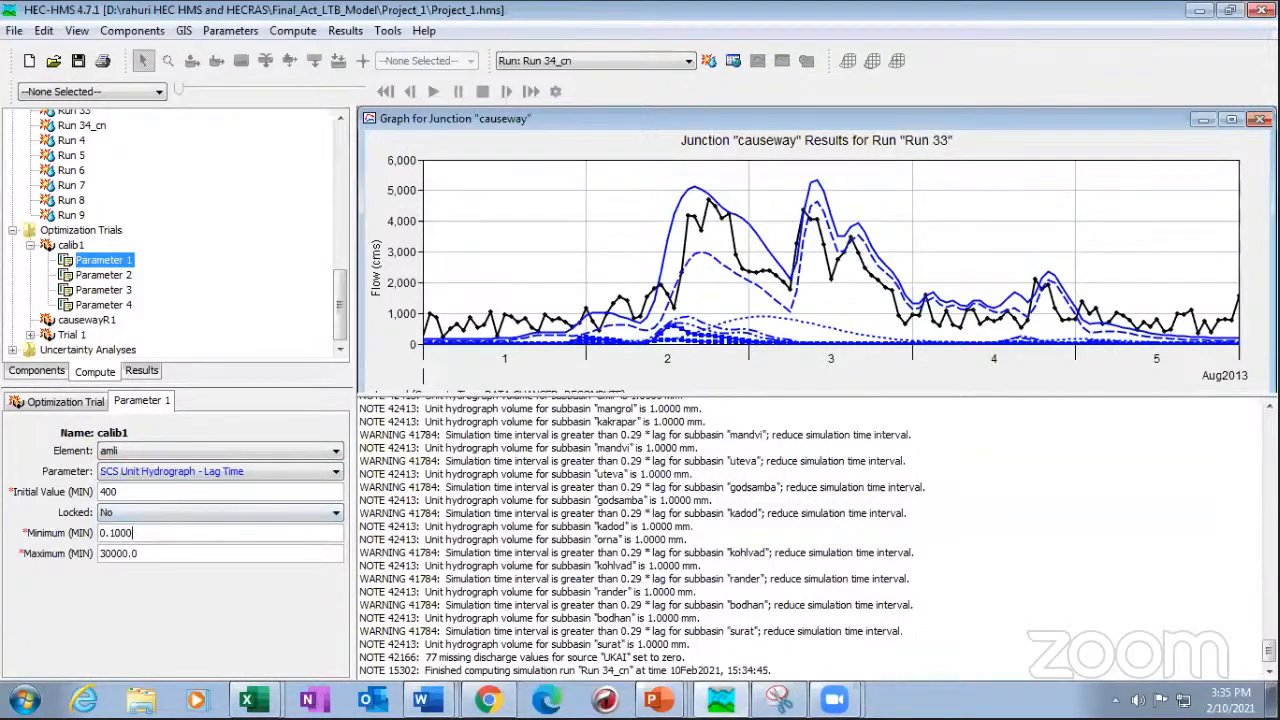
key("ctrl+a")
type("10")
left_click(110, 277)
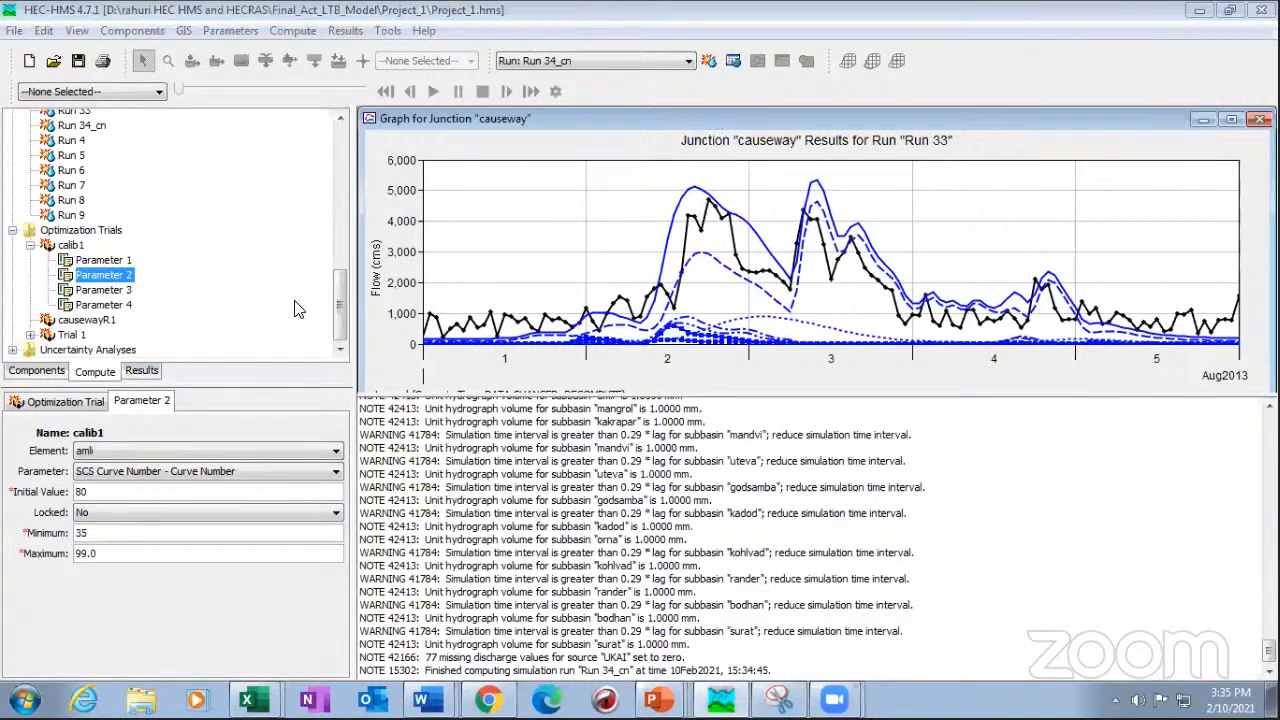
- Examine the Objective Function Summary of trial calib1, including the percent difference in peak flow
left_click(140, 371)
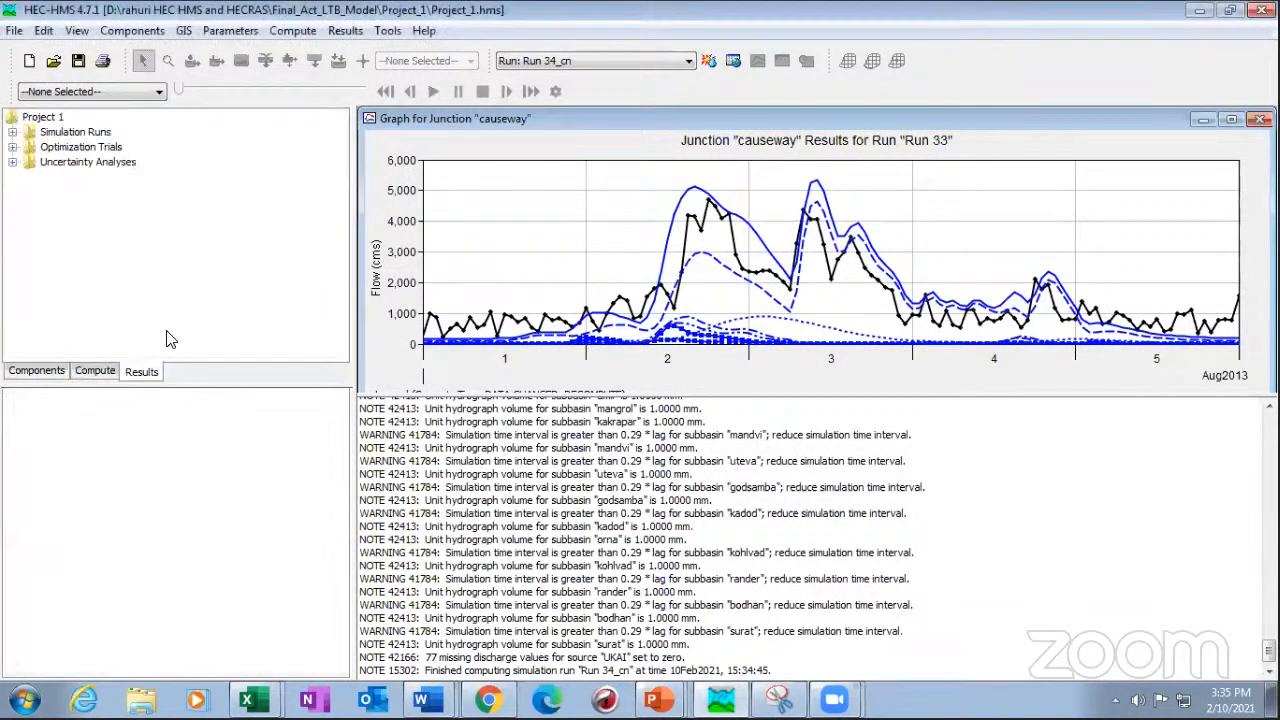
left_click(93, 374)
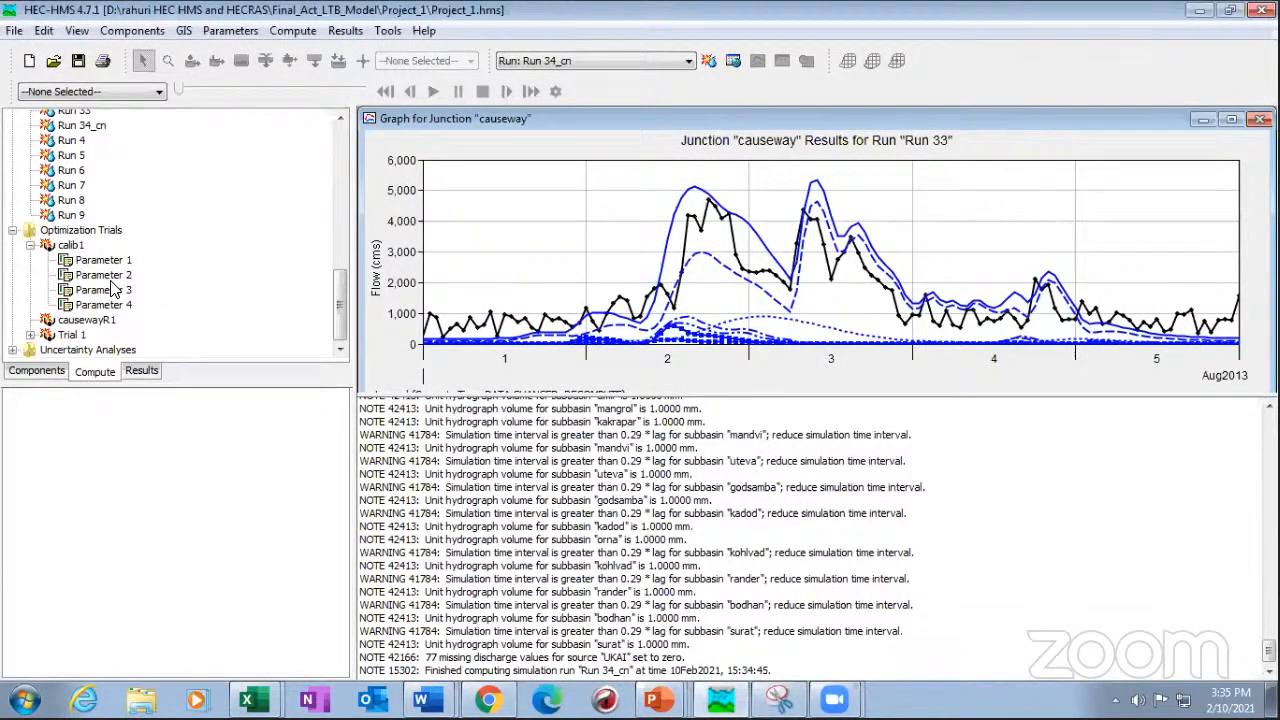
left_click(142, 371)
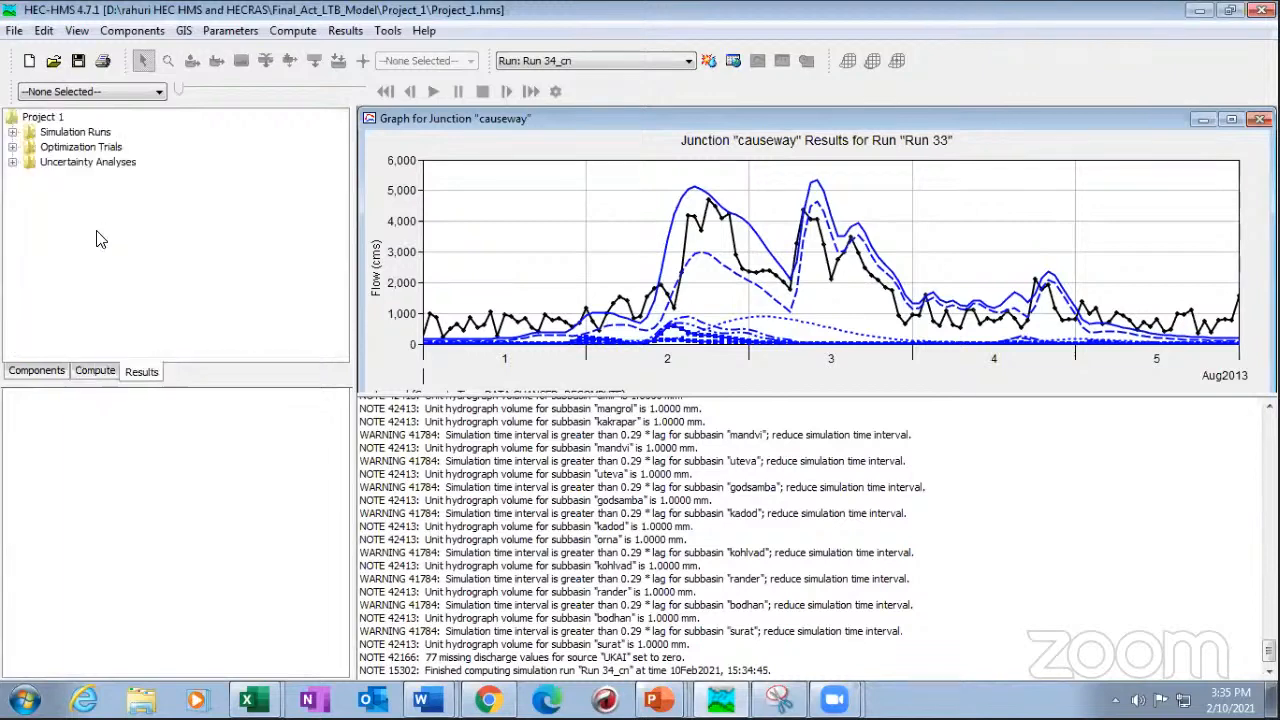
left_click(12, 147)
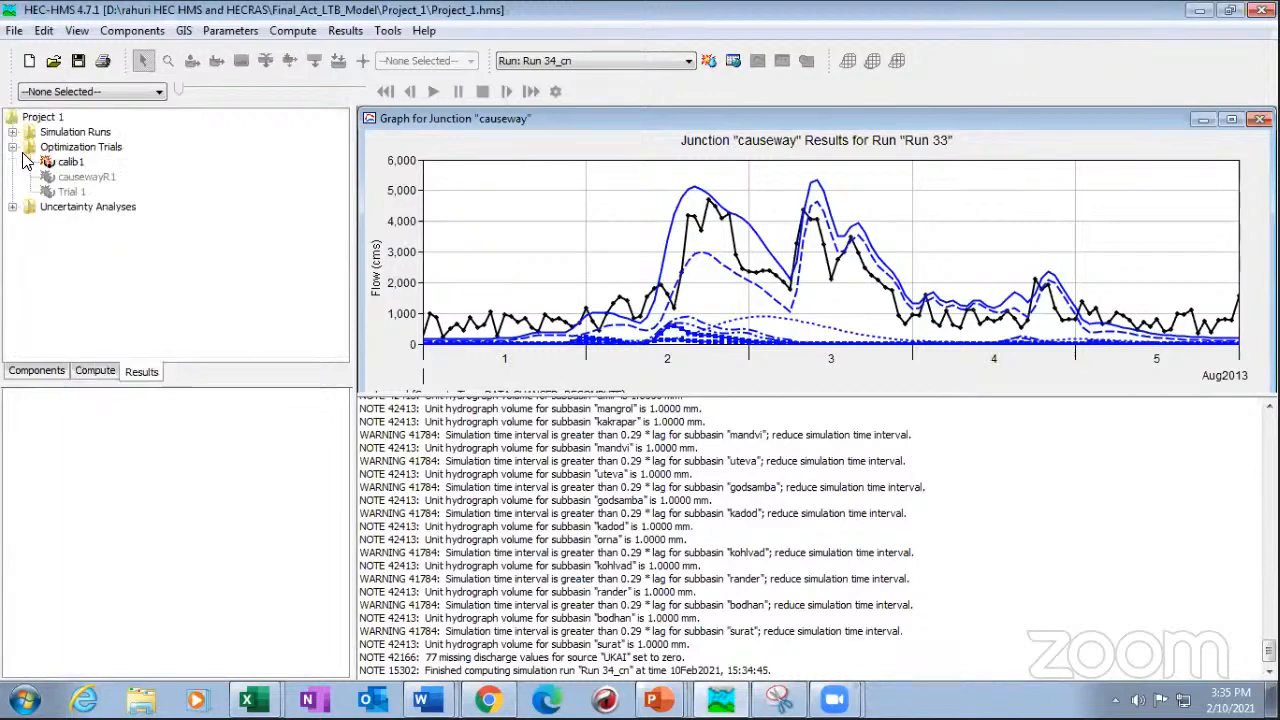
double_click(73, 165)
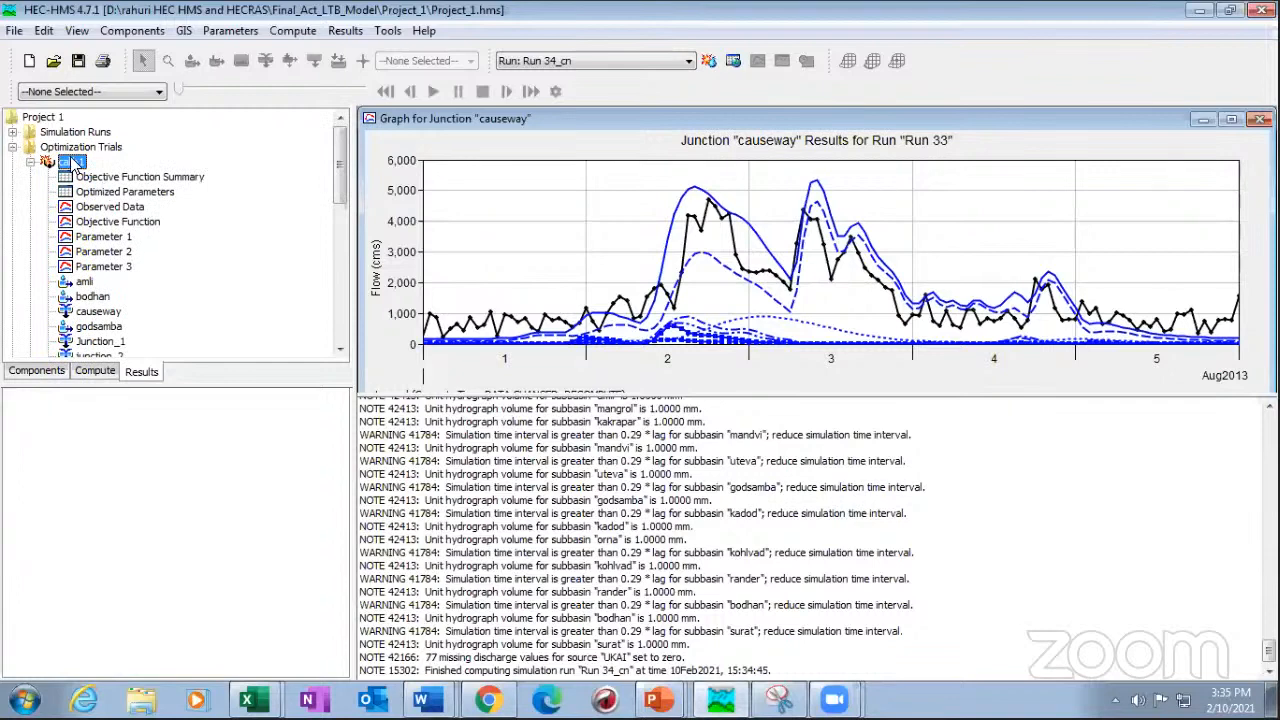
left_click(165, 177)
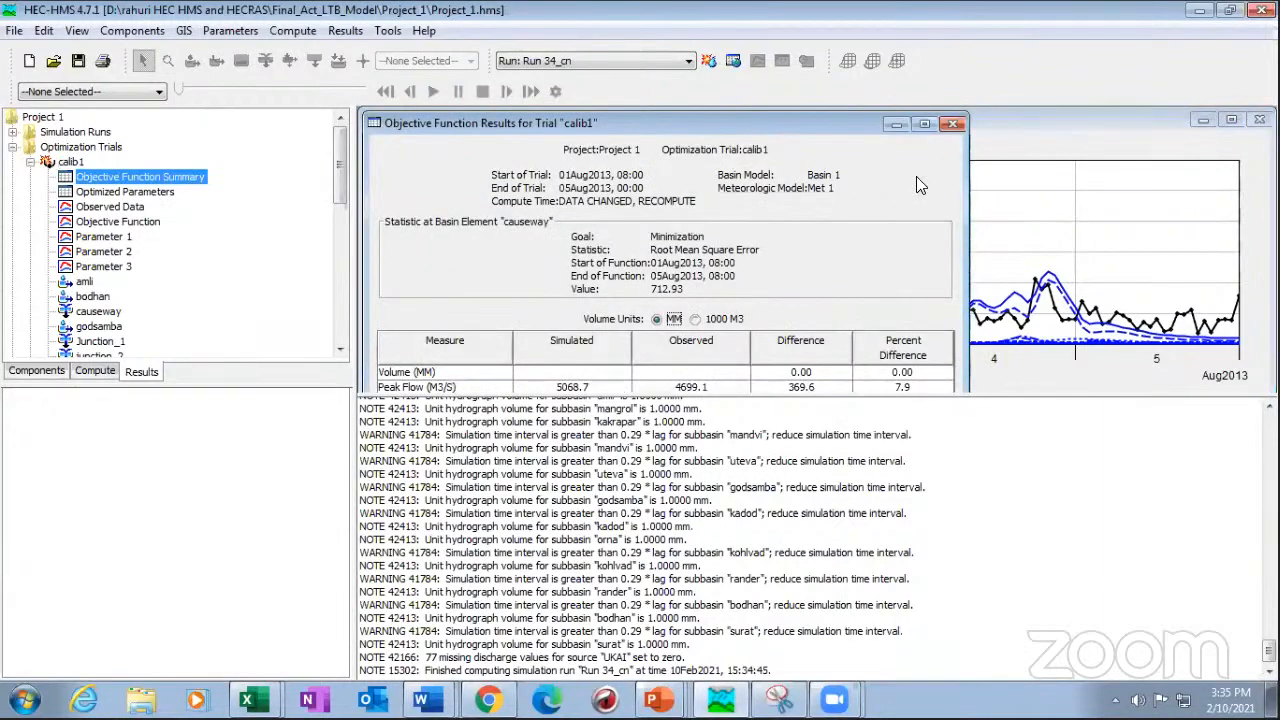
double_click(836, 128)
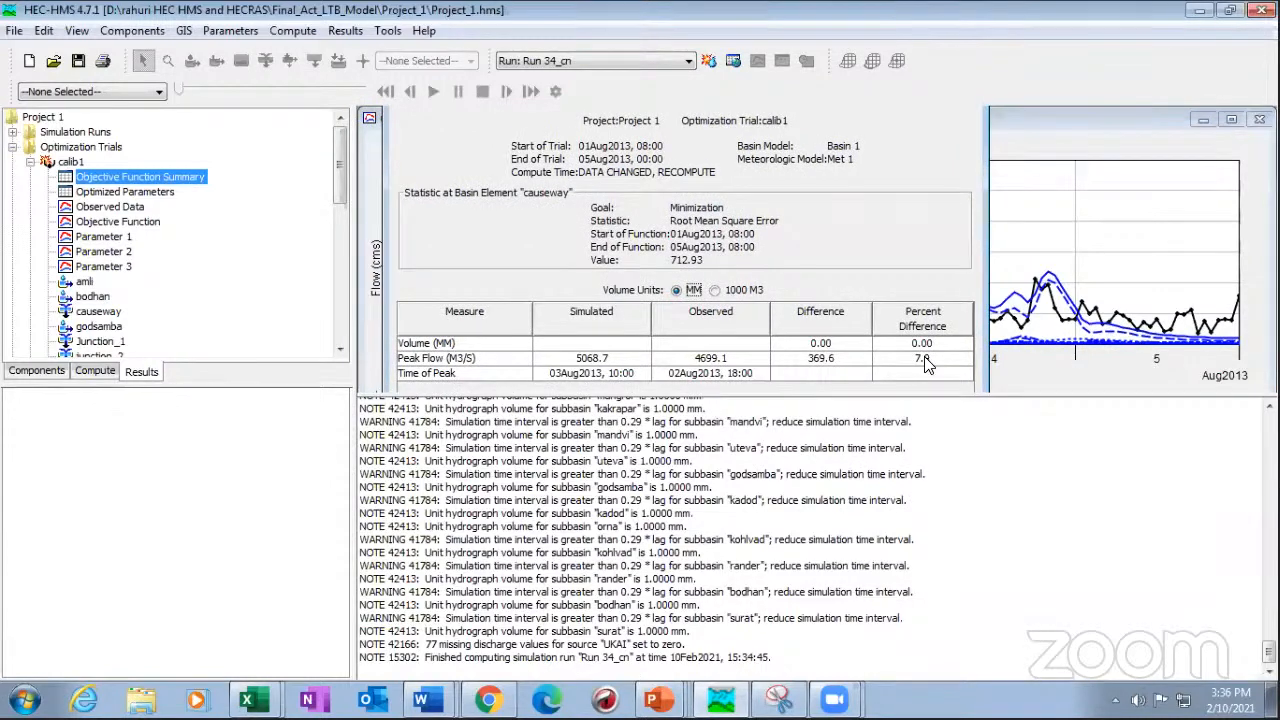
left_click(925, 364)
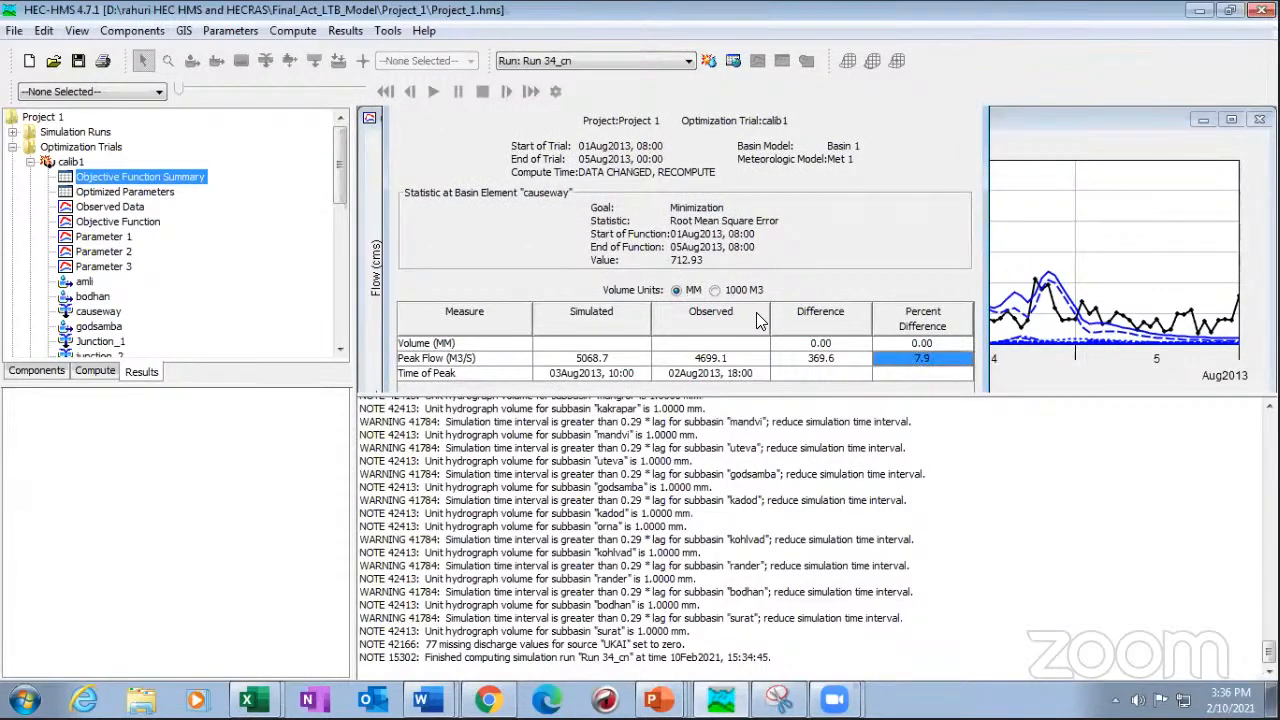
- Compare the initial and optimized values of amli, mangrol and kakrapar in calib1's Optimized Parameters table, and close it
left_click(145, 196)
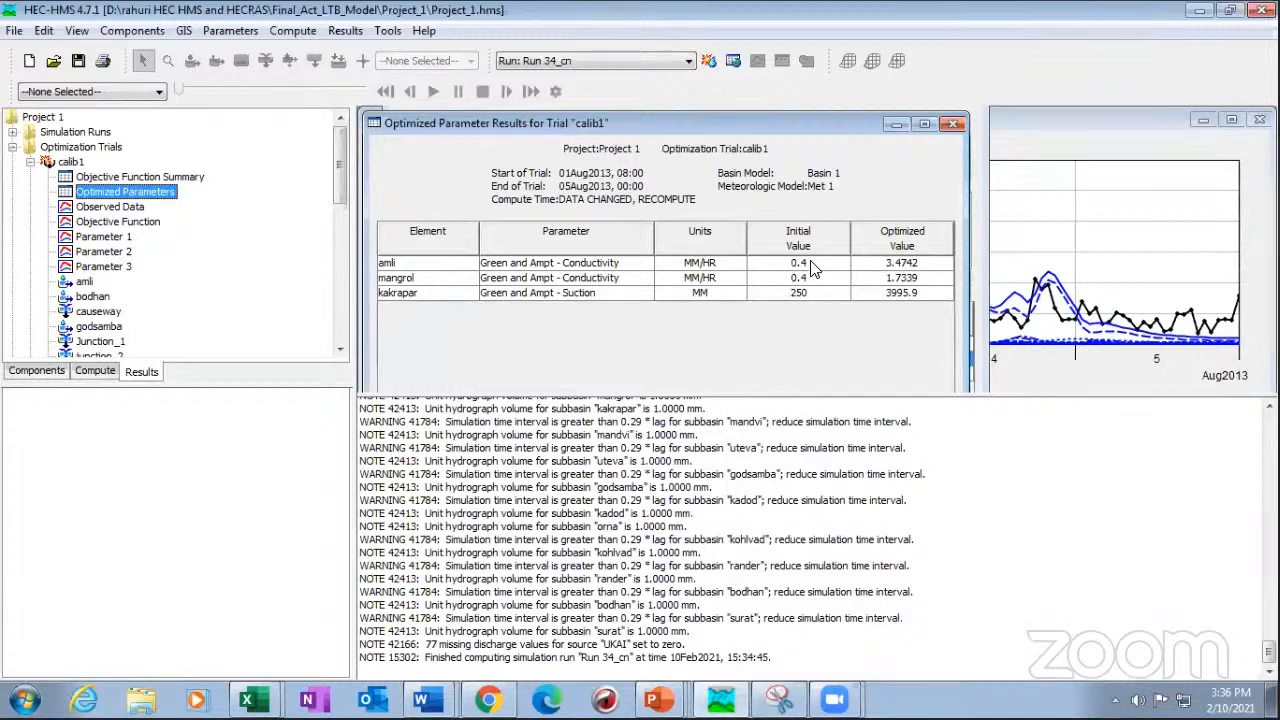
left_click(812, 266)
left_click(886, 266)
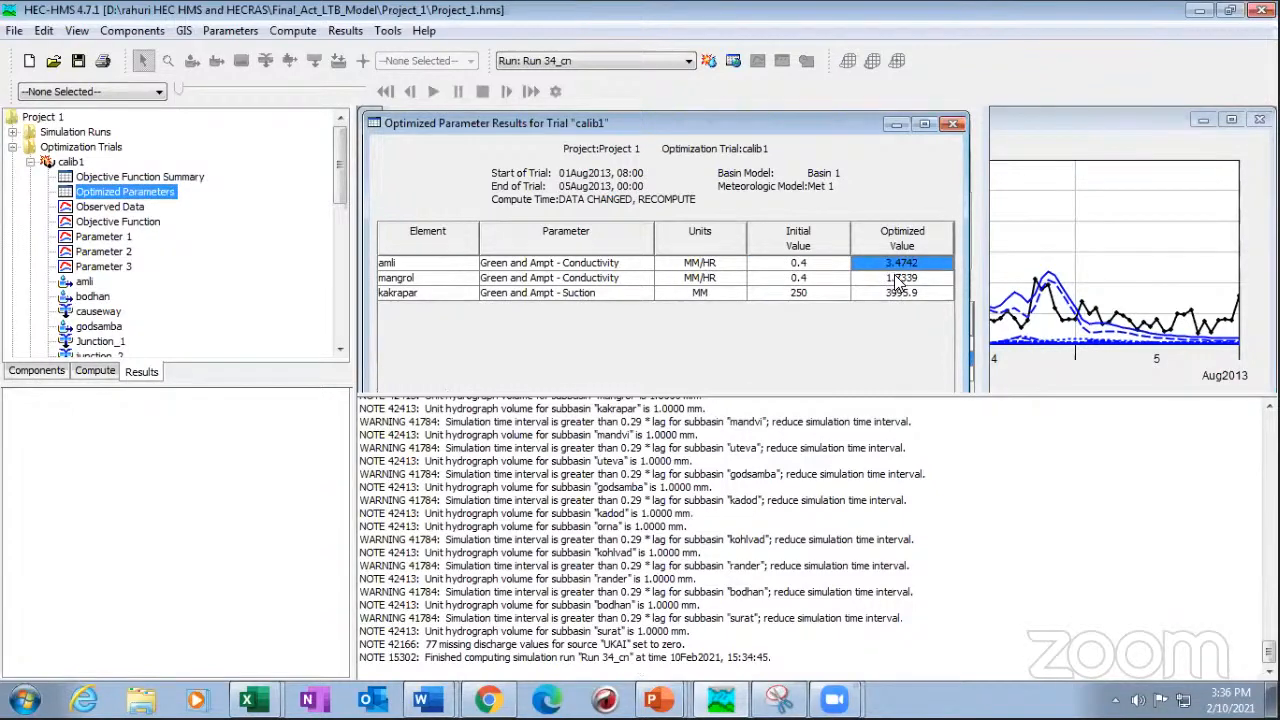
left_click(835, 280)
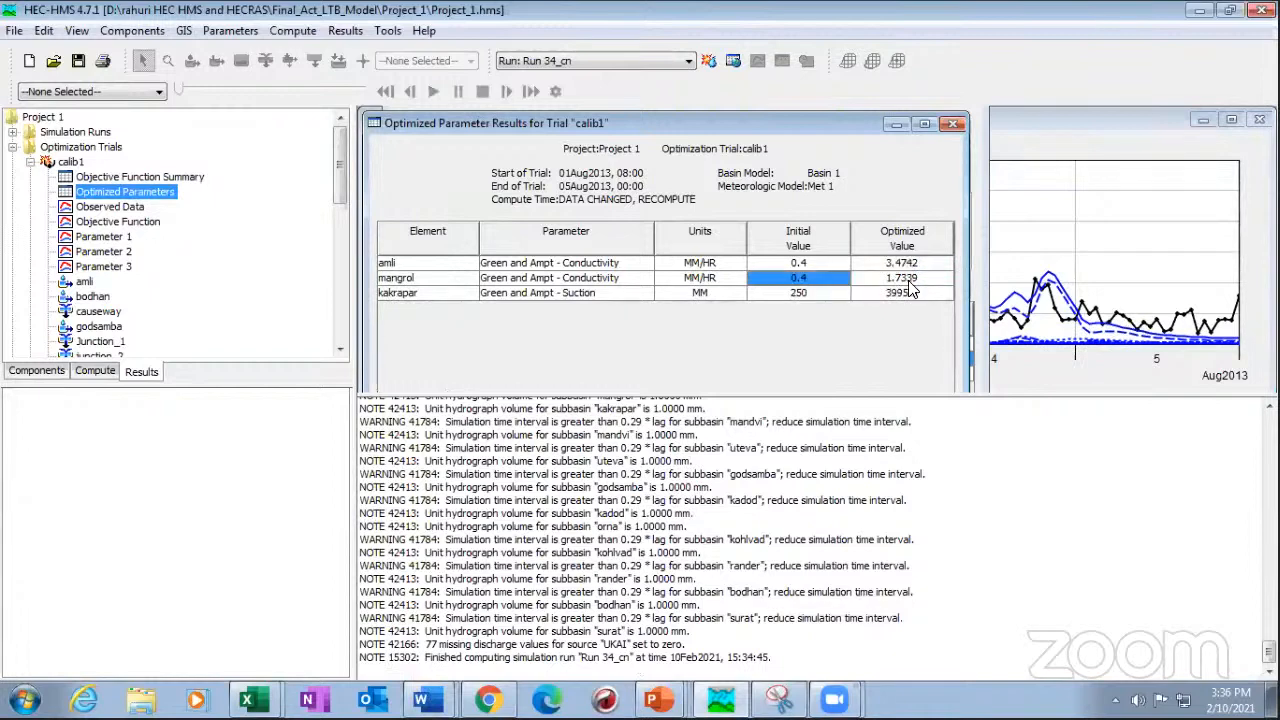
left_click(806, 298)
left_click(896, 291)
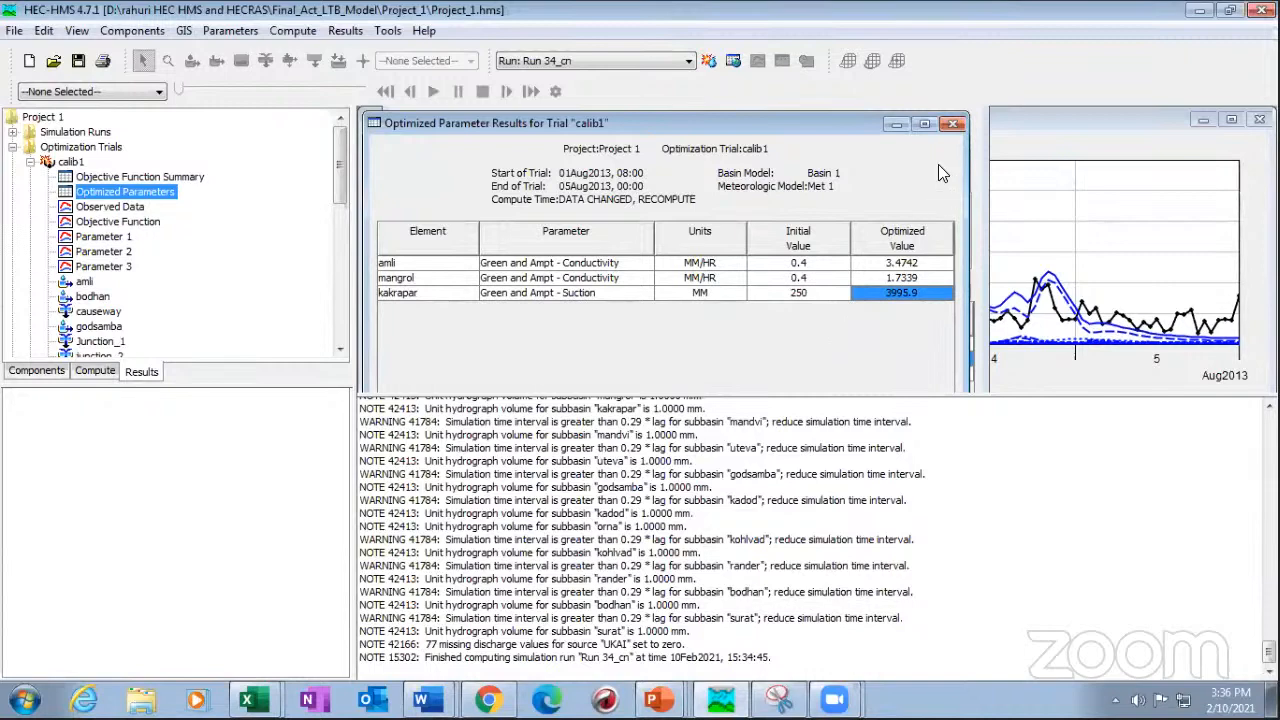
left_click(952, 123)
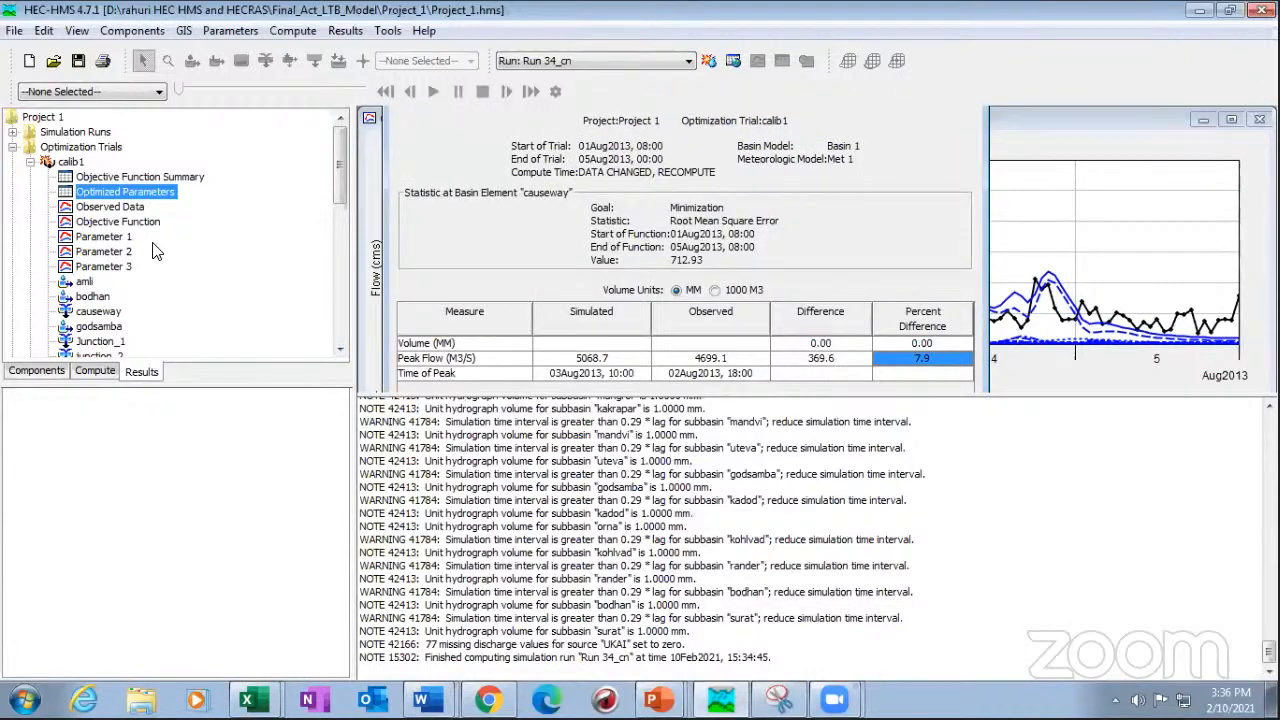
- Set the maximum lag time of calib1's Parameter 1 to 500 minutes
left_click(88, 373)
left_click(104, 262)
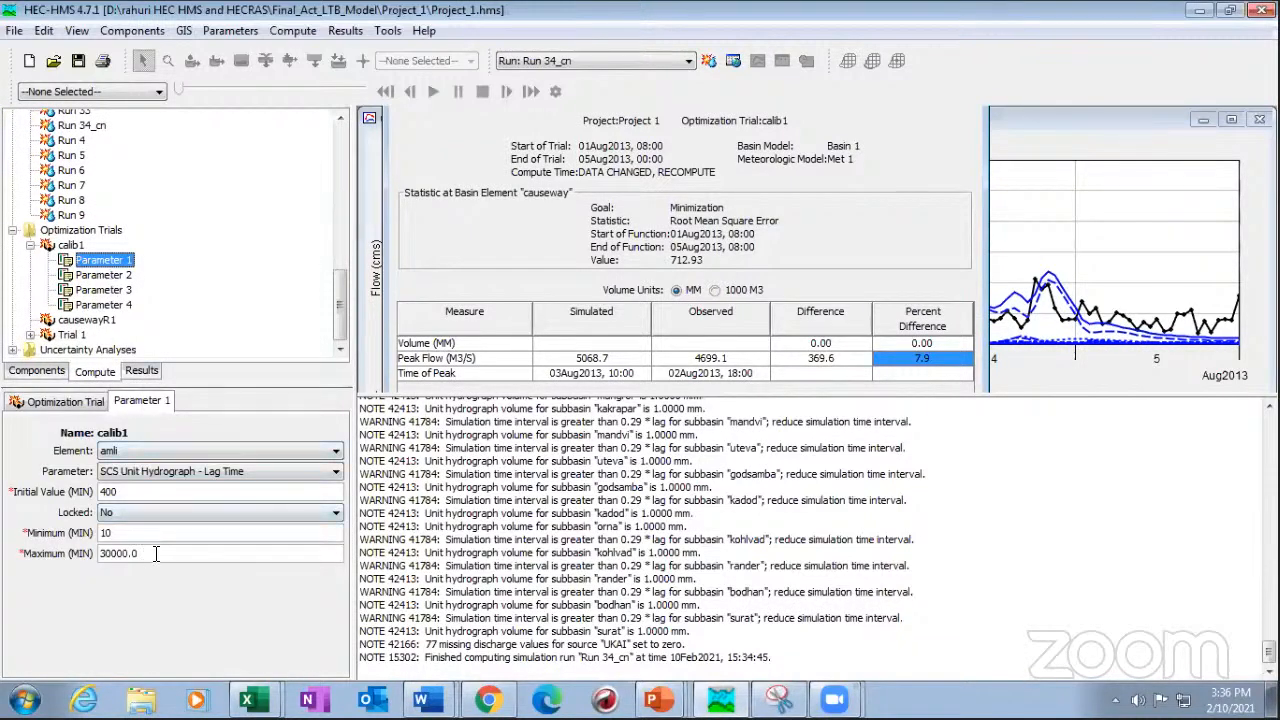
double_click(104, 553)
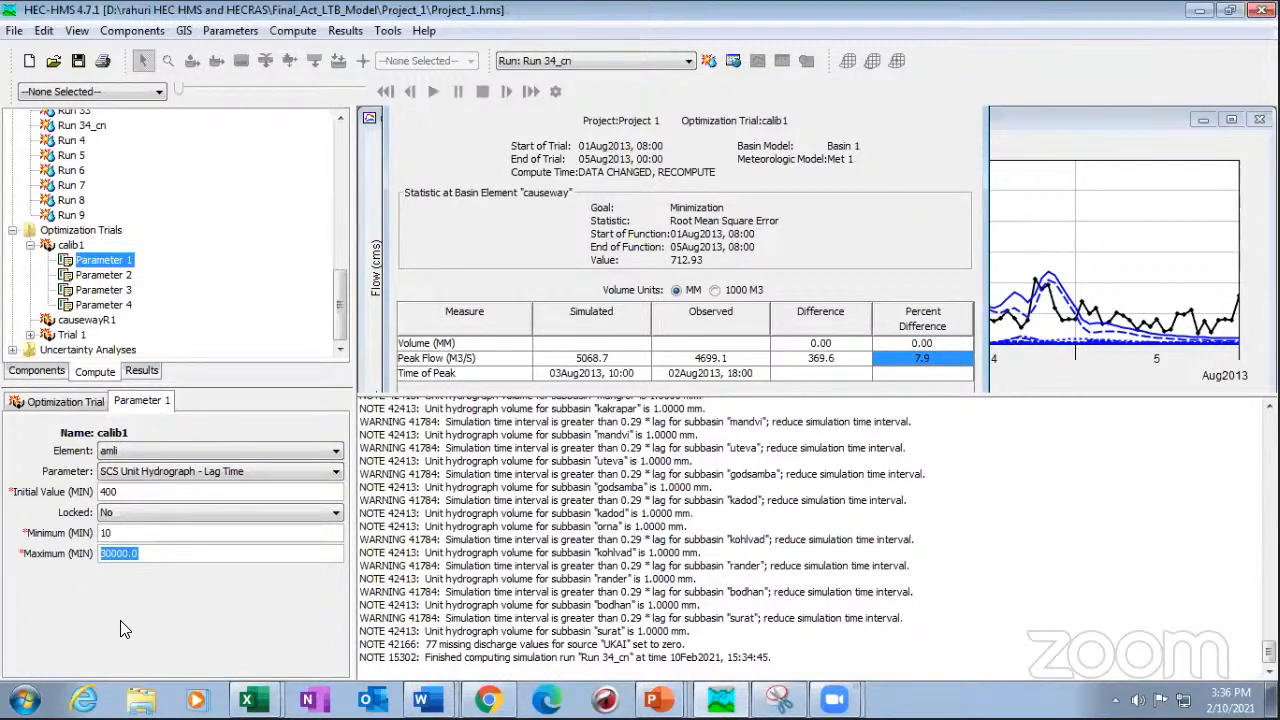
type("500")
left_click(129, 537)
- Bring the Run 33 graph for junction causeway in front of the objective function results, keeping the program window maximized
left_click(1230, 10)
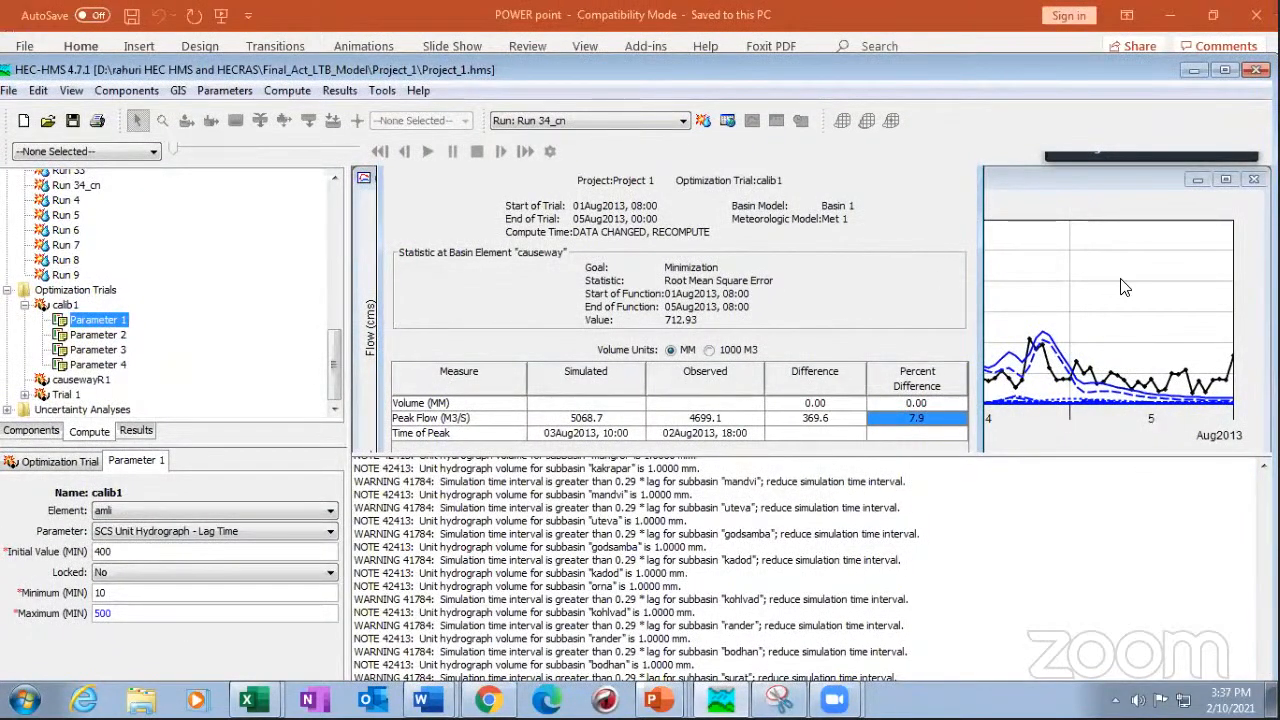
double_click(996, 182)
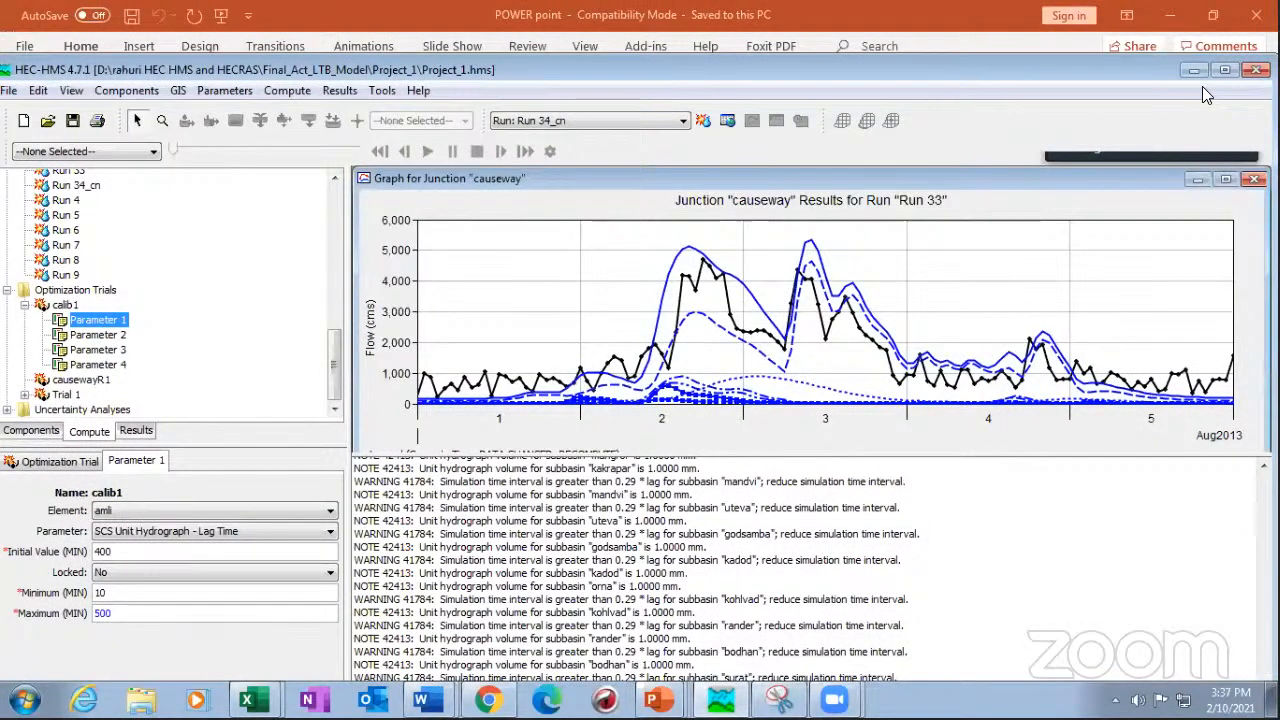
left_click(1225, 70)
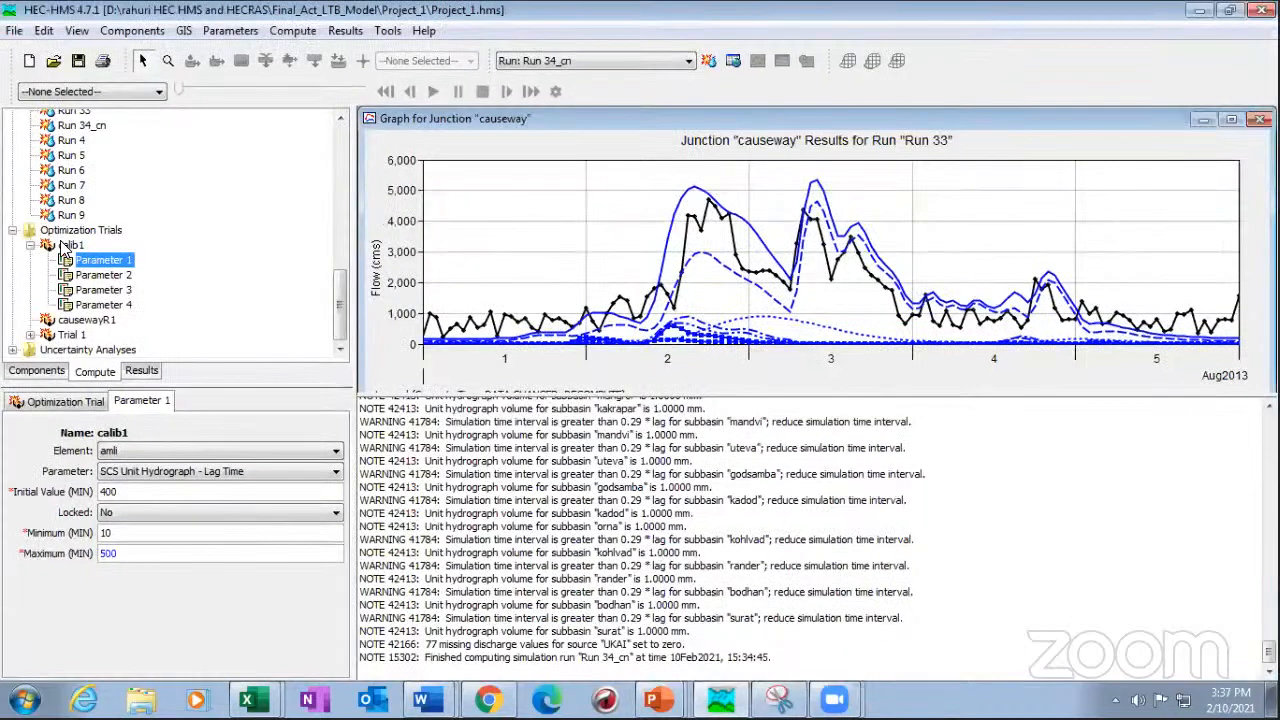
- Review the settings of optimization trial calib1 and its Parameters 1 and 2, and collapse the trial's parameter list
left_click(68, 245)
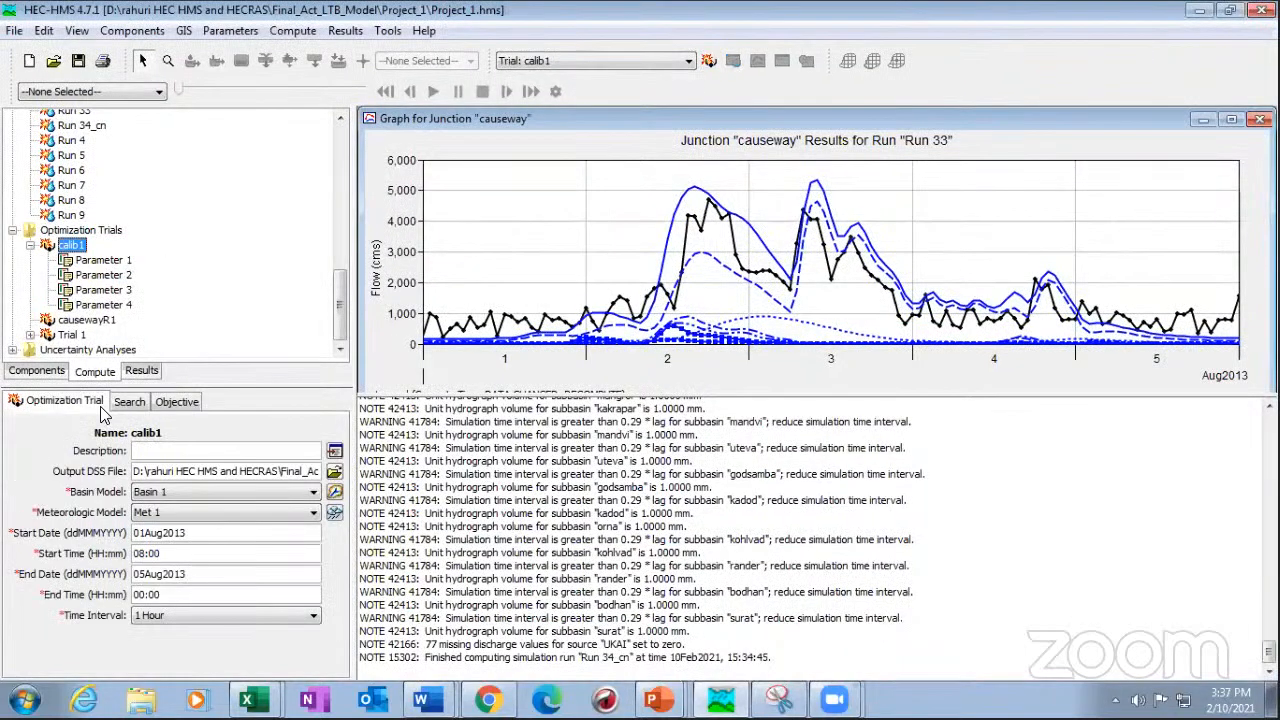
left_click(90, 261)
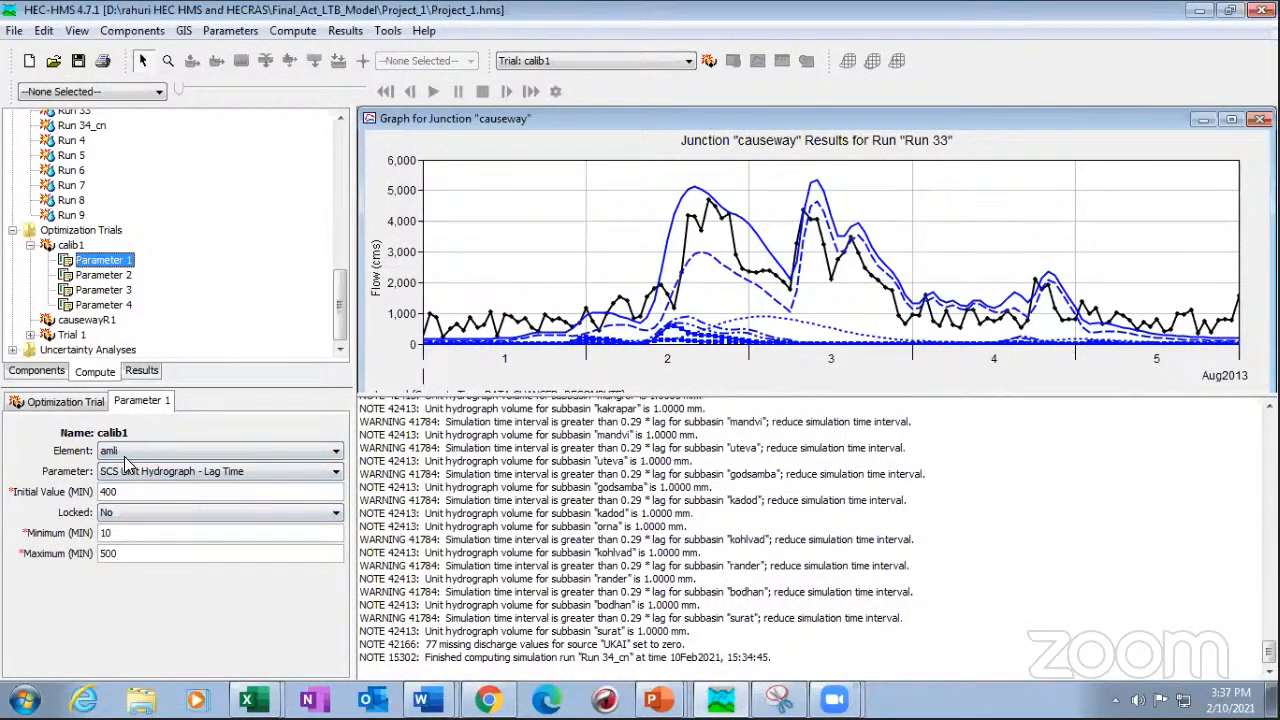
key("Down")
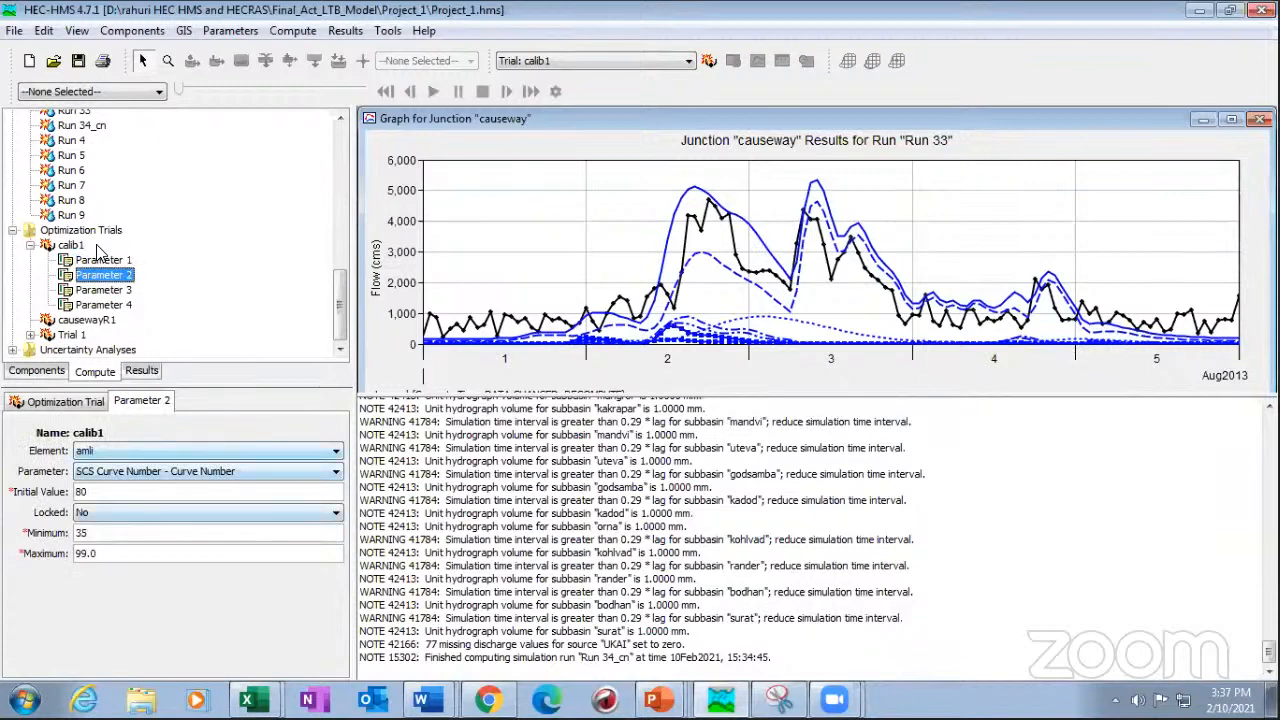
key("Left")
key("Left")
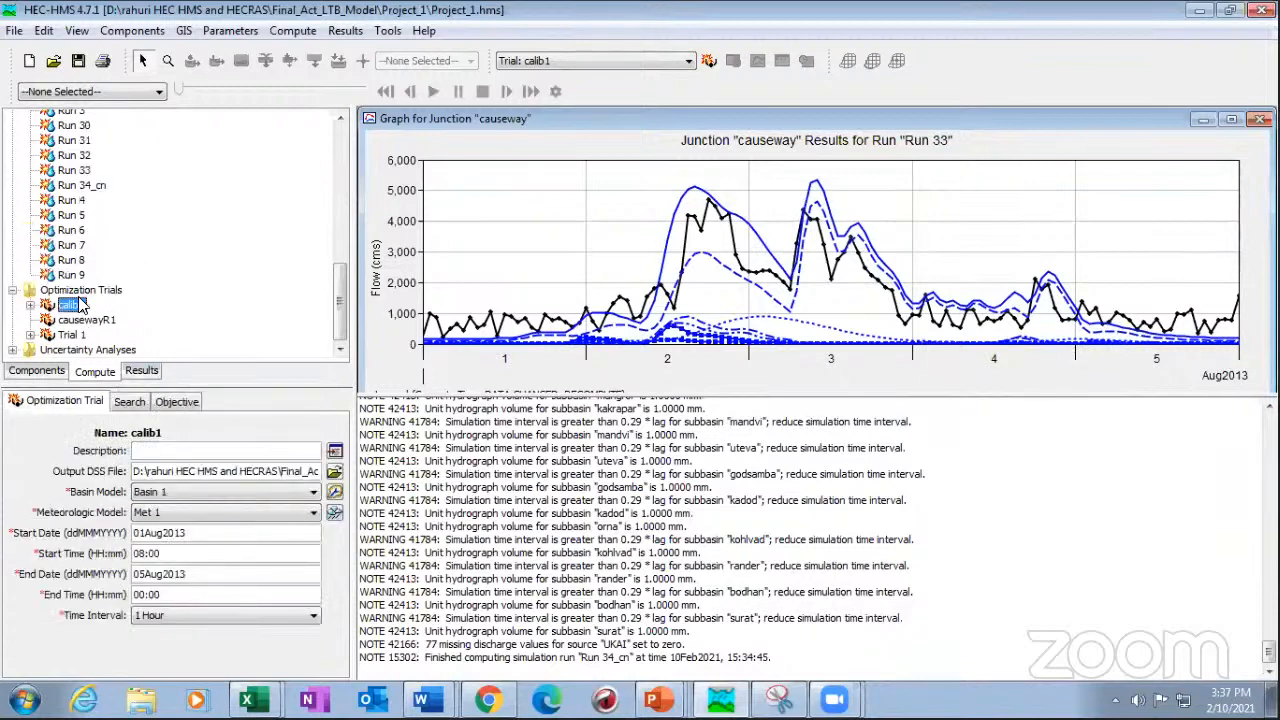
- Compute optimization trial calib1 and show its results list
right_click(72, 304)
left_click(110, 313)
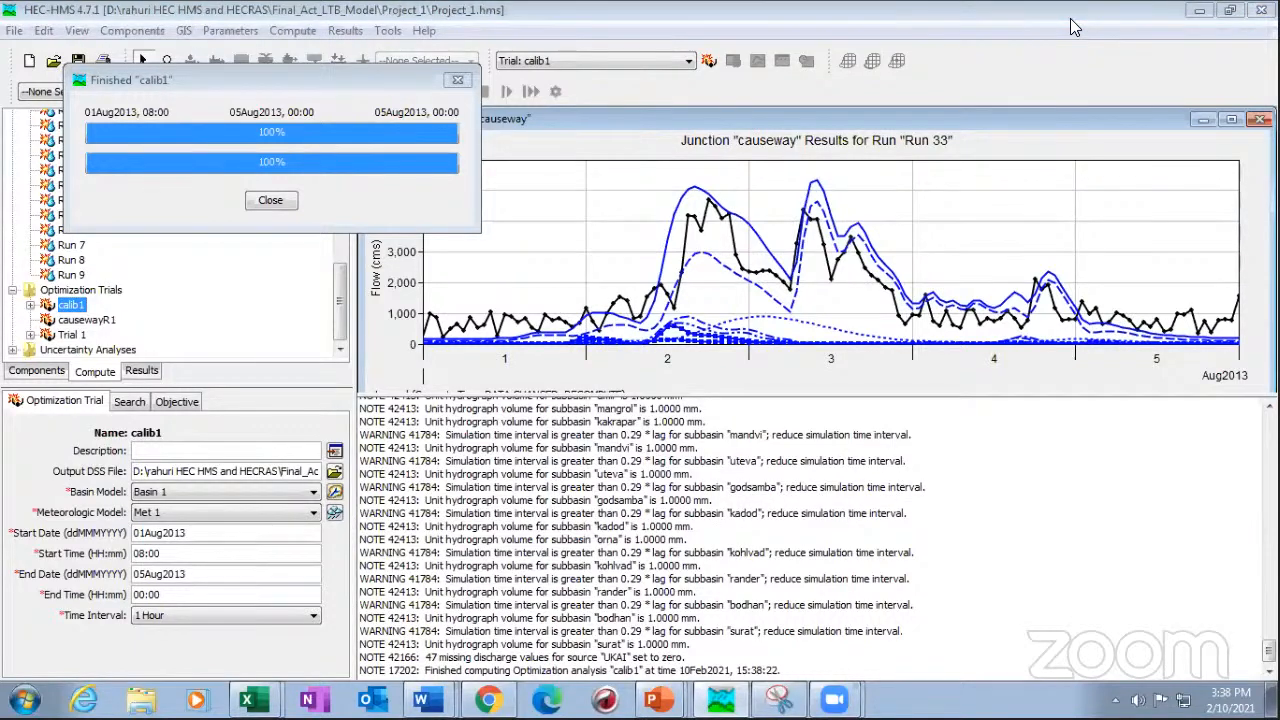
left_click(289, 202)
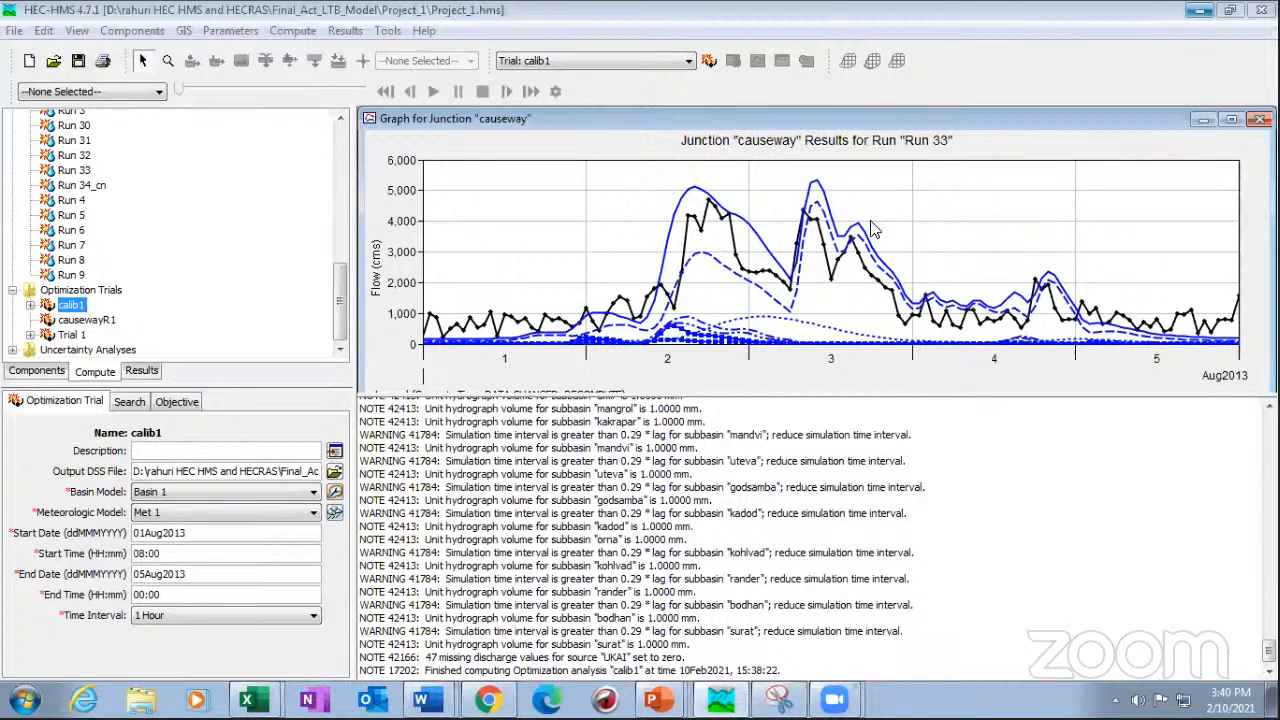
left_click(141, 371)
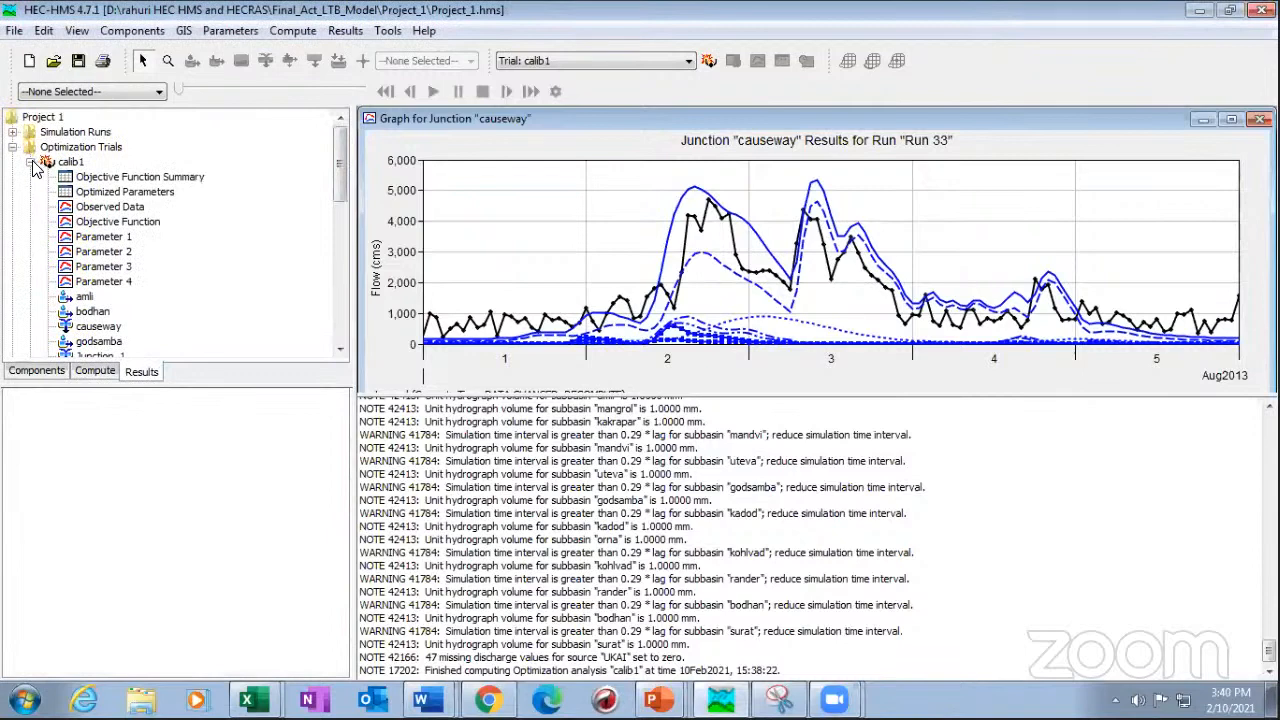
- Open the objective function summary and the optimized parameters table of optimization trial calib1
left_click(127, 179)
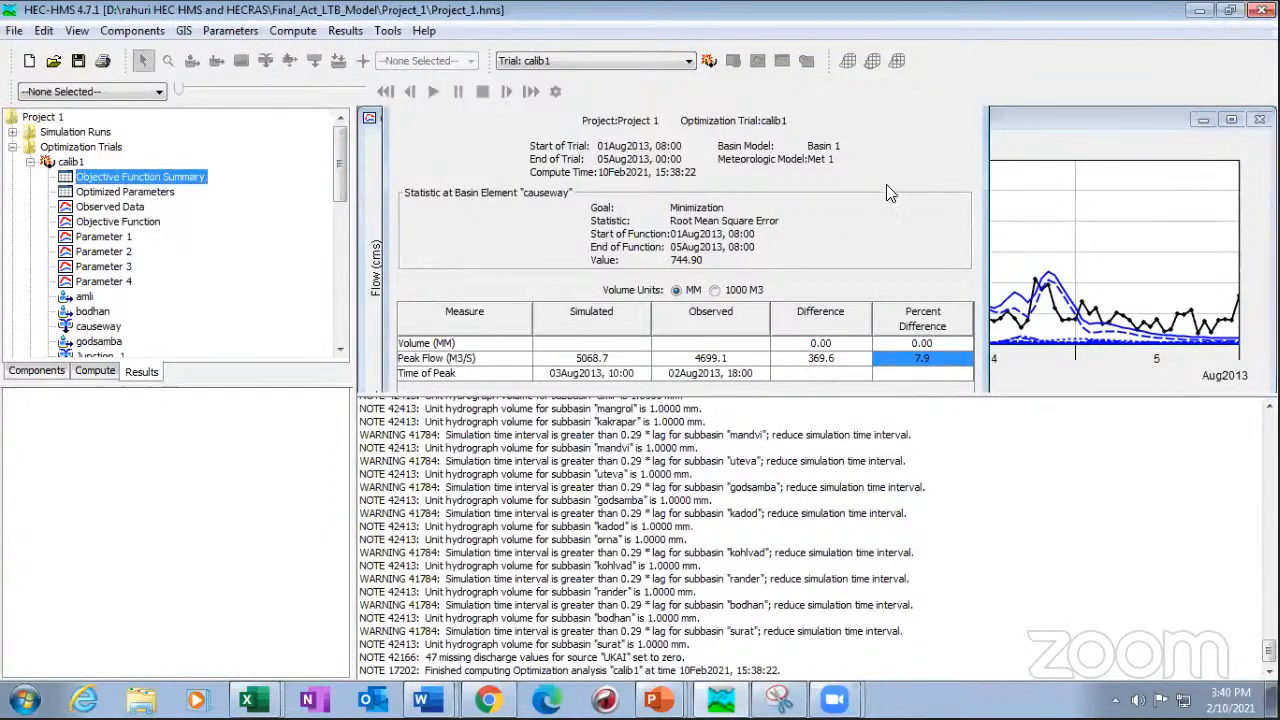
left_click(144, 189)
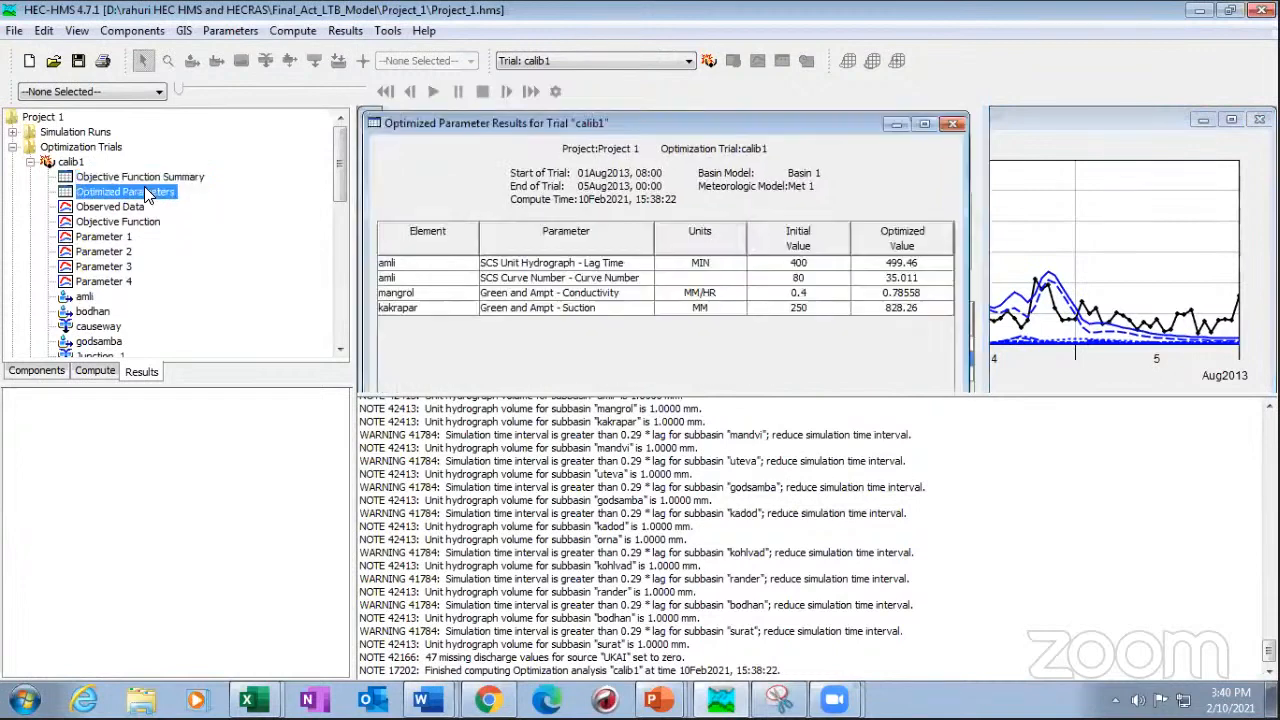
- Put away the Run 33 causeway graph and maximize calib1's observed data graph to compare simulated outflow with observed flow
left_click(126, 210)
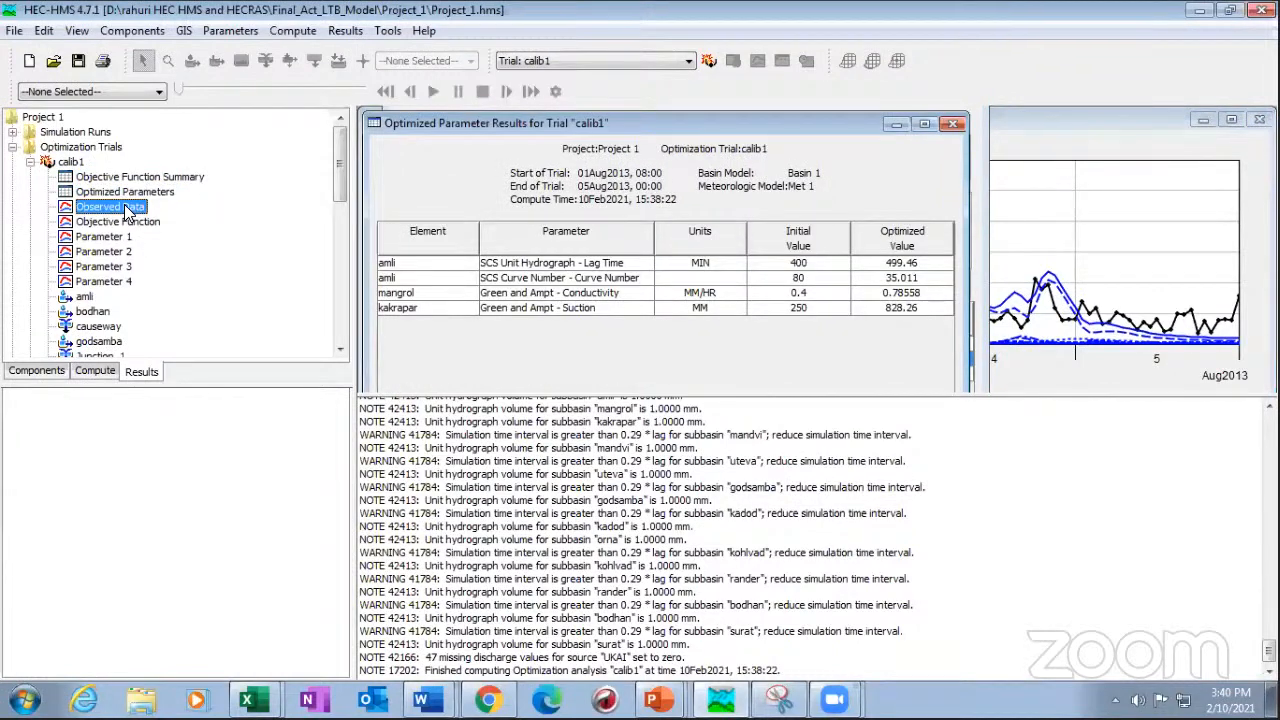
left_click(1143, 271)
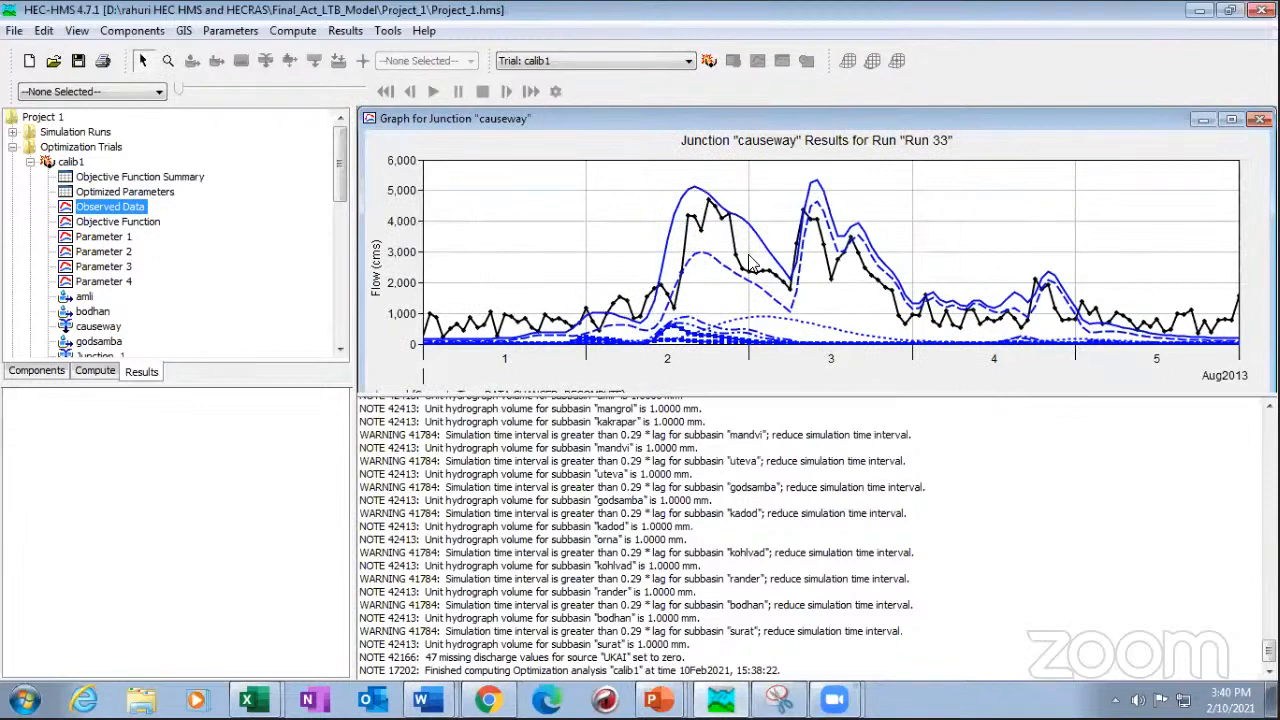
left_click(104, 211)
left_click(1208, 117)
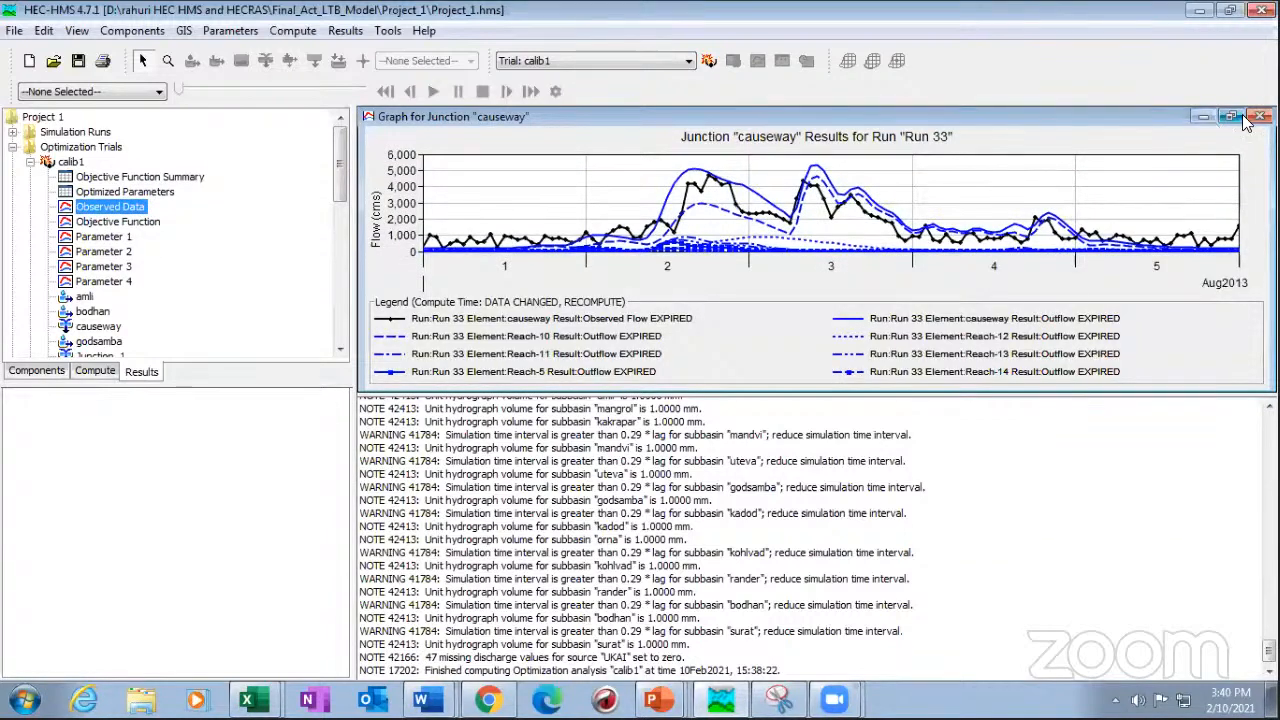
left_click(1218, 118)
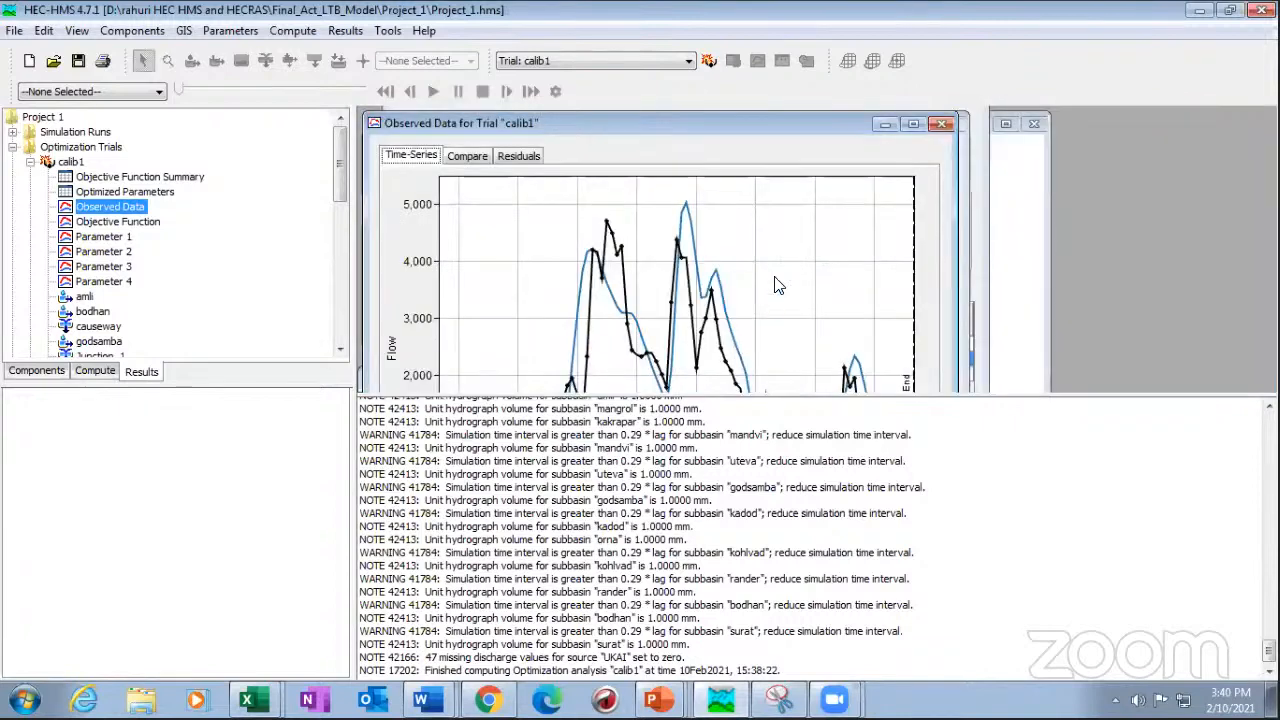
left_click(906, 124)
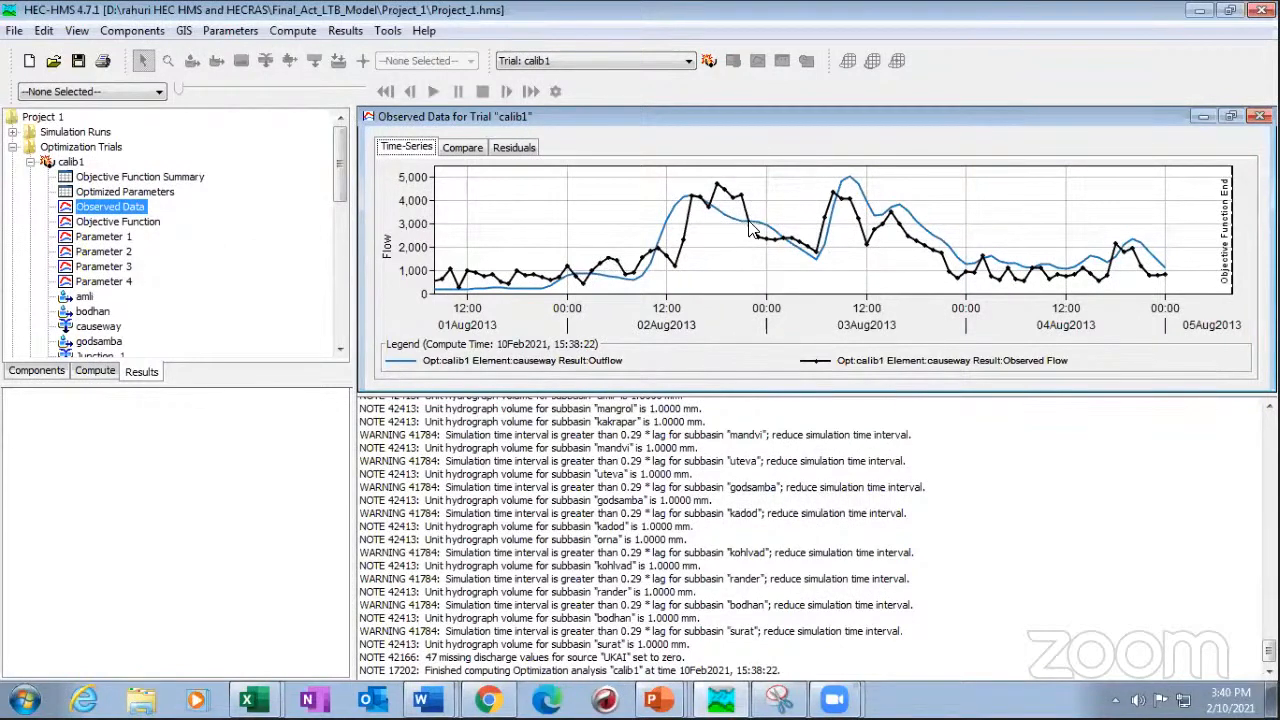
mouse_move(735, 225)
- Maximize calib1's optimized parameters table and compare the initial and optimized values of amli's curve number and lag time
left_click(140, 222)
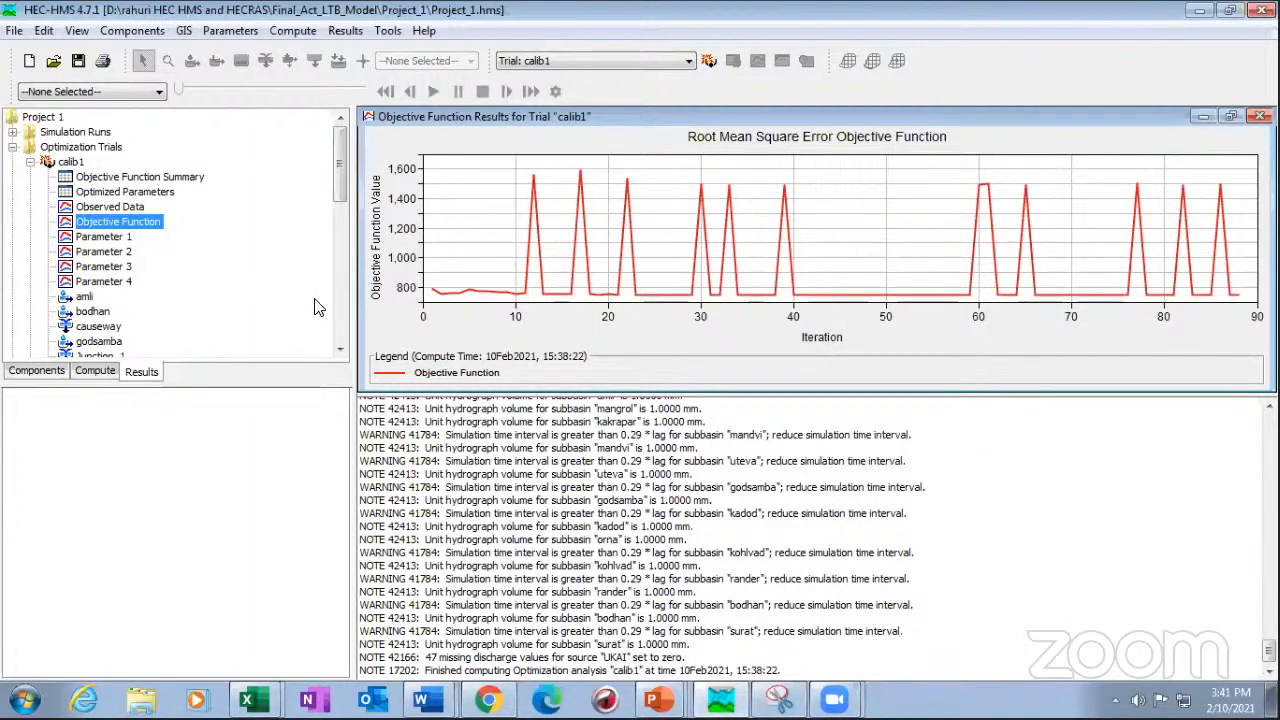
left_click(148, 193)
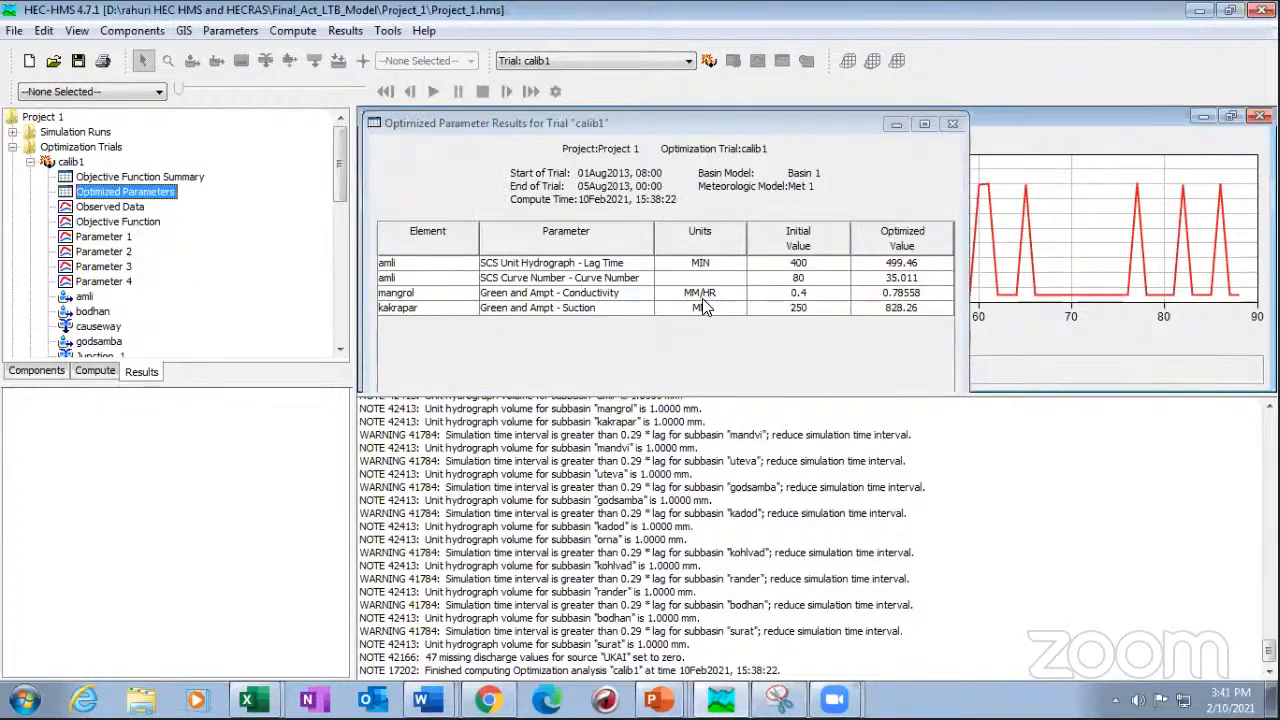
left_click(597, 277)
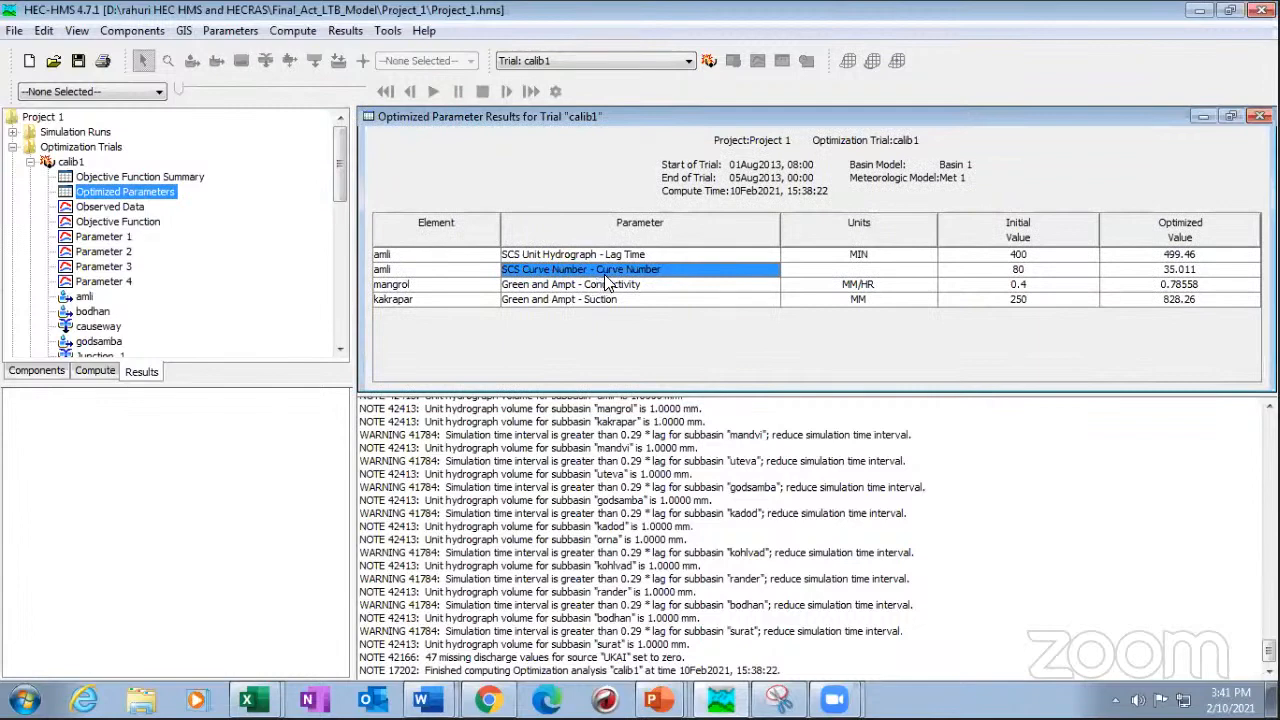
left_click(1043, 271)
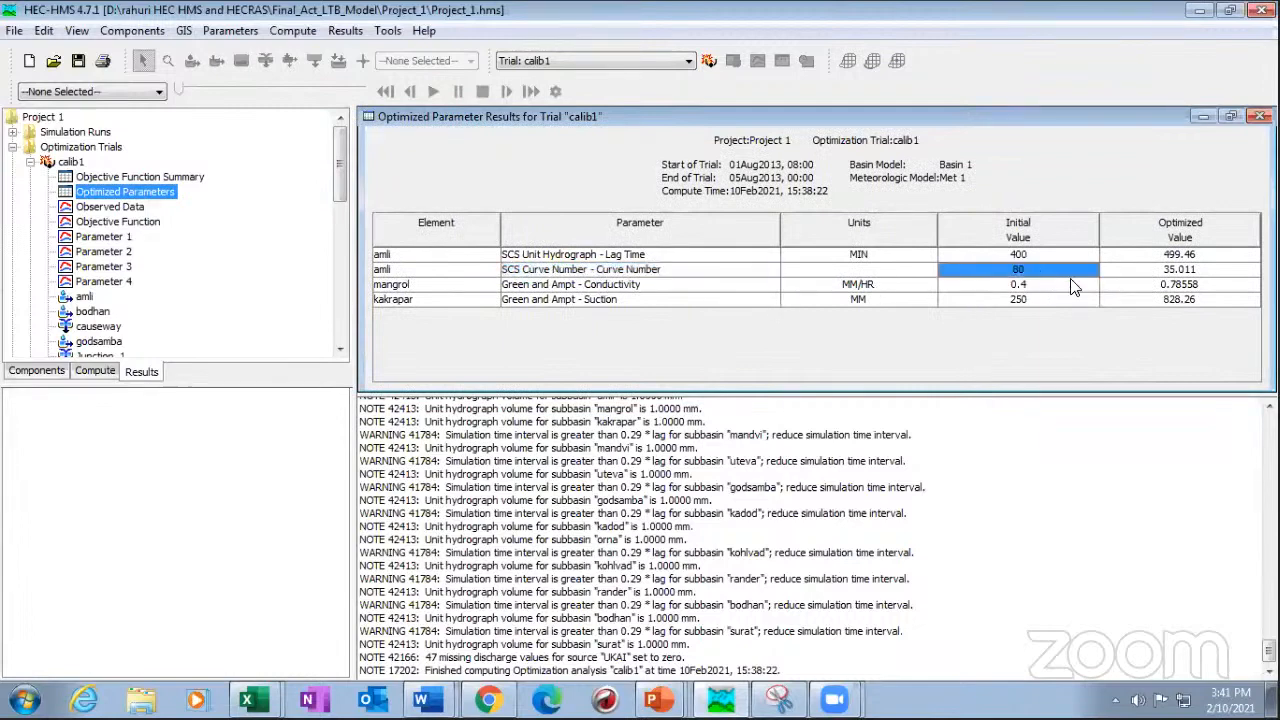
left_click(1182, 270)
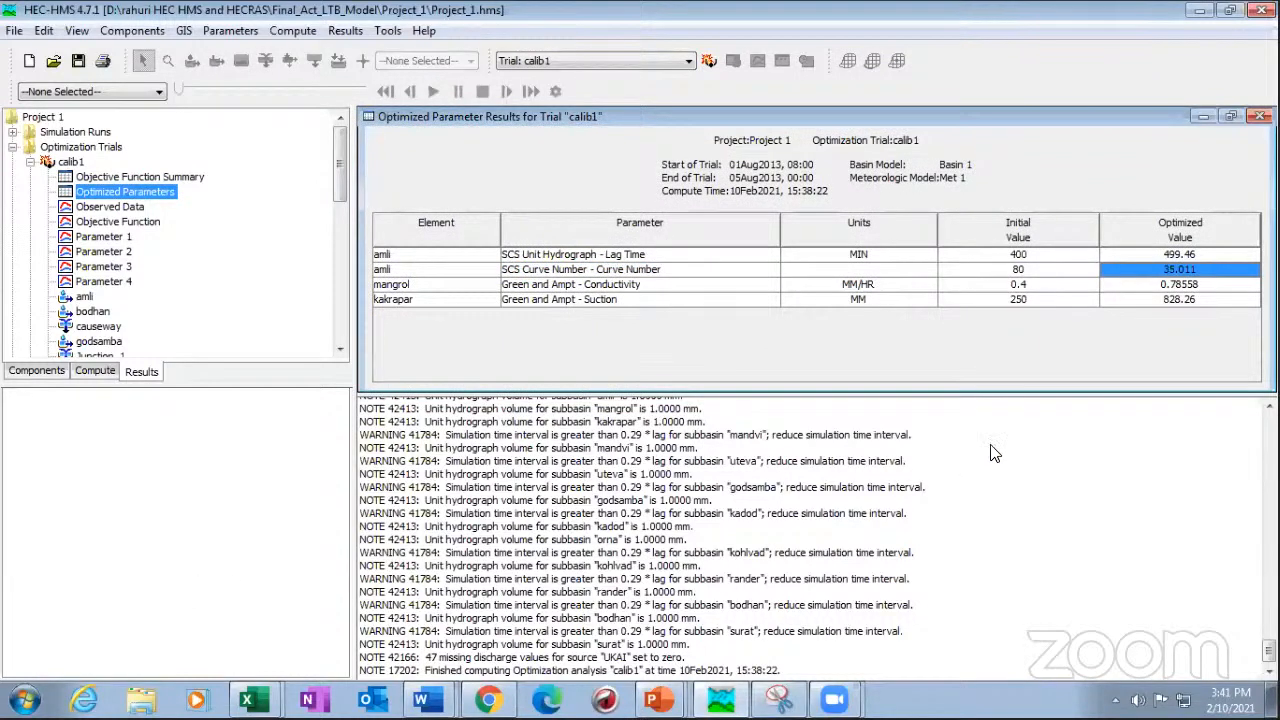
left_click(1025, 255)
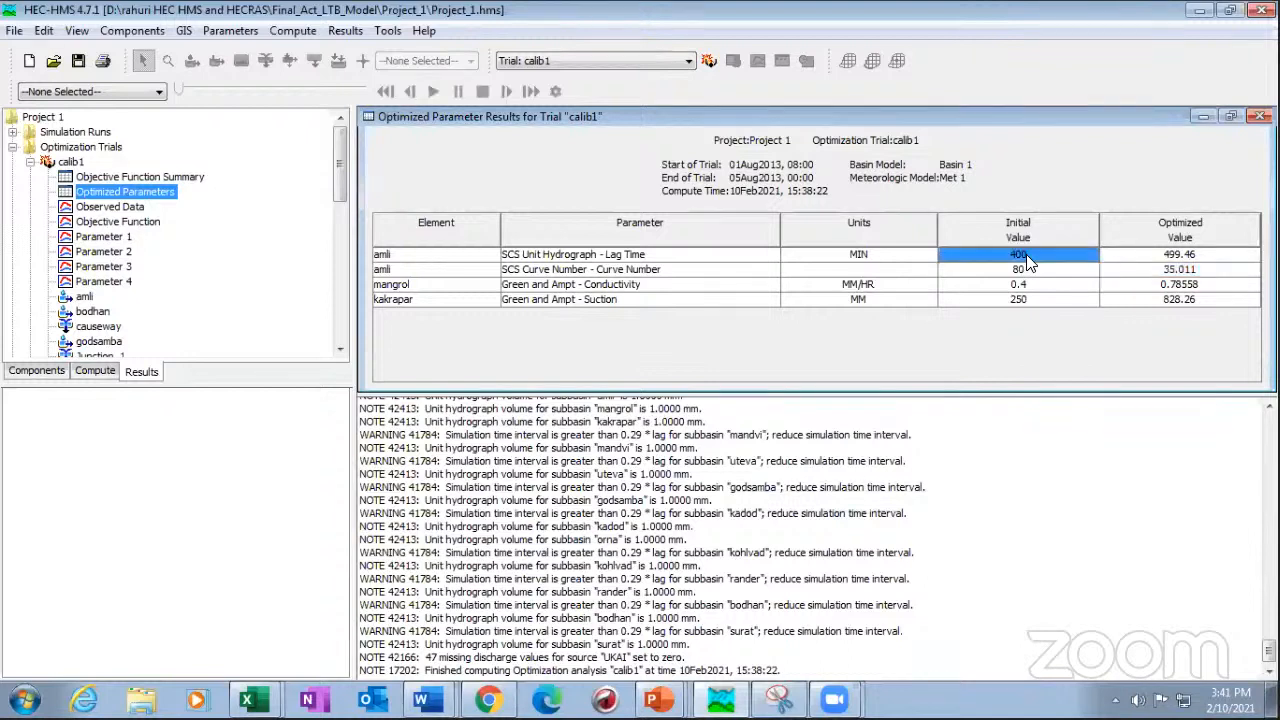
left_click(1214, 258)
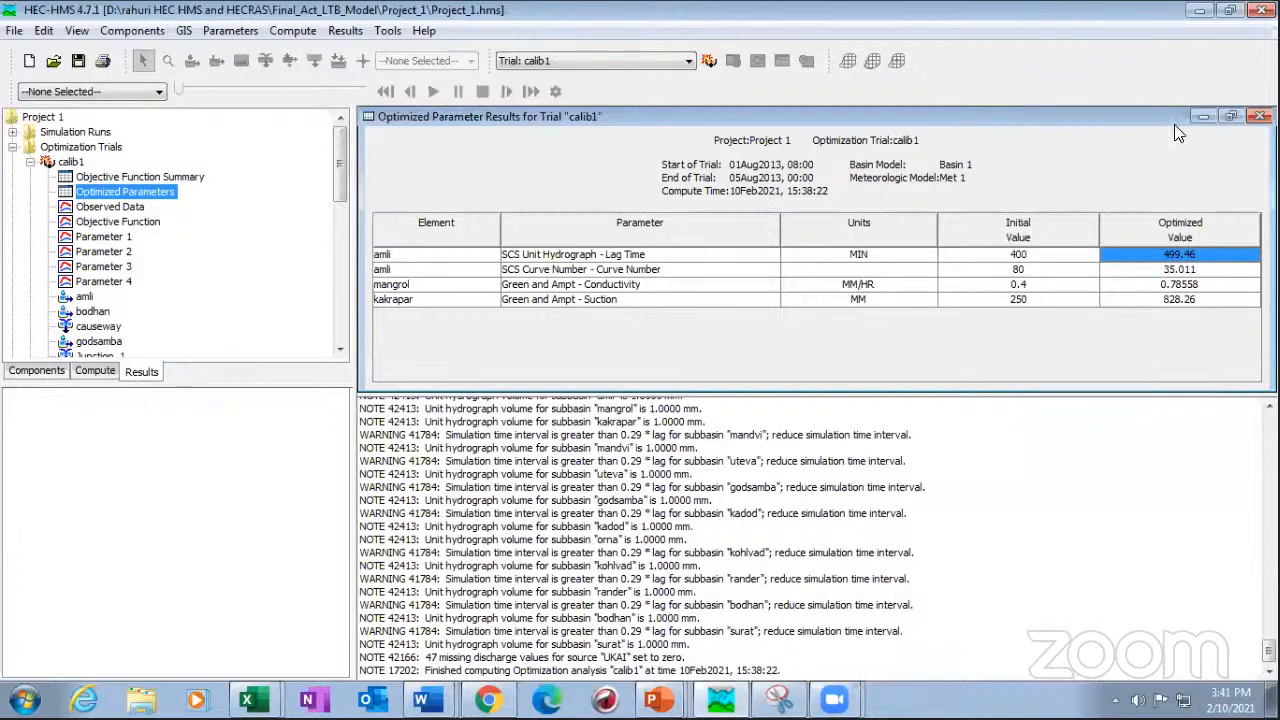
- Maximize calib1's root mean square error objective function graph and examine its value at the last iterations
left_click(126, 221)
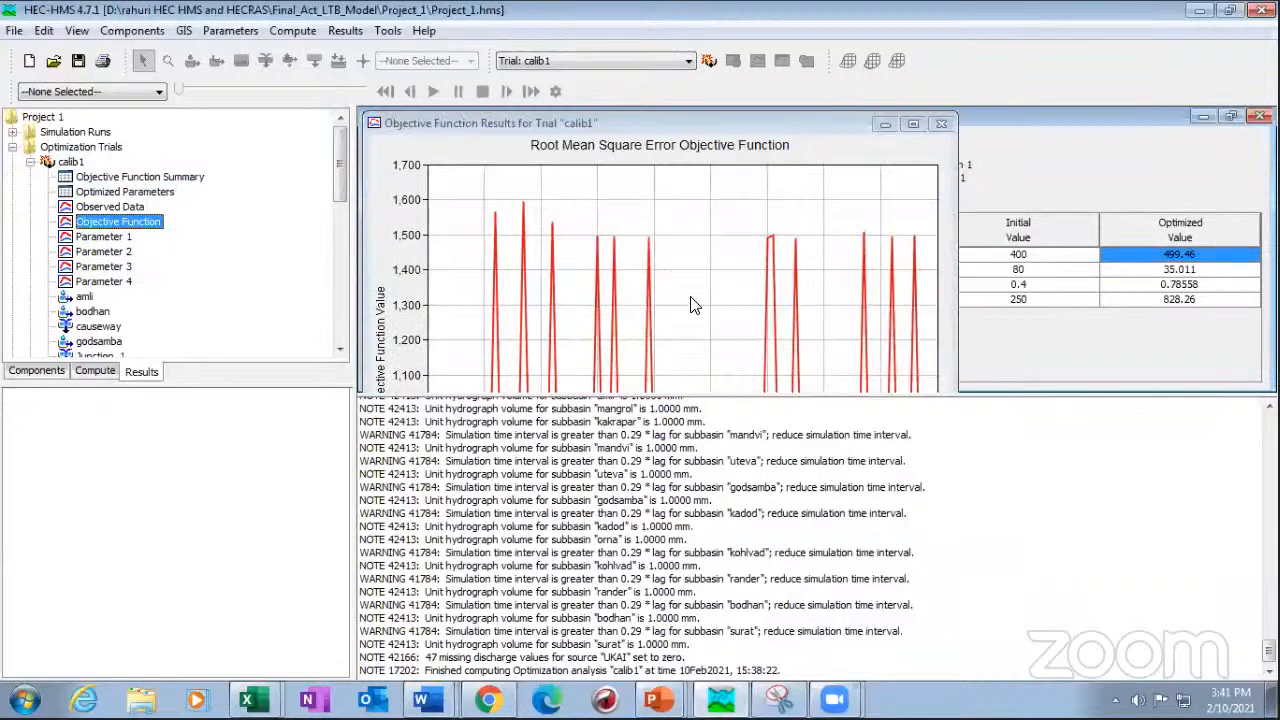
left_click(913, 123)
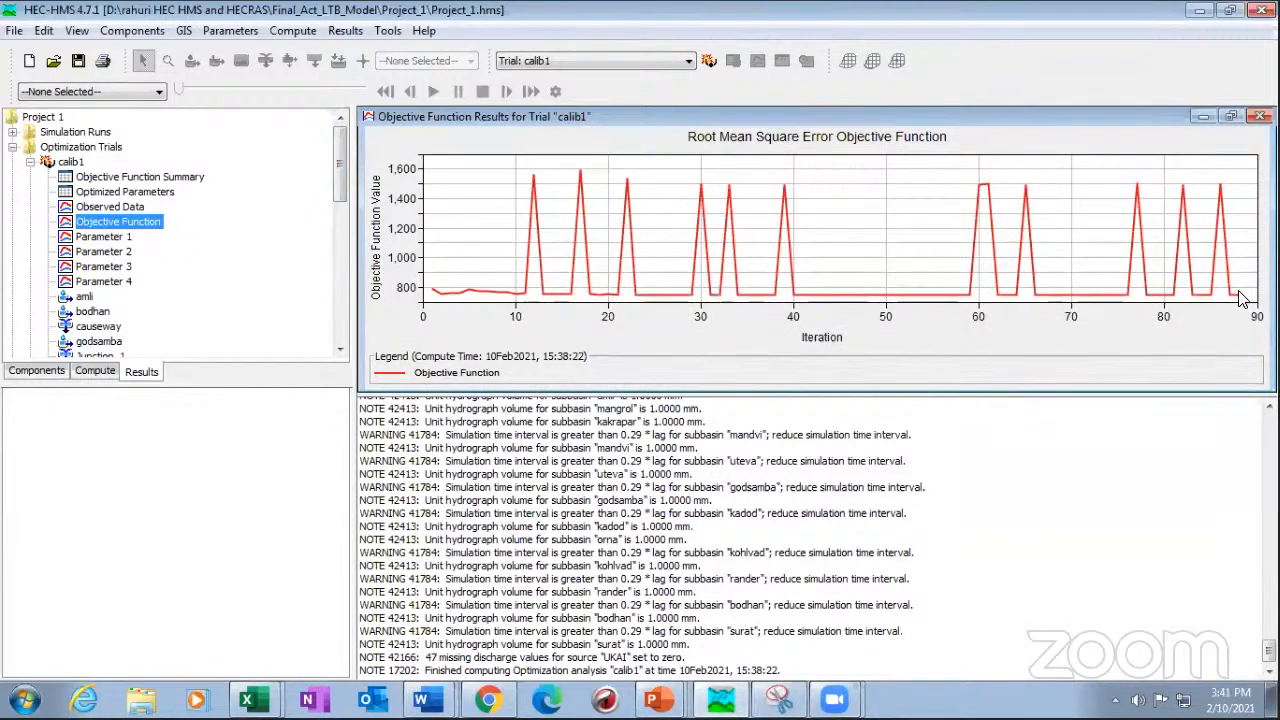
mouse_move(1240, 299)
- Examine calib1's iteration graphs for Parameters 1, 2, 3 and 4, checking where each value settles
left_click(108, 238)
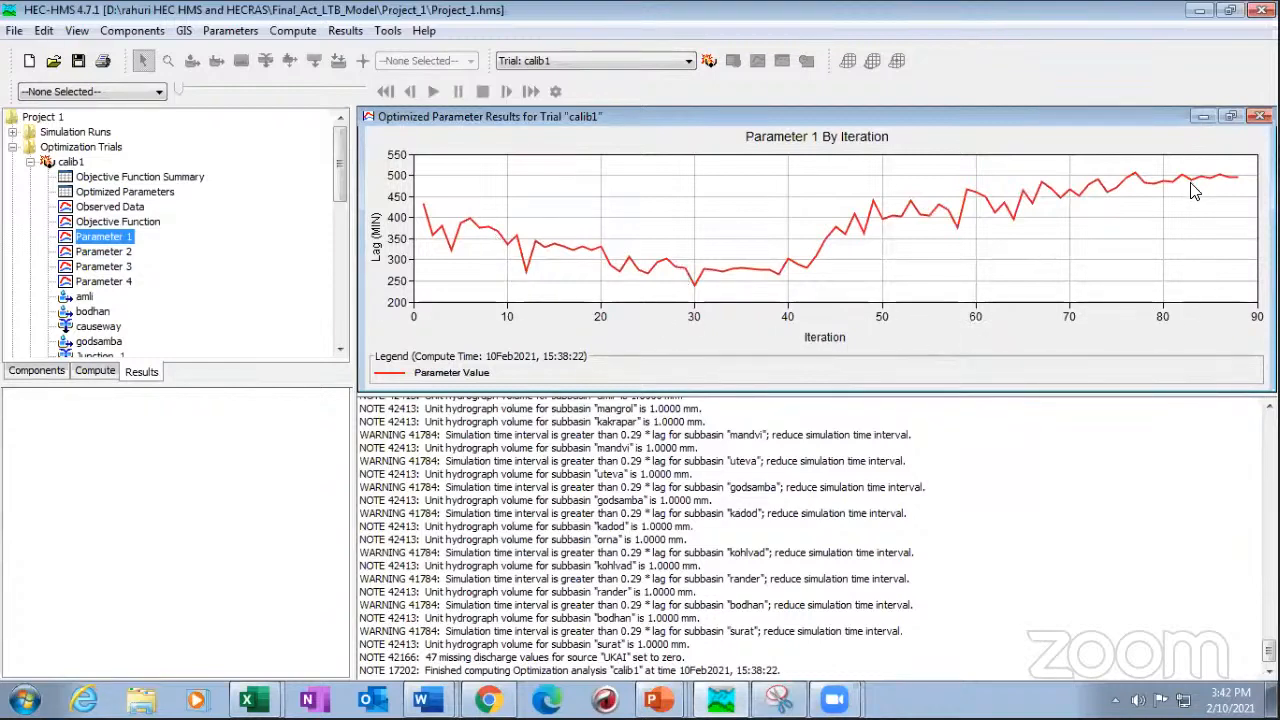
mouse_move(1200, 183)
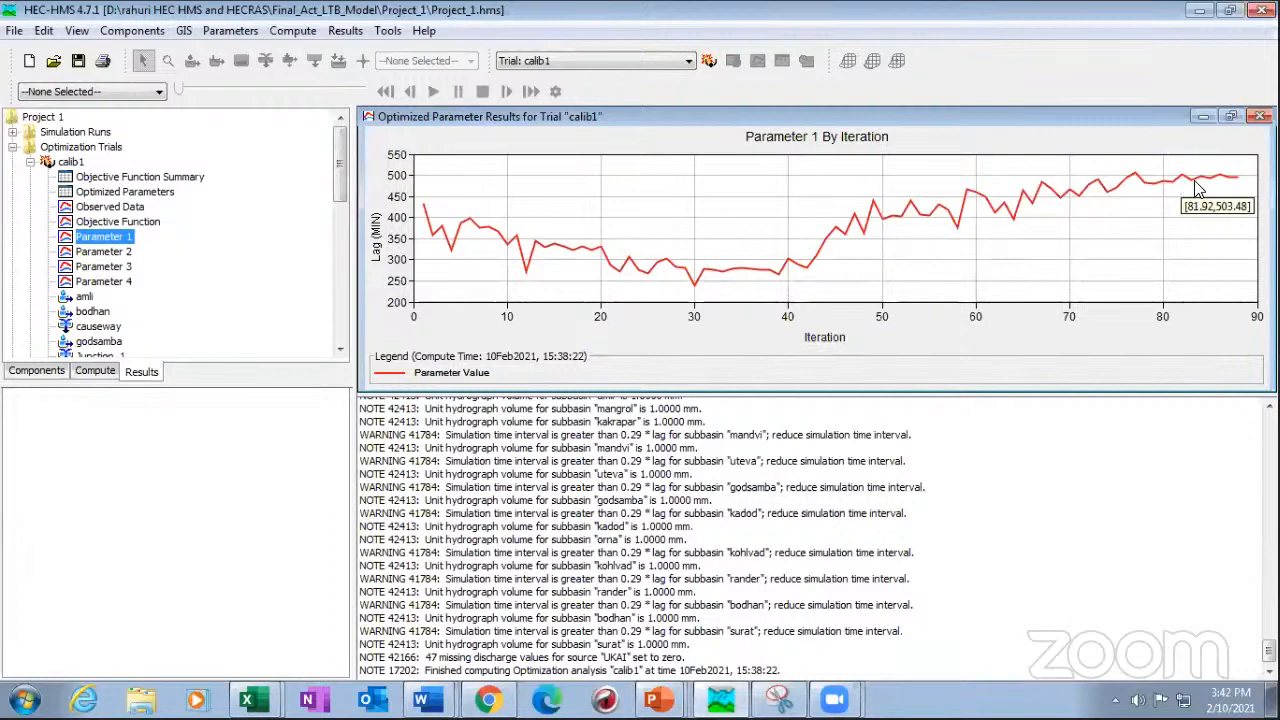
mouse_move(1240, 185)
left_click(114, 256)
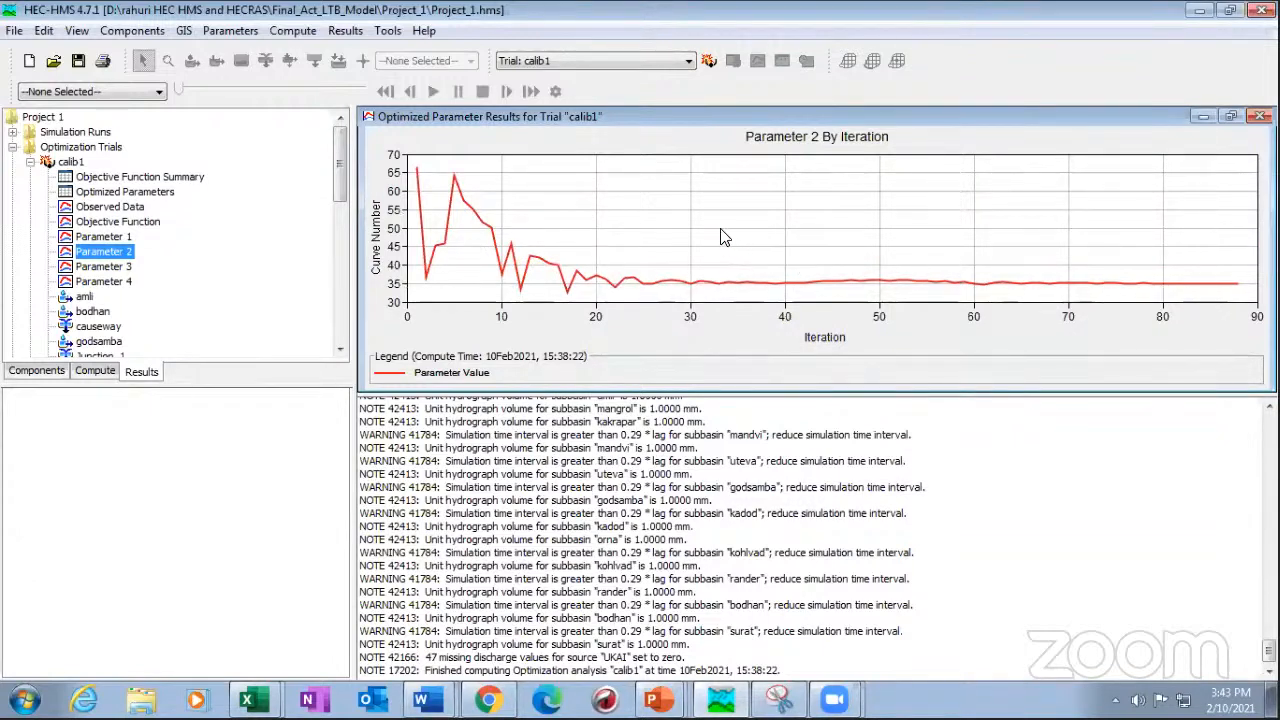
left_click(121, 281)
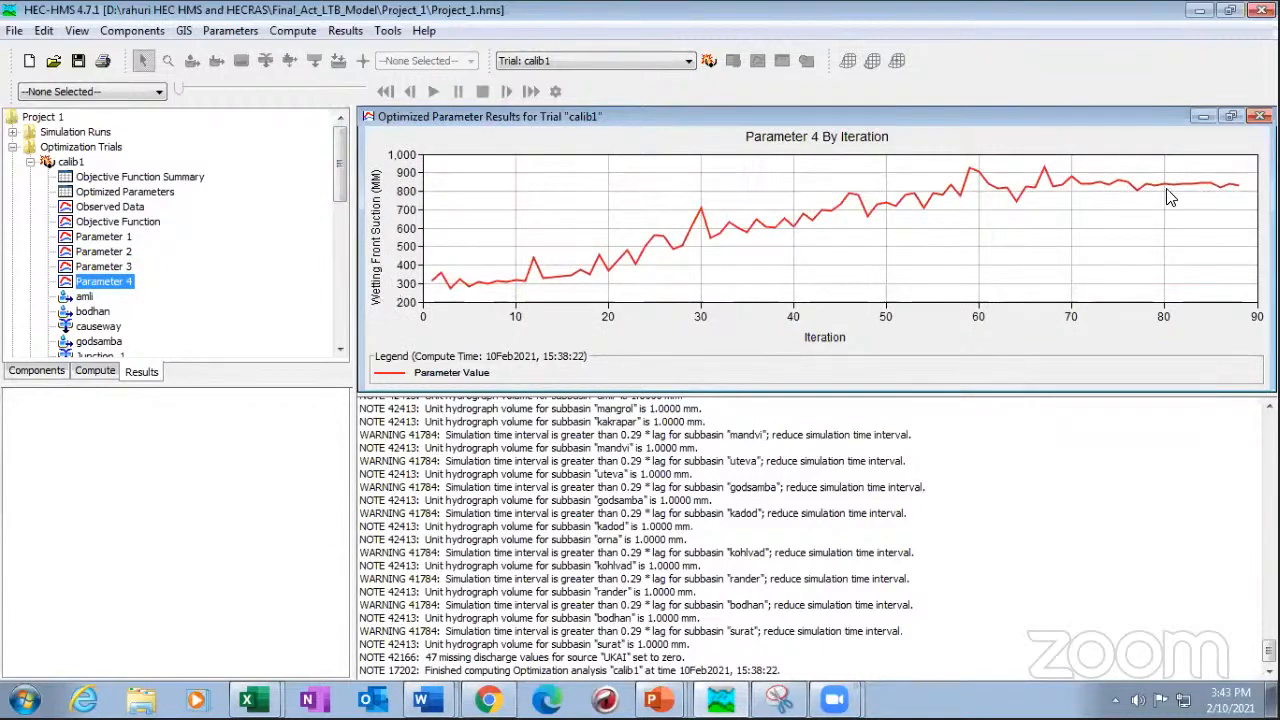
left_click(102, 267)
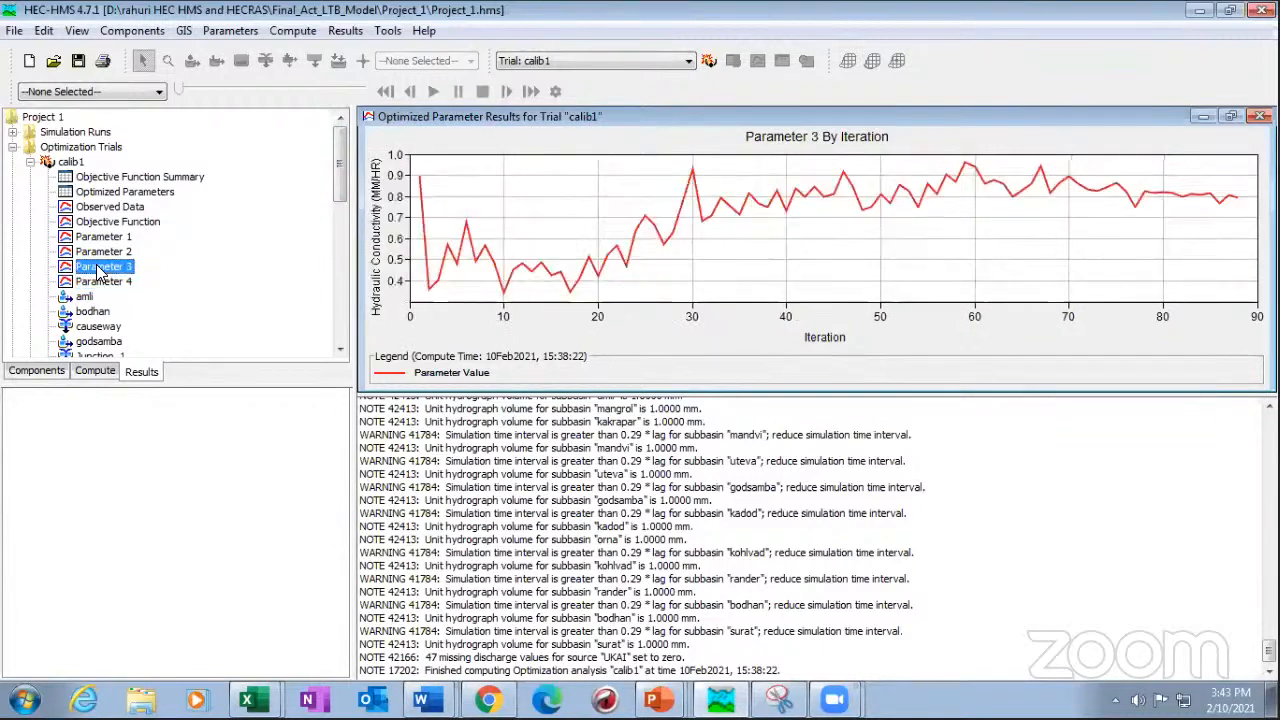
left_click(104, 252)
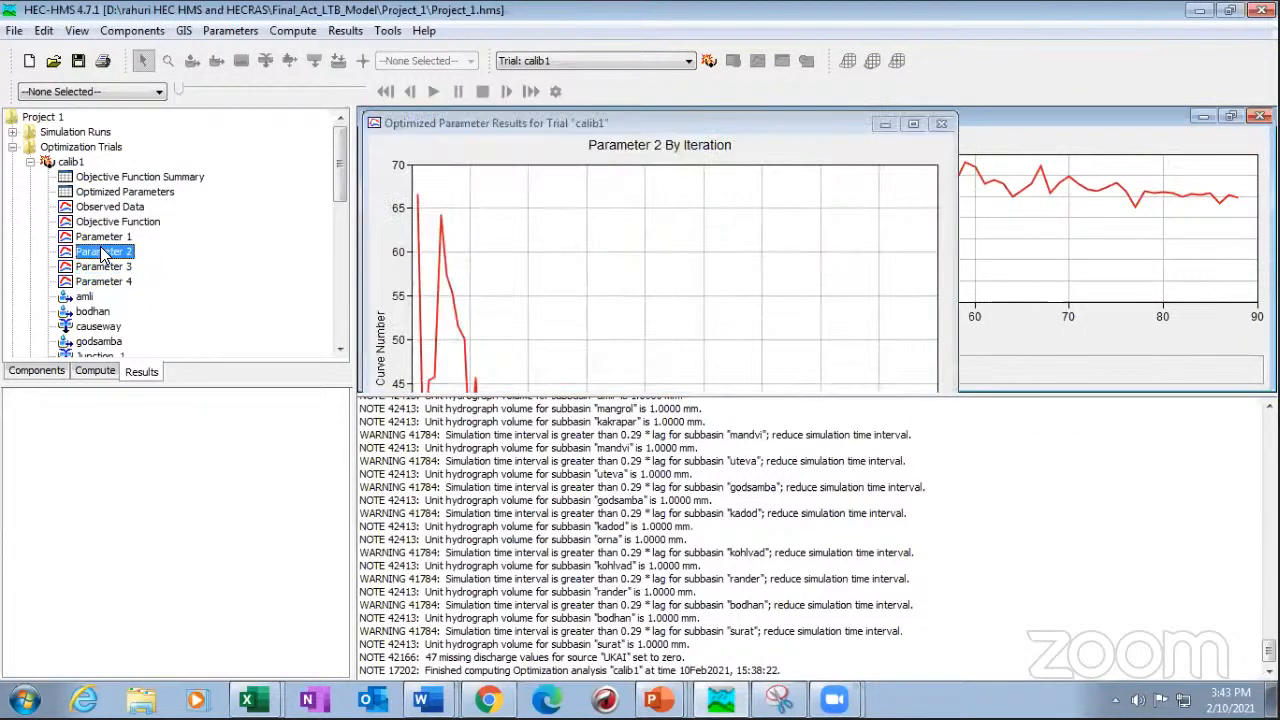
left_click(914, 122)
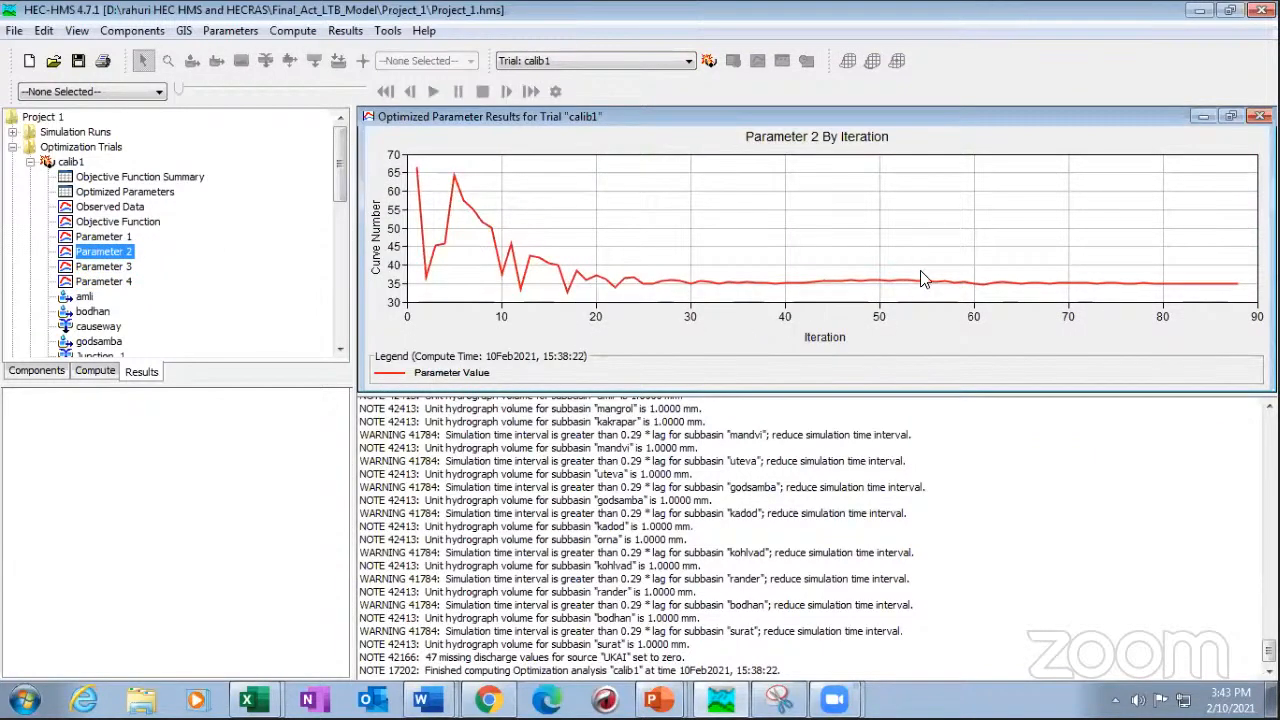
left_click(95, 237)
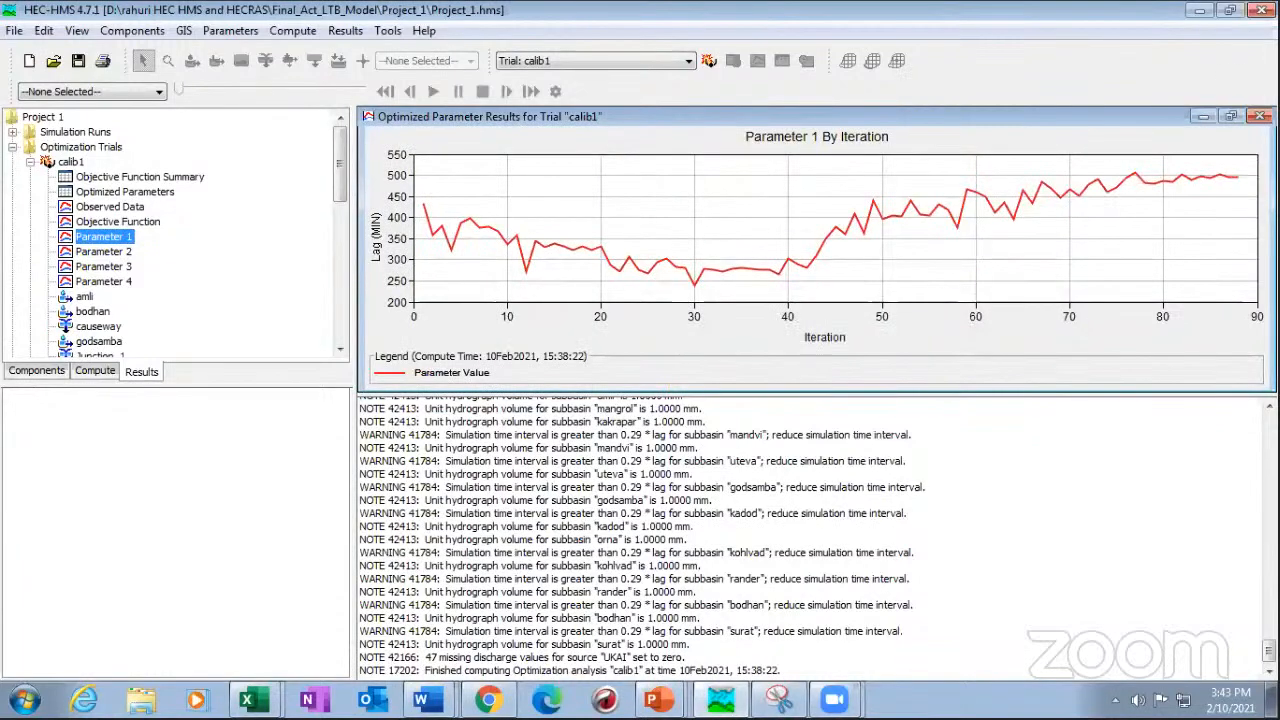
- Close all open calib1 result windows and enlarge the Basin 1 map slightly
left_click(1260, 116)
left_click(1260, 116)
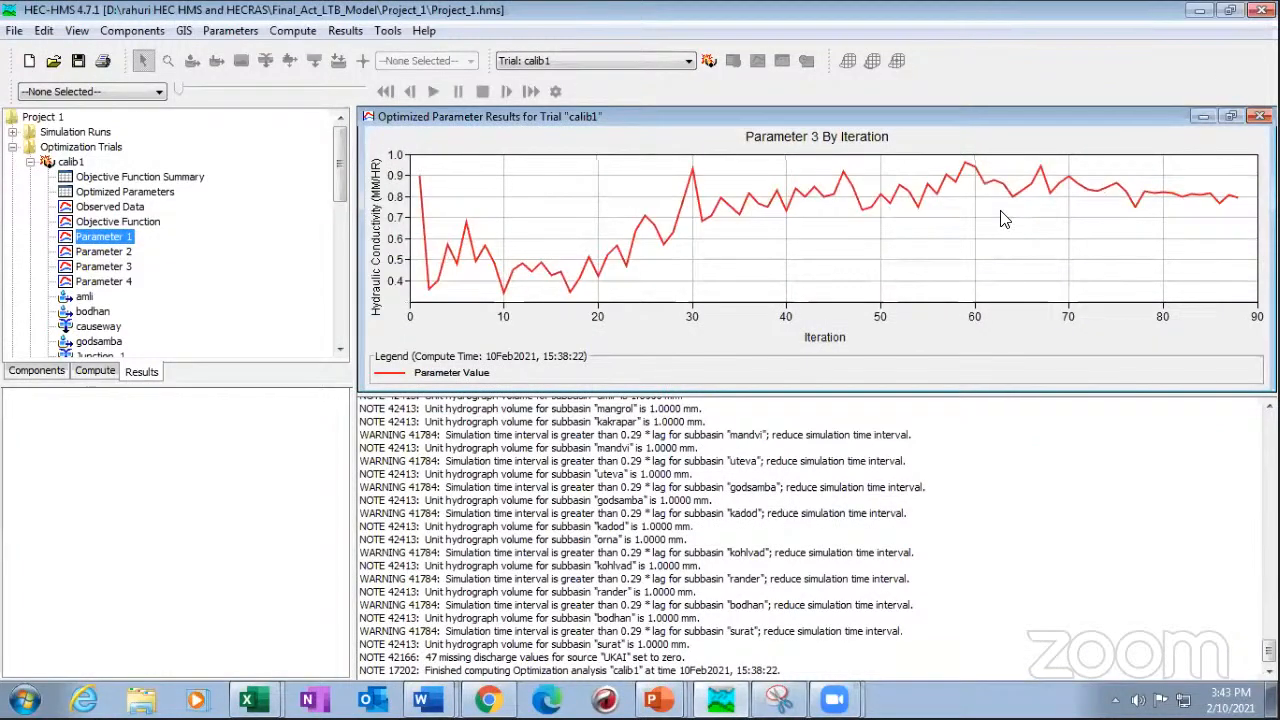
left_click(1260, 116)
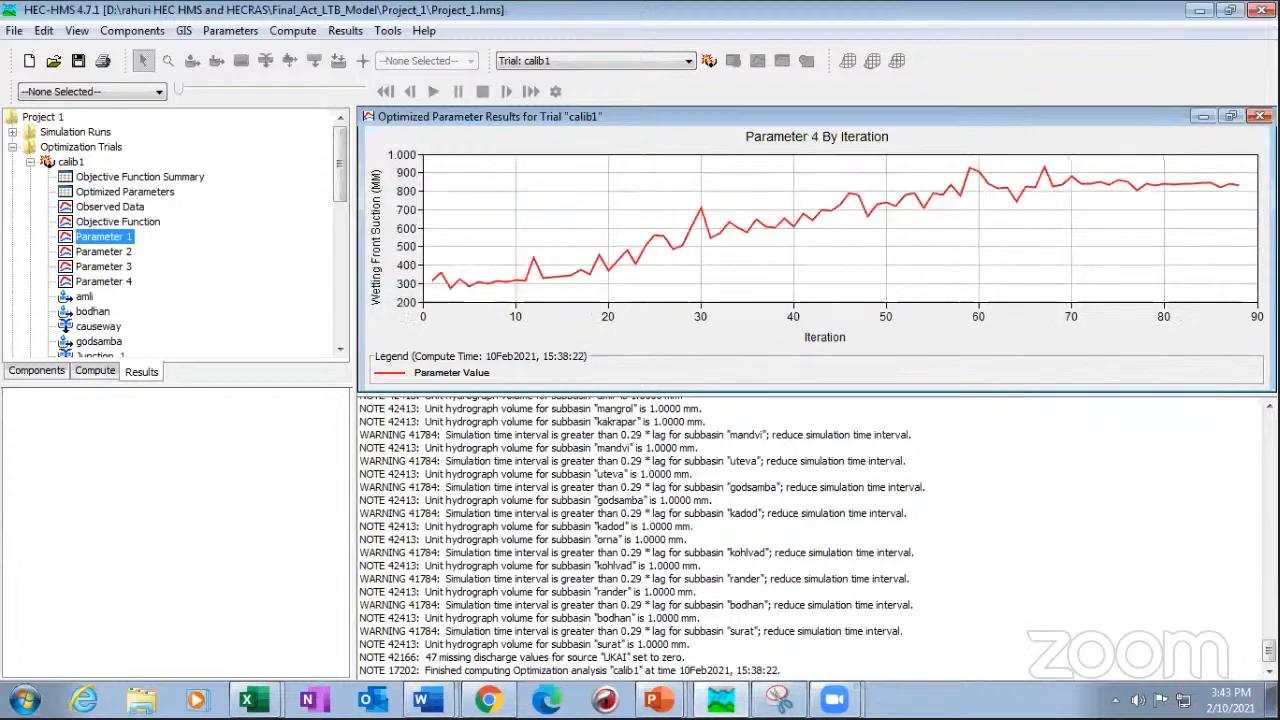
left_click(1260, 116)
left_click(1260, 116)
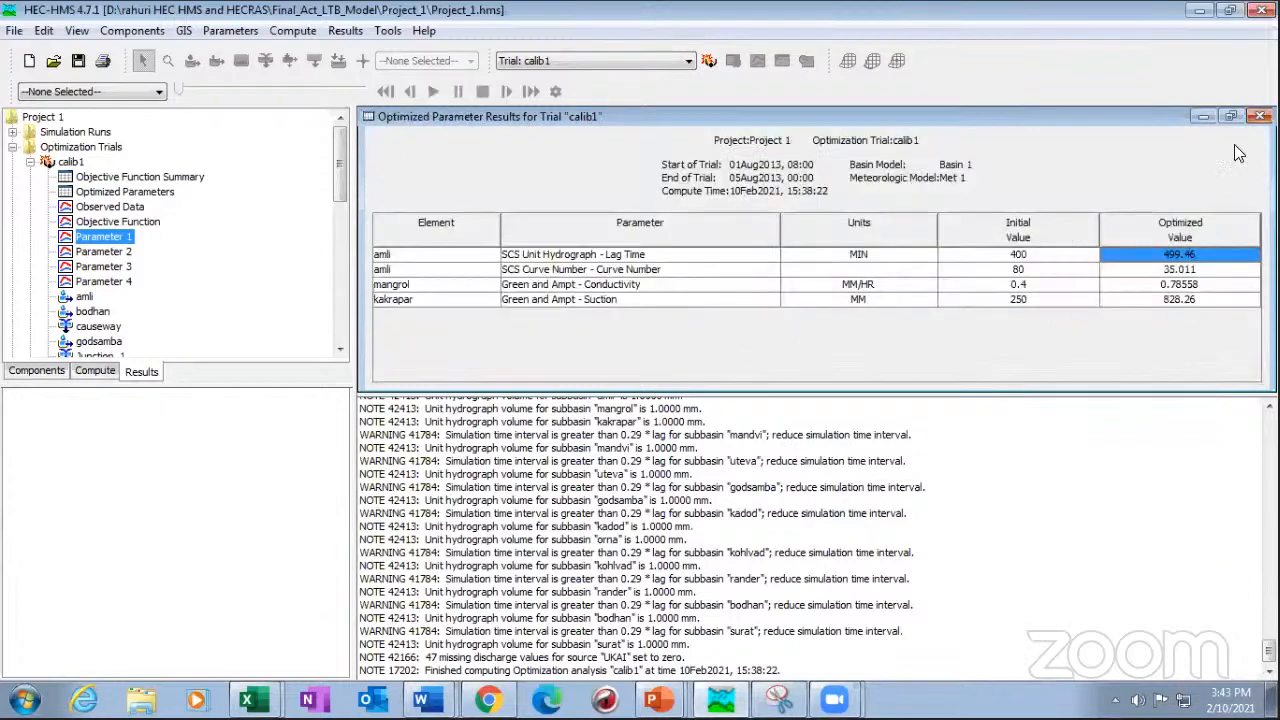
left_click(1260, 116)
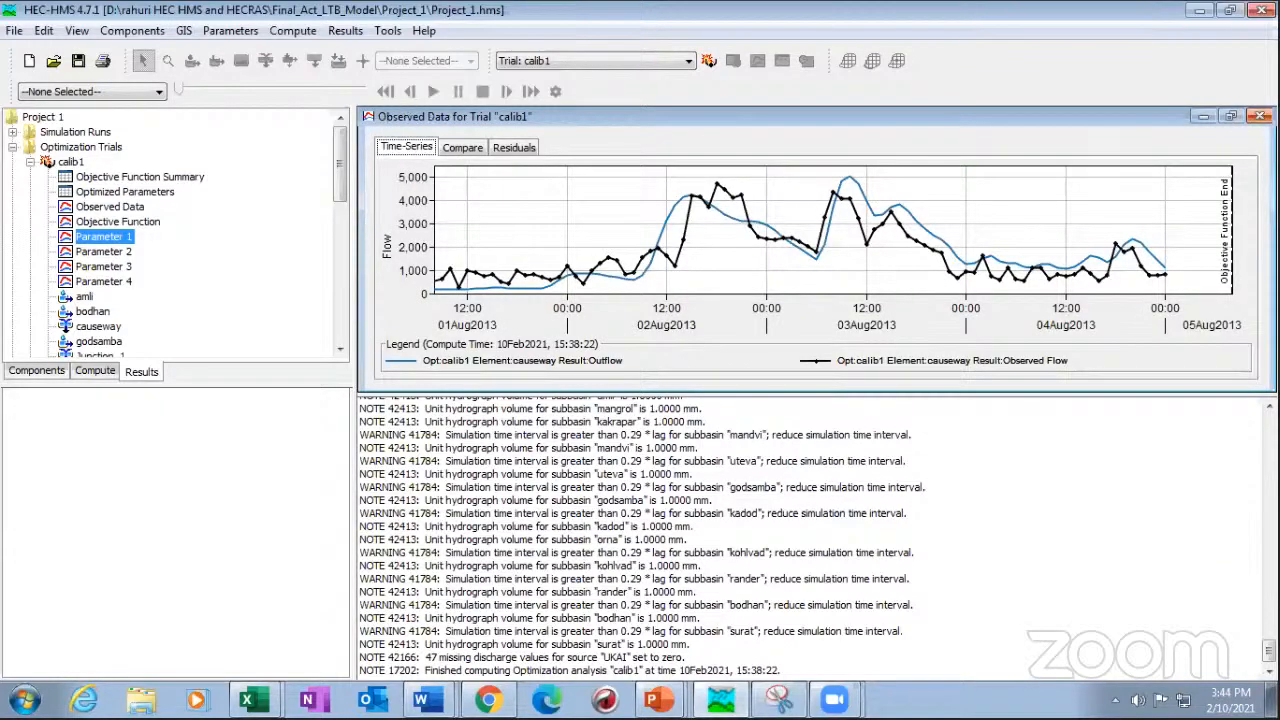
left_click(1260, 116)
left_click(1260, 116)
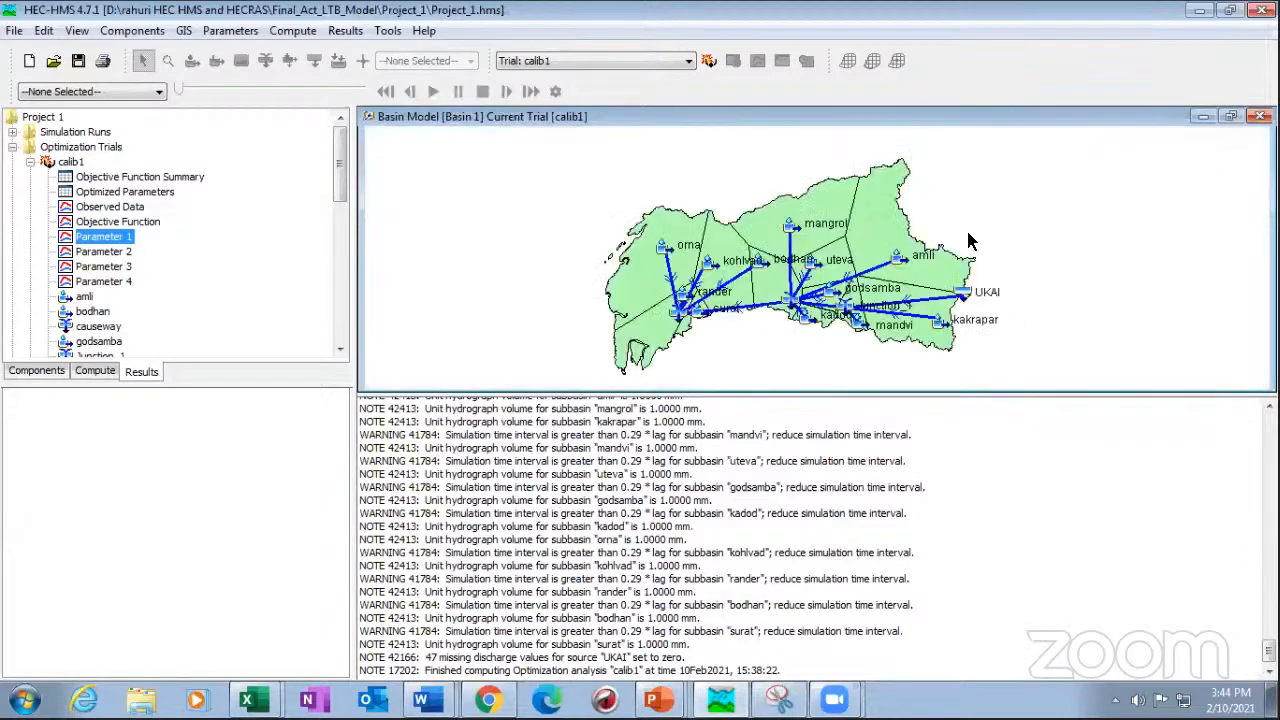
scroll(723, 289, "down", 1)
scroll(723, 289, "up", 1)
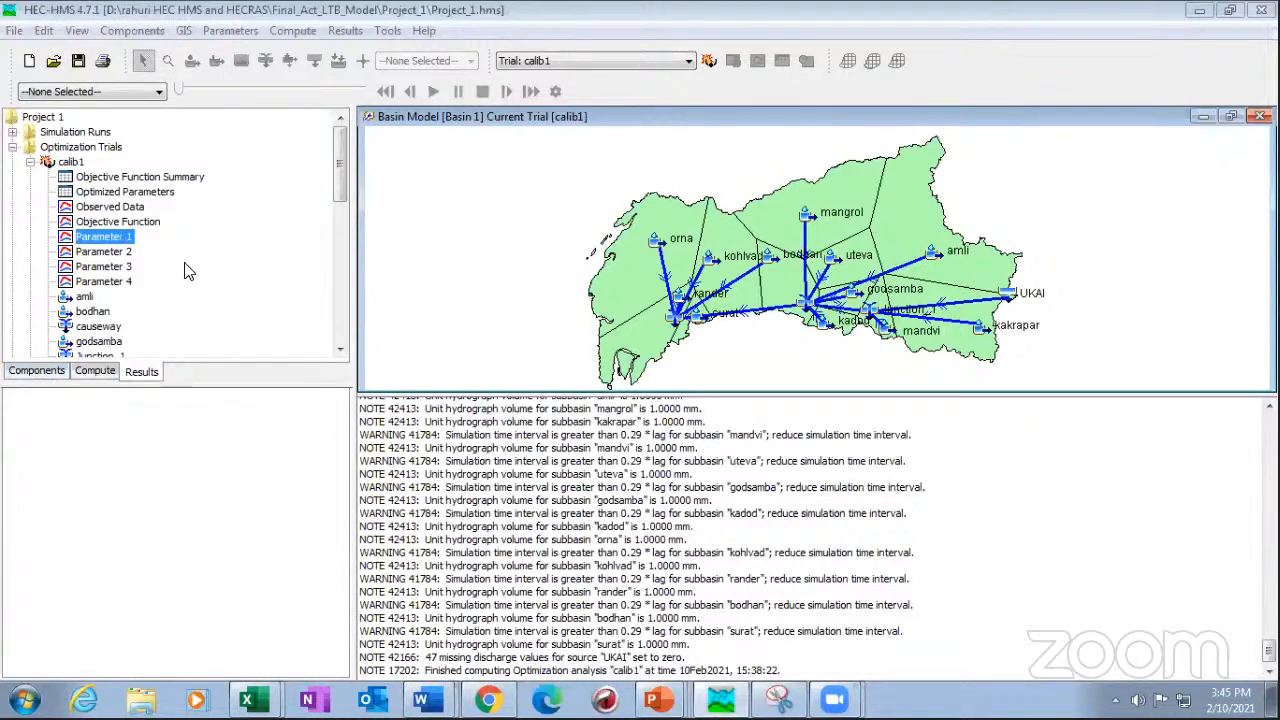
- Expand the results of simulation run Run 34_cn to list its global summary and elements
left_click(38, 372)
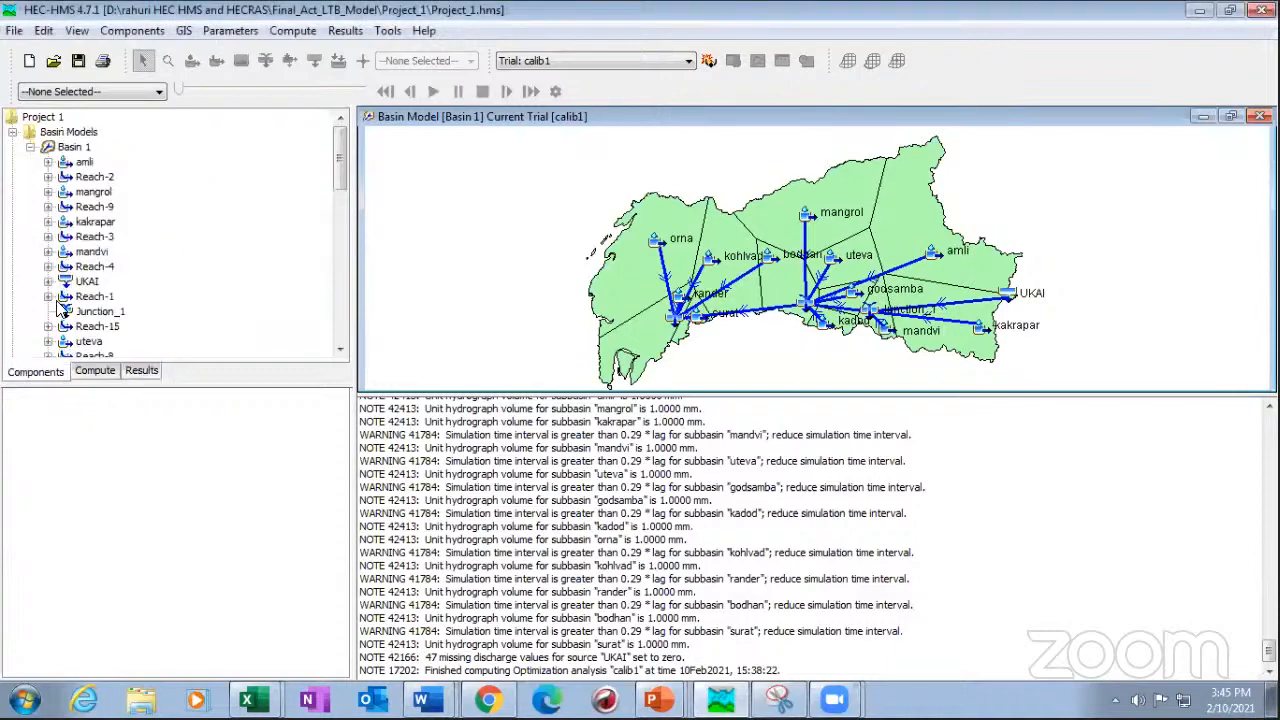
left_click(100, 371)
left_click(136, 372)
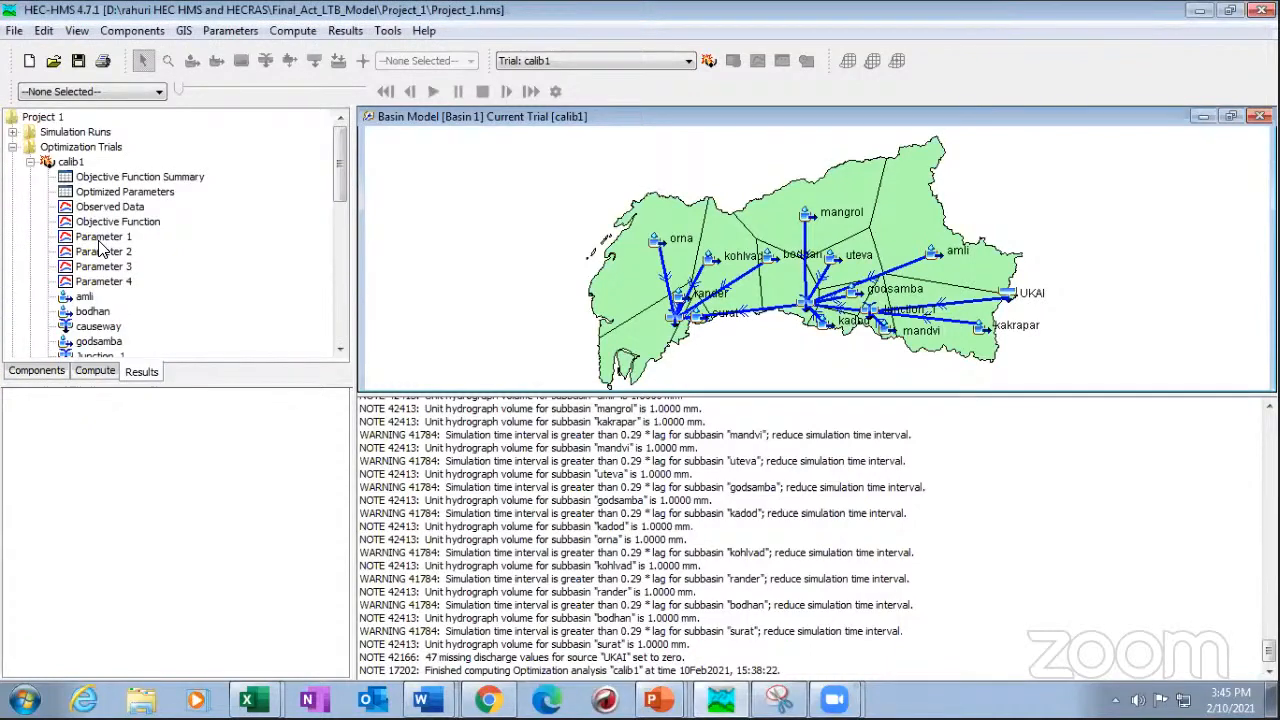
left_click(12, 131)
scroll(90, 225, "down", 10)
scroll(100, 230, "up", 2)
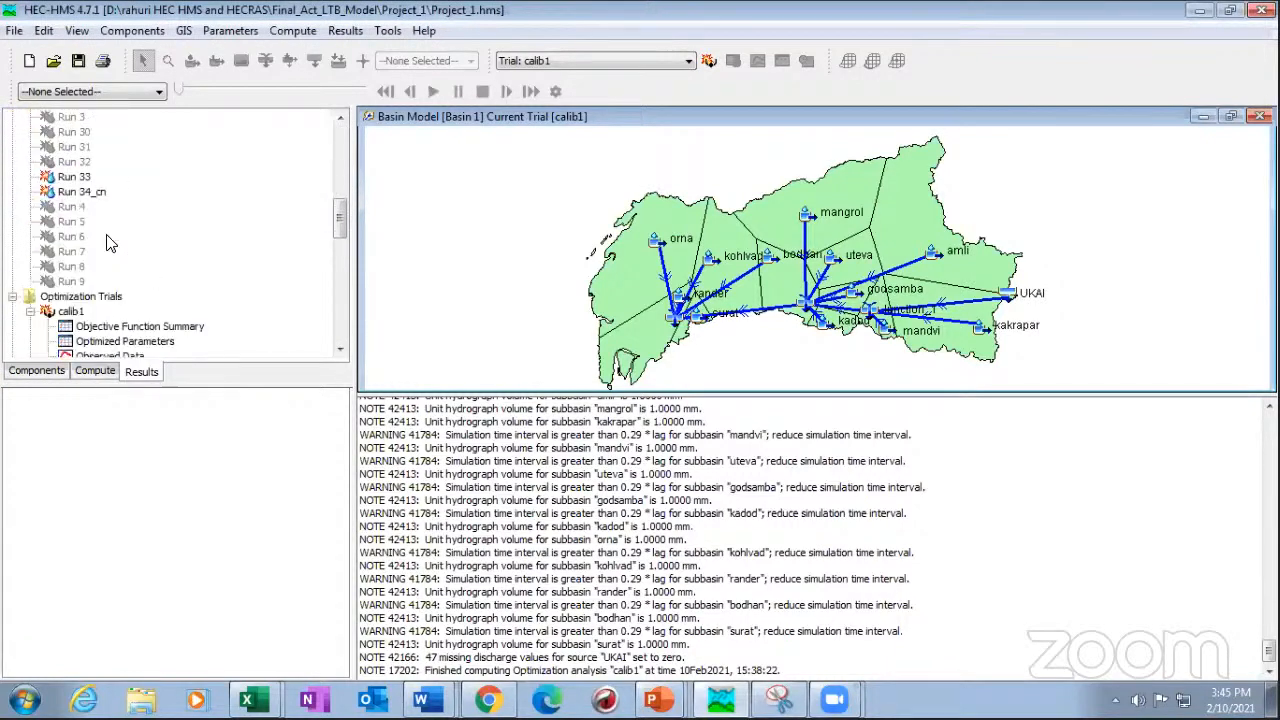
double_click(87, 191)
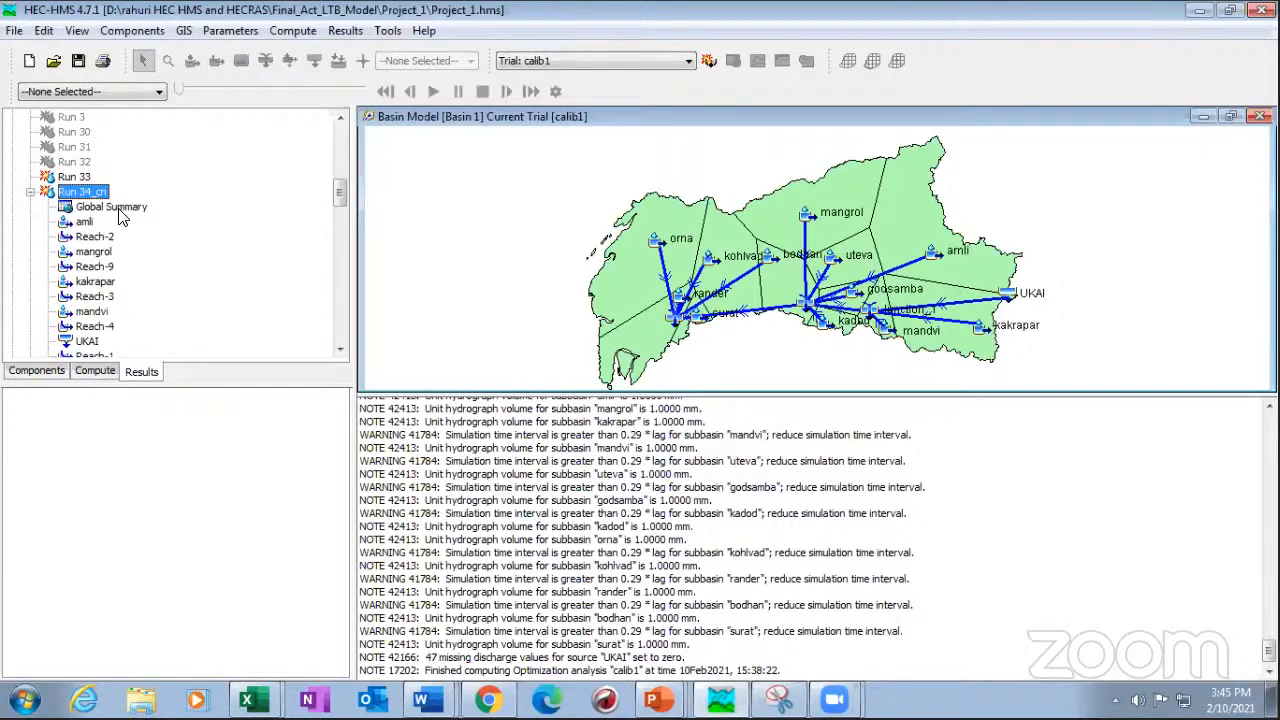
- Open the calib1 time-series results for the causeway junction and copy all rows of the Outflow and Obs Flow columns
left_click(678, 318)
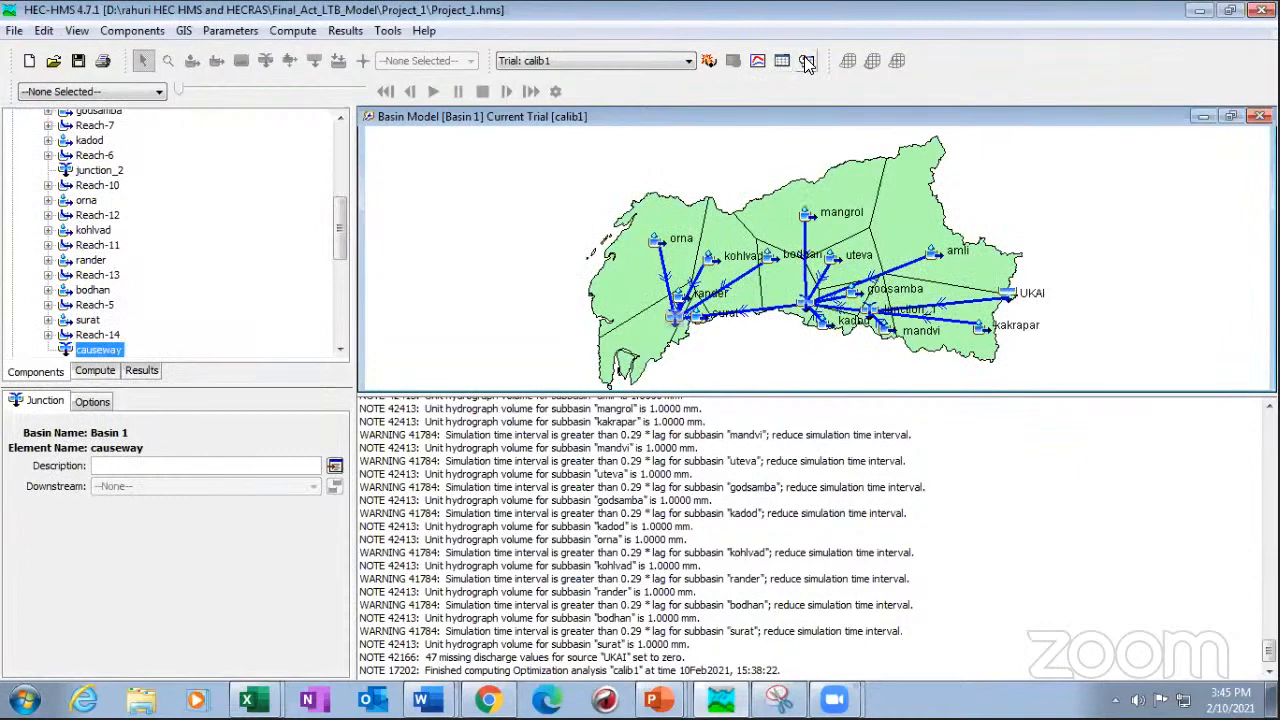
left_click(807, 61)
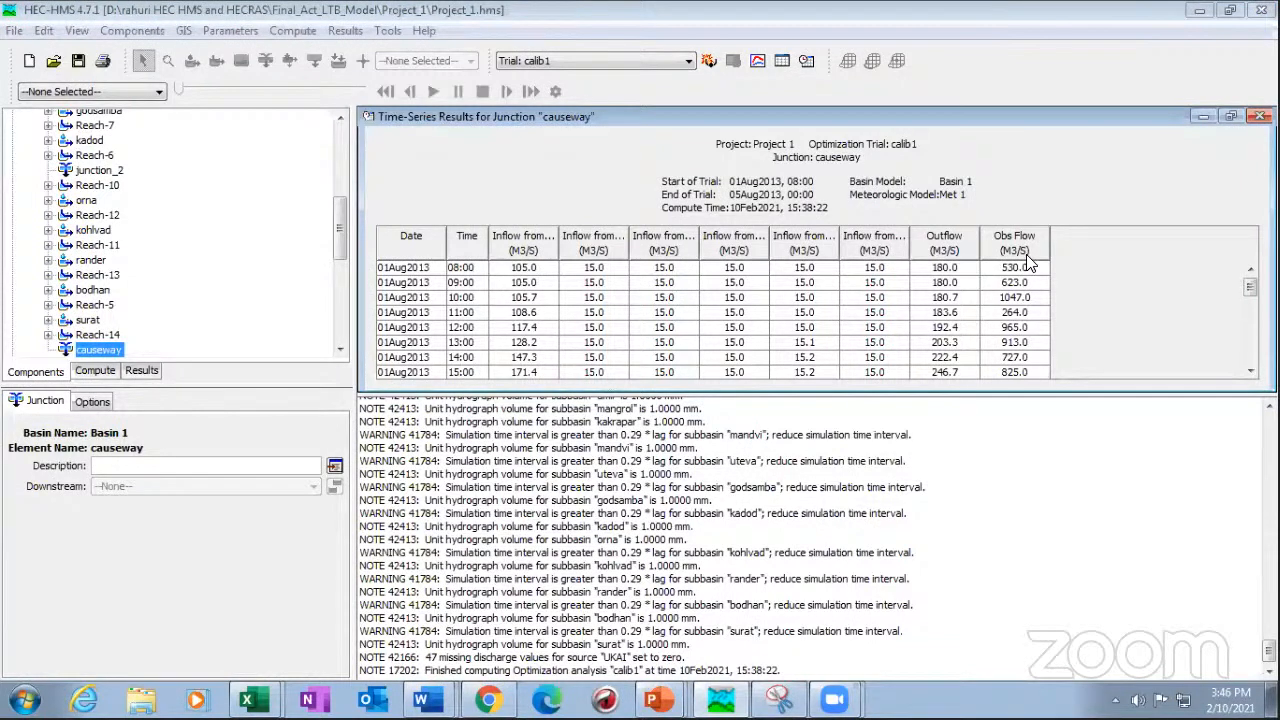
left_click_drag(950, 264, 1008, 368)
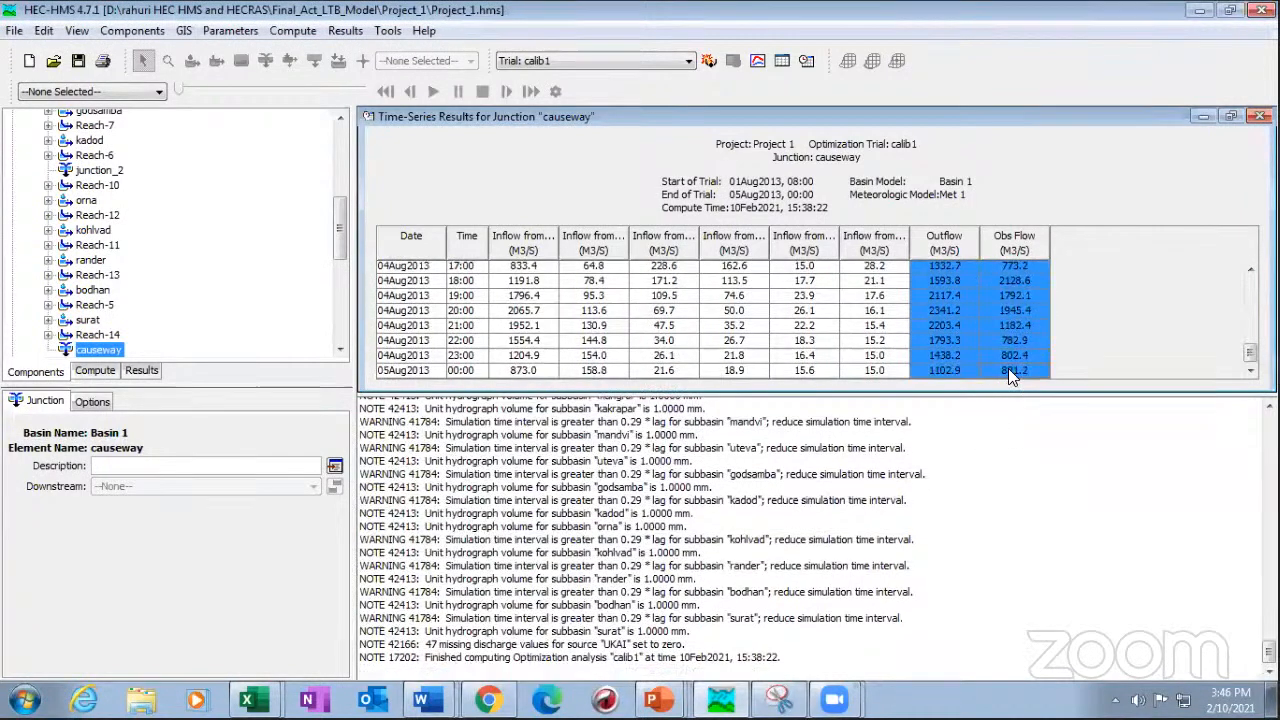
right_click(958, 358)
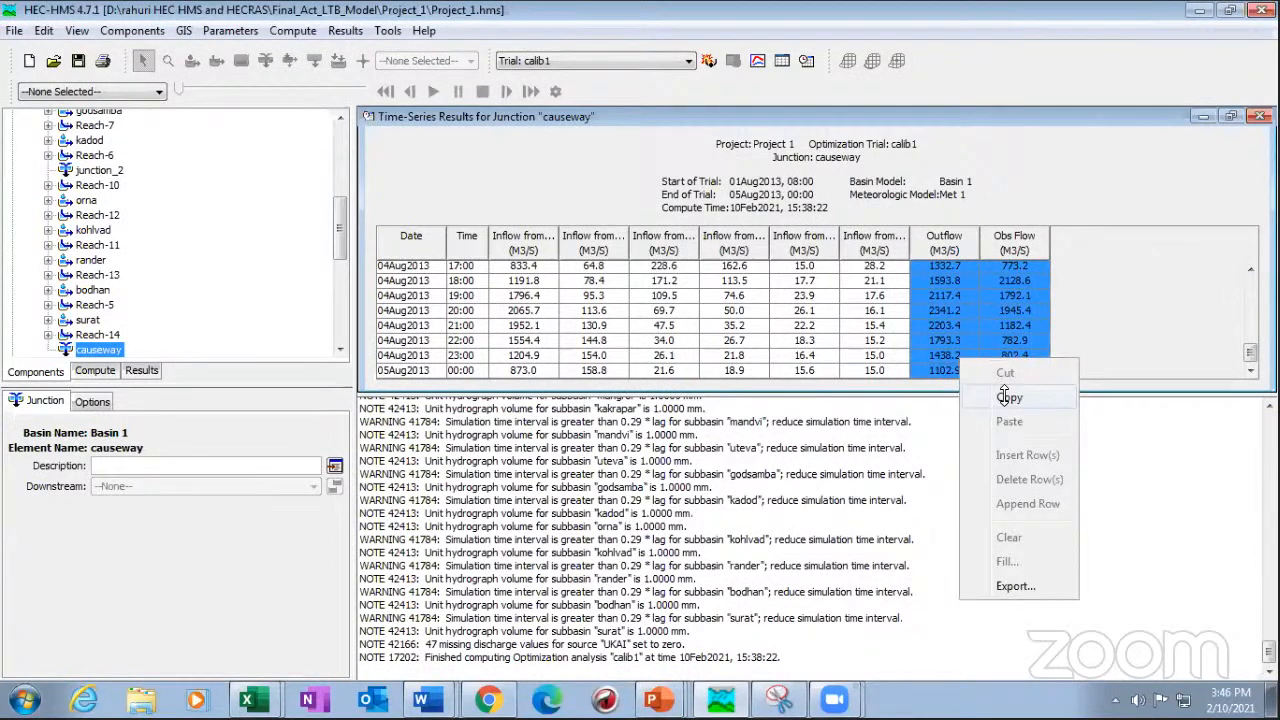
left_click(1005, 392)
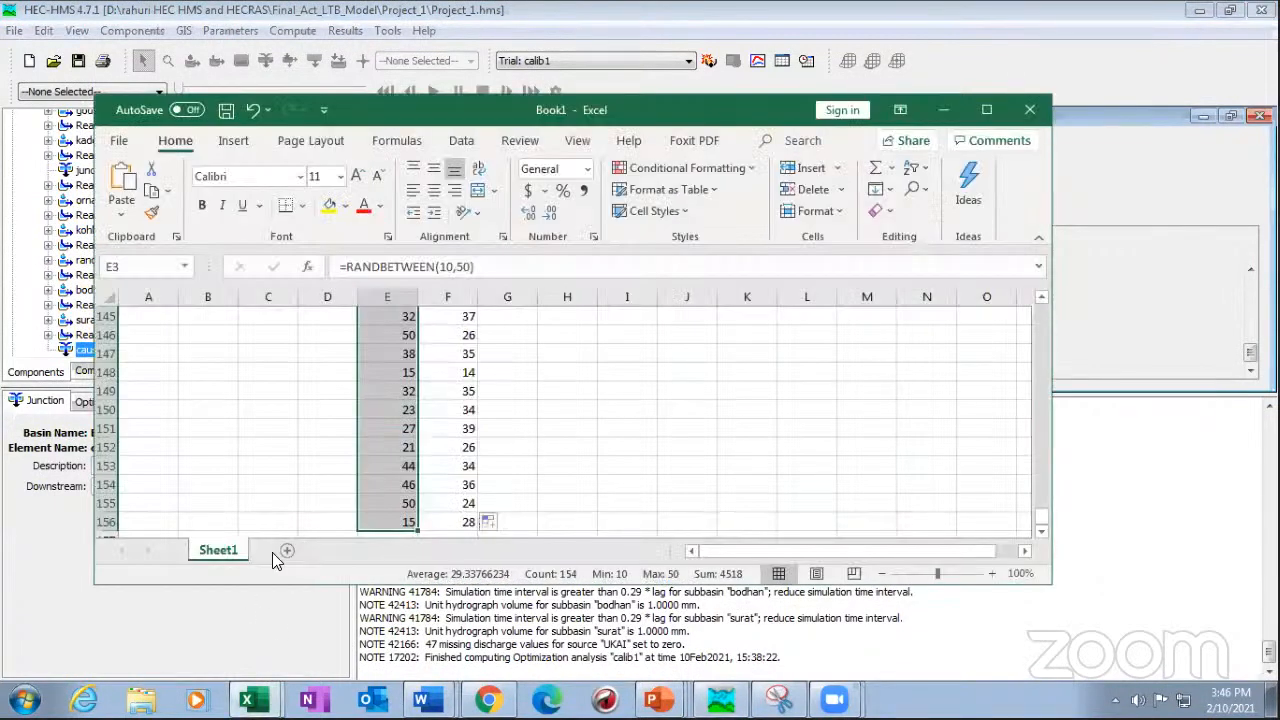
- Switch to Excel, paste the copied flows at F3 of a new sheet in Book1, and plot them as a scatter chart
left_click(287, 550)
left_click(425, 350)
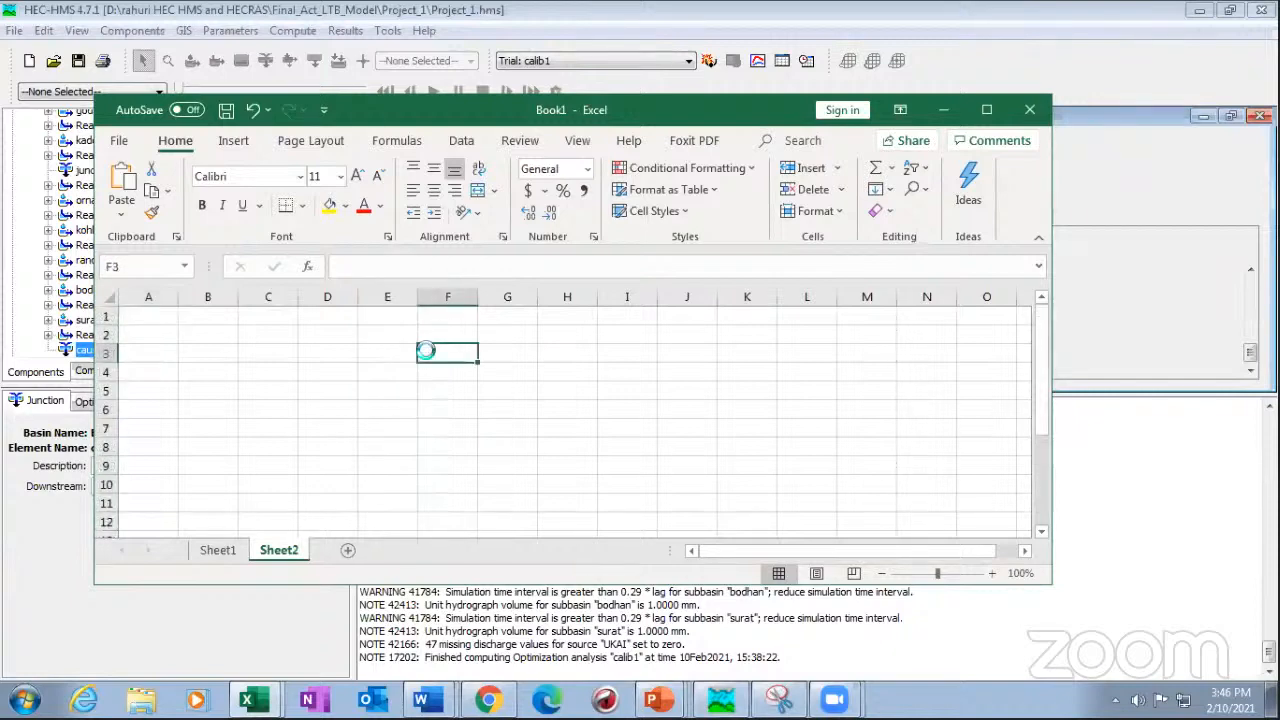
key("ctrl+v")
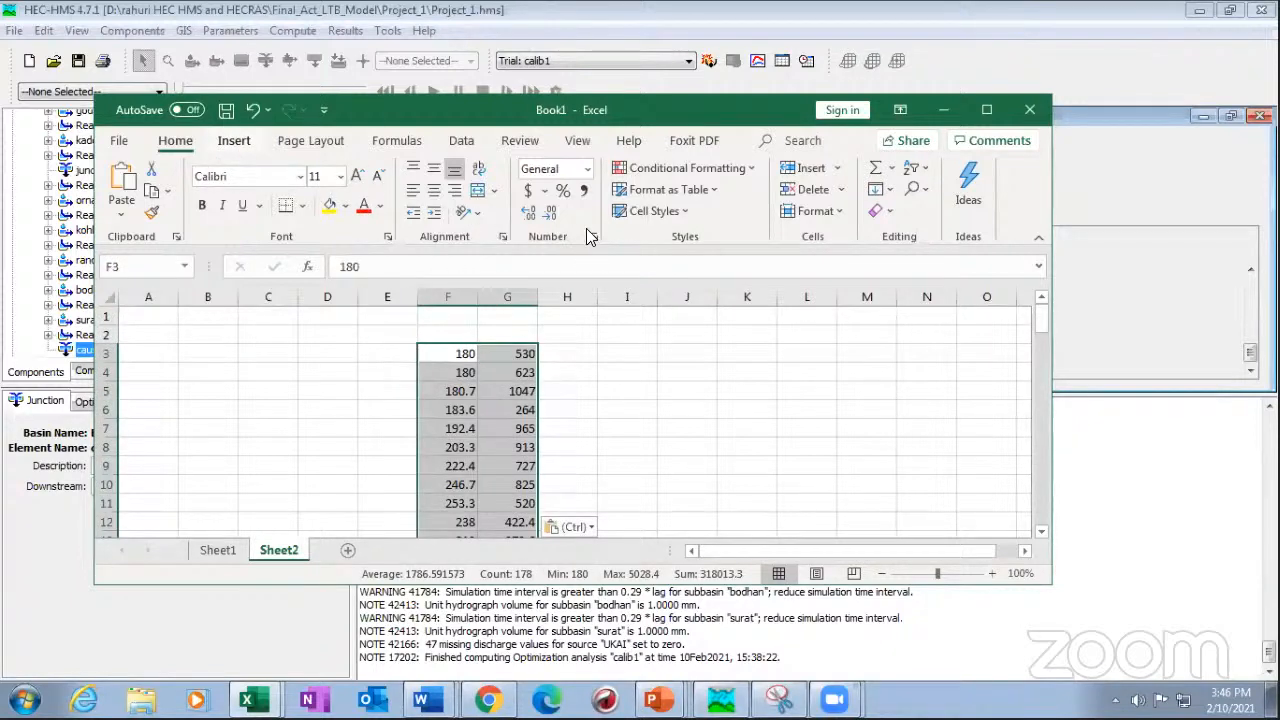
left_click(244, 144)
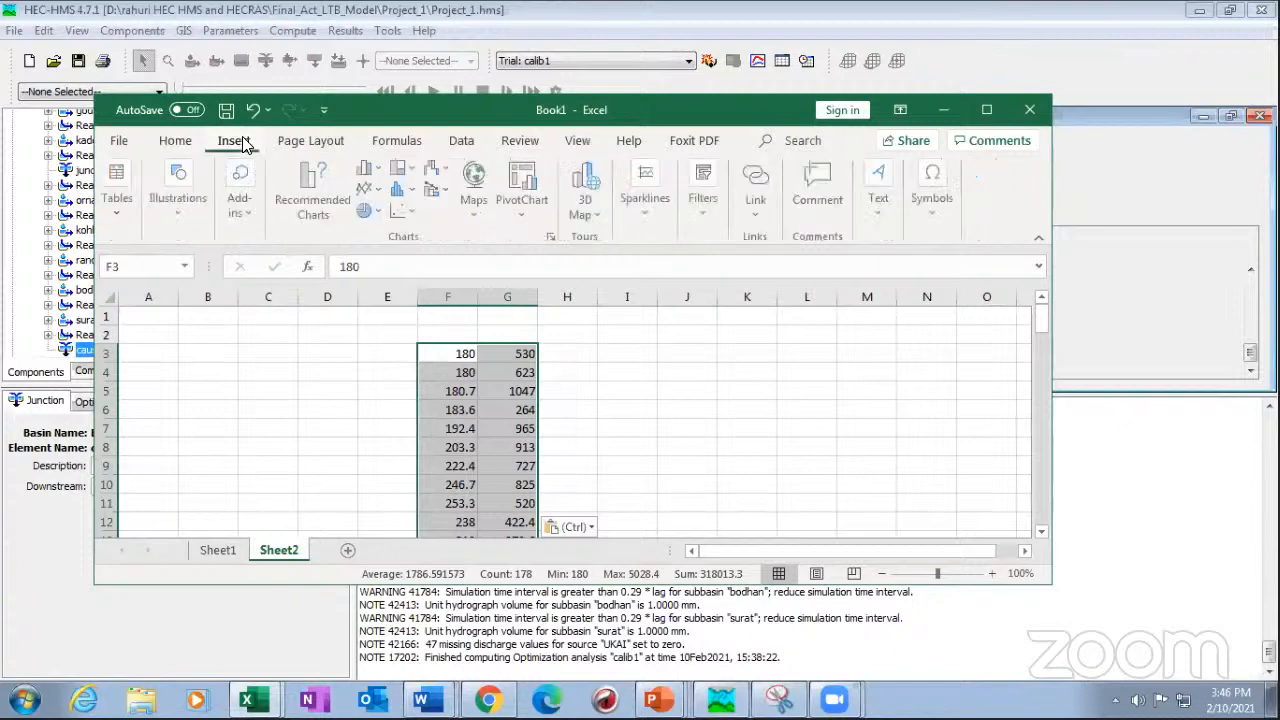
left_click(416, 206)
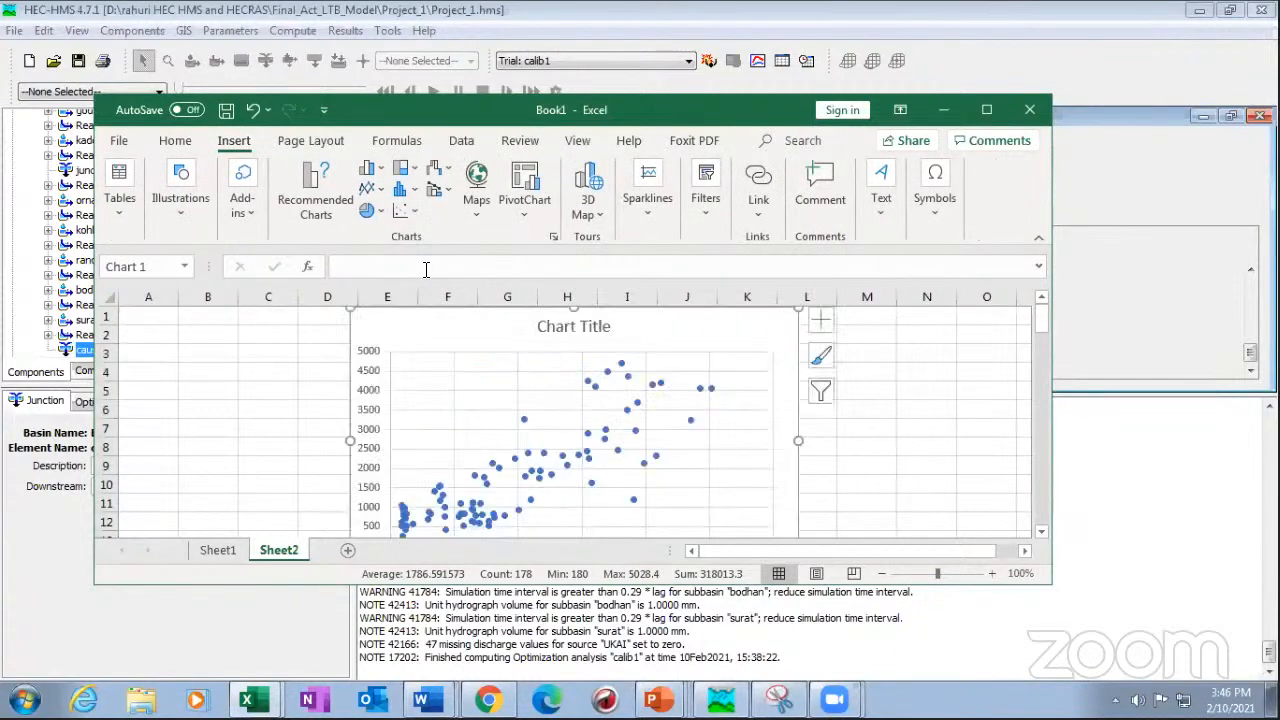
- Add a linear trendline to the scatter chart and display its equation and R-squared value on the chart
left_click(824, 322)
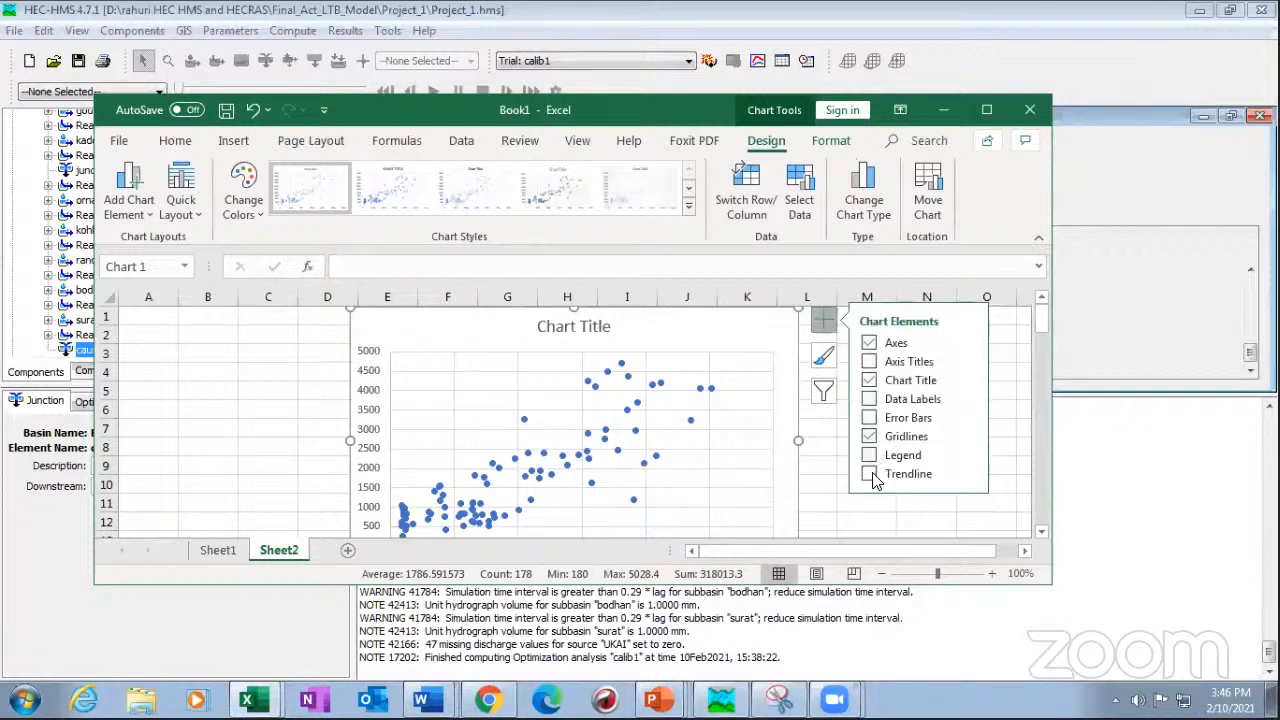
left_click(870, 474)
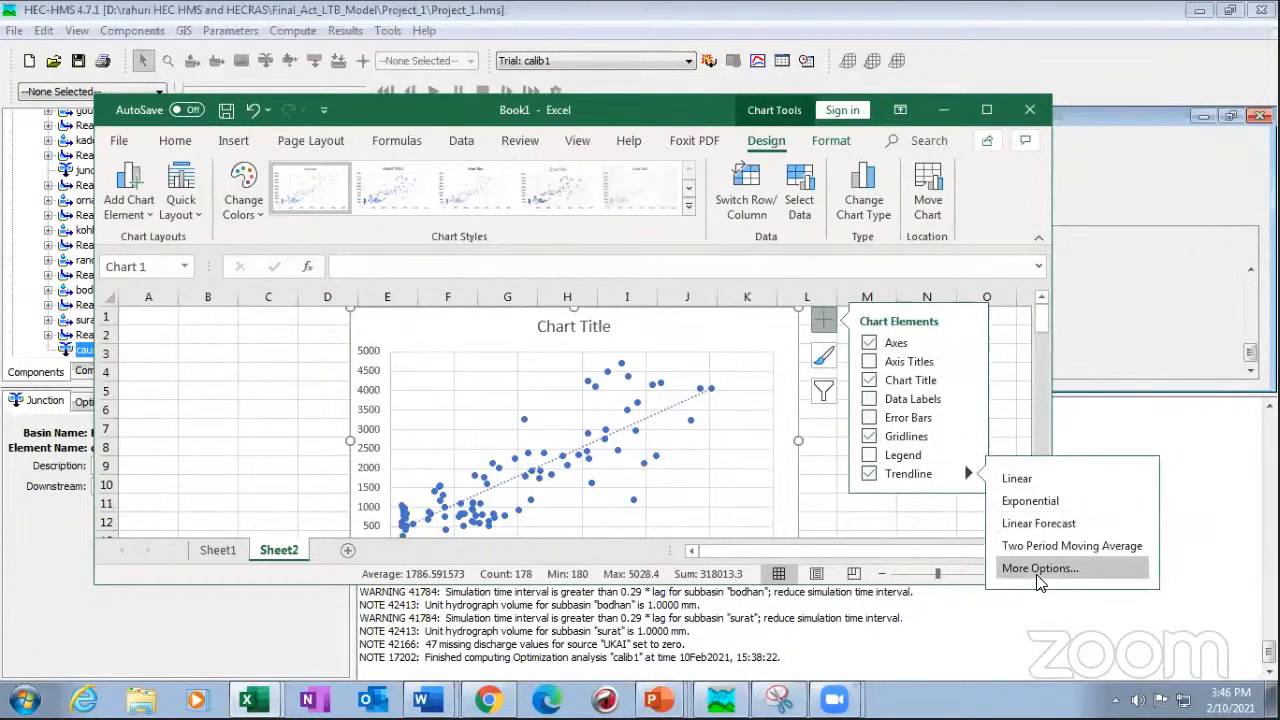
left_click(1020, 488)
scroll(906, 465, "down", 5)
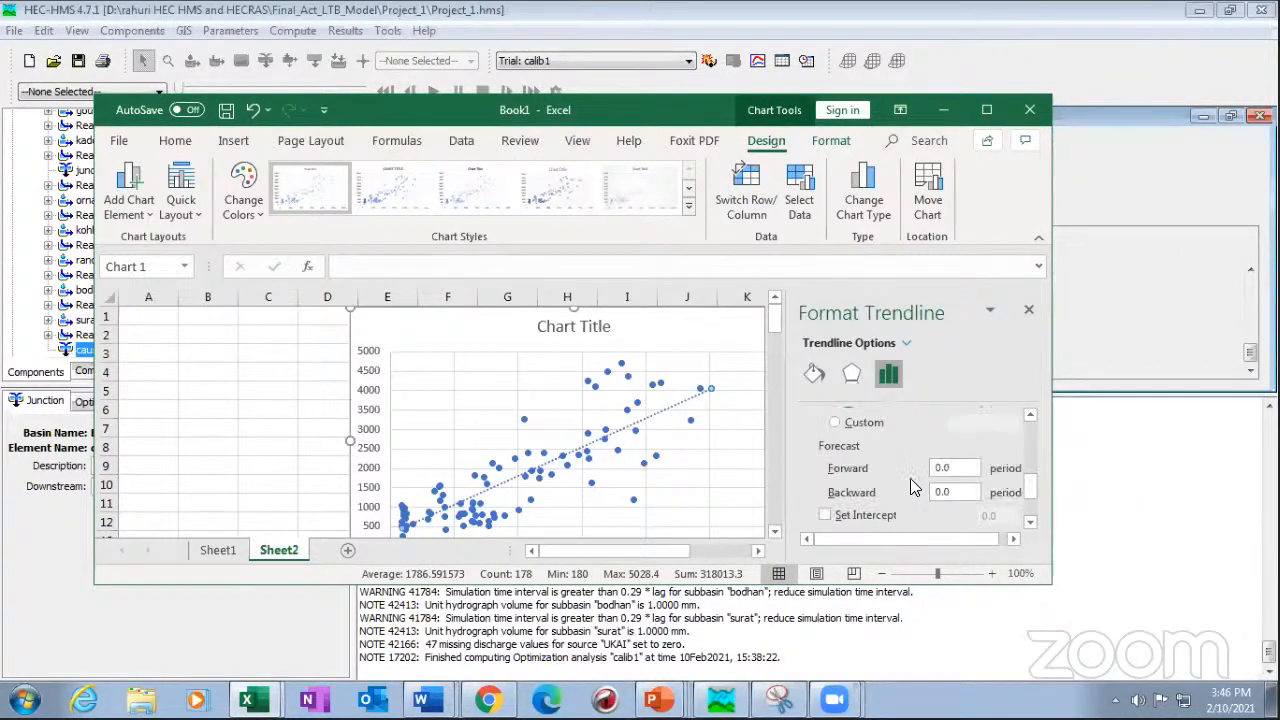
scroll(912, 498, "down", 2)
left_click(912, 490)
left_click(916, 513)
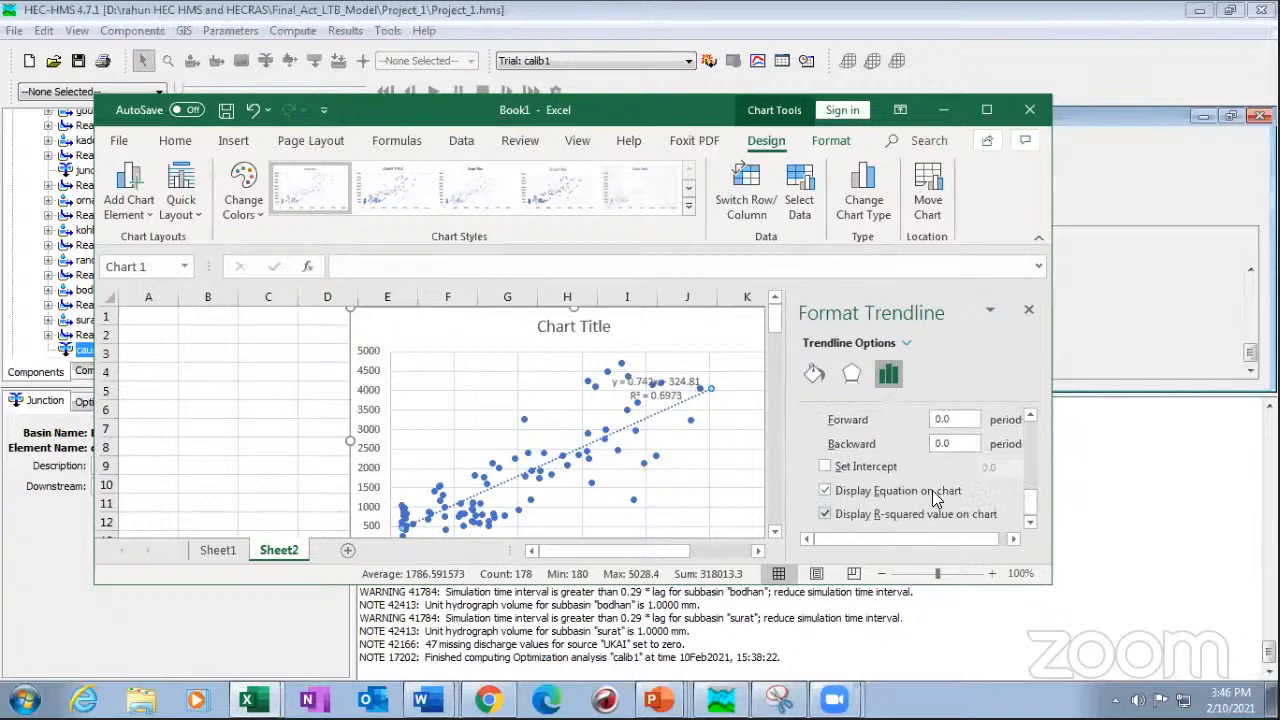
left_click(1028, 309)
- Maximize the workbook, place the chart beside the data in columns F and G, and move the trendline equation label clear of the plotted points
left_click(690, 386)
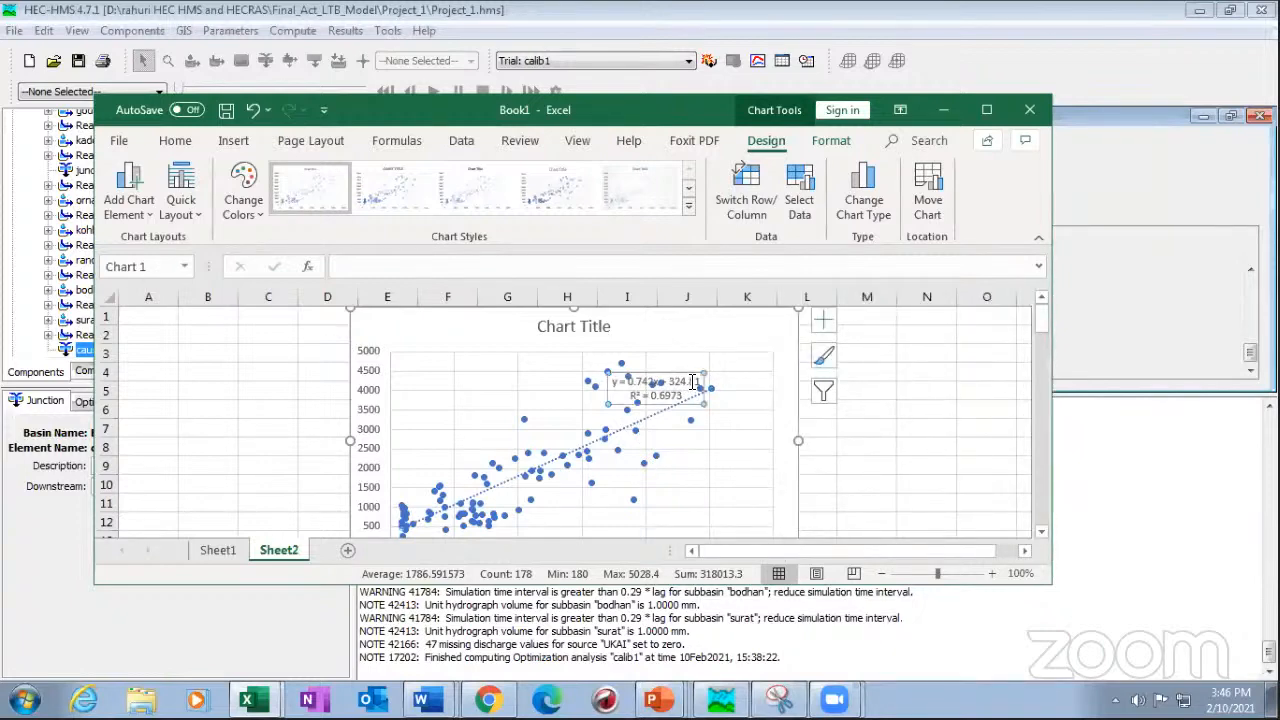
left_click_drag(719, 337, 721, 335)
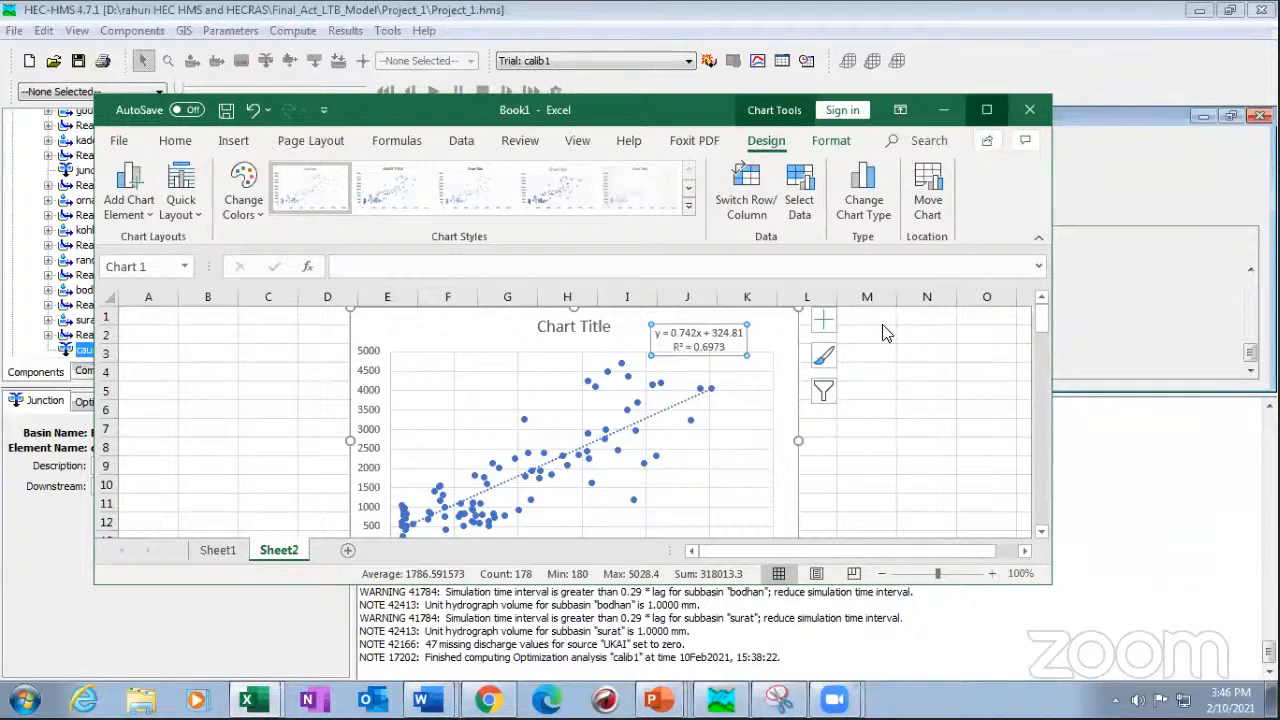
key("super+Up")
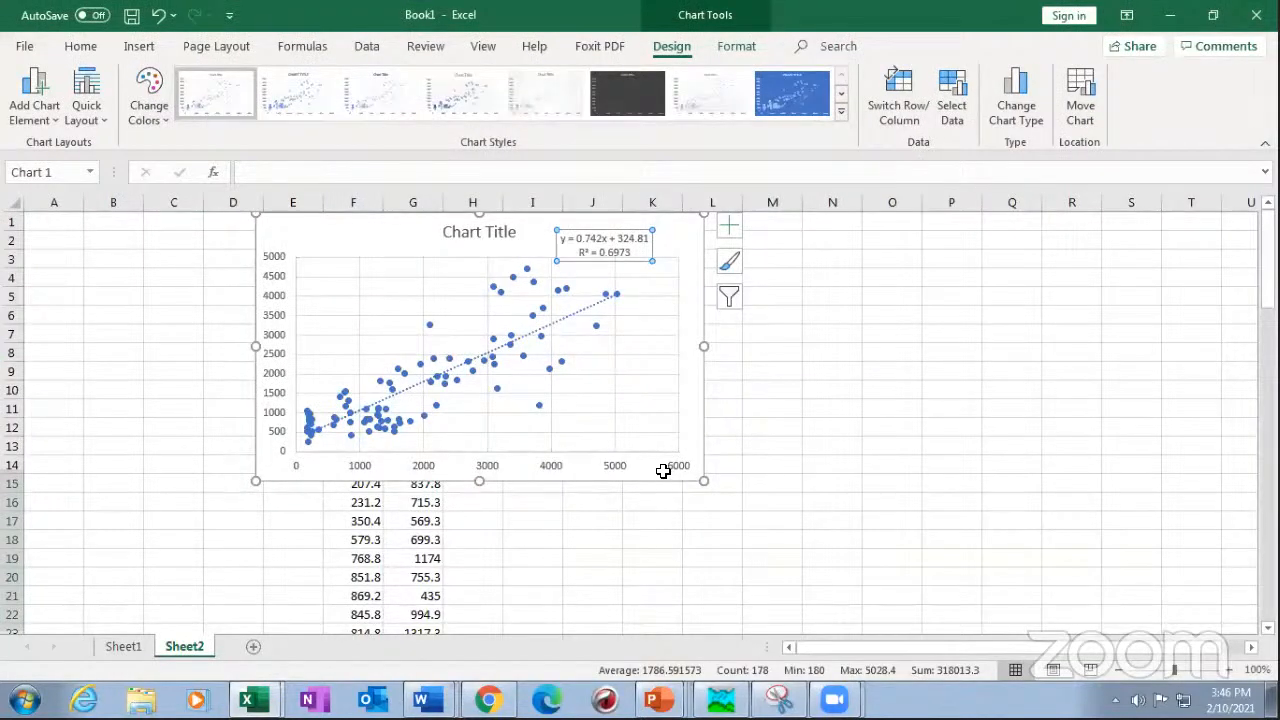
left_click_drag(481, 230, 715, 248)
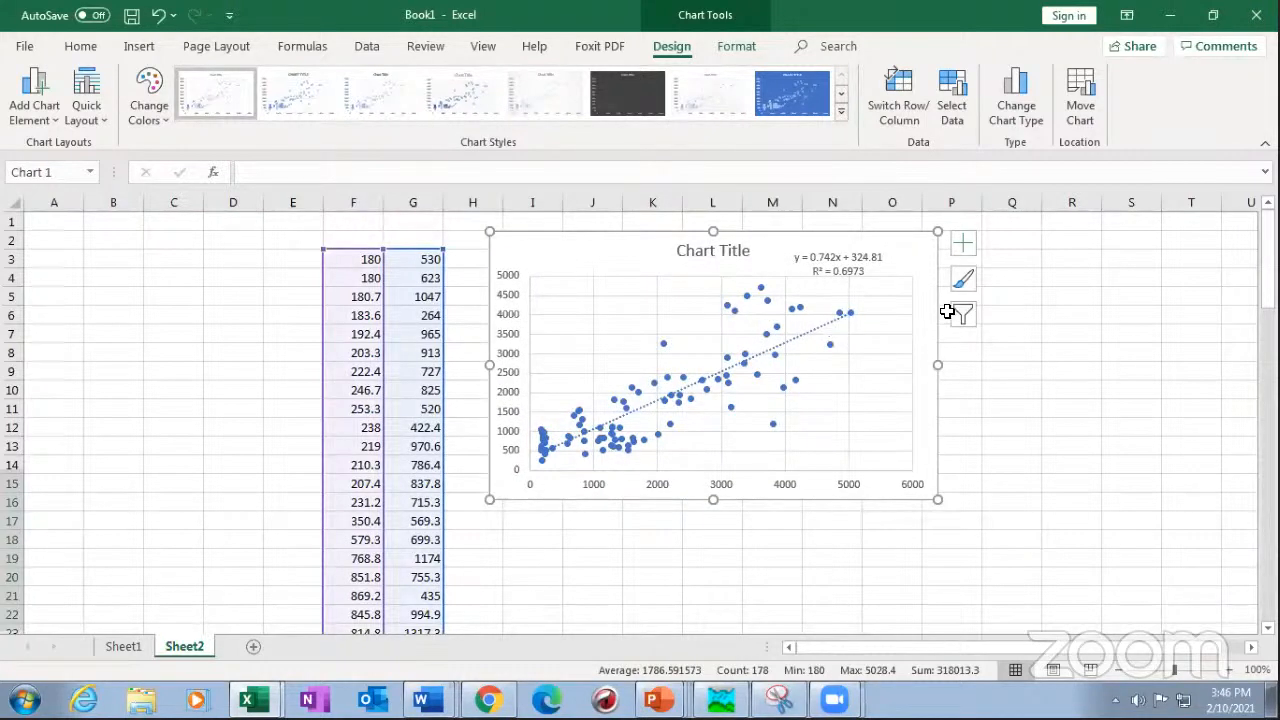
left_click(866, 270)
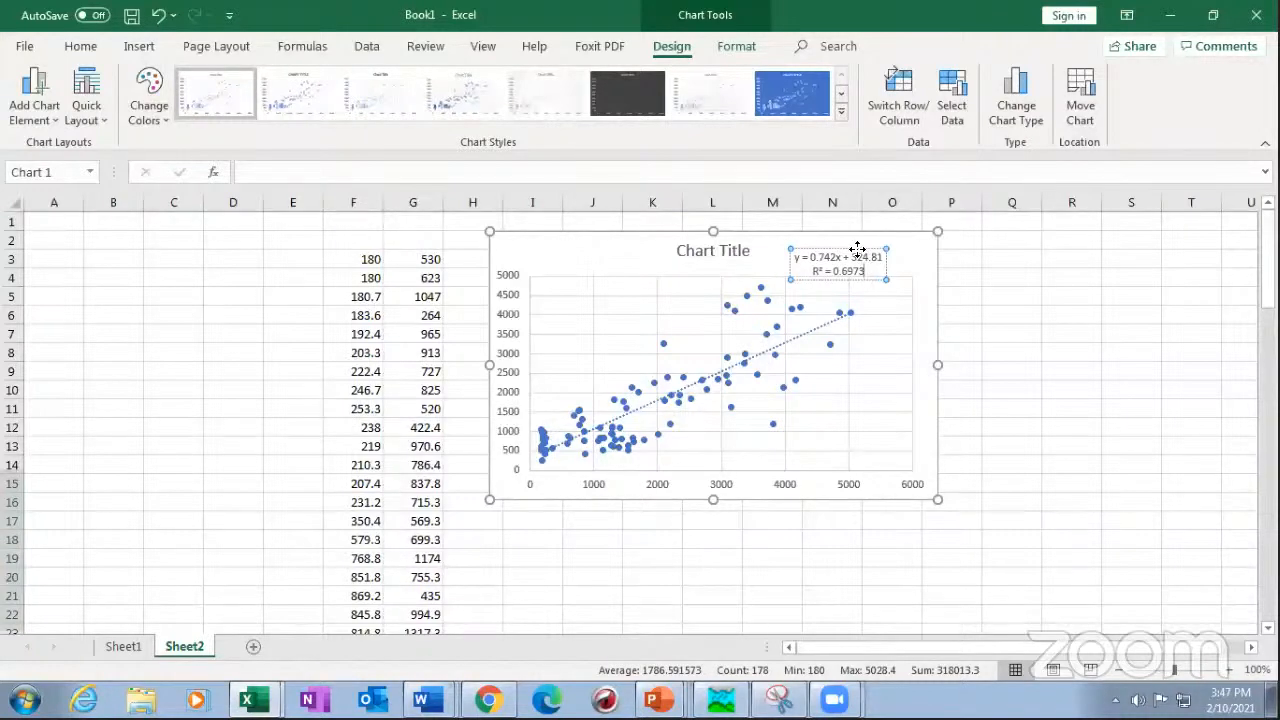
left_click_drag(857, 249, 860, 237)
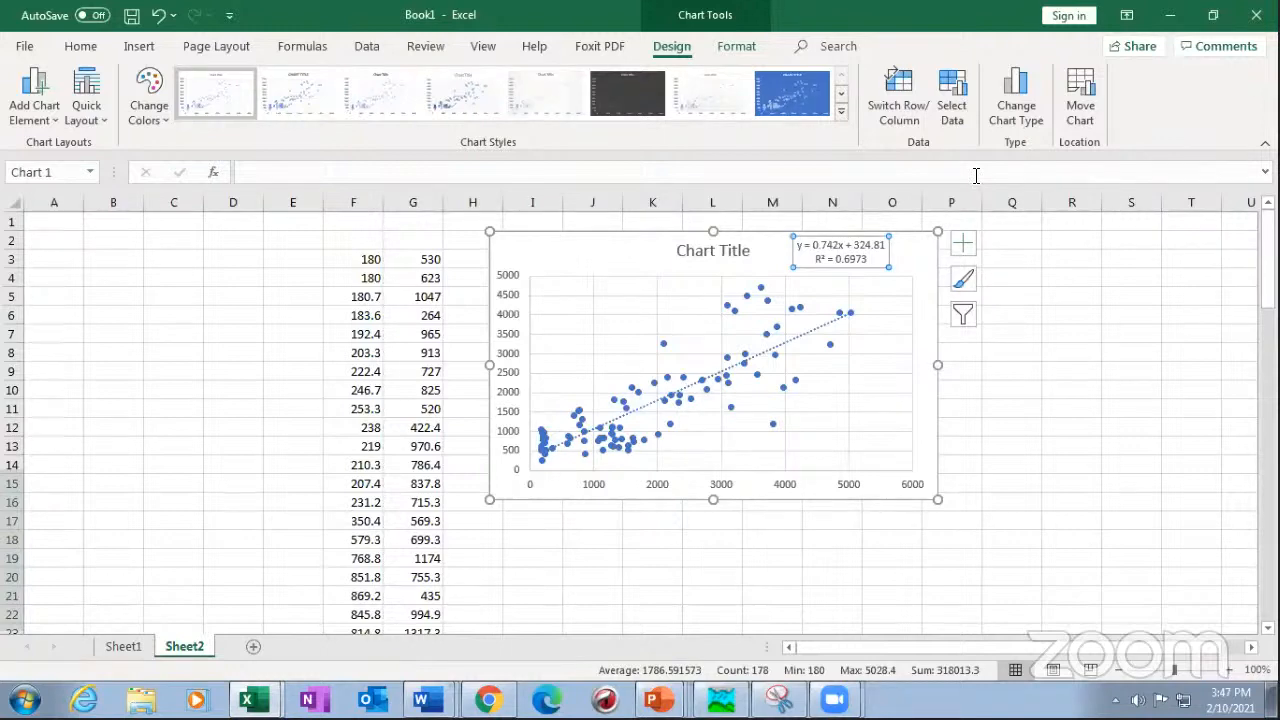
key("Escape")
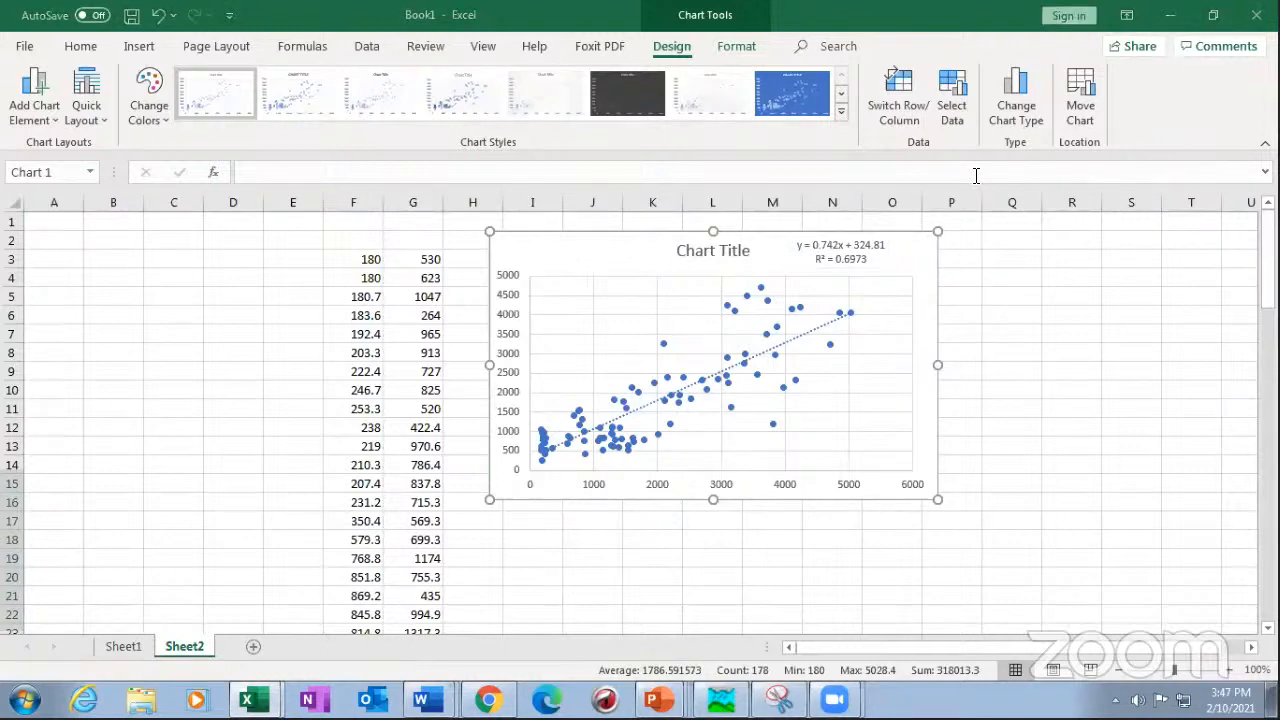
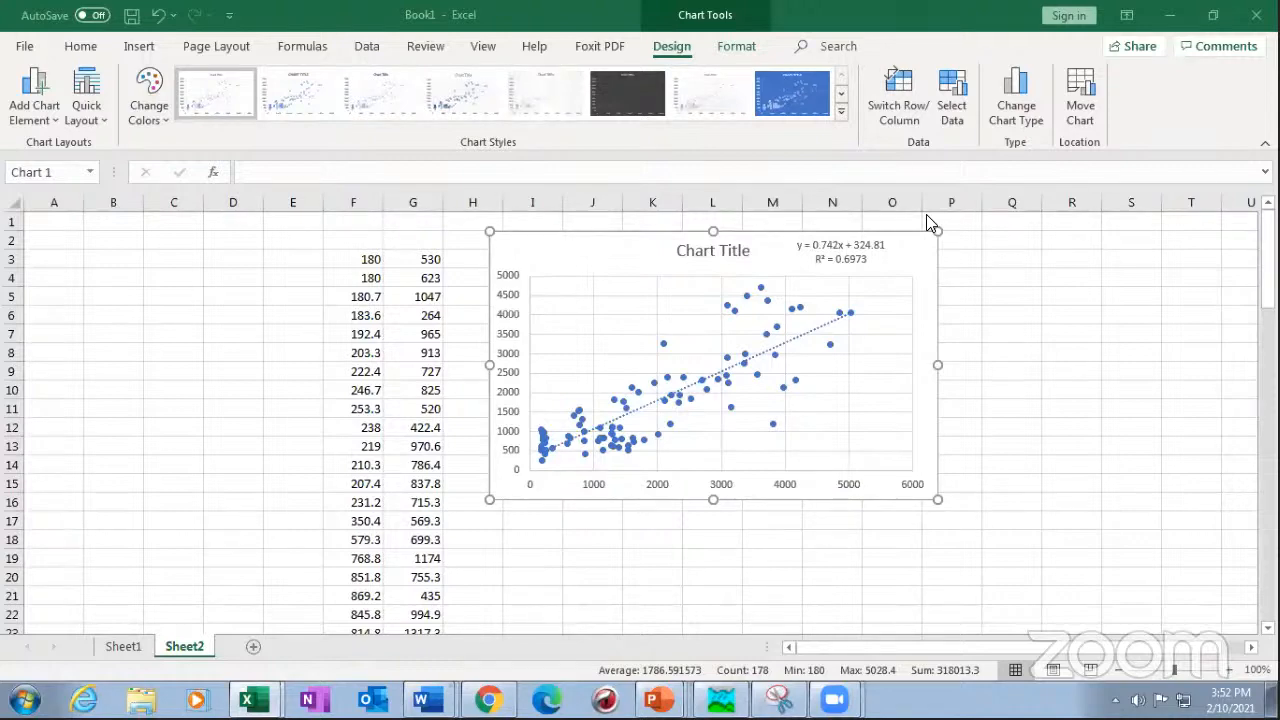
- Switch back to HEC-HMS and examine optimization trial calib1's settings, its list of parameters and the operations available for it
left_click(720, 699)
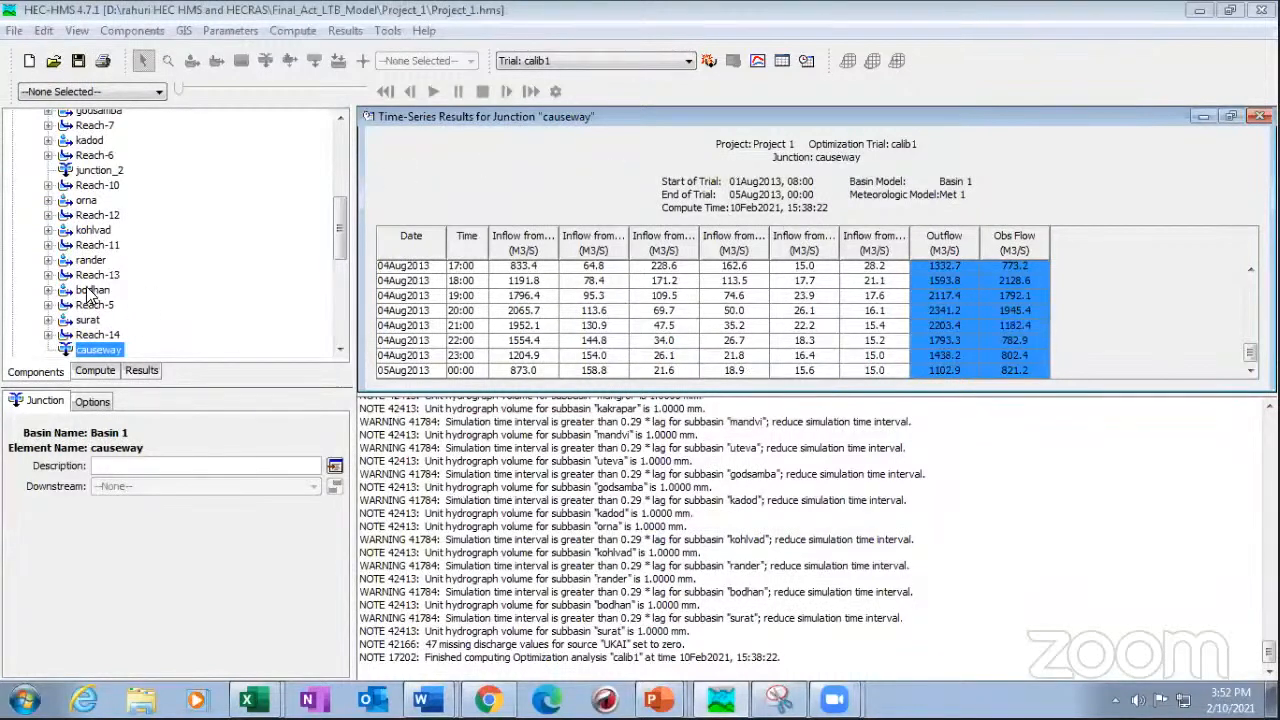
left_click_drag(338, 230, 334, 115)
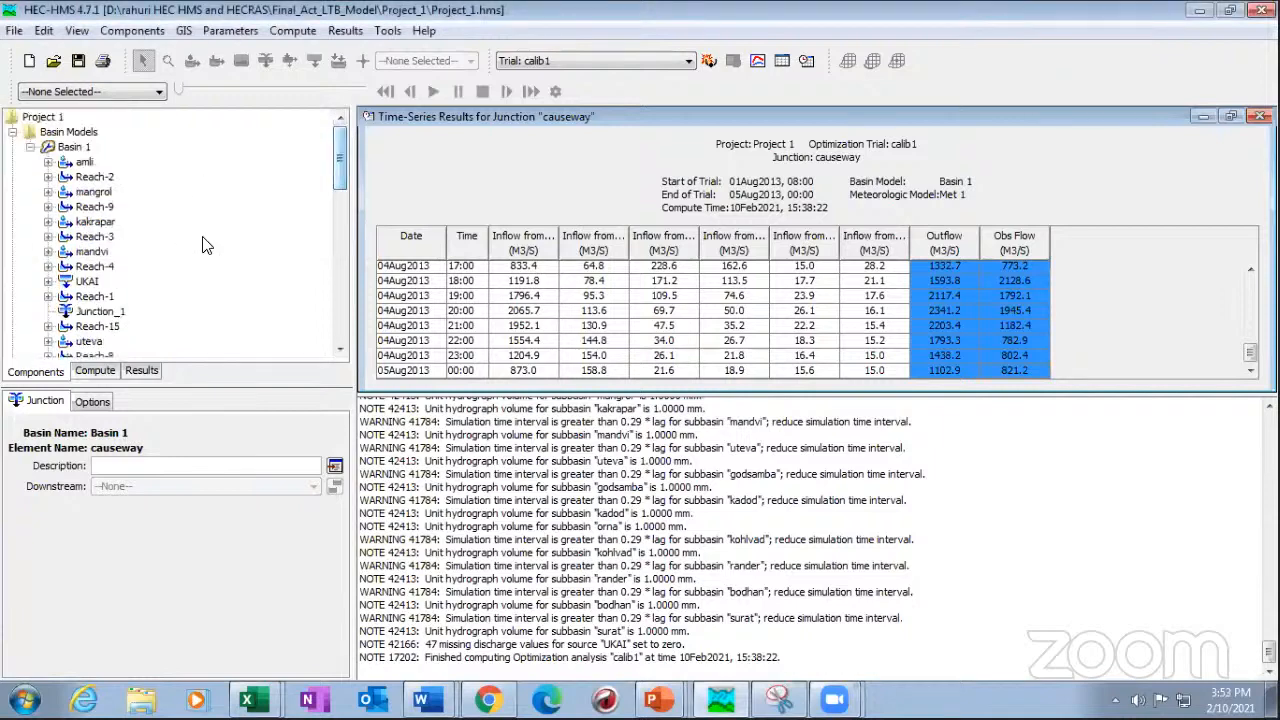
scroll(274, 250, "down", 10)
left_click(95, 370)
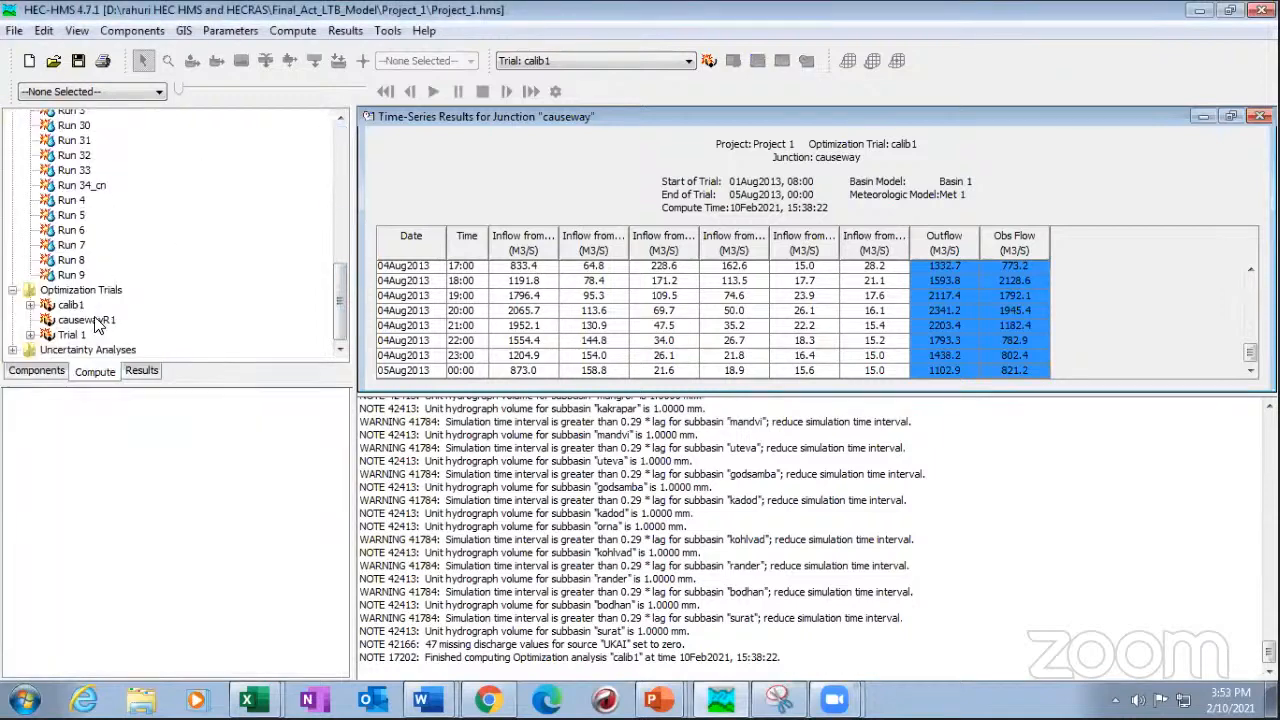
left_click(71, 307)
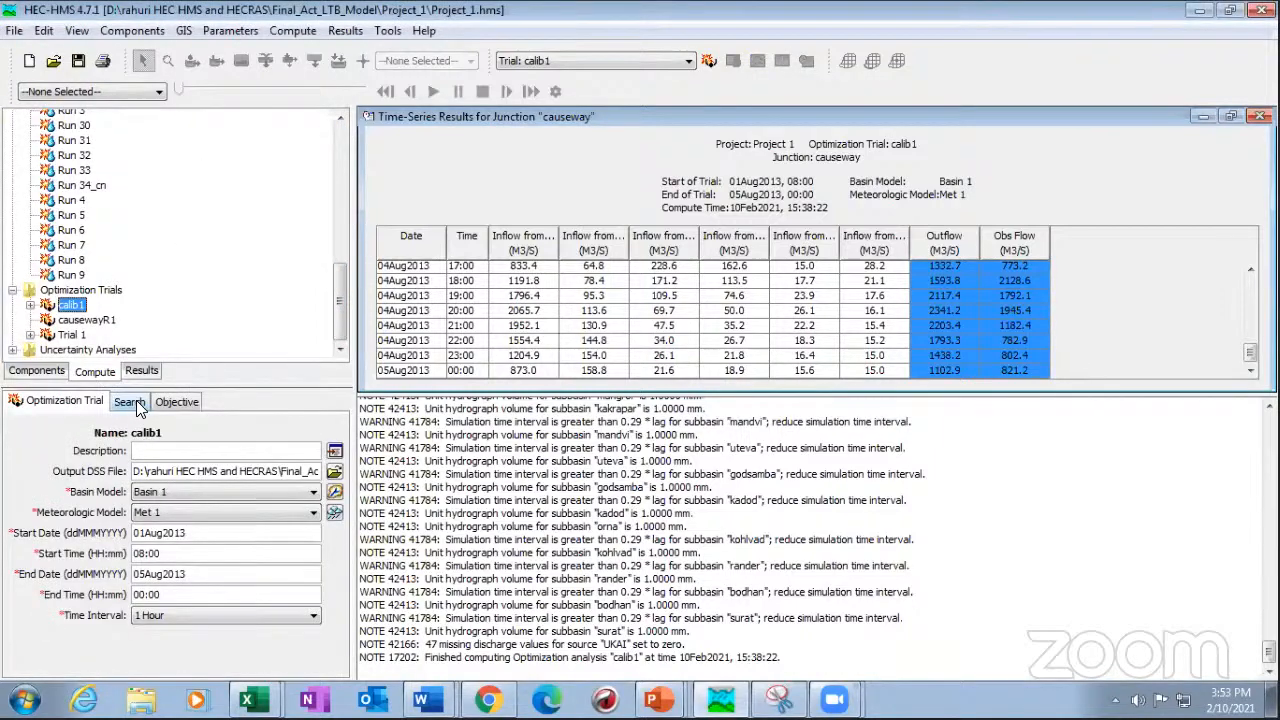
left_click(30, 304)
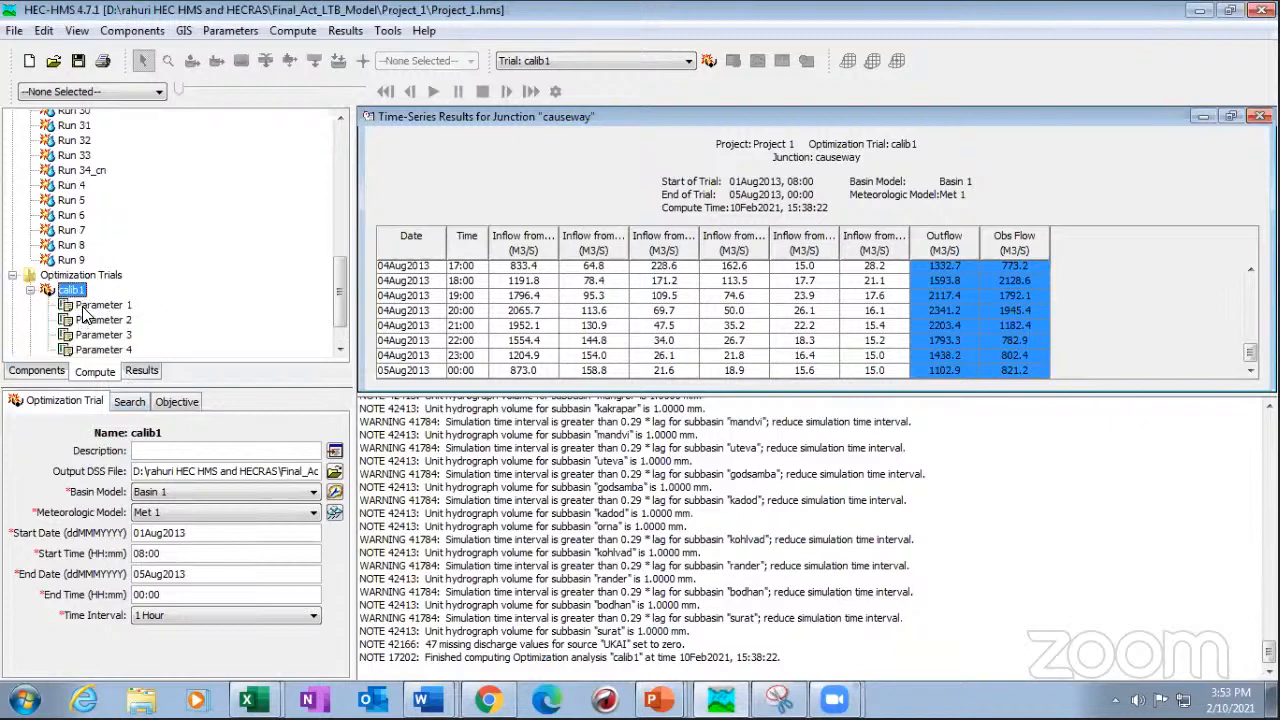
right_click(76, 290)
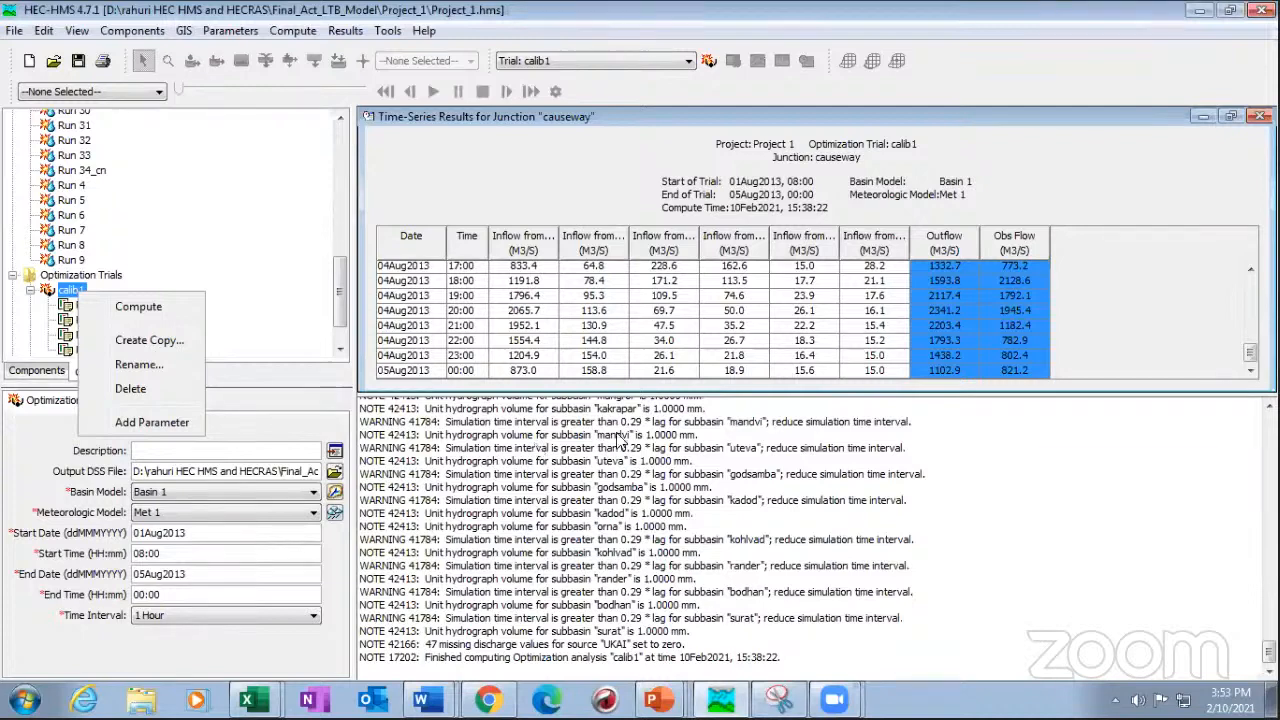
left_click(906, 340)
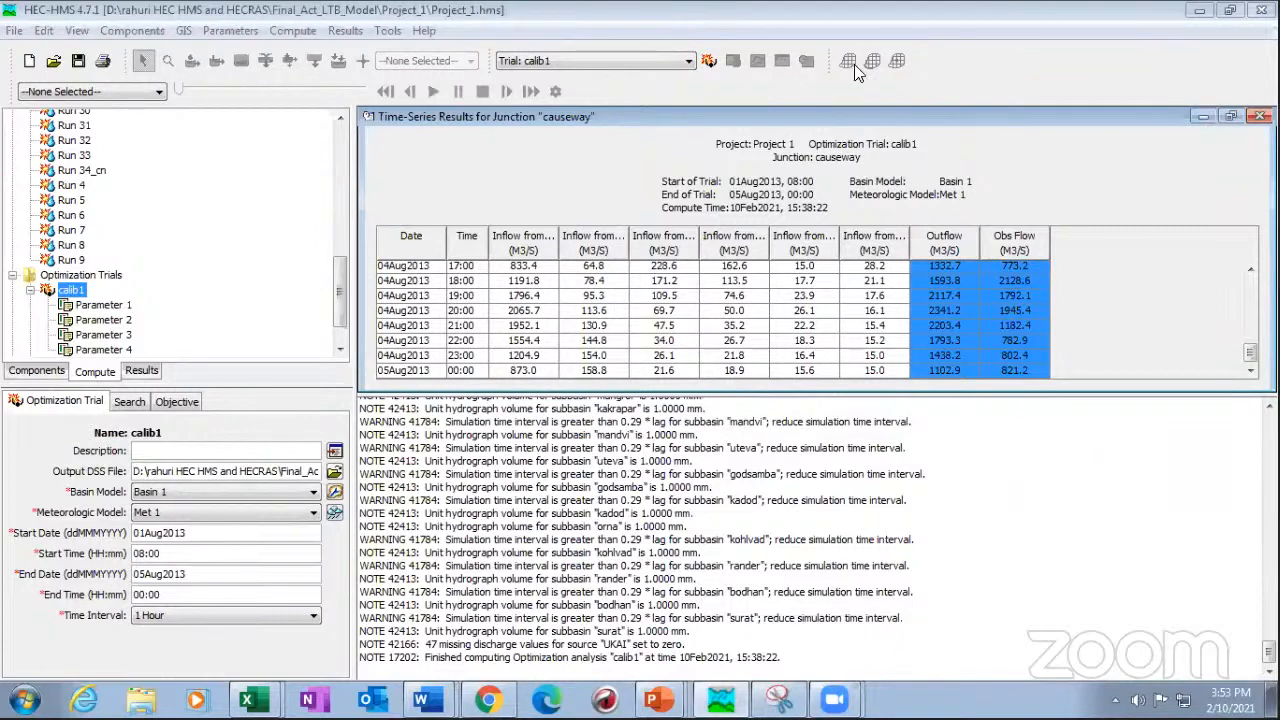
- Minimize HEC-HMS and close the Excel workbook Book1 without saving its changes
left_click(1199, 10)
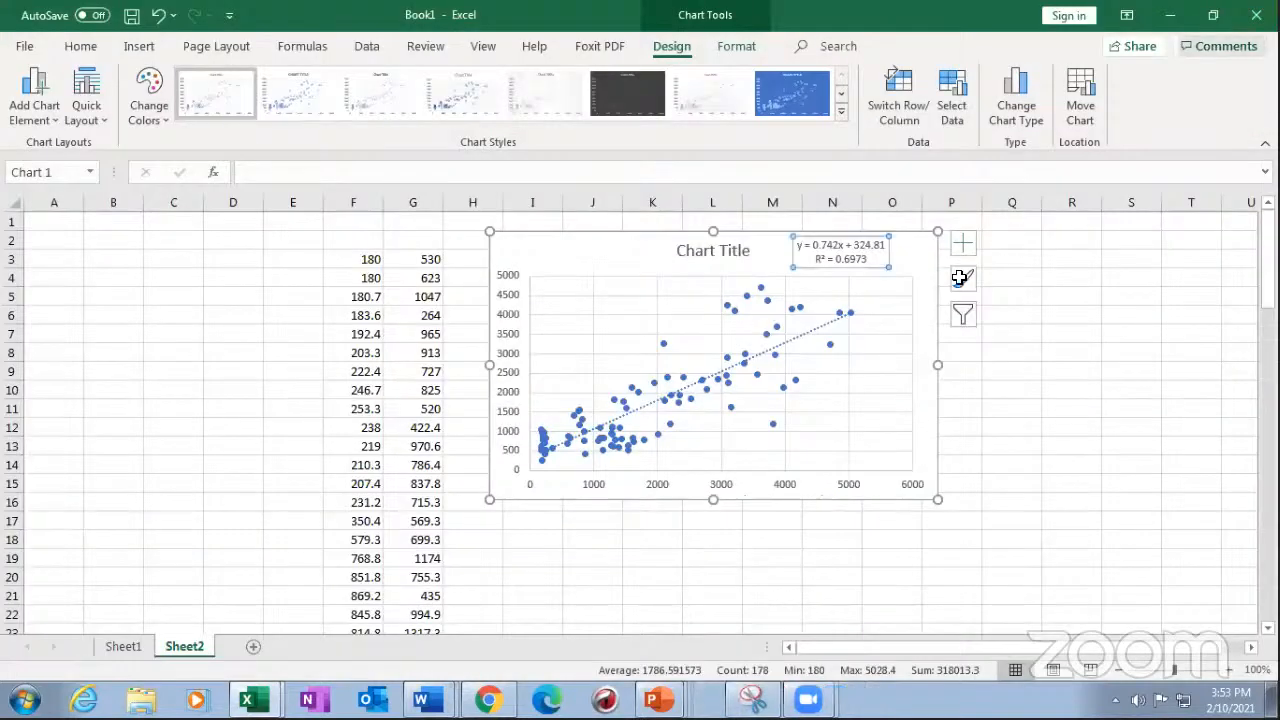
left_click(1033, 350)
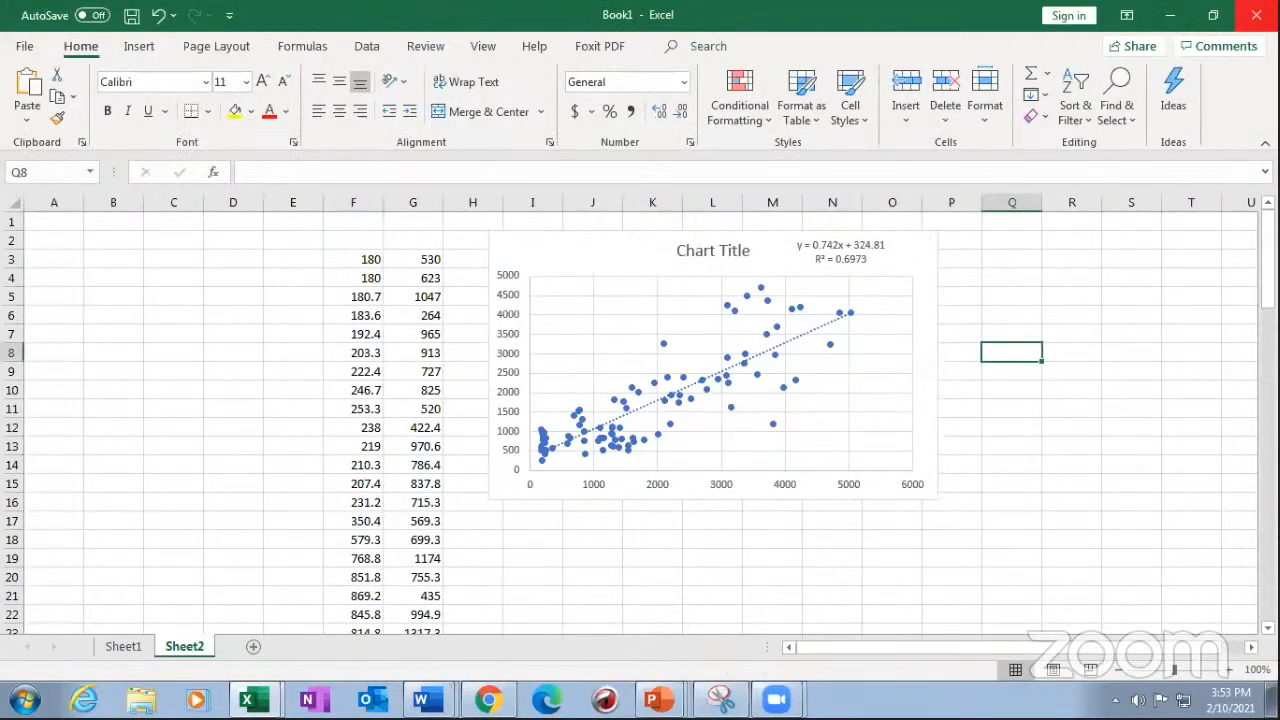
left_click(1256, 15)
left_click(640, 385)
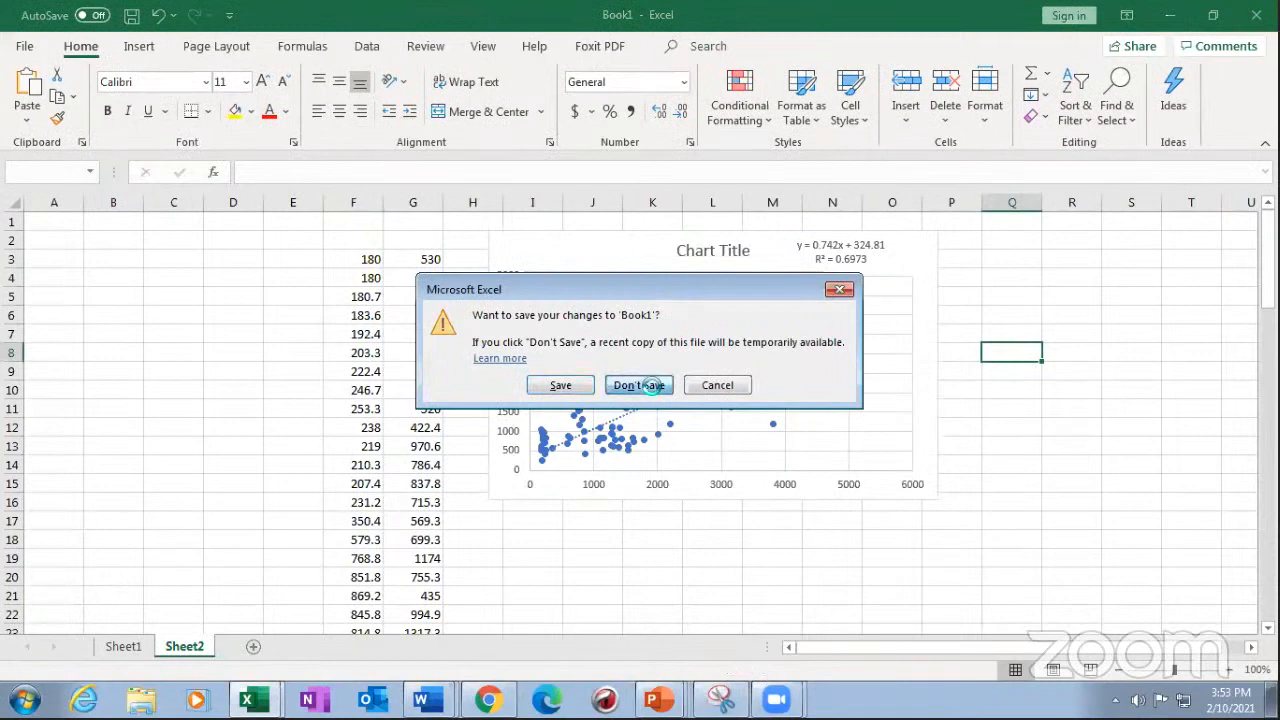
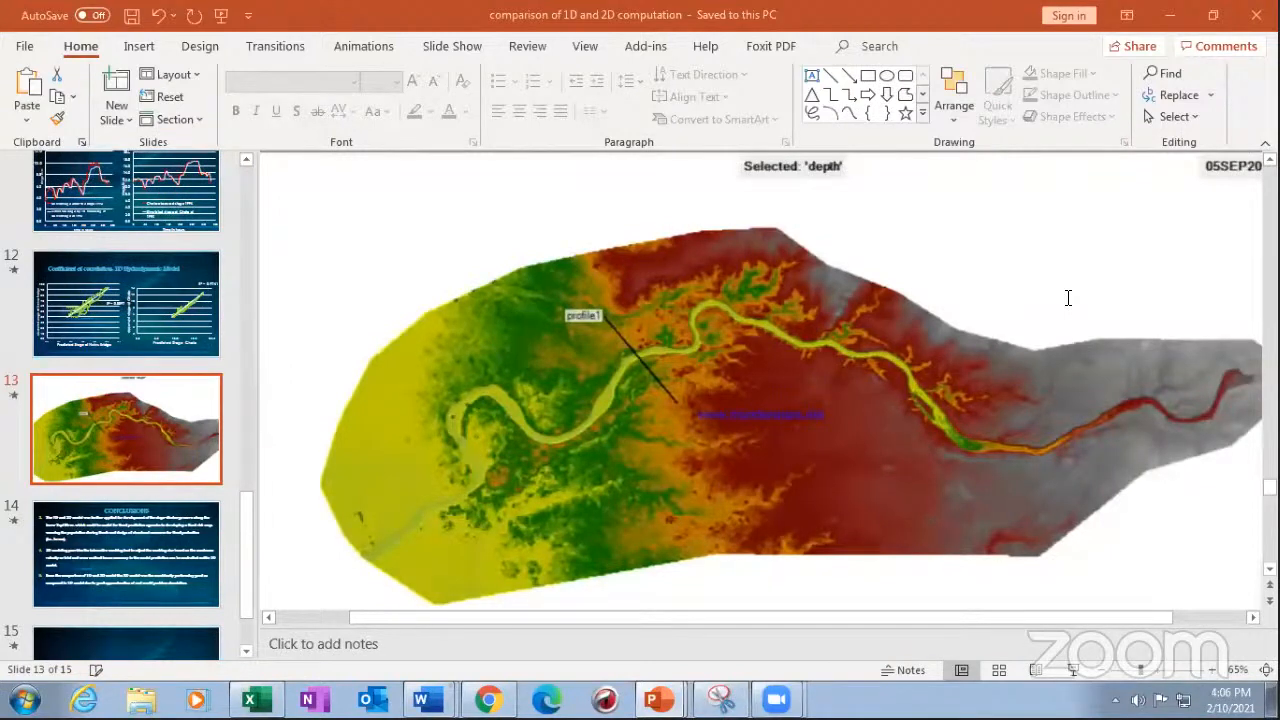
- Launch HEC-RAS 6.0 Beta 2
left_click(24, 699)
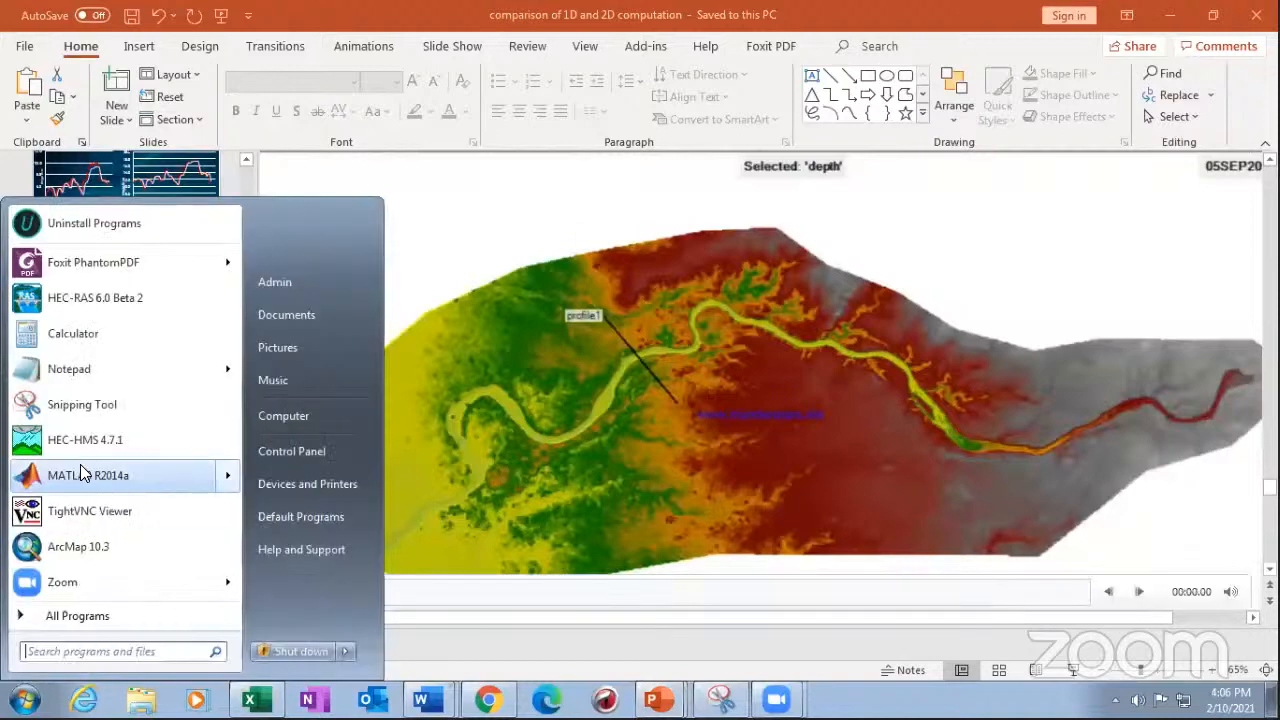
left_click(118, 297)
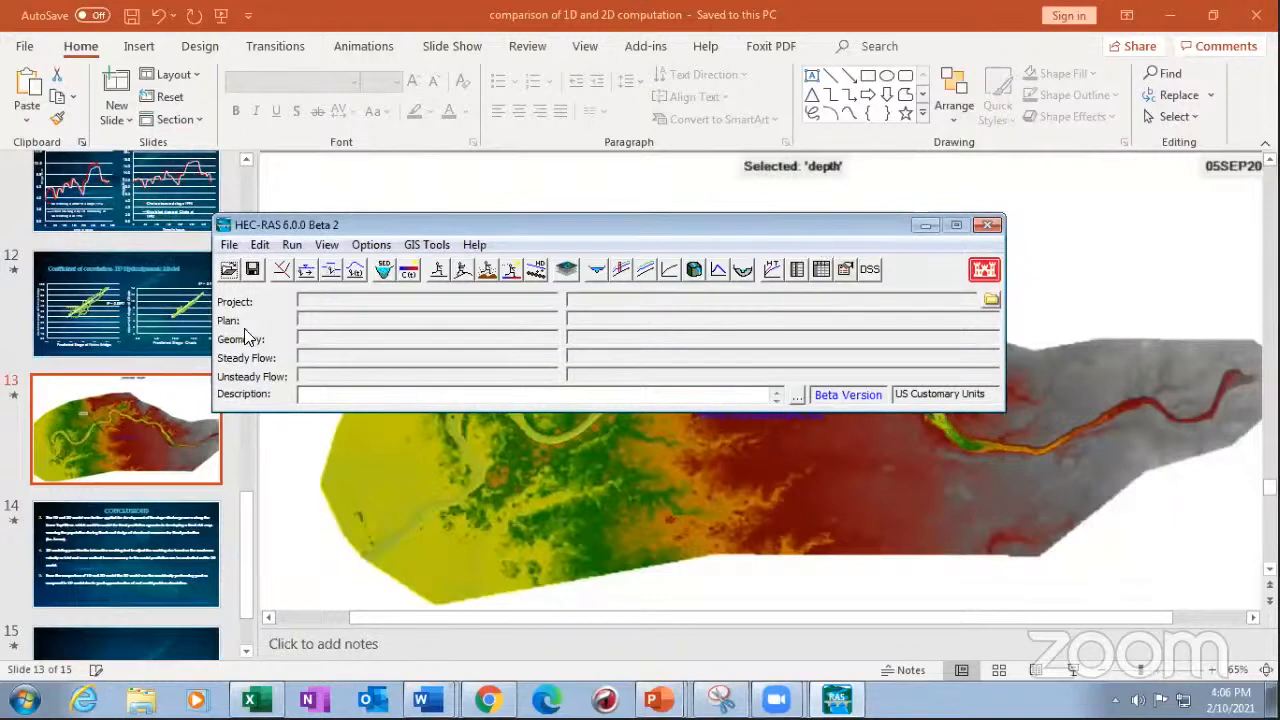
left_click(233, 248)
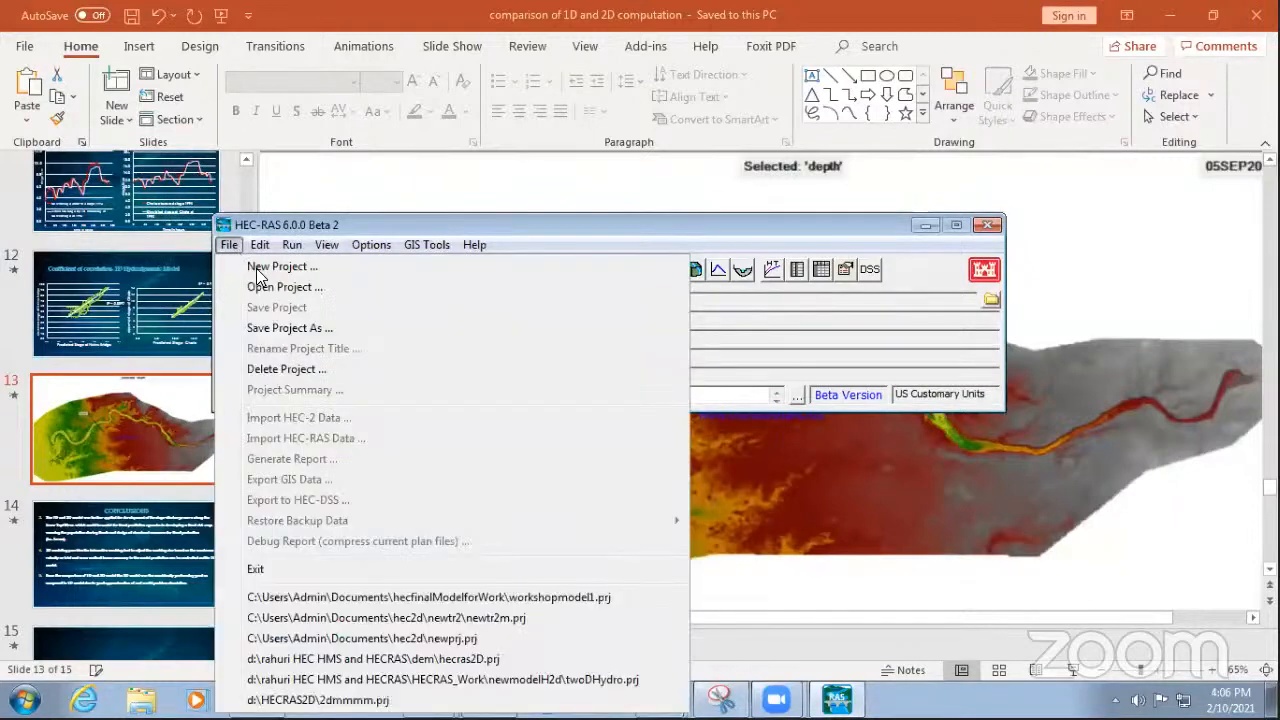
left_click(258, 270)
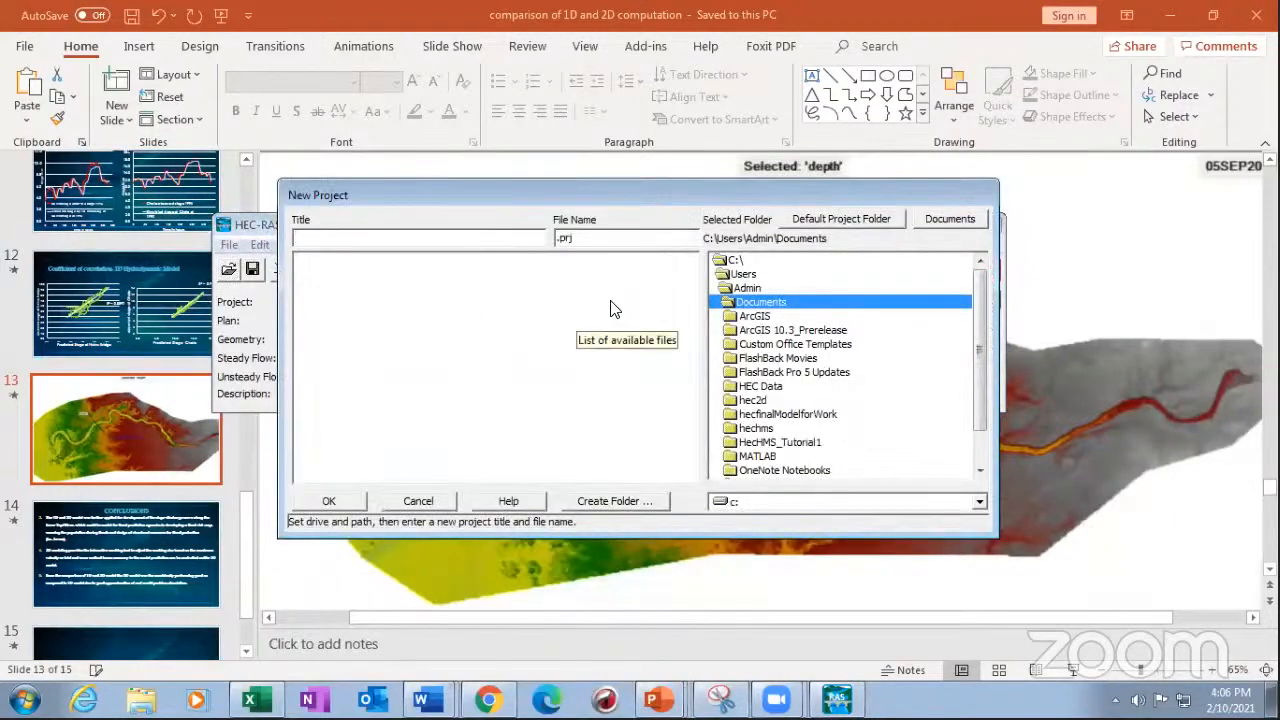
left_click(870, 501)
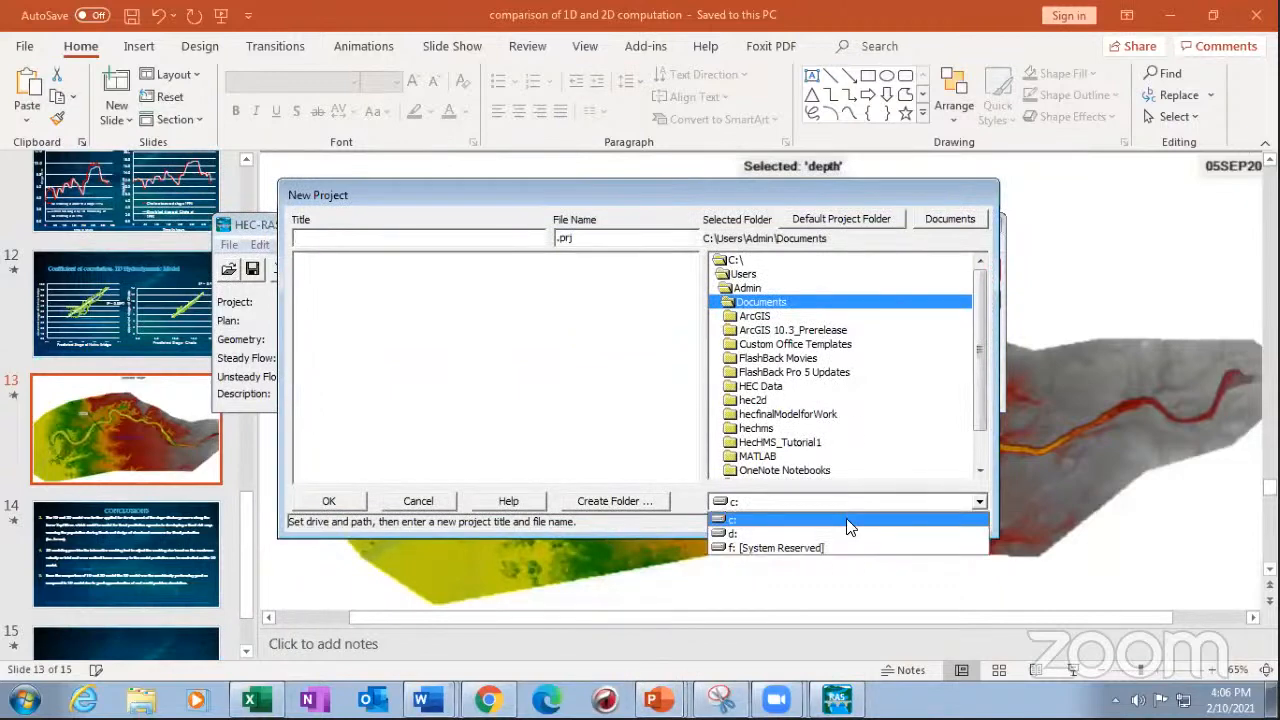
left_click(822, 534)
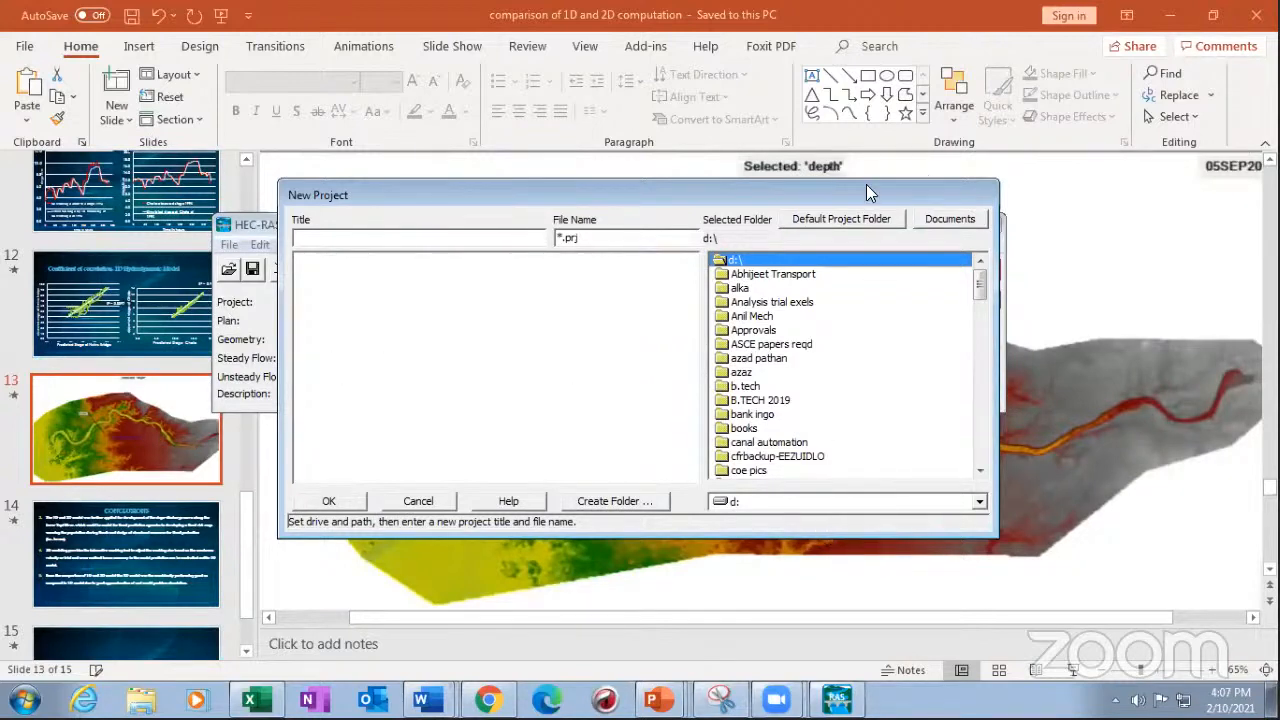
left_click_drag(869, 191, 758, 220)
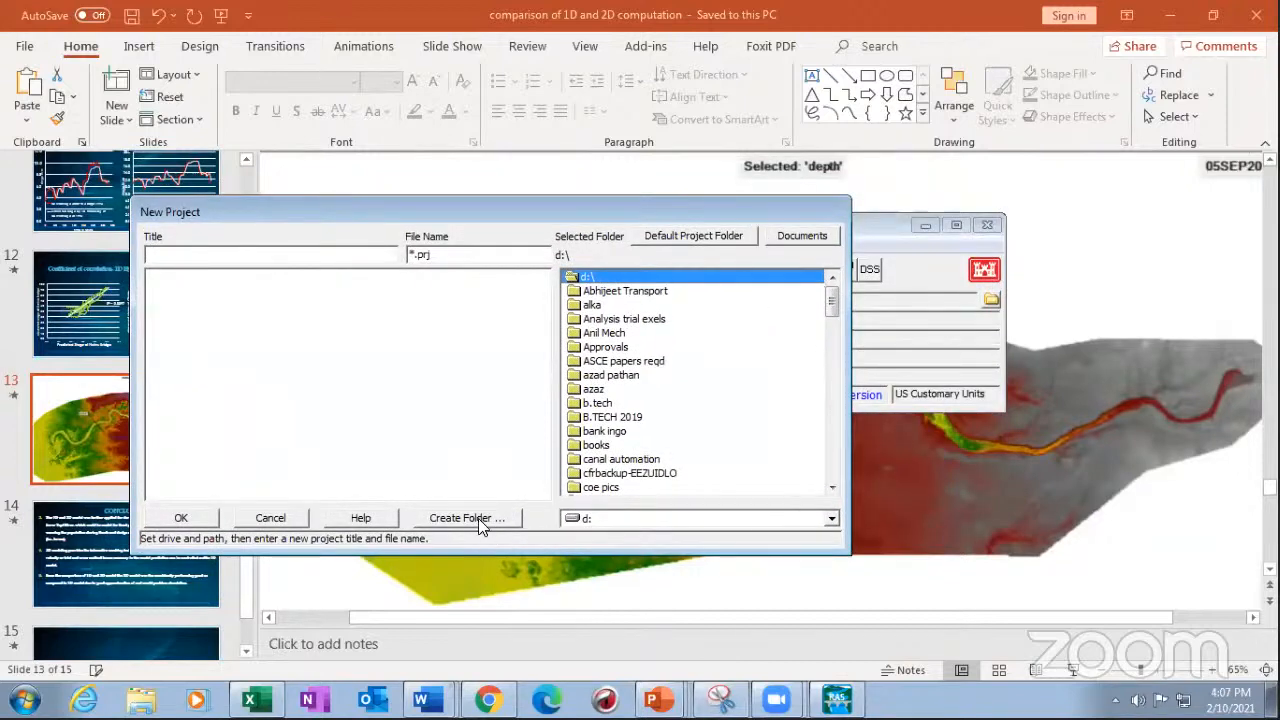
left_click(272, 518)
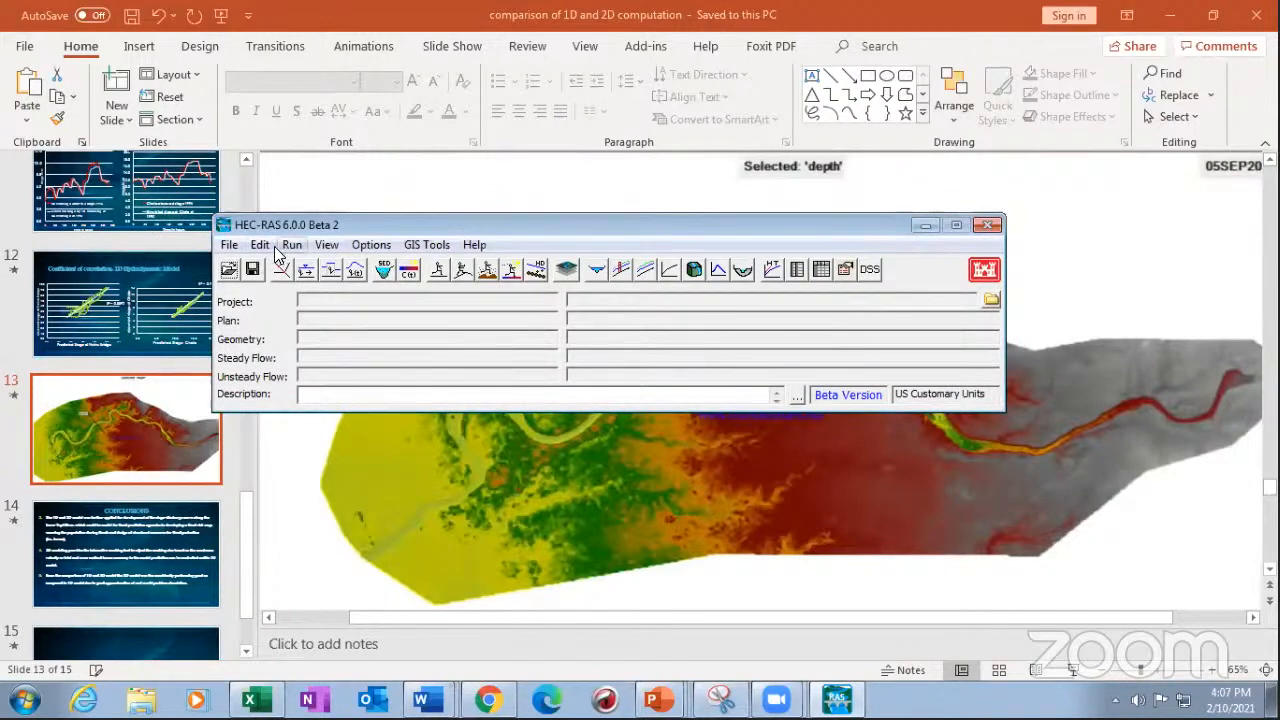
- Start a new HEC-RAS project and choose the folder "rahuri HEC HMS and HECRAS" on drive d: as its location
left_click(229, 245)
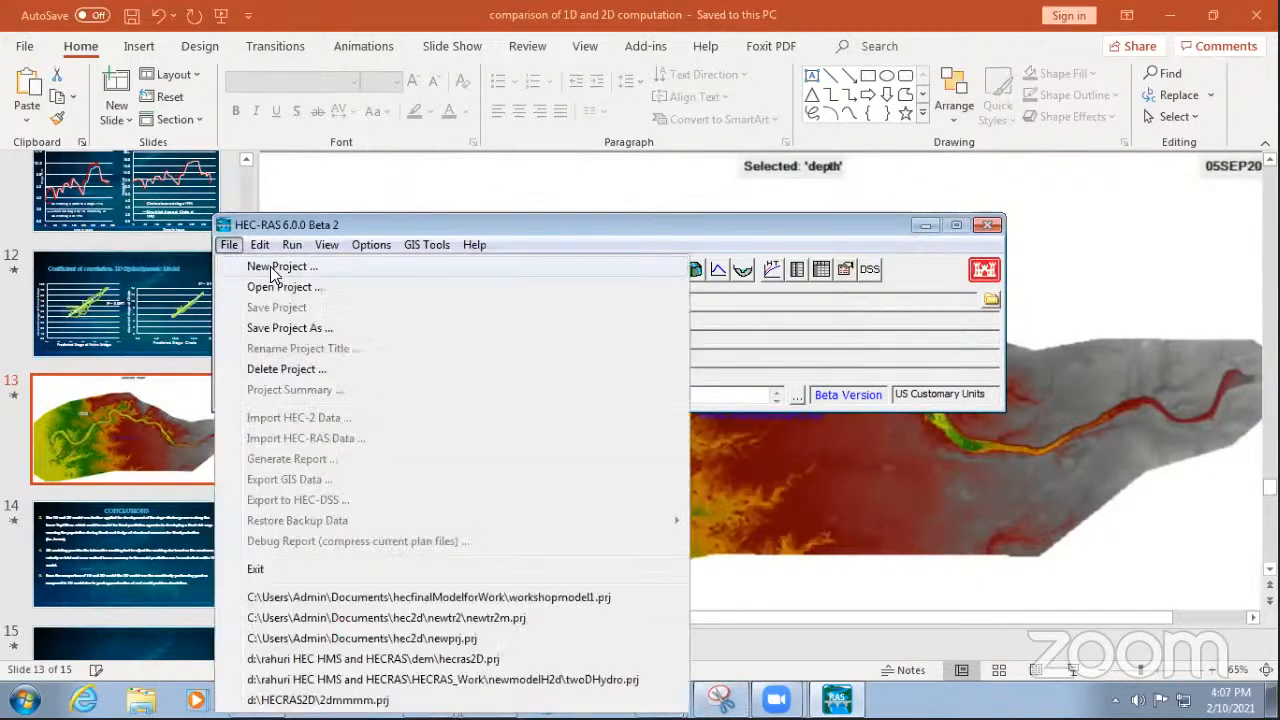
left_click(272, 268)
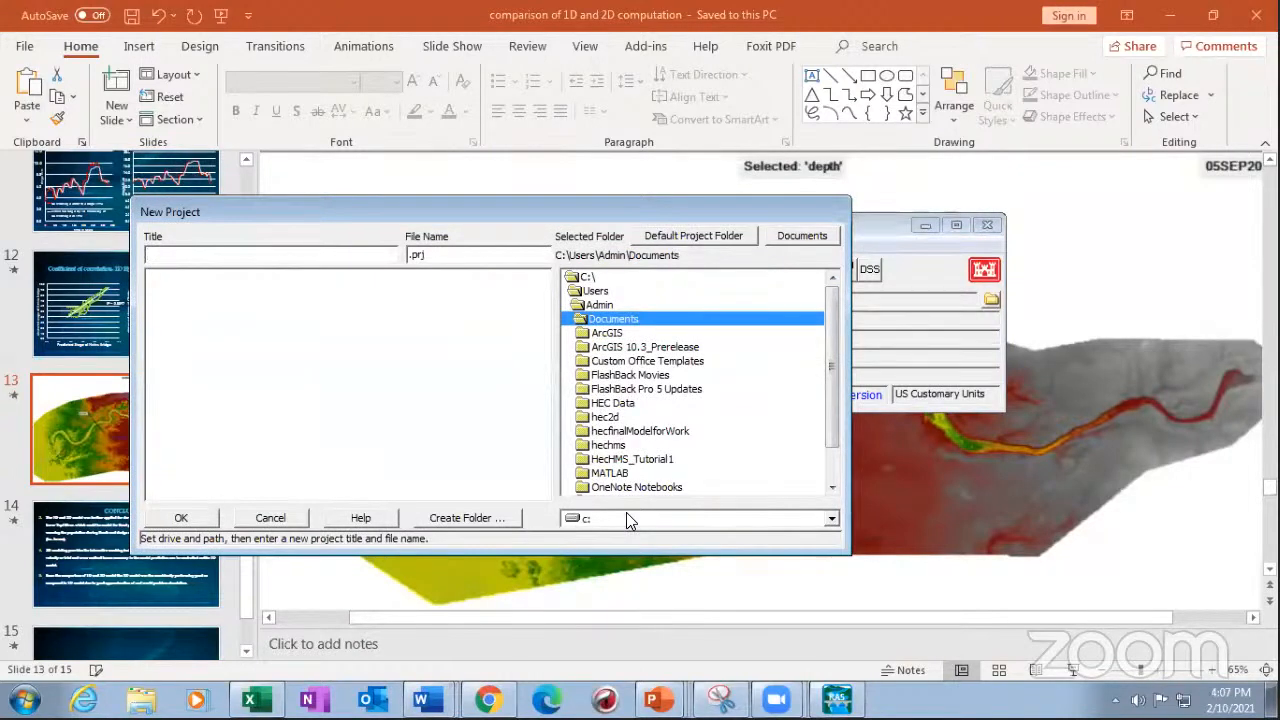
left_click(684, 520)
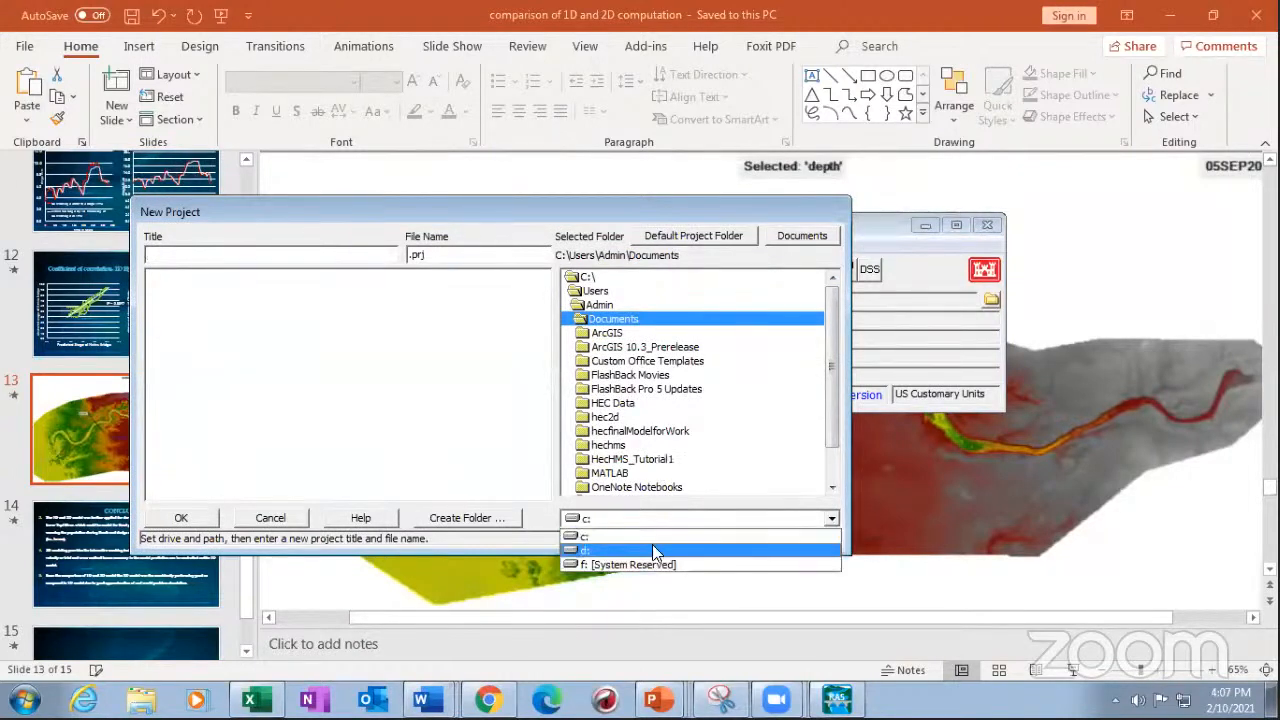
left_click(653, 549)
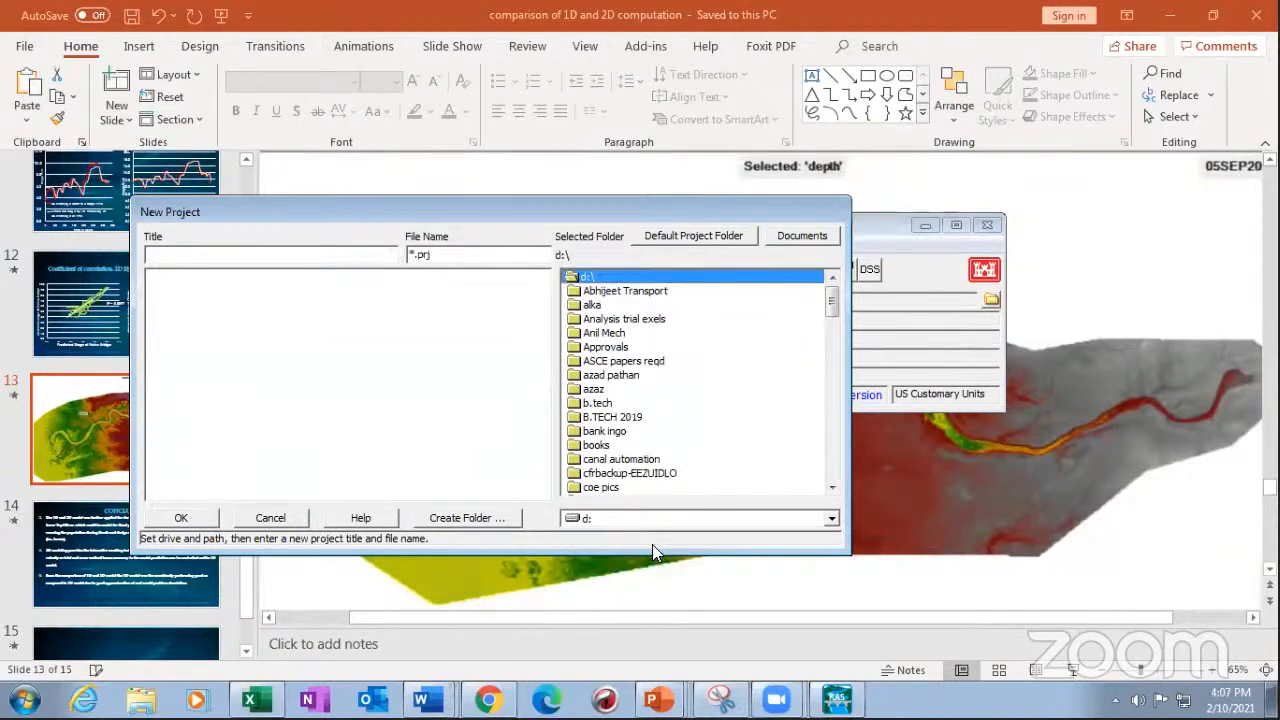
left_click(645, 473)
scroll(645, 480, "down", 5)
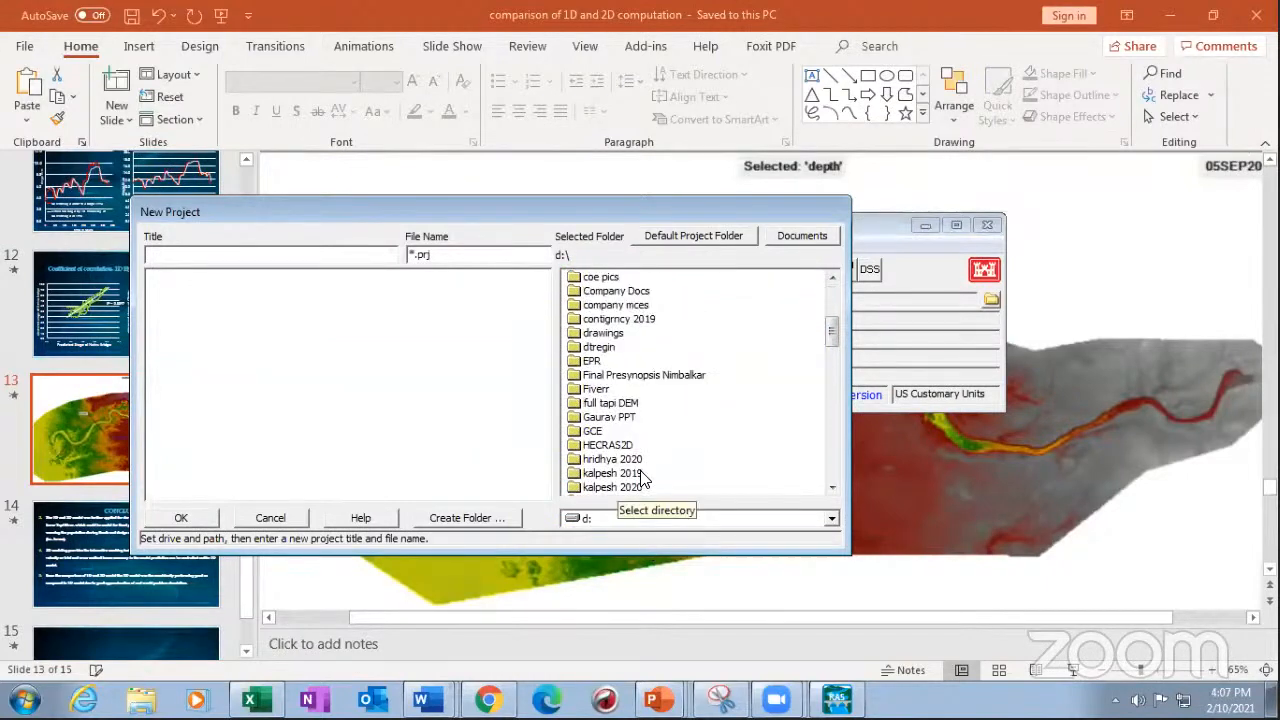
scroll(645, 480, "down", 5)
left_click(666, 482)
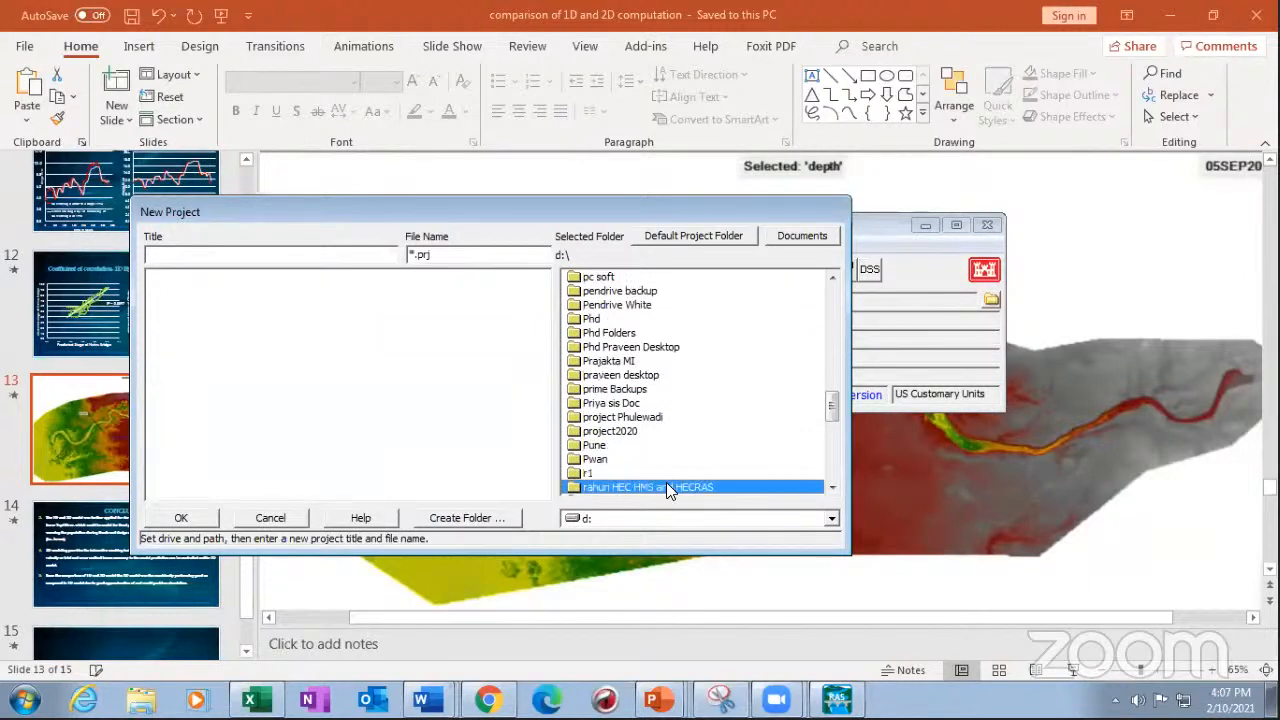
double_click(666, 482)
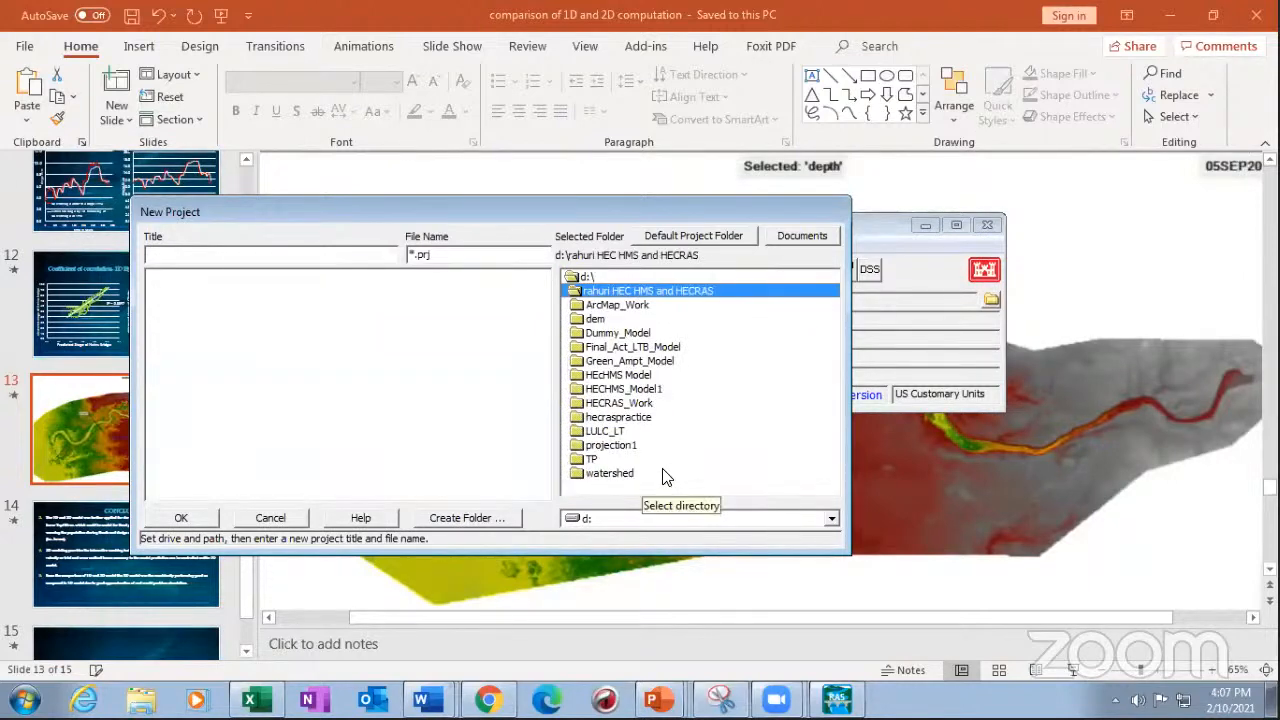
- Create a subfolder named seesionmodel inside the selected project folder
left_click(481, 528)
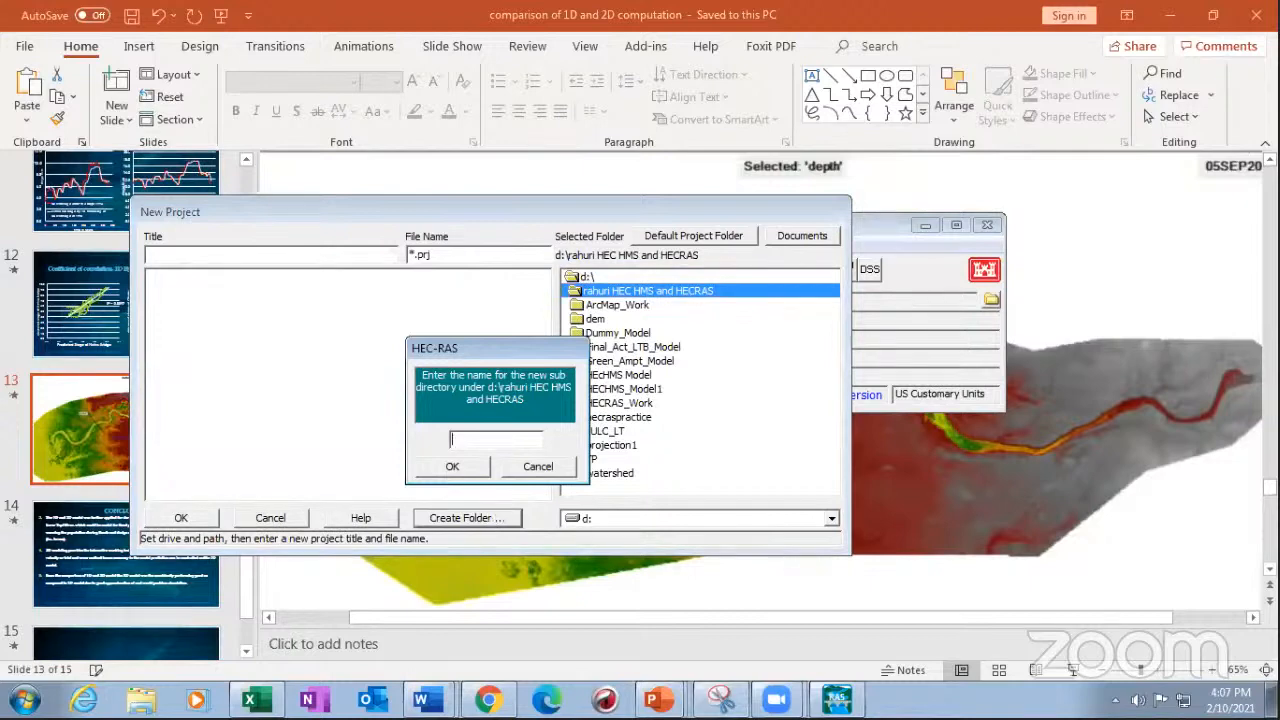
type("seesionmod")
type("e;")
type("l")
left_click(478, 472)
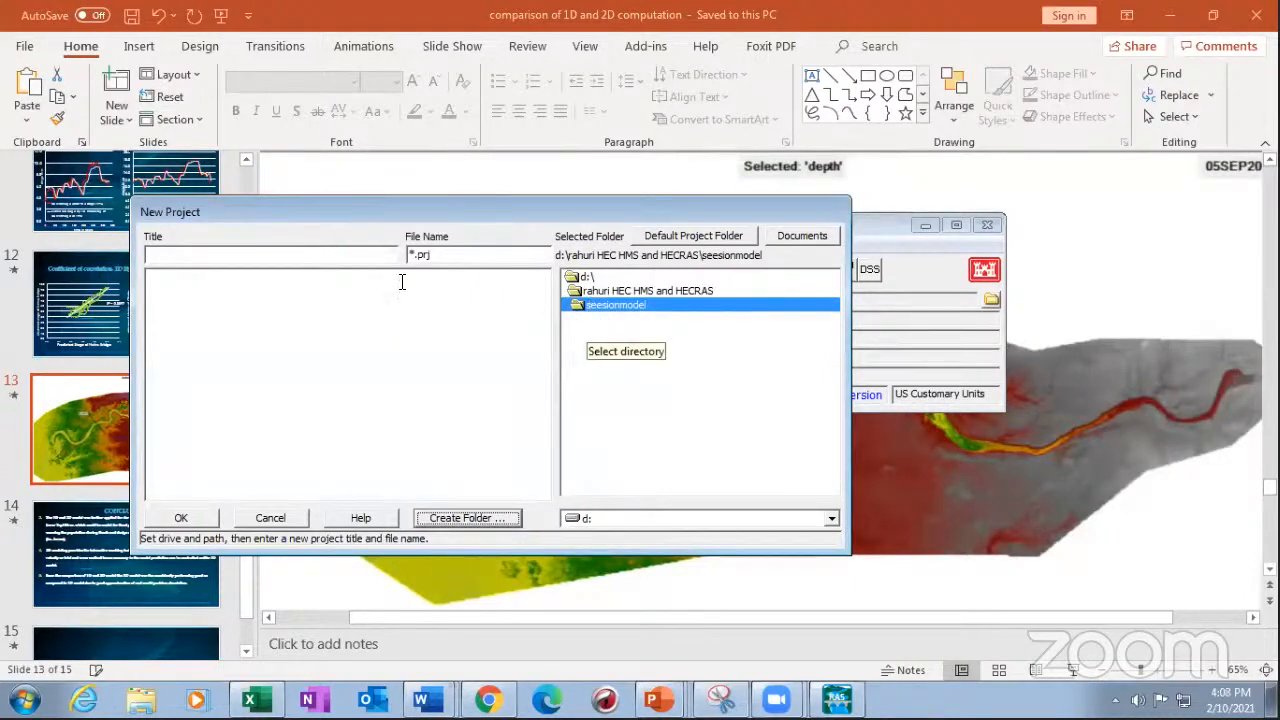
- Title the new project setri1 and create it in the seesionmodel folder
left_click(262, 247)
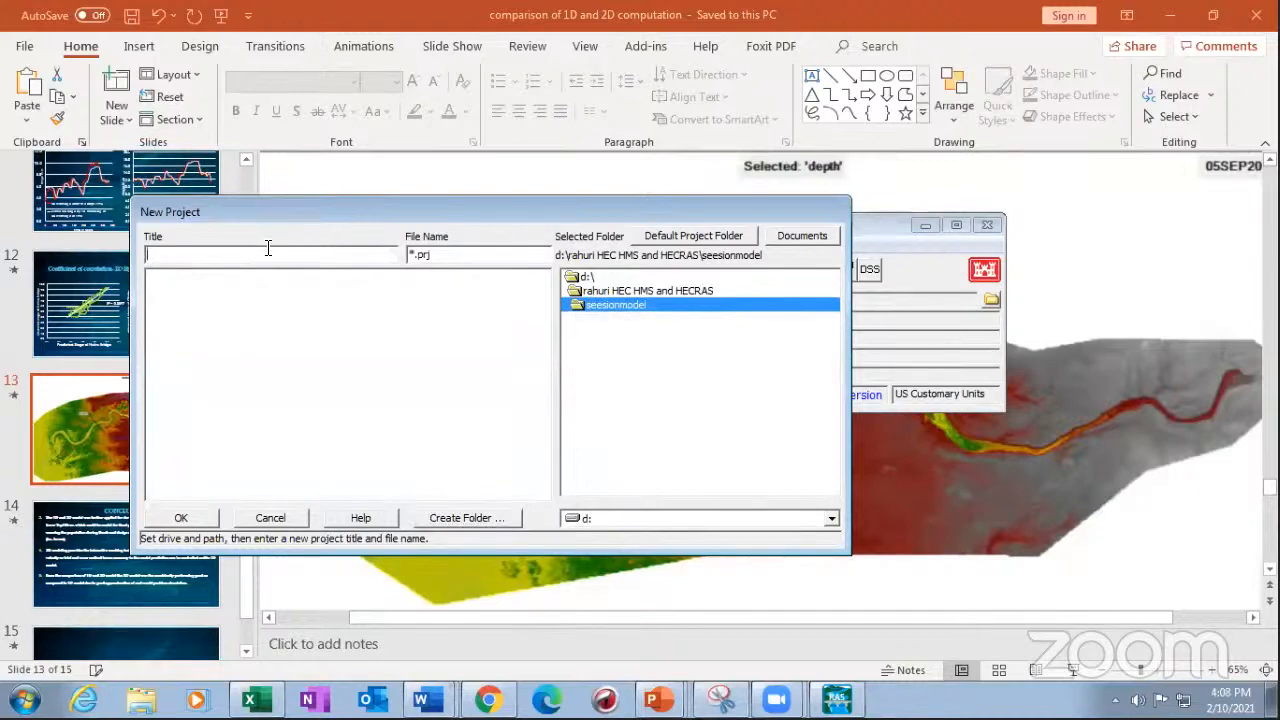
type("setri1")
left_click(183, 518)
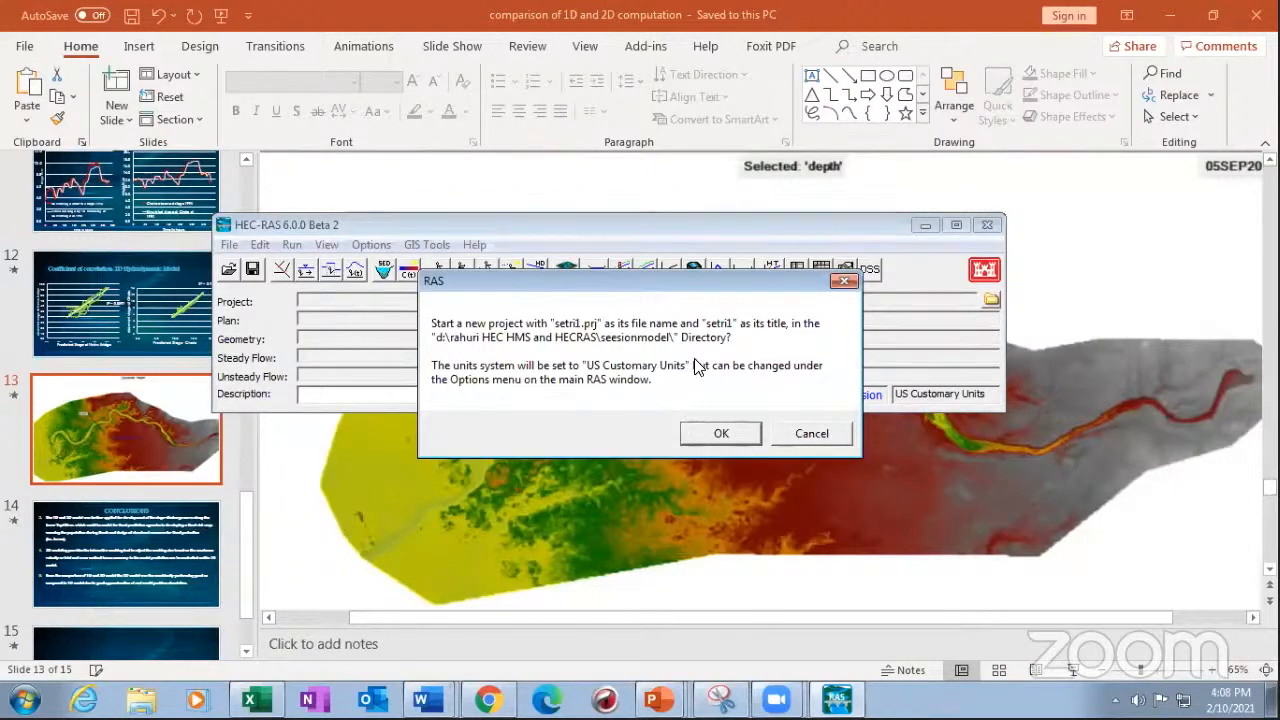
left_click(722, 437)
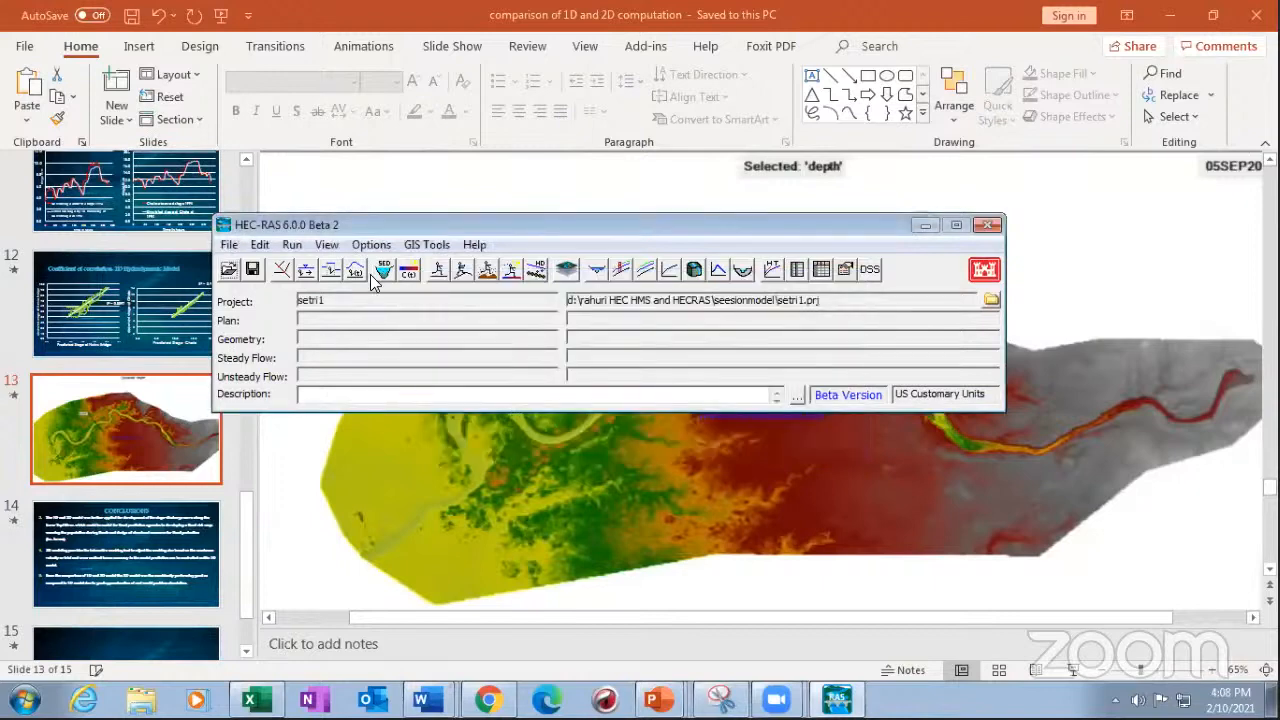
- Set the project's unit system to System International (Metric System)
left_click(374, 246)
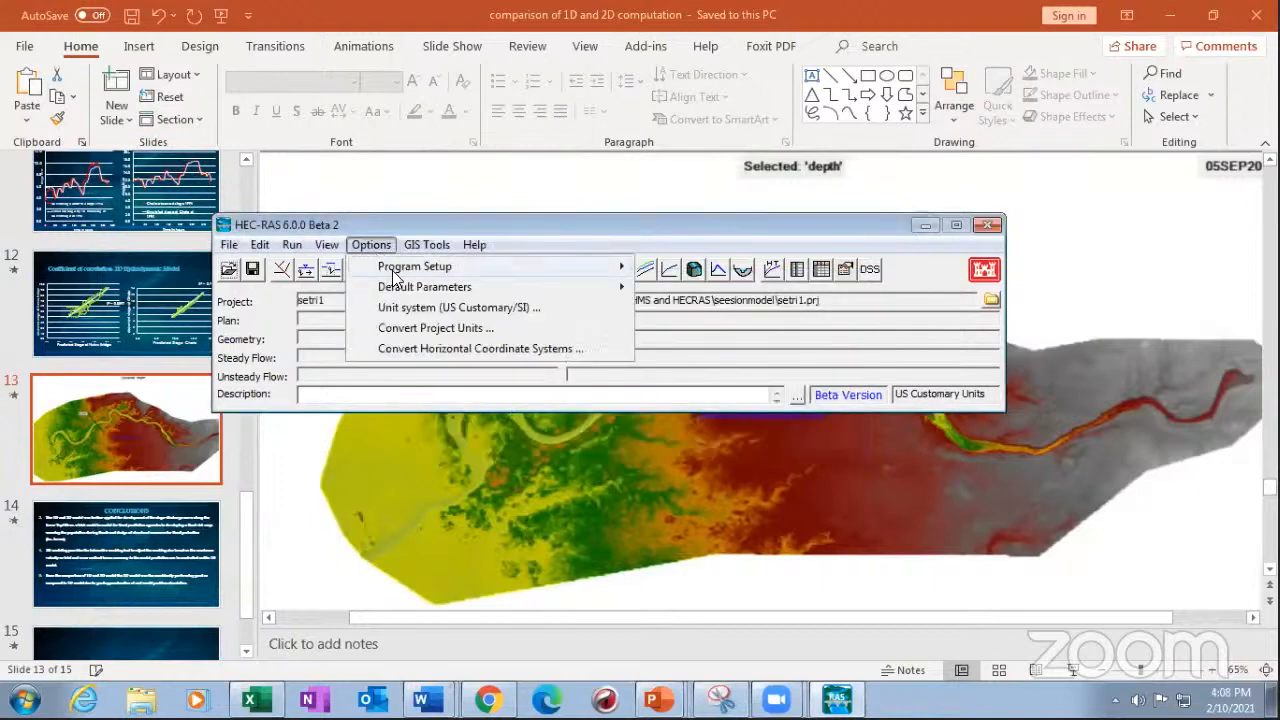
left_click(492, 308)
left_click(290, 203)
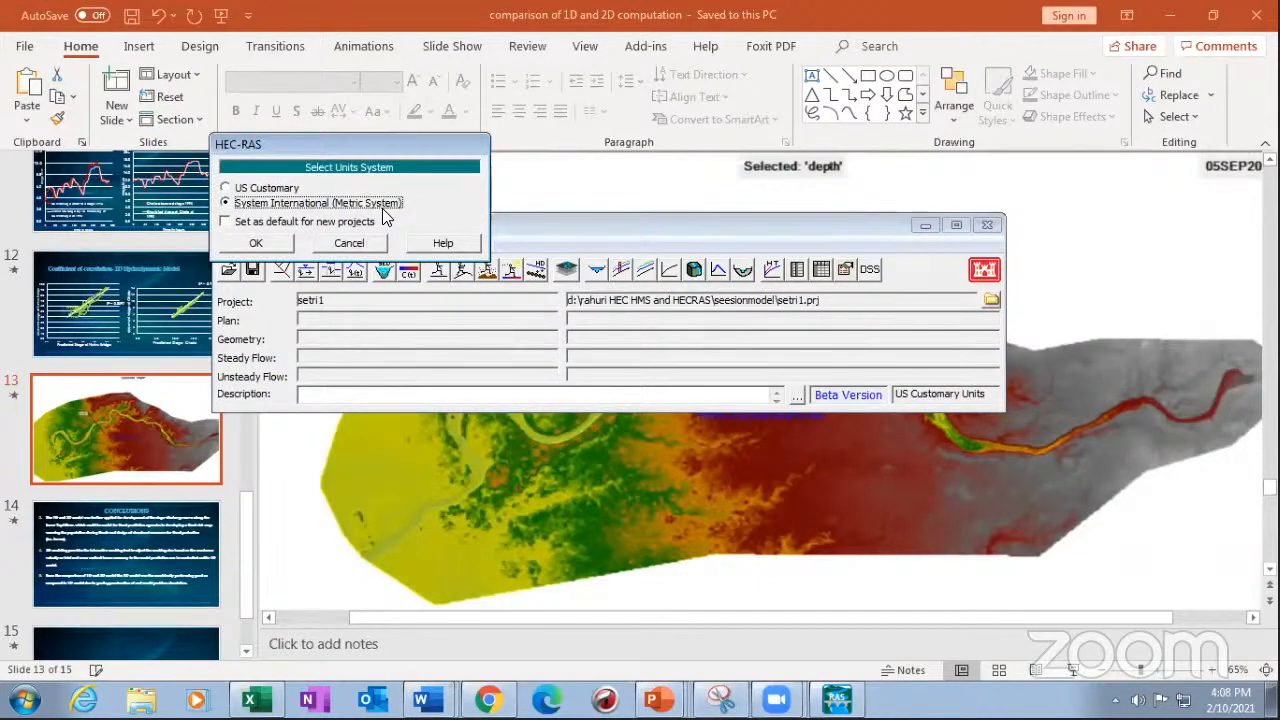
left_click(280, 243)
left_click(720, 440)
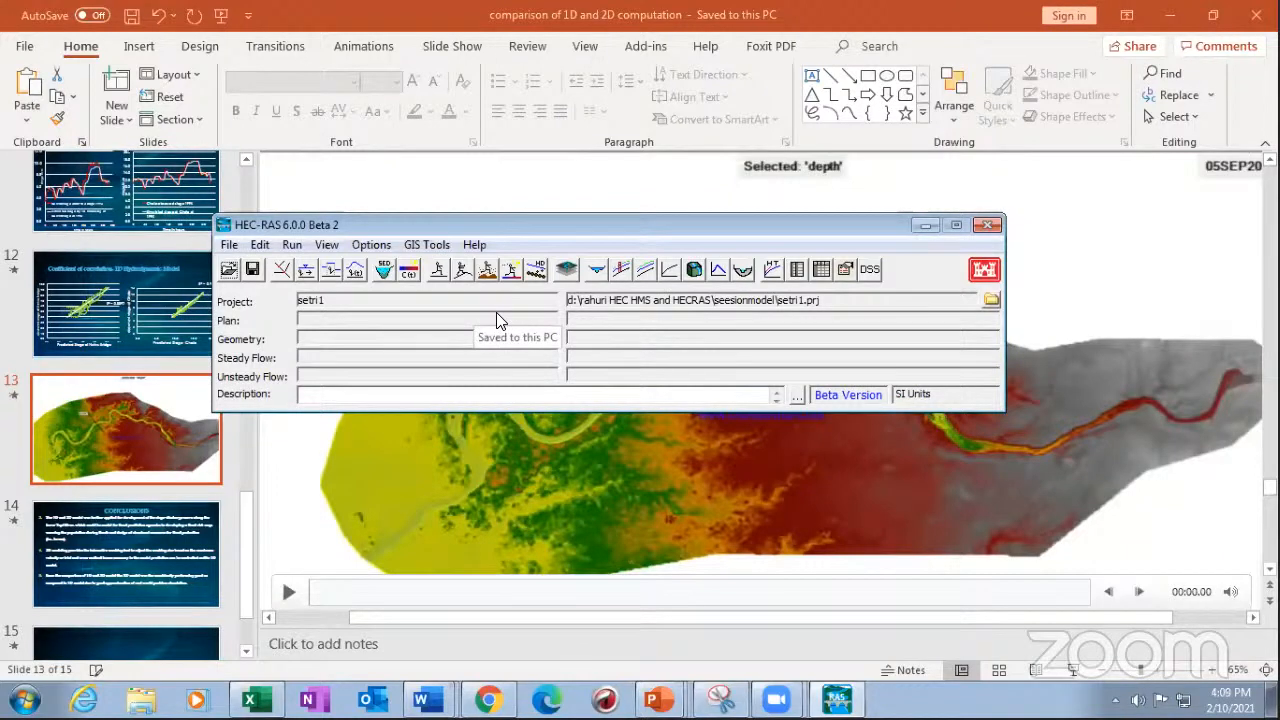
- Open RAS Mapper for the setri1 project and maximize its window
left_click(567, 269)
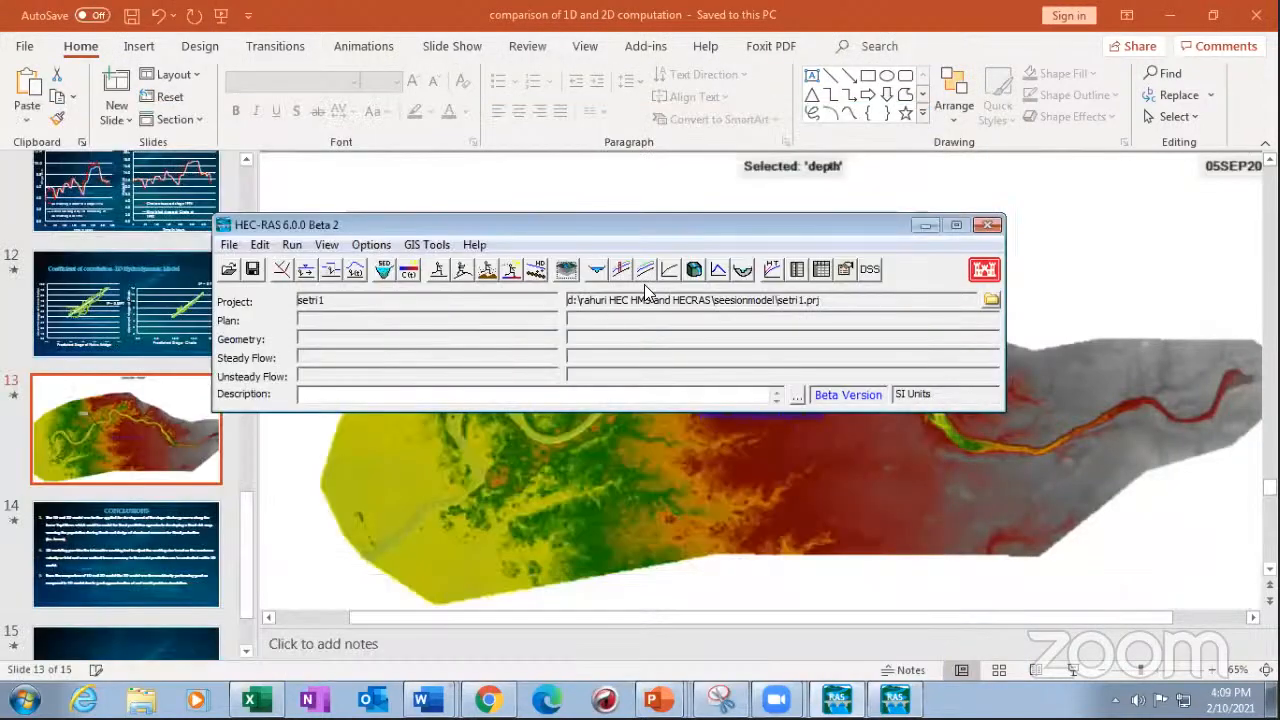
left_click(565, 272)
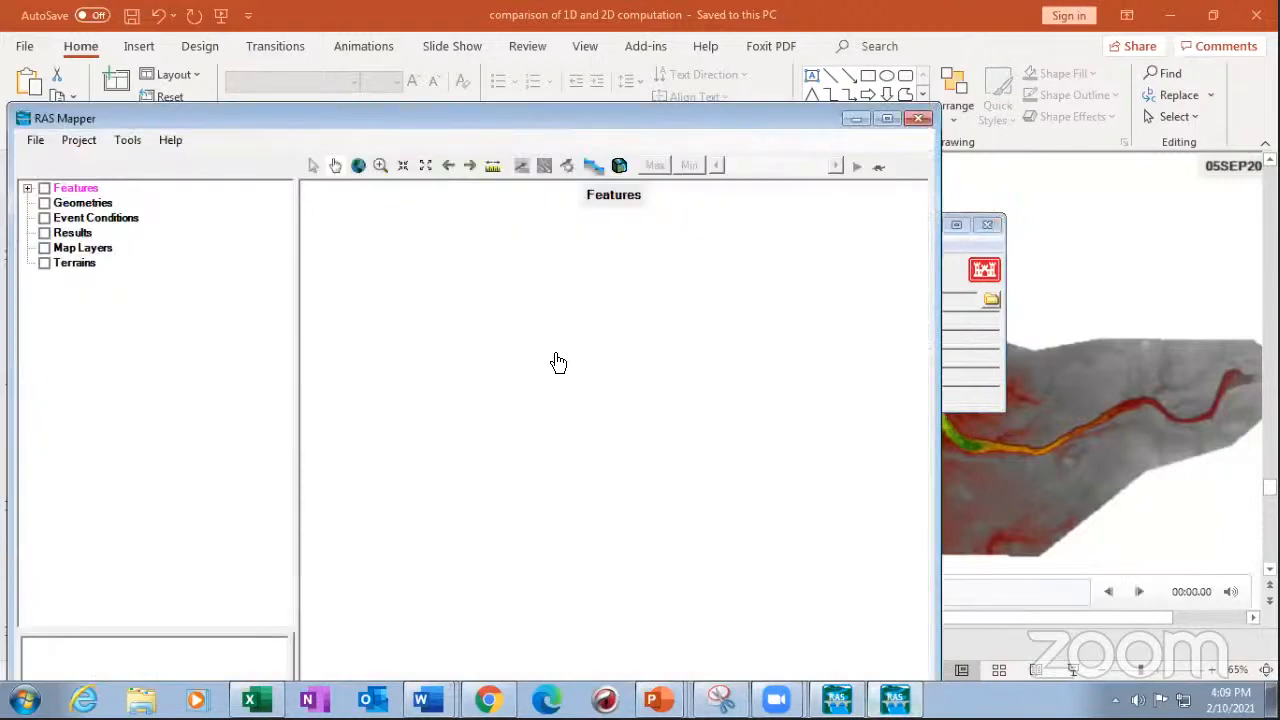
left_click(887, 118)
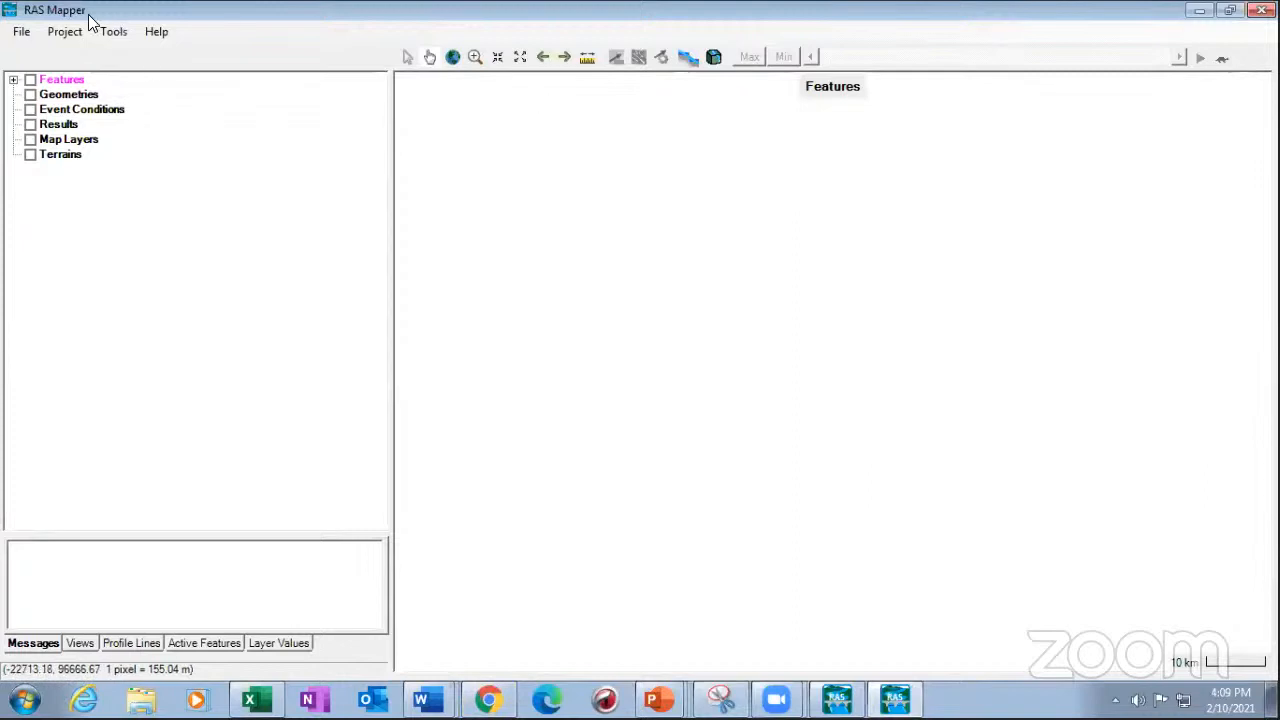
left_click(62, 31)
left_click(90, 52)
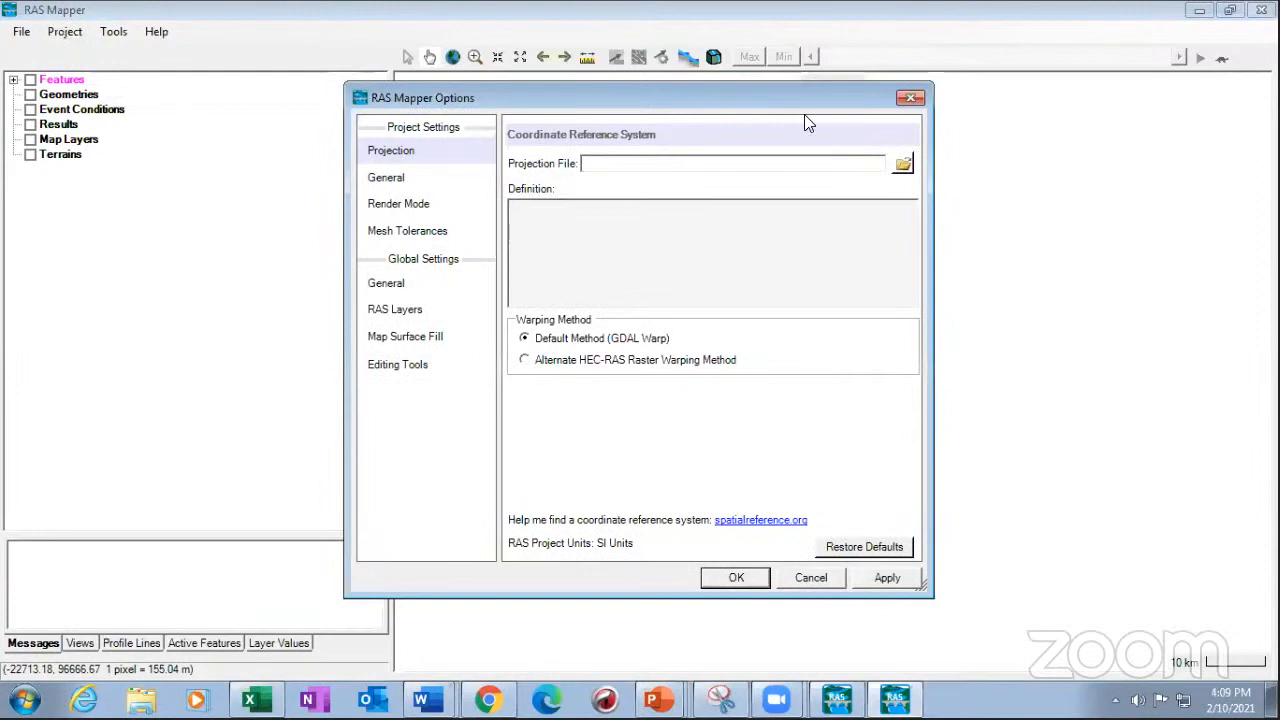
left_click(910, 97)
- Set the project's projection using Thiessen_Polygon.prj from the dem\newprojection folder, and apply it
left_click(66, 34)
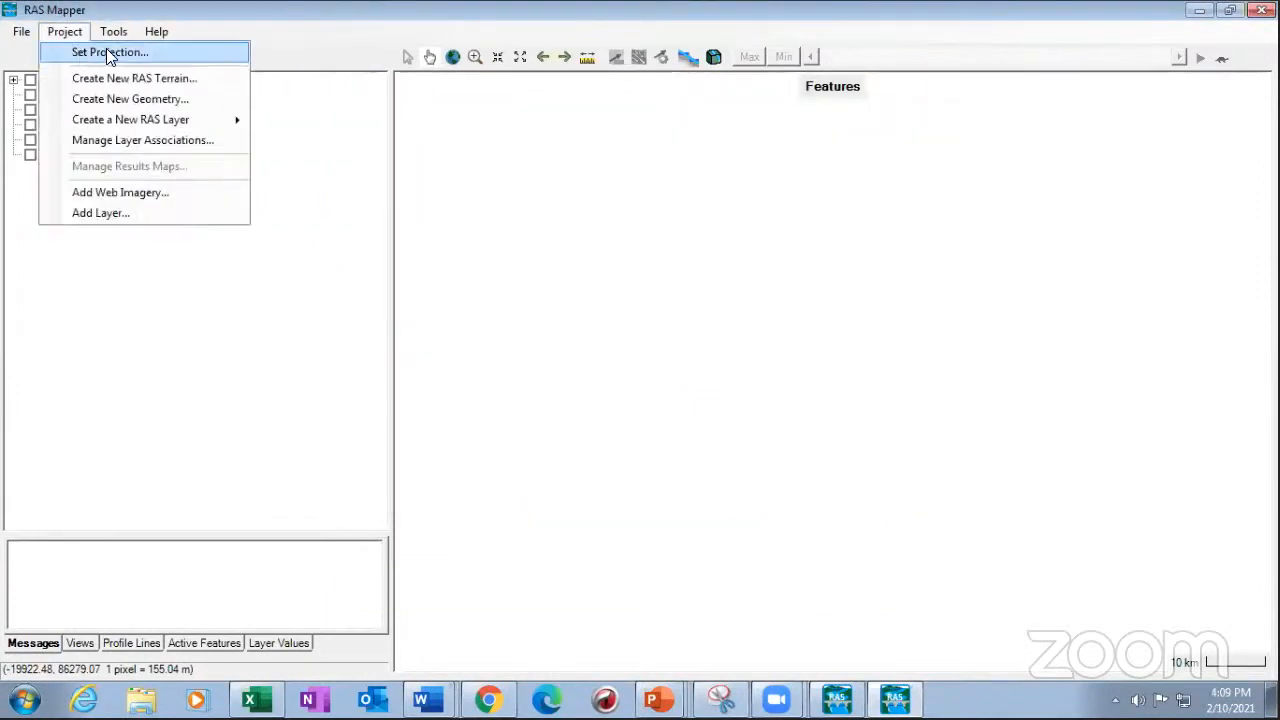
left_click(106, 52)
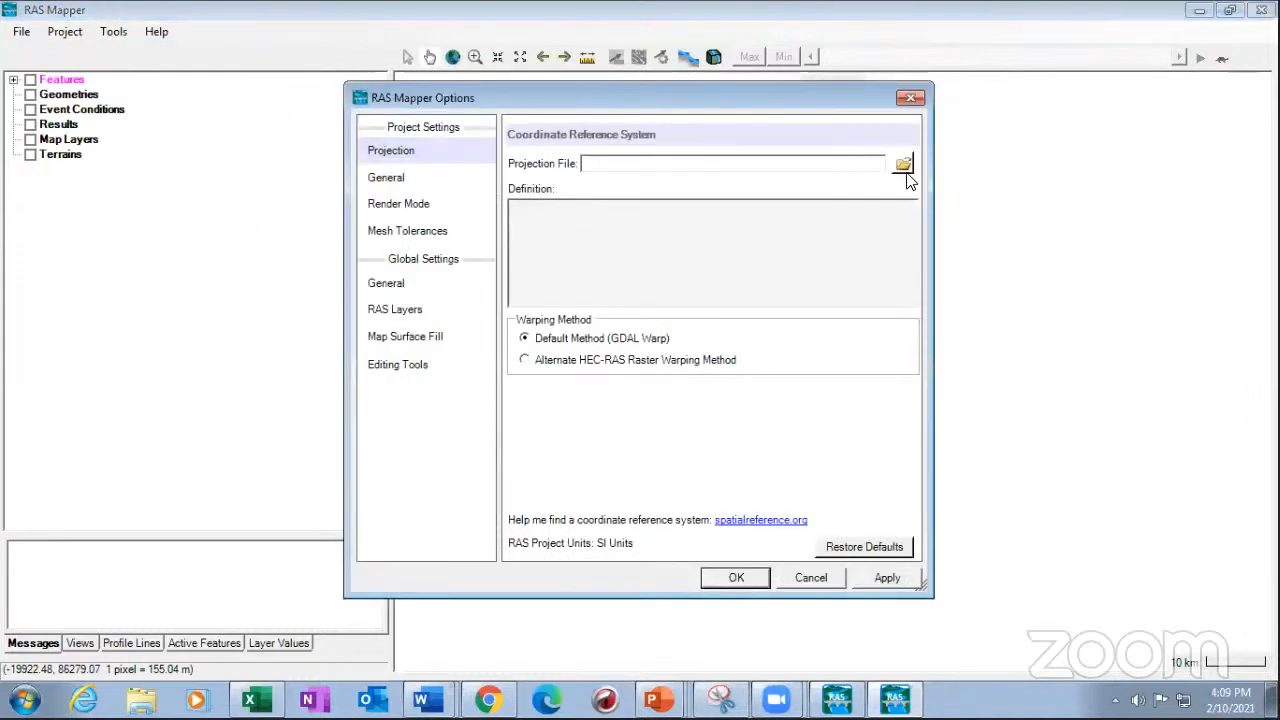
left_click(904, 165)
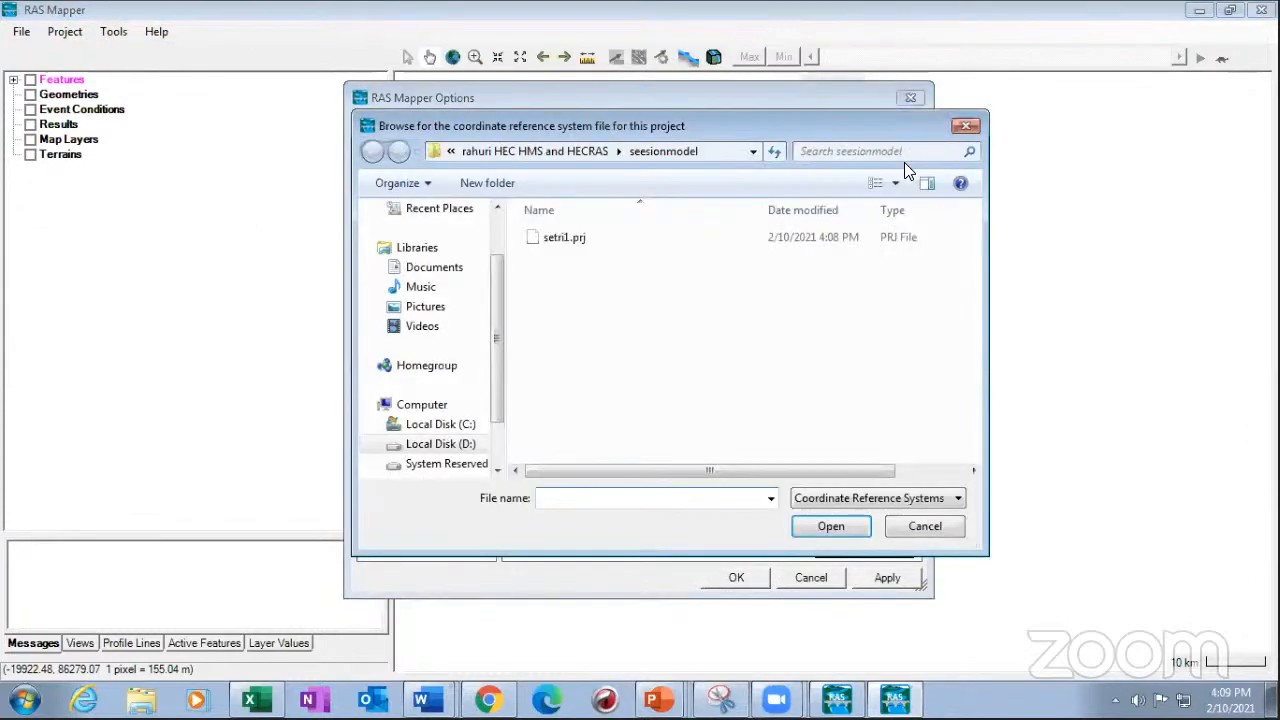
left_click(554, 152)
double_click(575, 256)
double_click(585, 271)
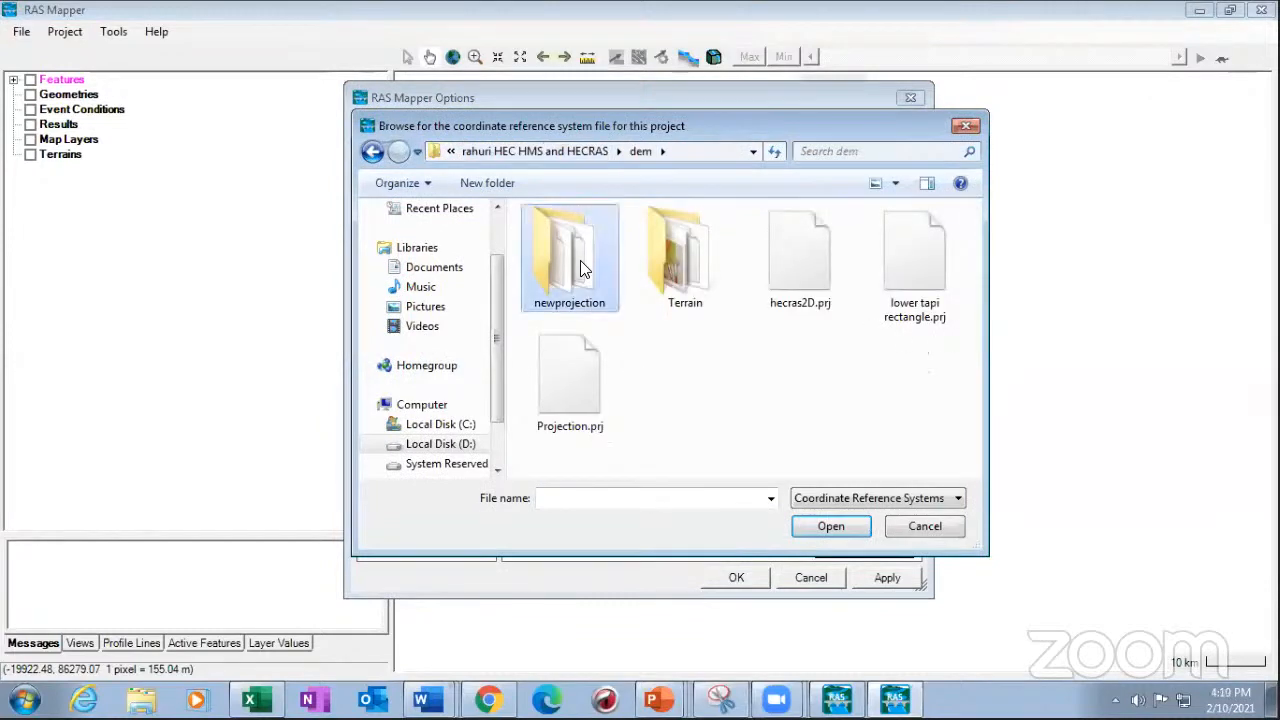
left_click(590, 237)
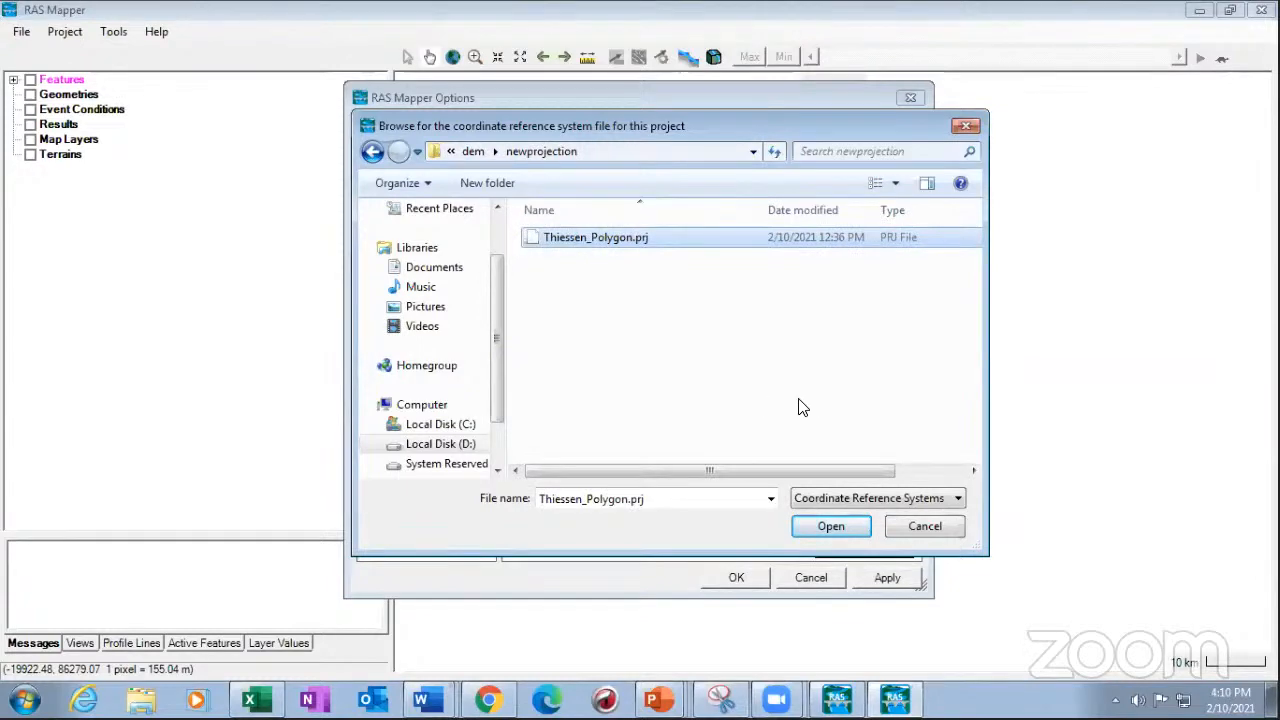
left_click(825, 530)
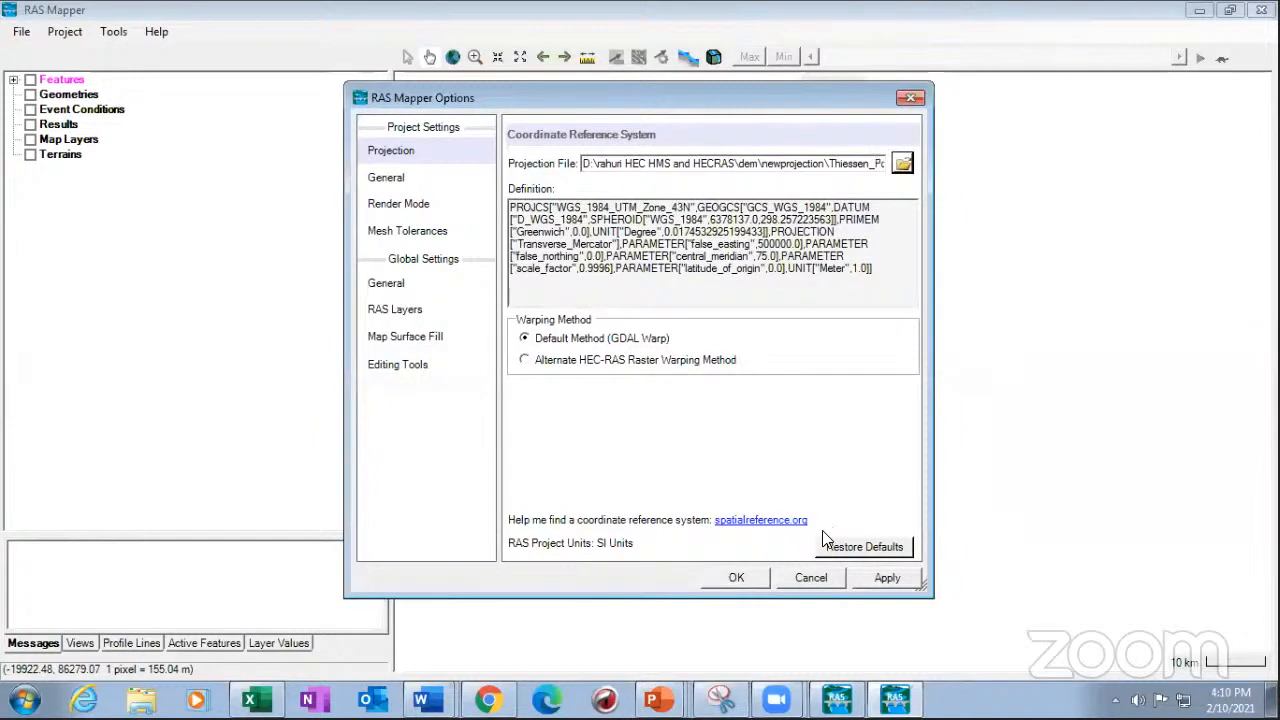
left_click(884, 580)
left_click(745, 574)
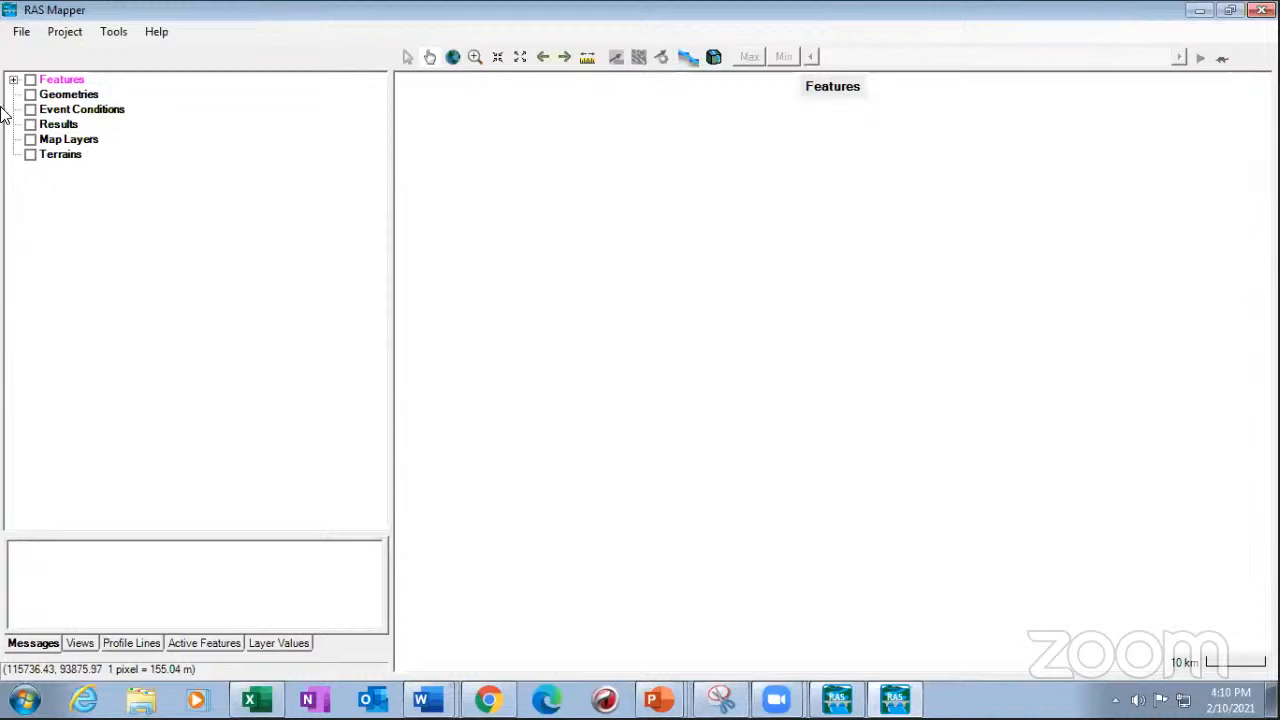
- Reselect Thiessen_Polygon.prj from the dem\newprojection folder as the project's projection file, apply it and accept the options
left_click(66, 32)
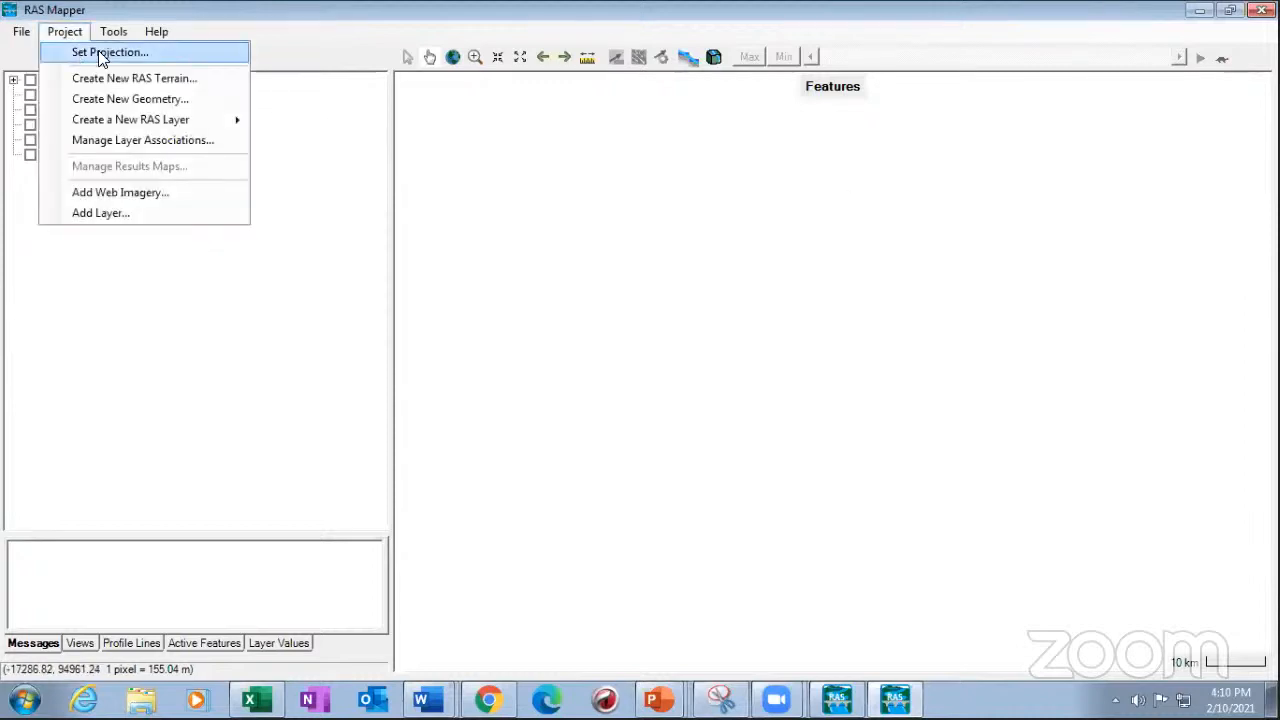
left_click(98, 50)
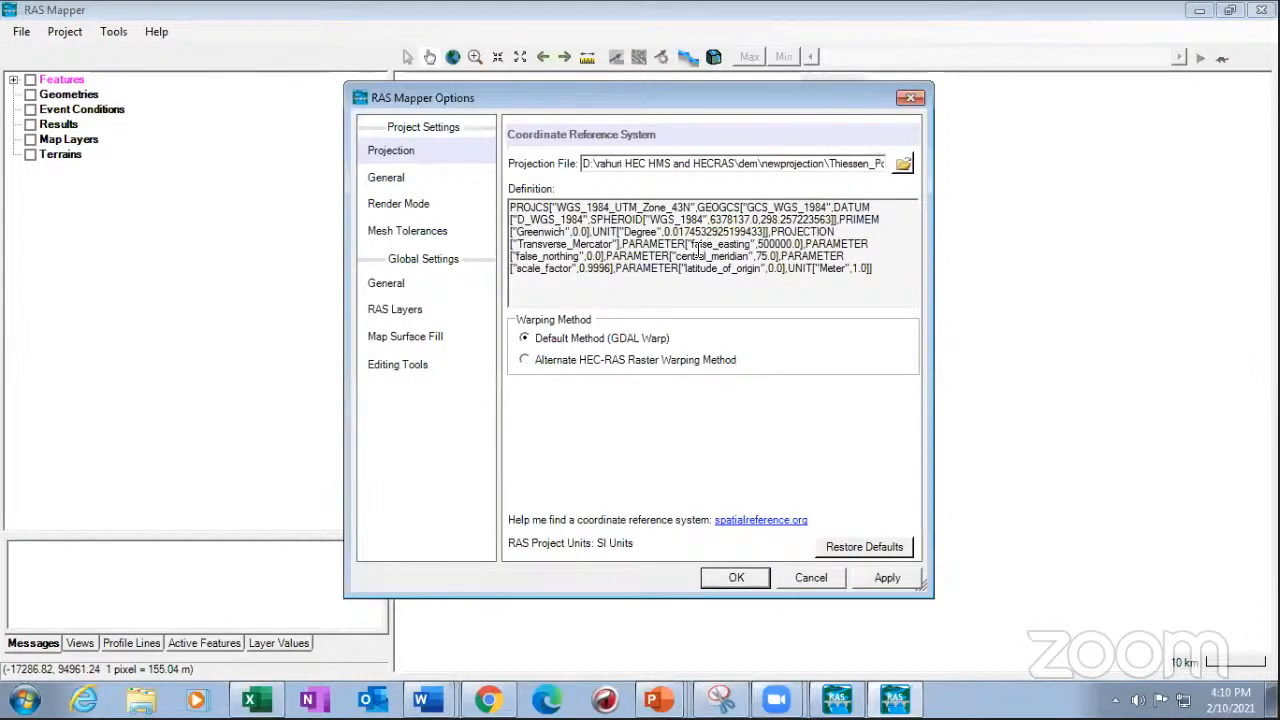
left_click(903, 165)
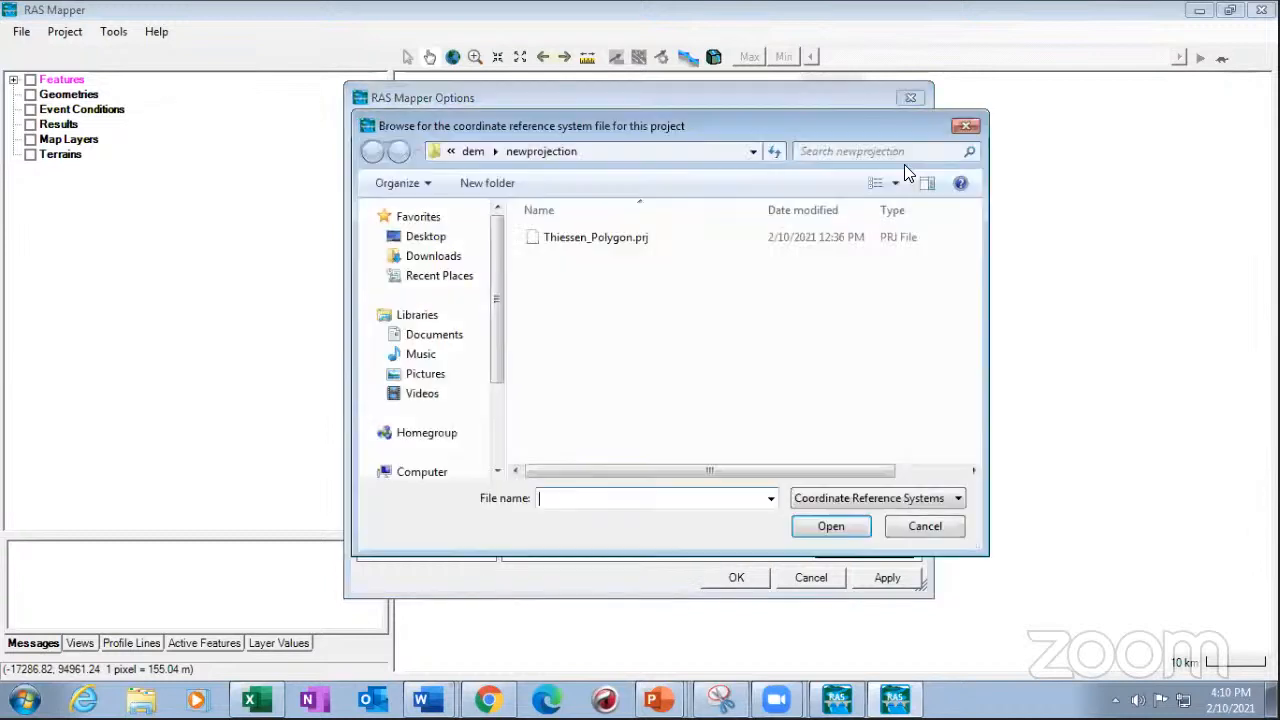
left_click_drag(748, 130, 632, 102)
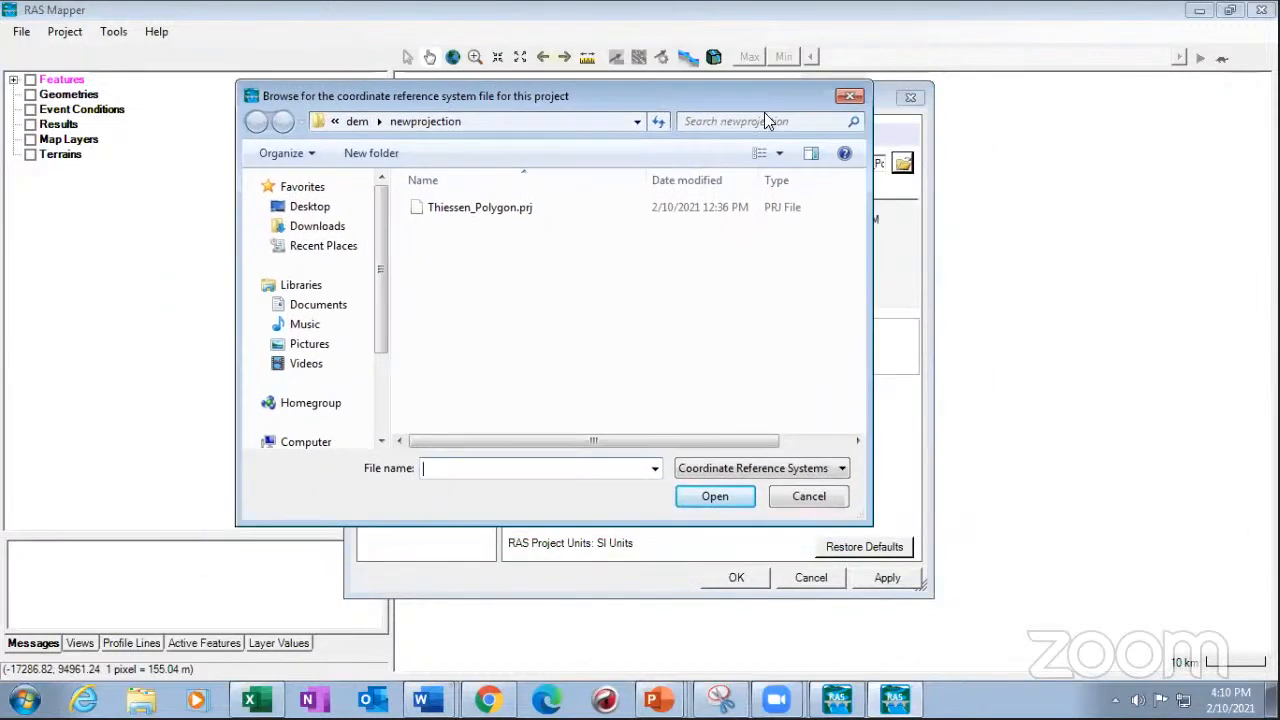
left_click(356, 121)
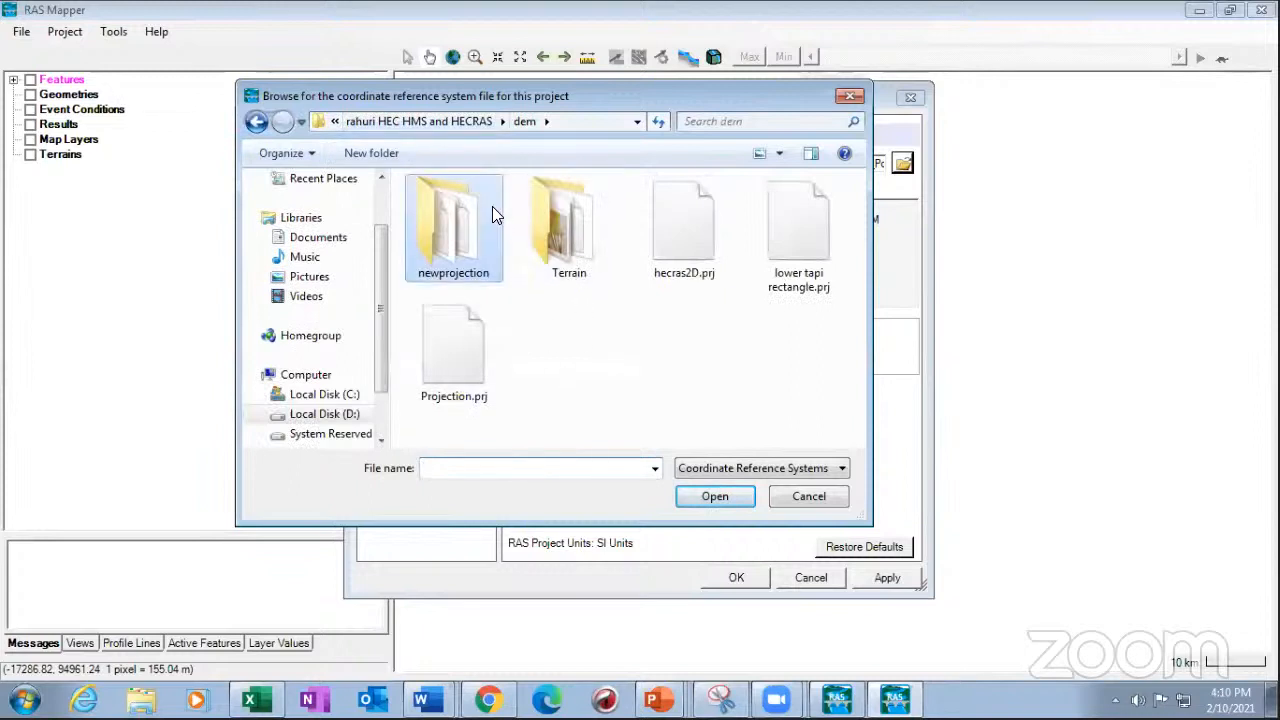
left_click(494, 288)
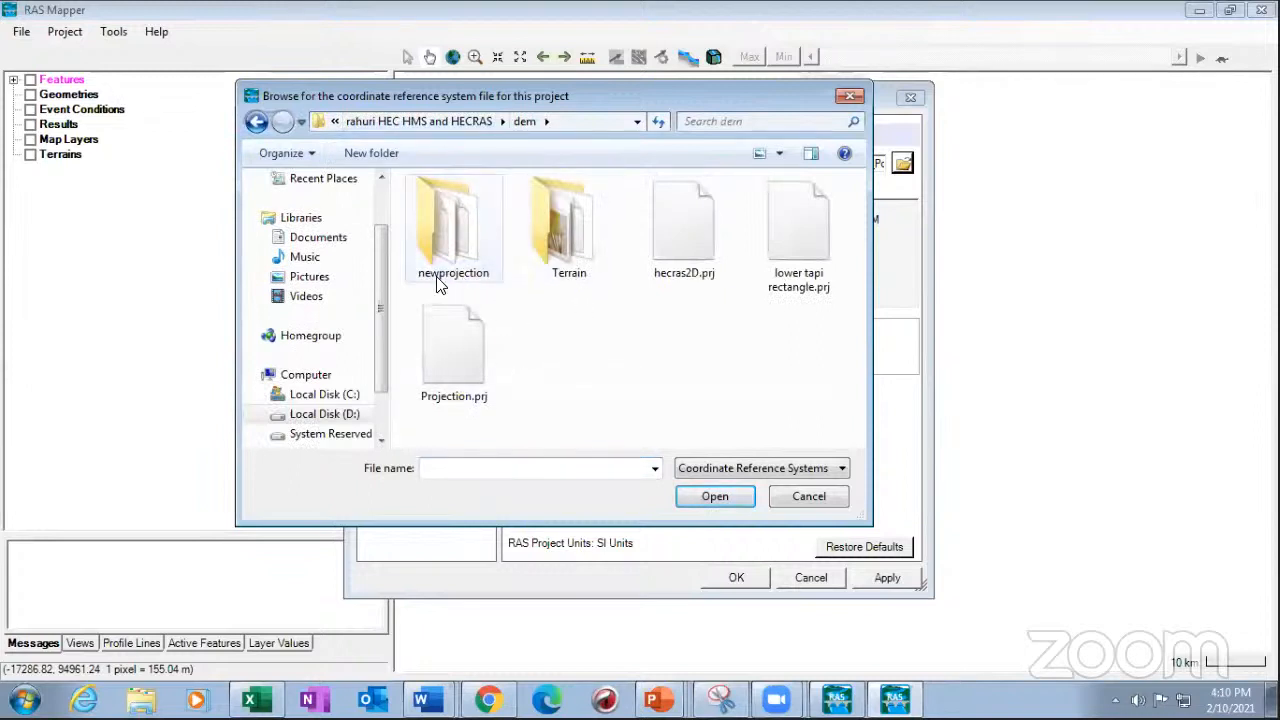
double_click(455, 252)
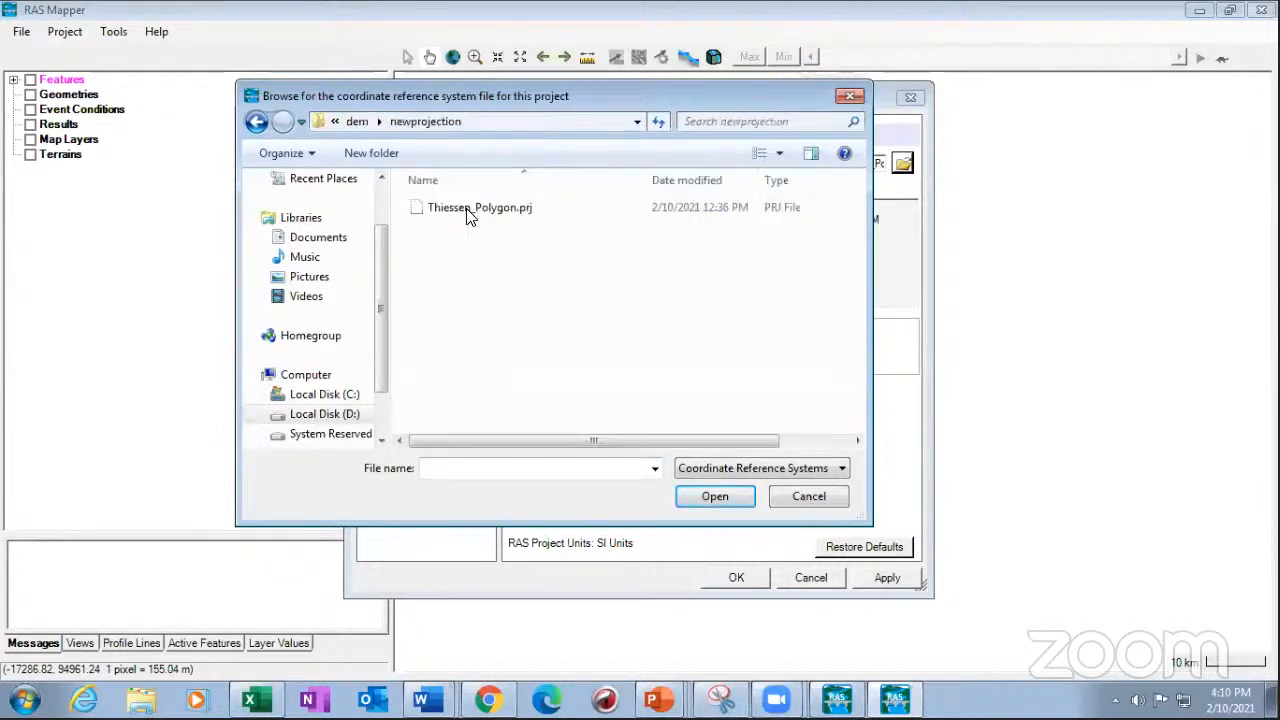
left_click(468, 208)
left_click(745, 497)
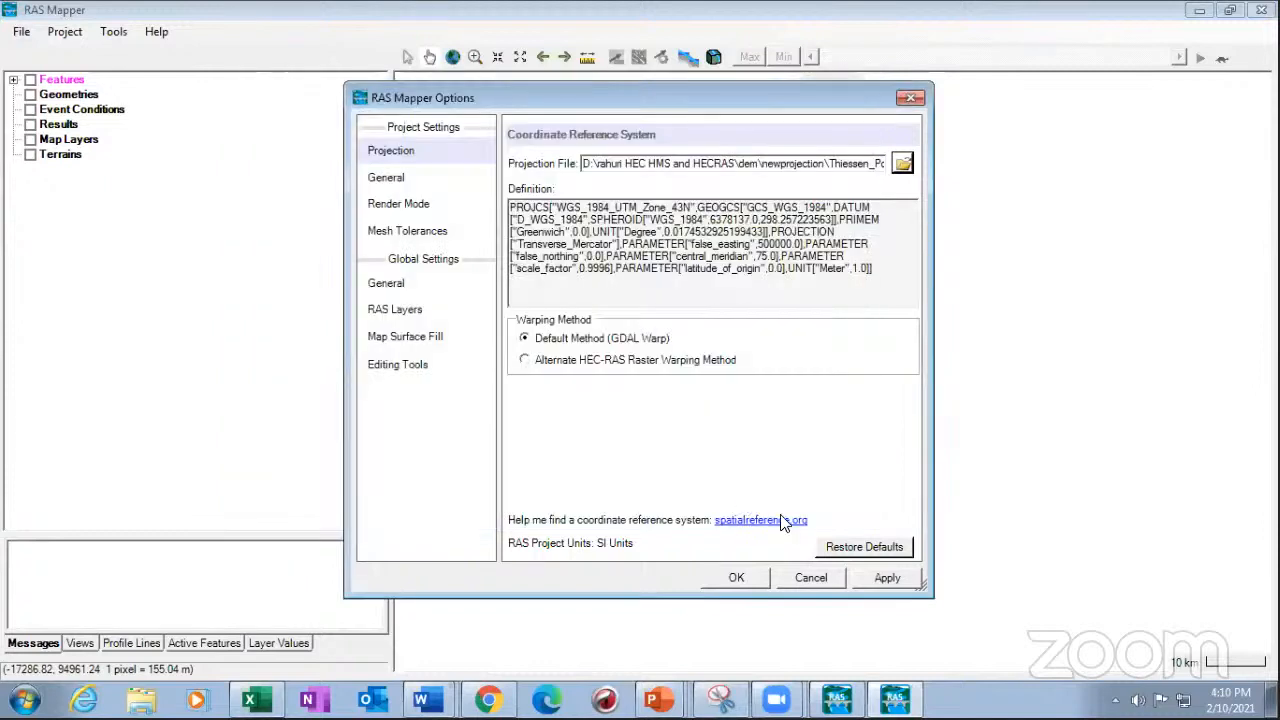
left_click(882, 576)
left_click(740, 578)
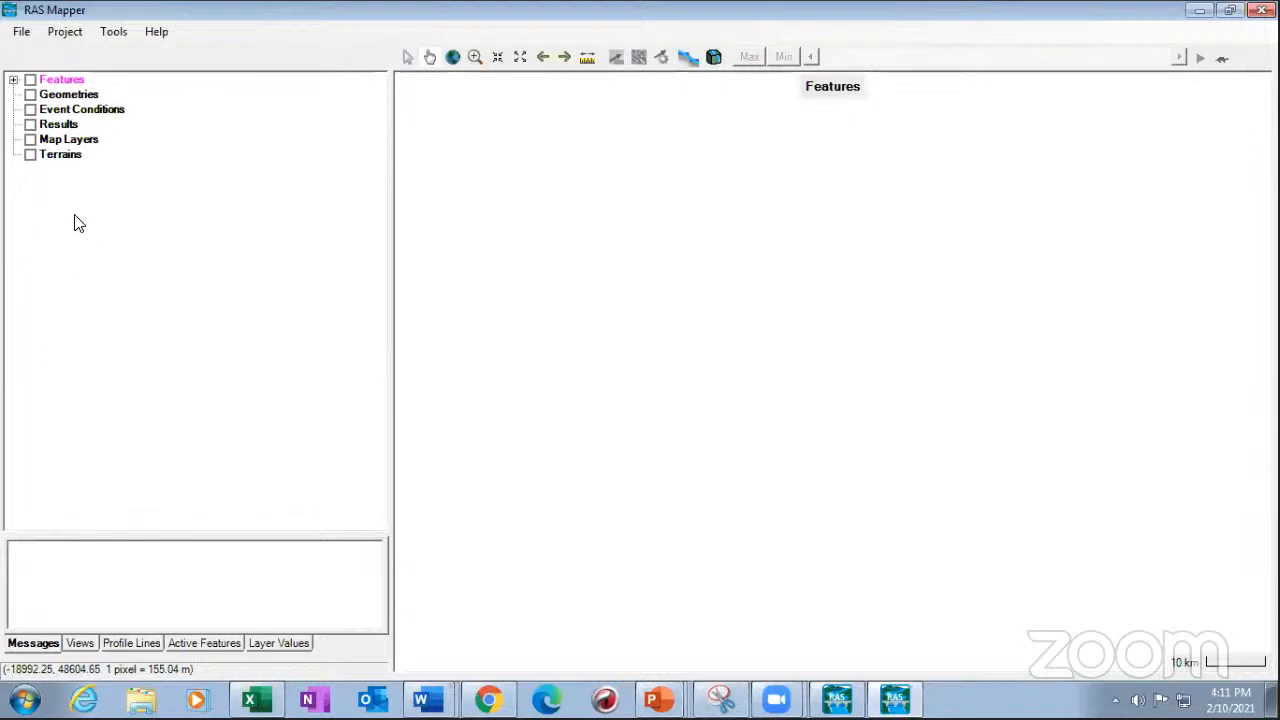
left_click(31, 155)
right_click(56, 157)
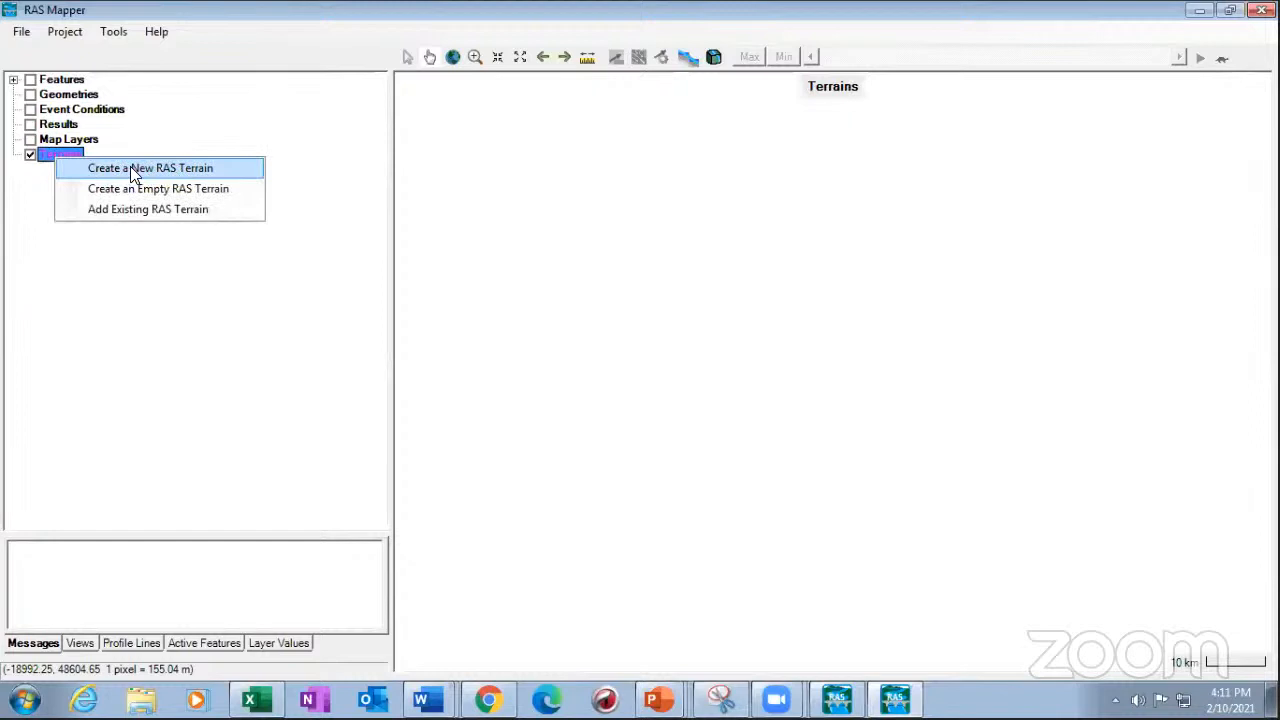
left_click(130, 168)
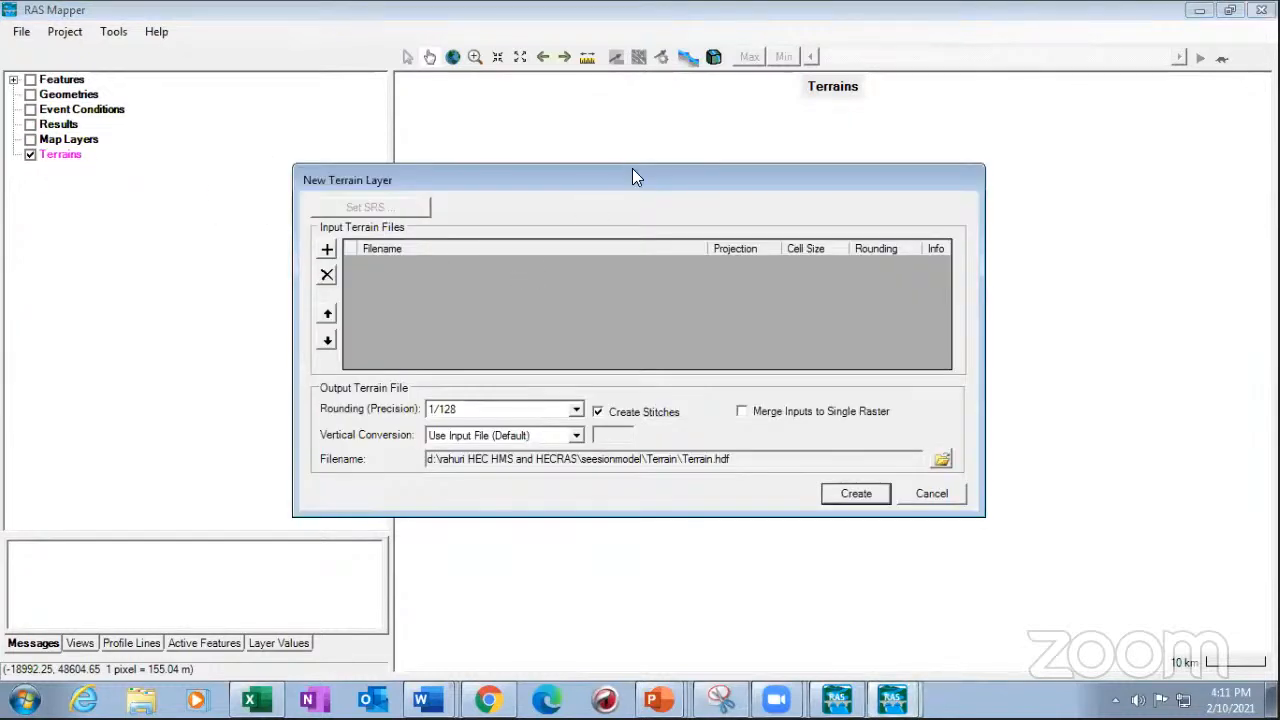
left_click_drag(632, 178, 500, 130)
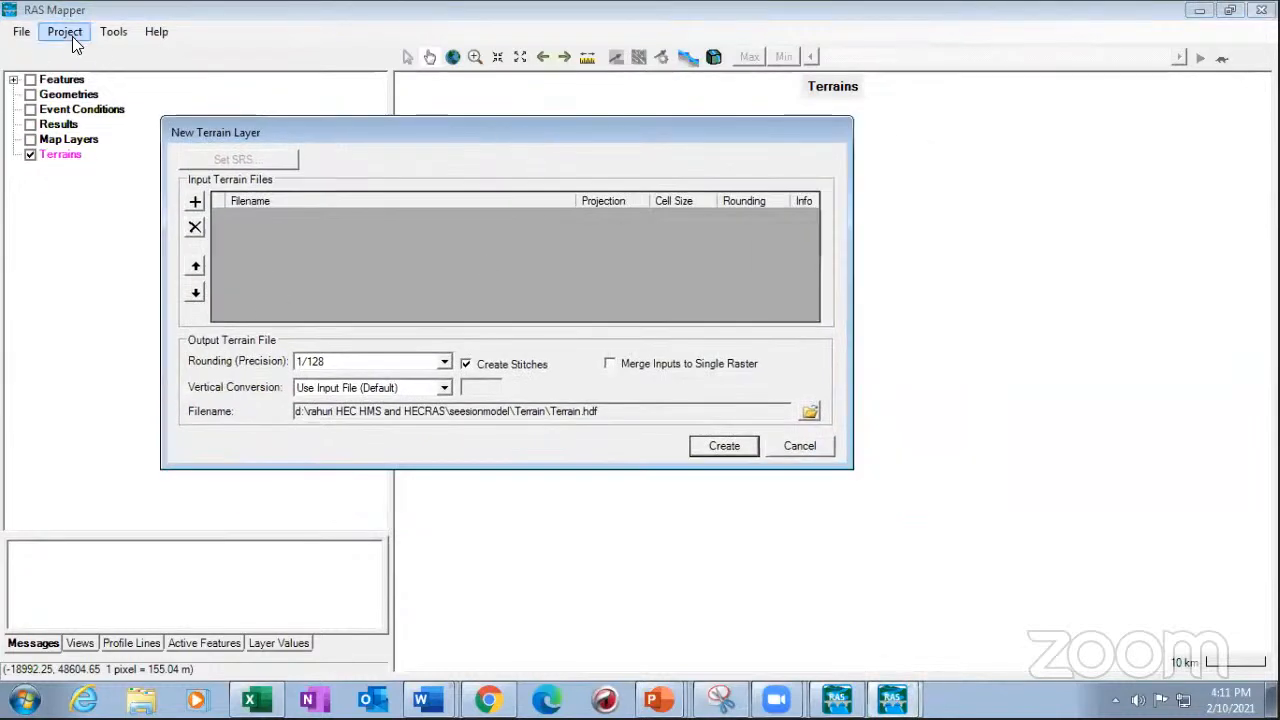
left_click(800, 446)
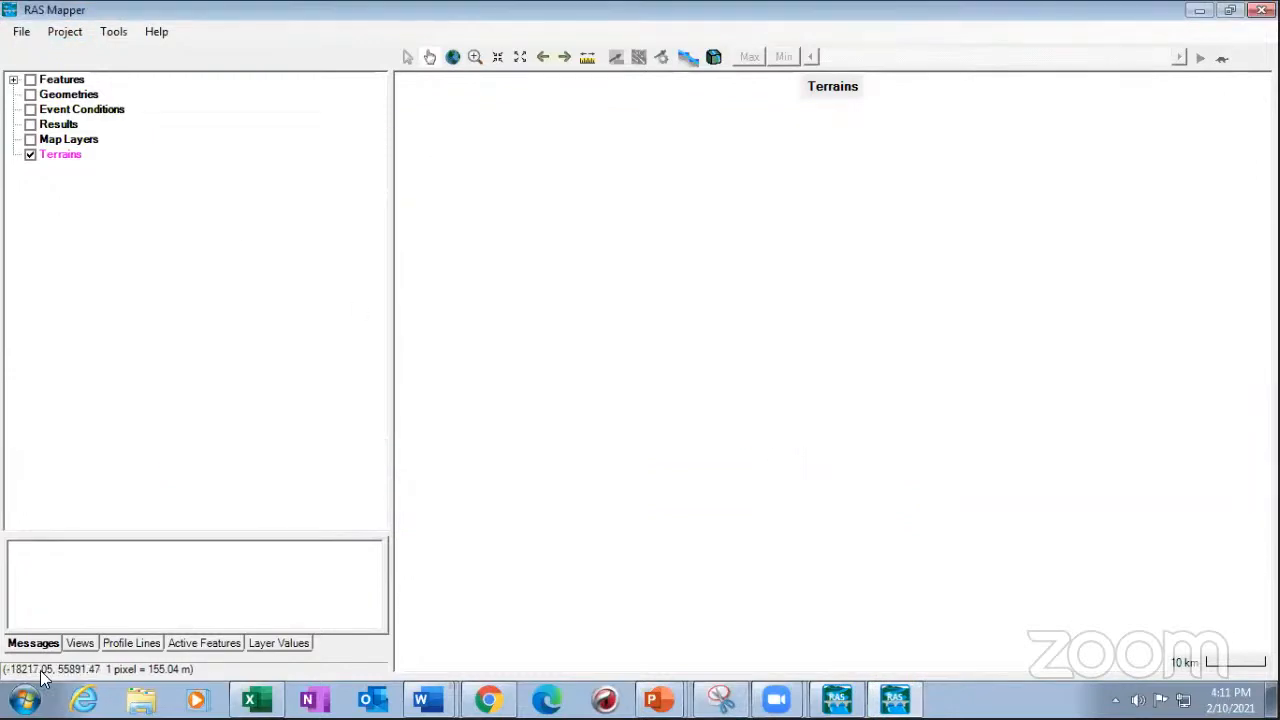
- Launch ArcMap 10.3 and open the recent map document LTB_Hydro_work
left_click(24, 699)
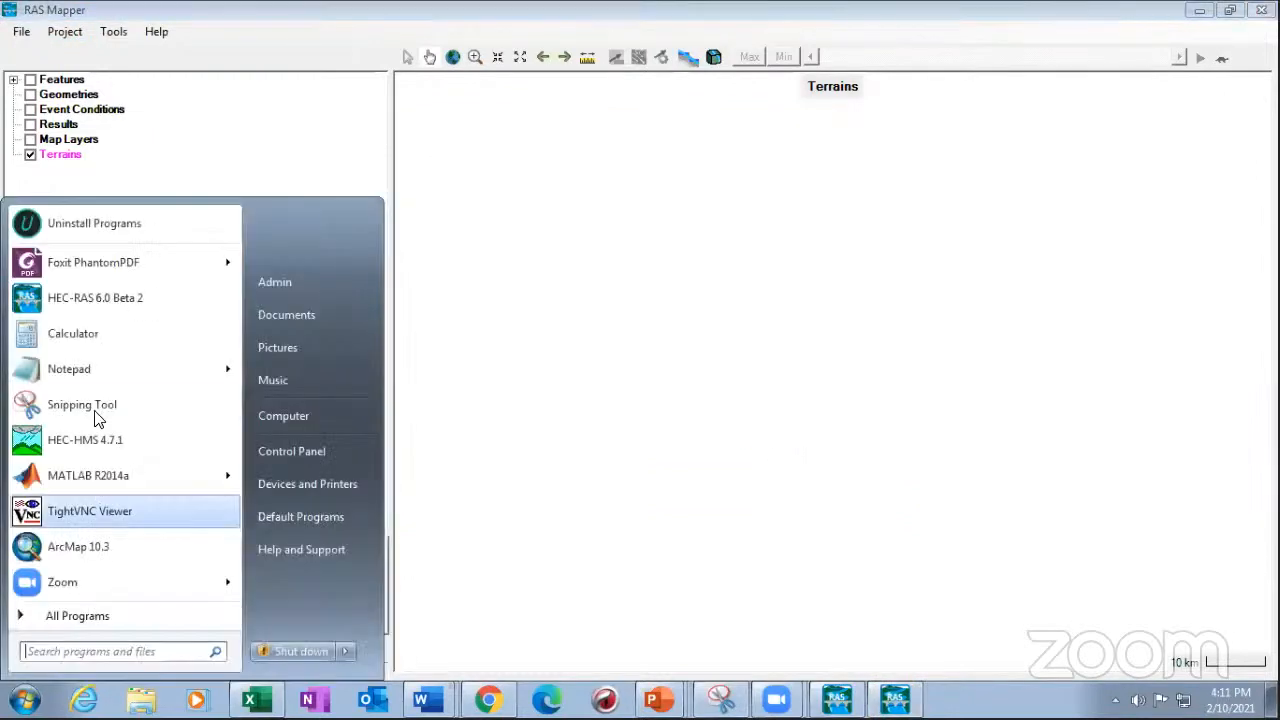
left_click(76, 548)
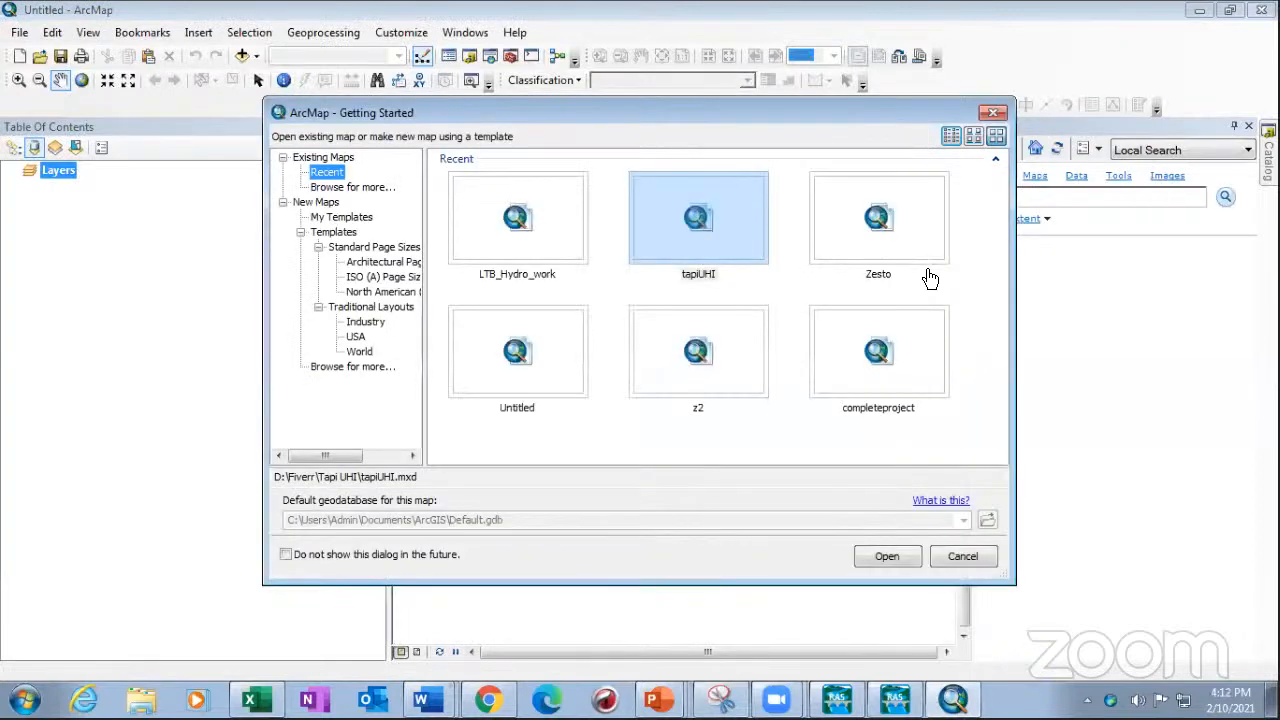
left_click_drag(852, 110, 777, 110)
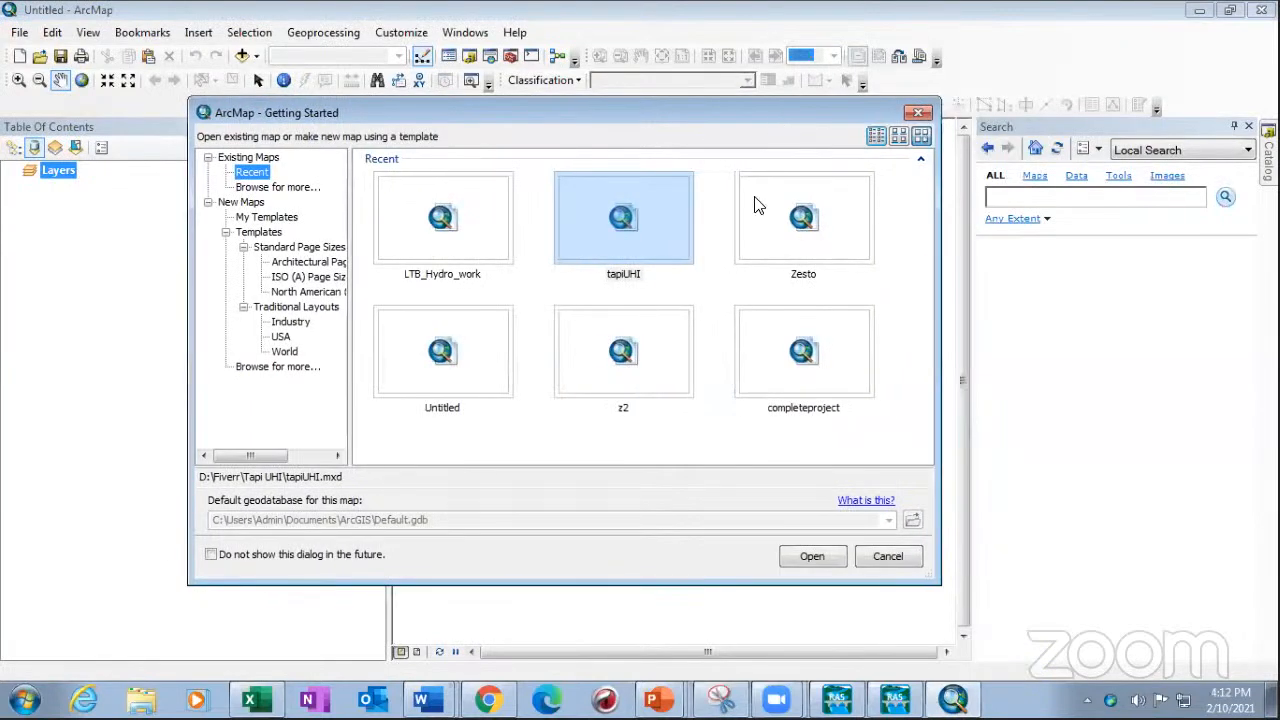
left_click(468, 220)
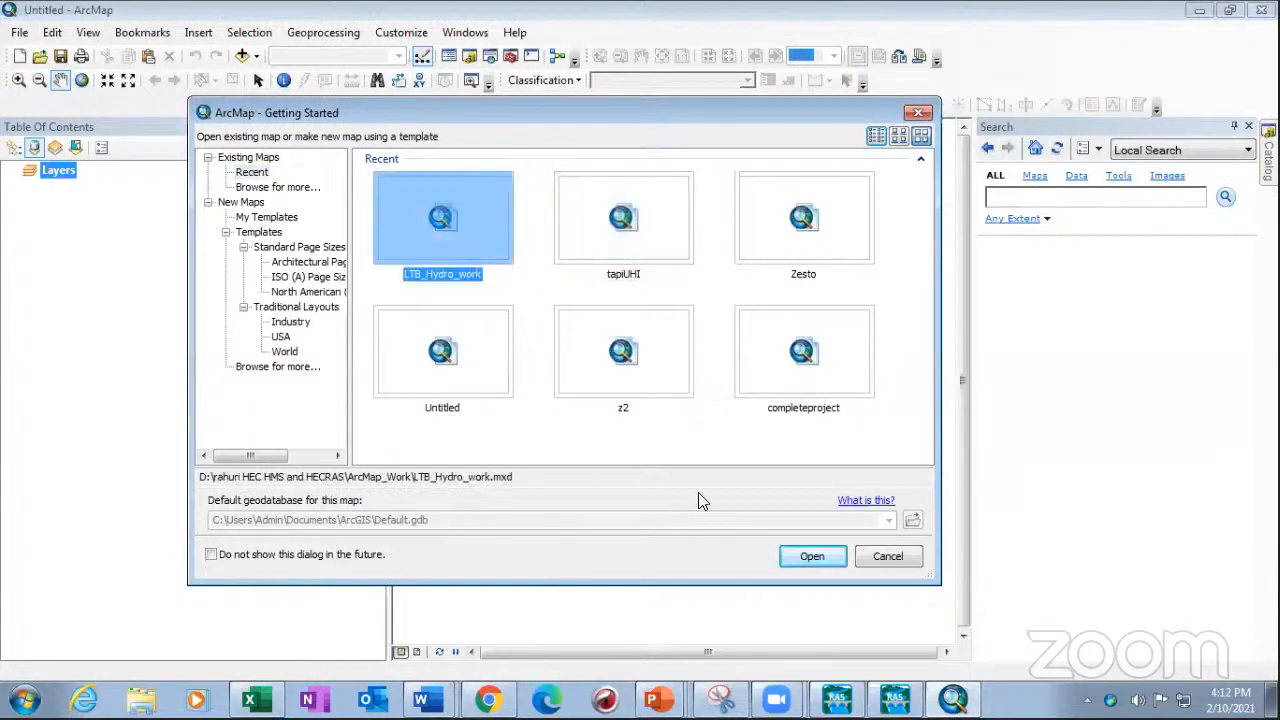
left_click(812, 557)
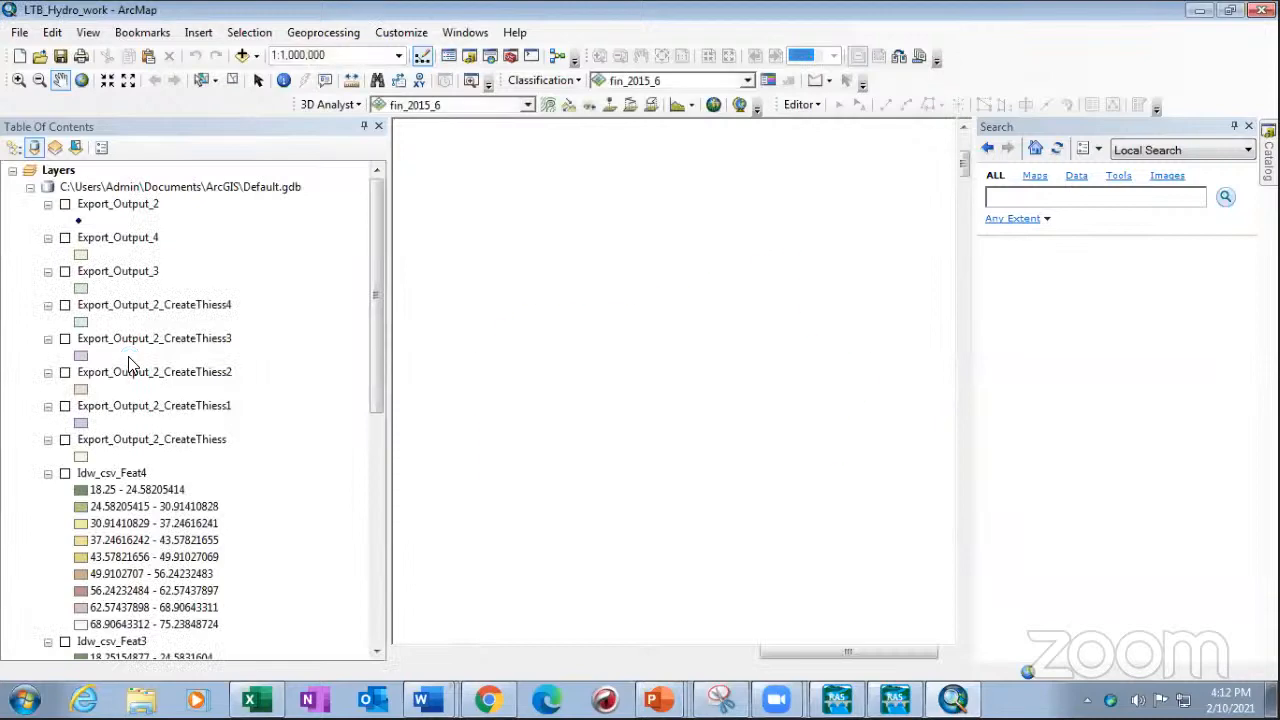
- Search the tools for "project" and open the Define Projection (Data Management) tool
scroll(148, 418, "down", 9)
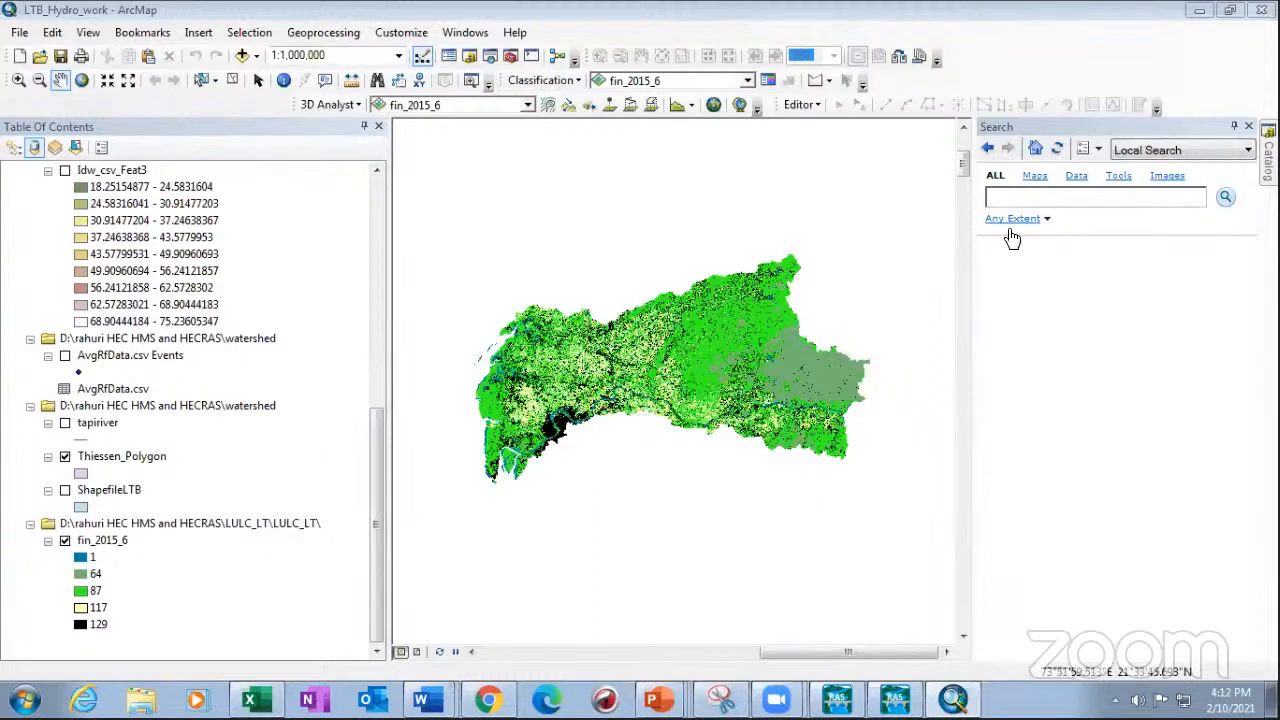
left_click(990, 195)
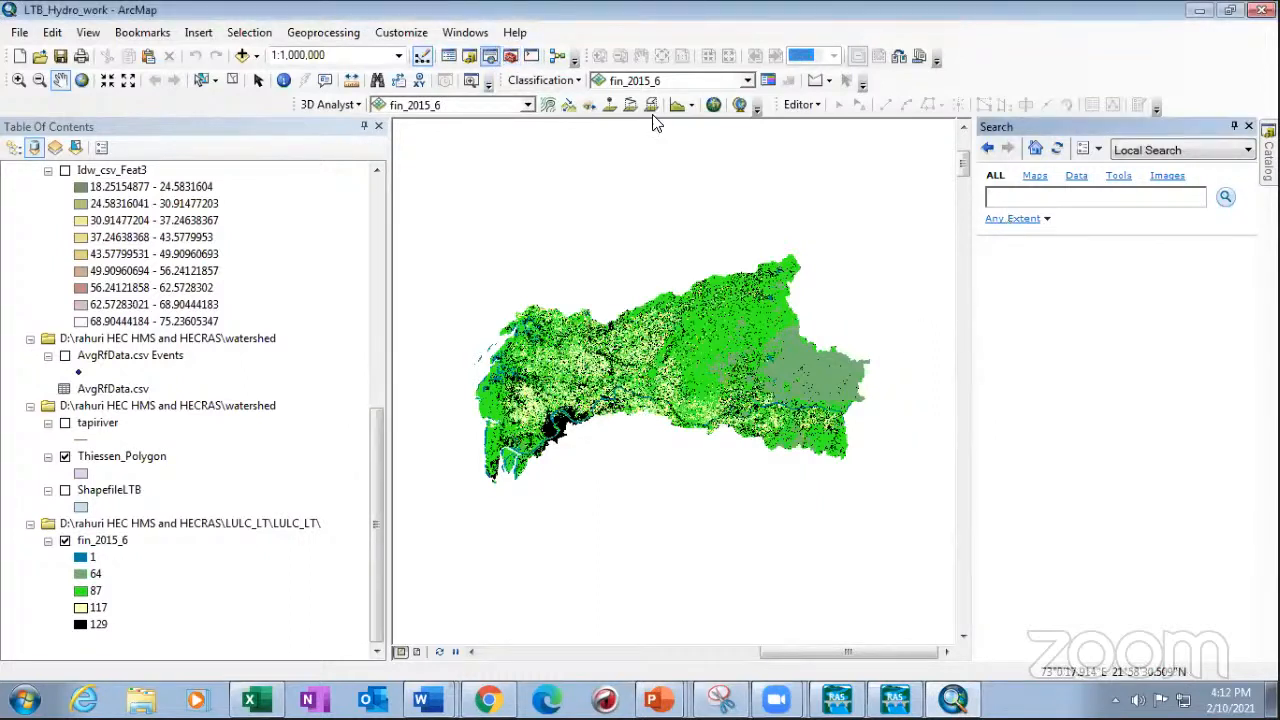
type("project")
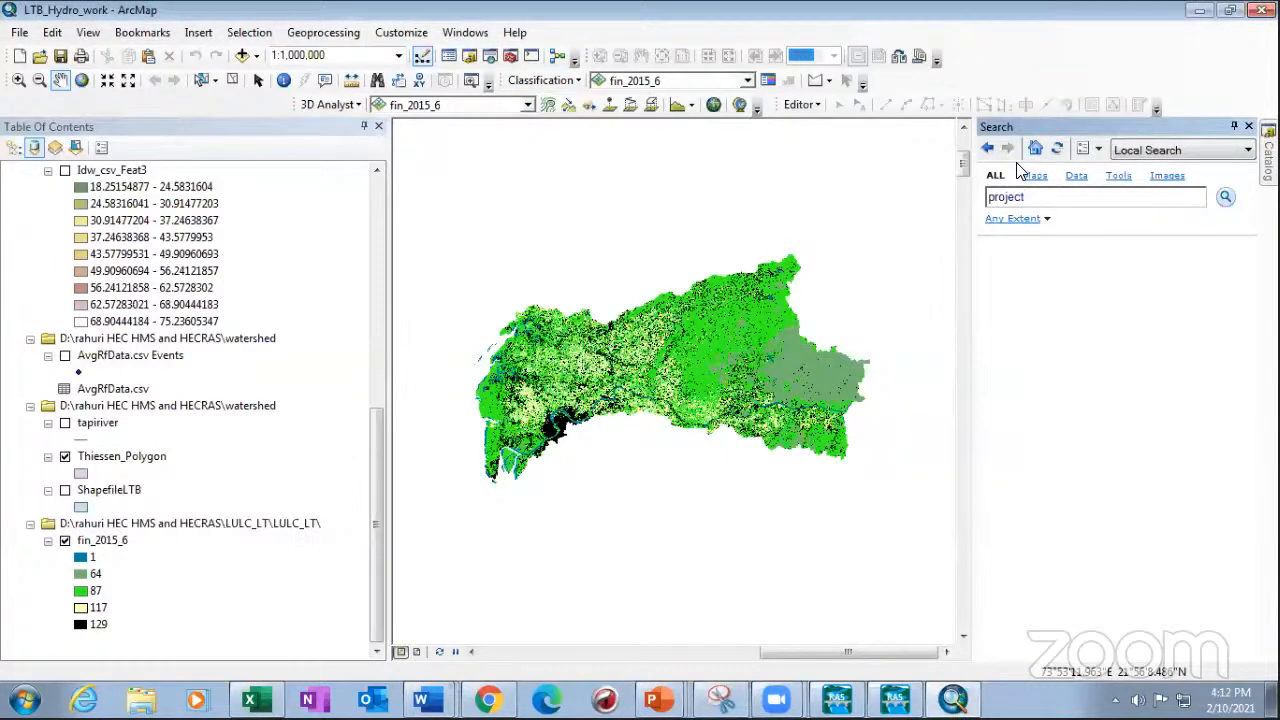
key("Return")
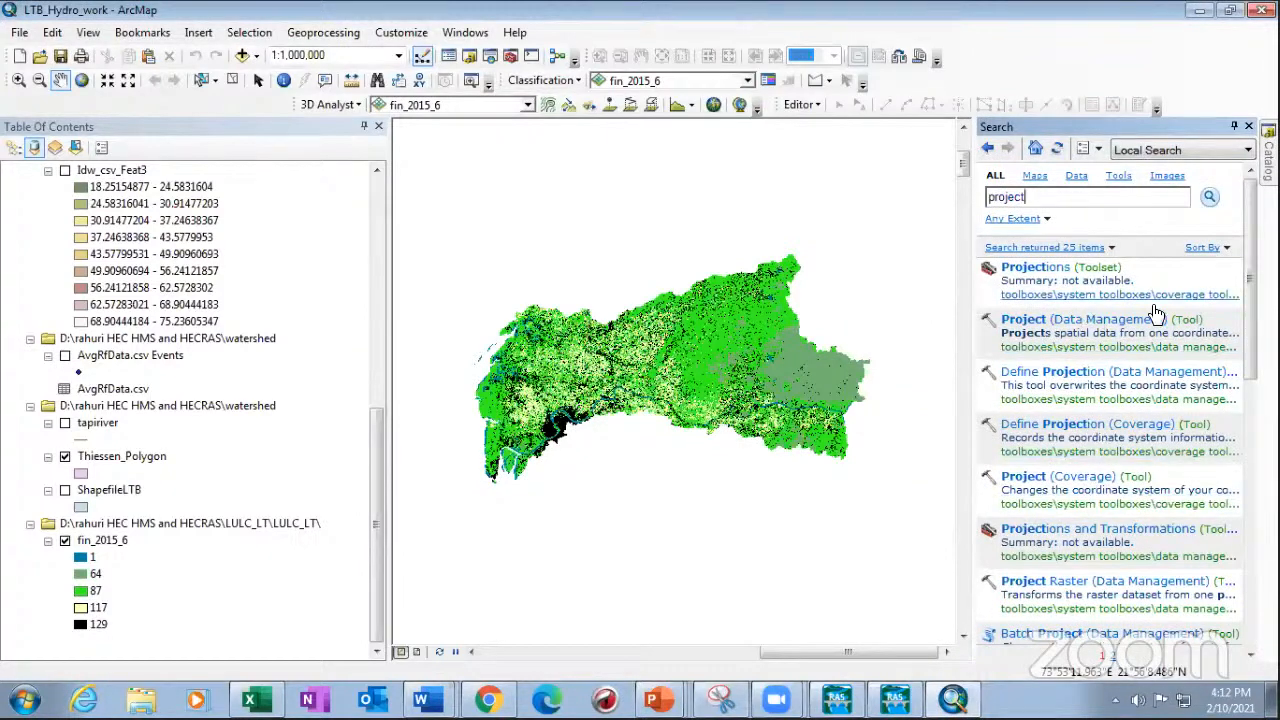
left_click(1112, 424)
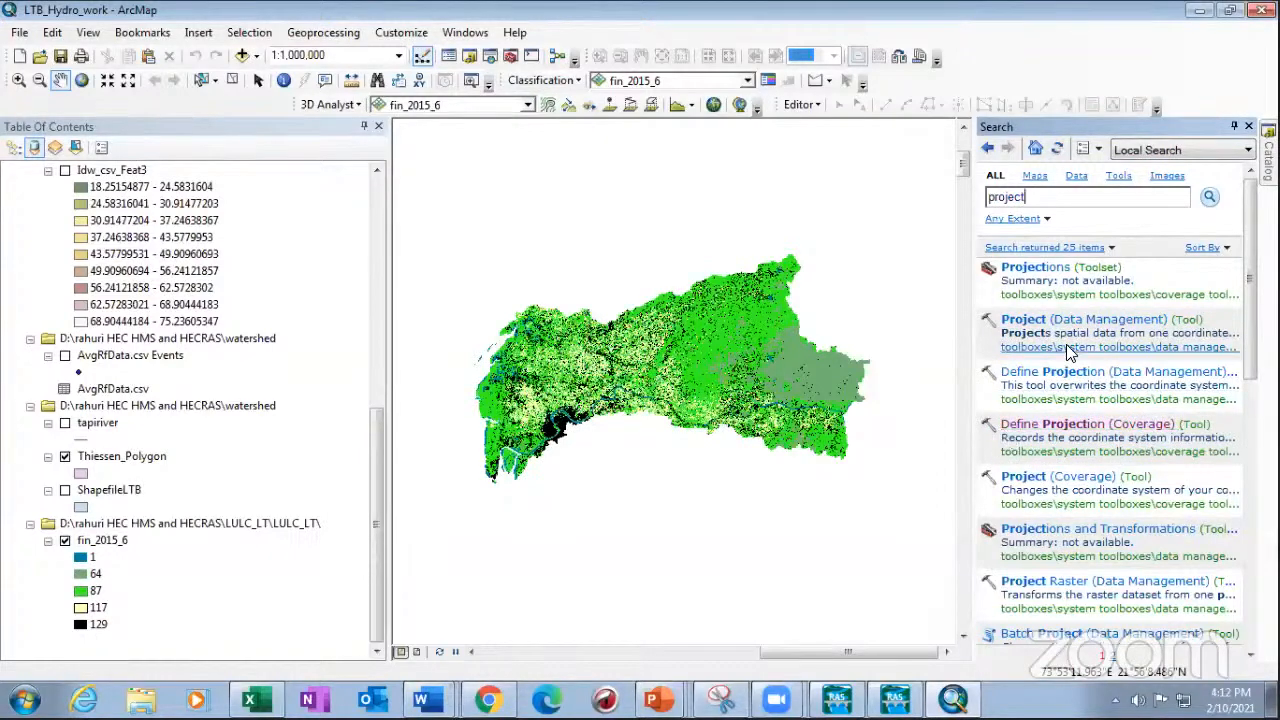
left_click(1066, 372)
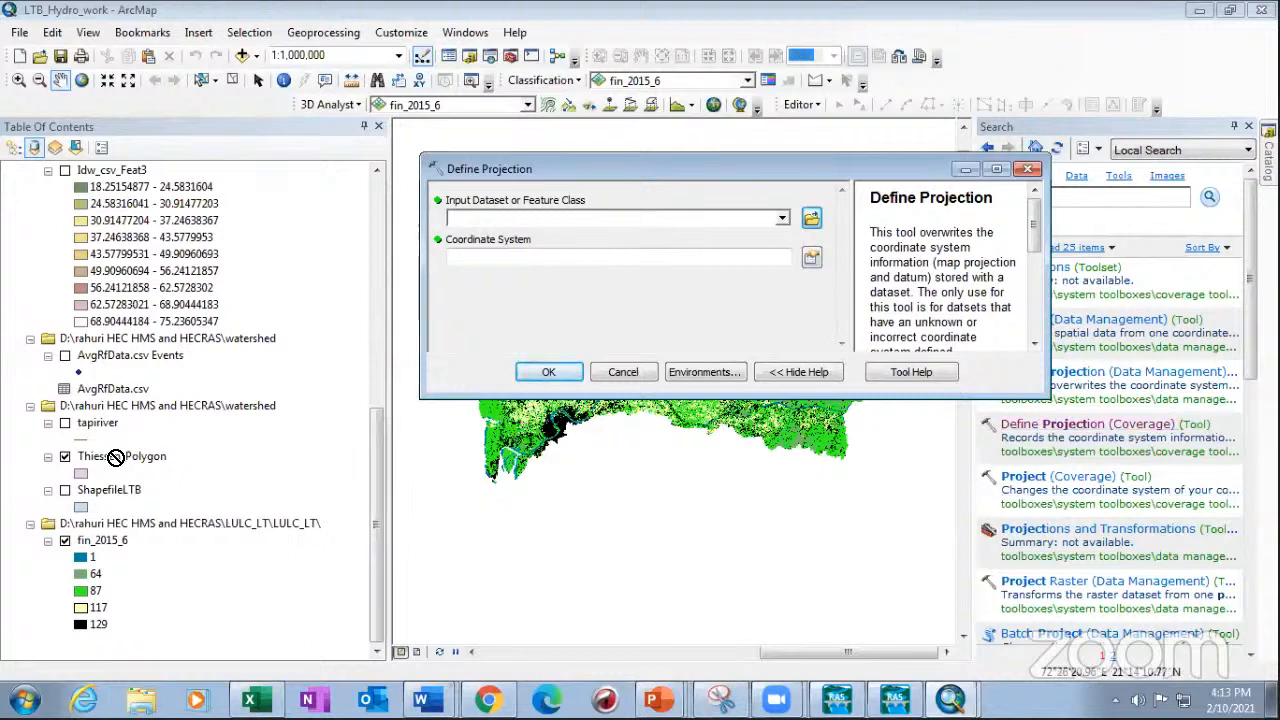
- Set the Thiessen_Polygon layer as the Define Projection input and accept WGS 1984 UTM Zone 43N as its coordinate system
left_click_drag(112, 462, 459, 223)
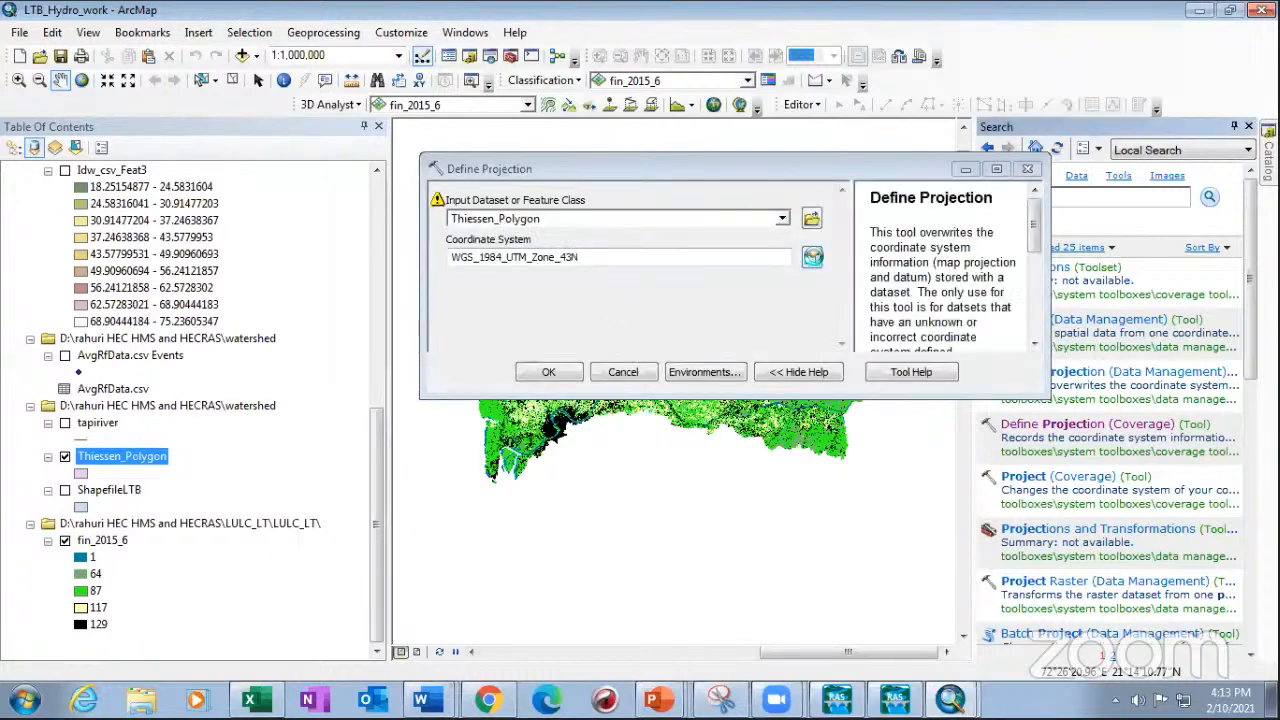
left_click(811, 259)
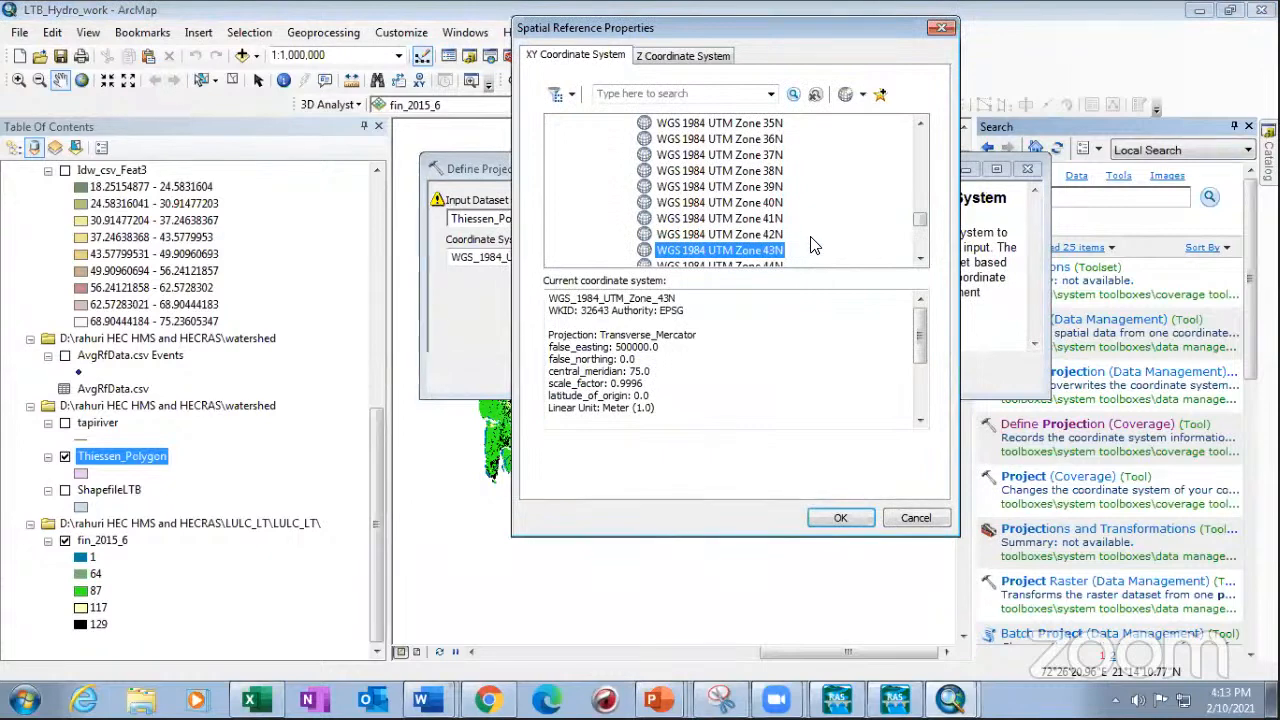
scroll(811, 245, "up", 20)
scroll(800, 247, "down", 3)
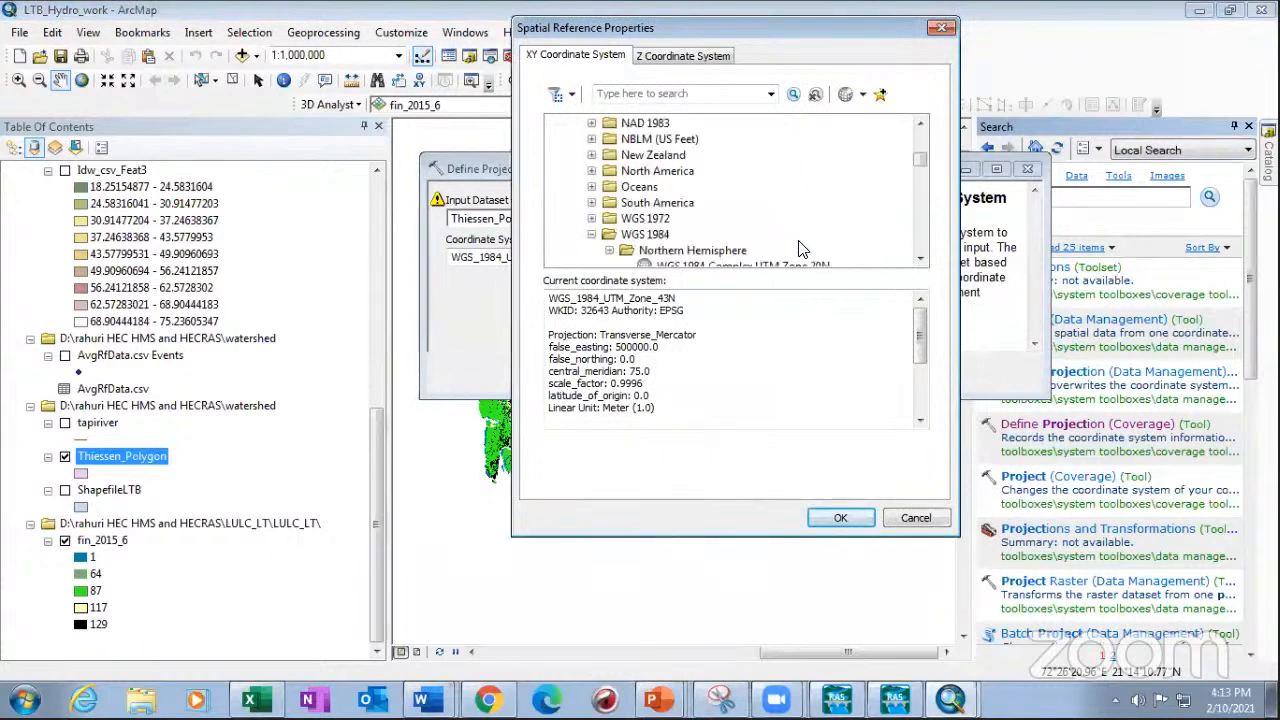
scroll(594, 170, "up", 15)
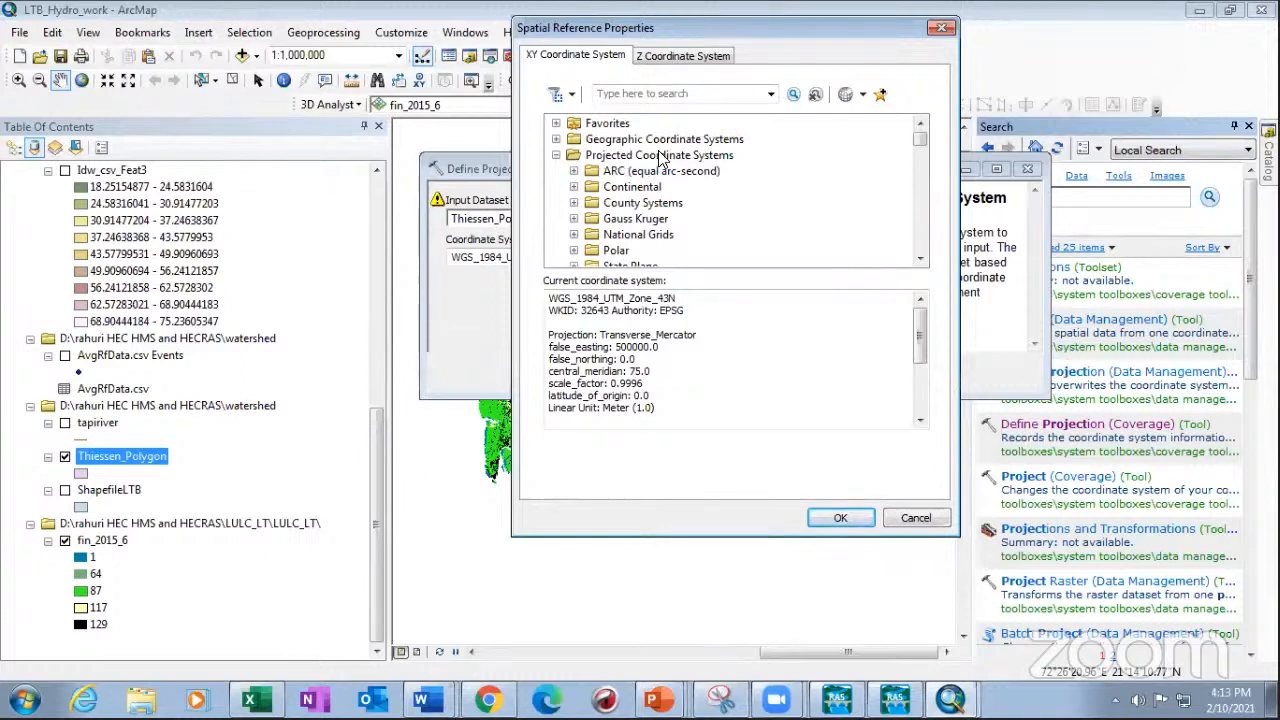
scroll(665, 160, "down", 1)
scroll(665, 160, "down", 2)
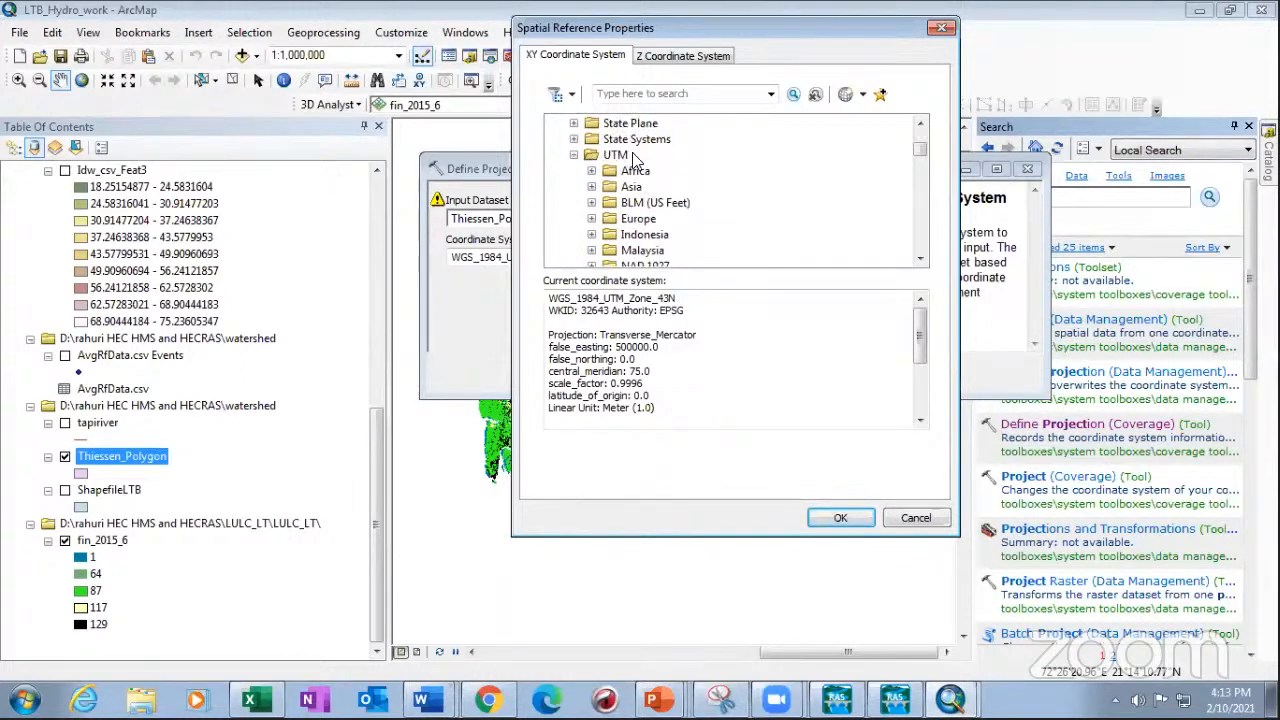
scroll(655, 157, "down", 4)
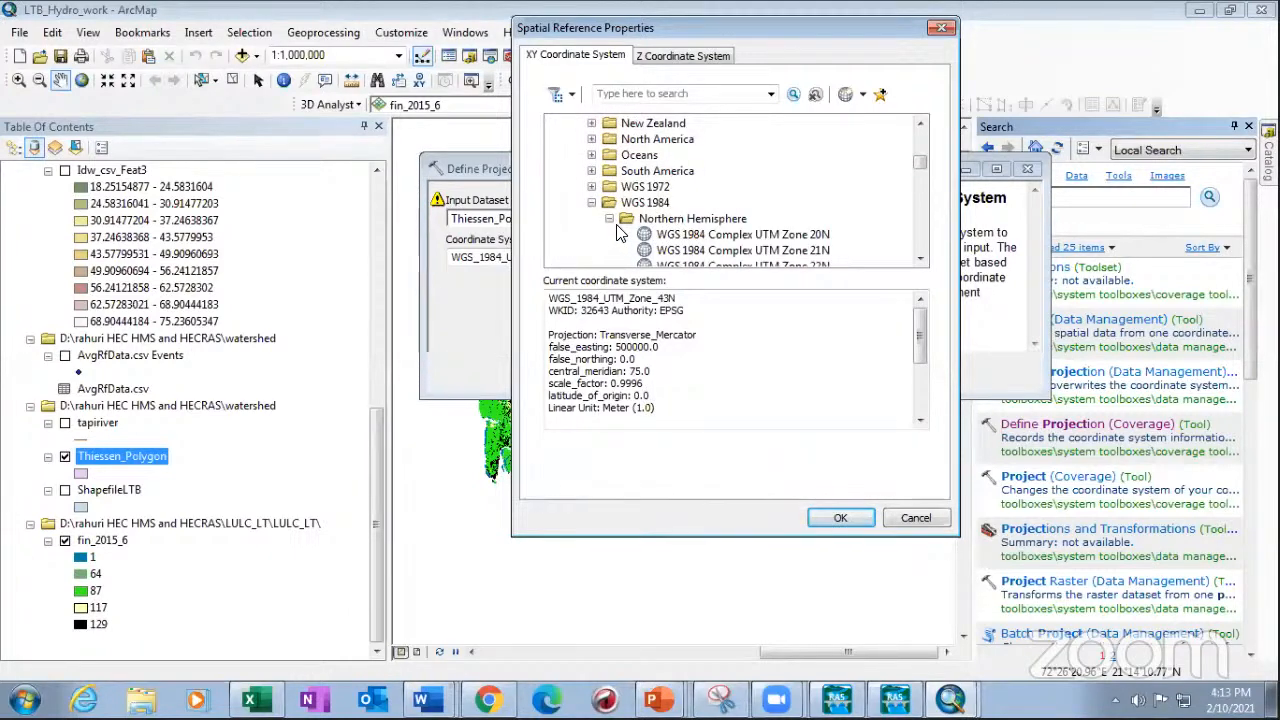
scroll(652, 225, "down", 1)
scroll(728, 220, "down", 8)
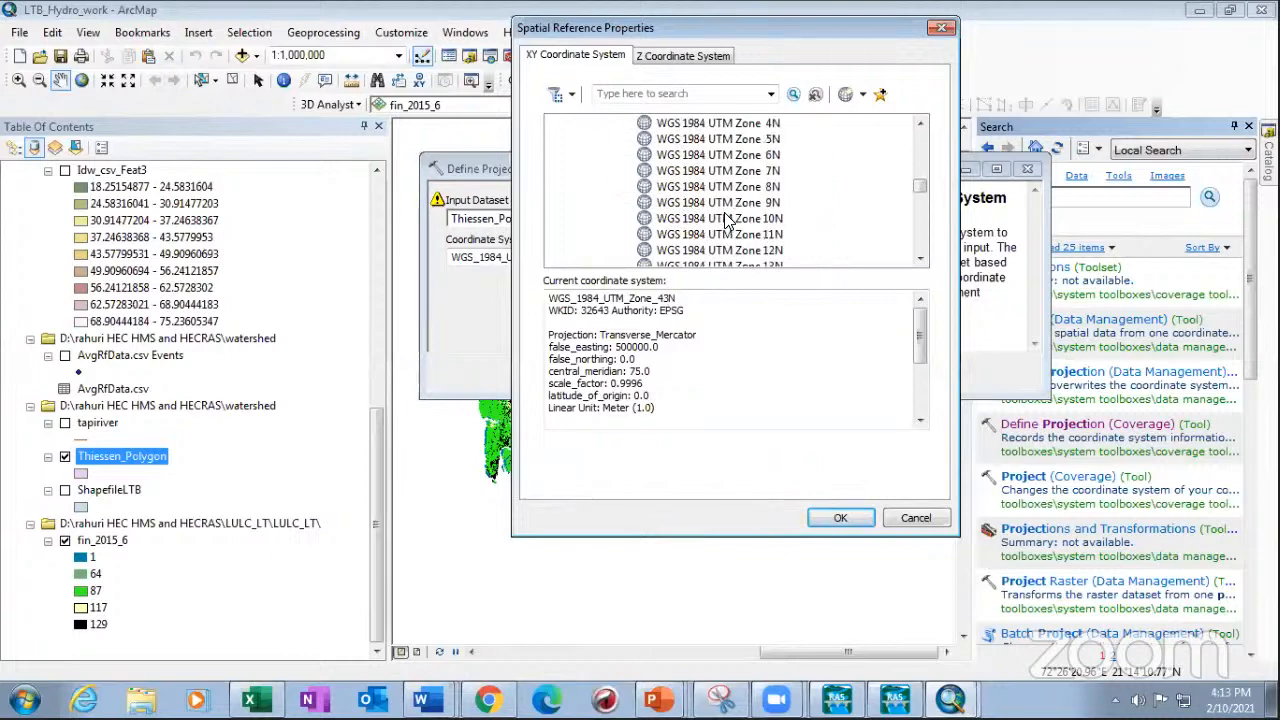
scroll(728, 220, "down", 8)
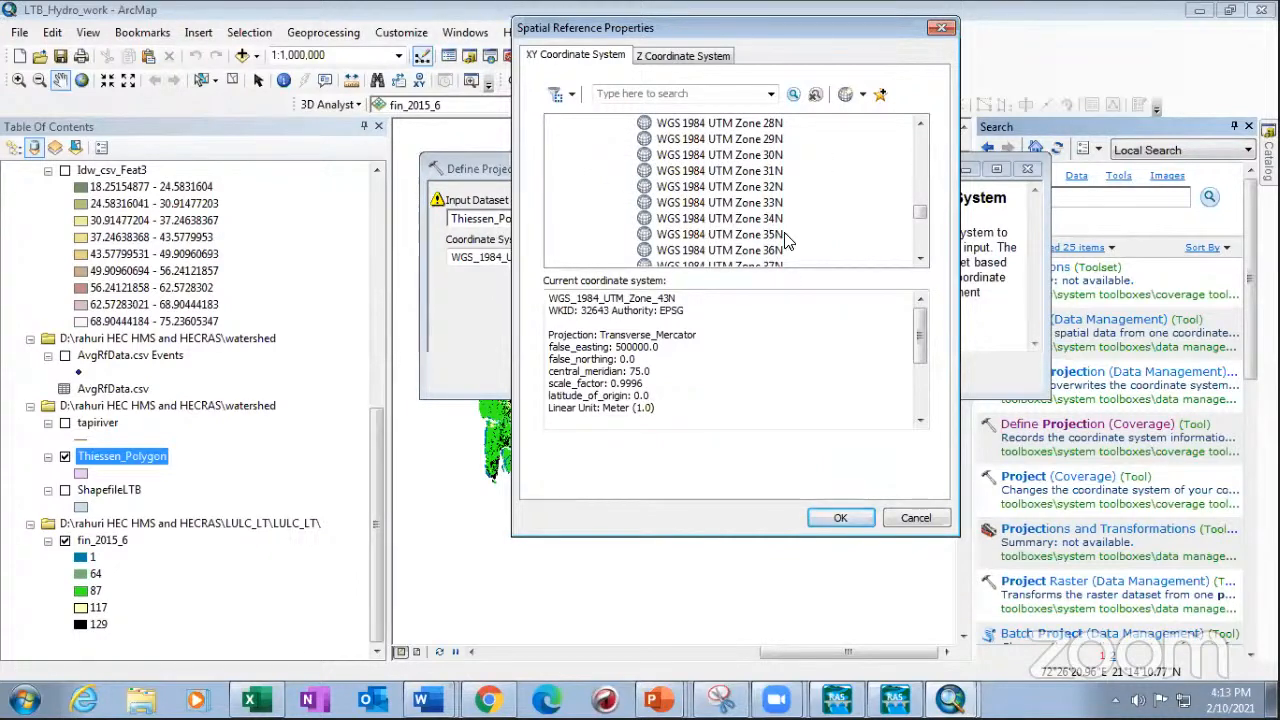
scroll(782, 245, "down", 3)
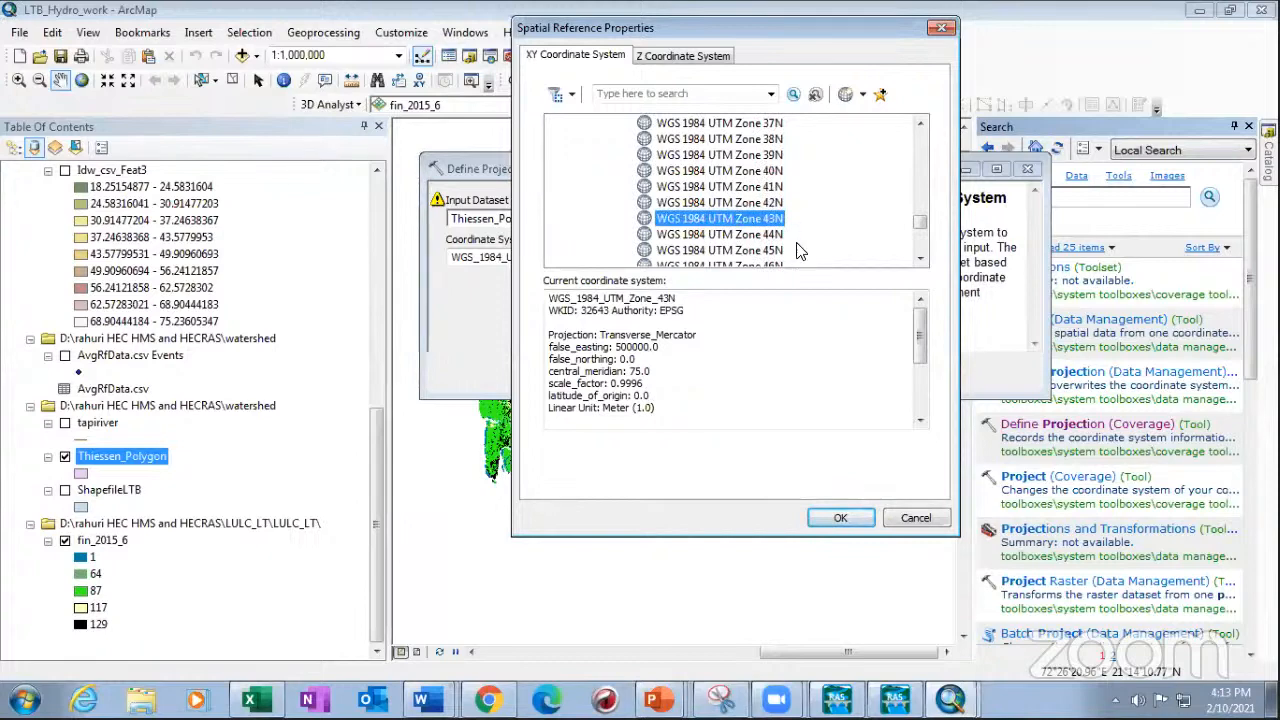
left_click(840, 517)
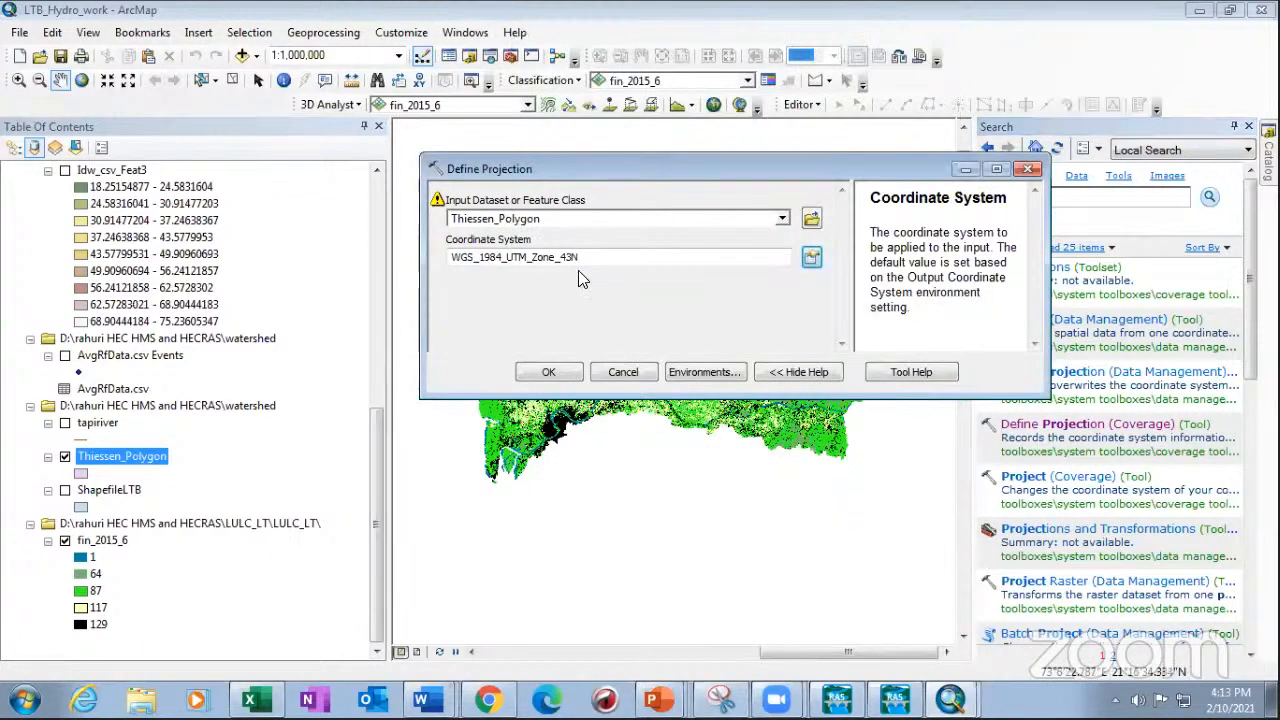
left_click(640, 300)
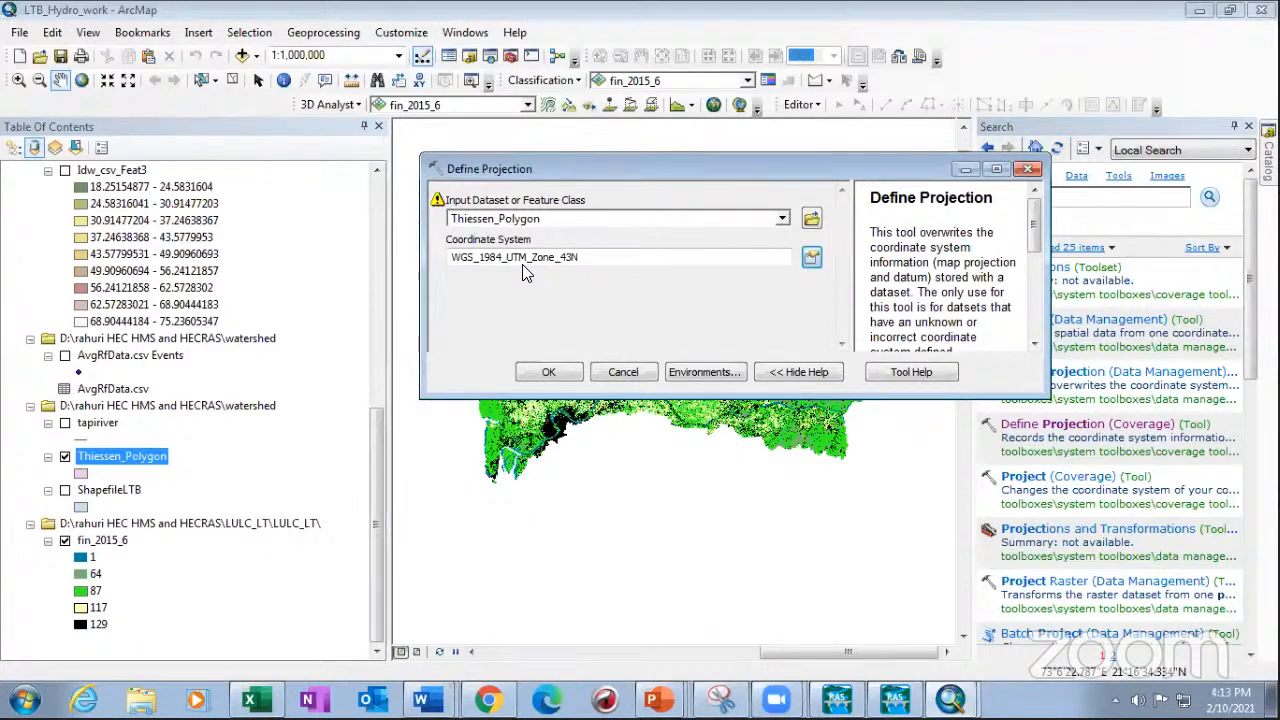
- Confirm WGS 1984 UTM Zone 43N as the coordinate system and run Define Projection on the Thiessen_Polygon layer
left_click(735, 258)
left_click(811, 257)
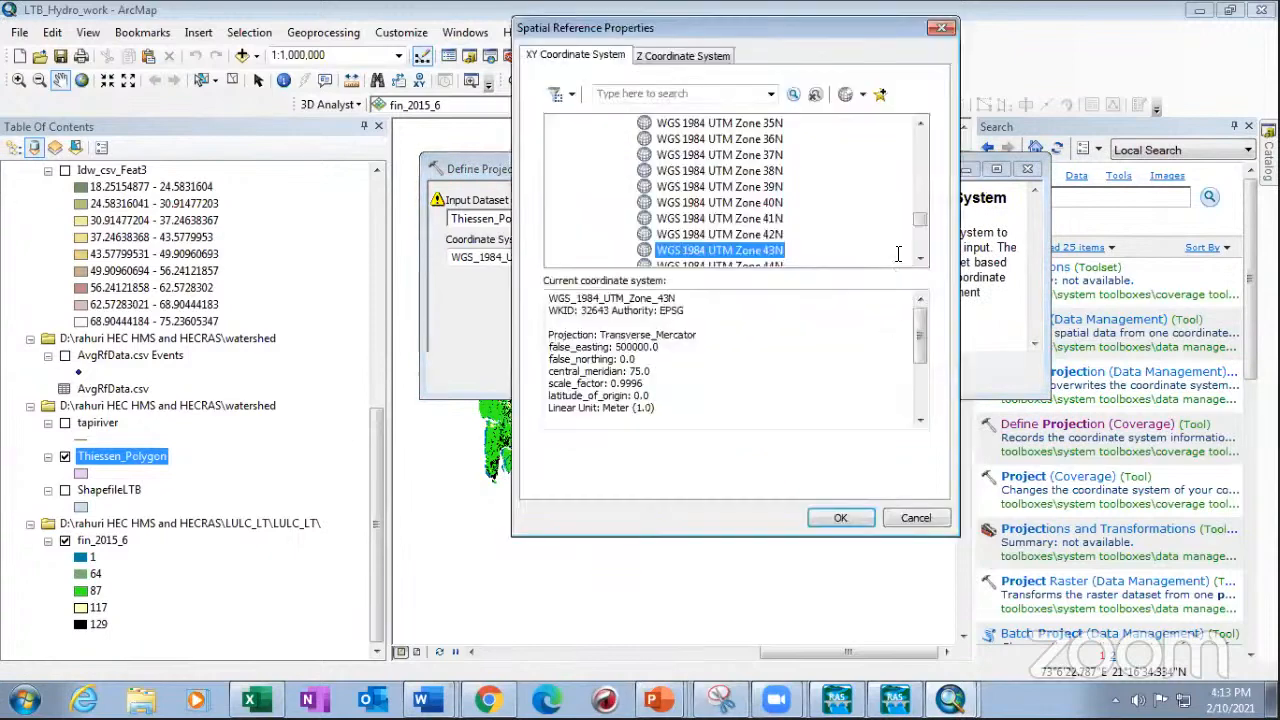
left_click(738, 340)
key("Return")
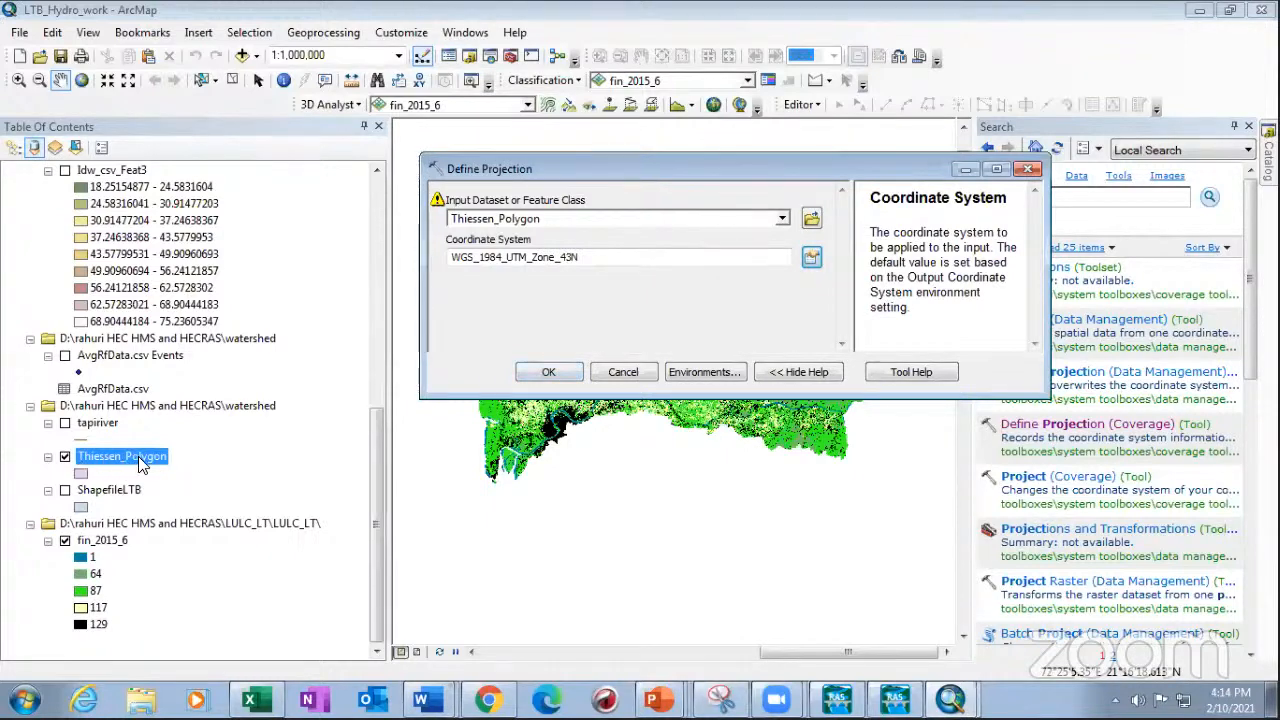
left_click(548, 371)
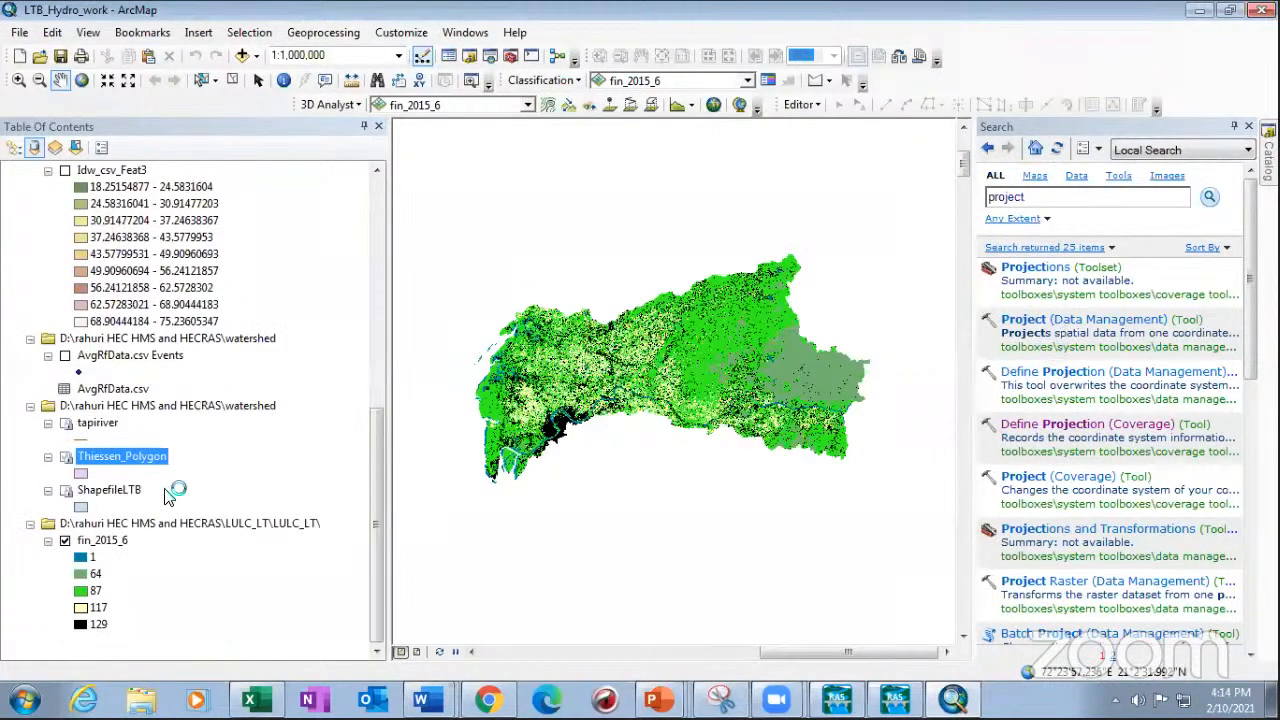
left_click(66, 457)
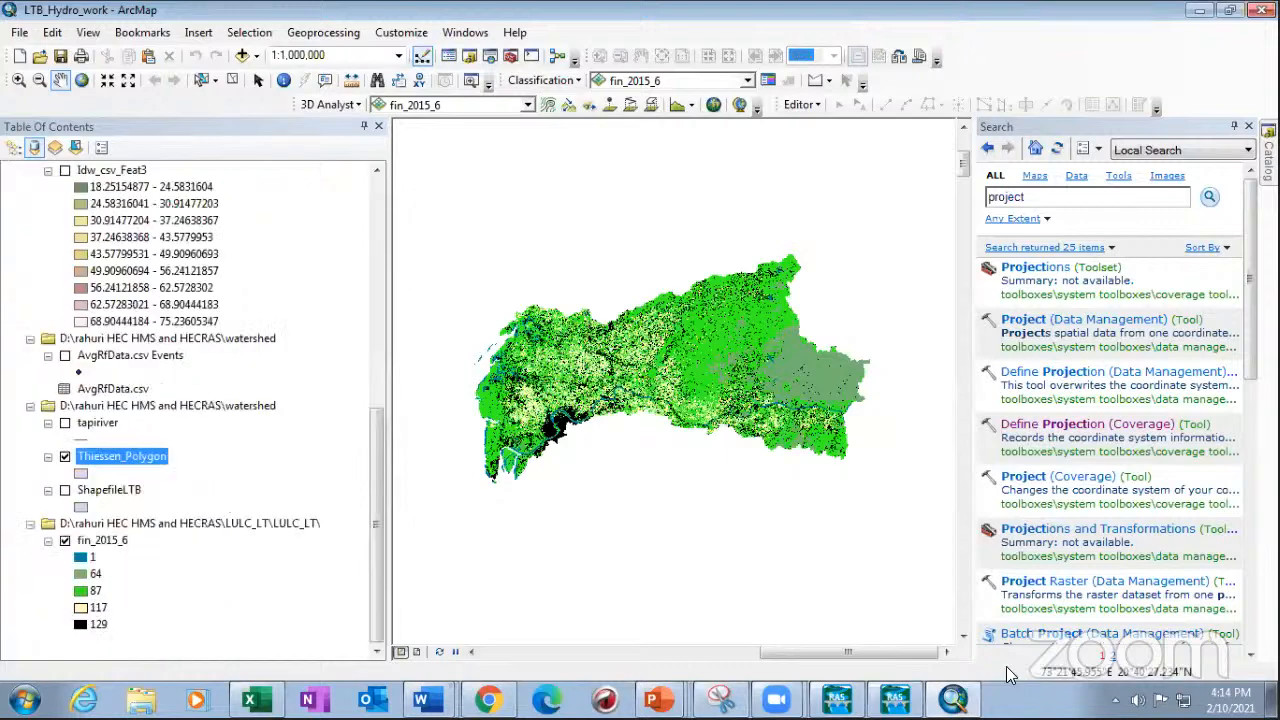
- Open the Thiessen_Polygon layer's properties and highlight the shapefile's path among its data source details
right_click(127, 466)
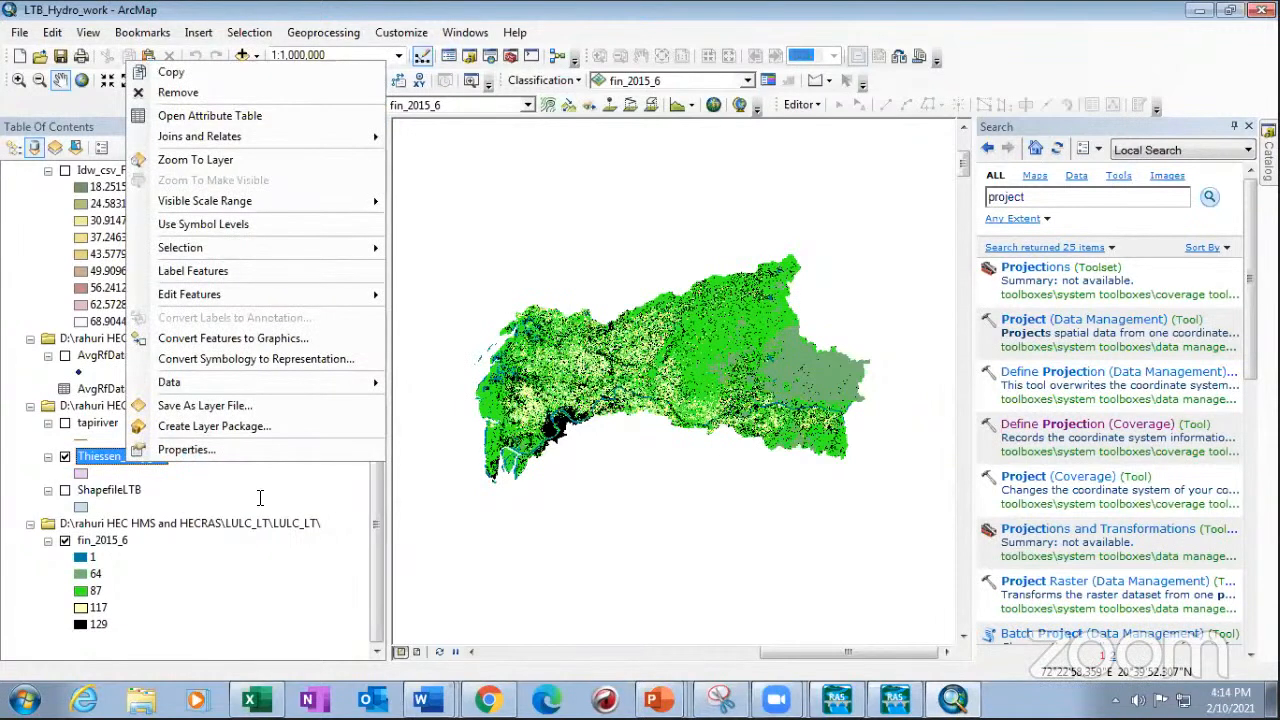
left_click(186, 450)
left_click_drag(528, 284, 782, 284)
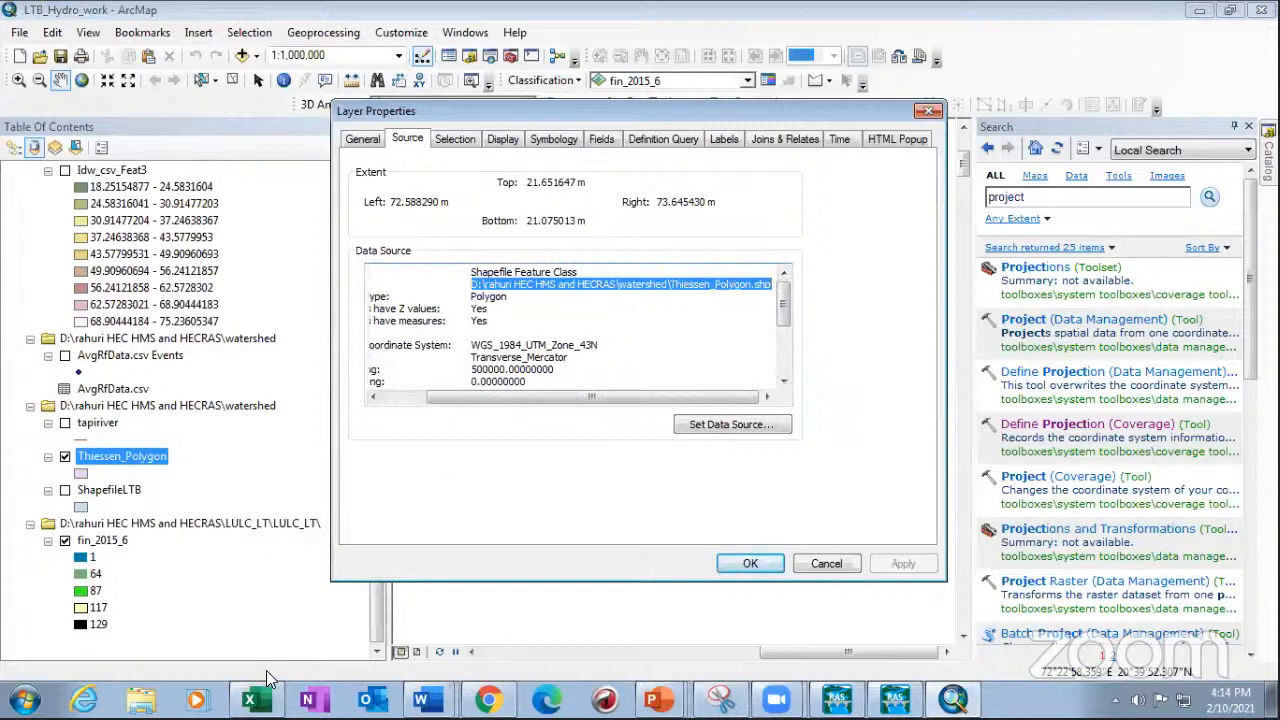
- In Windows Explorer, browse to D:\rahuri HEC HMS and HECRAS\watershed and select the Thiessen_Polygon.prj file
left_click(140, 698)
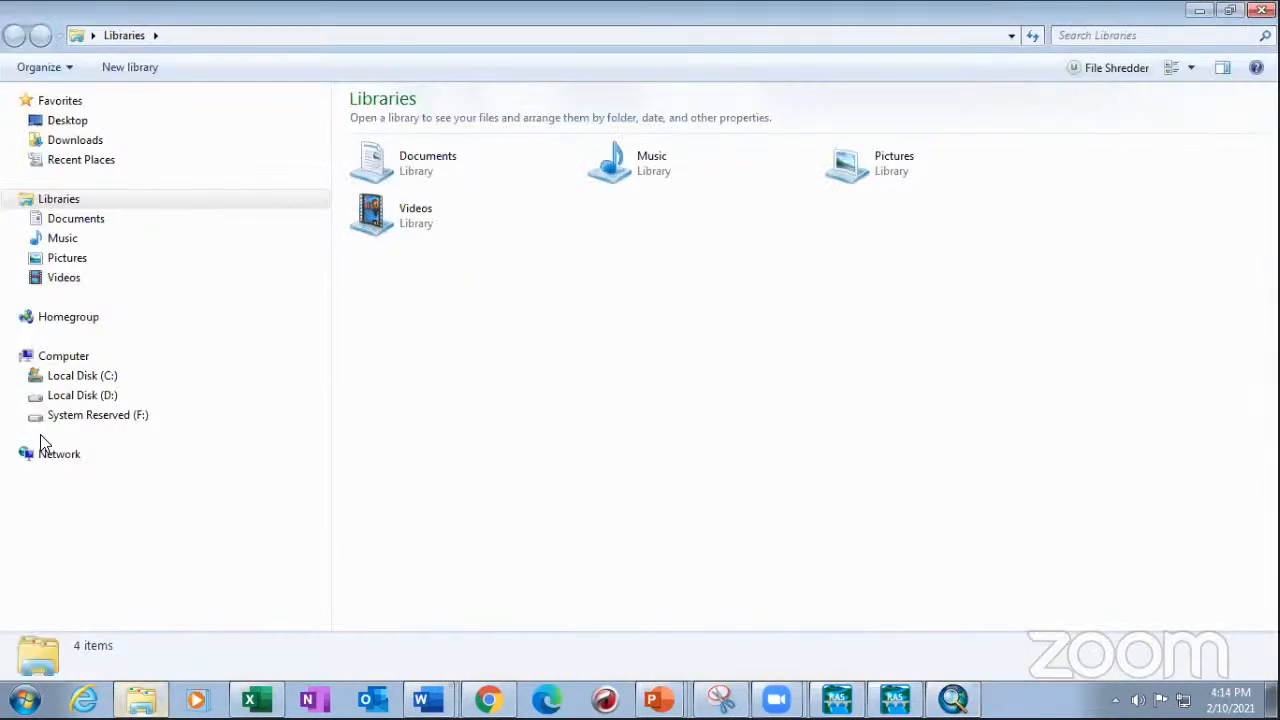
left_click(82, 395)
left_click(395, 377)
scroll(436, 422, "down", 10)
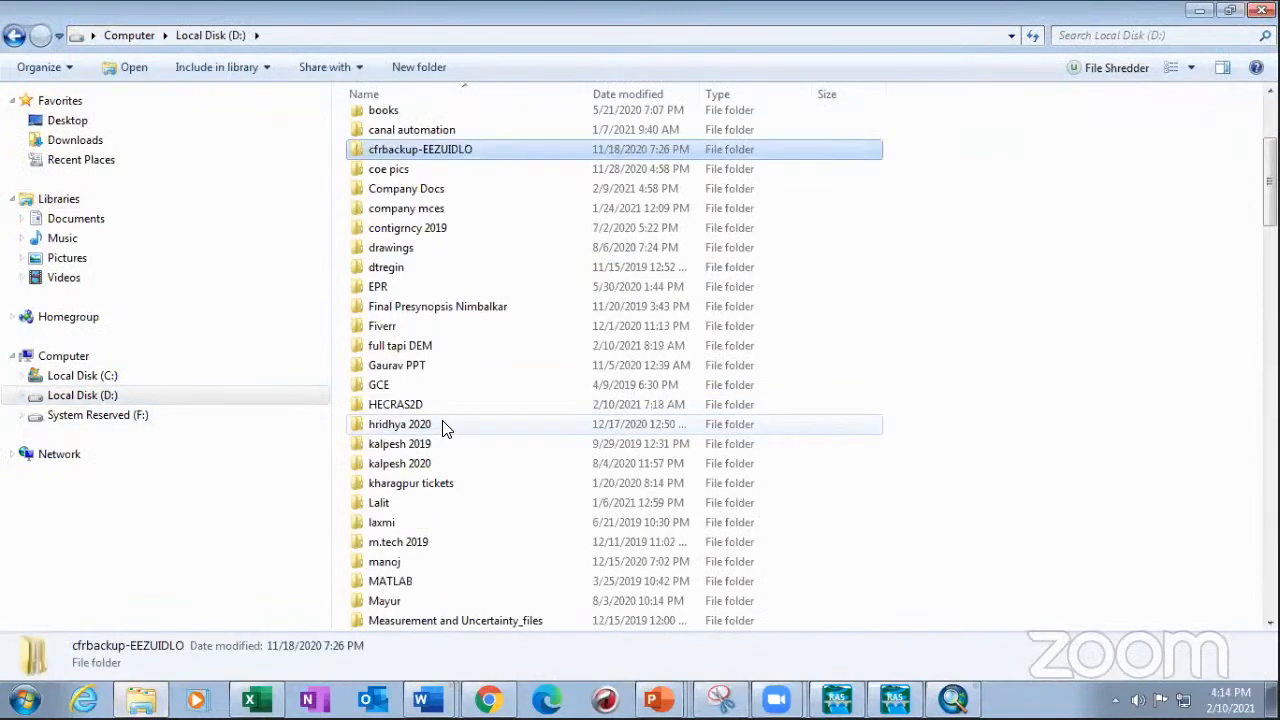
left_click(426, 463)
scroll(426, 463, "down", 12)
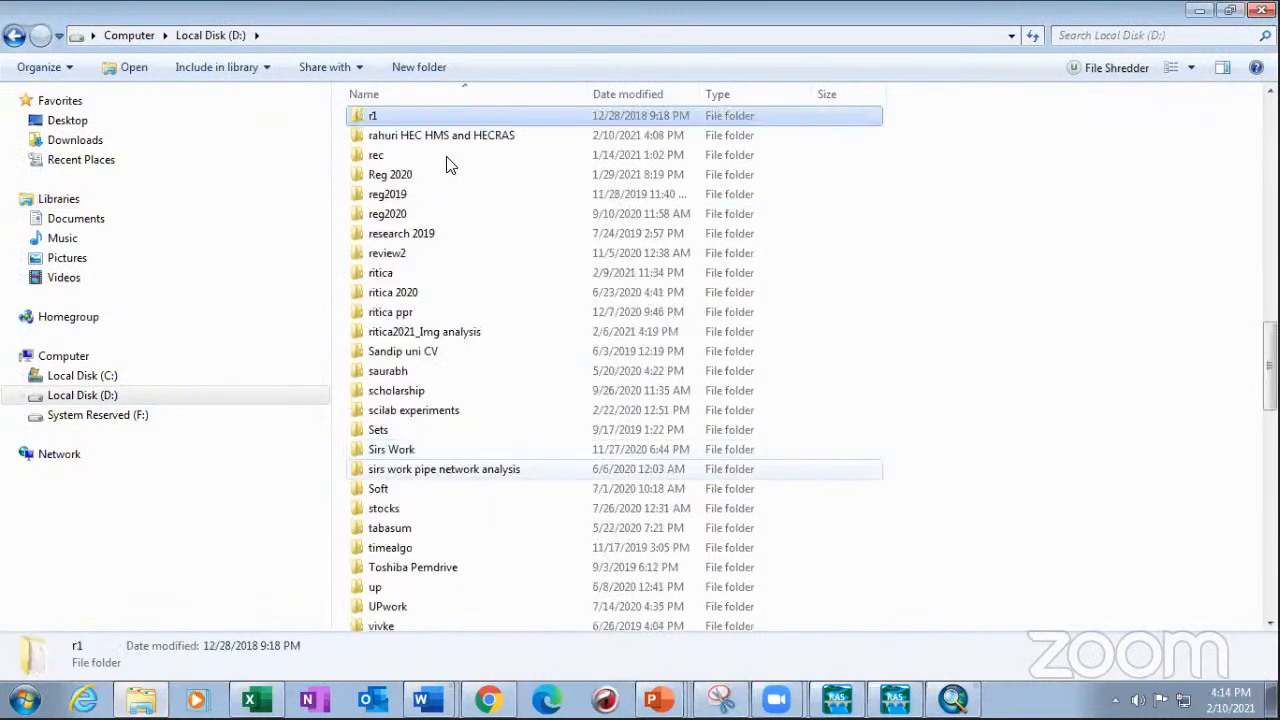
double_click(446, 134)
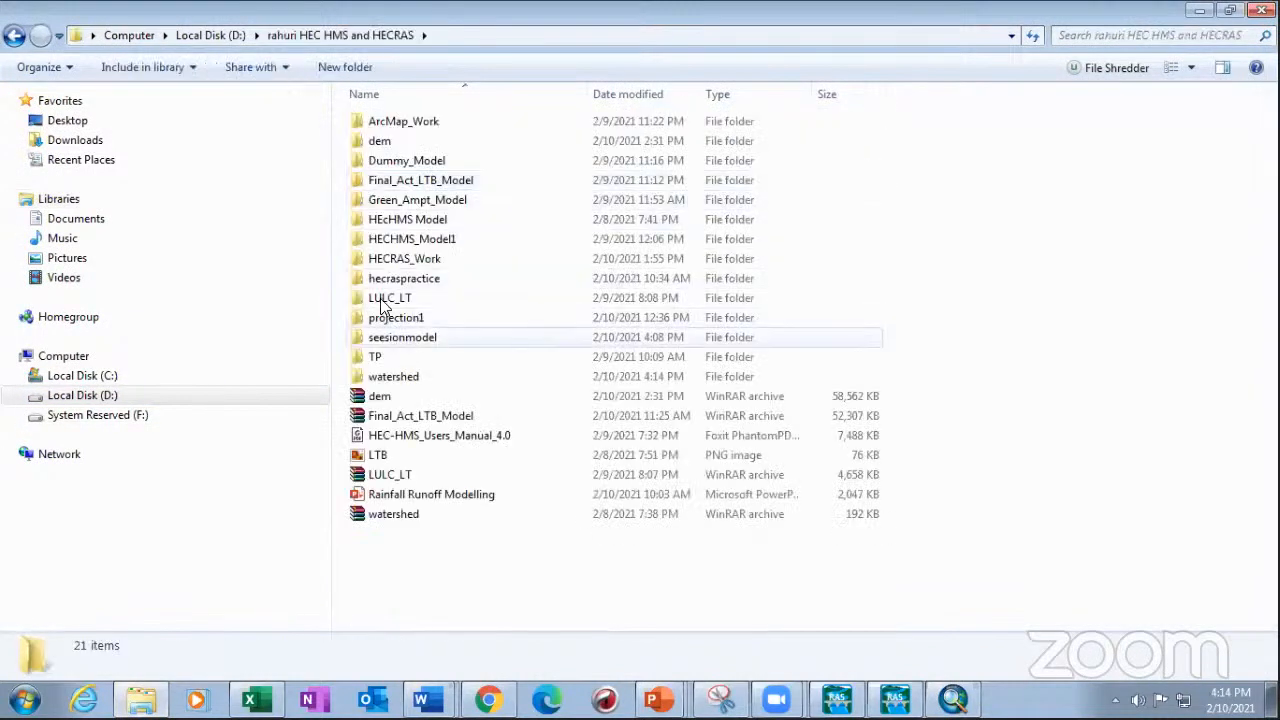
double_click(397, 376)
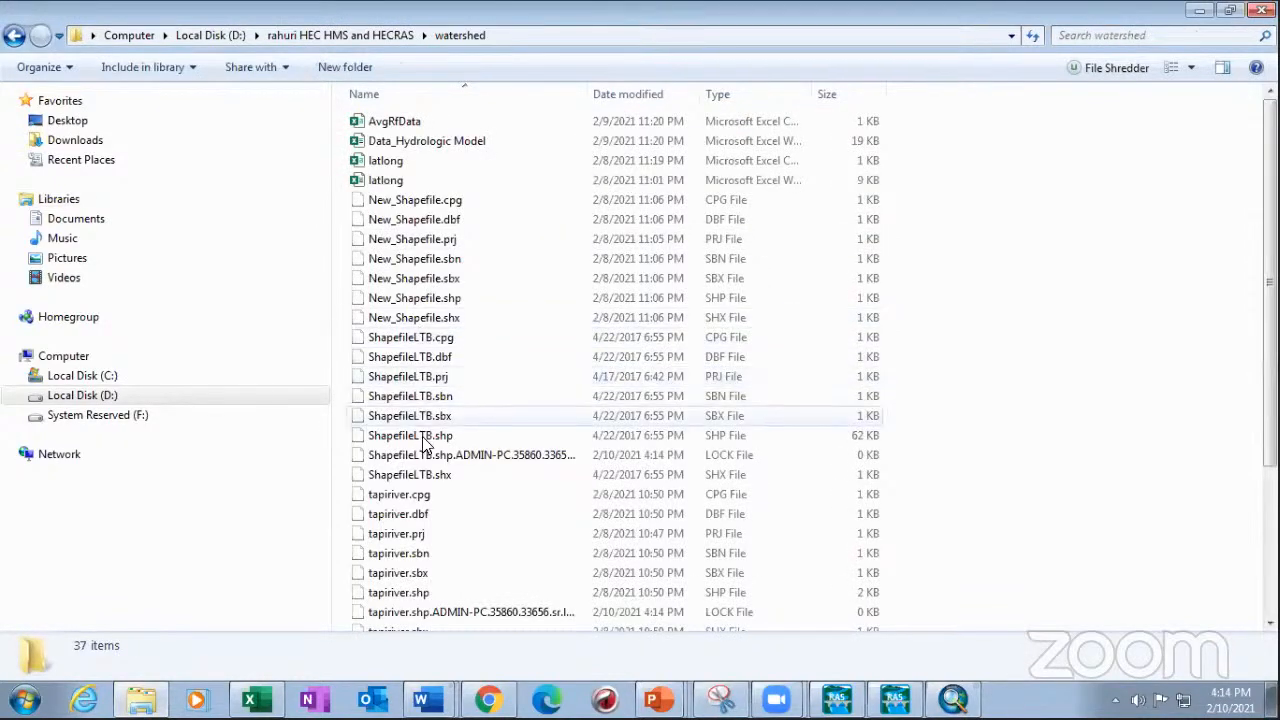
scroll(429, 443, "down", 4)
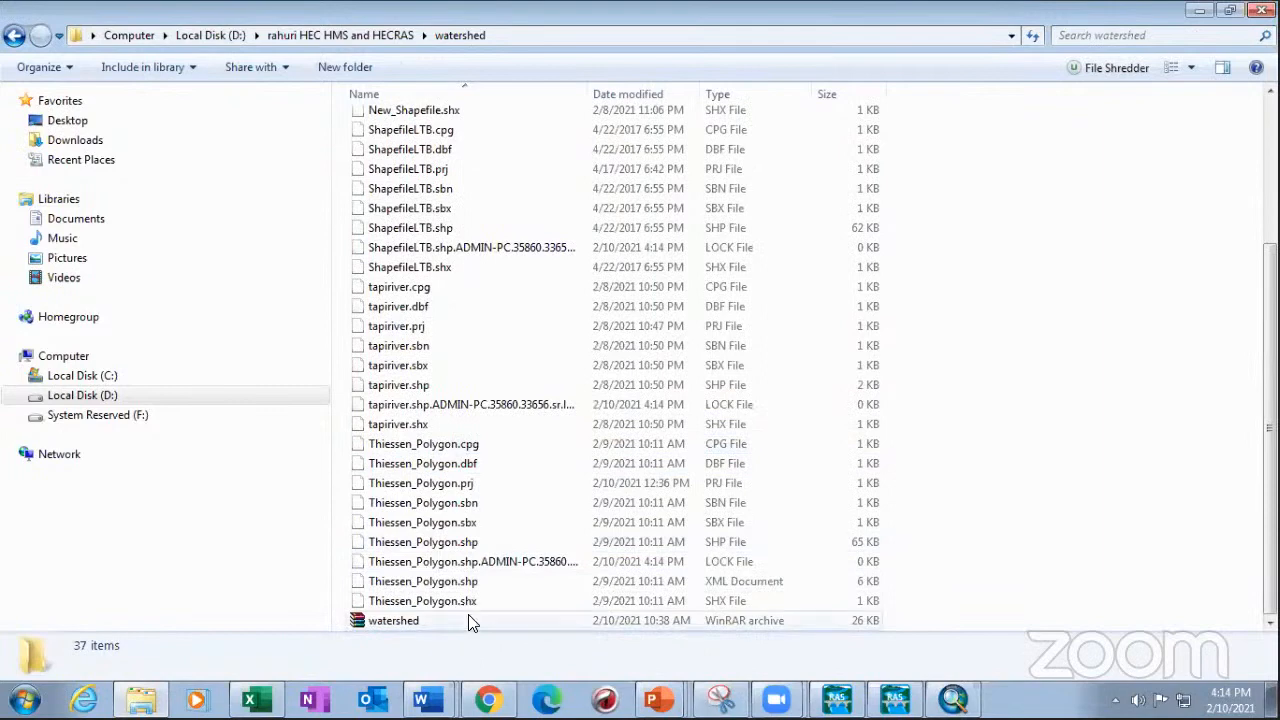
left_click(466, 490)
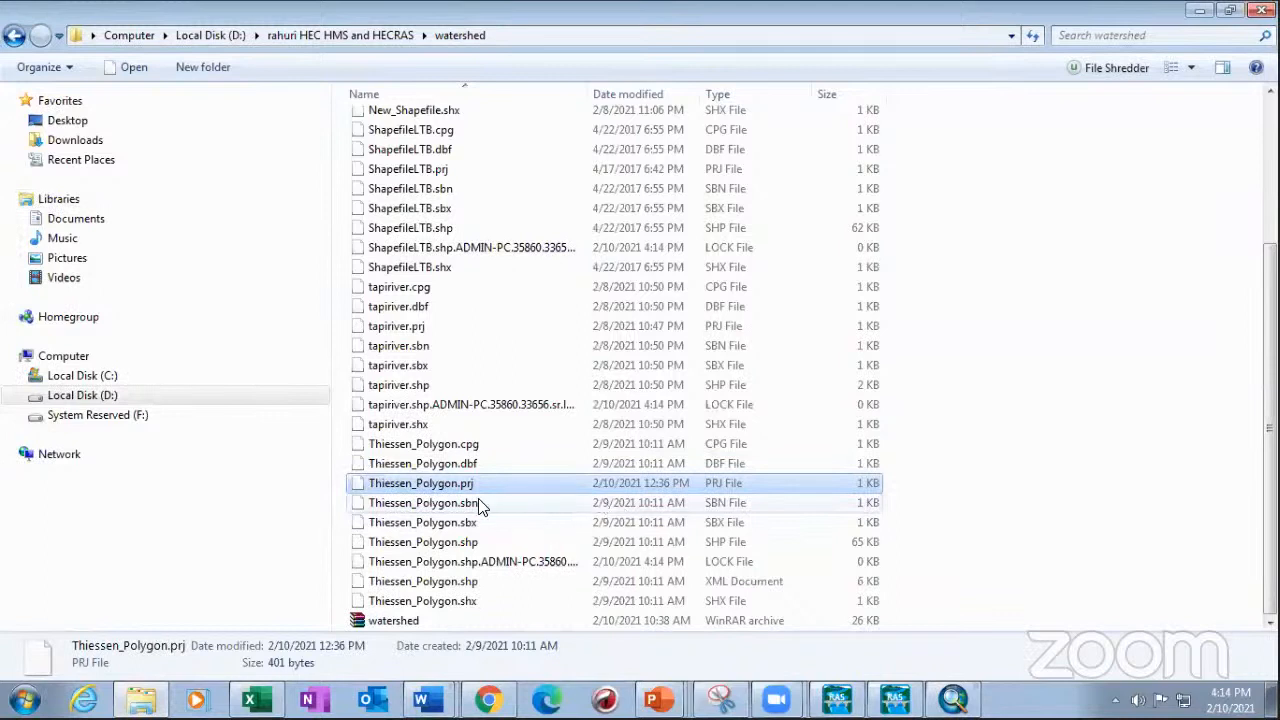
- Switch to RAS Mapper, reopen the project's projection settings, then apply and accept the Thiessen_Polygon projection from dem\newprojection
left_click(895, 699)
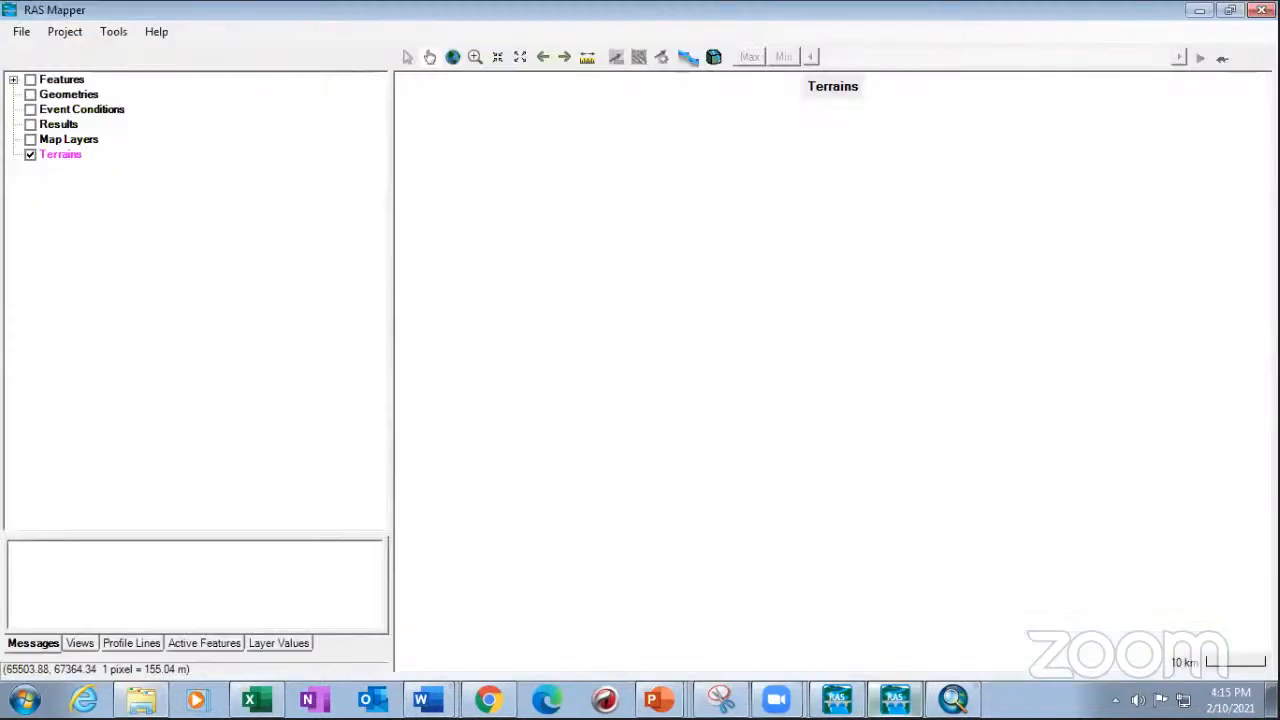
left_click(72, 32)
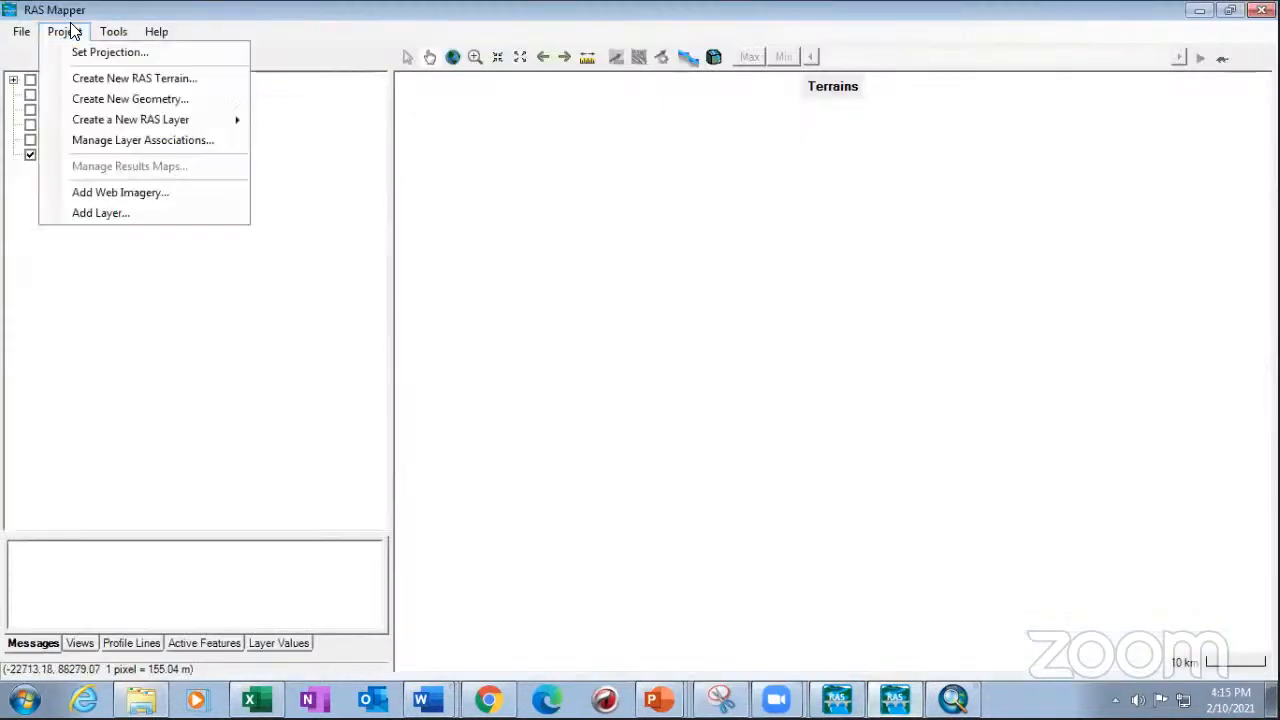
left_click(109, 49)
left_click(60, 33)
left_click(100, 49)
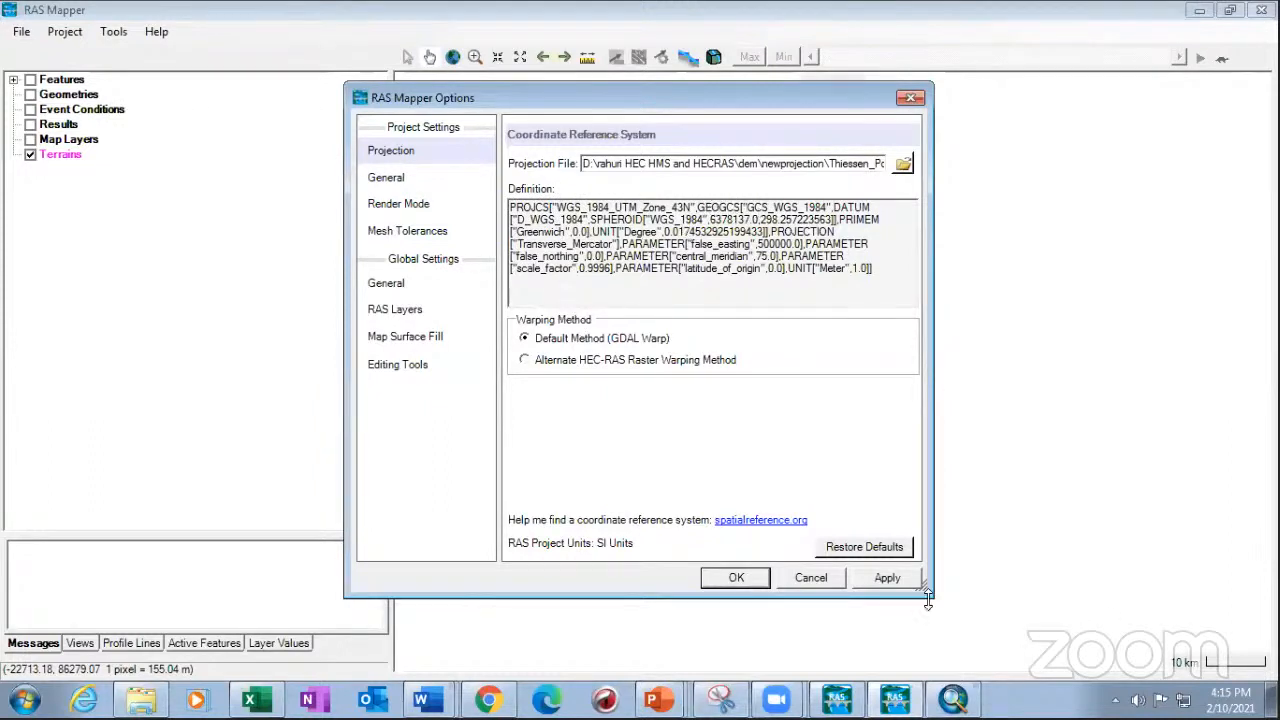
left_click(890, 582)
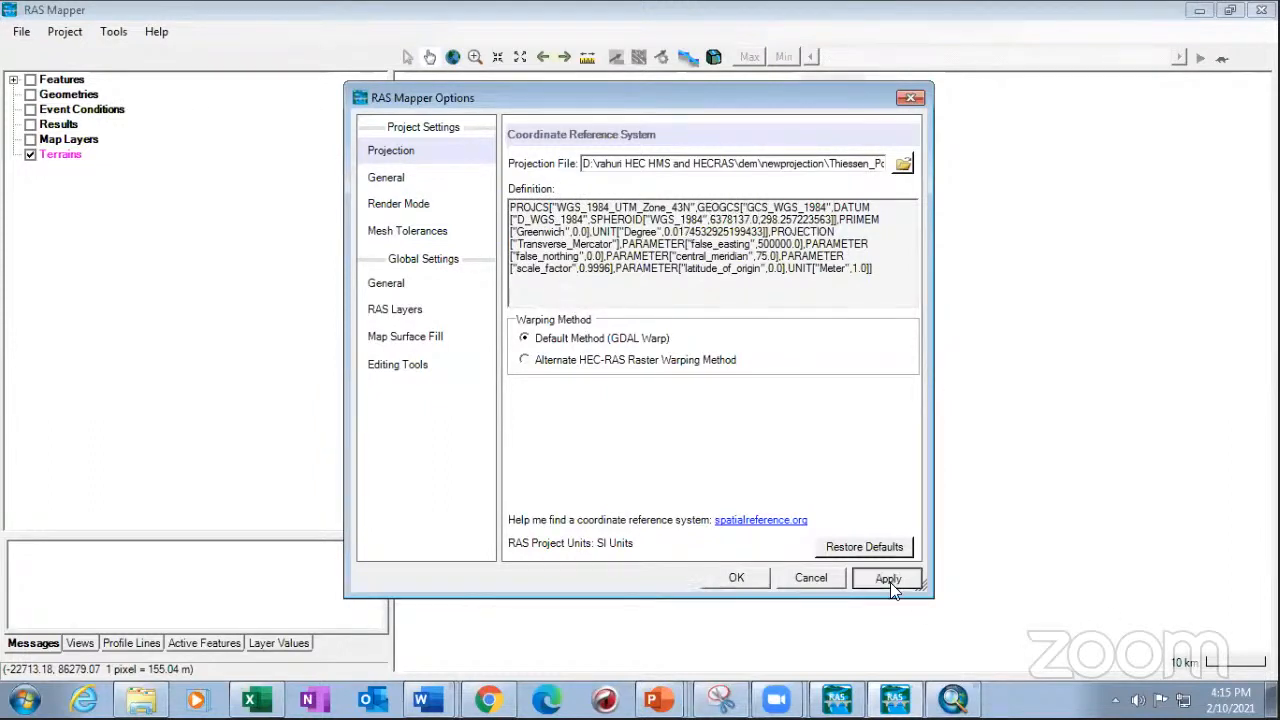
left_click(737, 578)
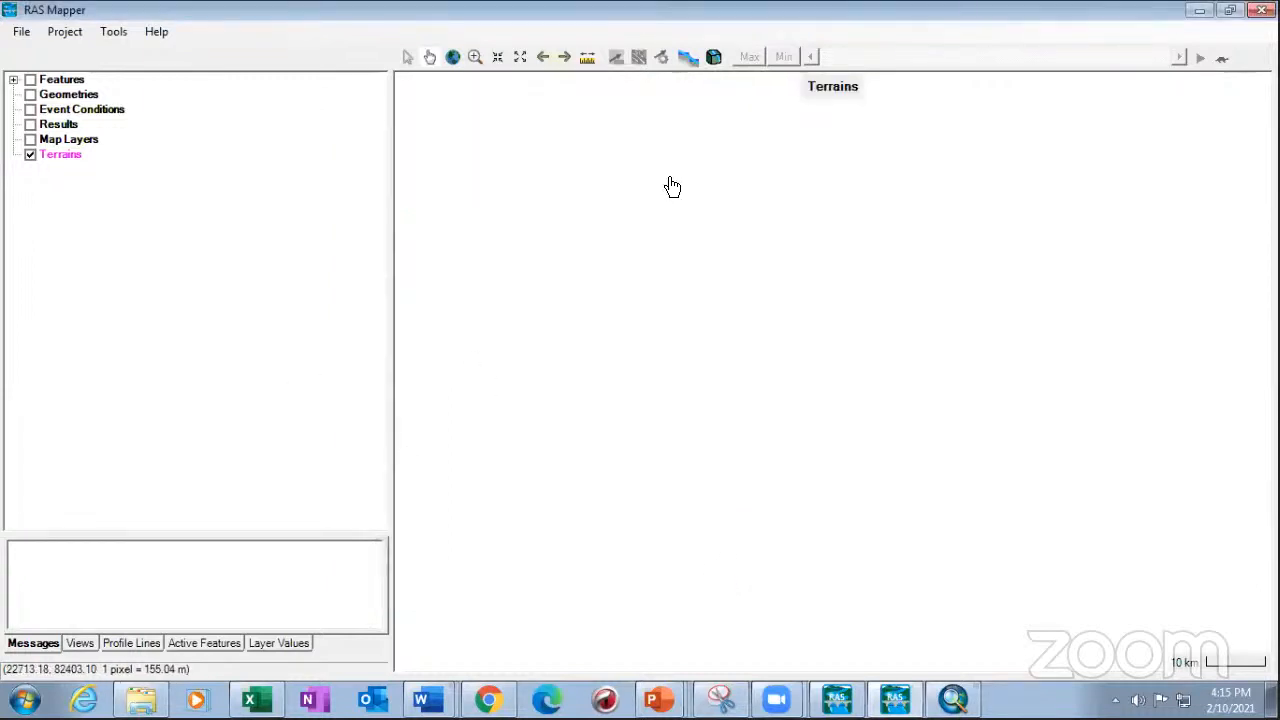
- Start a new RAS terrain and choose the lower tapi dem raster from the dem folder as its input file
right_click(75, 160)
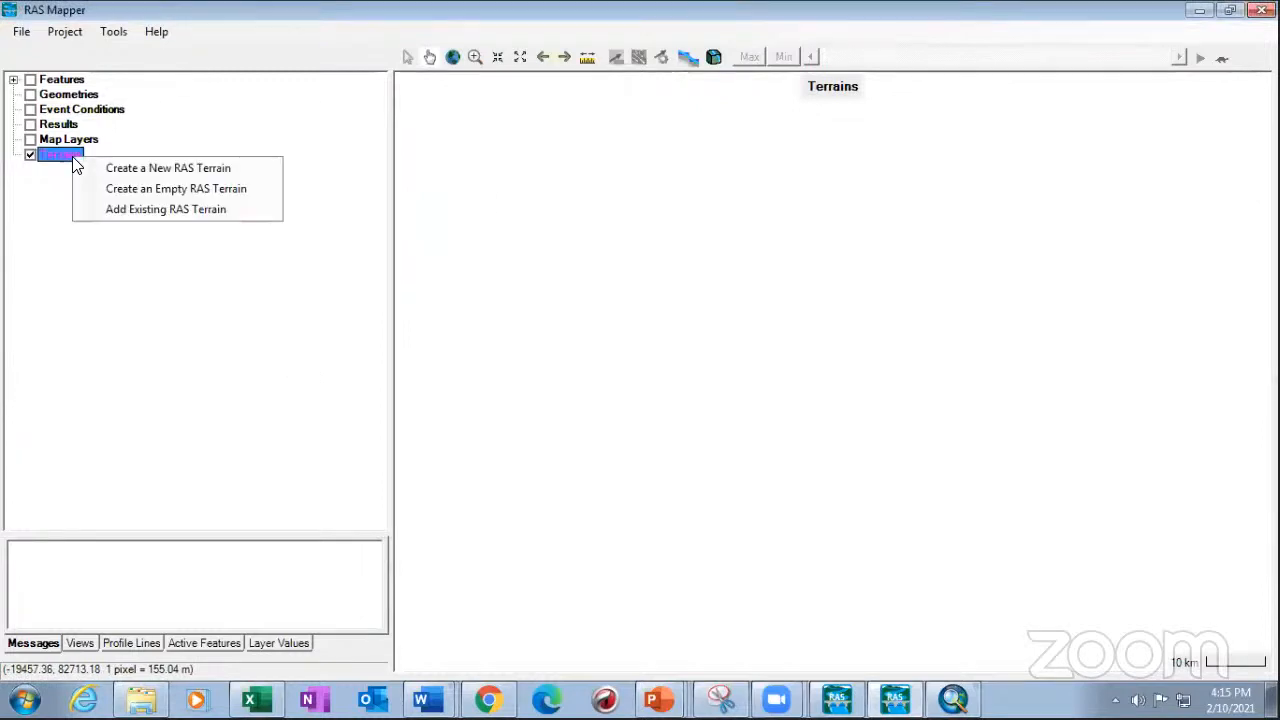
left_click(220, 170)
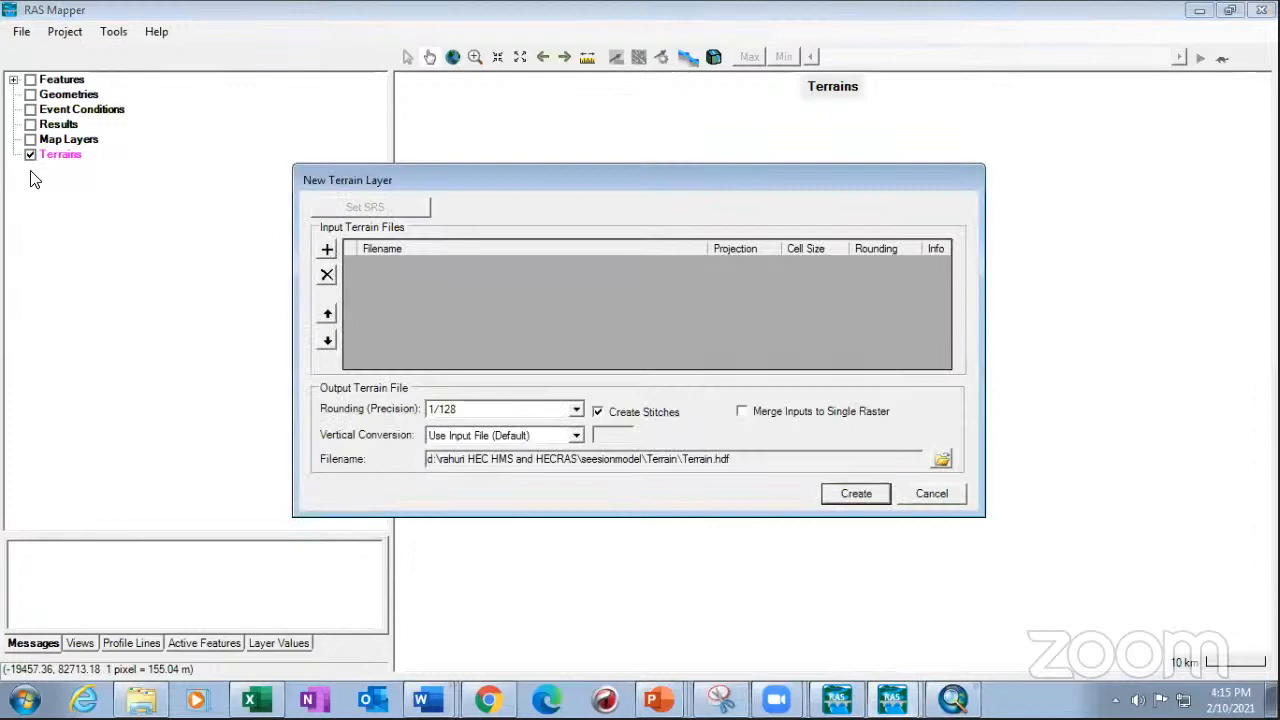
left_click(327, 251)
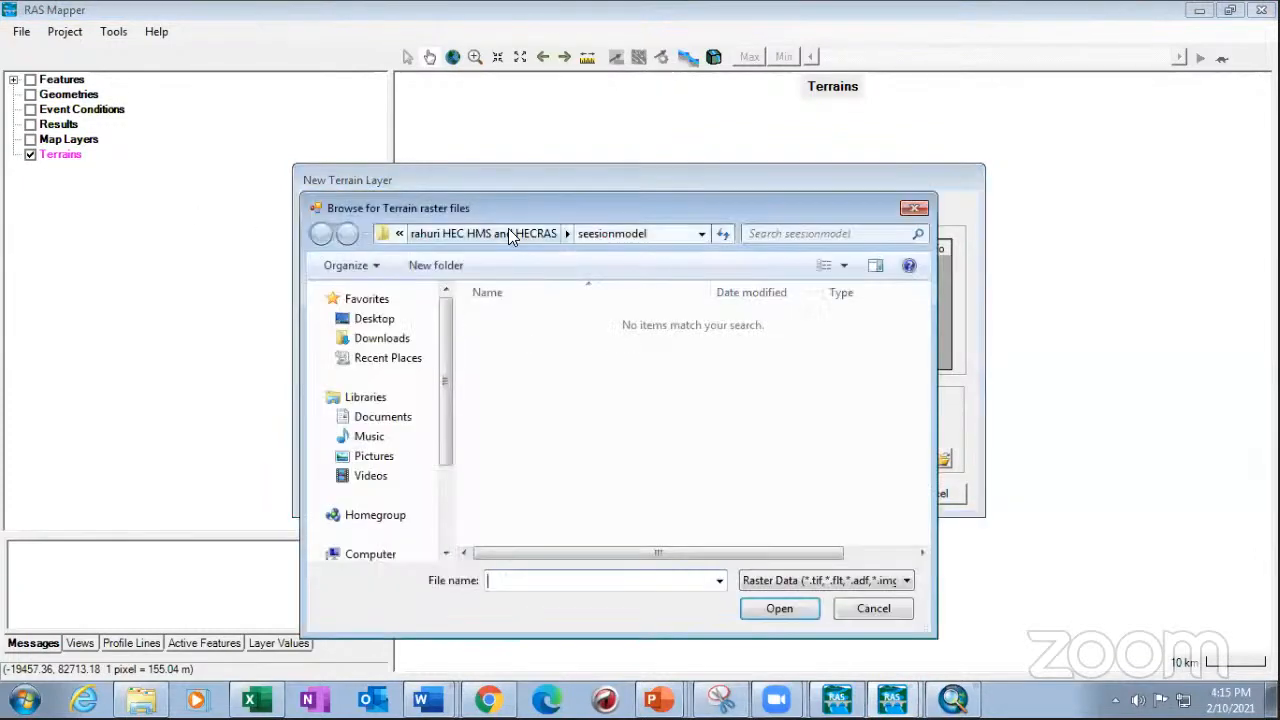
left_click(508, 233)
double_click(500, 342)
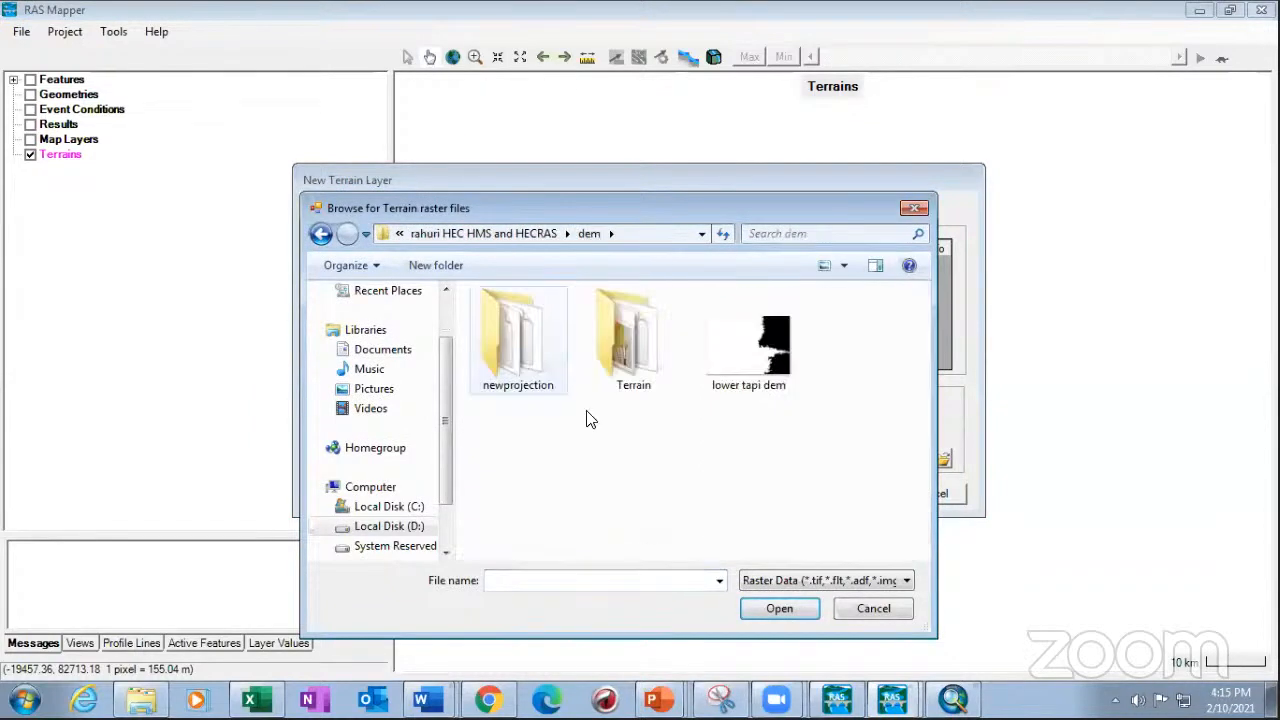
left_click(785, 380)
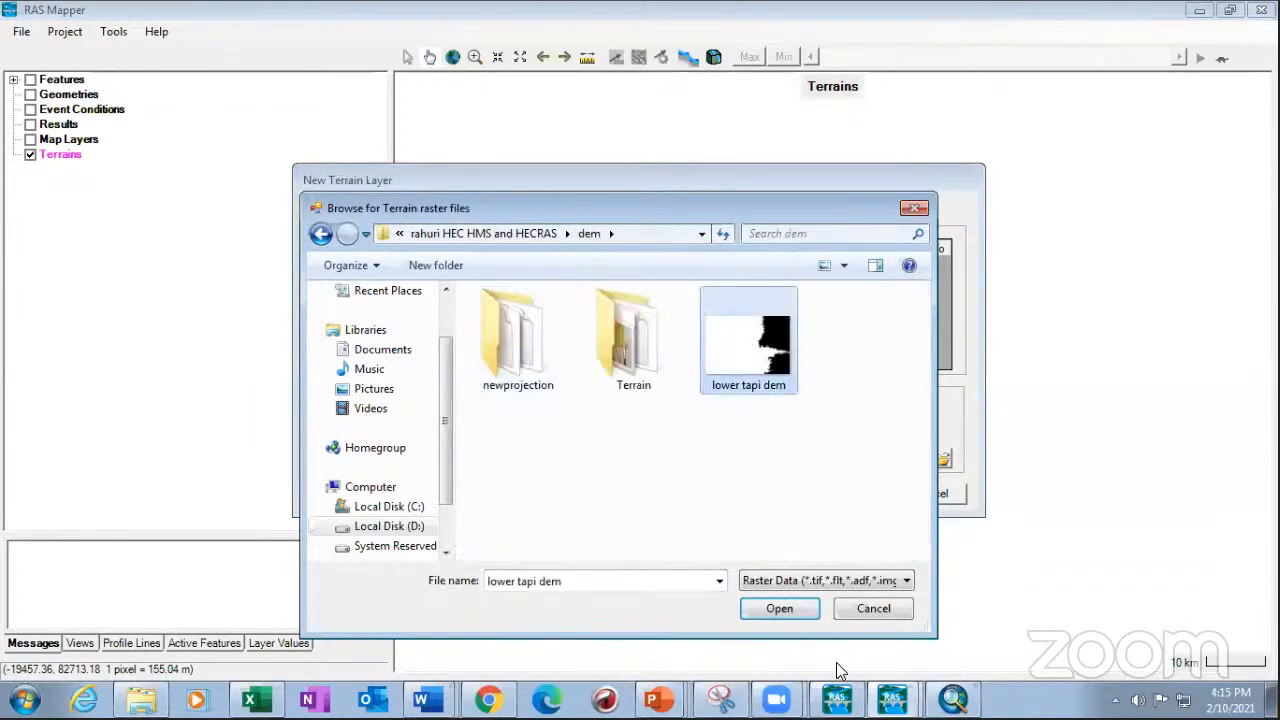
- Create a new terrain layer from the lower tapi dem raster with 1/128 rounding and stitches enabled
left_click(790, 614)
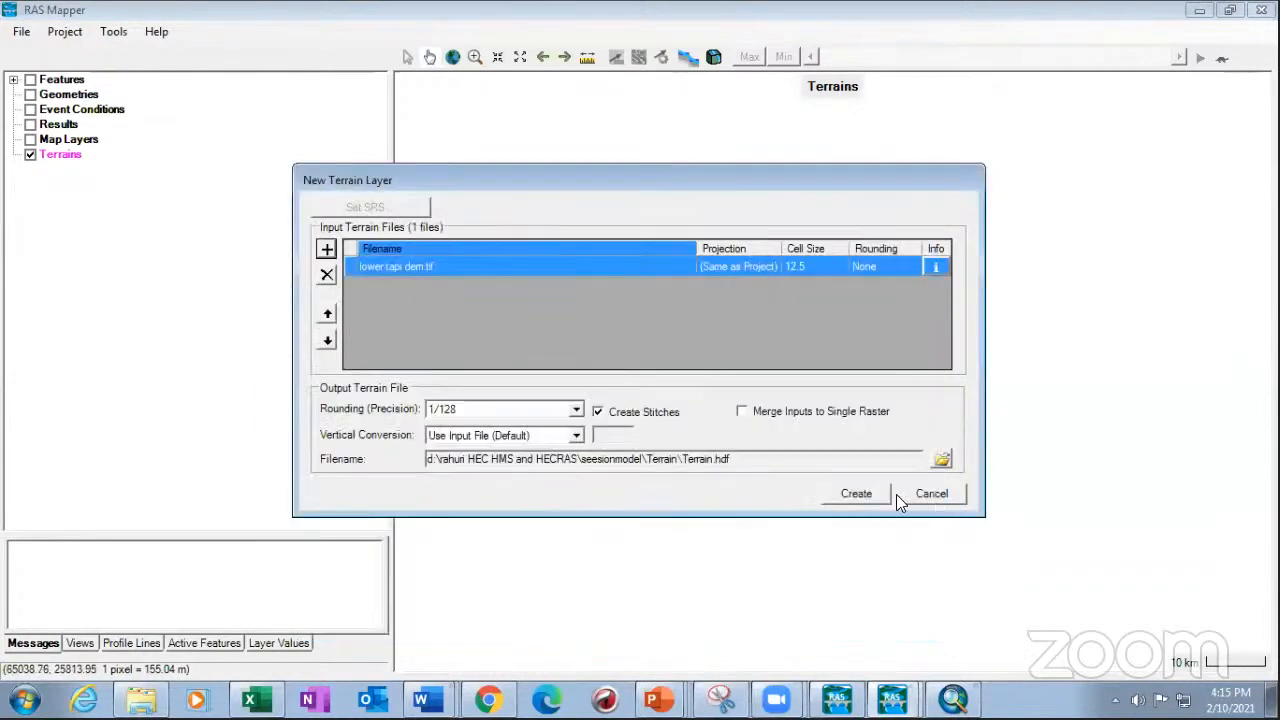
left_click(858, 493)
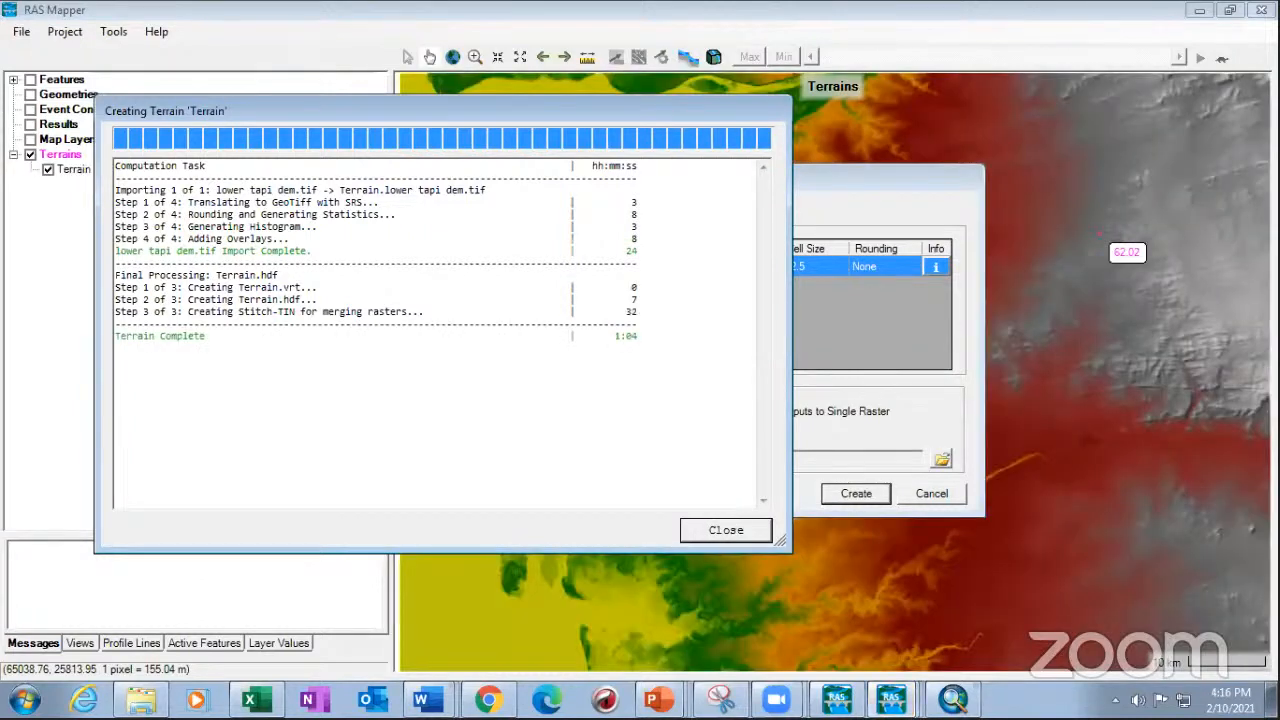
left_click(729, 533)
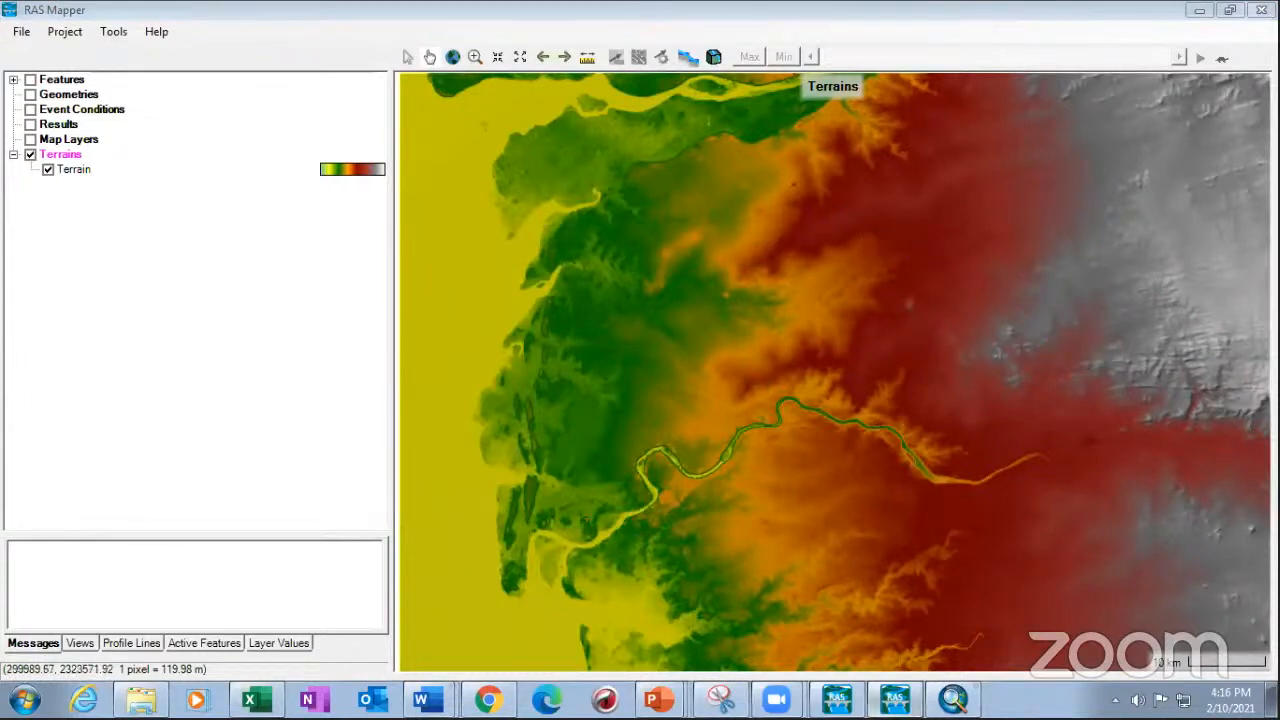
- Open the geometric data editor for project setri1 and plot the associated terrain as the schematic background
key("alt+Tab")
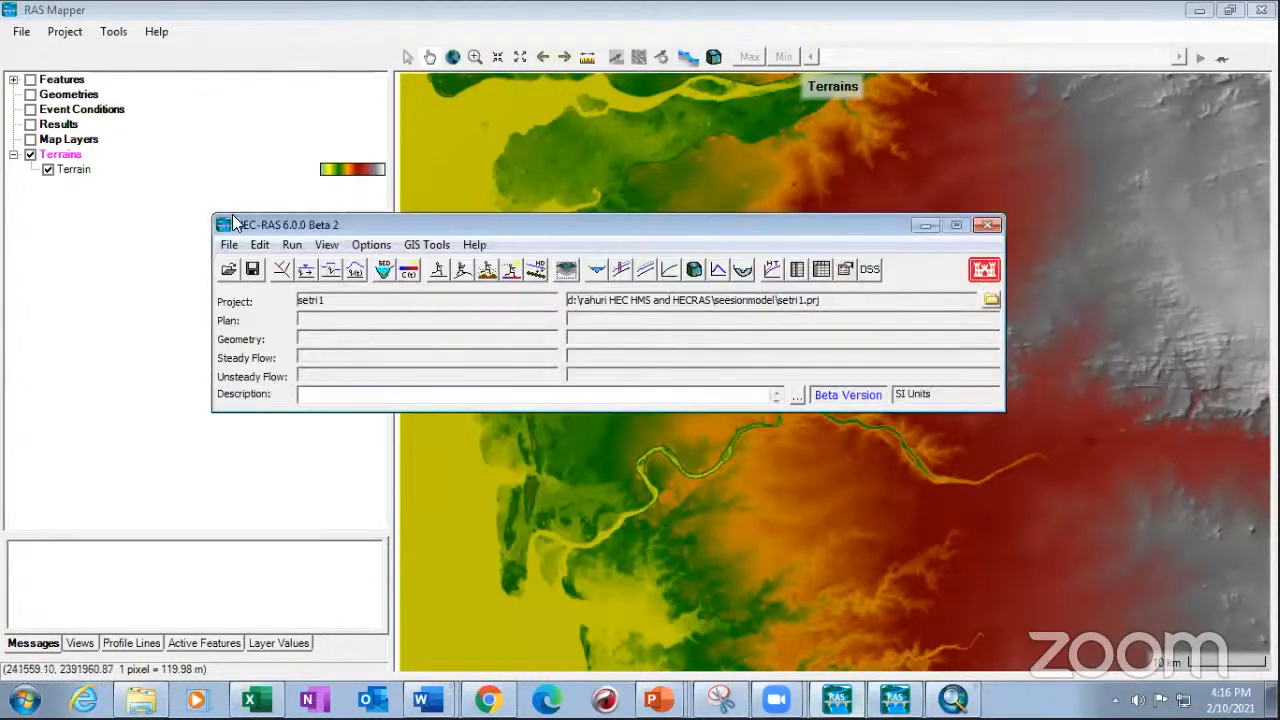
left_click(288, 270)
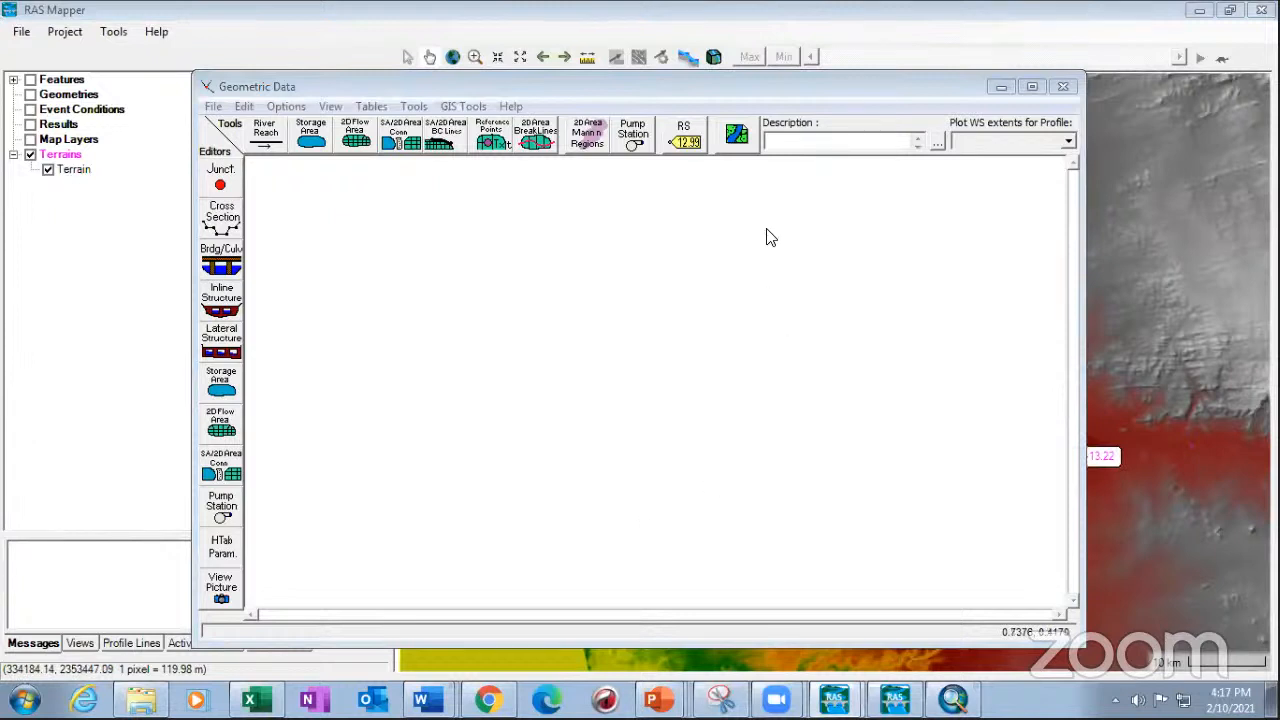
left_click(737, 137)
left_click(737, 137)
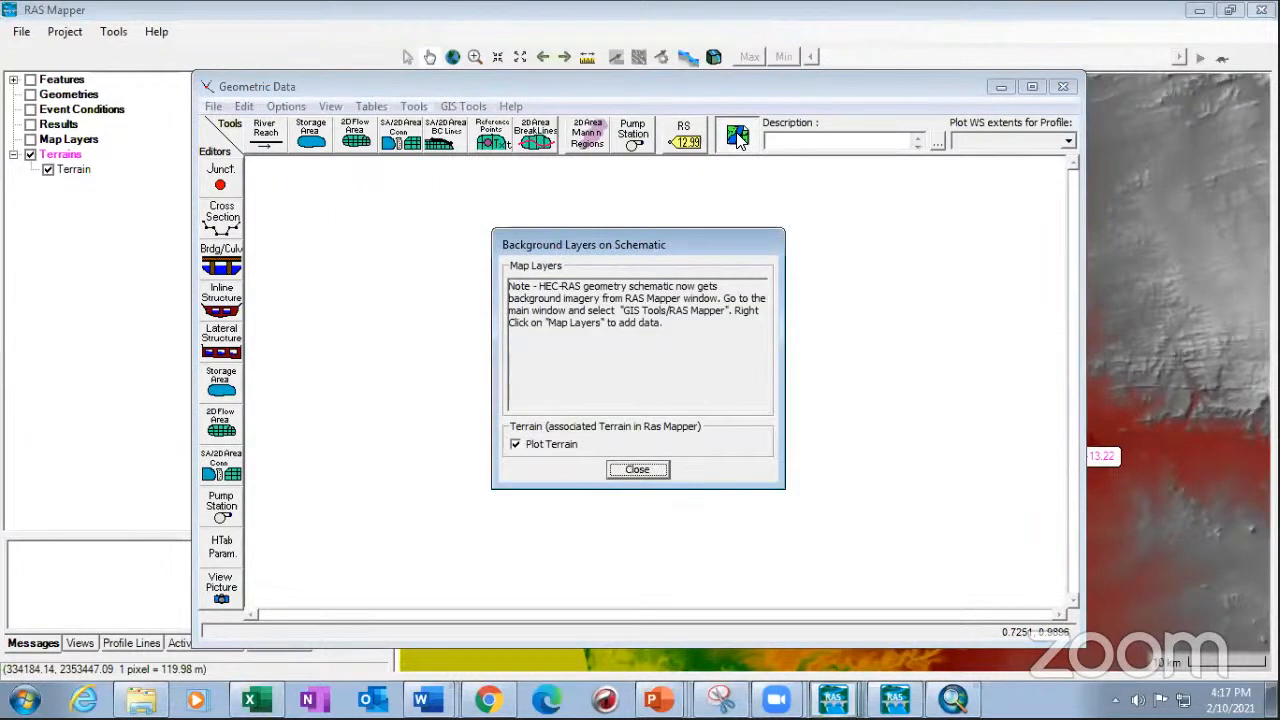
left_click(648, 470)
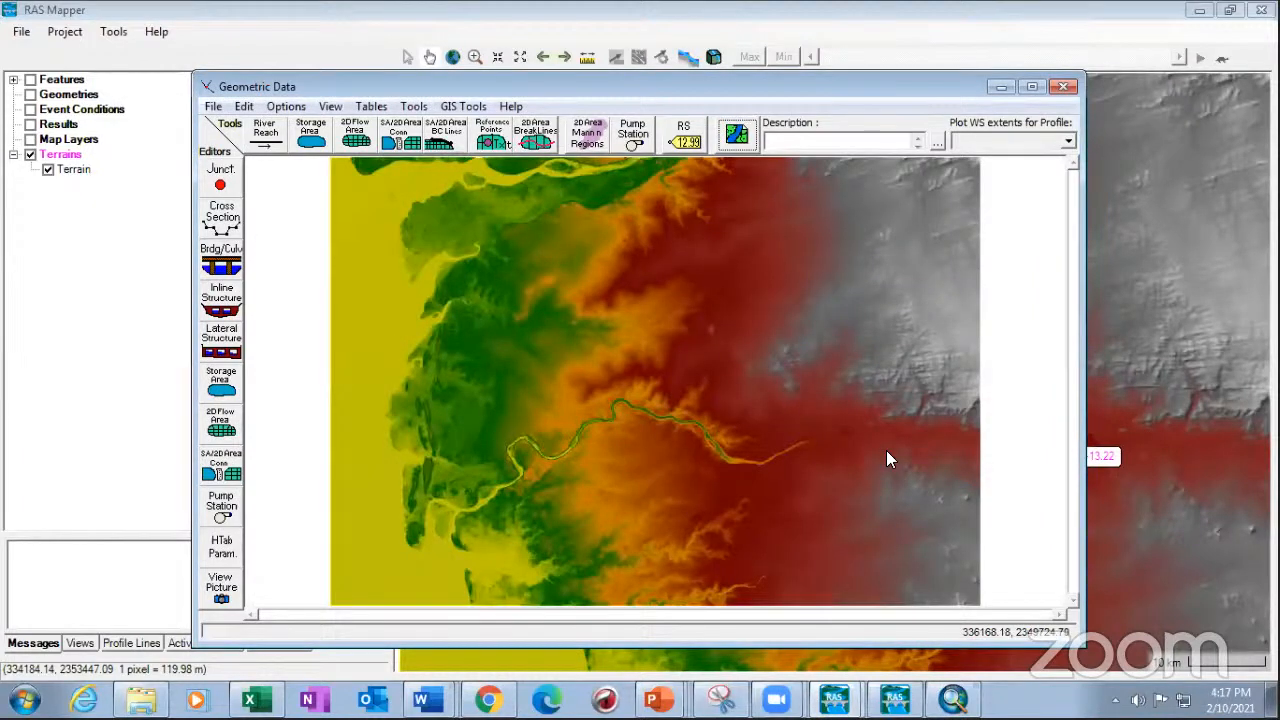
left_click(732, 134)
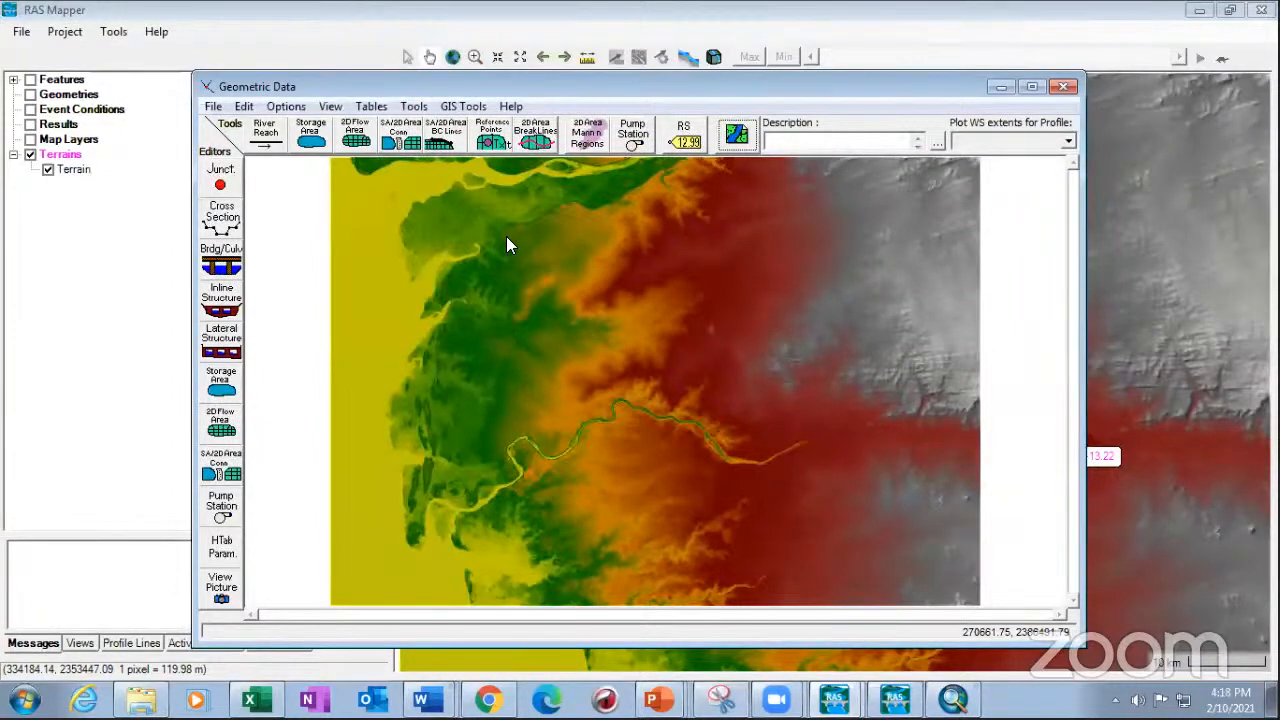
- Digitize a closed 2D flow area around the river and its floodplain, with a perimeter of about 161,150 m, and name it twodflowarea
left_click(363, 141)
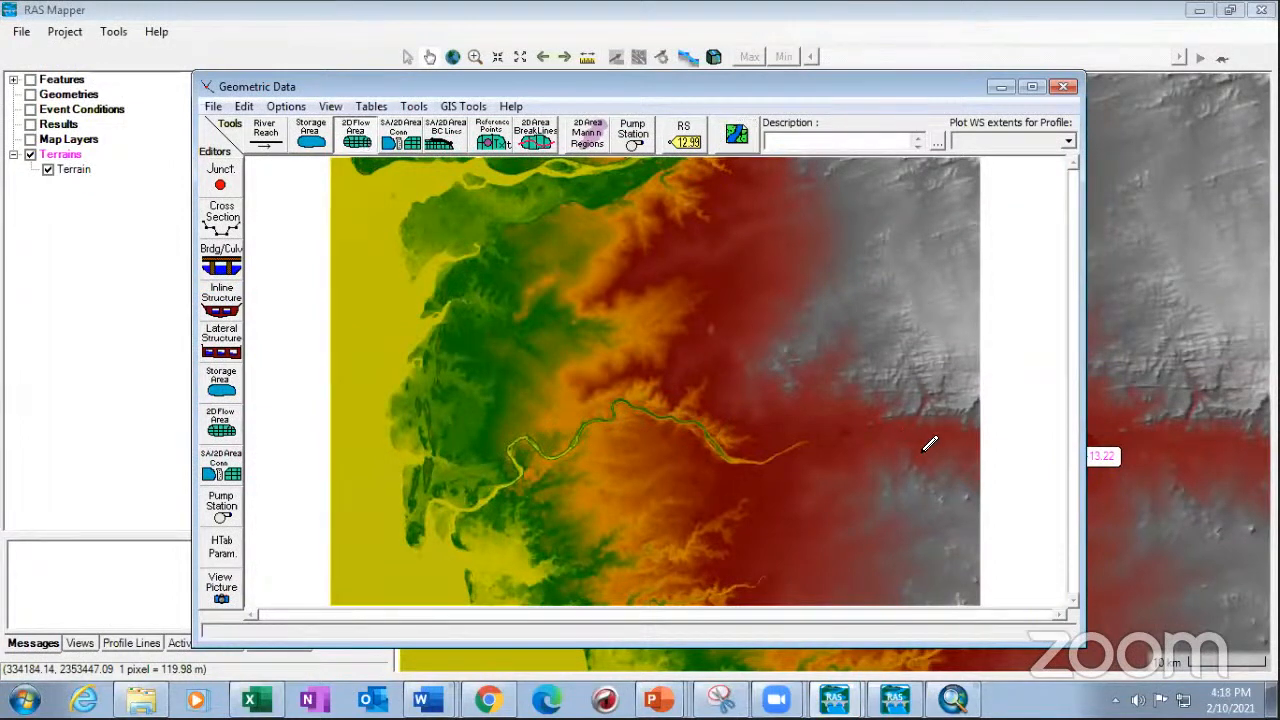
scroll(863, 429, "up", 2)
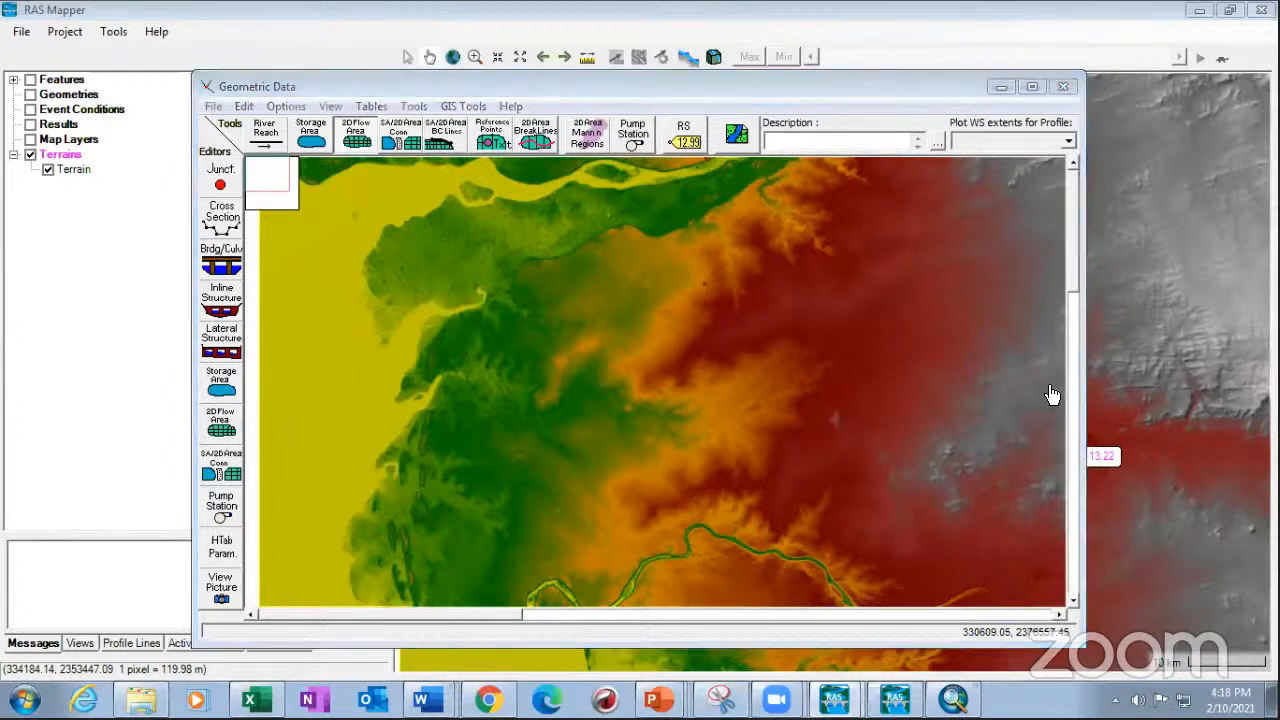
left_click_drag(1072, 232, 1078, 390)
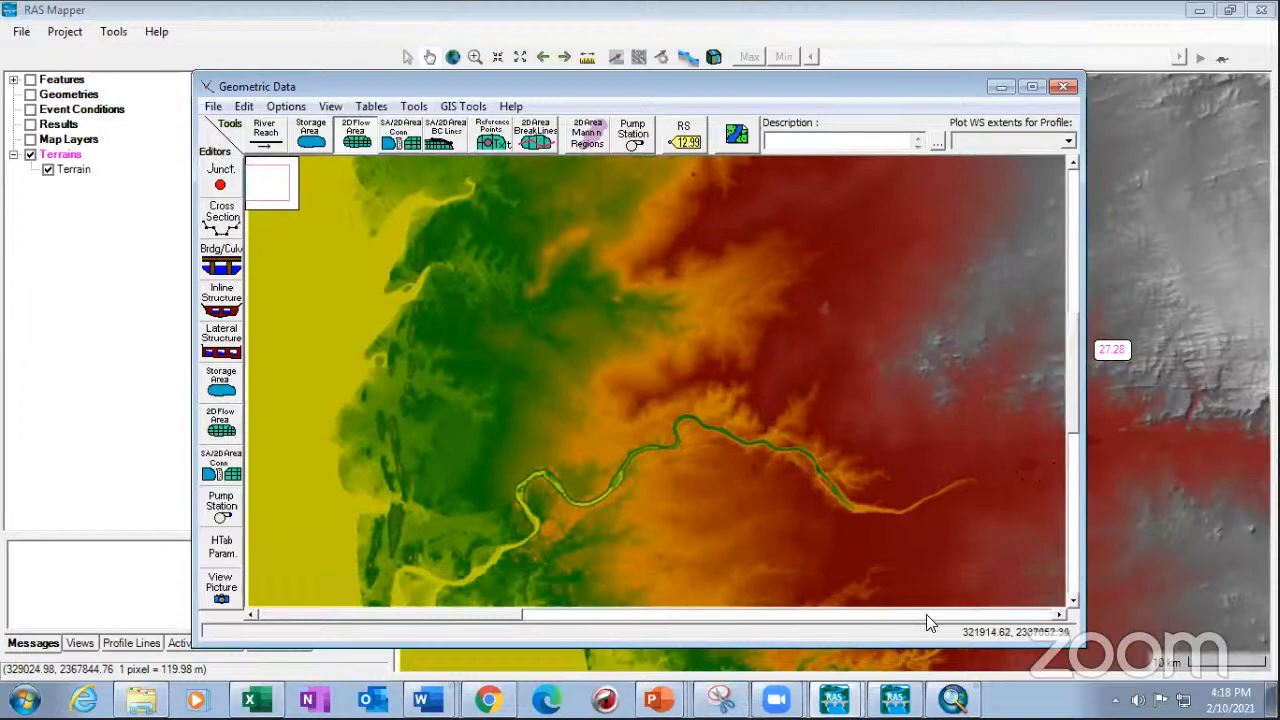
left_click_drag(510, 614, 786, 630)
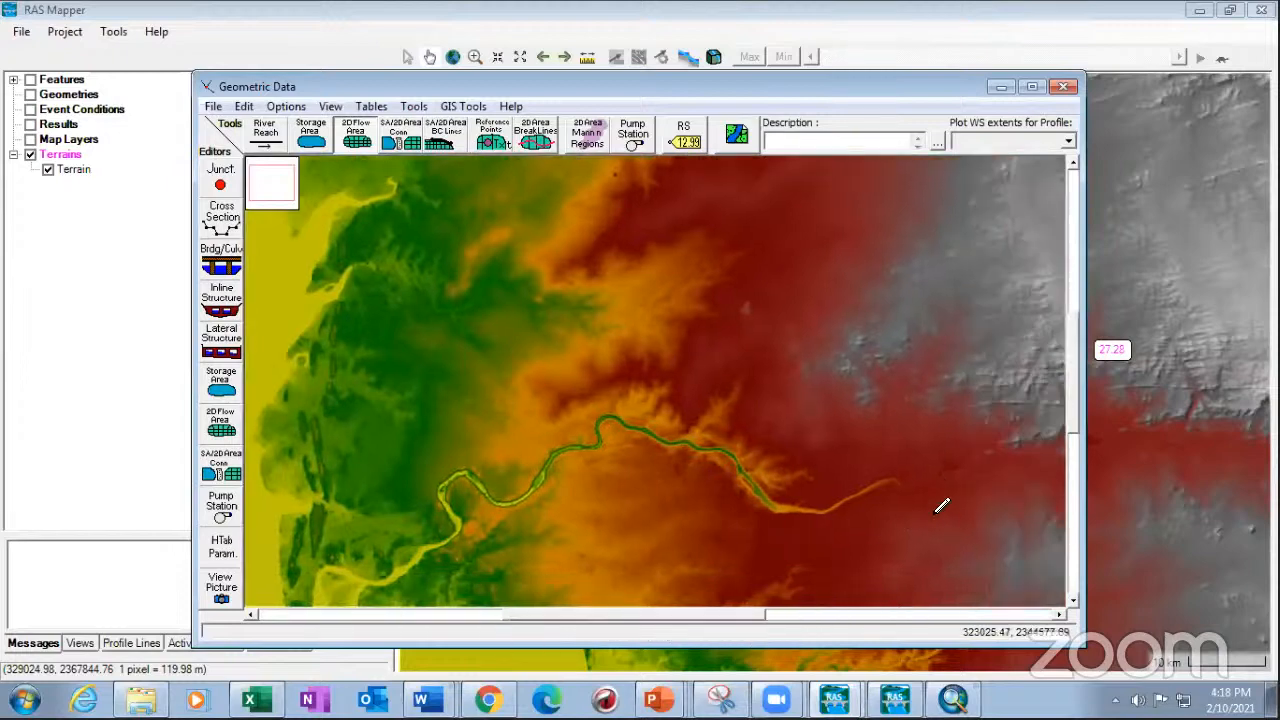
left_click(969, 462)
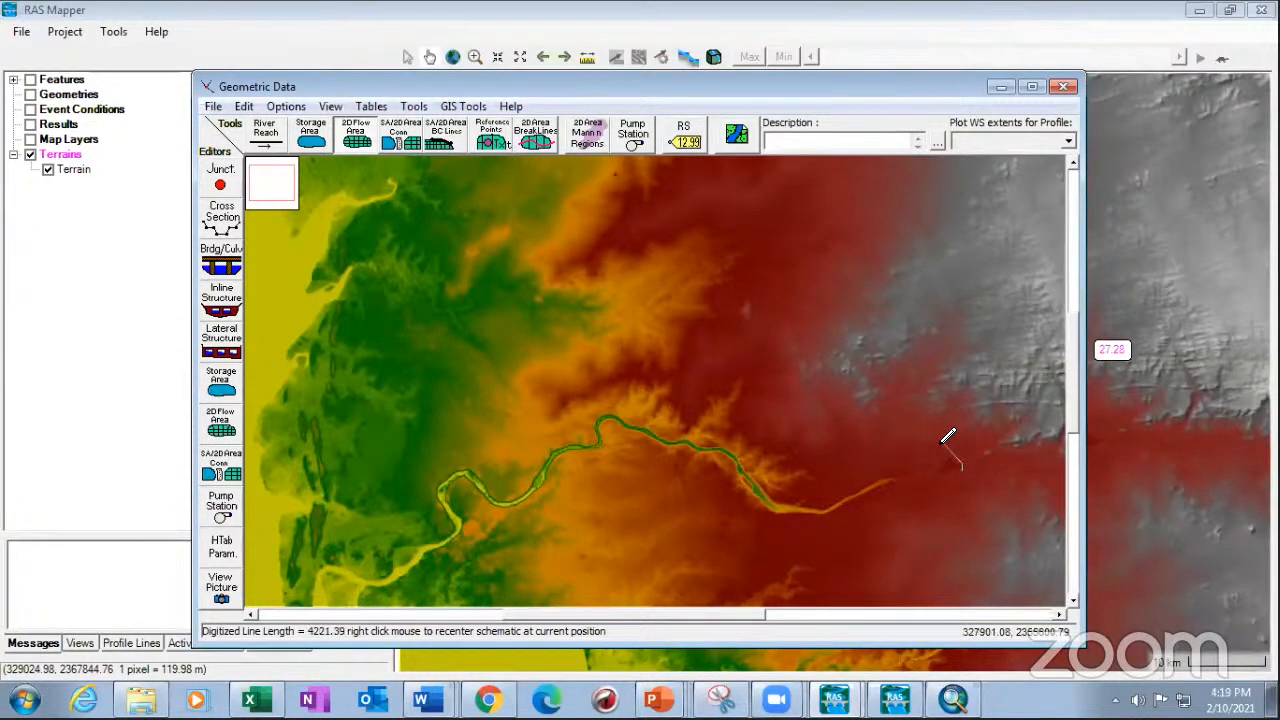
left_click(951, 451)
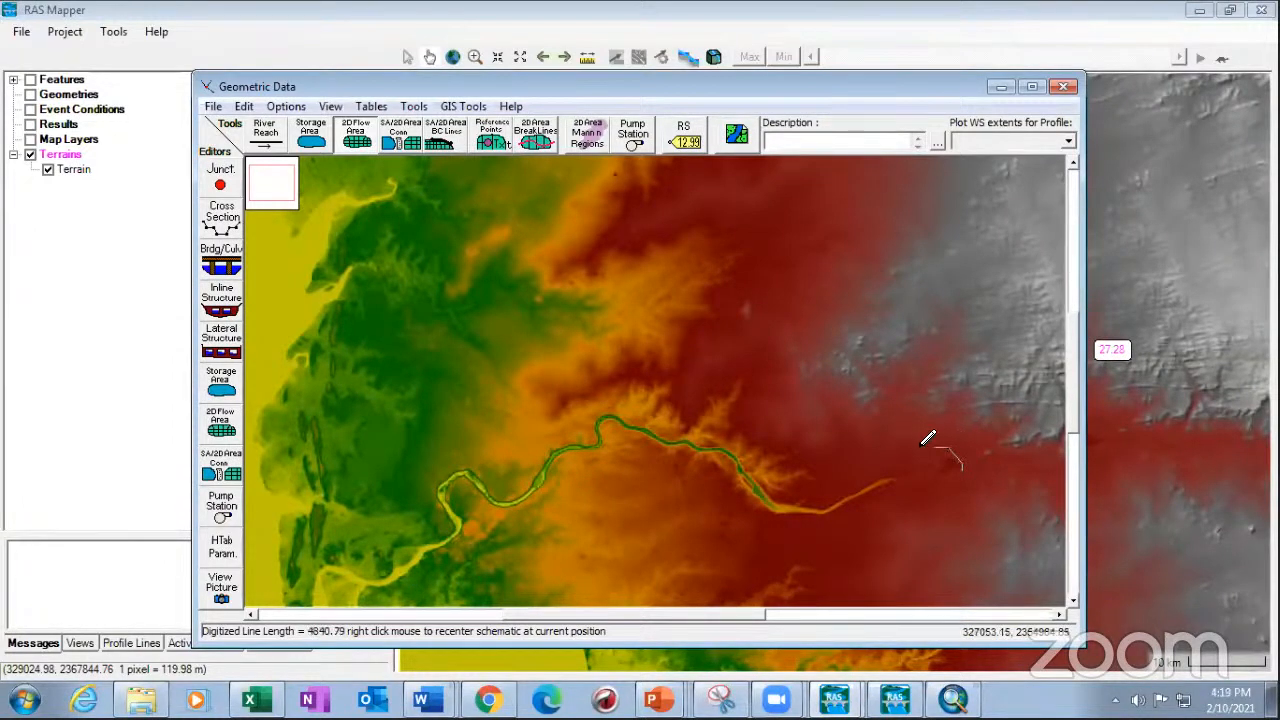
left_click(858, 444)
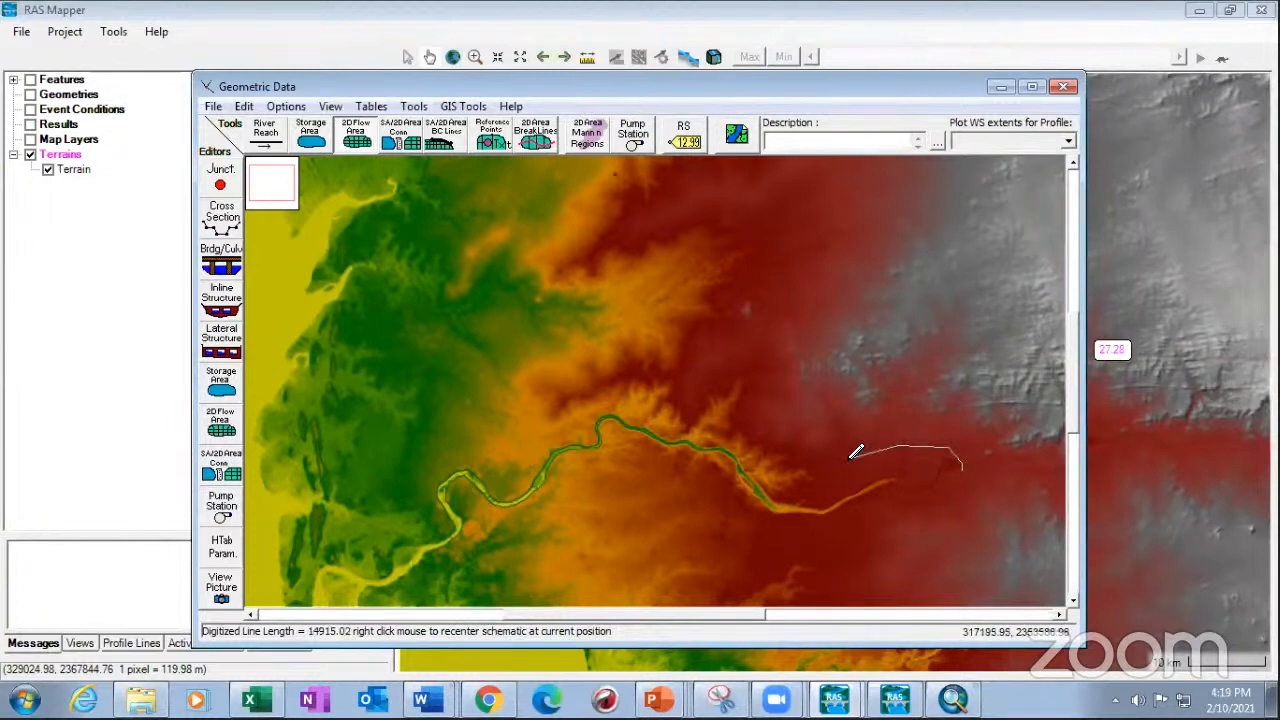
left_click(829, 457)
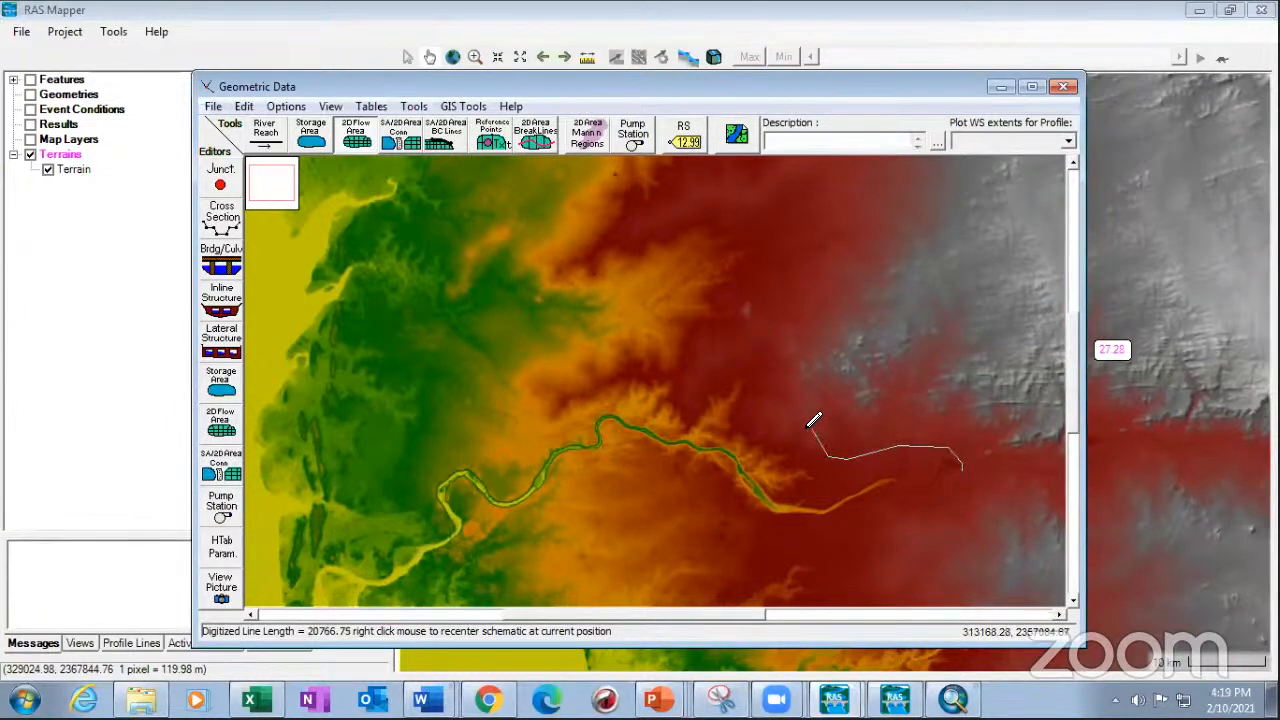
left_click(743, 386)
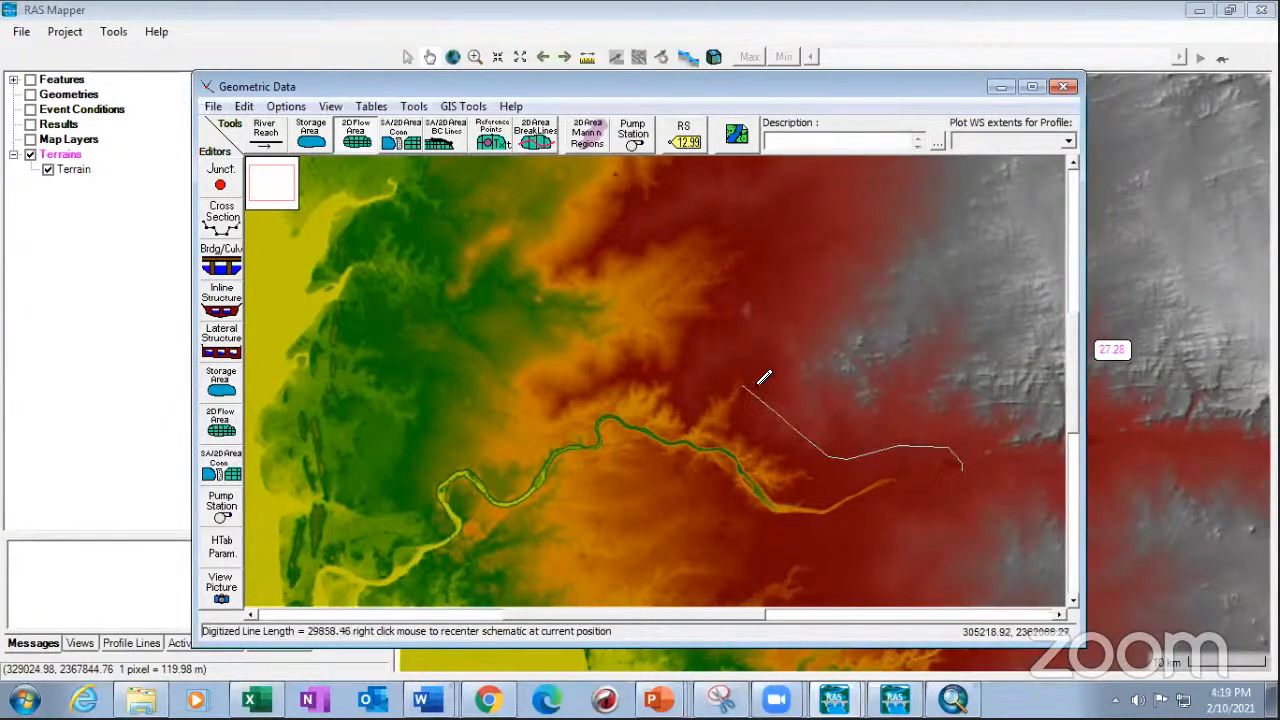
left_click(724, 360)
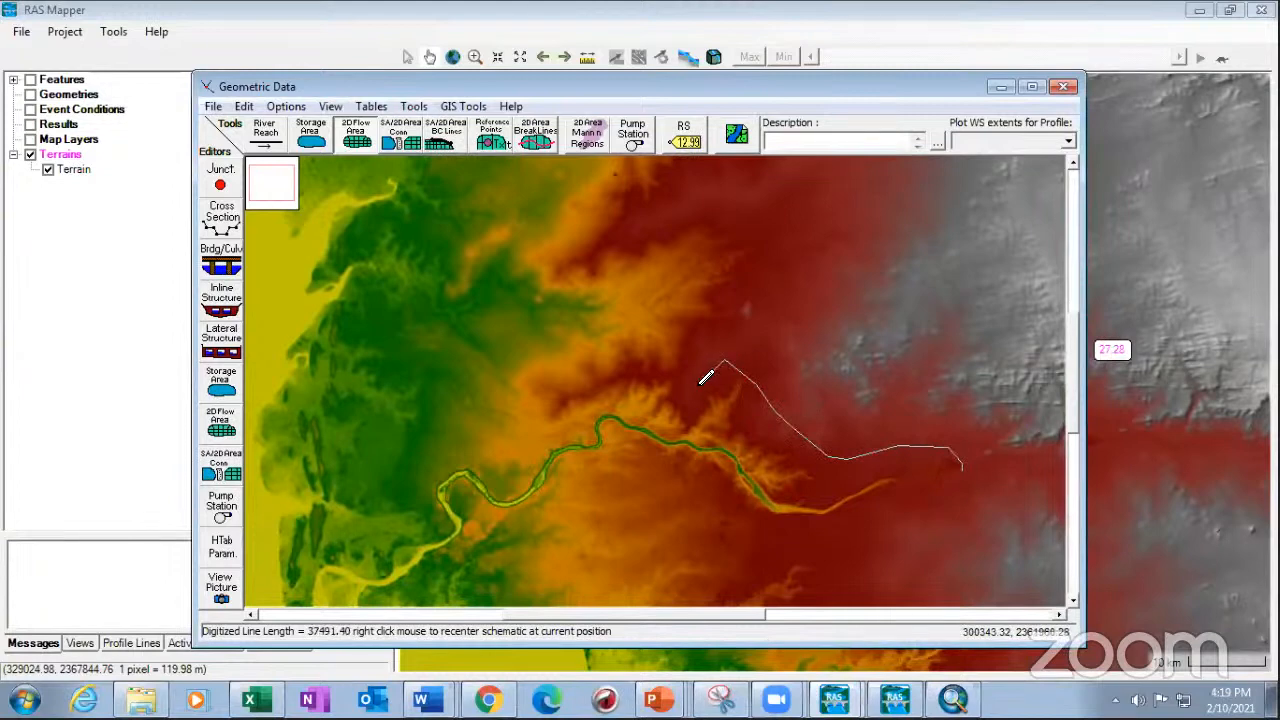
left_click(698, 384)
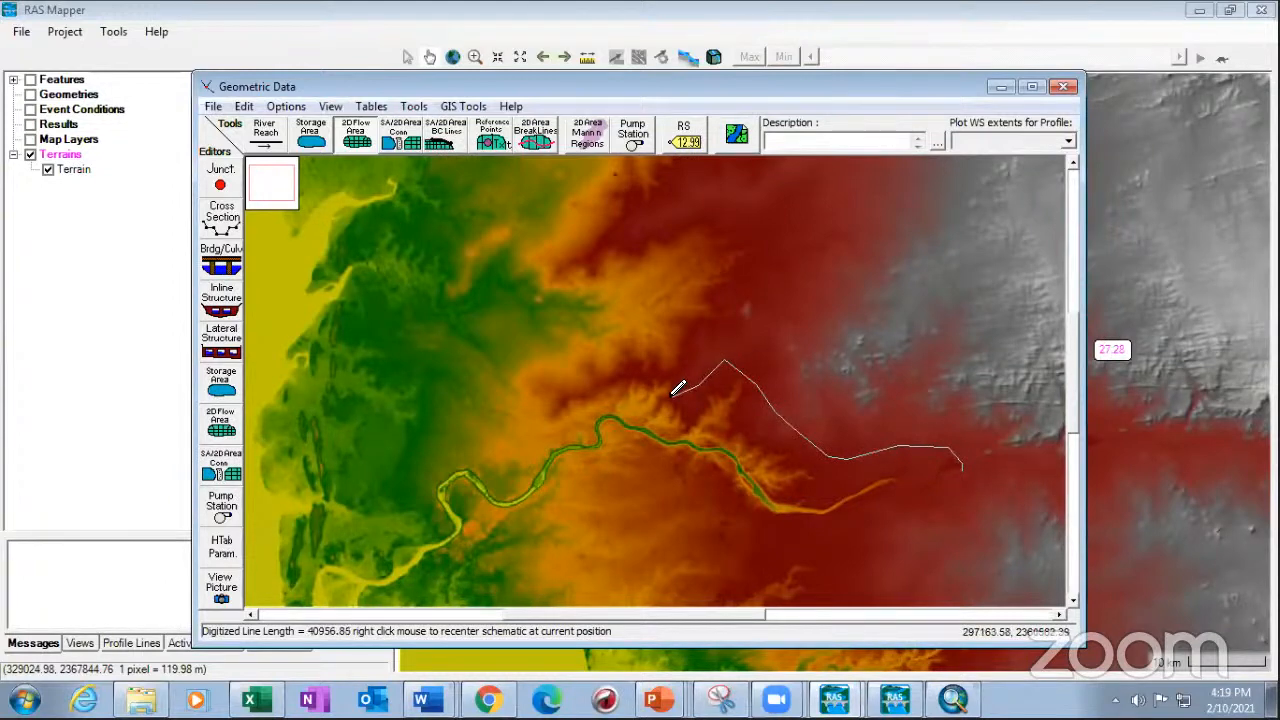
left_click(673, 377)
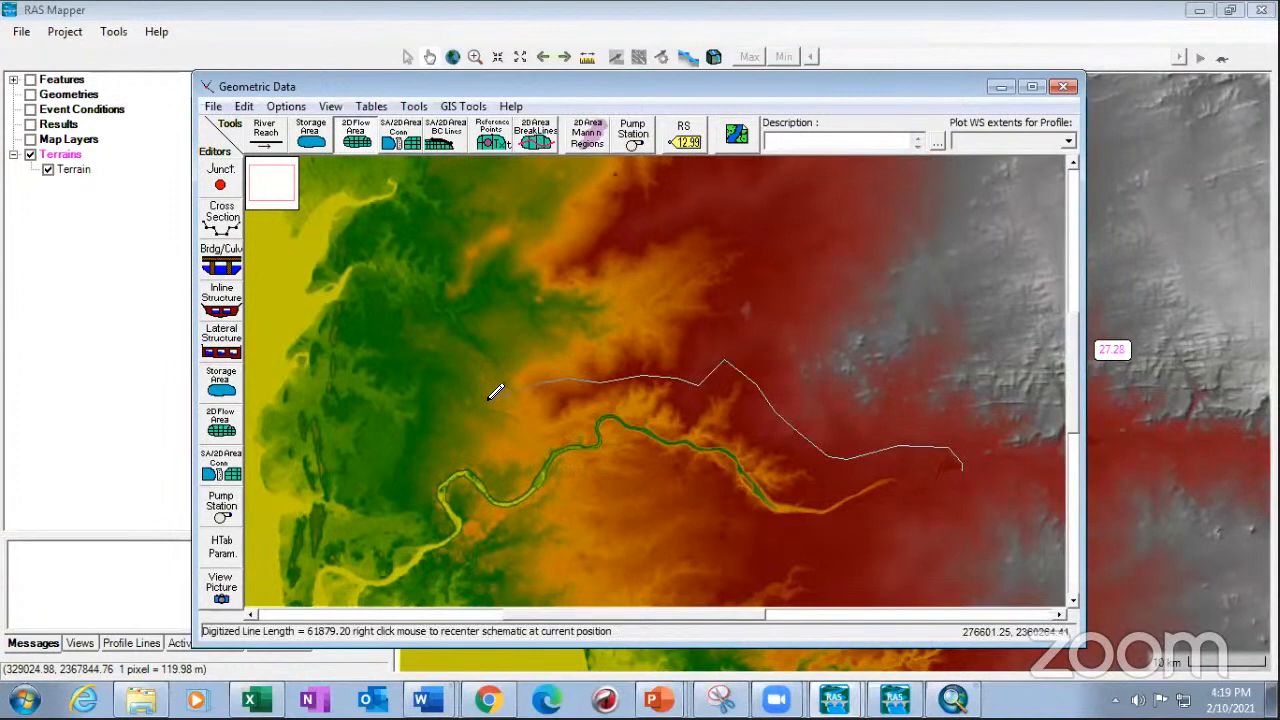
left_click(455, 403)
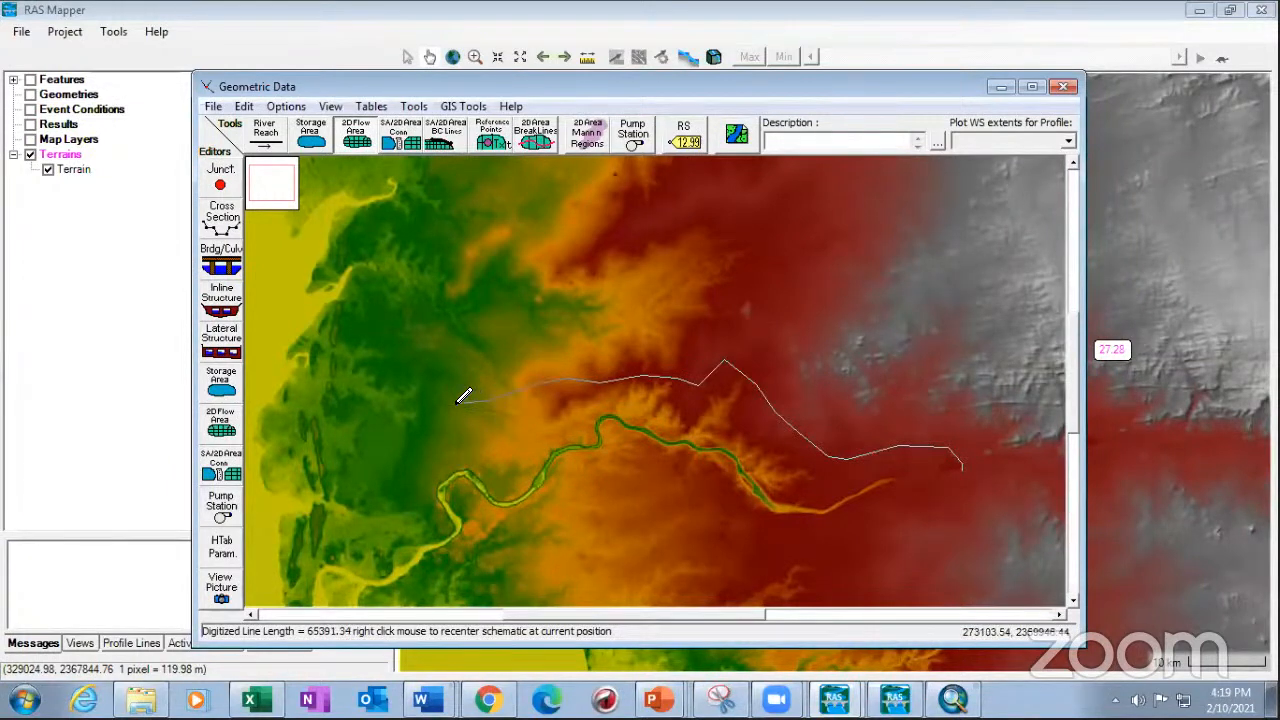
left_click(400, 437)
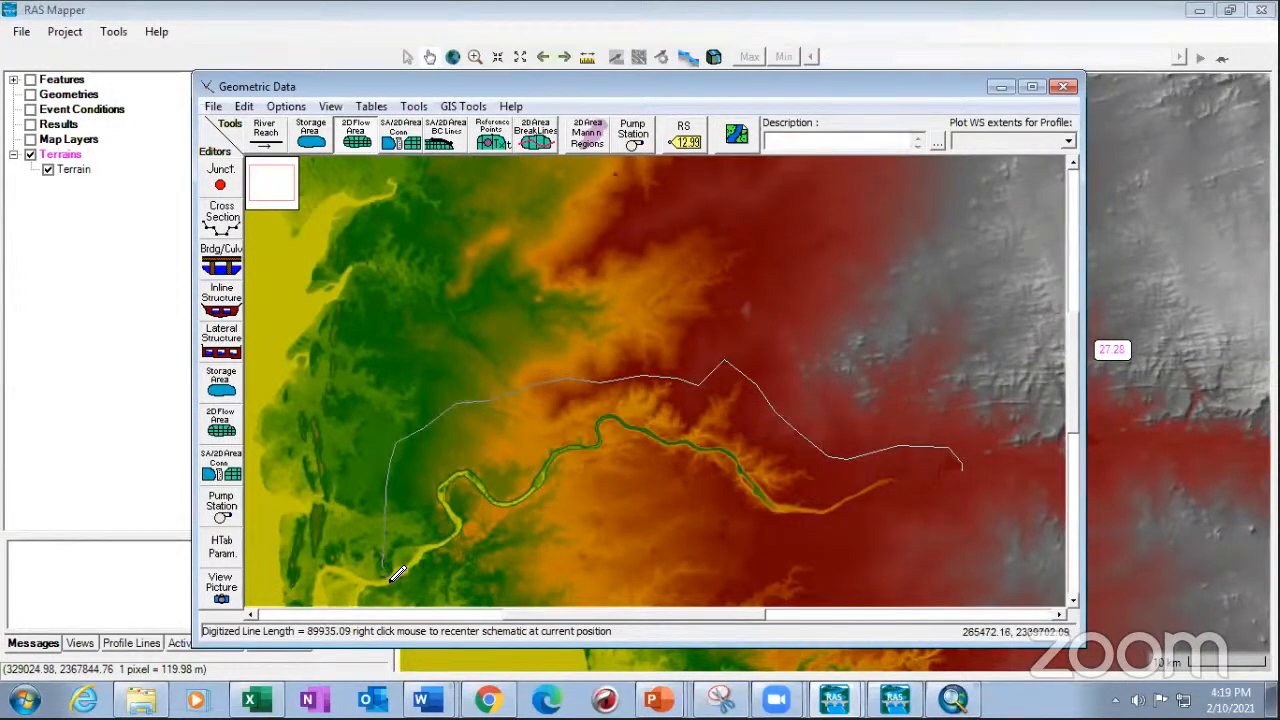
left_click(440, 582)
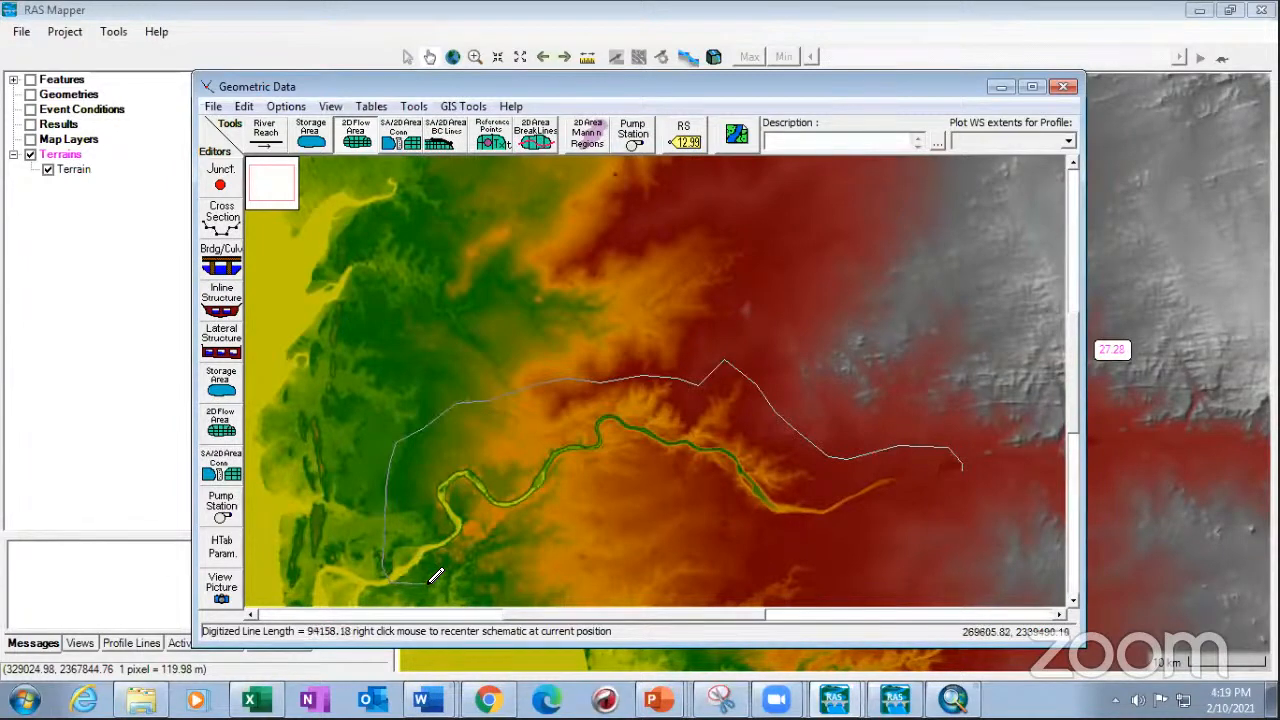
left_click(476, 560)
left_click(528, 560)
left_click(568, 534)
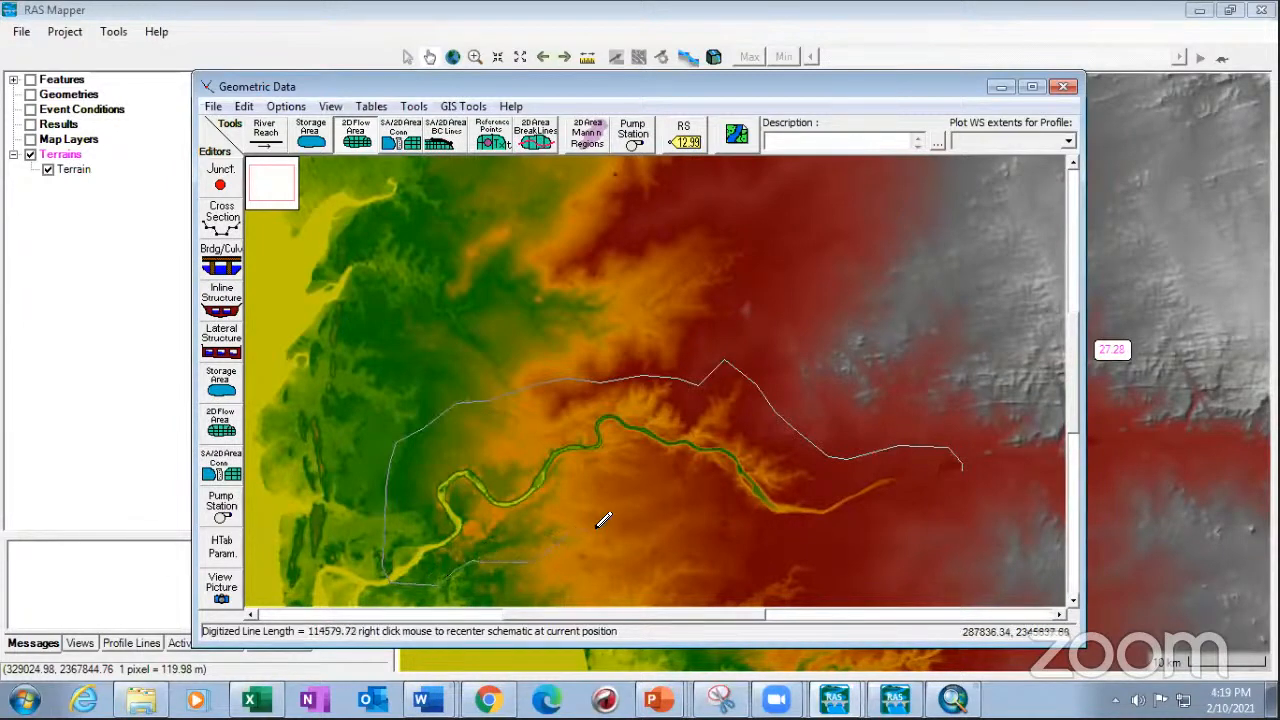
left_click(686, 528)
left_click(745, 540)
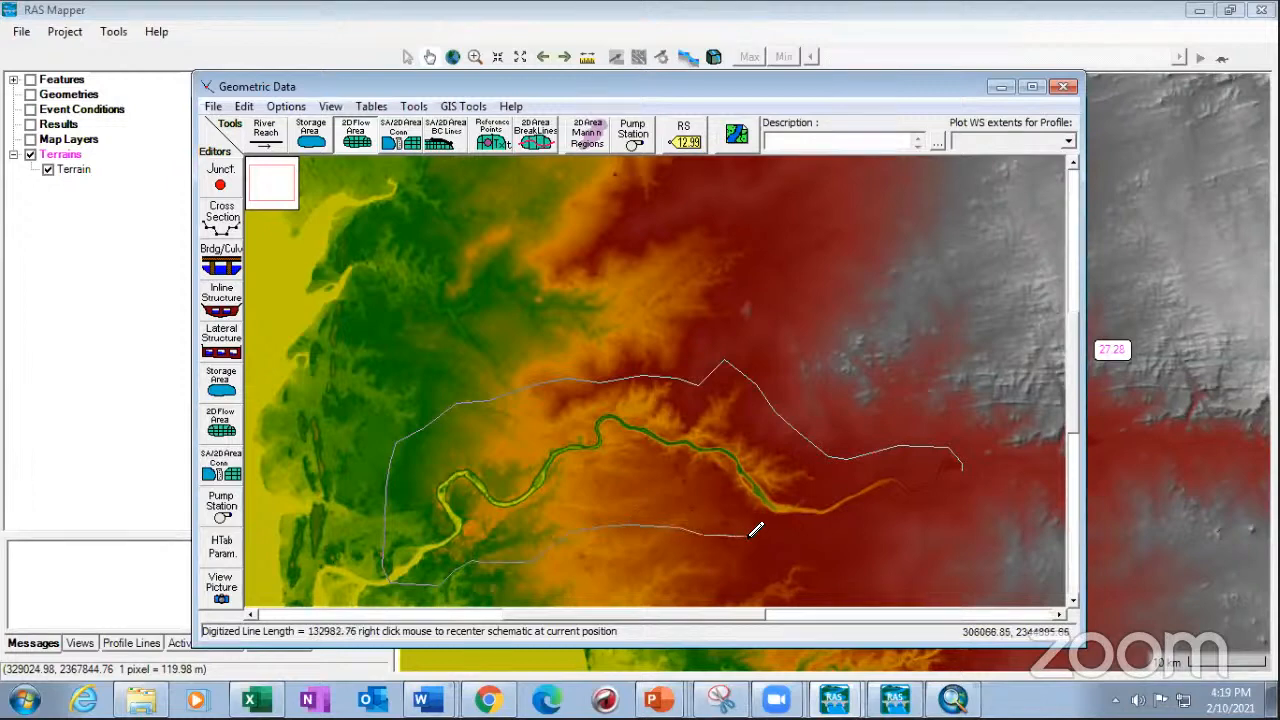
left_click(765, 544)
left_click(866, 545)
left_click(951, 502)
left_click(959, 488)
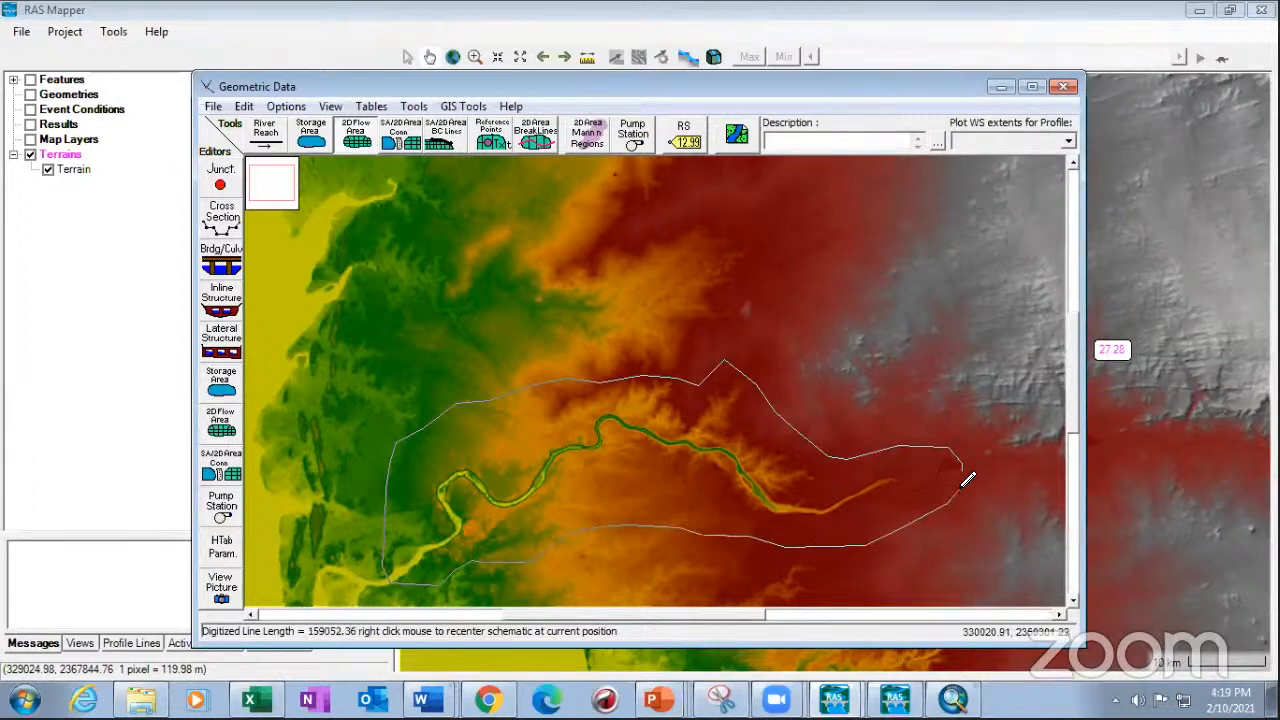
left_click(963, 472)
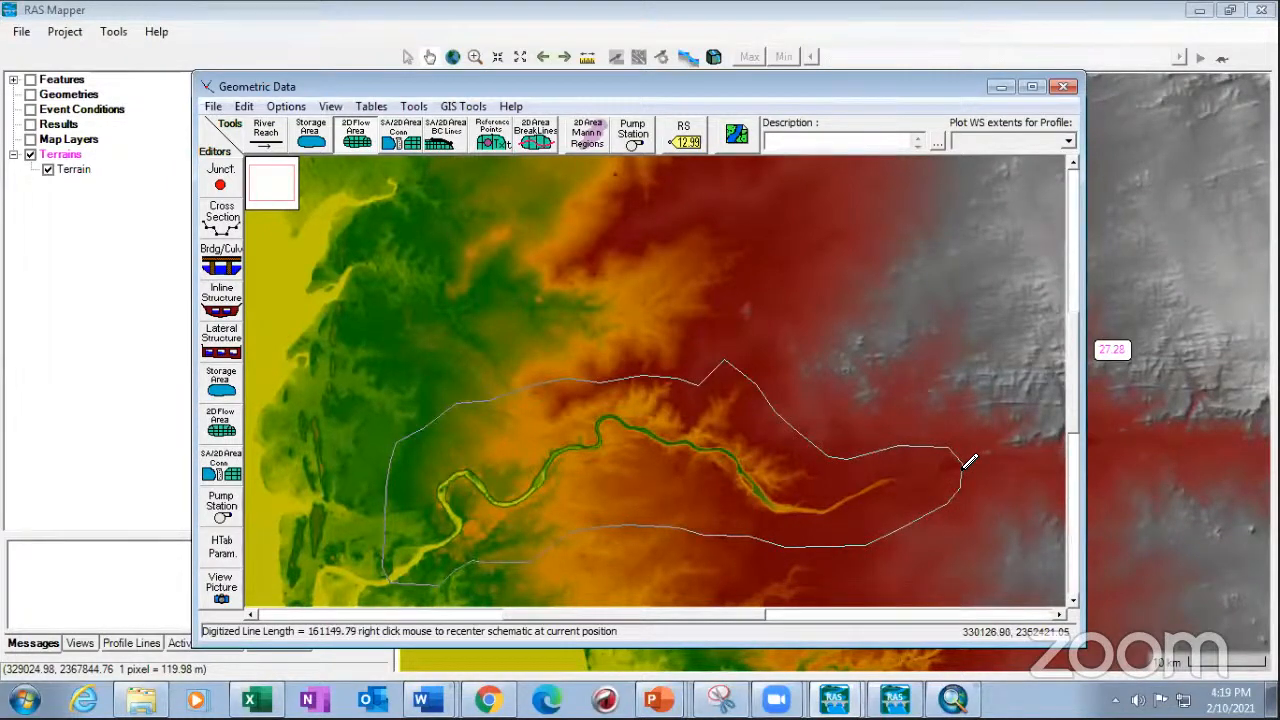
double_click(962, 468)
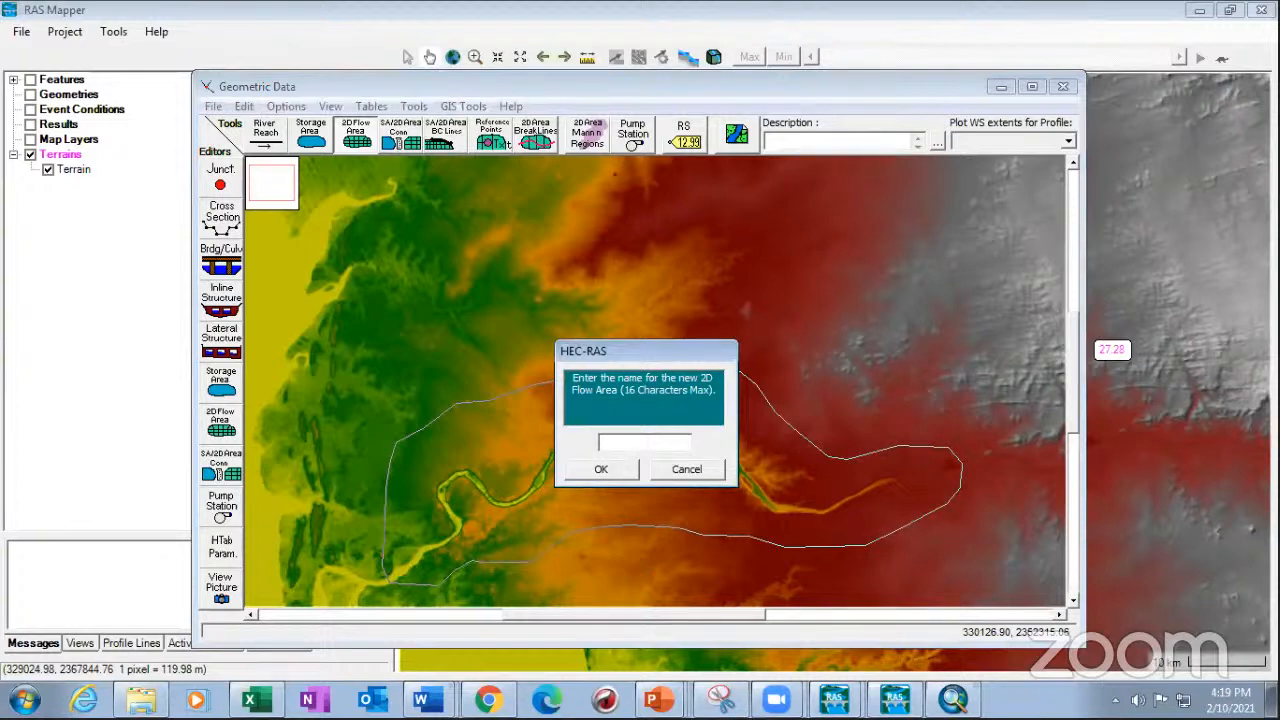
type("twodflowarea")
left_click(601, 469)
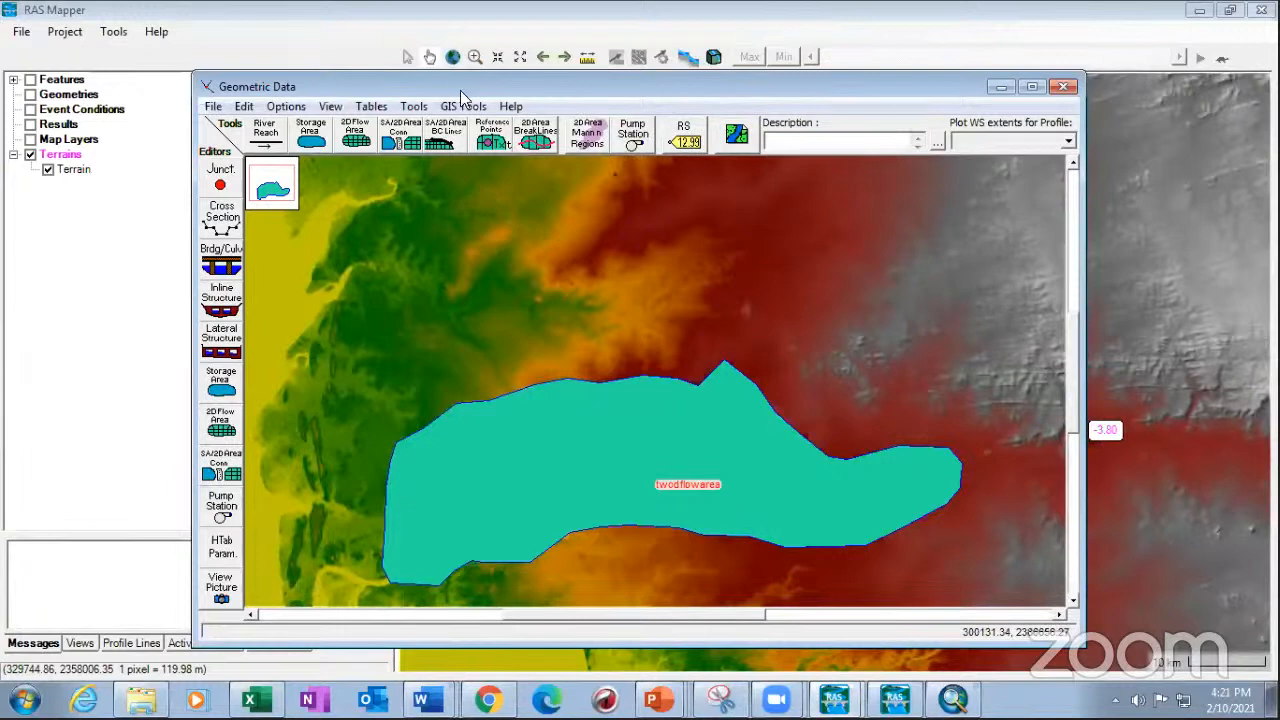
- Bring the geometric data editor to the front, maximize it, and check the background layer settings for terrain plotting
left_click_drag(482, 90, 451, 126)
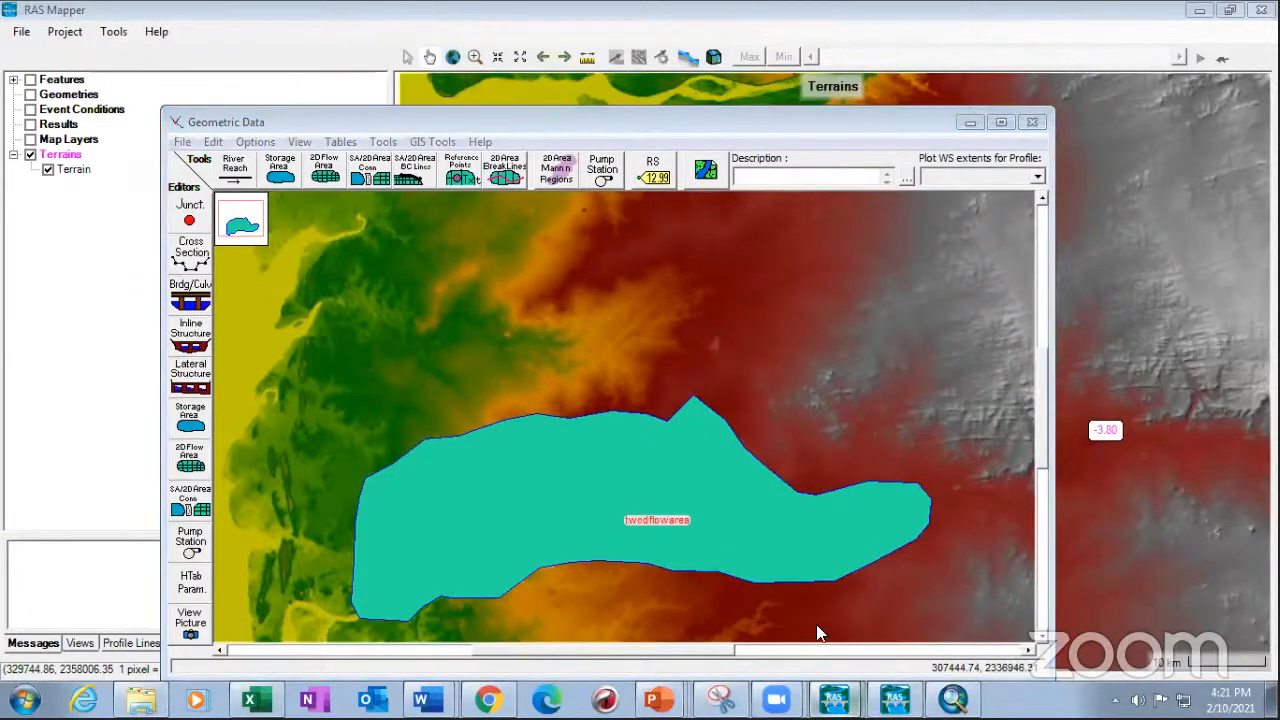
left_click(835, 699)
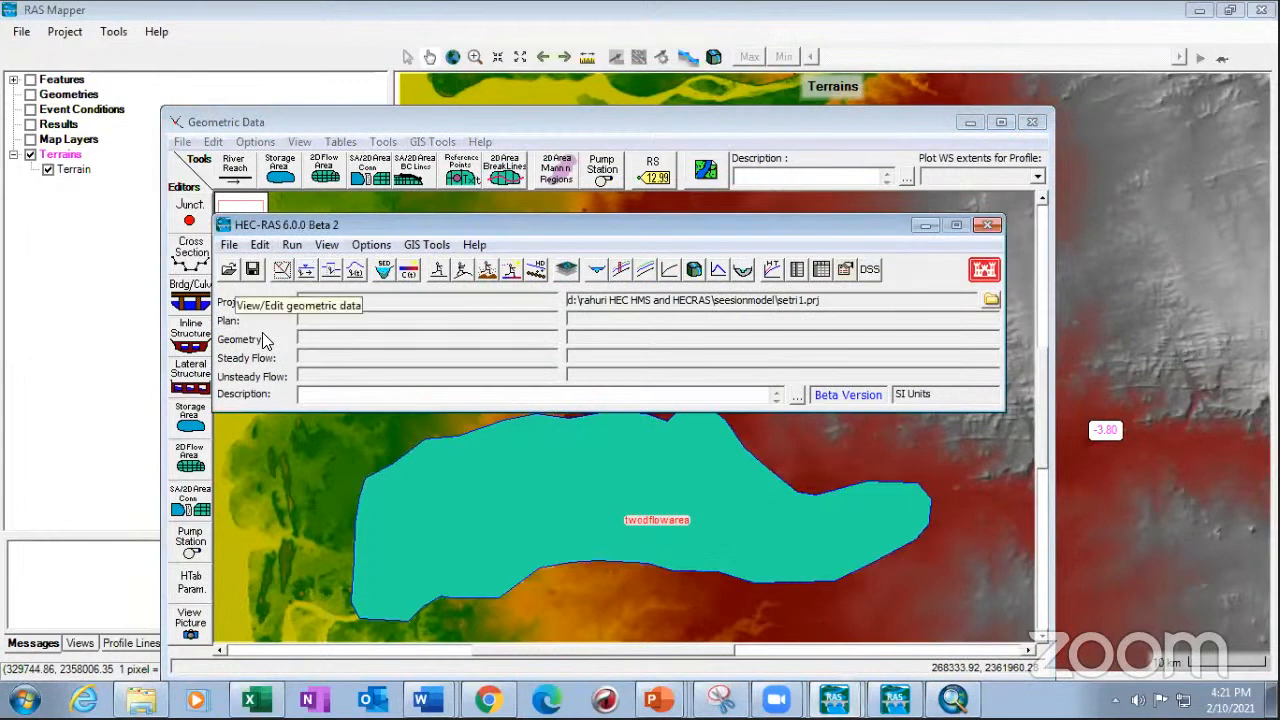
left_click(926, 225)
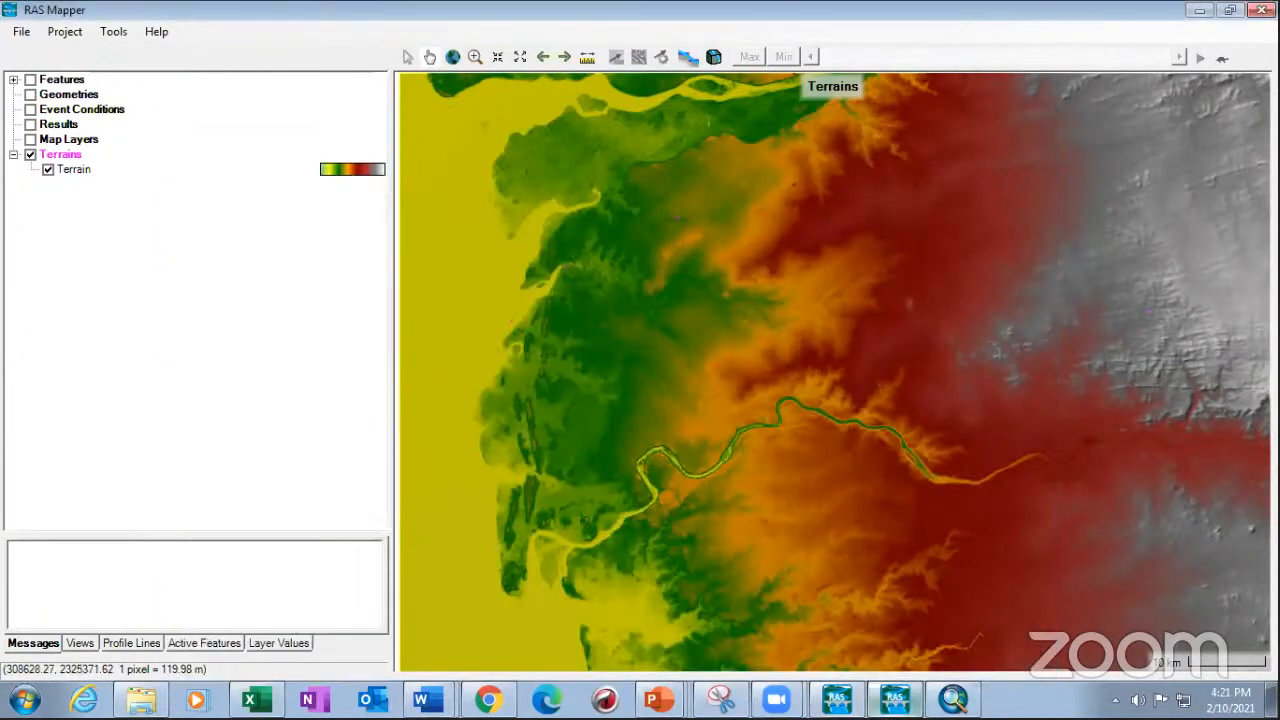
left_click(835, 699)
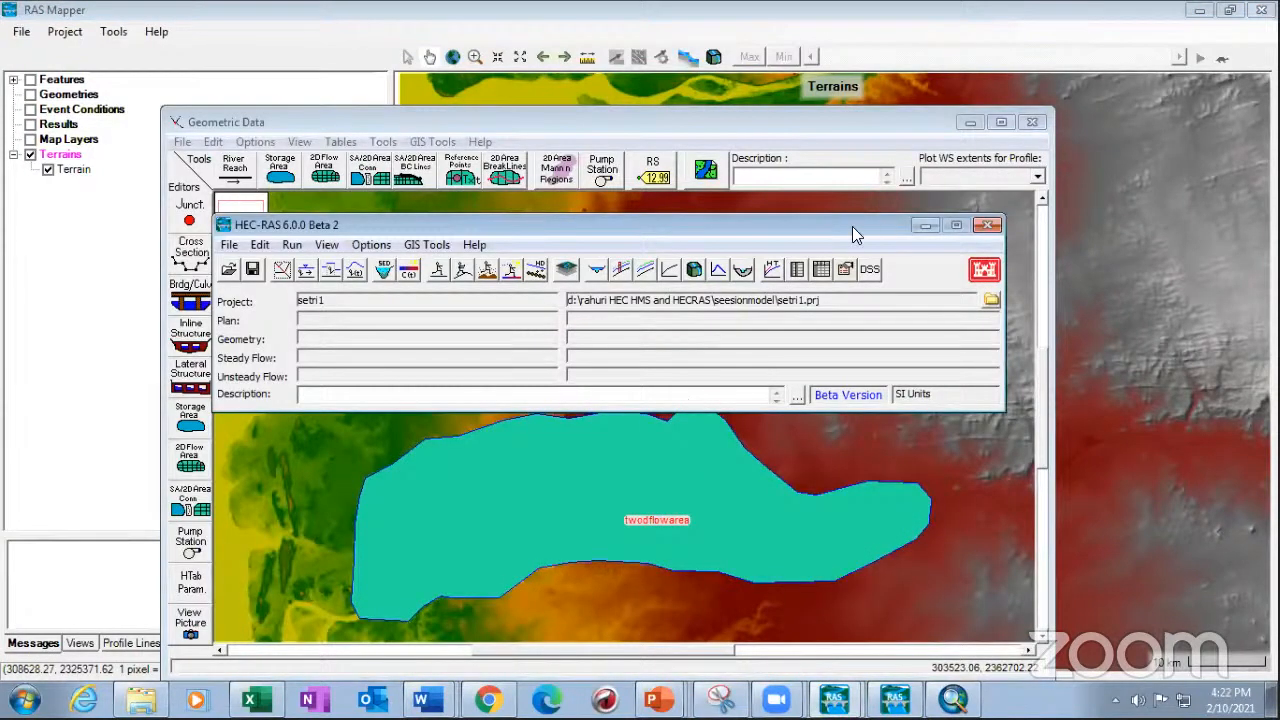
double_click(800, 122)
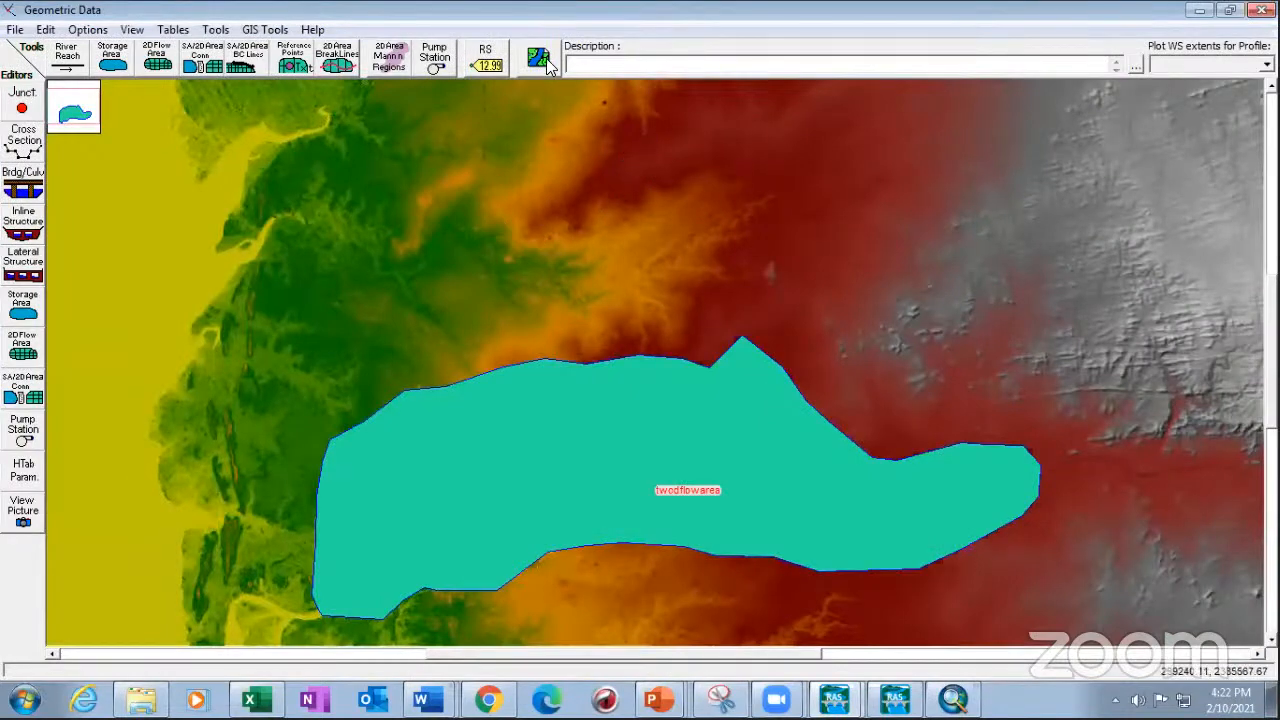
left_click(541, 58)
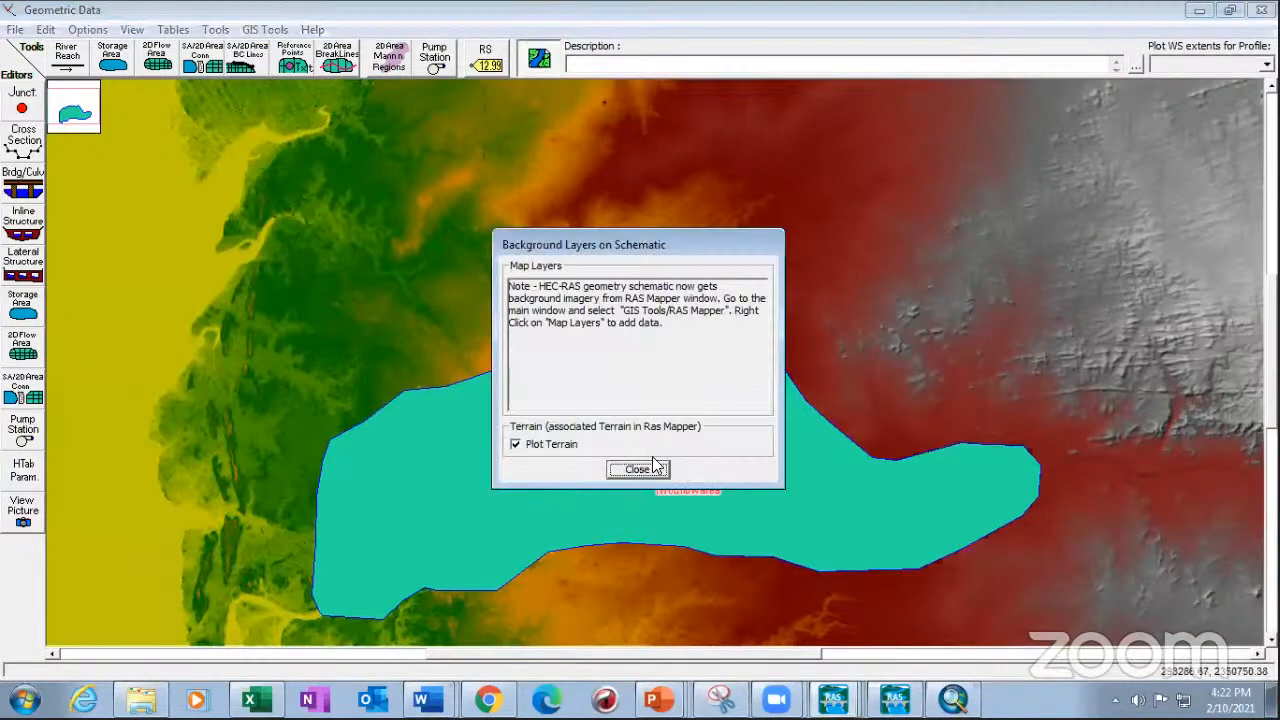
left_click(645, 469)
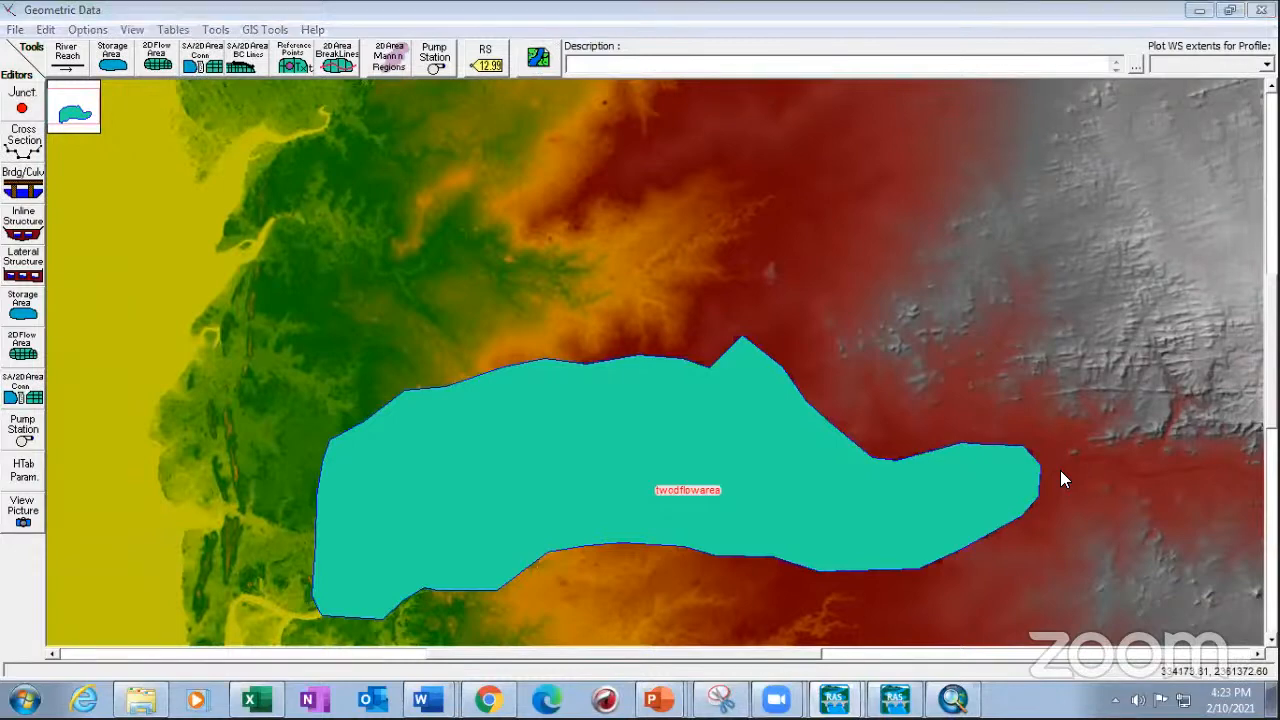
- Draw an upstream boundary condition line about 979 m long along the eastern edge of twodflowarea and name it upsbndc
left_click(250, 65)
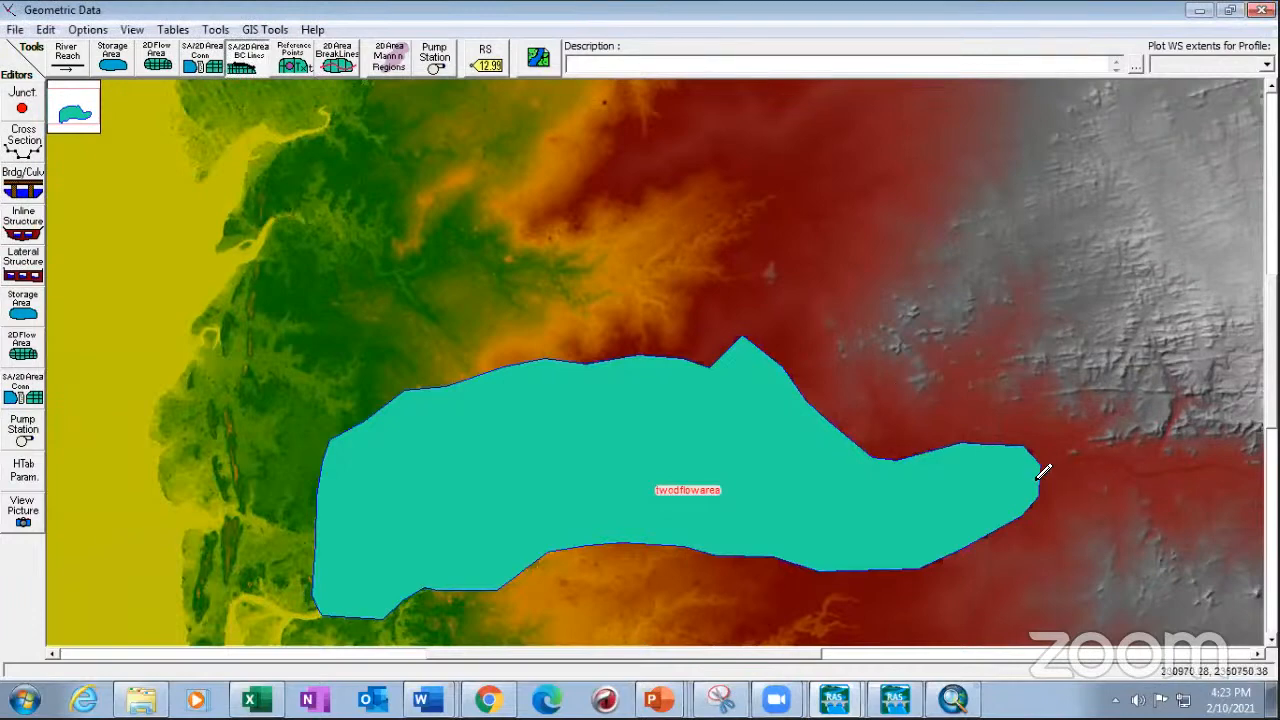
scroll(1057, 463, "up", 1)
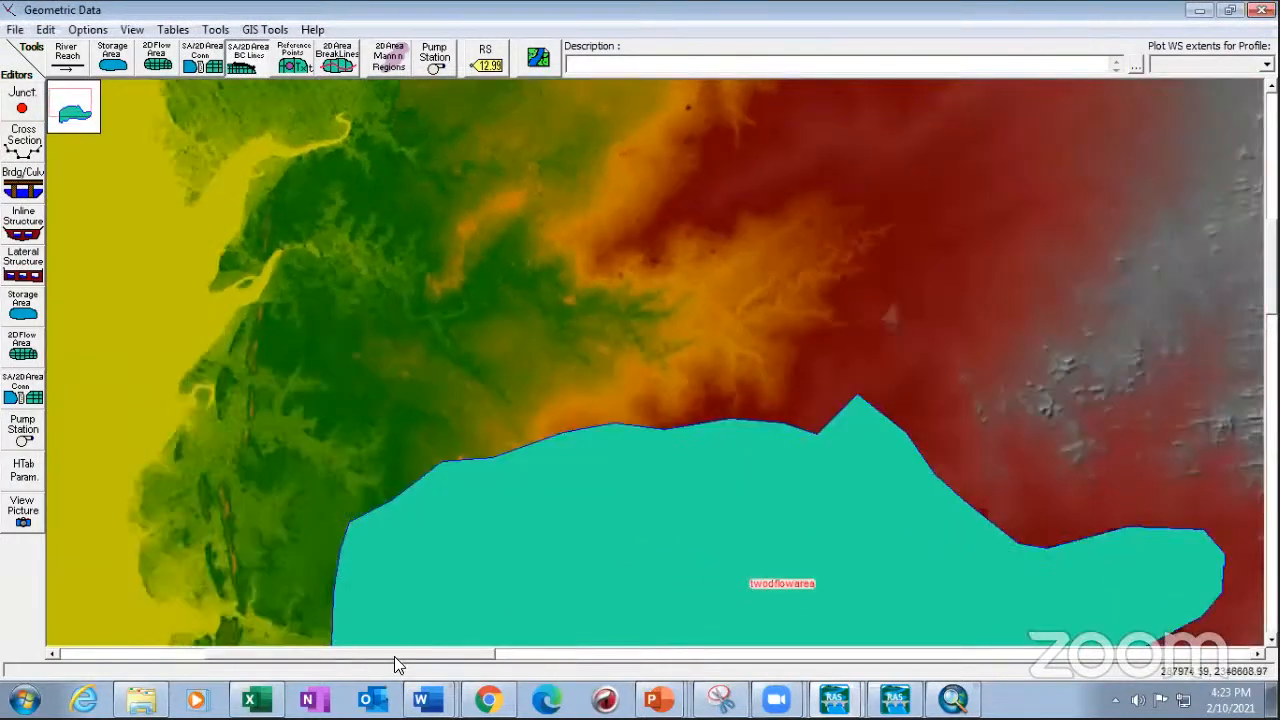
left_click_drag(394, 656, 922, 656)
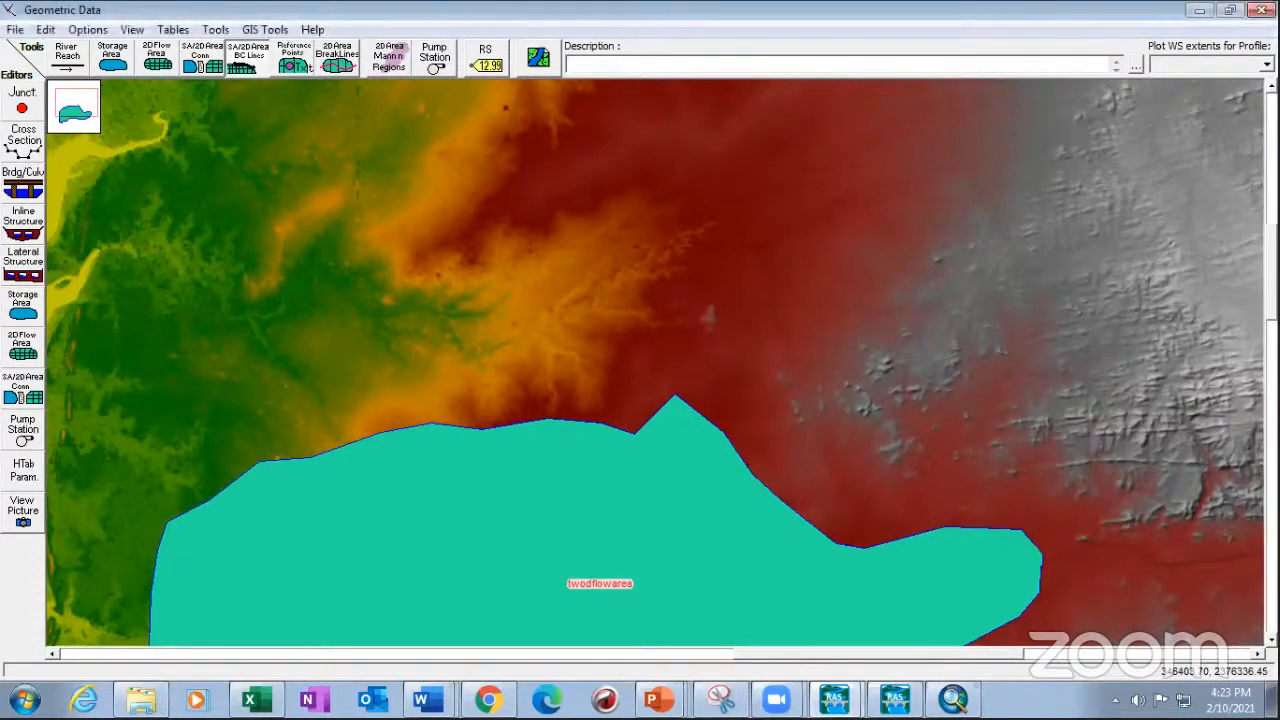
left_click_drag(1271, 272, 1271, 440)
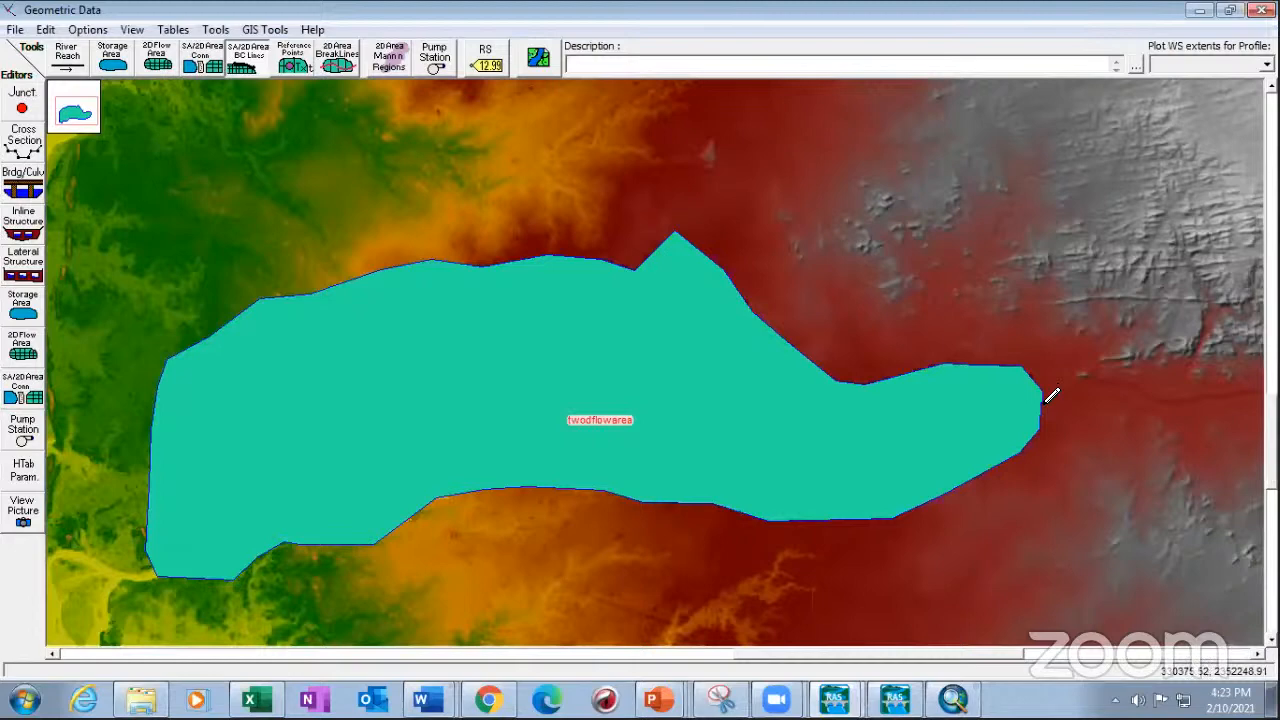
left_click(1052, 396)
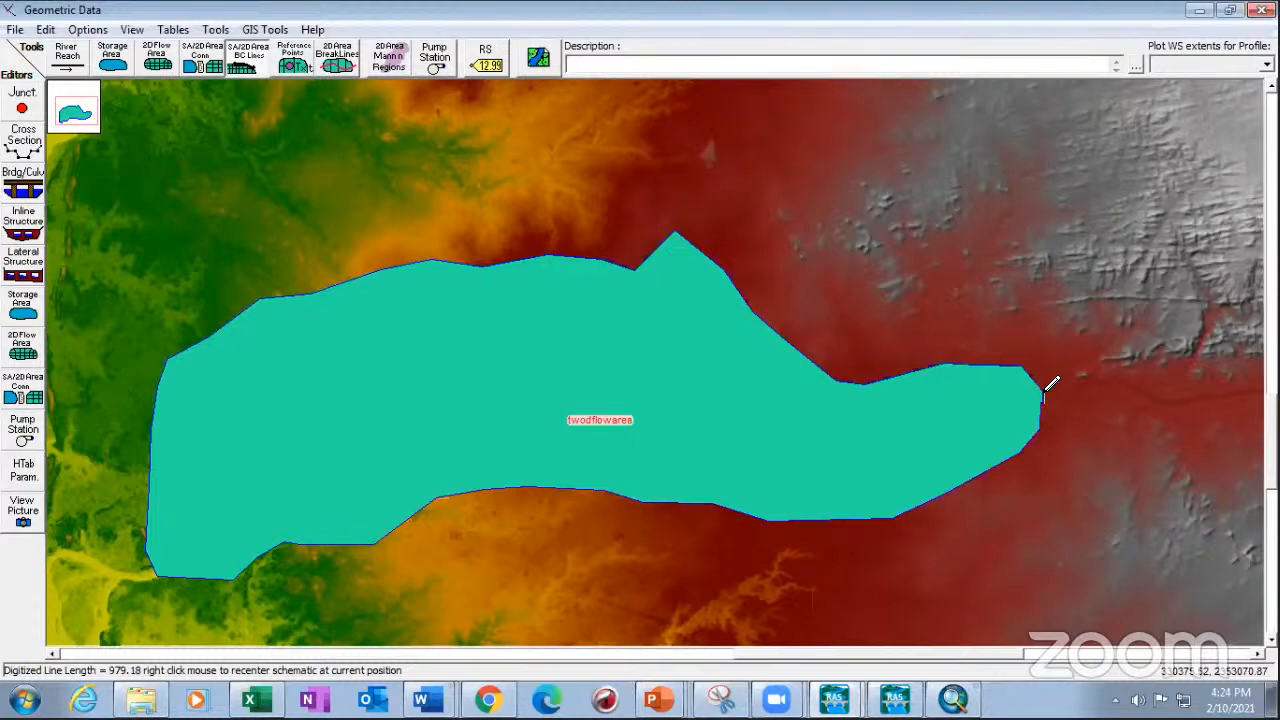
double_click(1044, 398)
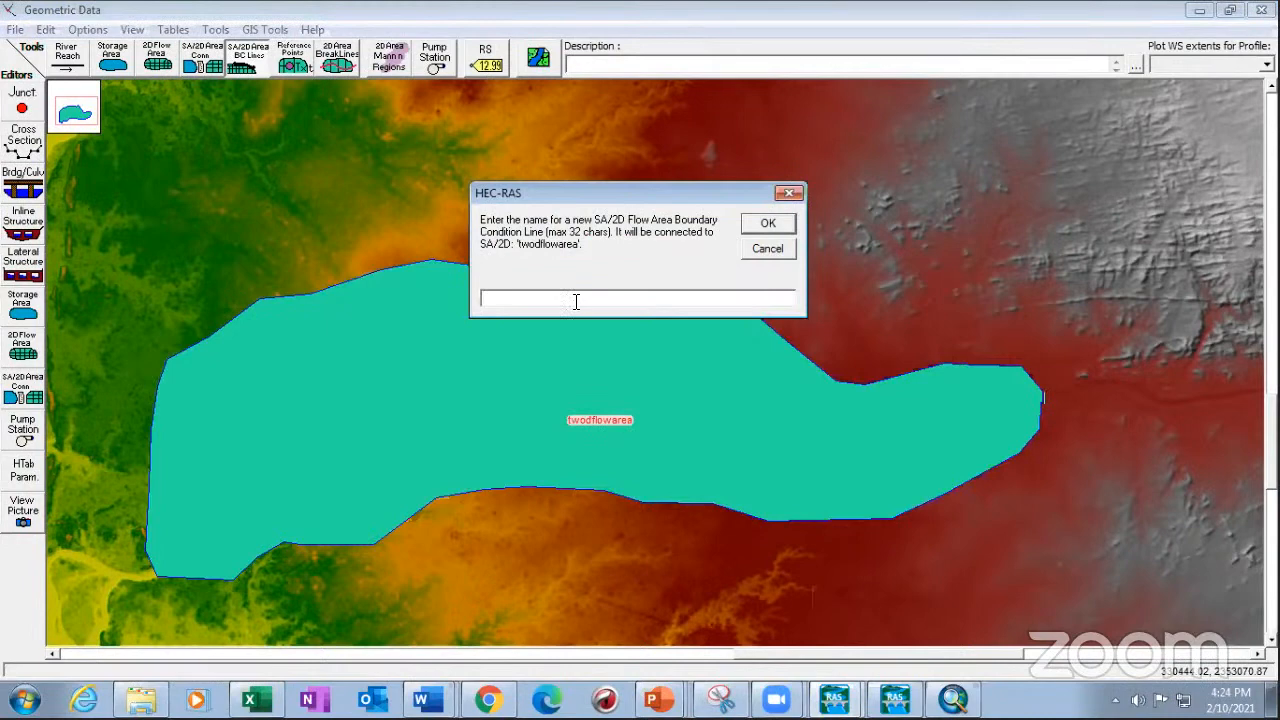
type("upvndc")
key("BackSpace")
key("BackSpace")
key("BackSpace")
key("BackSpace")
type("sbndc")
left_click(766, 224)
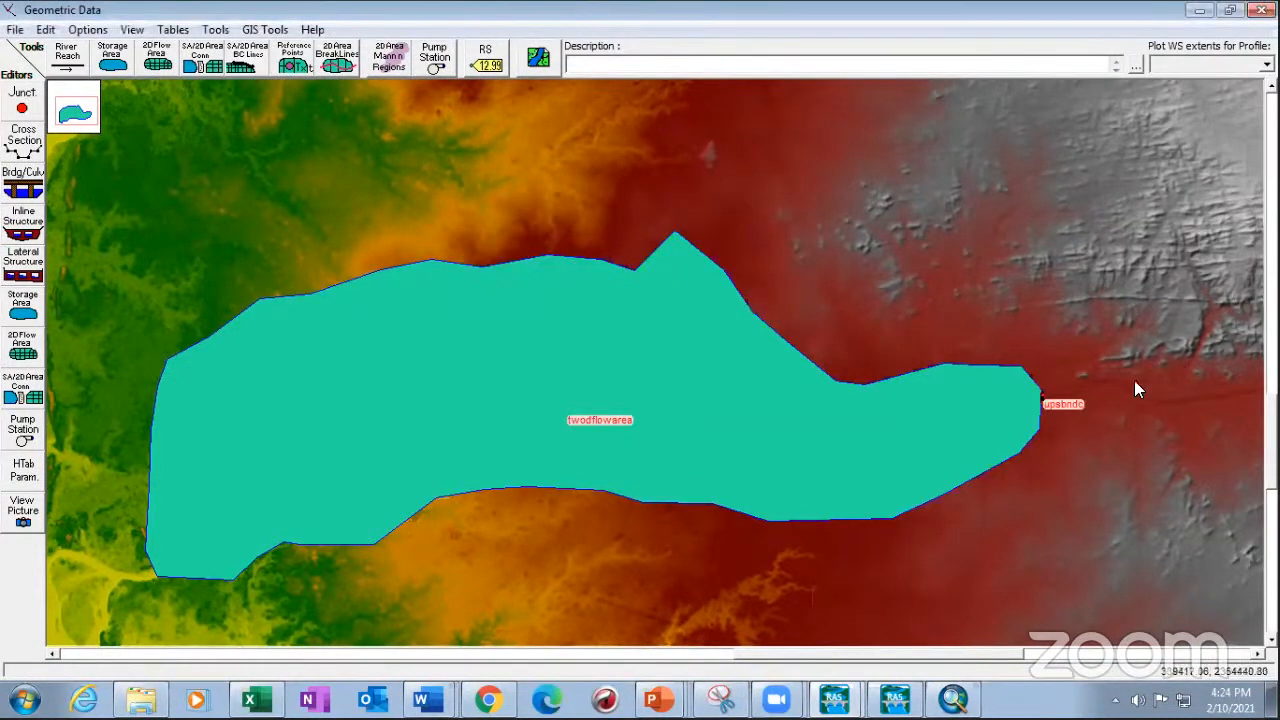
- Examine how the upstream boundary condition line fits the eastern edge of the 2D flow area
scroll(1050, 416, "up", 5)
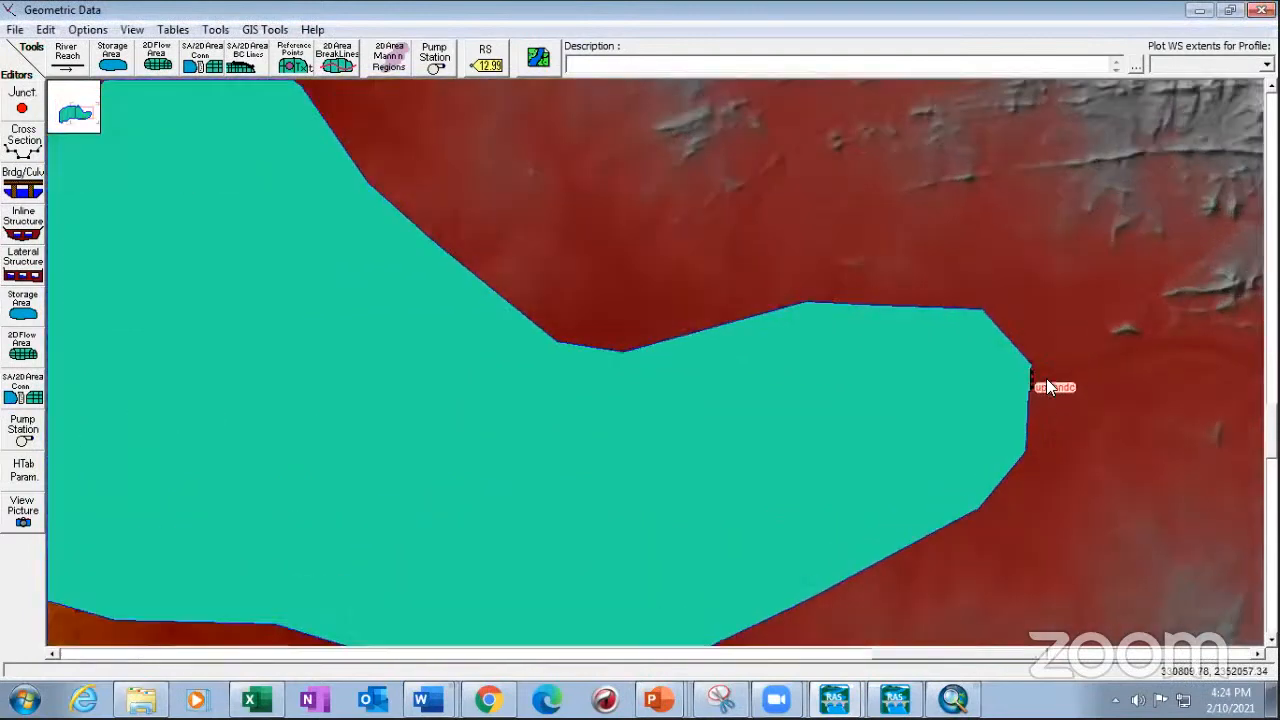
scroll(1033, 383, "up", 4)
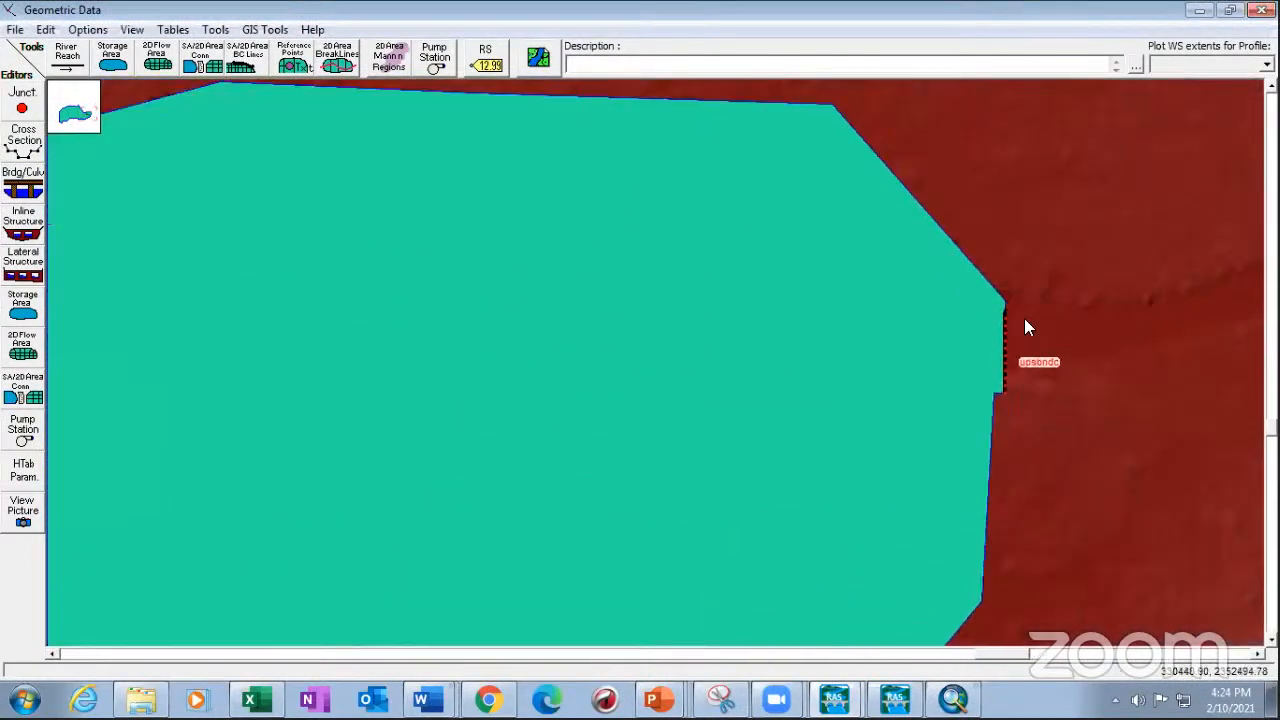
scroll(1006, 332, "up", 1)
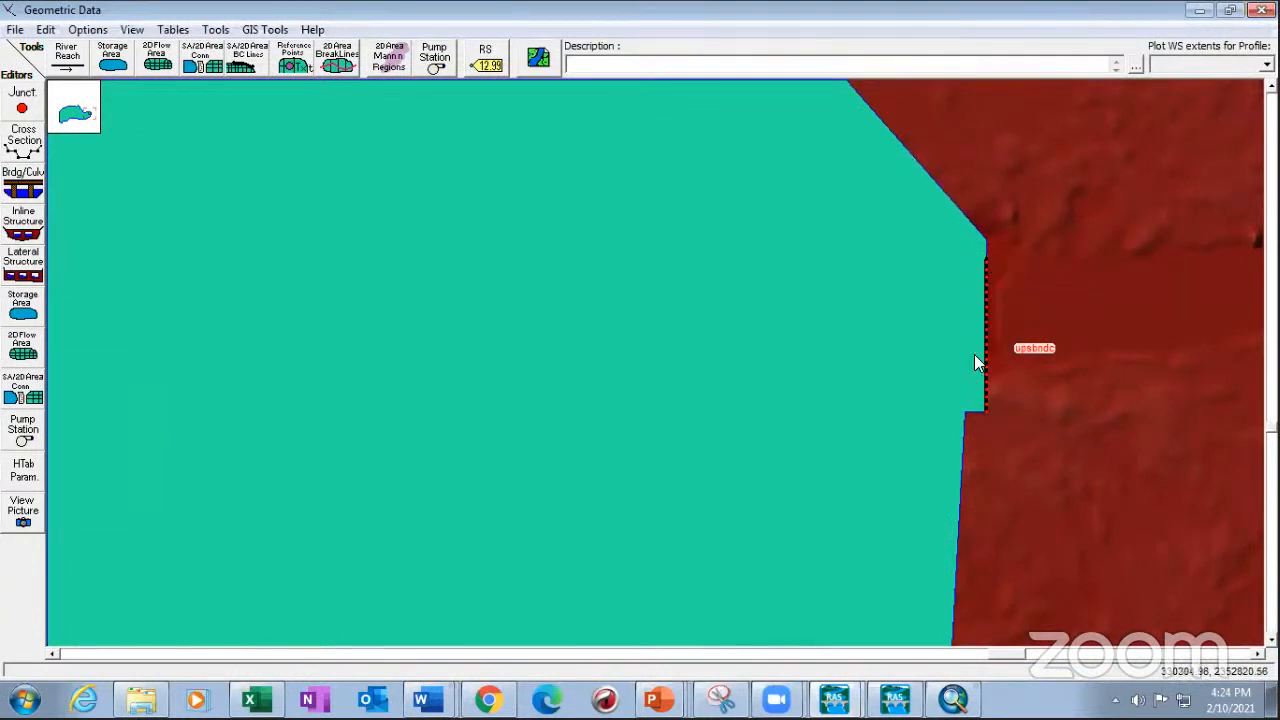
scroll(840, 380, "down", 1)
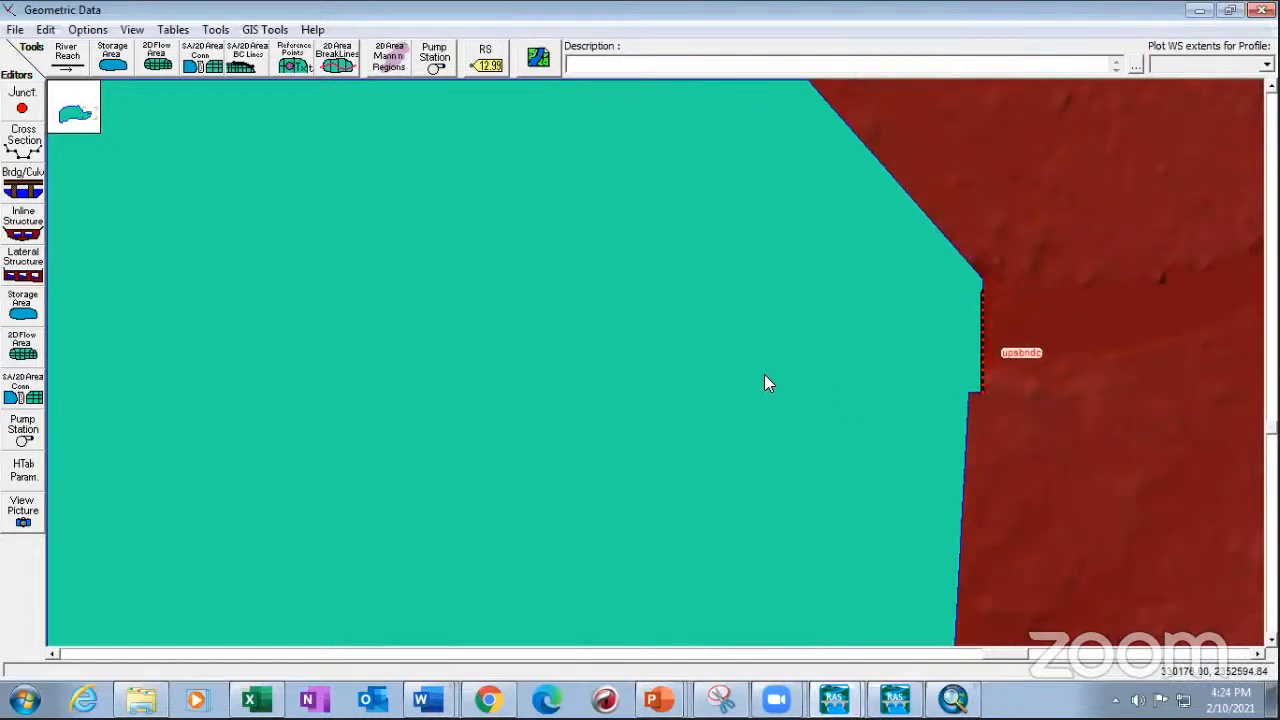
scroll(766, 380, "down", 2)
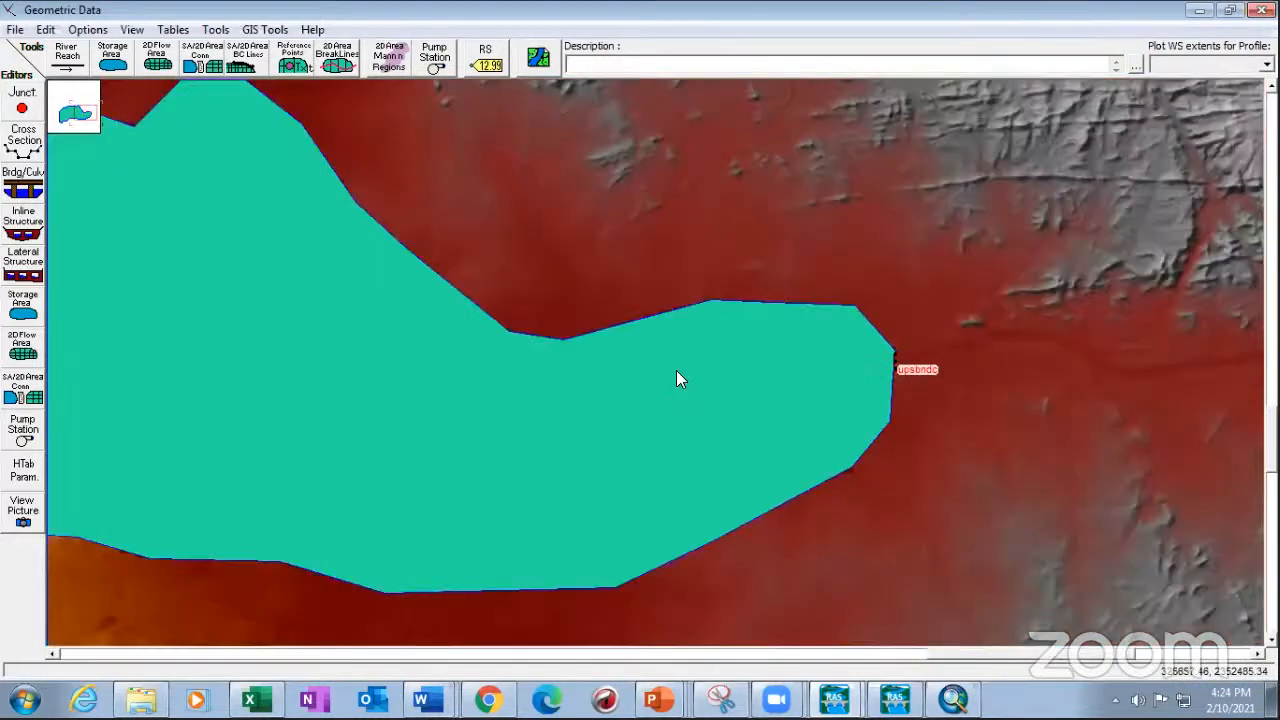
scroll(676, 378, "down", 2)
scroll(436, 418, "down", 1)
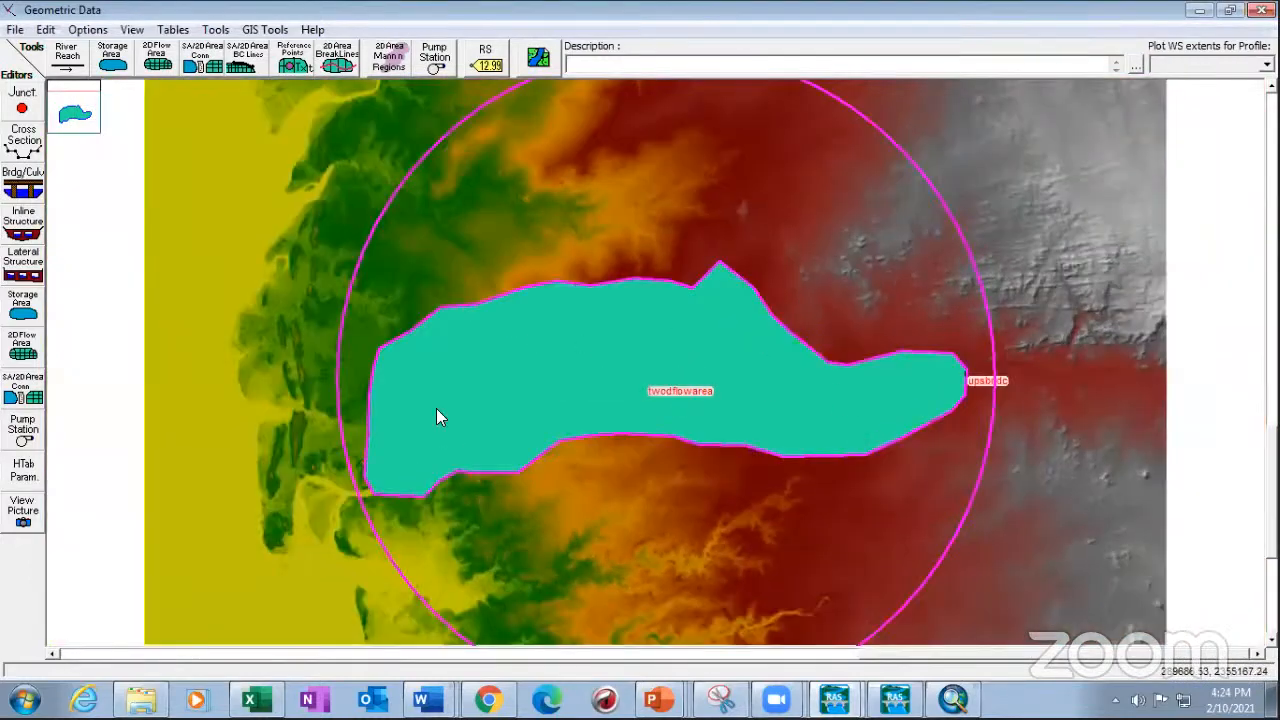
- Draw a downstream boundary condition line about 833 m long across the river at the flow area's southwest corner and name it downbndc
right_click(346, 492)
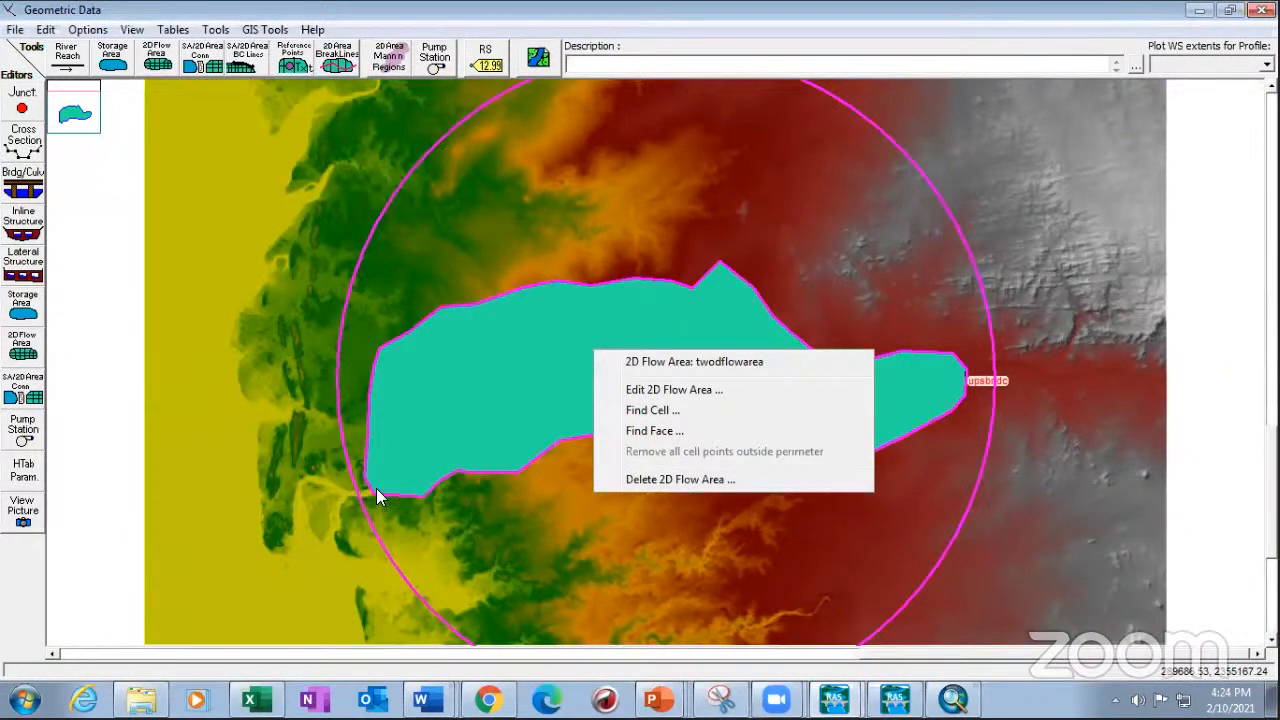
left_click(368, 500)
scroll(442, 556, "down", 1)
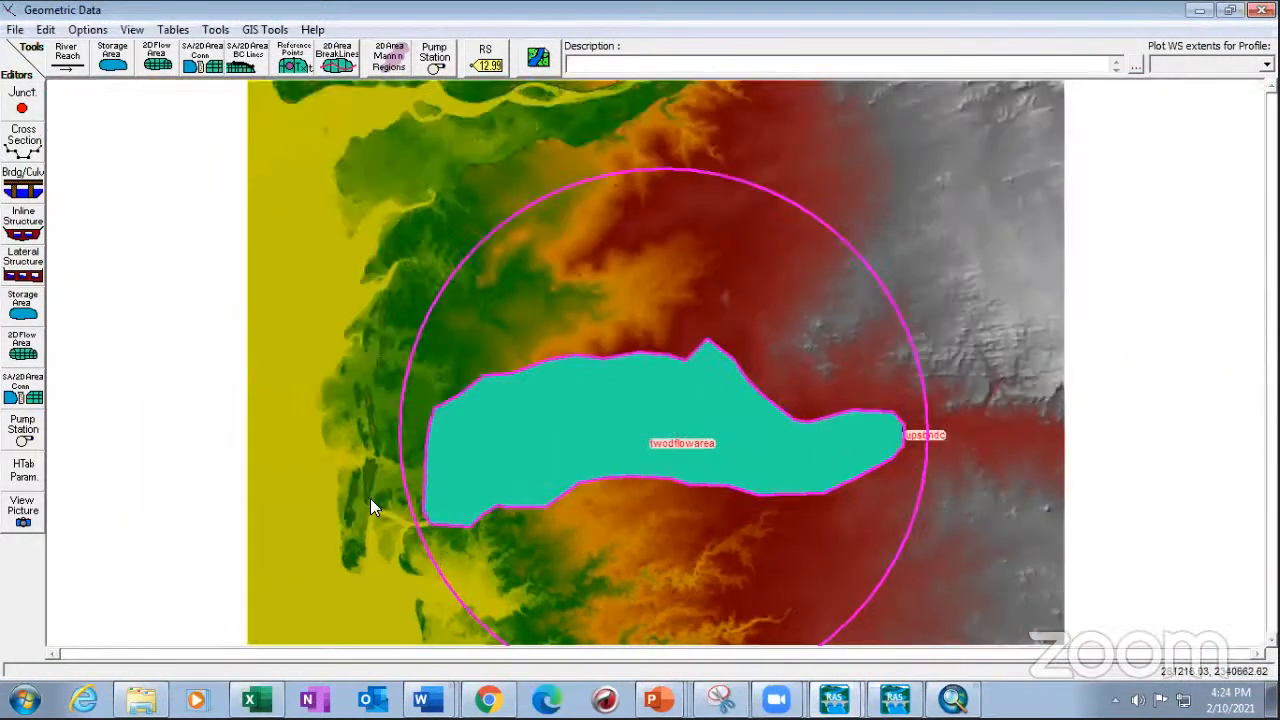
right_click(505, 436)
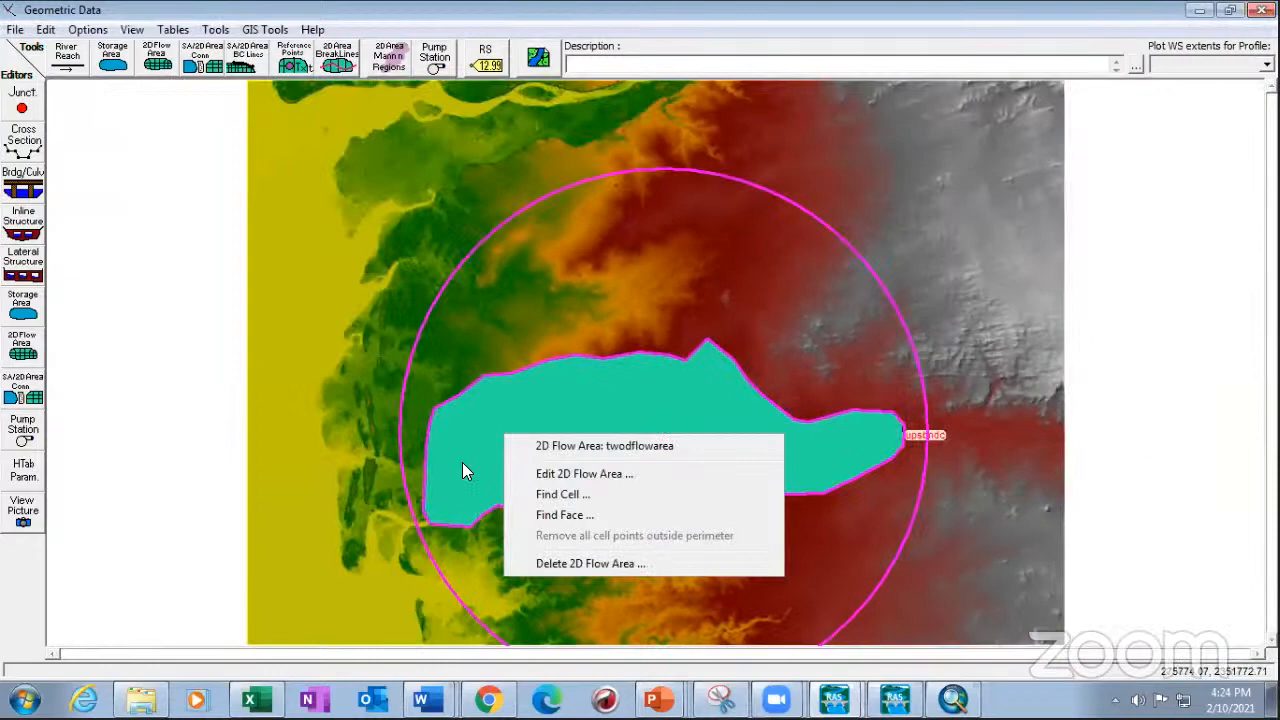
left_click(430, 386)
scroll(418, 524, "up", 1)
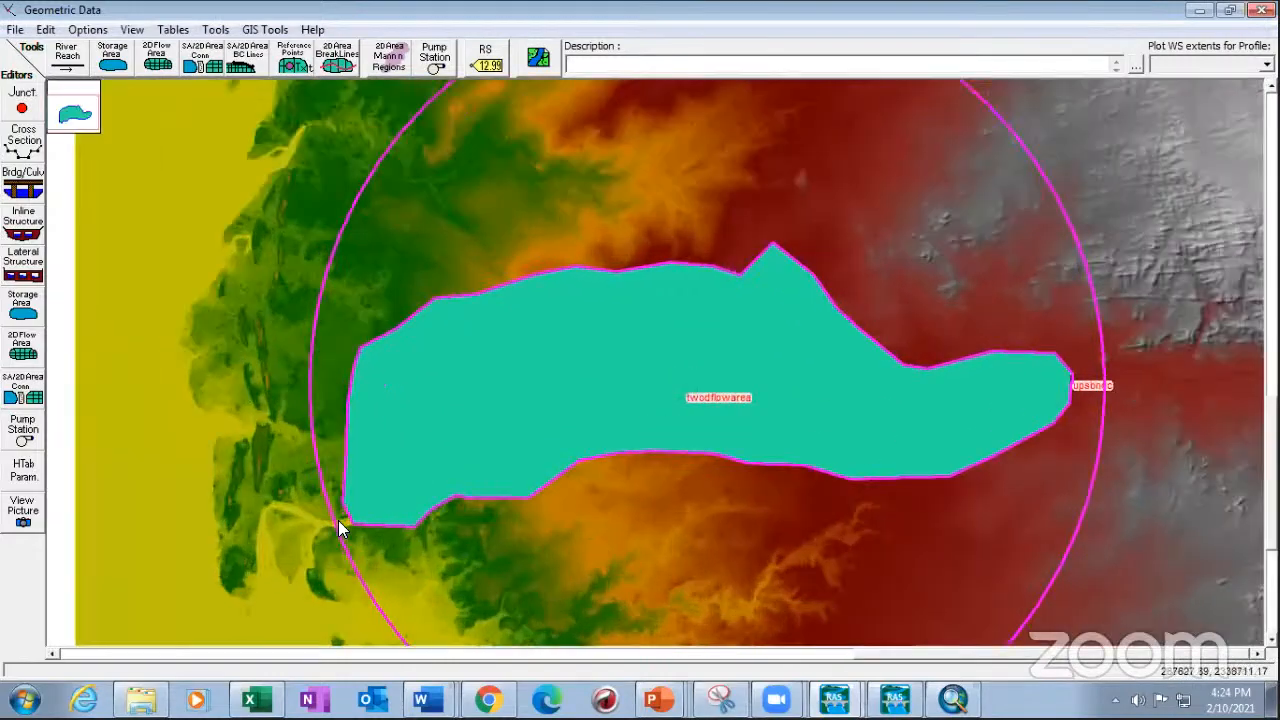
scroll(338, 520, "up", 3)
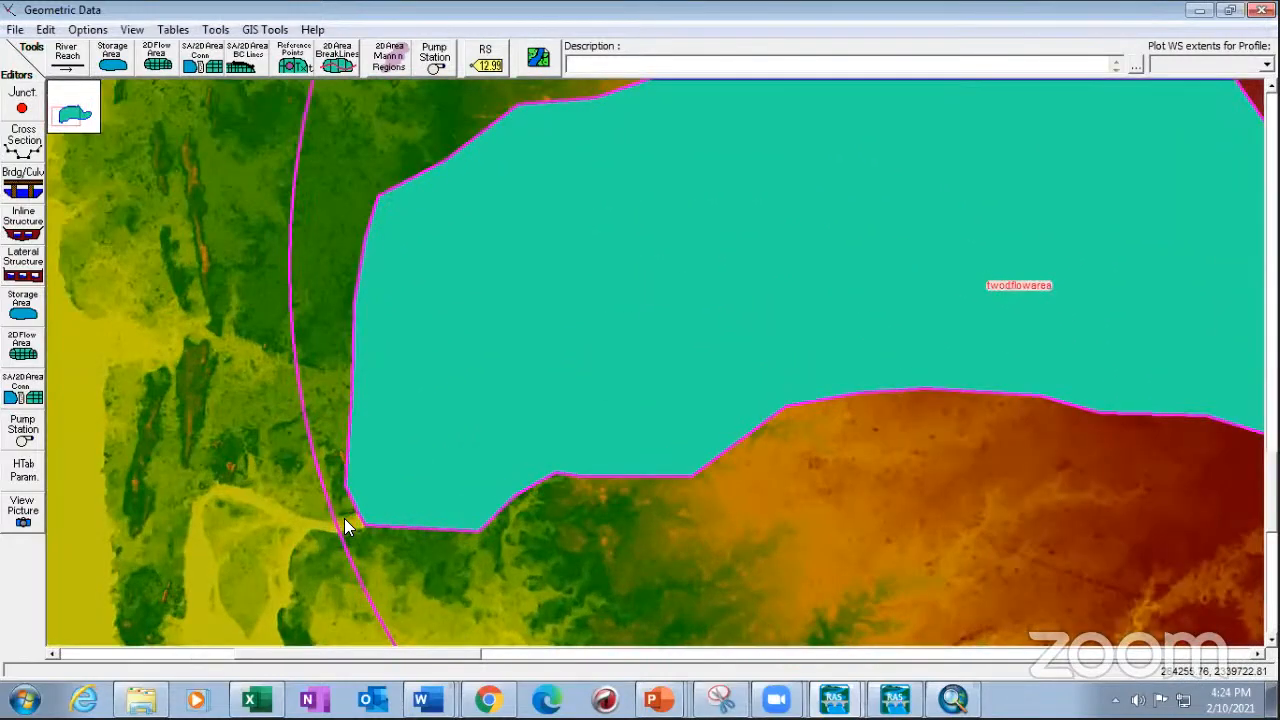
scroll(344, 518, "up", 2)
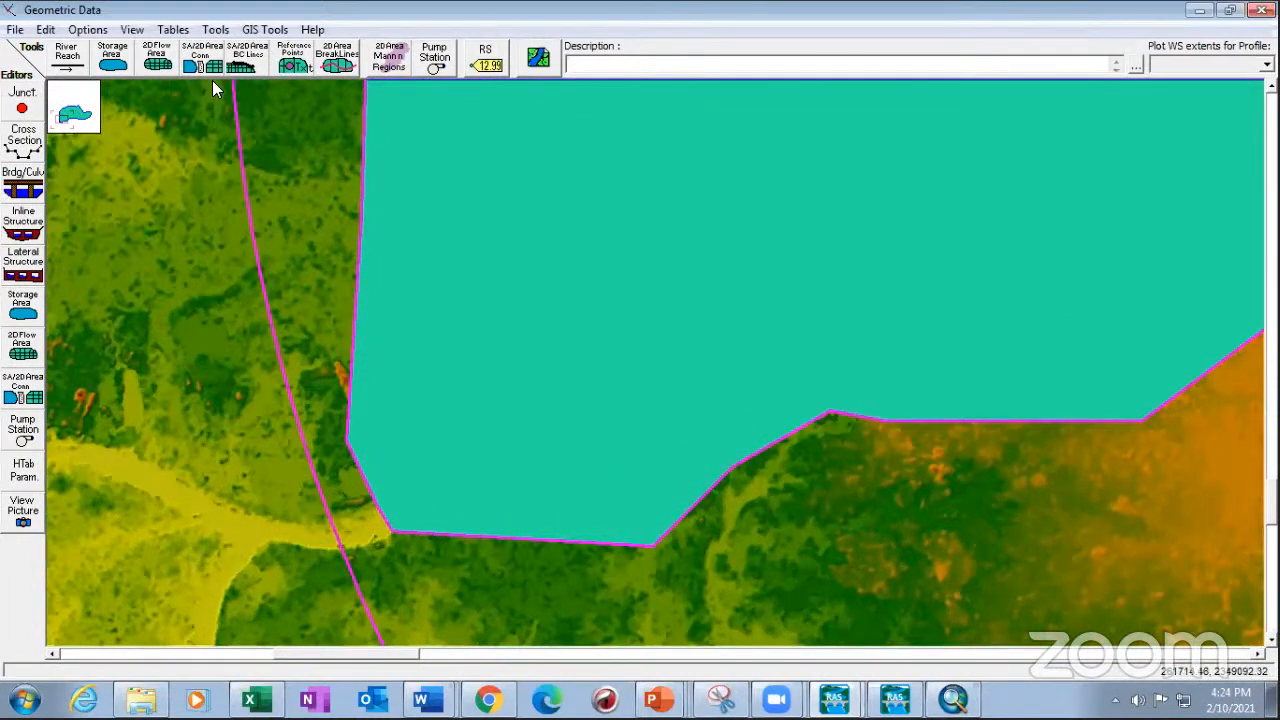
left_click(247, 58)
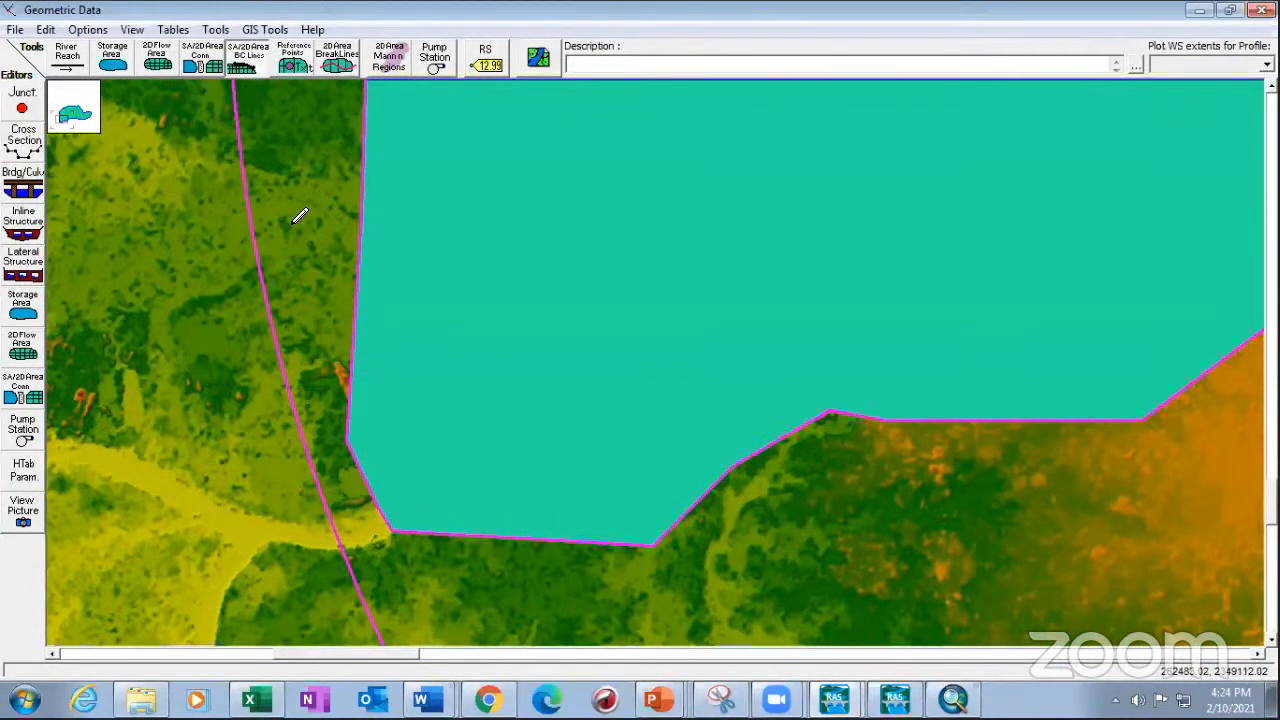
left_click(392, 528)
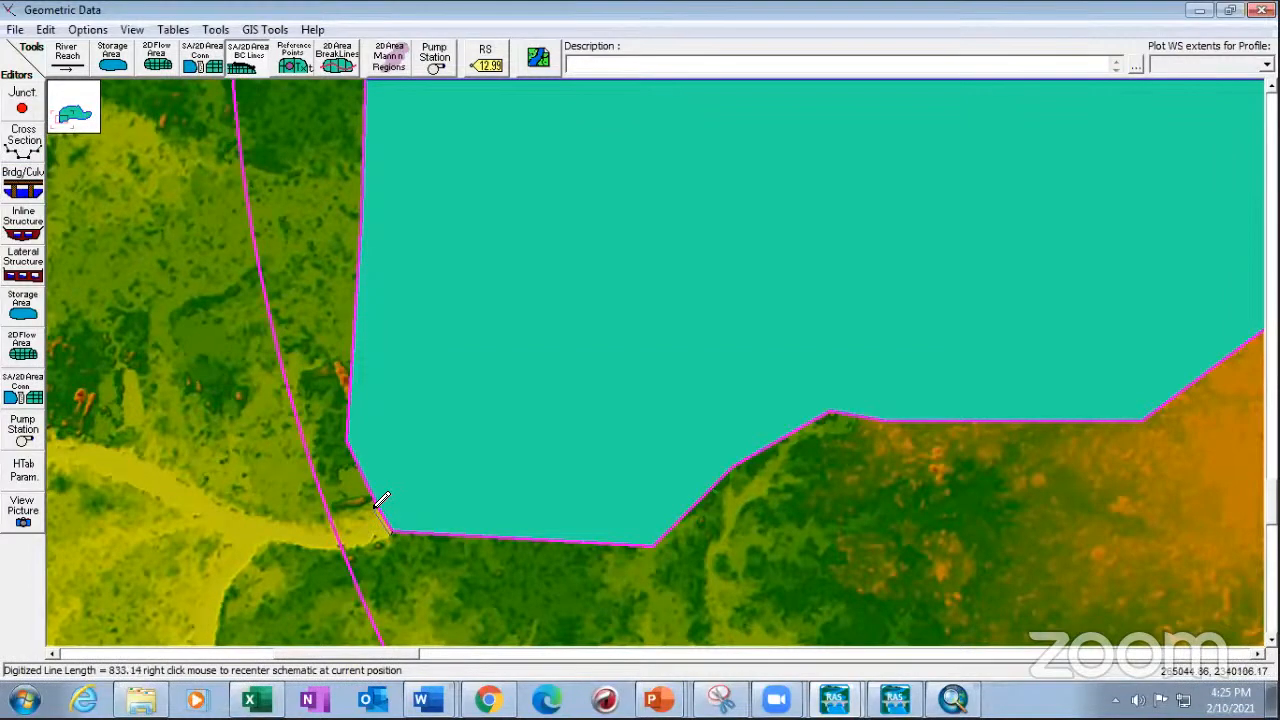
double_click(377, 507)
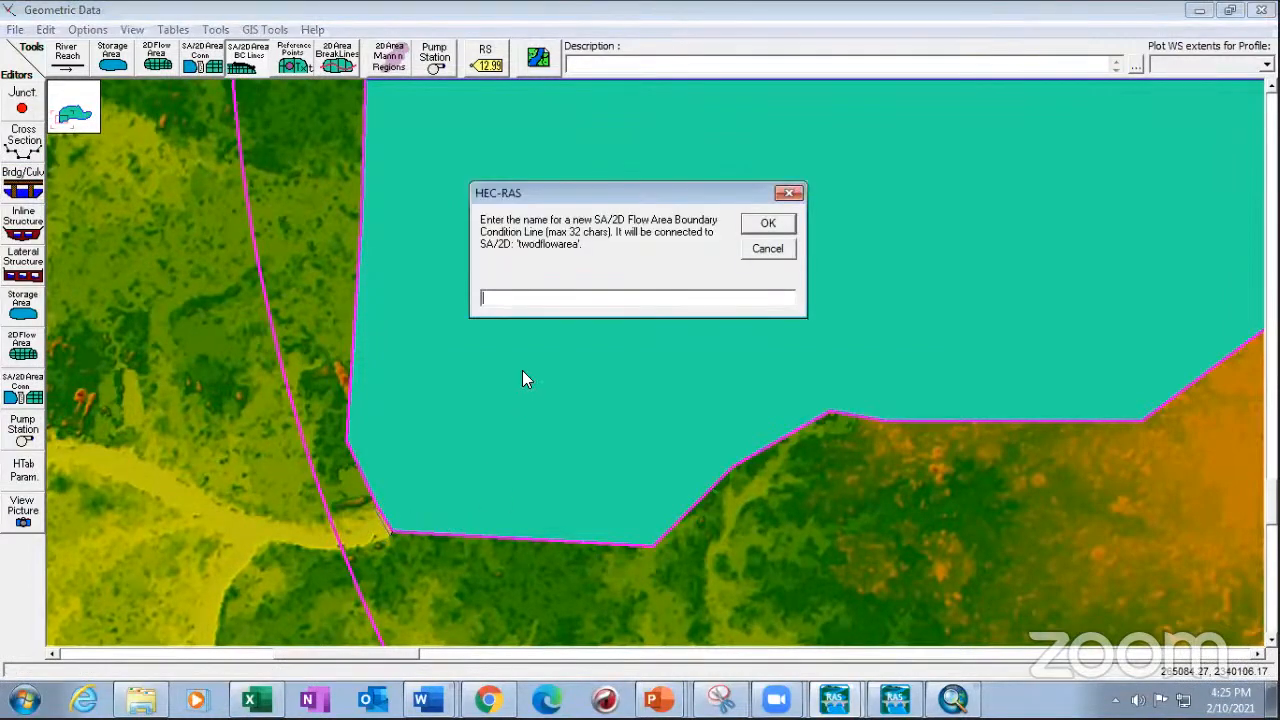
type("downbndc")
left_click(762, 226)
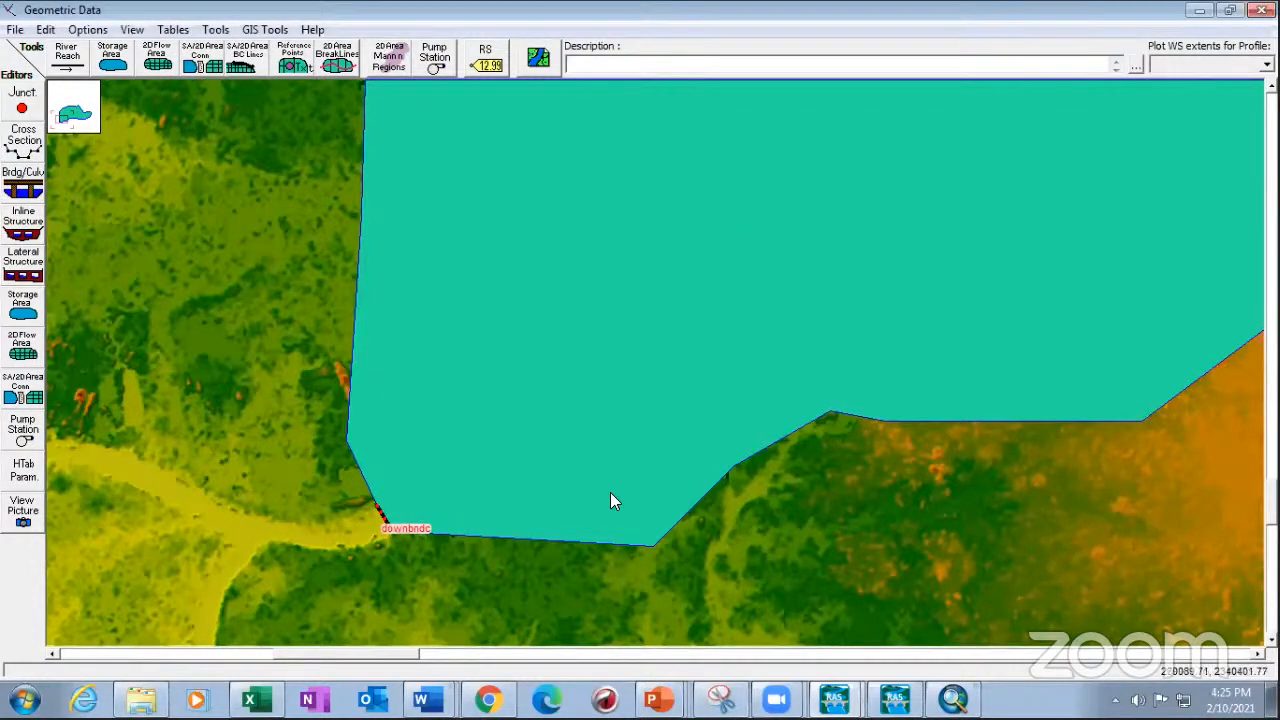
- Review the boundary line connections and computation settings of the twodflowarea 2D flow area, and cancel the dialog
scroll(720, 505, "down", 3)
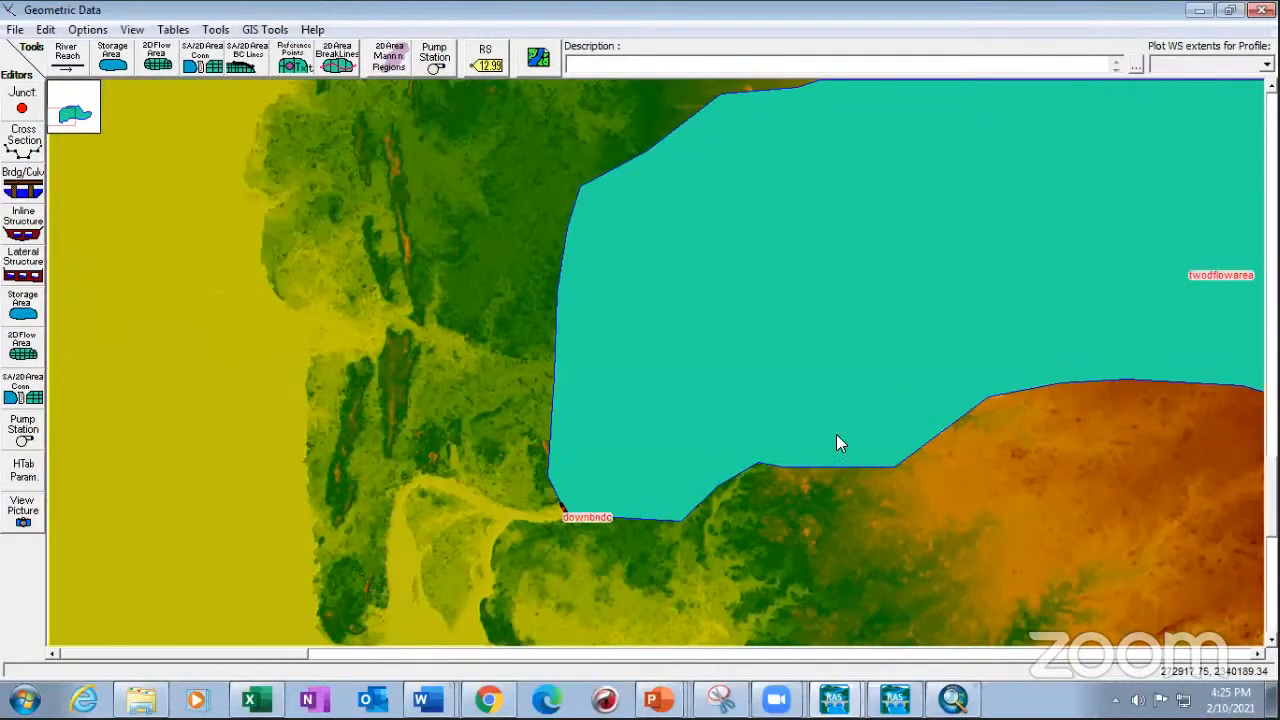
scroll(838, 444, "down", 1)
right_click(881, 241)
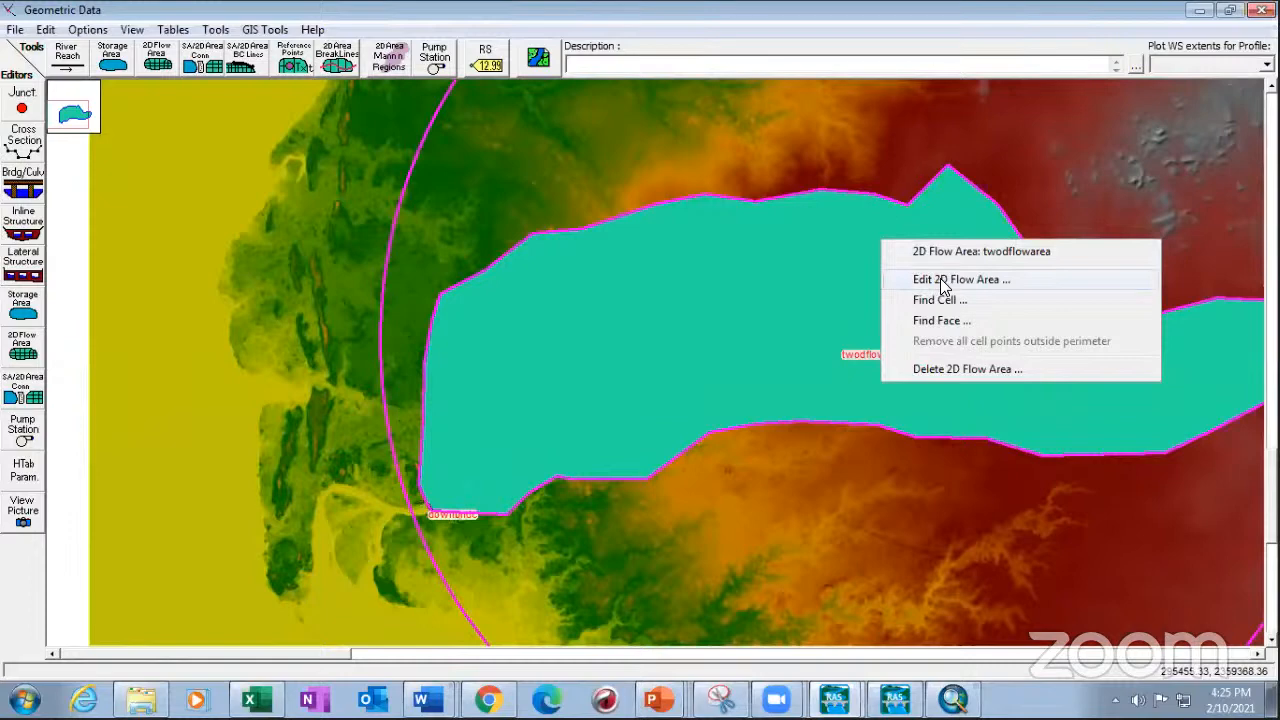
left_click(940, 280)
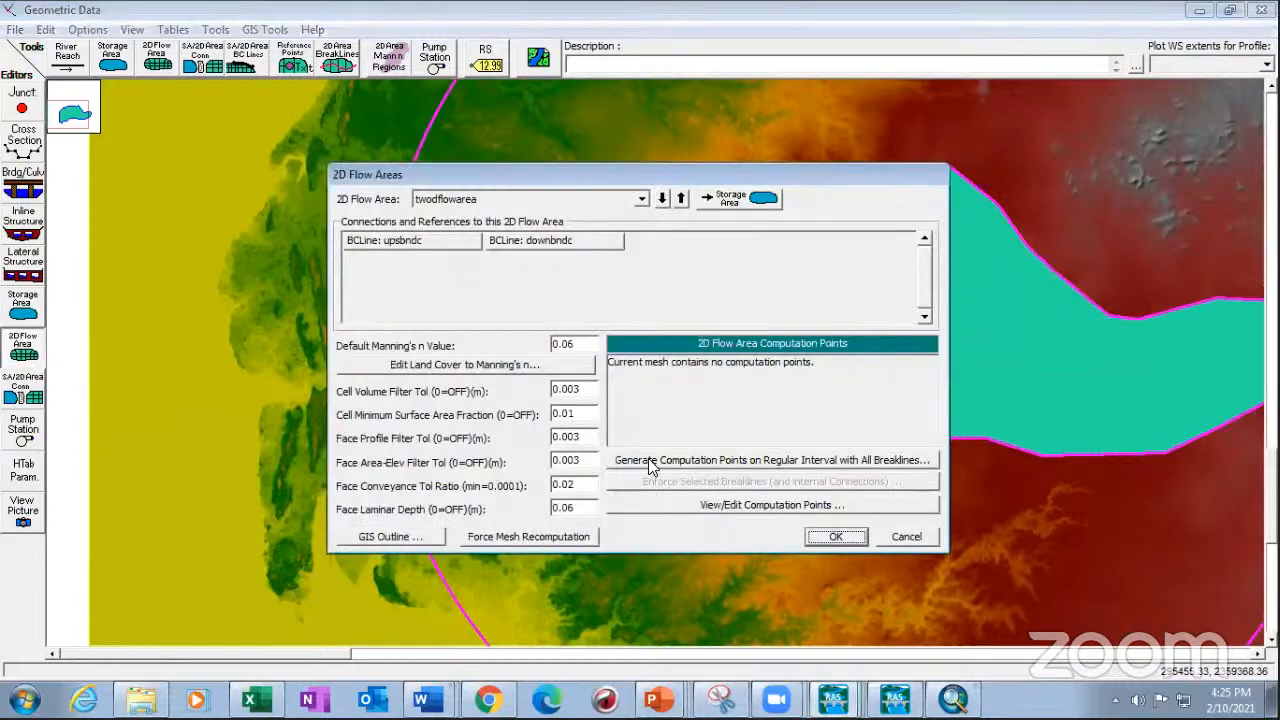
left_click(906, 537)
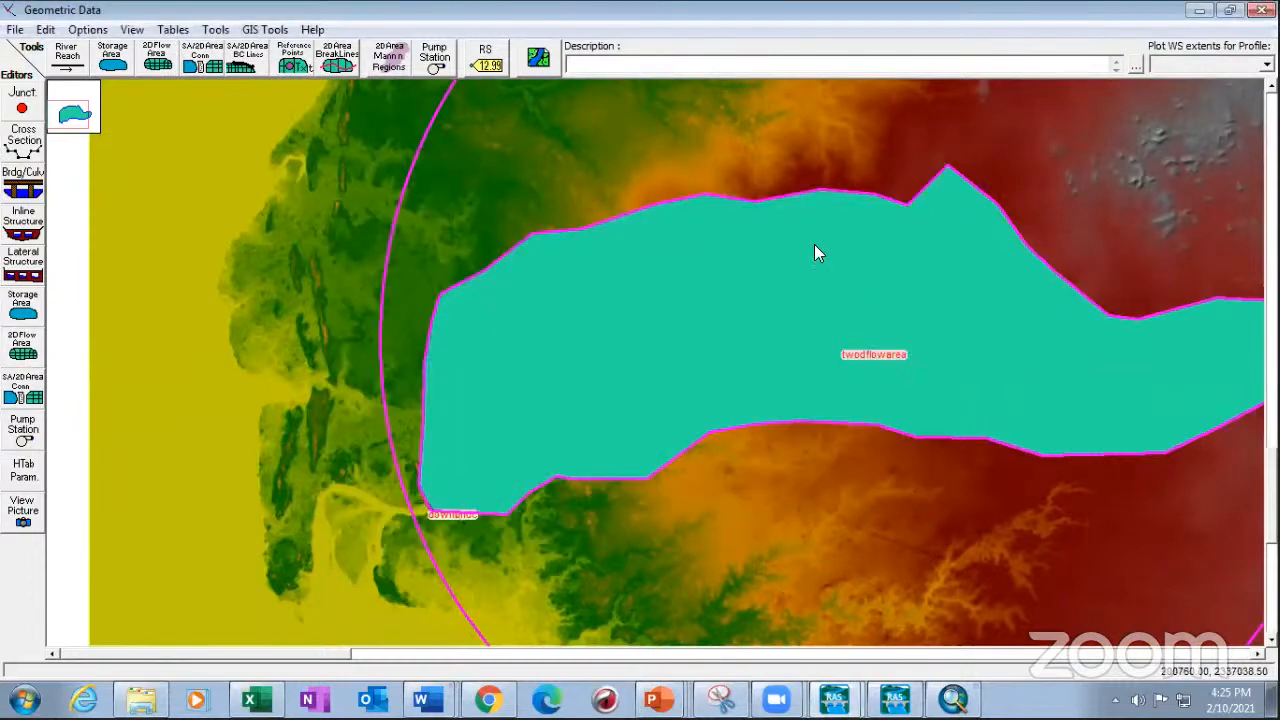
- Generate computation points for twodflowarea with DX and DY spacing of 300, postponing the computer restart reminder, and accept the mesh
right_click(792, 198)
left_click(762, 205)
right_click(760, 201)
left_click(741, 204)
right_click(741, 204)
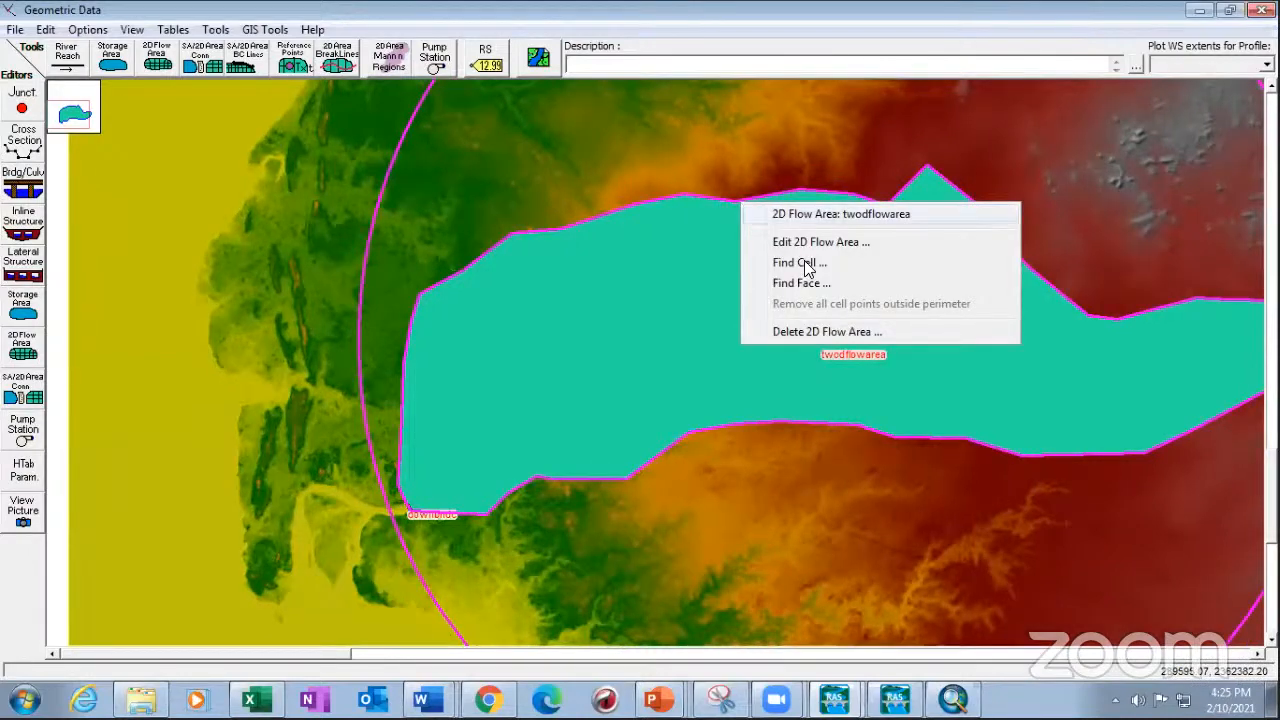
left_click(826, 242)
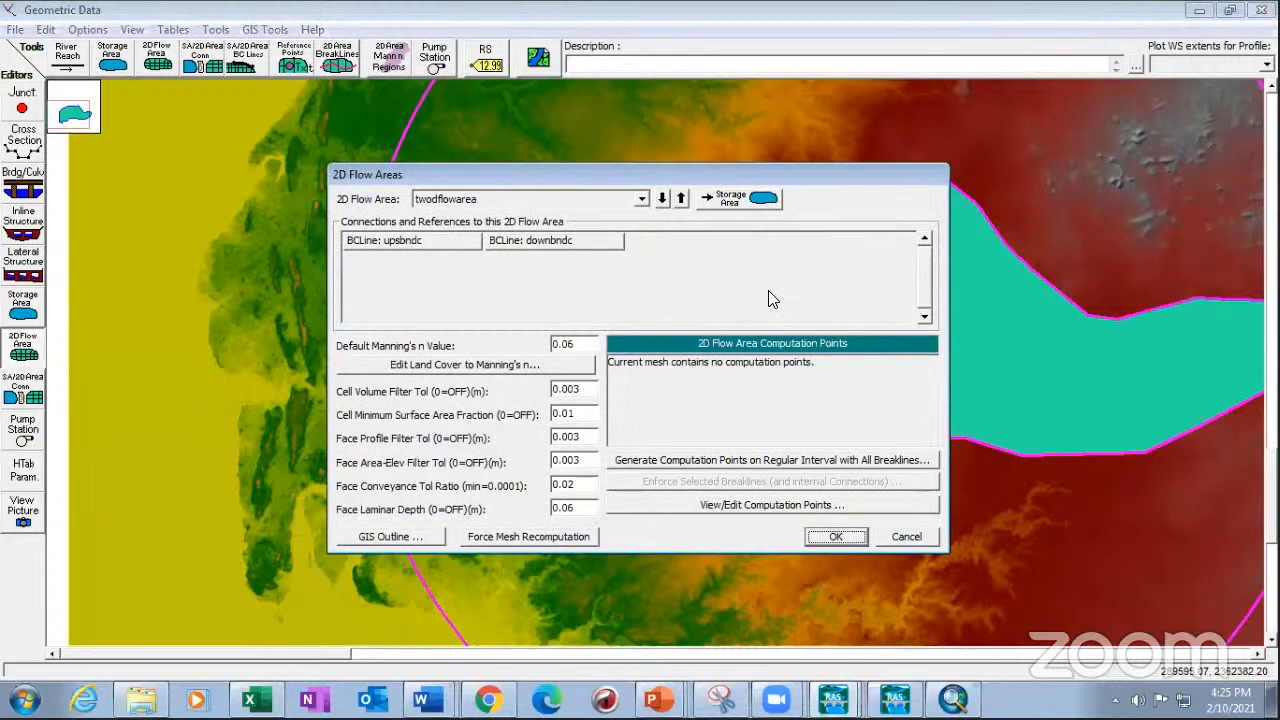
left_click(702, 465)
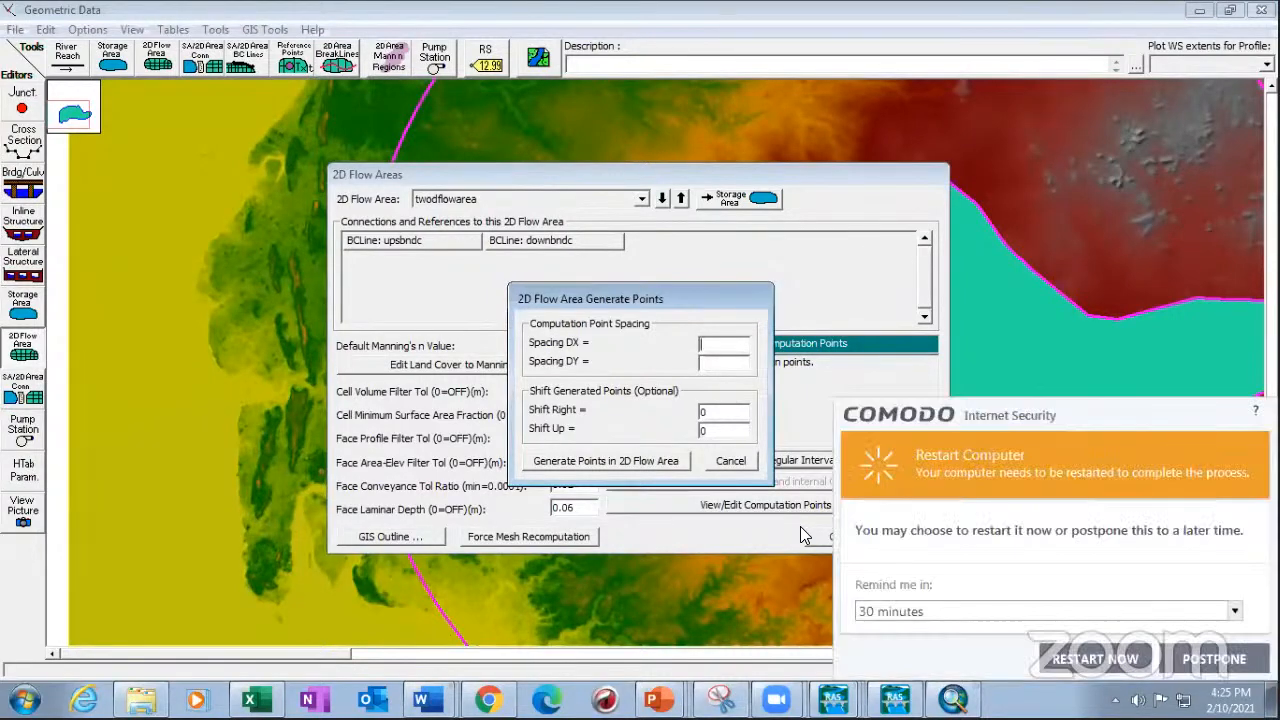
left_click(1208, 660)
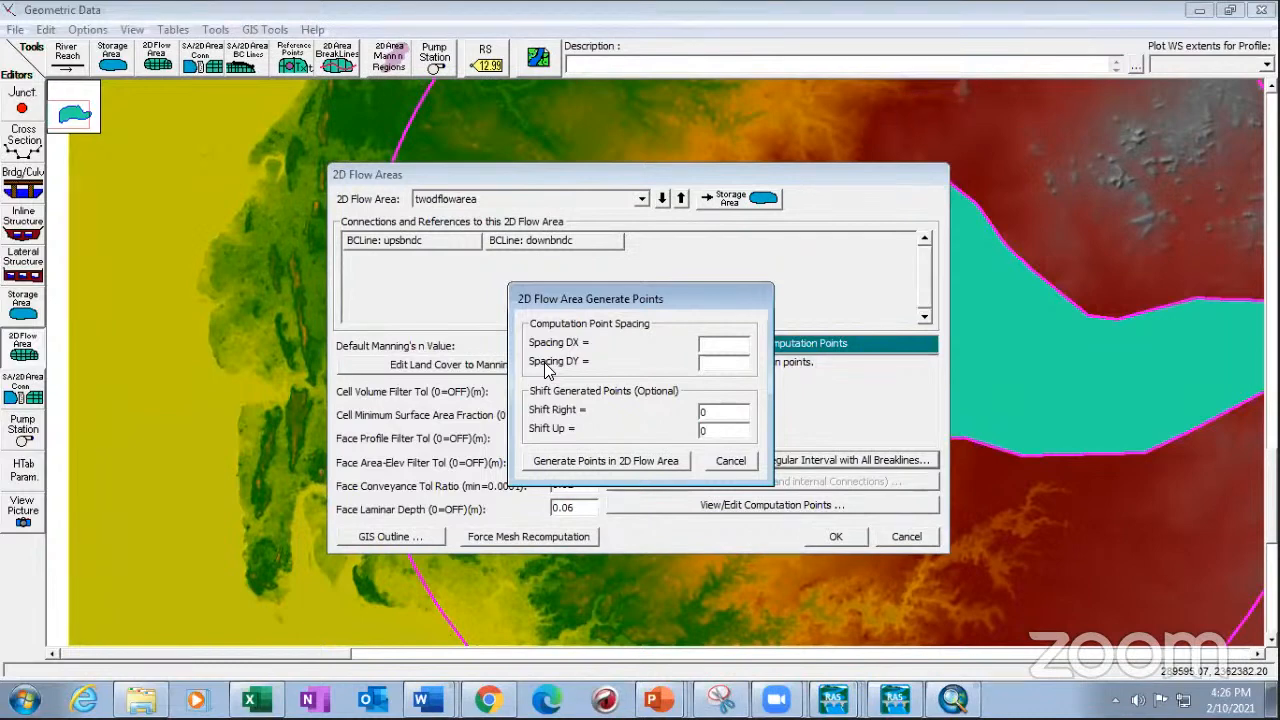
type("300")
key("Tab")
type("300")
left_click(646, 464)
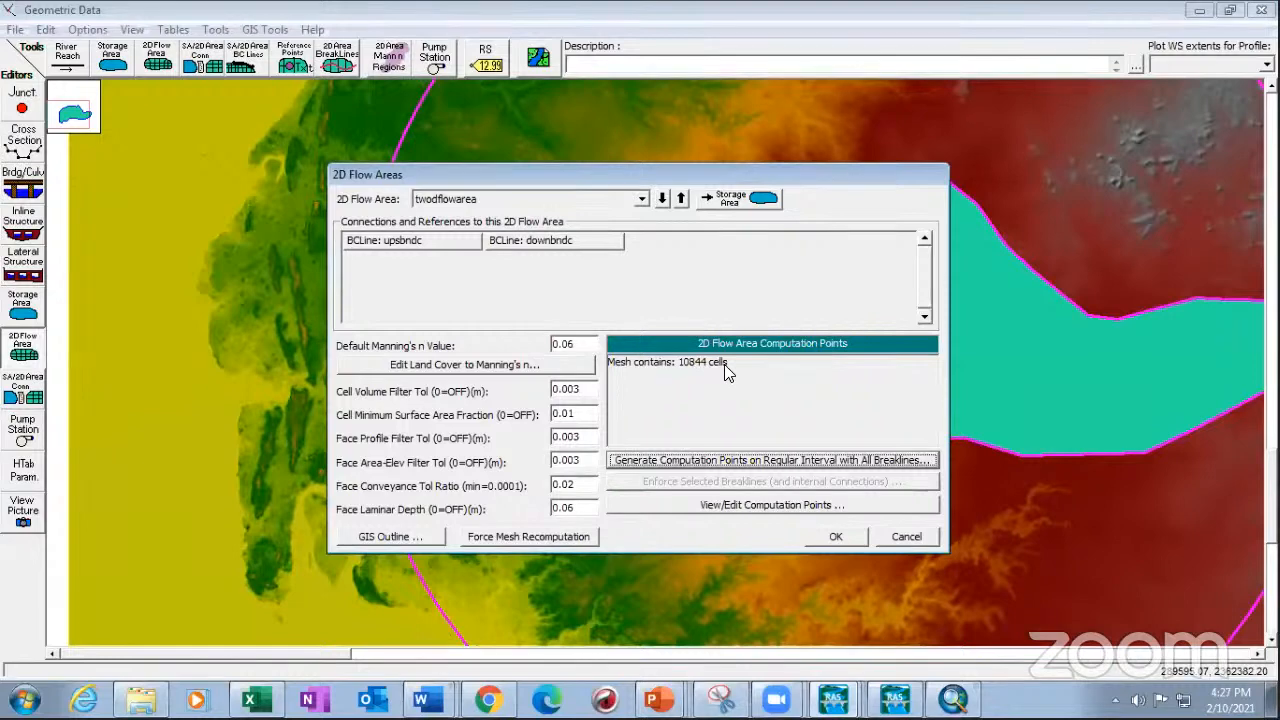
left_click(844, 535)
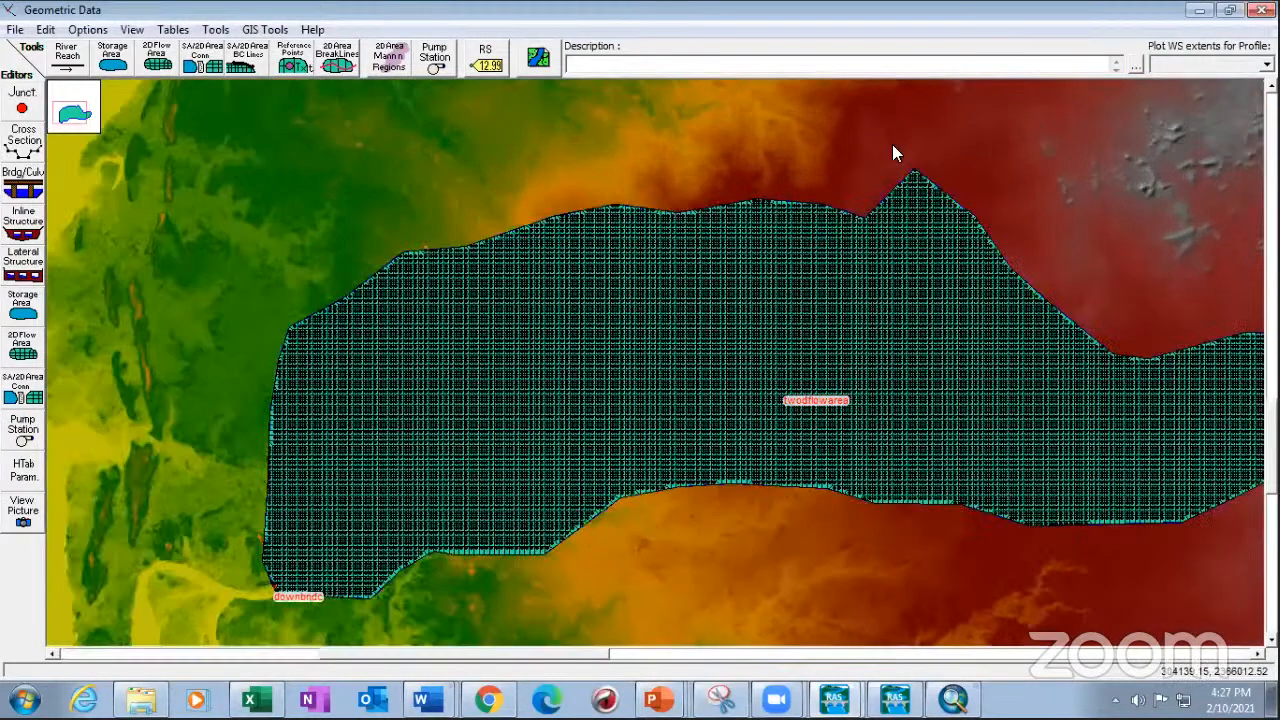
- Save the geometry data with the title geo1d in the seesionmodel project folder
scroll(892, 144, "up", 2)
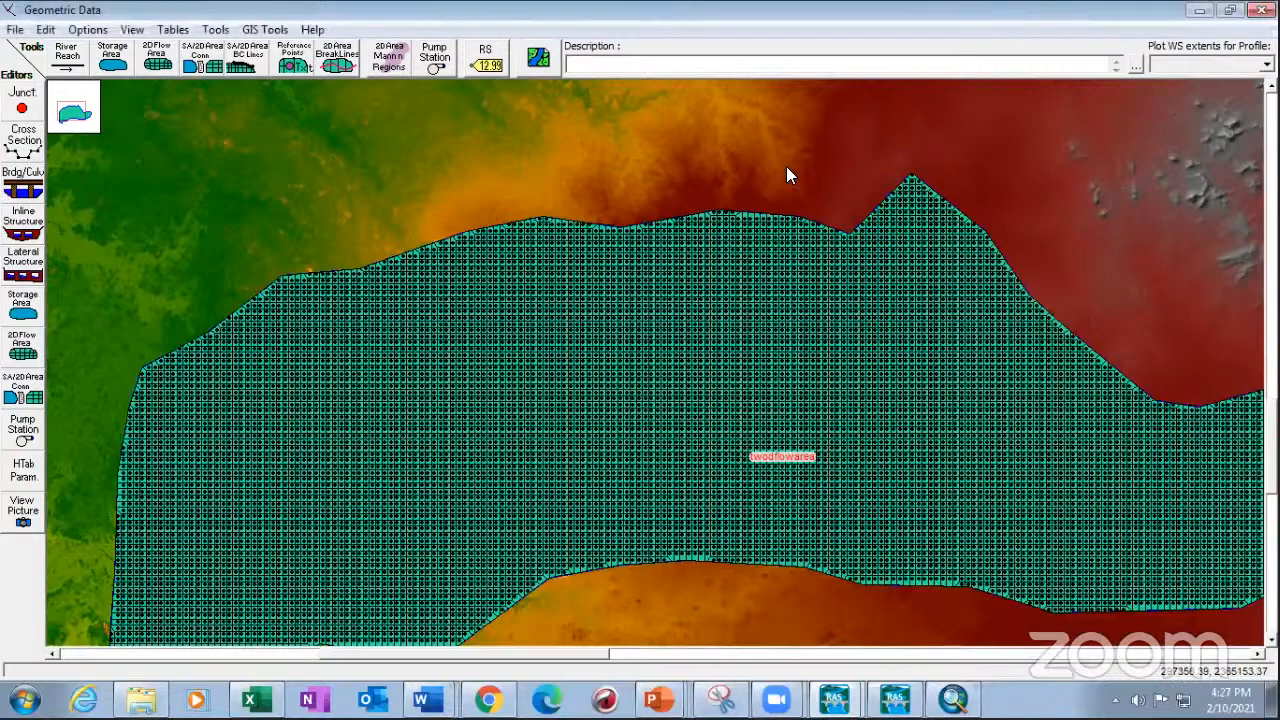
scroll(786, 168, "up", 2)
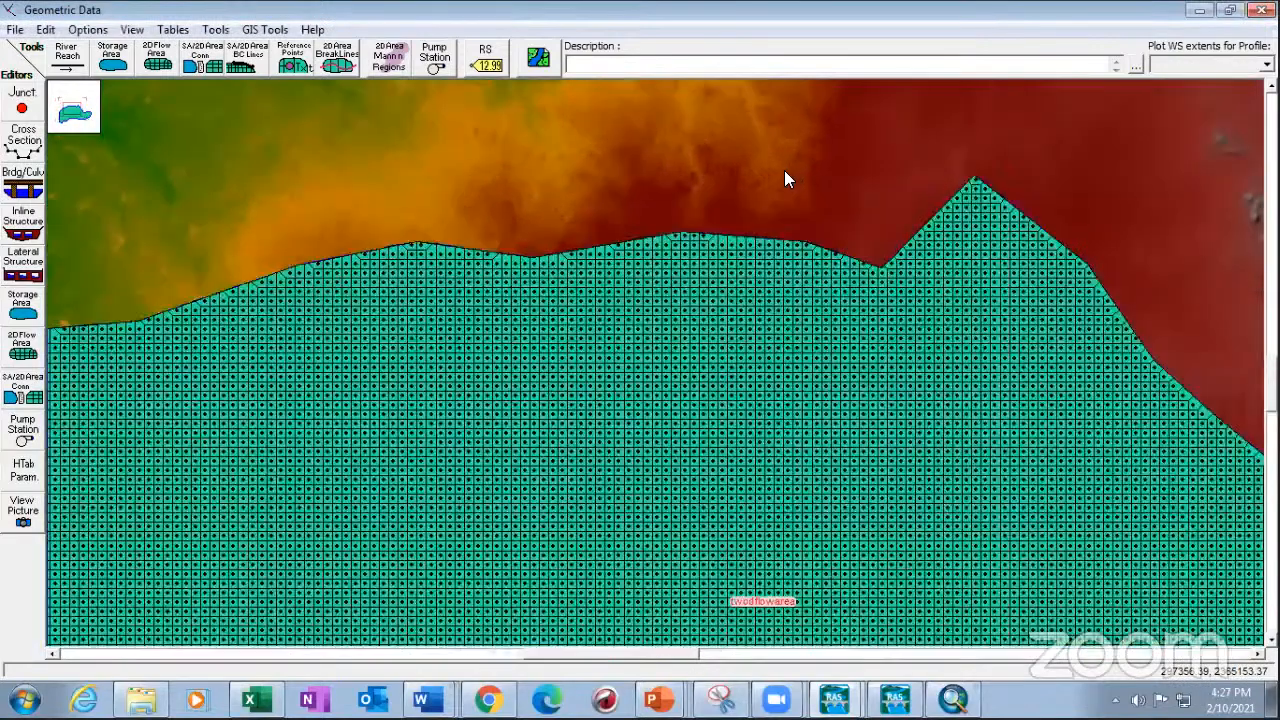
scroll(784, 172, "down", 2)
scroll(783, 174, "down", 4)
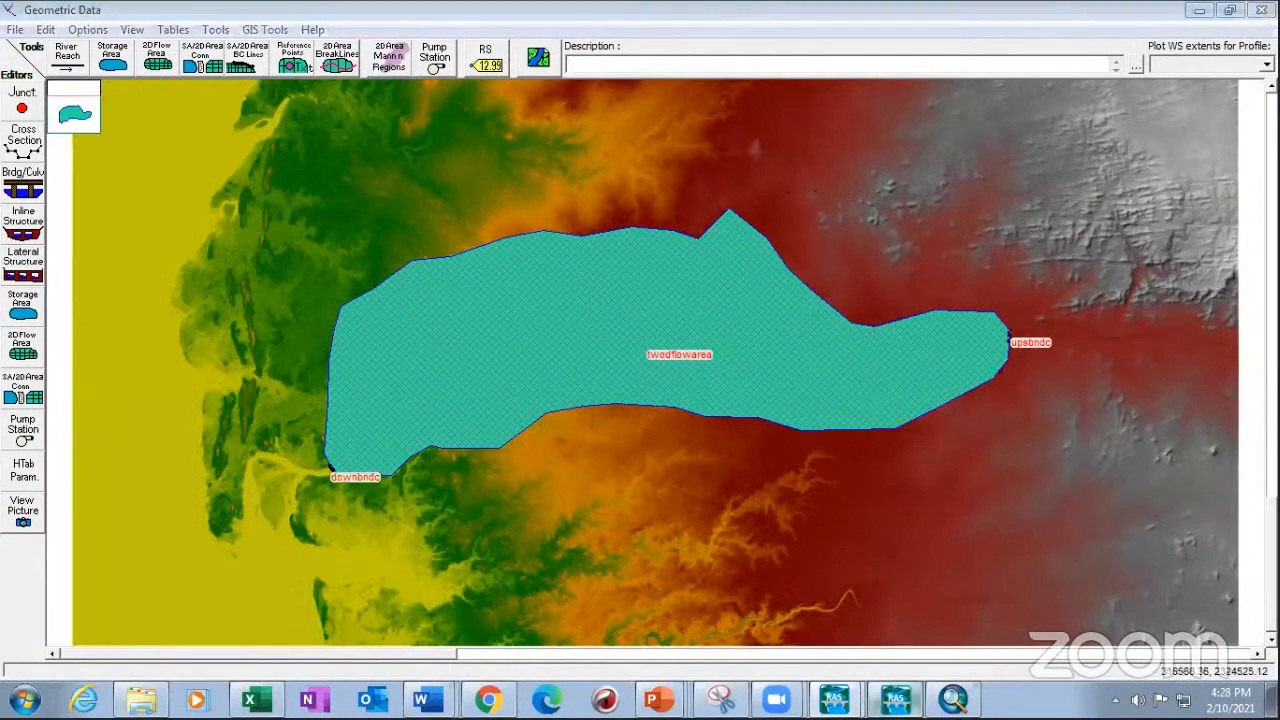
key("alt+Tab")
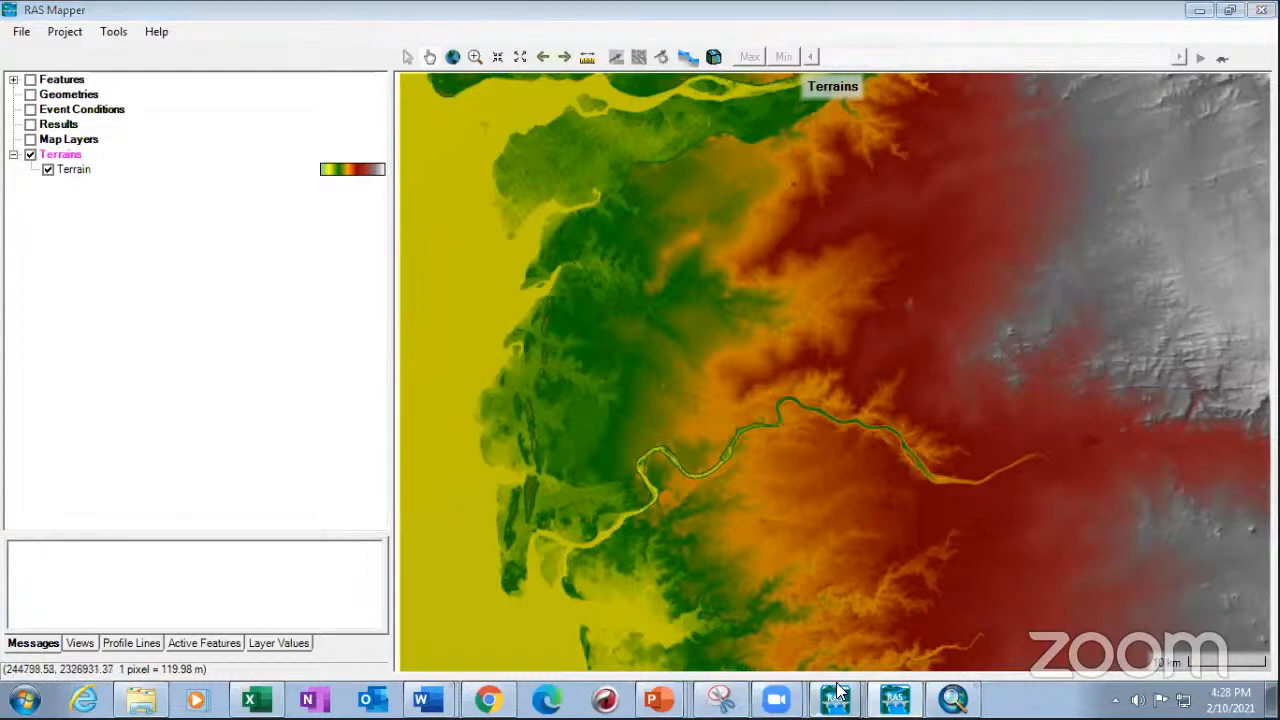
key("alt+Tab")
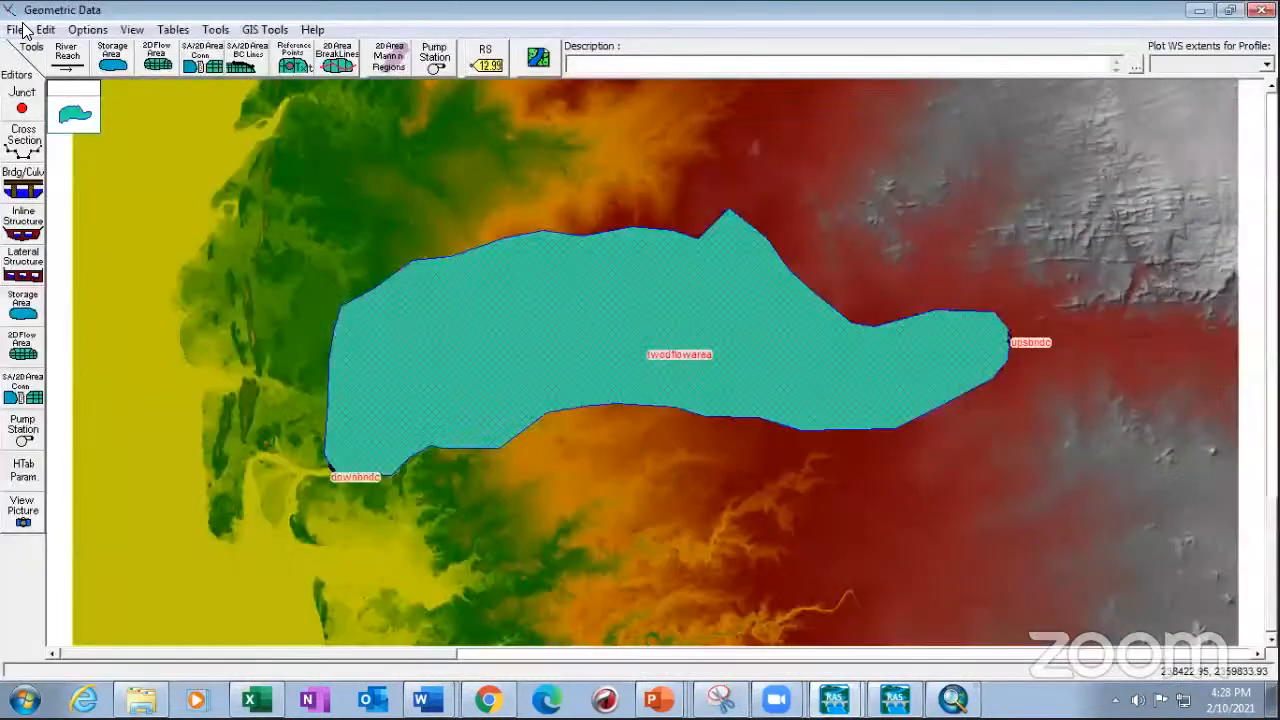
key("alt+f")
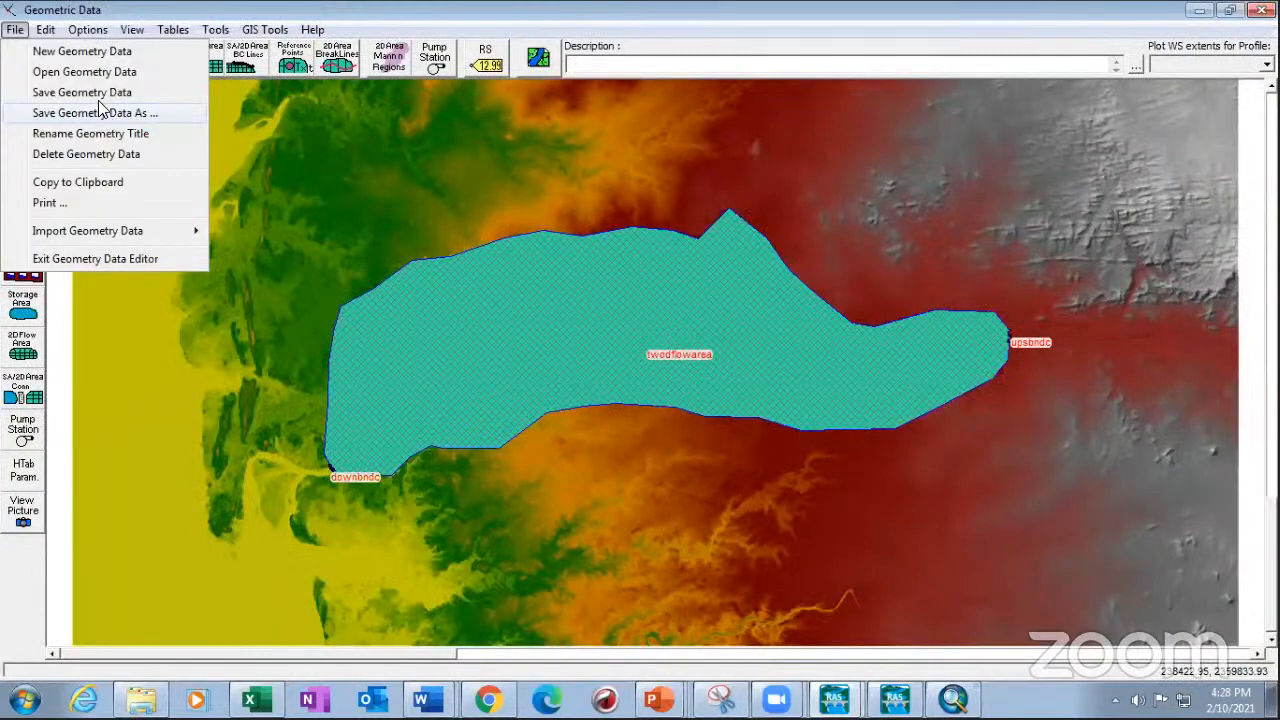
left_click(112, 92)
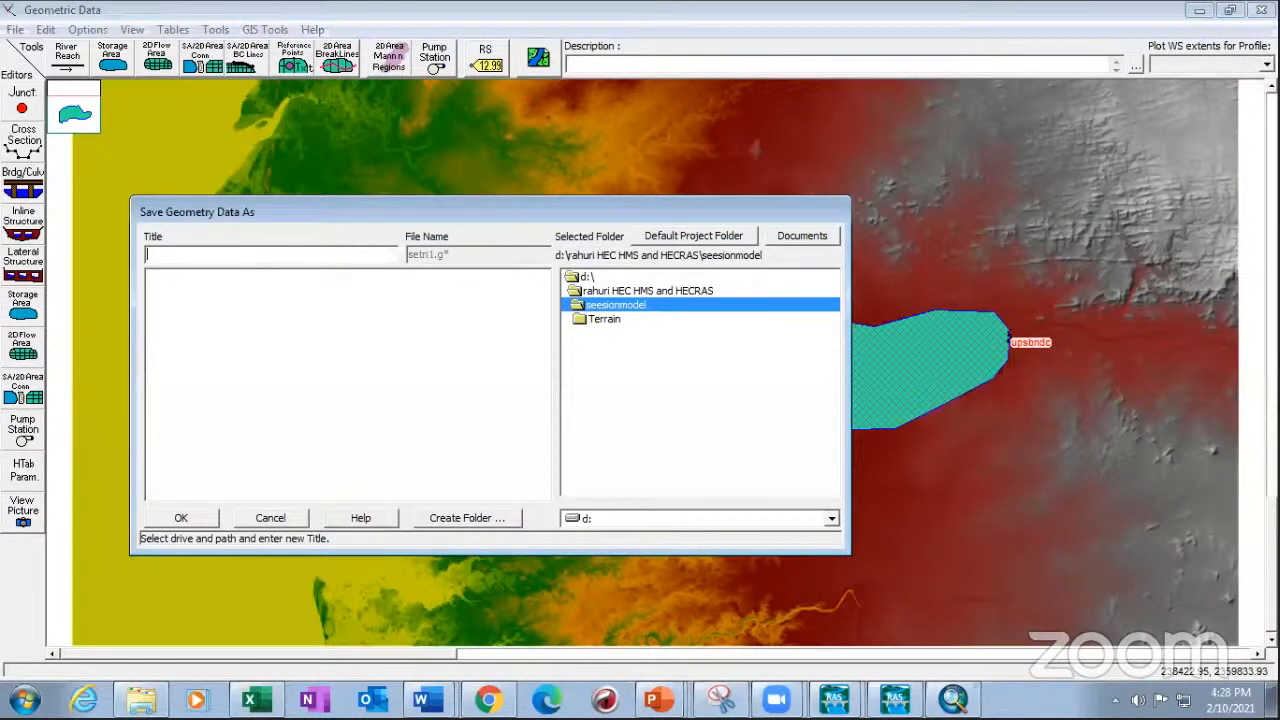
type("geo1d")
left_click(182, 520)
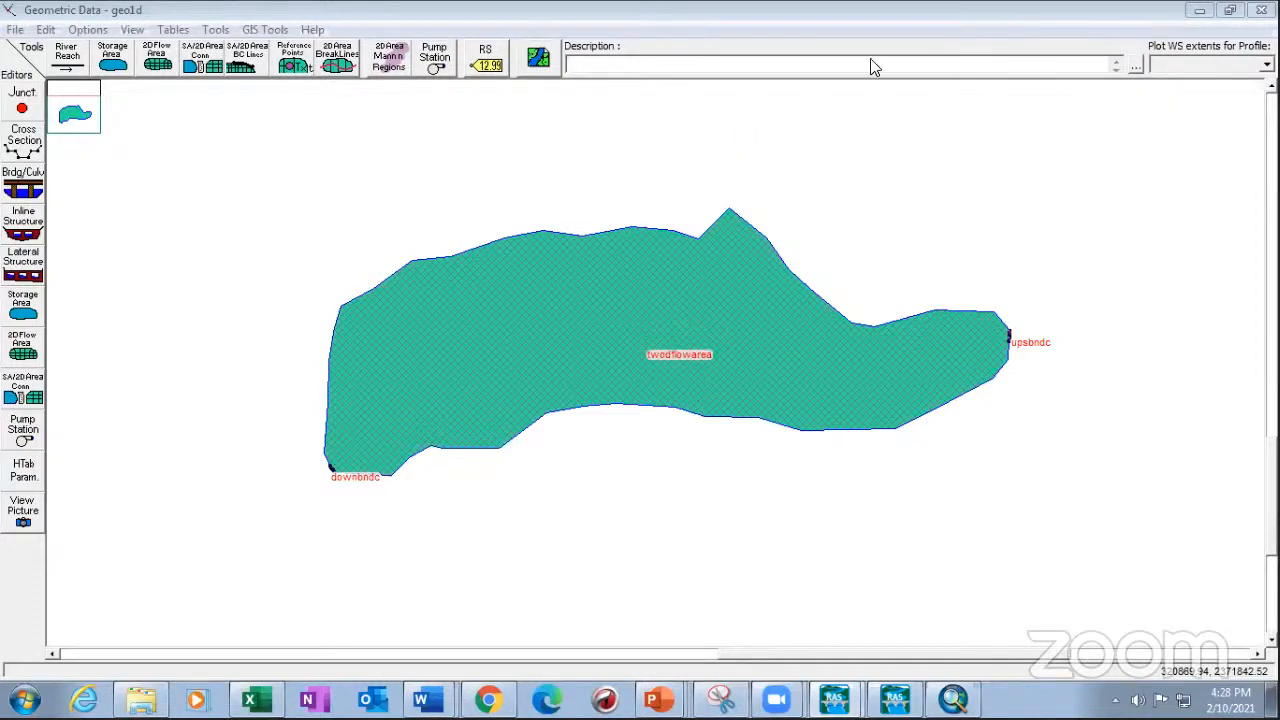
- Examine the individual computation cells and cell centres in the interior of the twodflowarea mesh
right_click(601, 328)
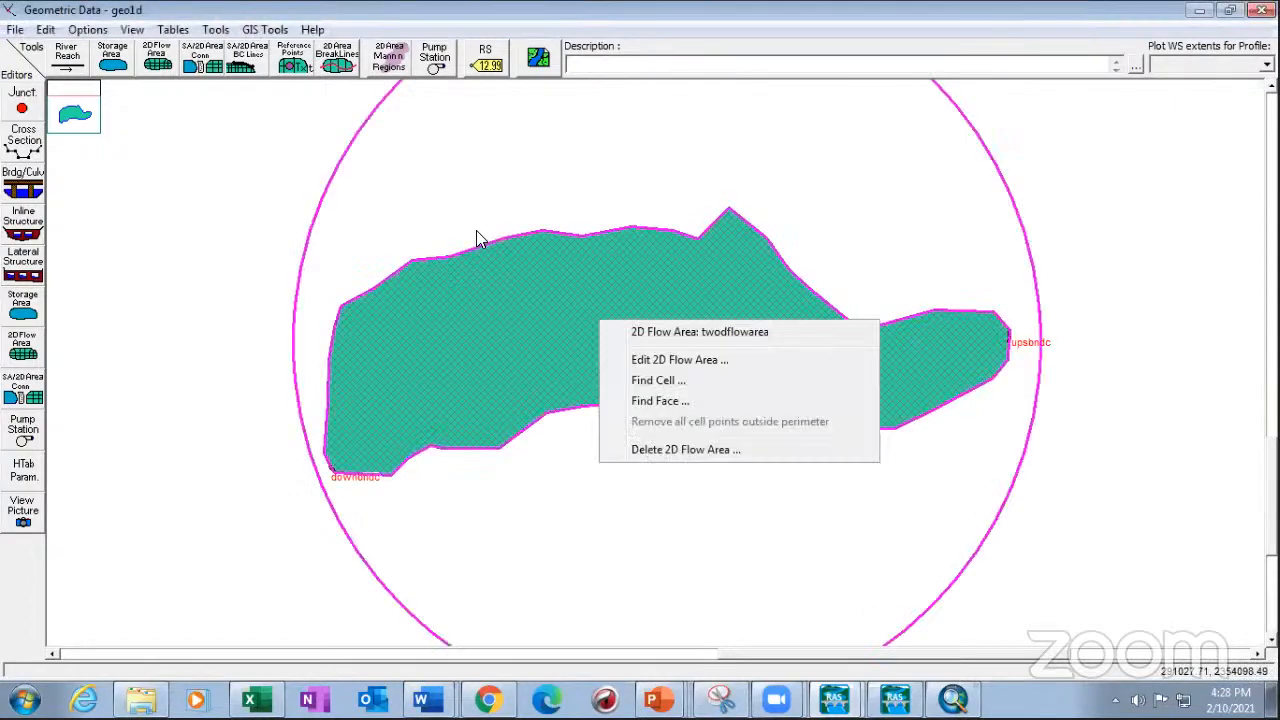
left_click(498, 286)
right_click(497, 287)
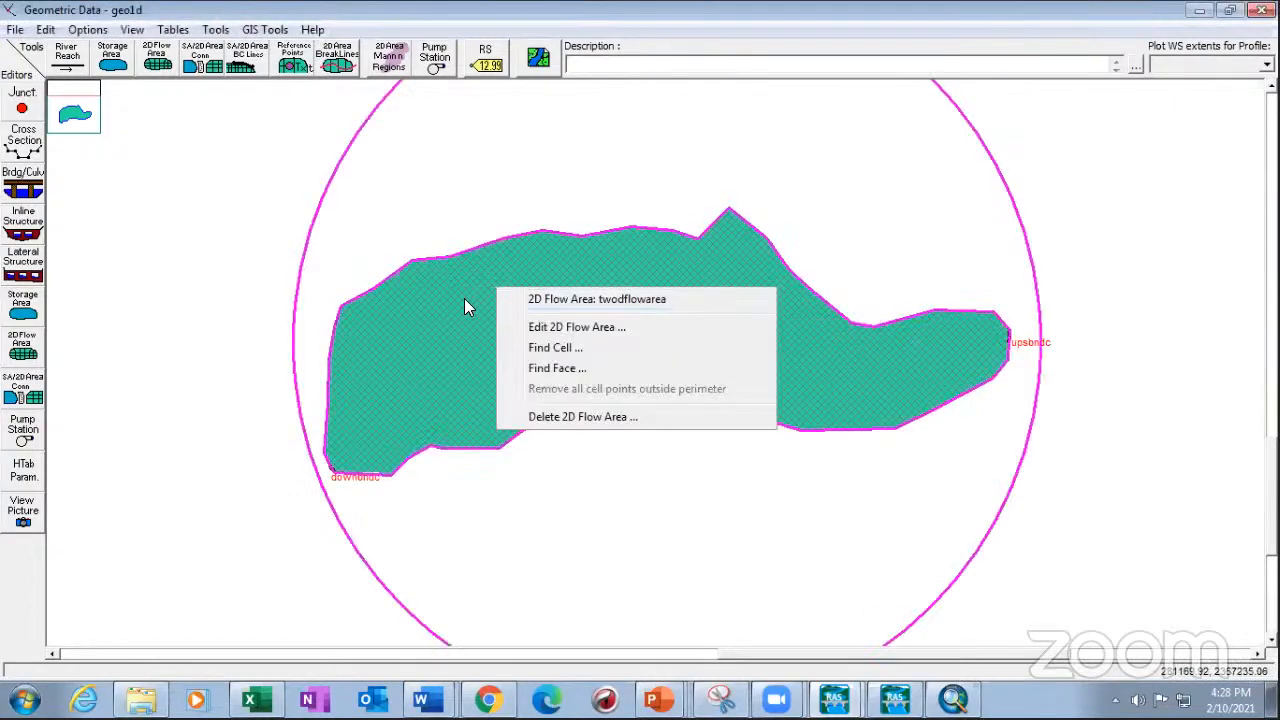
right_click(464, 298)
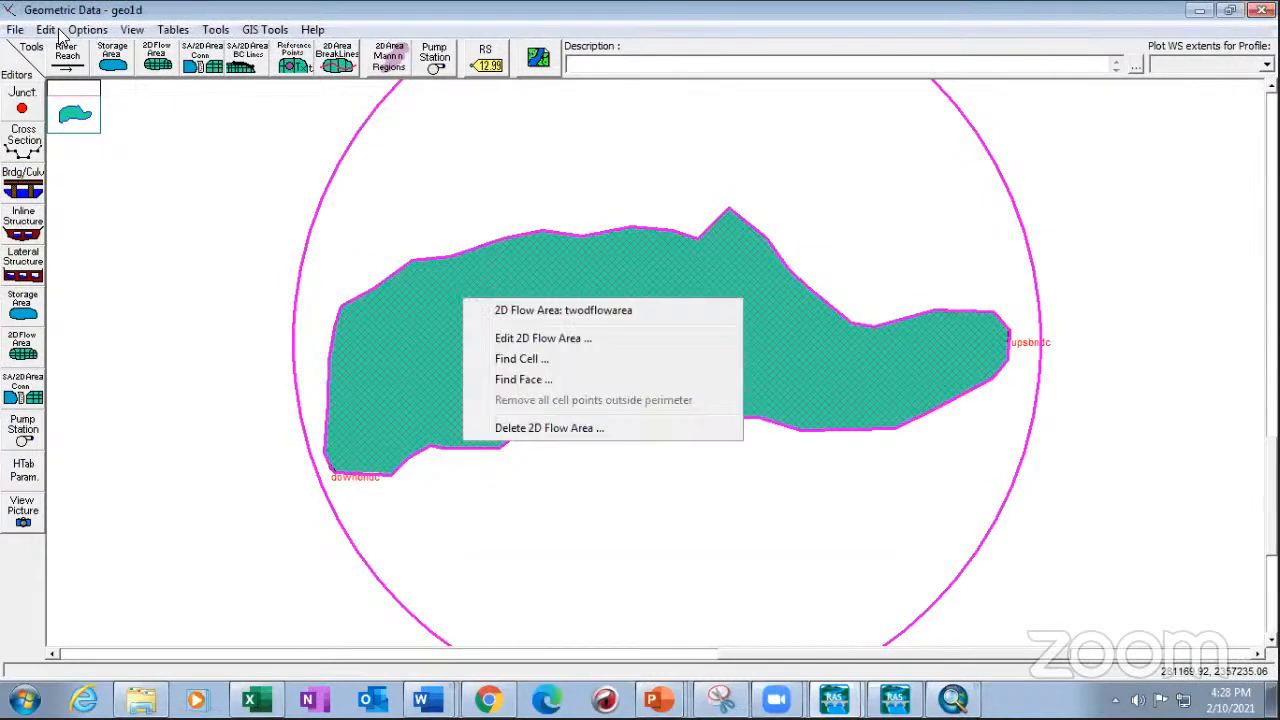
left_click(132, 29)
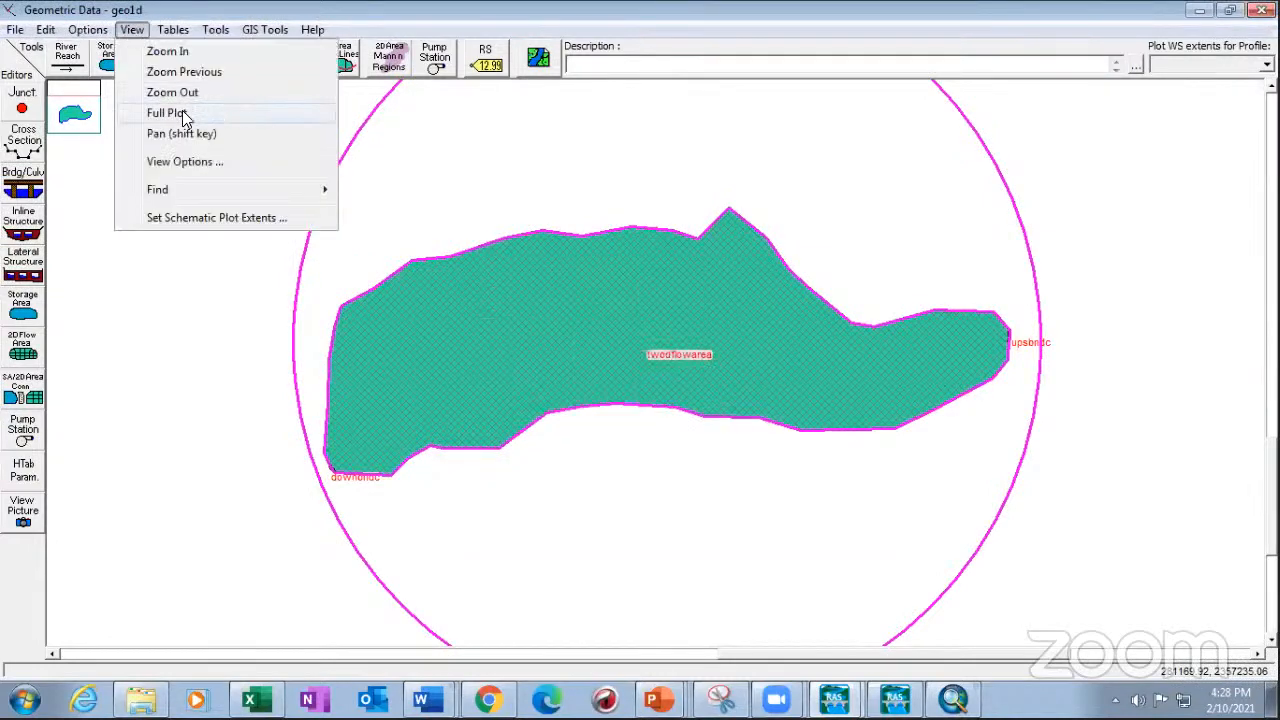
left_click(202, 52)
left_click_drag(526, 270, 638, 340)
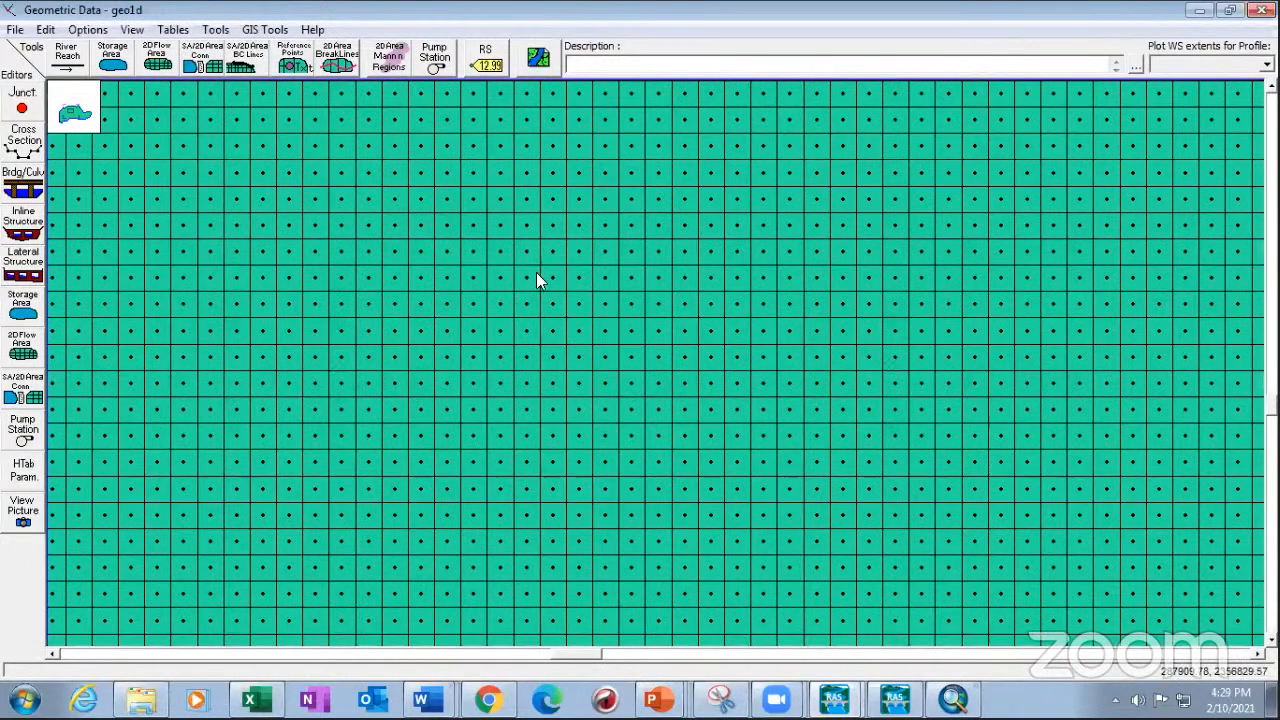
scroll(929, 251, "up", 1)
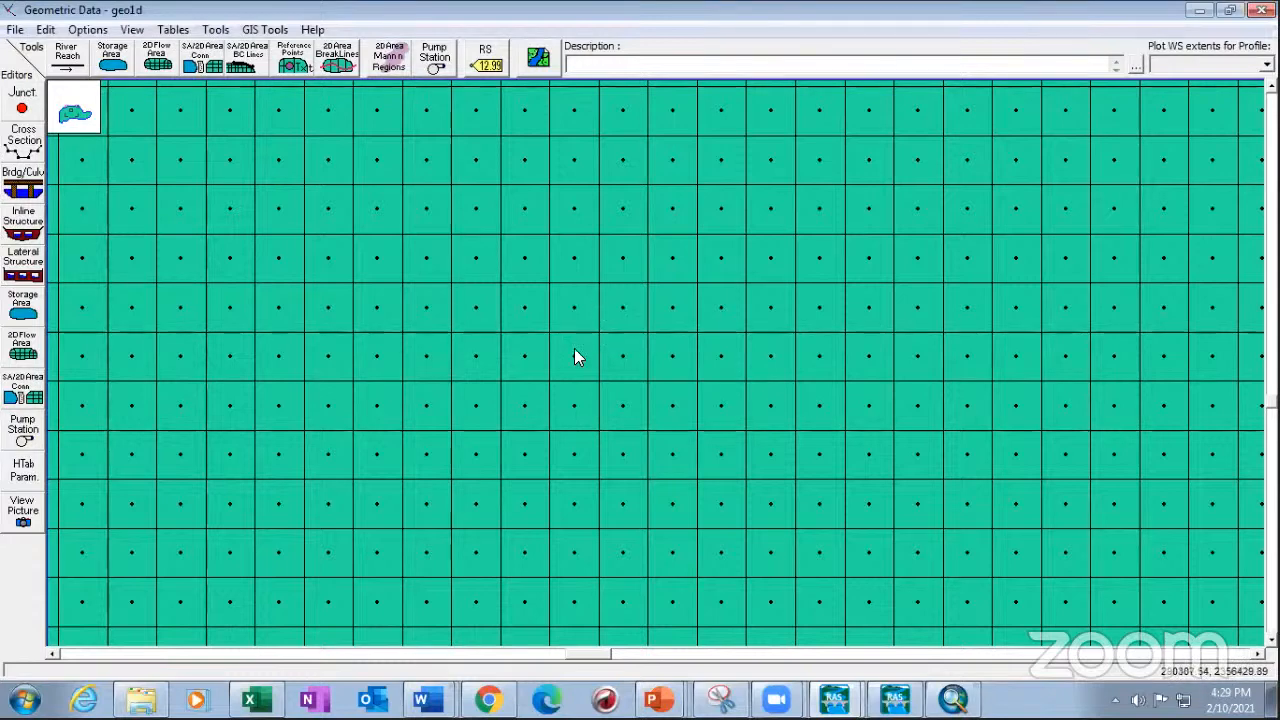
right_click(496, 303)
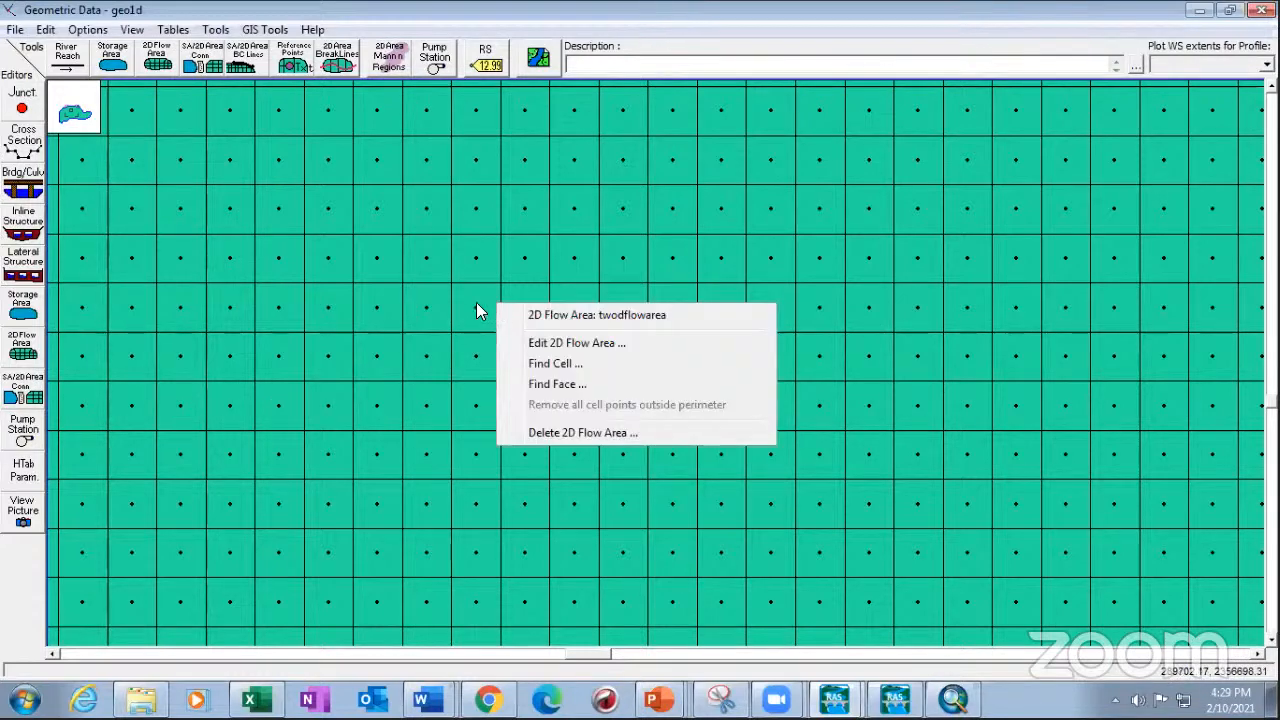
left_click(474, 305)
right_click(472, 304)
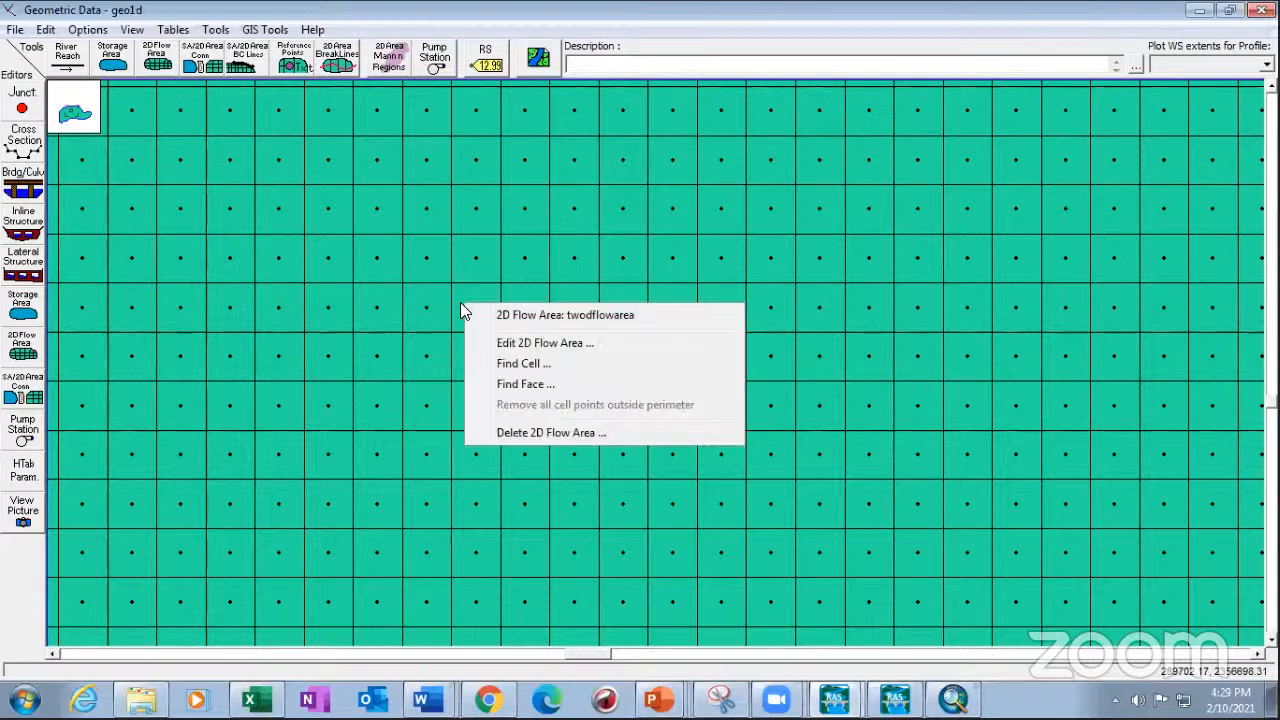
left_click(508, 256)
right_click(508, 256)
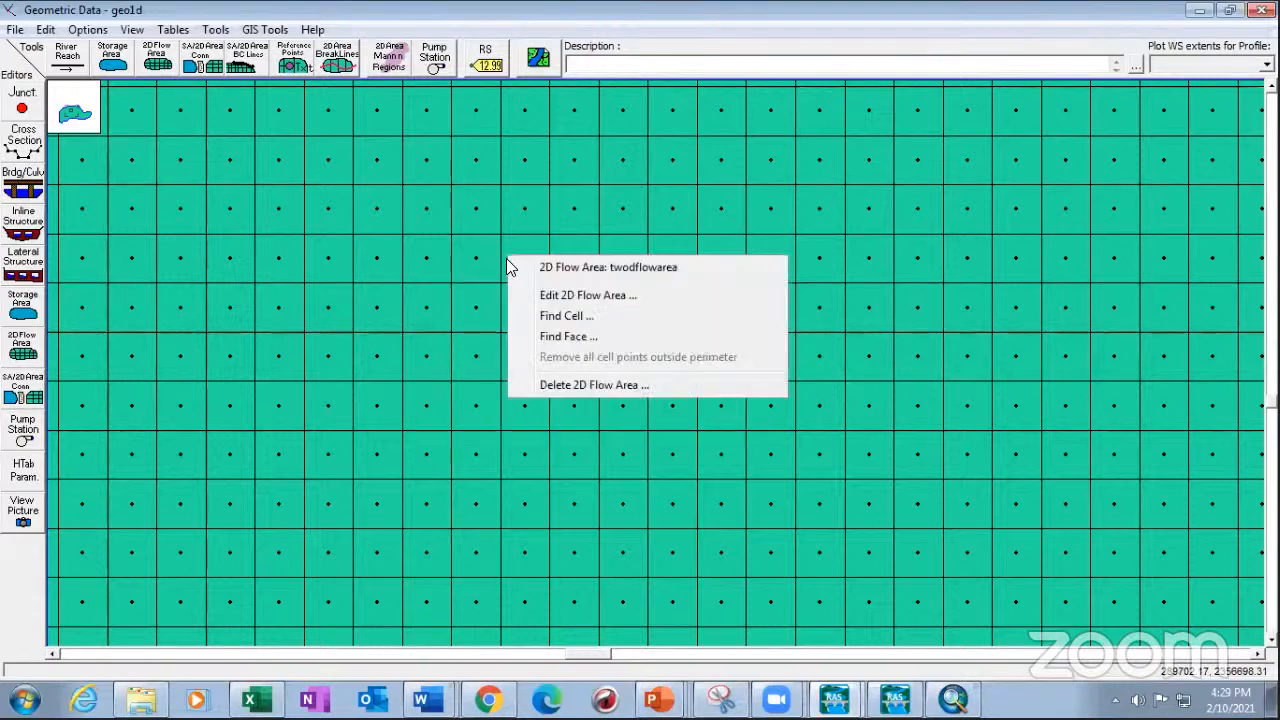
left_click(806, 394)
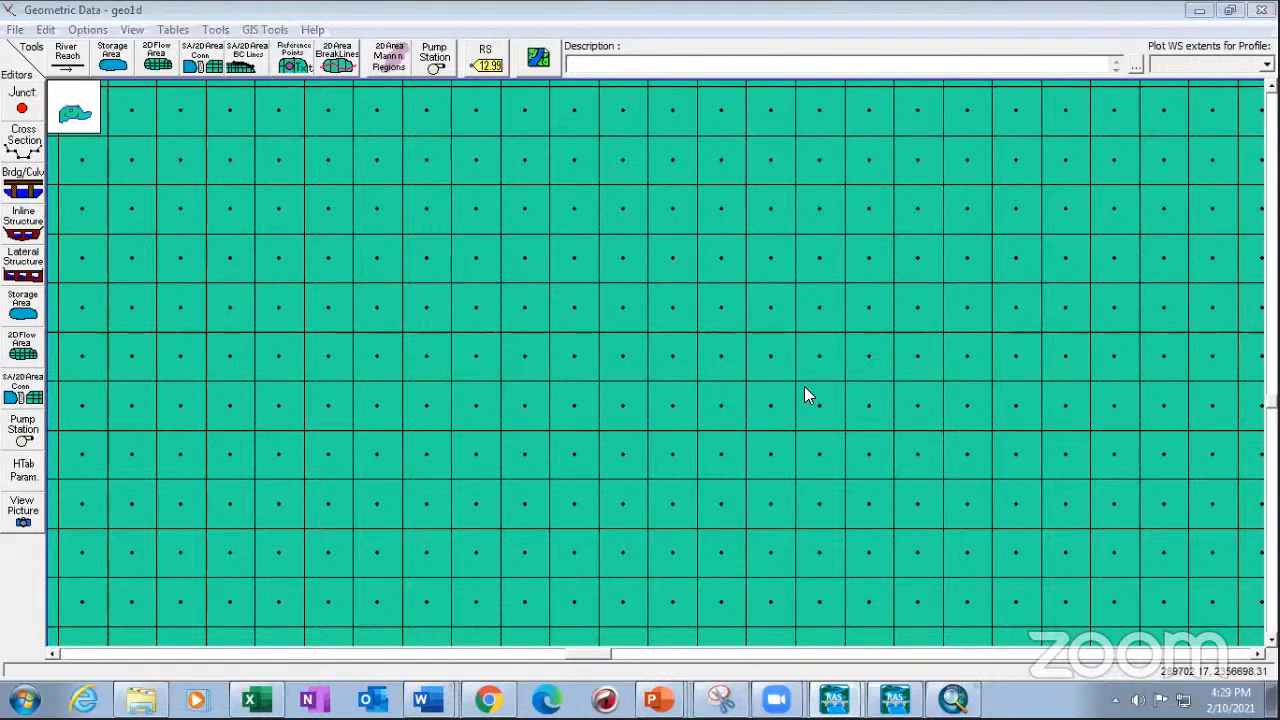
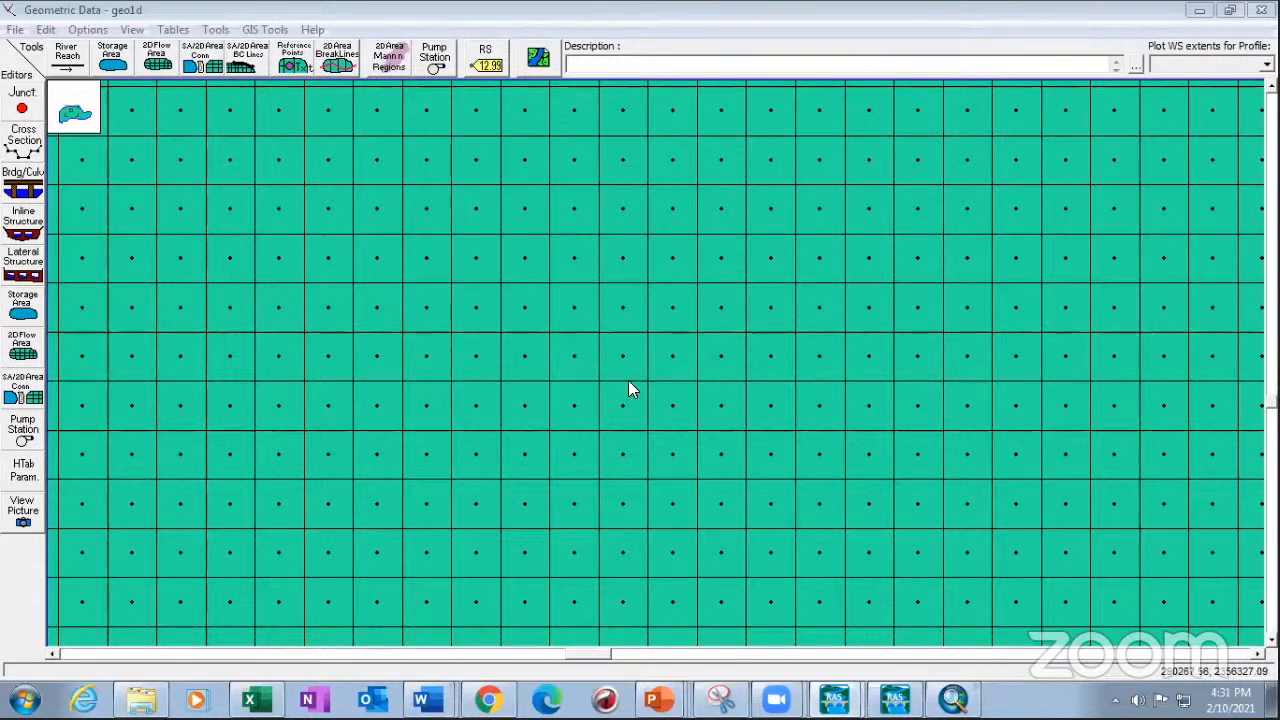
right_click(638, 362)
right_click(627, 333)
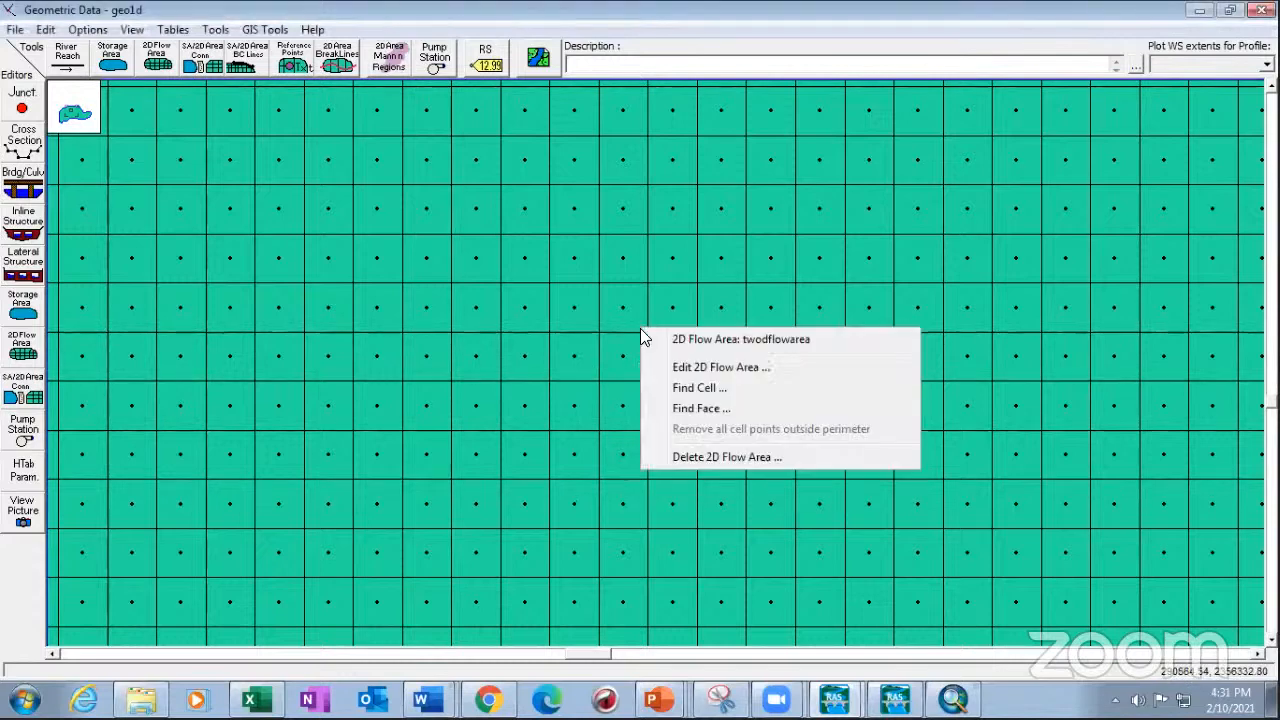
right_click(609, 329)
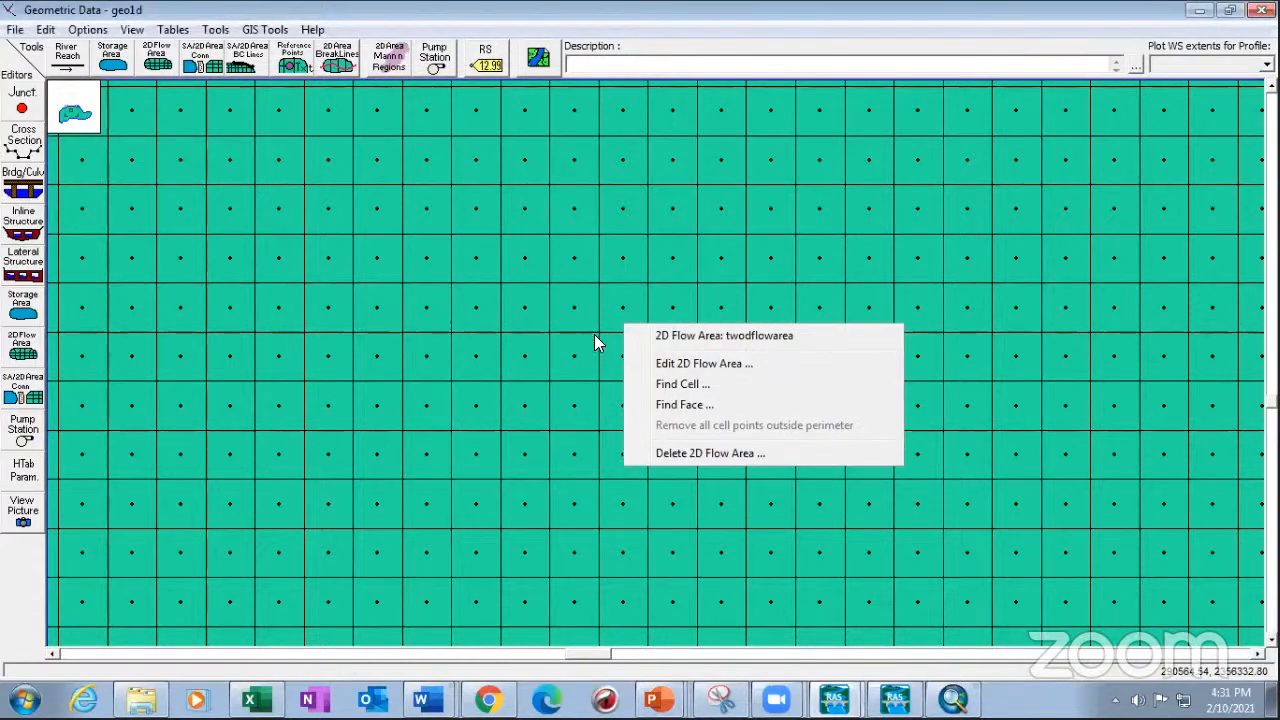
right_click(600, 337)
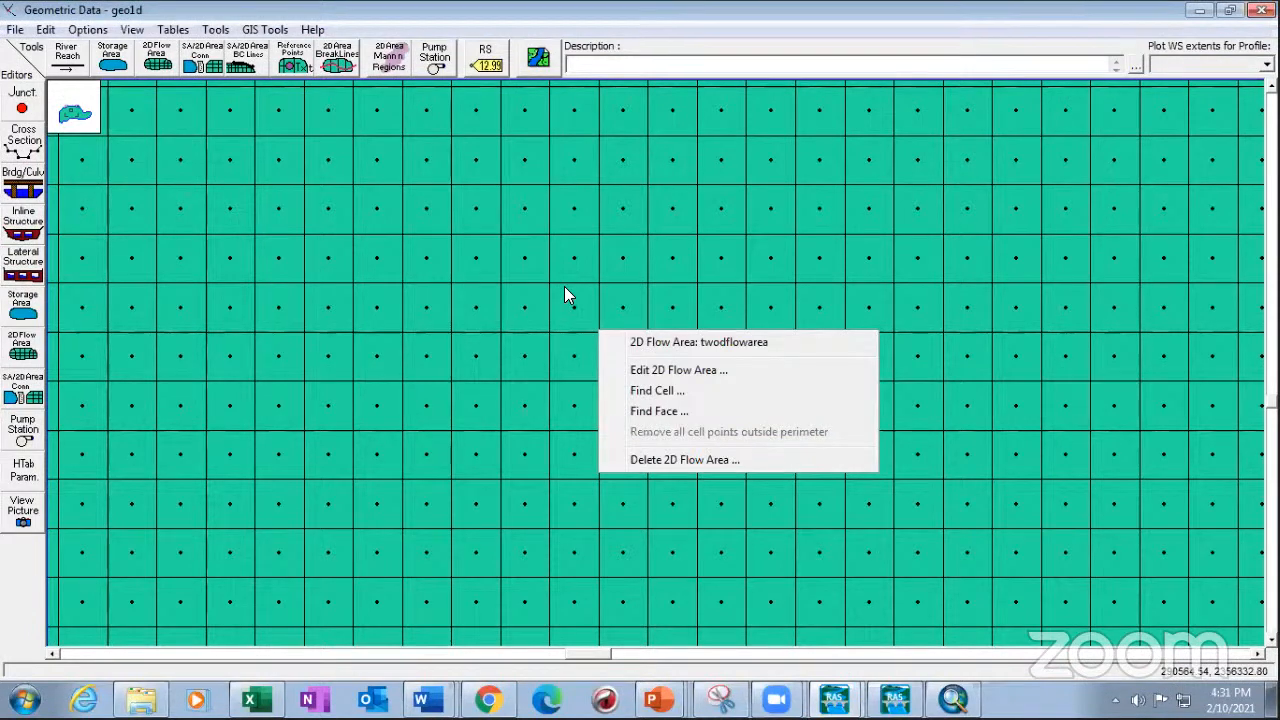
right_click(564, 288)
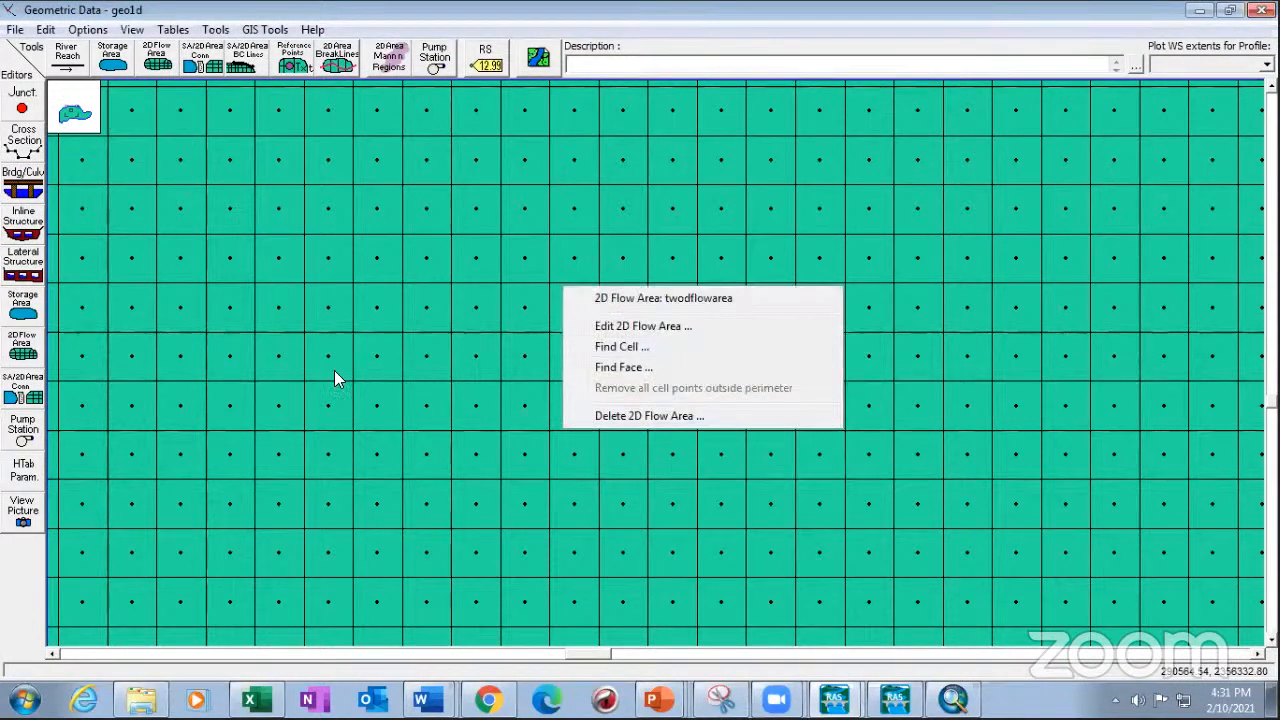
right_click(408, 322)
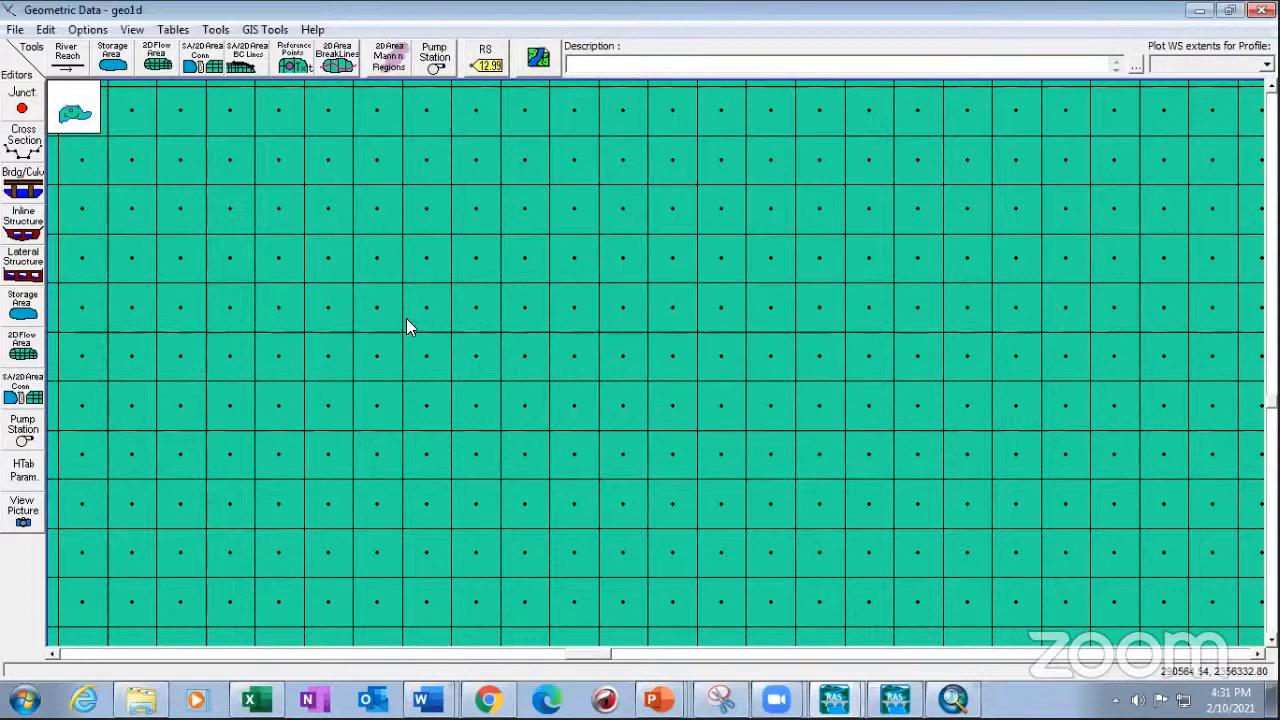
right_click(413, 288)
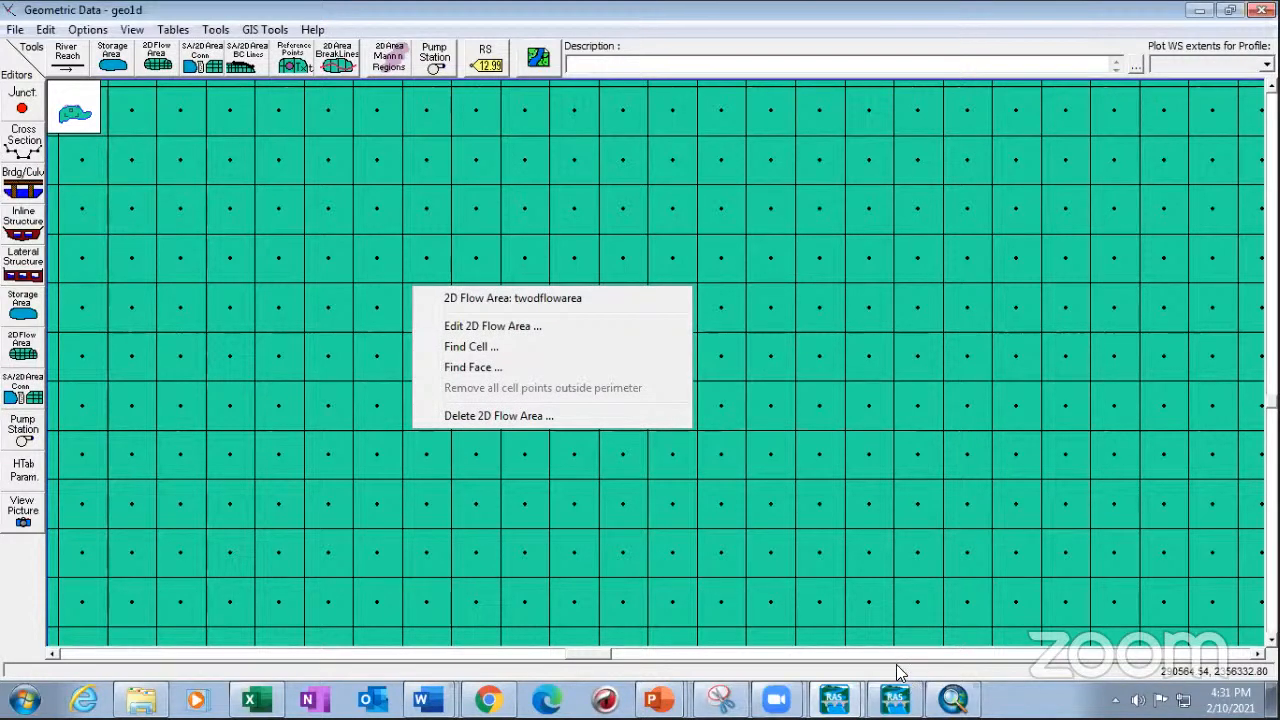
- Save the geo1d geometry data, switch to RAS Mapper and expand the geo1d layers under Geometries
left_click(15, 29)
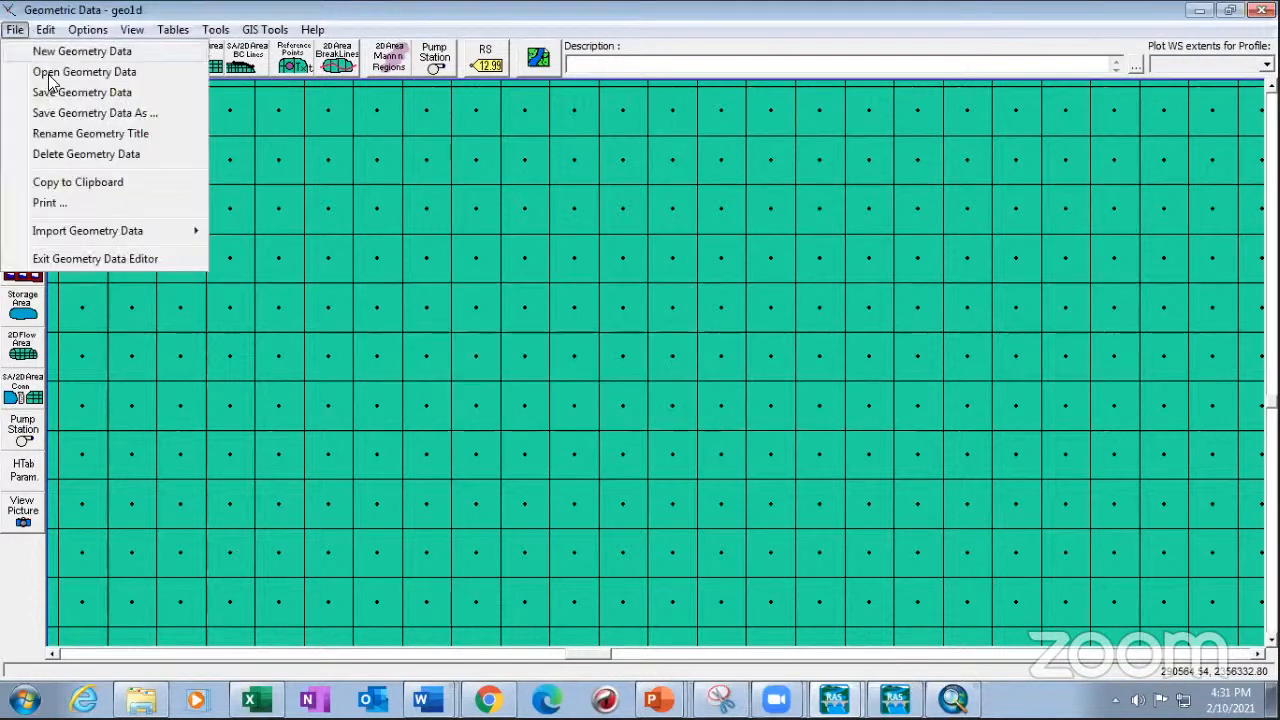
left_click(83, 97)
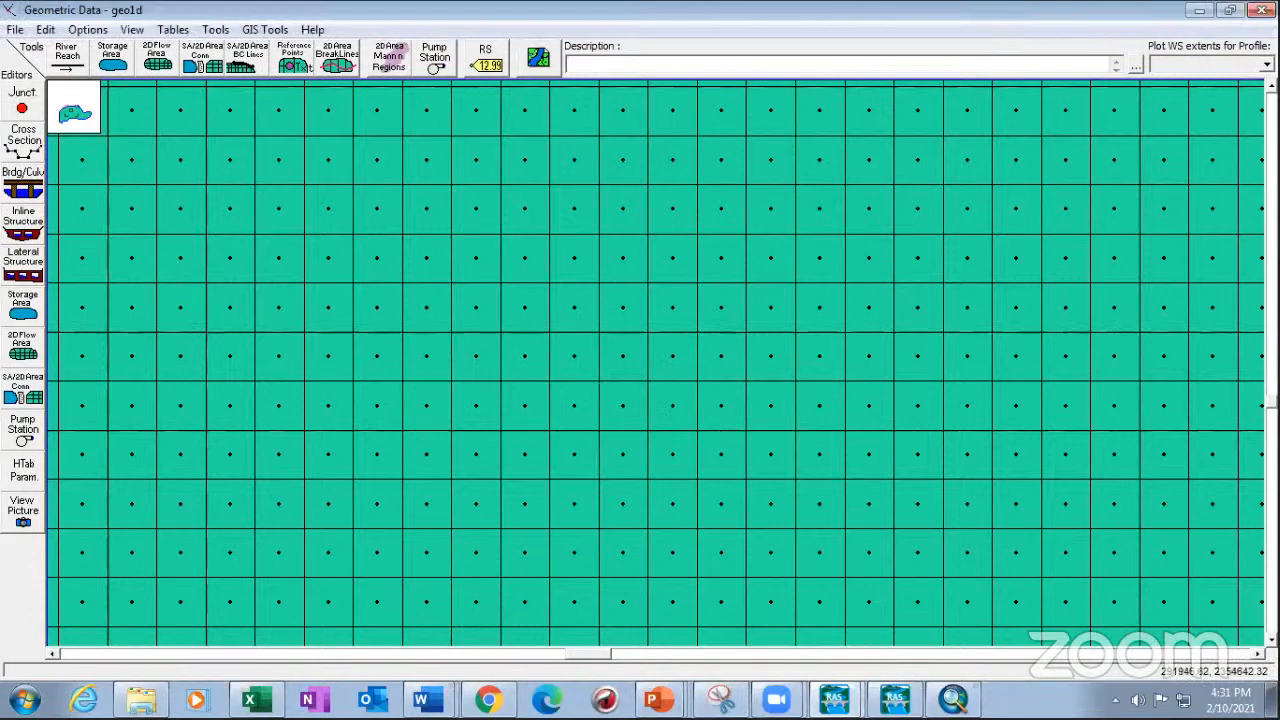
left_click(893, 699)
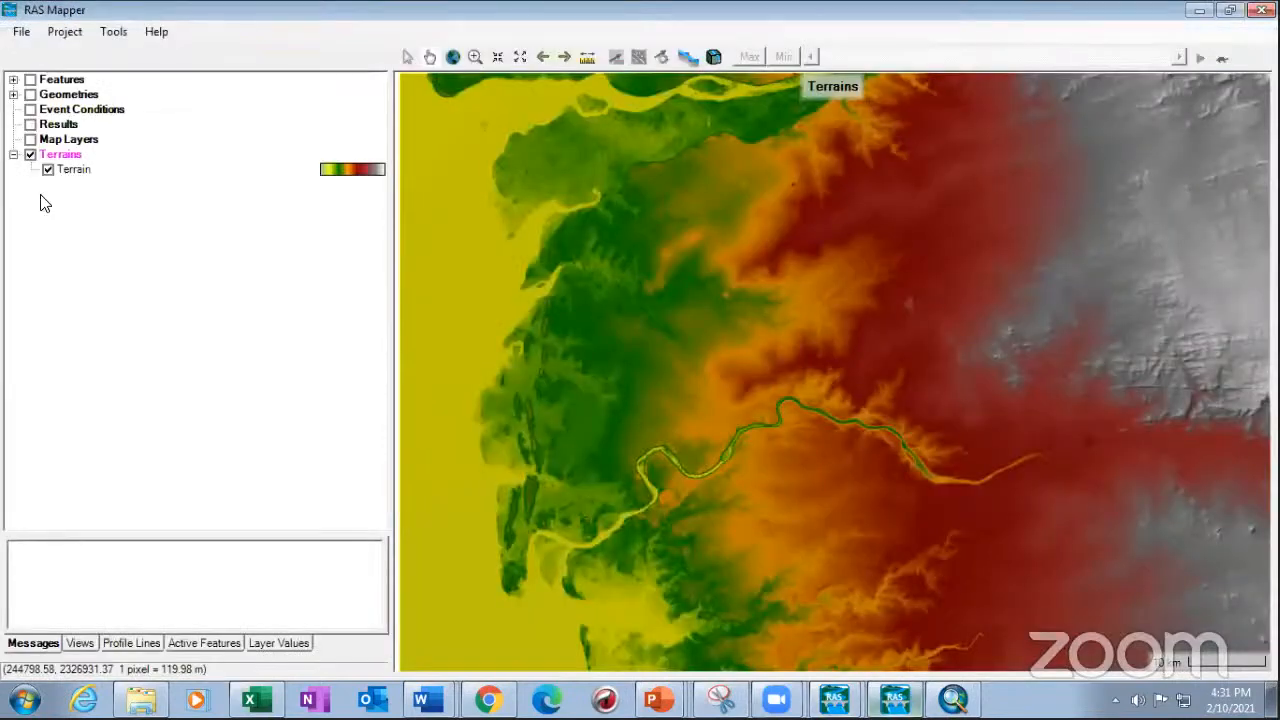
left_click(13, 94)
left_click(31, 110)
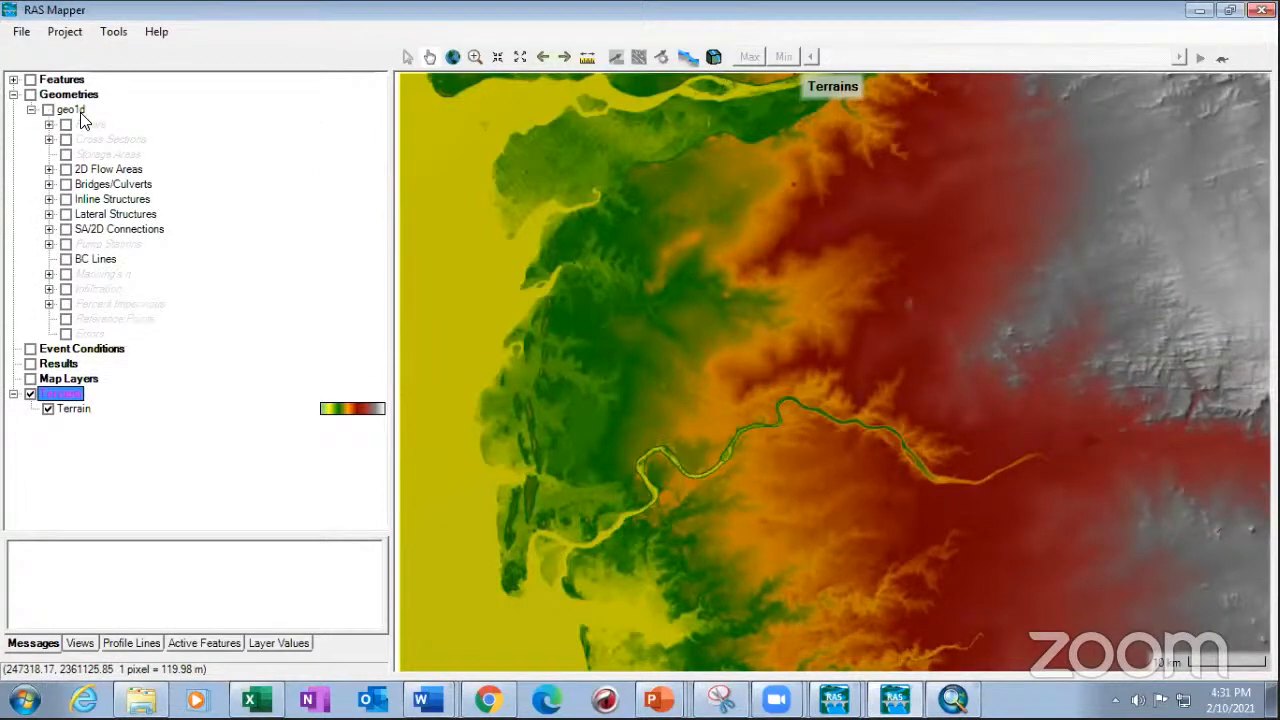
- Display the geo1d 2D Flow Areas layer on the terrain together with its perimeters and computation points
left_click(65, 170)
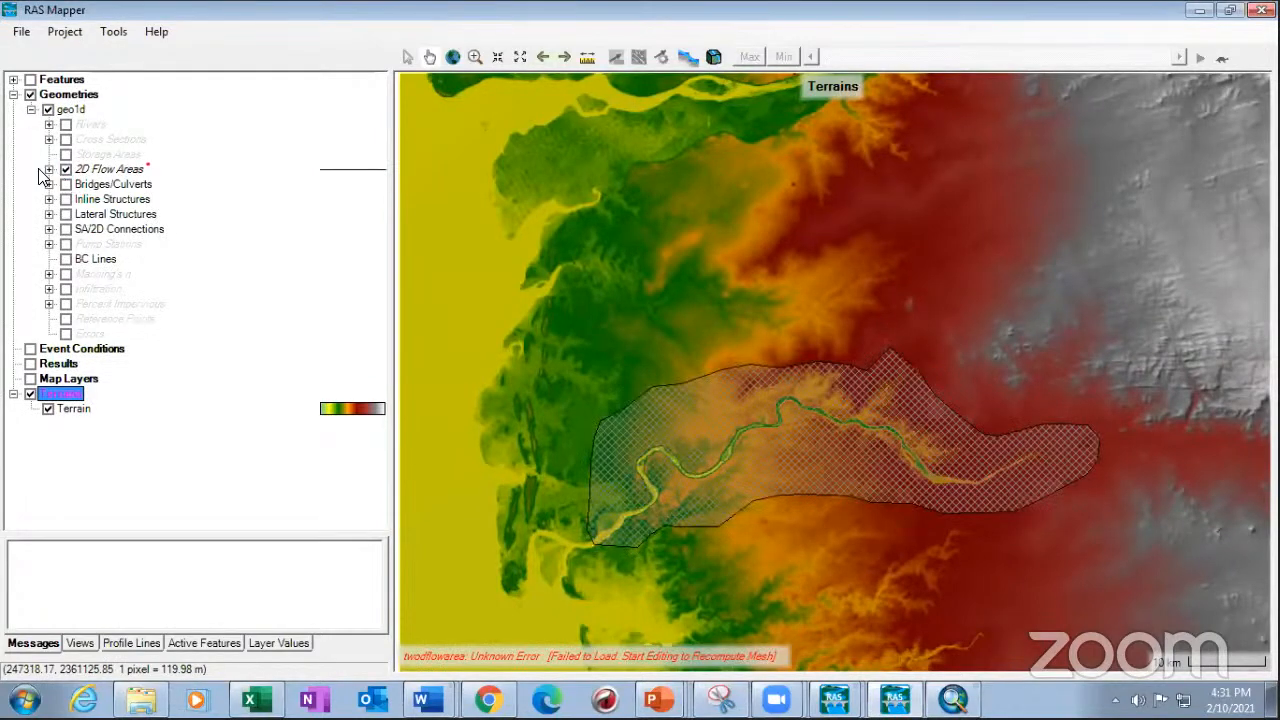
left_click(49, 169)
left_click(103, 172)
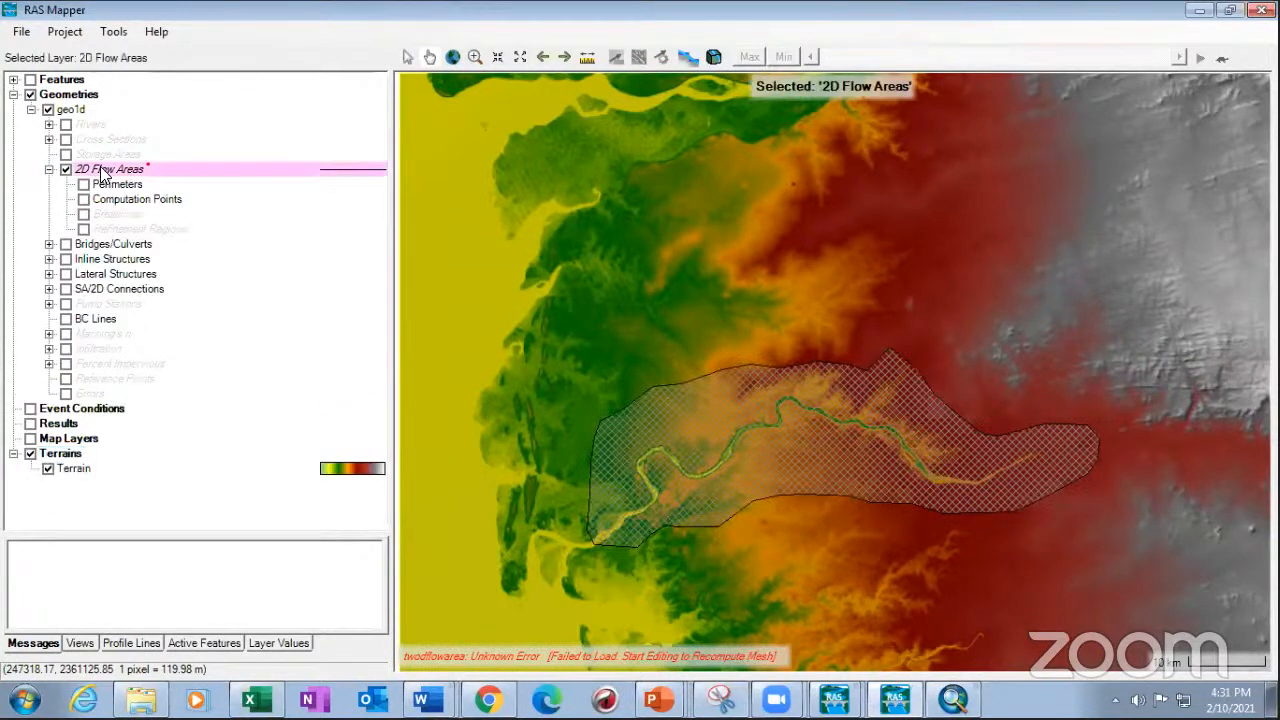
right_click(100, 173)
left_click(84, 185)
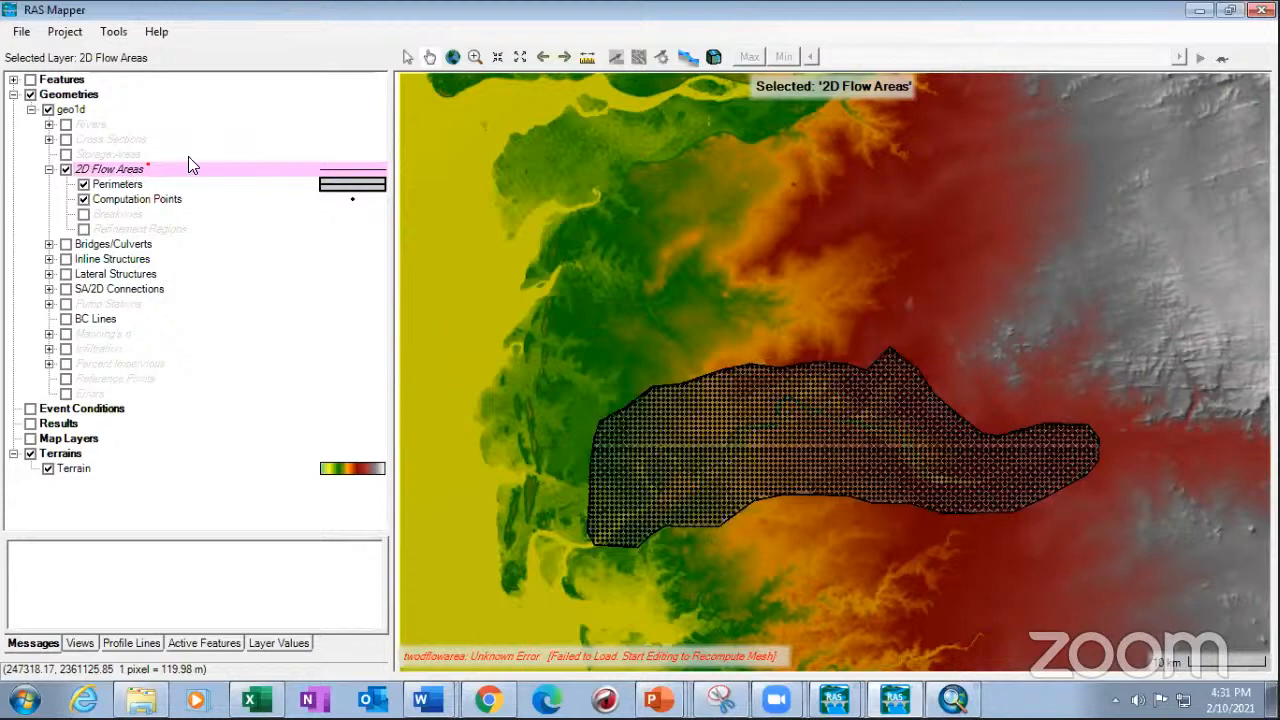
- Try to compute the hydraulic tables for the geo1d 2D Flow Areas before recomputing the mesh
right_click(144, 167)
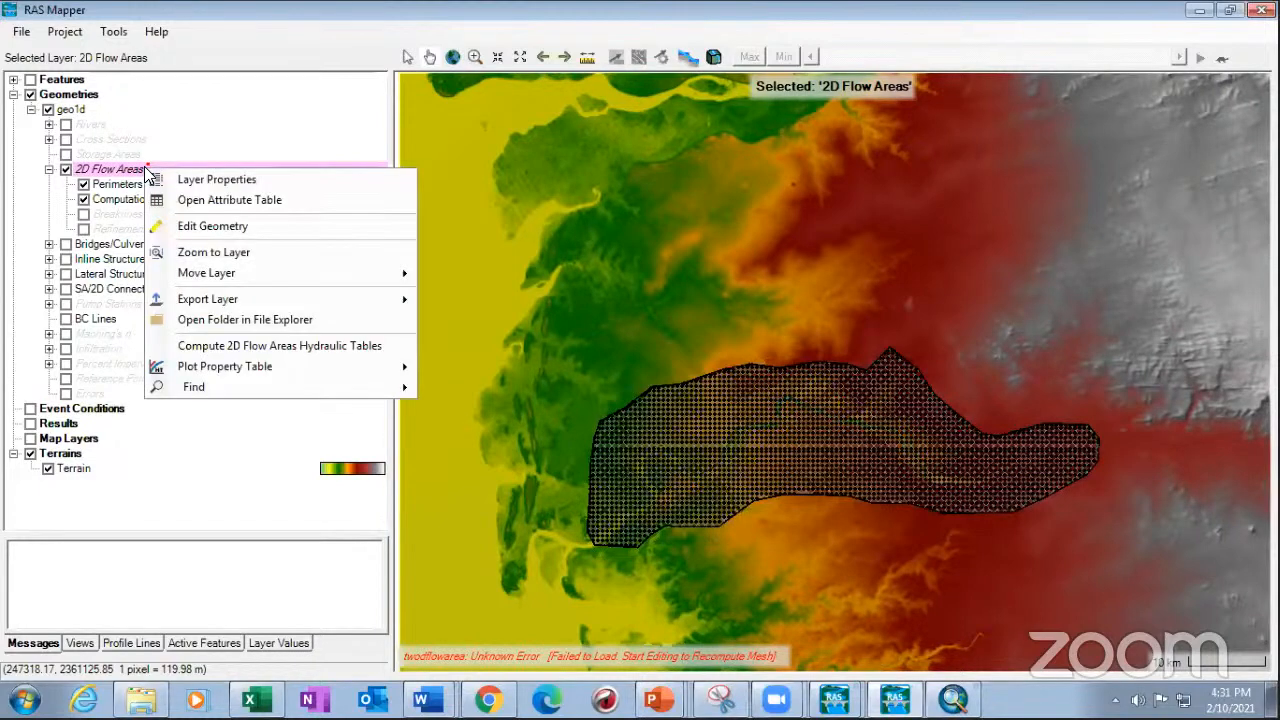
left_click(250, 348)
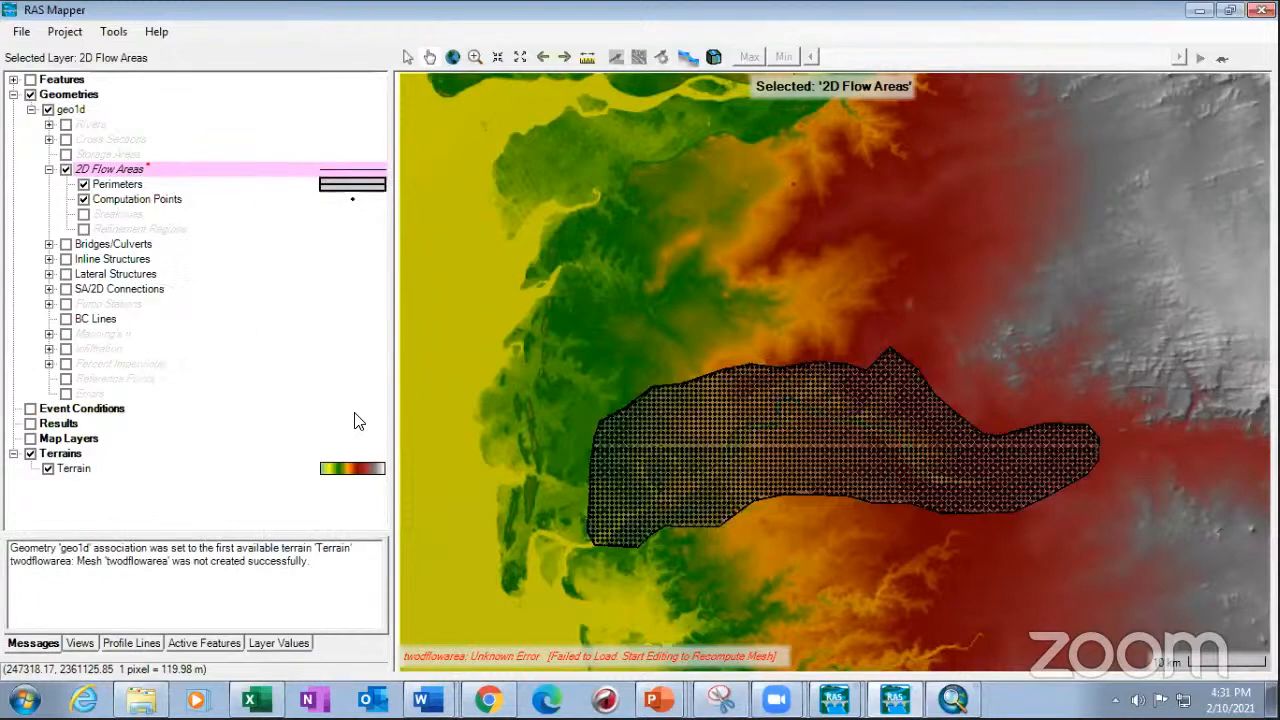
left_click(677, 409)
- Edit the 2D Flow Areas geometry, recompute the out-of-date twodflowarea mesh, and stop editing with the geo1d edits saved
left_click(137, 177)
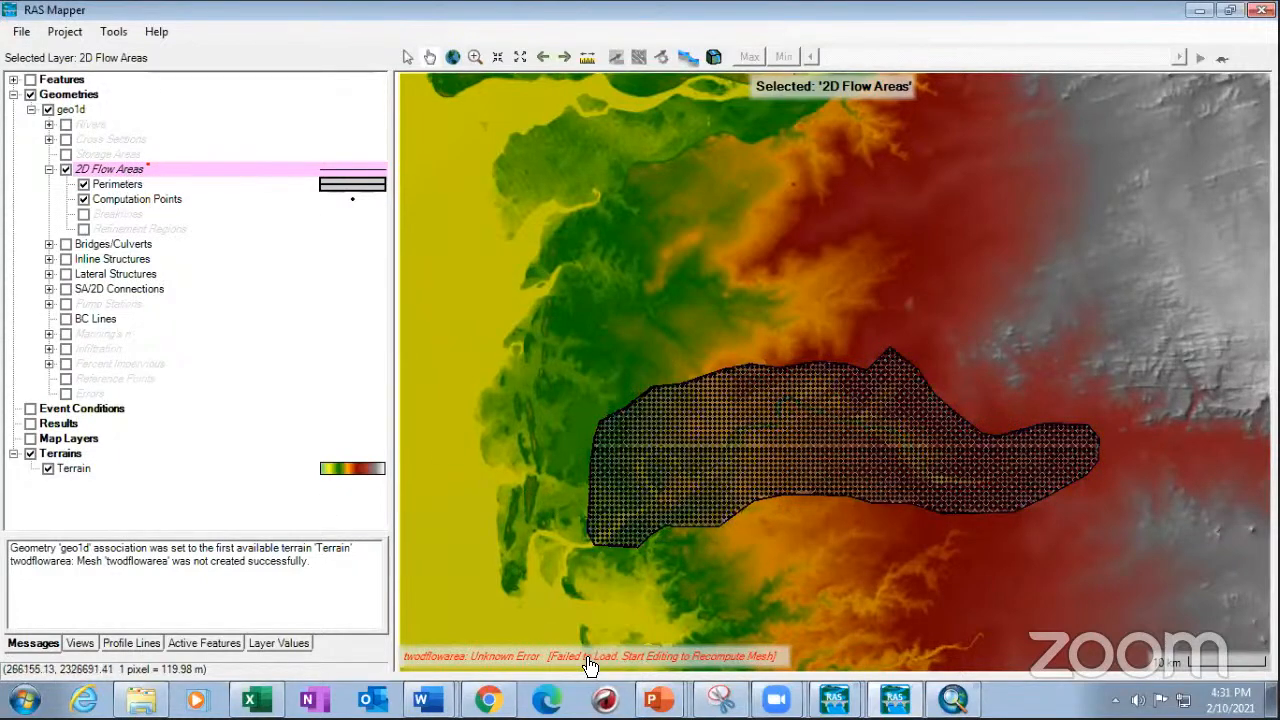
right_click(138, 172)
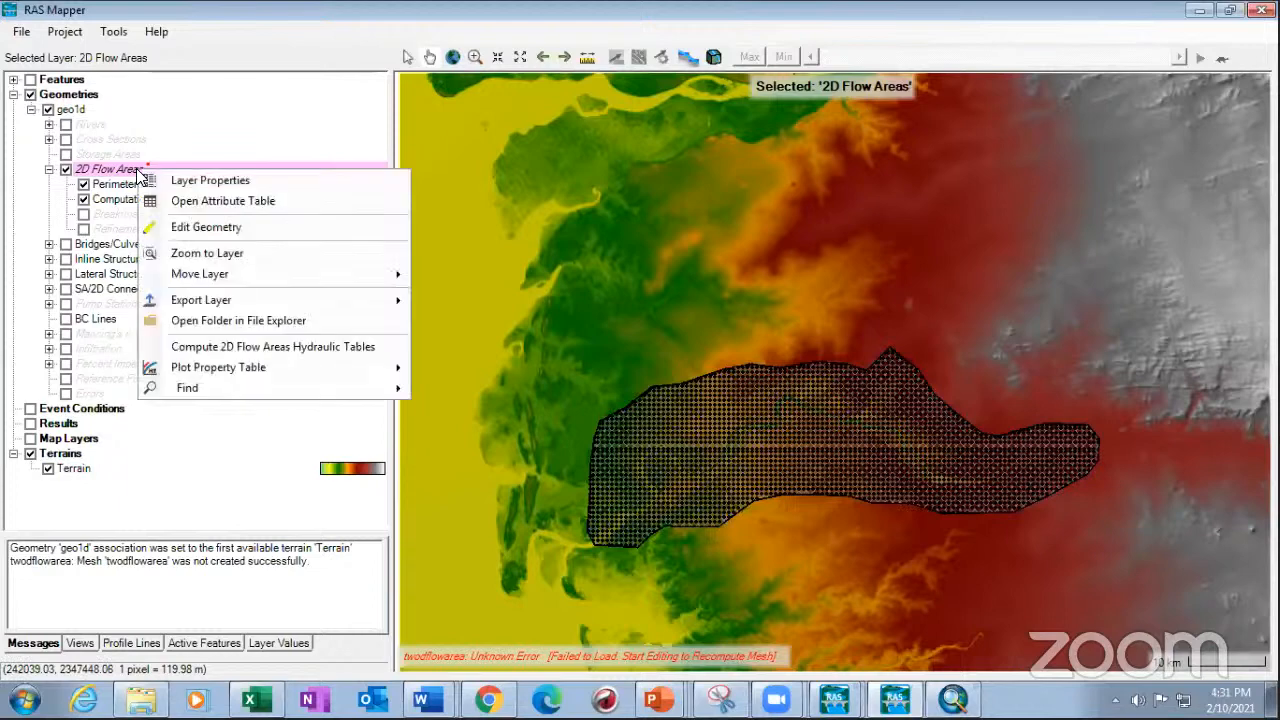
left_click(185, 229)
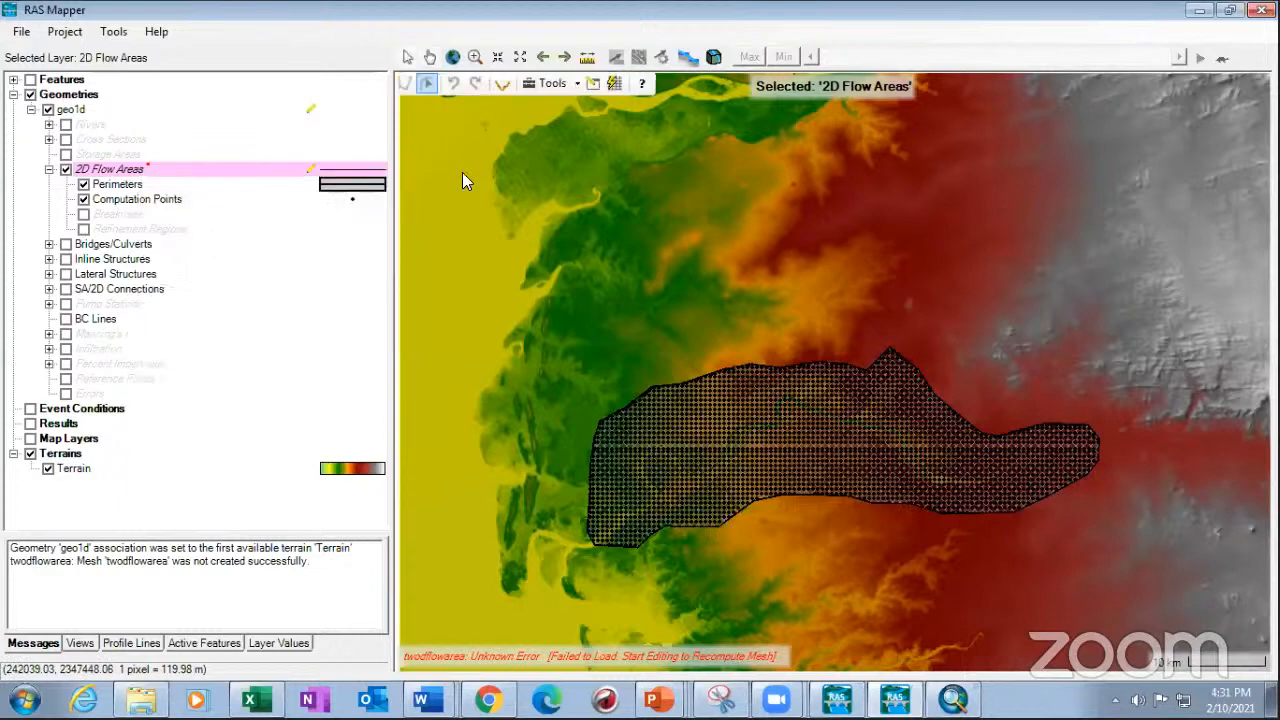
left_click(615, 83)
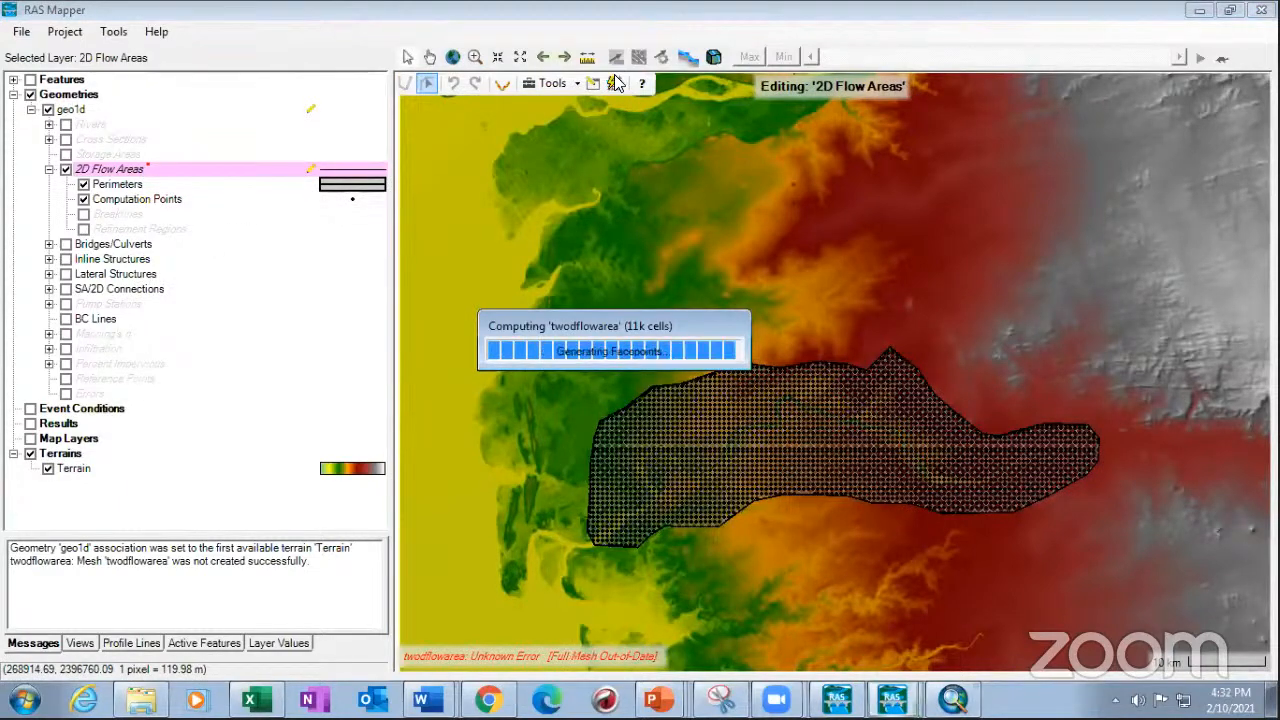
right_click(115, 175)
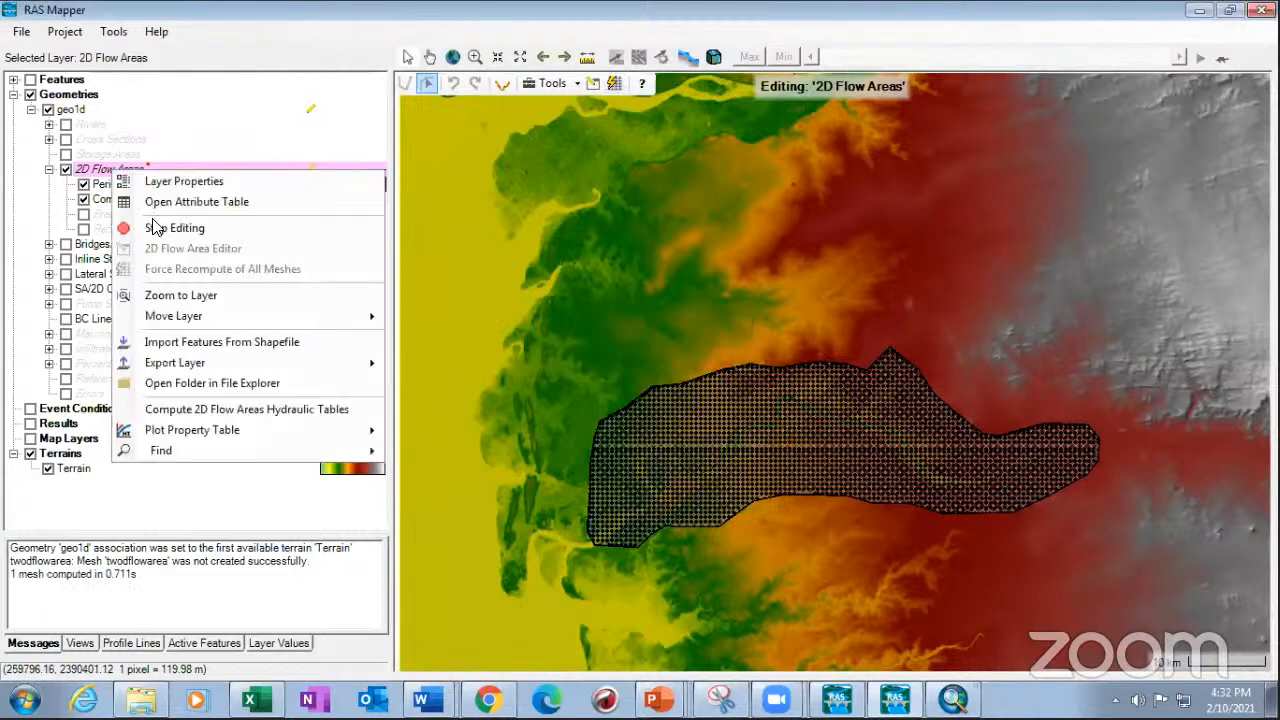
left_click(150, 229)
left_click(556, 417)
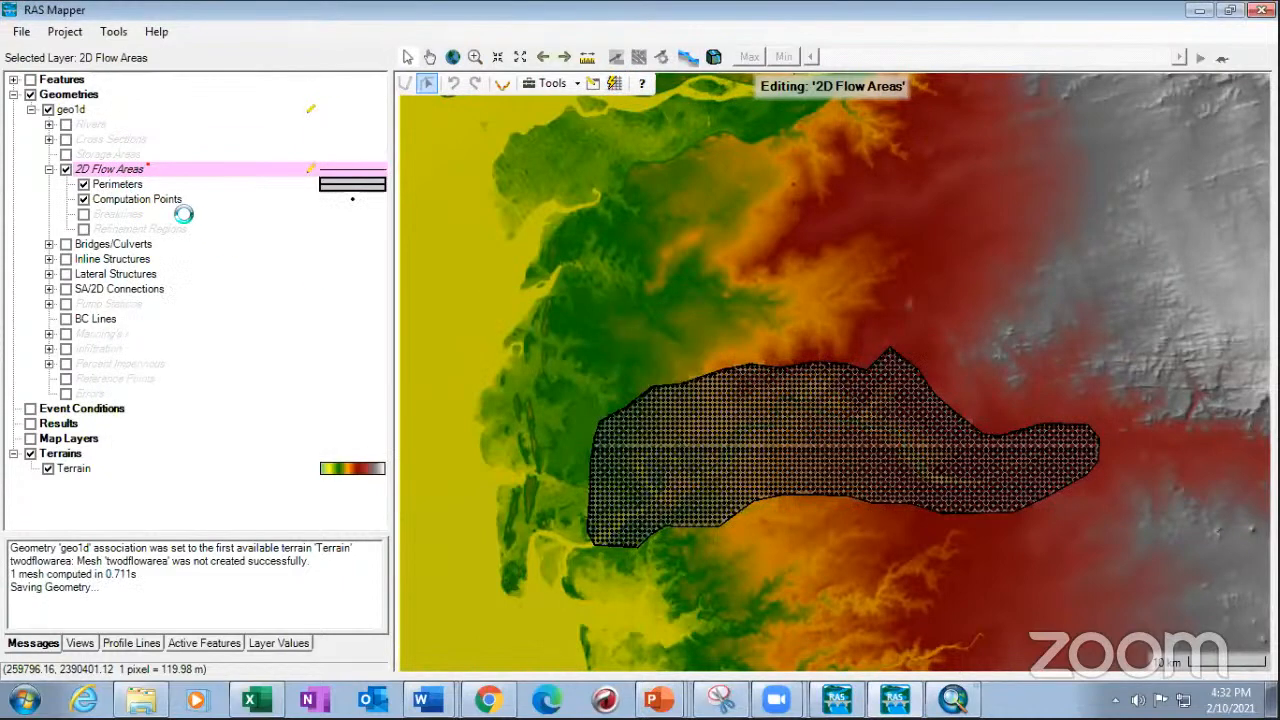
- Compute the 2D Flow Areas hydraulic tables for the recomputed twodflowarea mesh
right_click(138, 178)
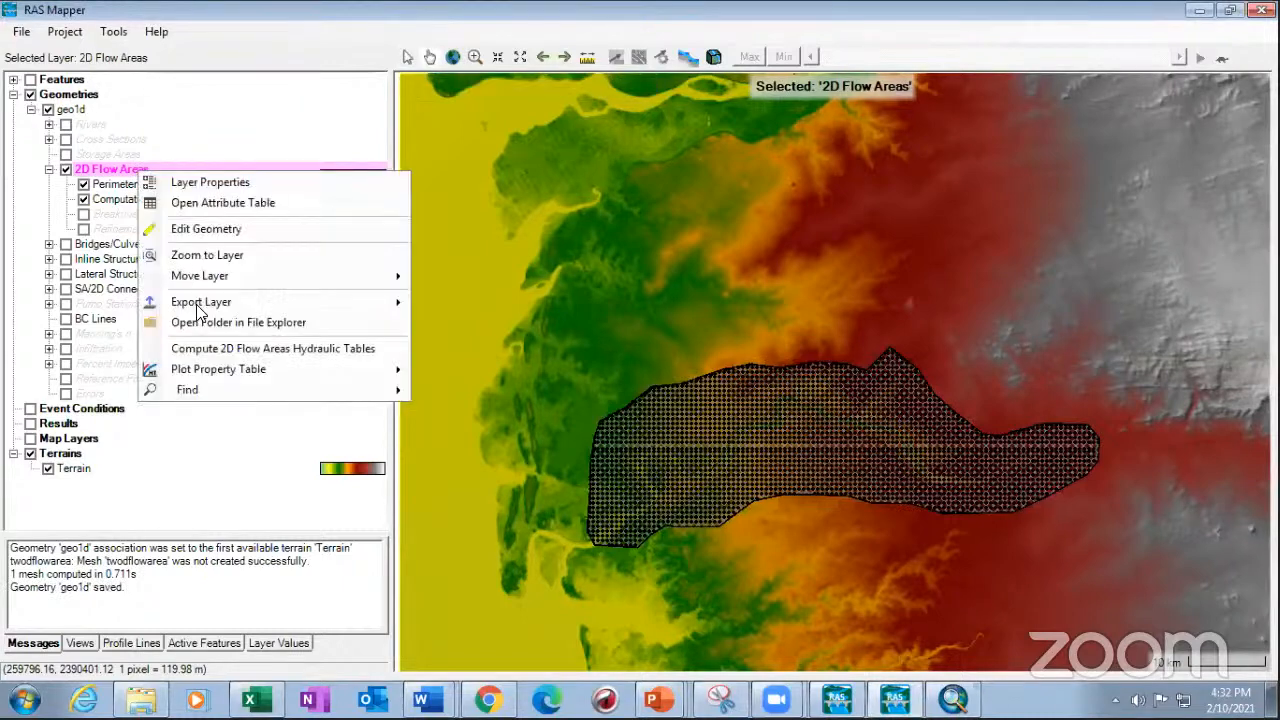
left_click(217, 348)
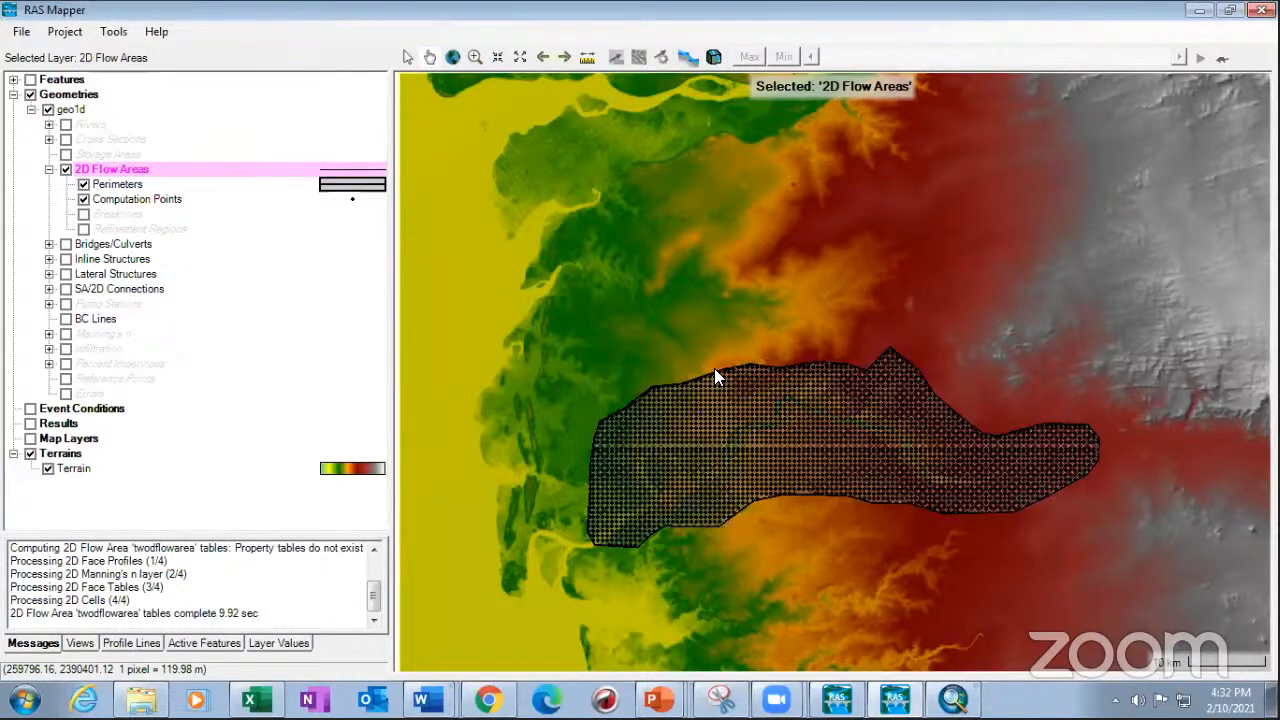
left_click(629, 429)
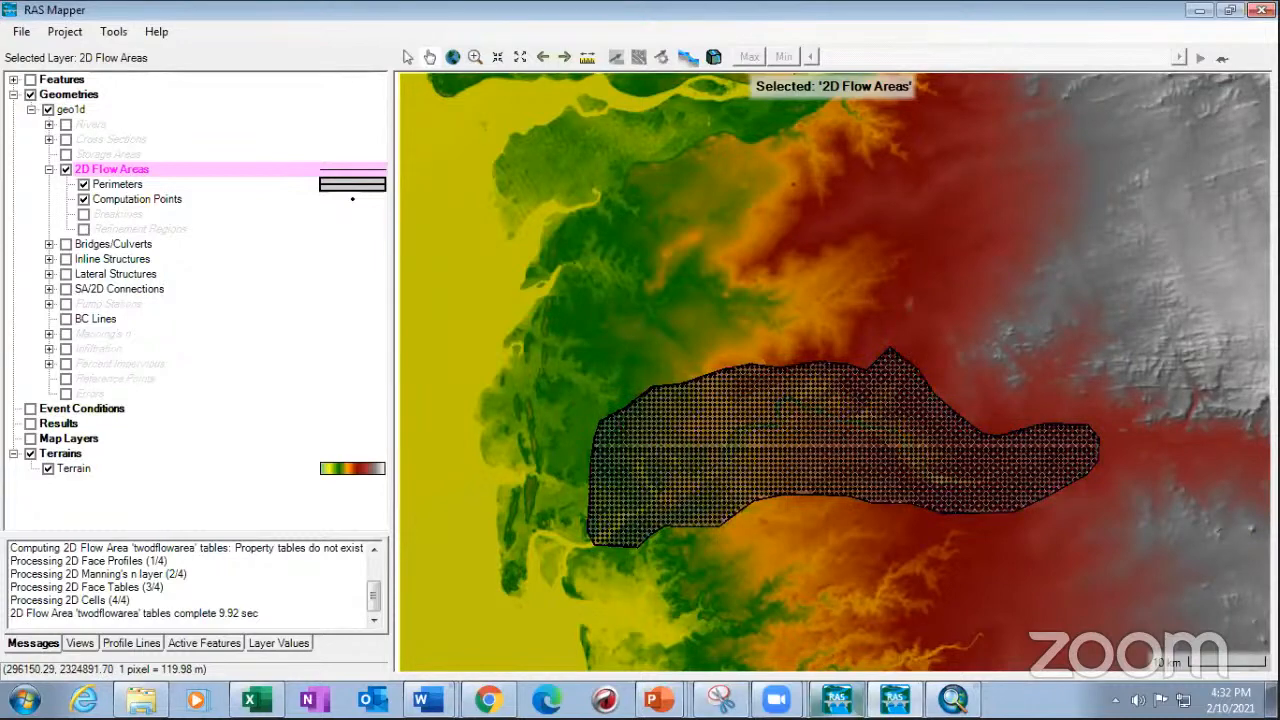
key("alt+Tab")
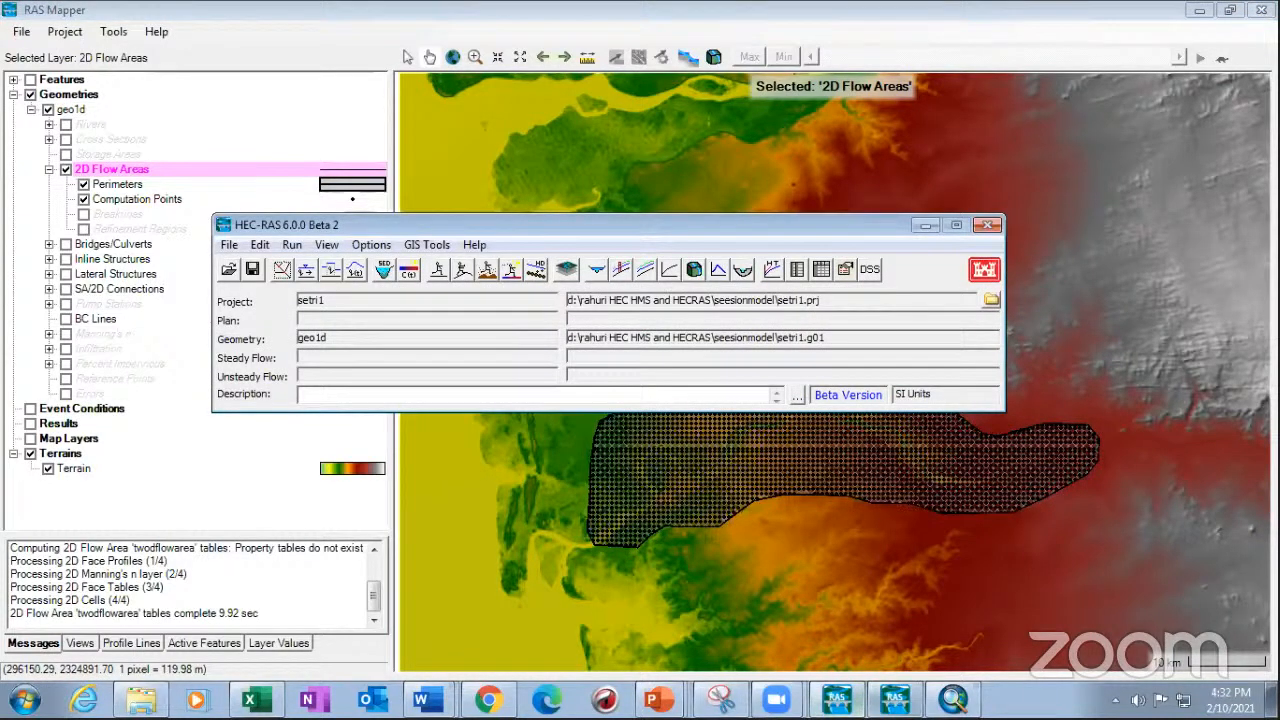
key("alt+Tab")
key("alt+Tab")
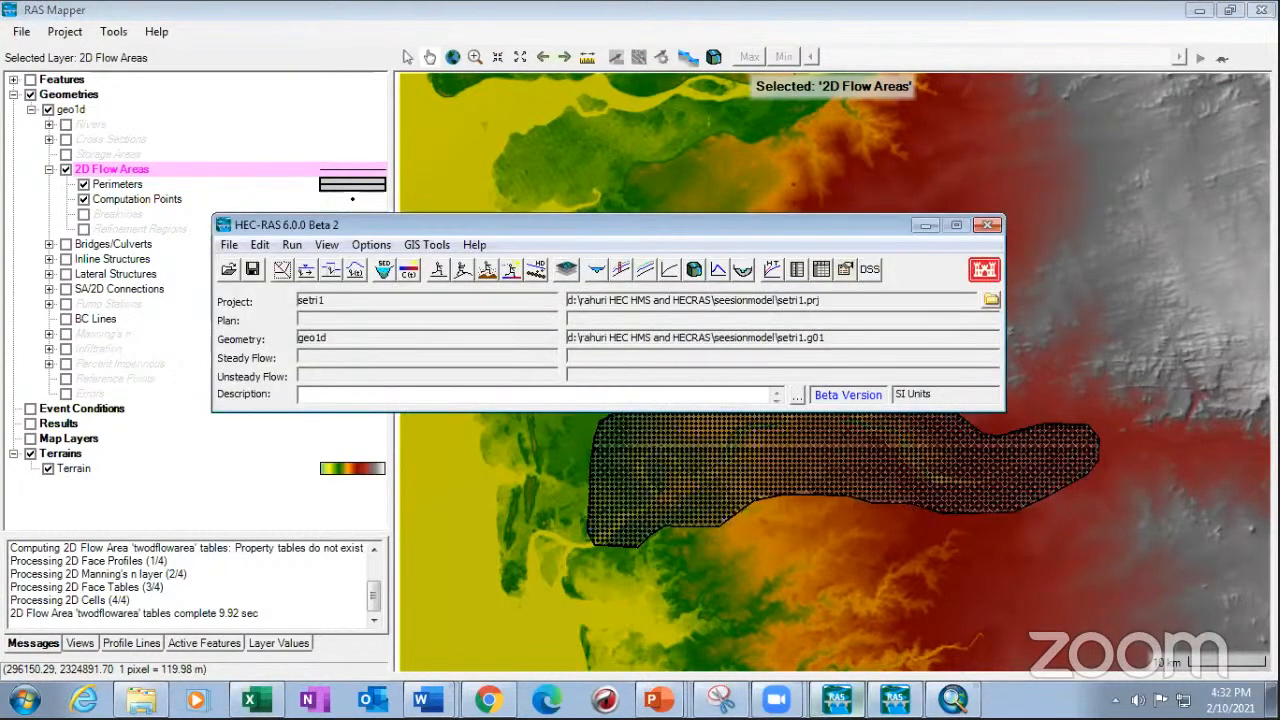
key("alt+Tab")
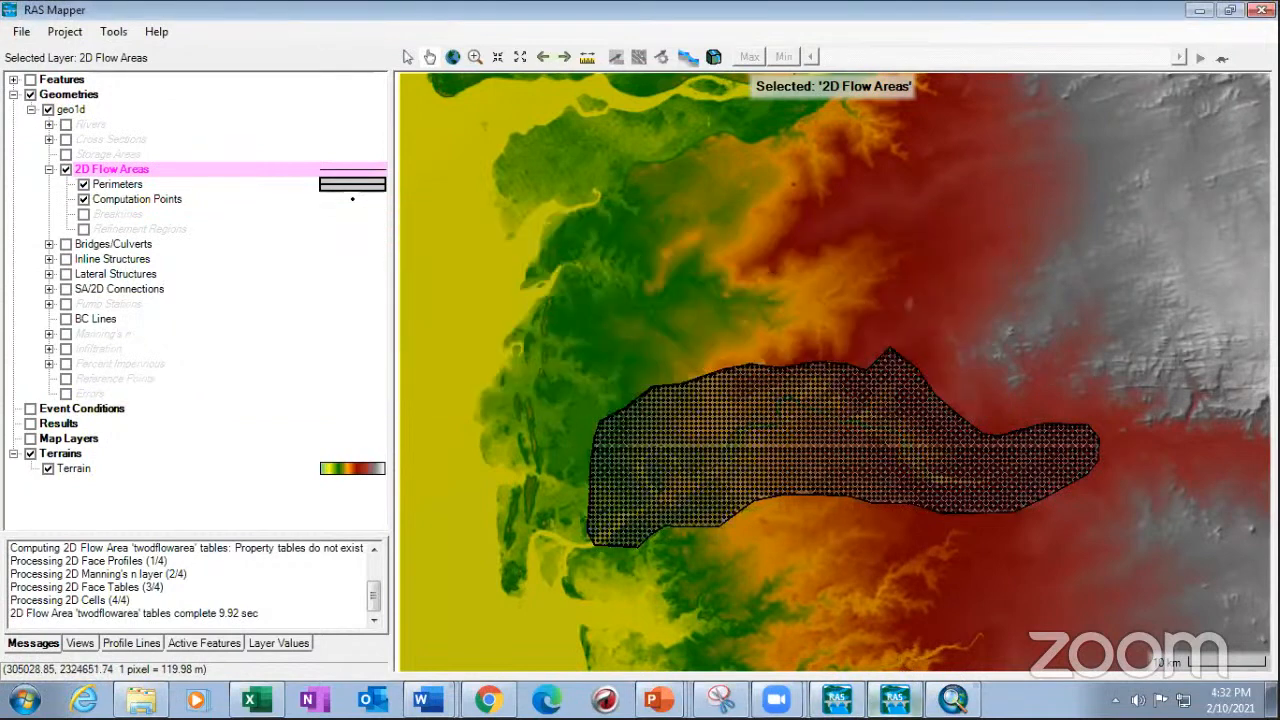
key("alt+Tab")
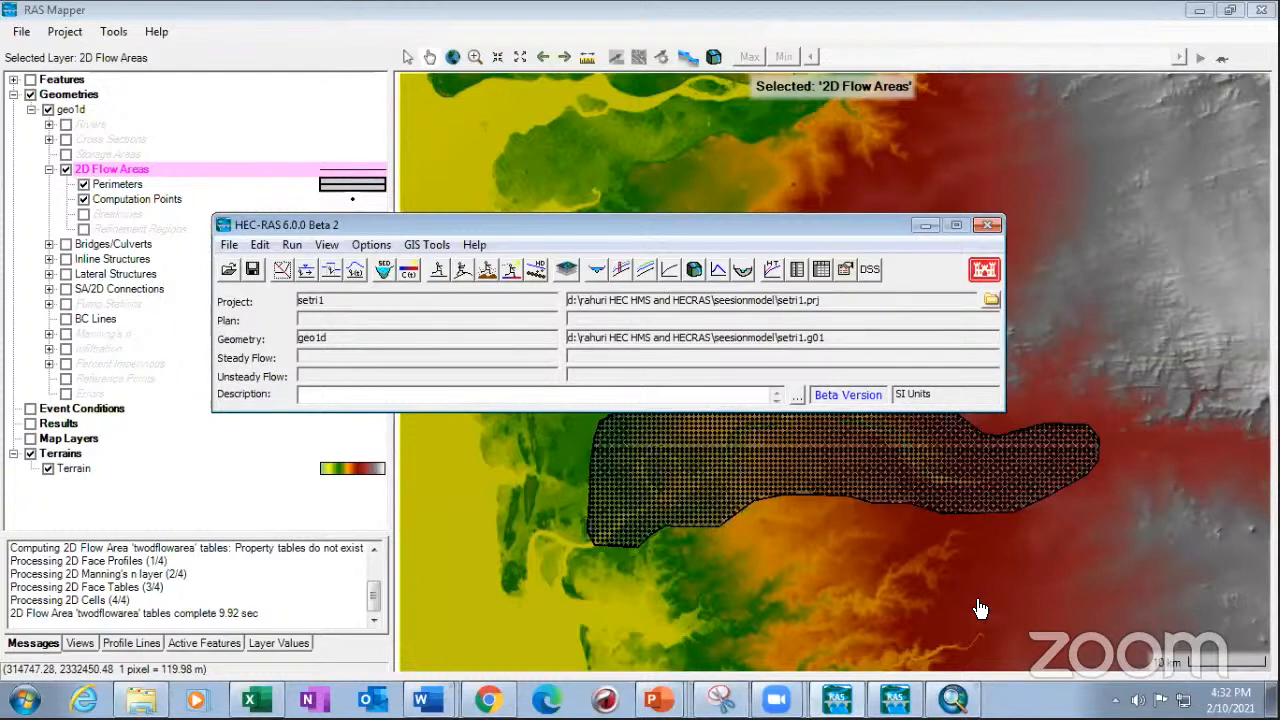
left_click(709, 558)
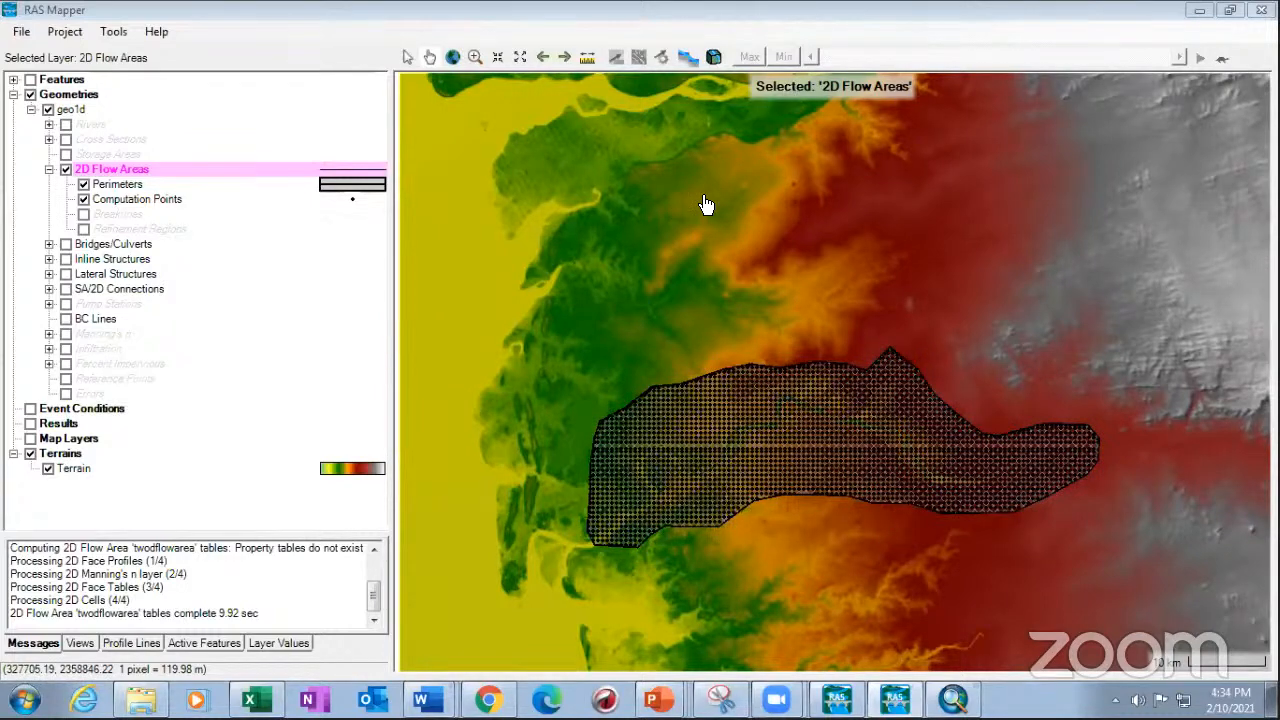
right_click(148, 174)
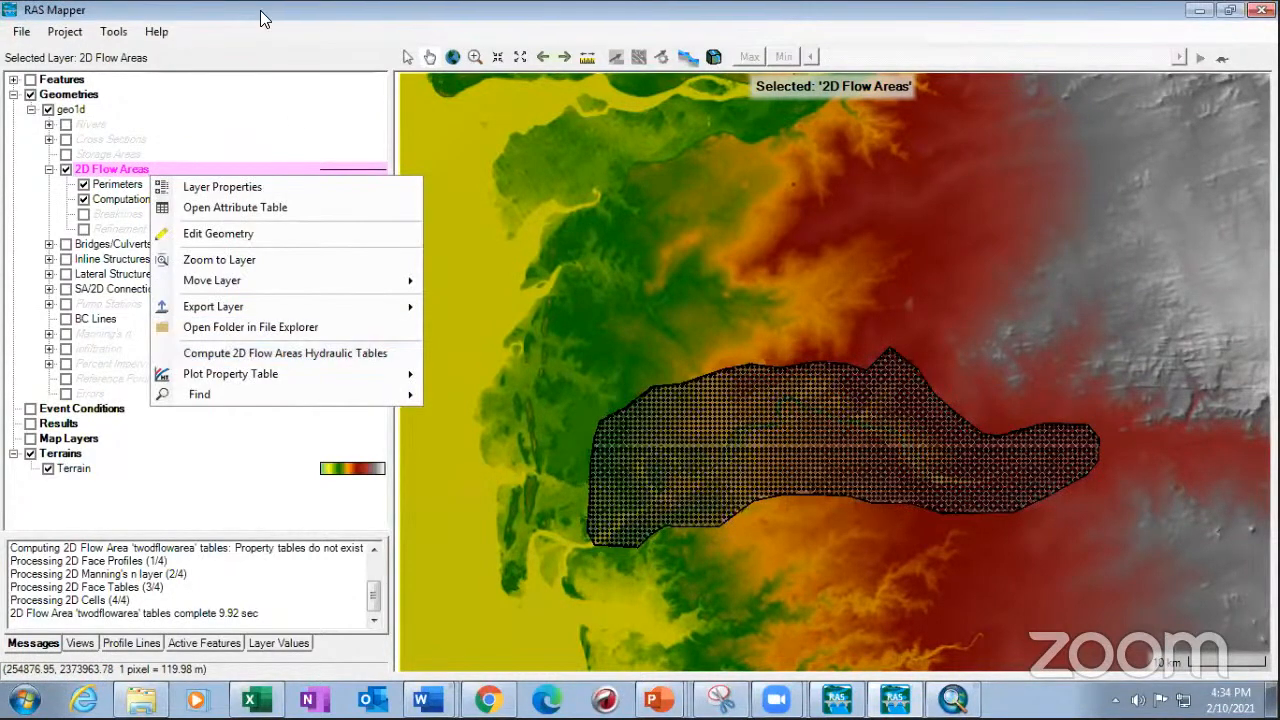
left_click(763, 466)
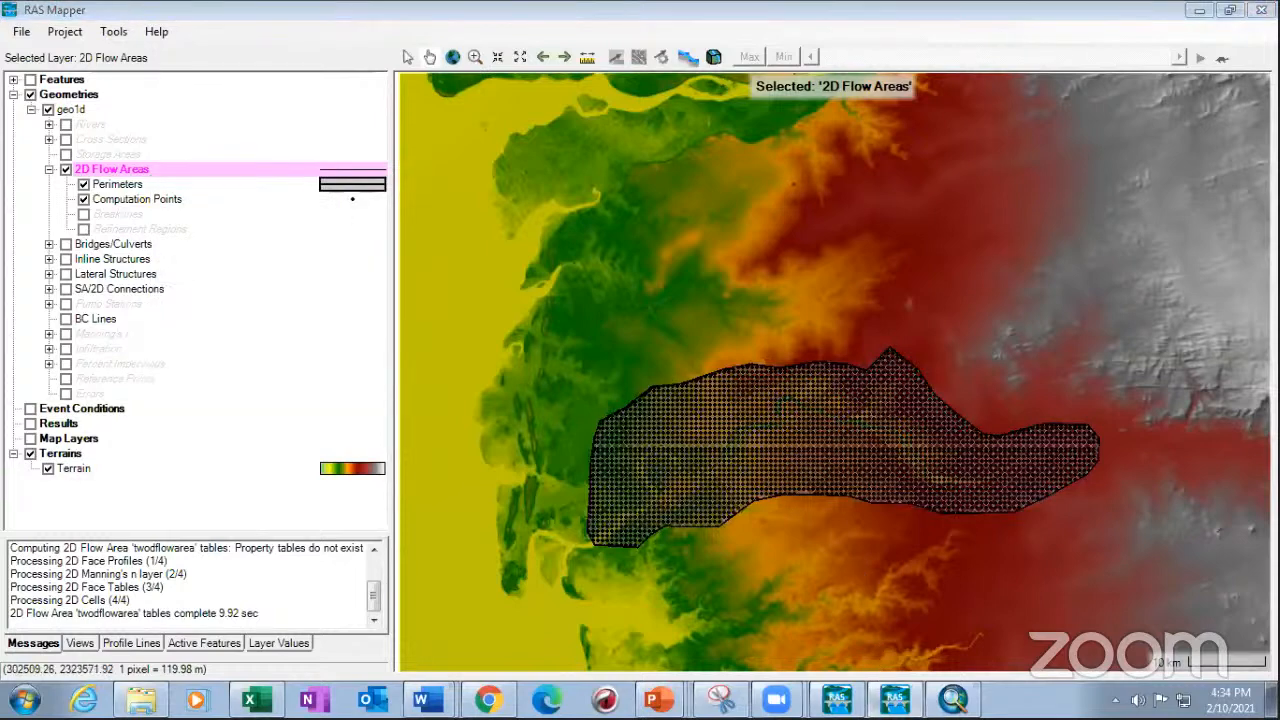
- Switch to the Geometric Data editor, view the full extent of twodflowarea with its boundary condition lines, and return to RAS Mapper
left_click(845, 683)
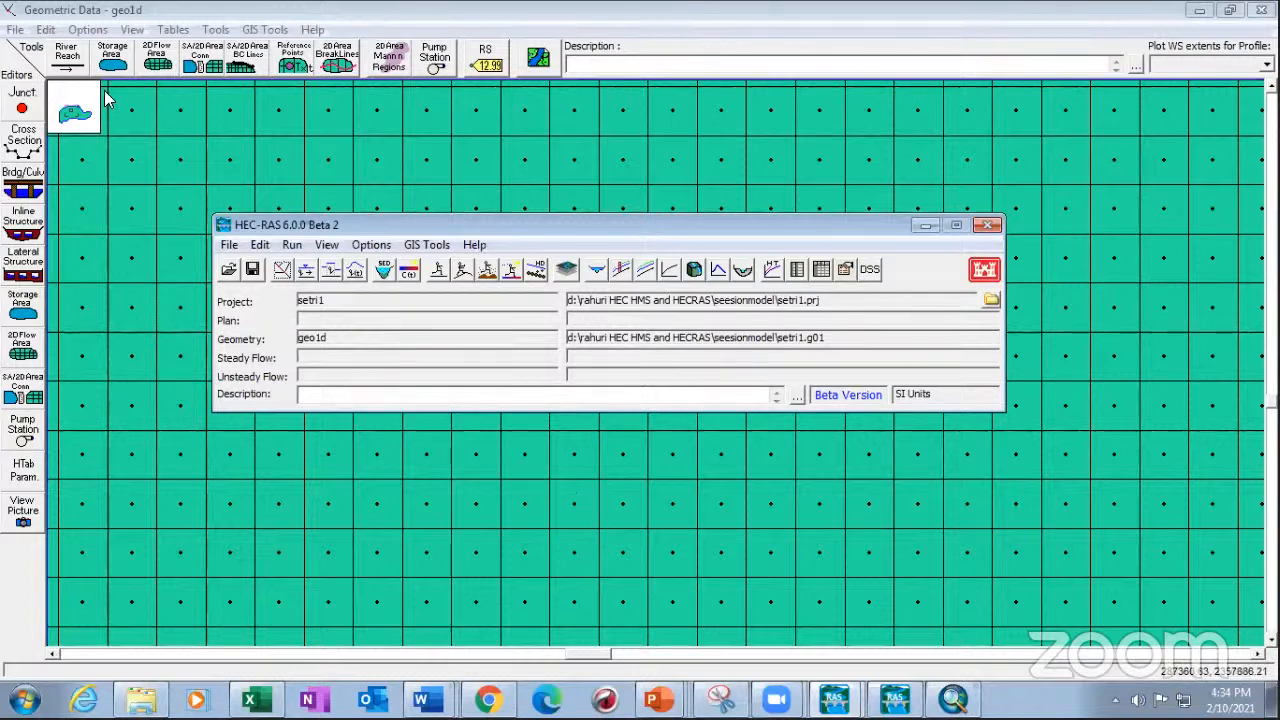
left_click(131, 29)
left_click(472, 386)
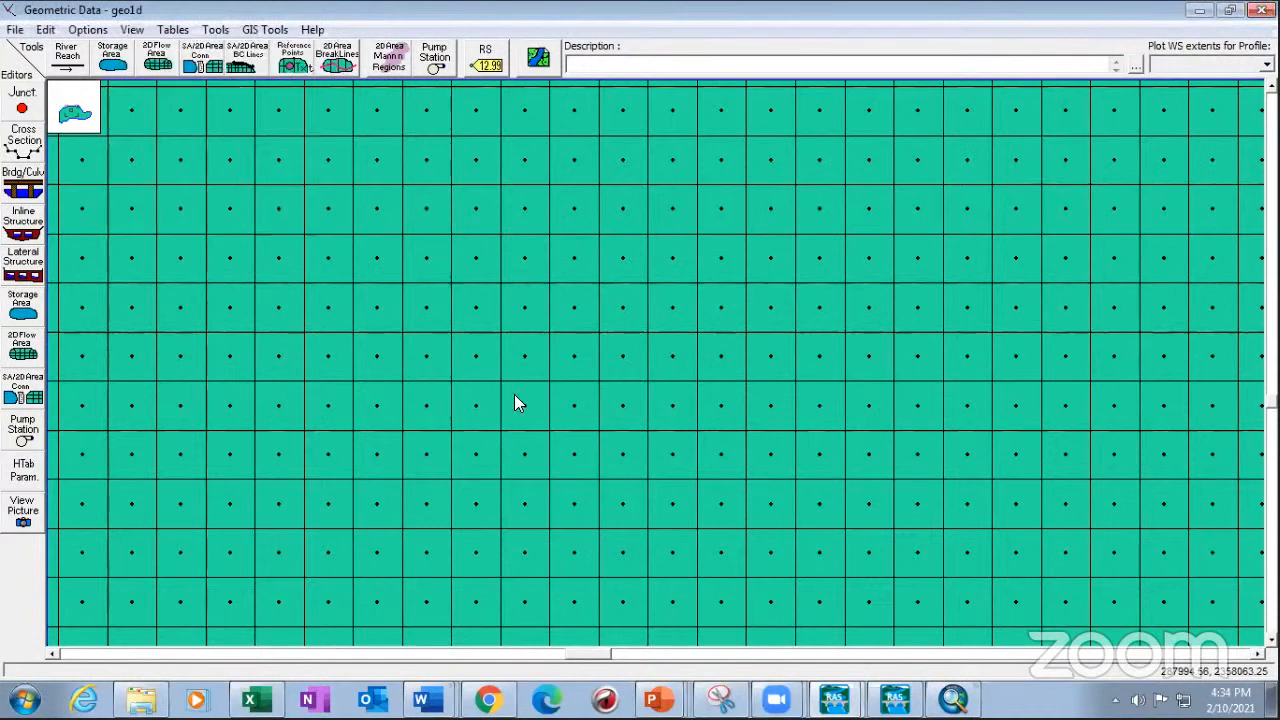
scroll(435, 534, "down", 5)
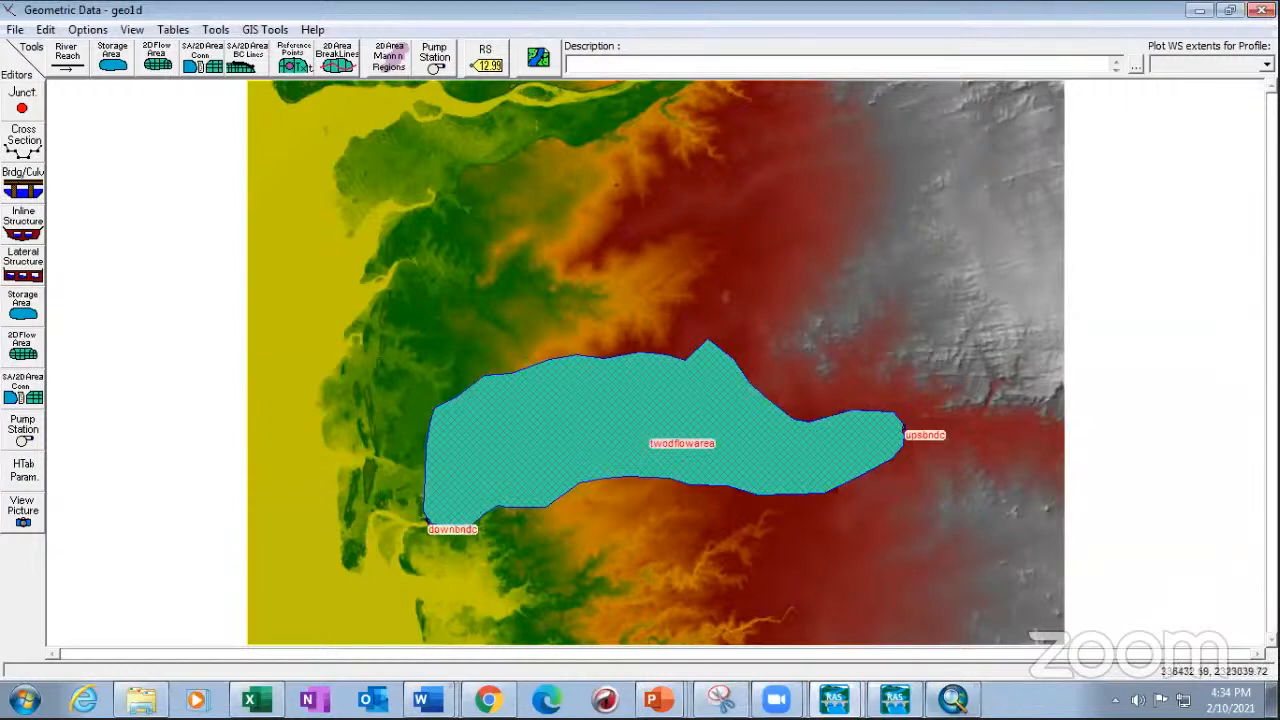
key("alt+Tab")
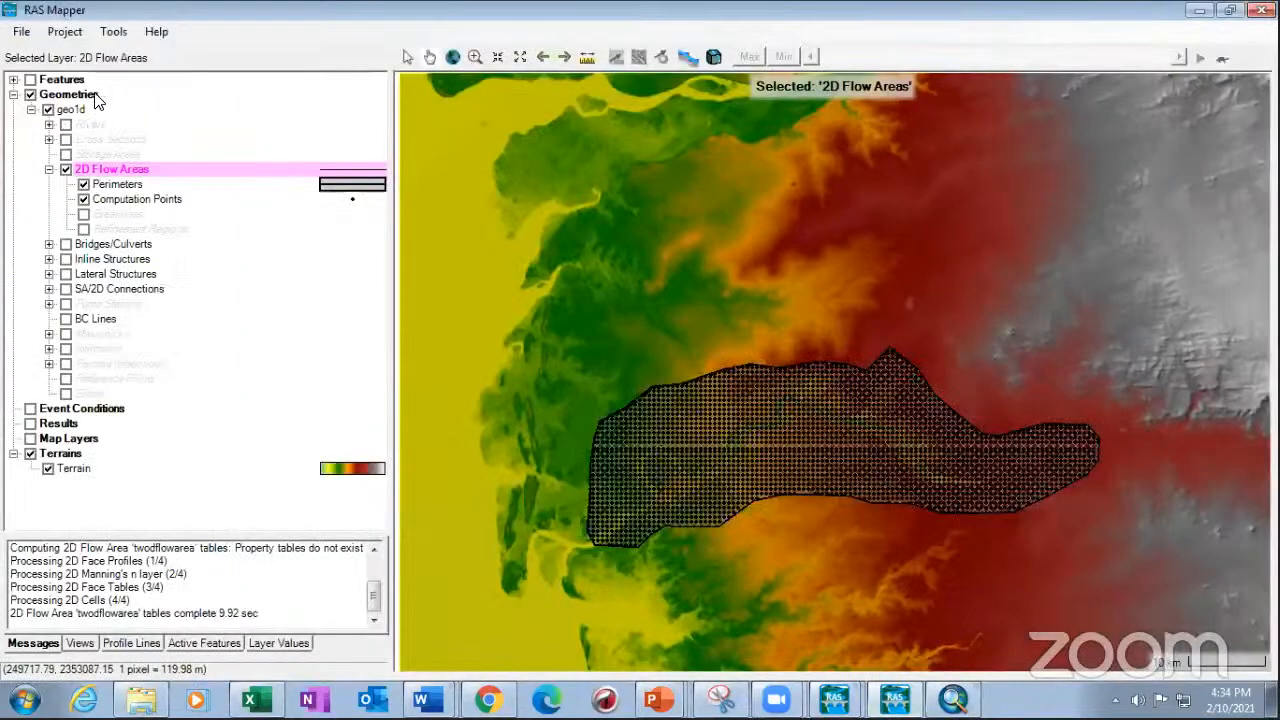
- Start another edit session on the 2D Flow Areas layer and stop editing, saving the edits for geo1d
right_click(117, 172)
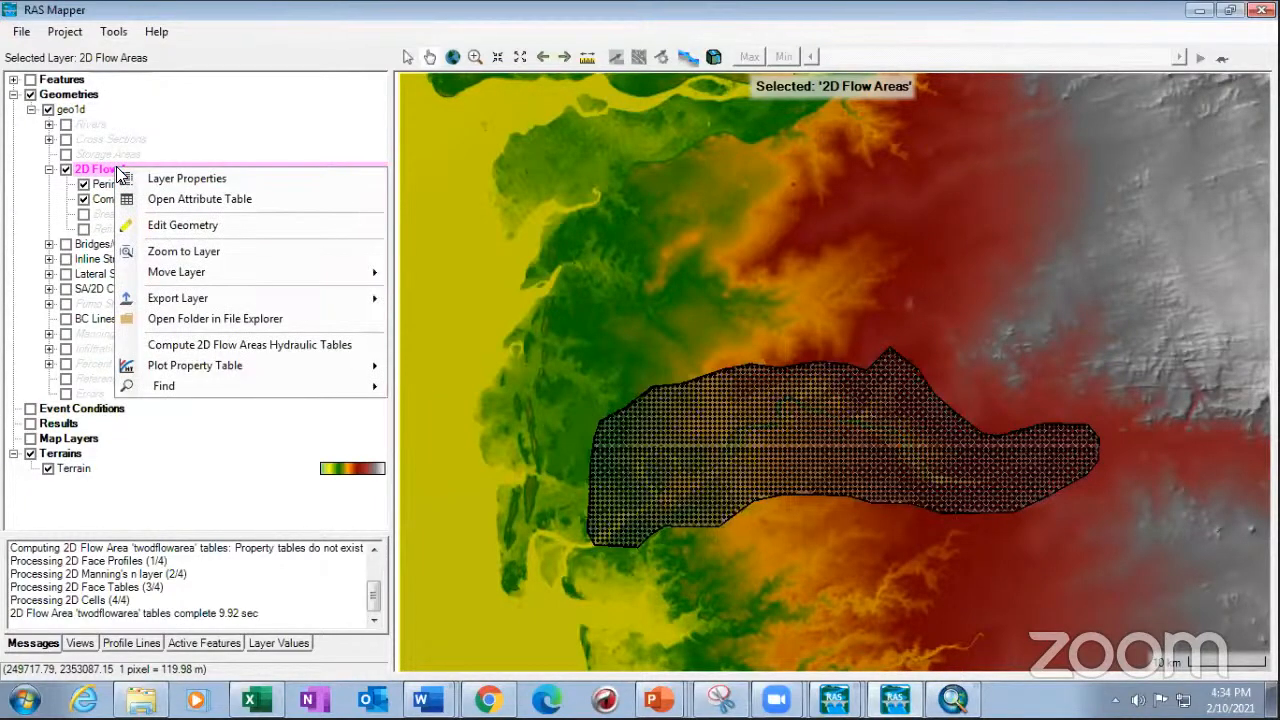
left_click(167, 226)
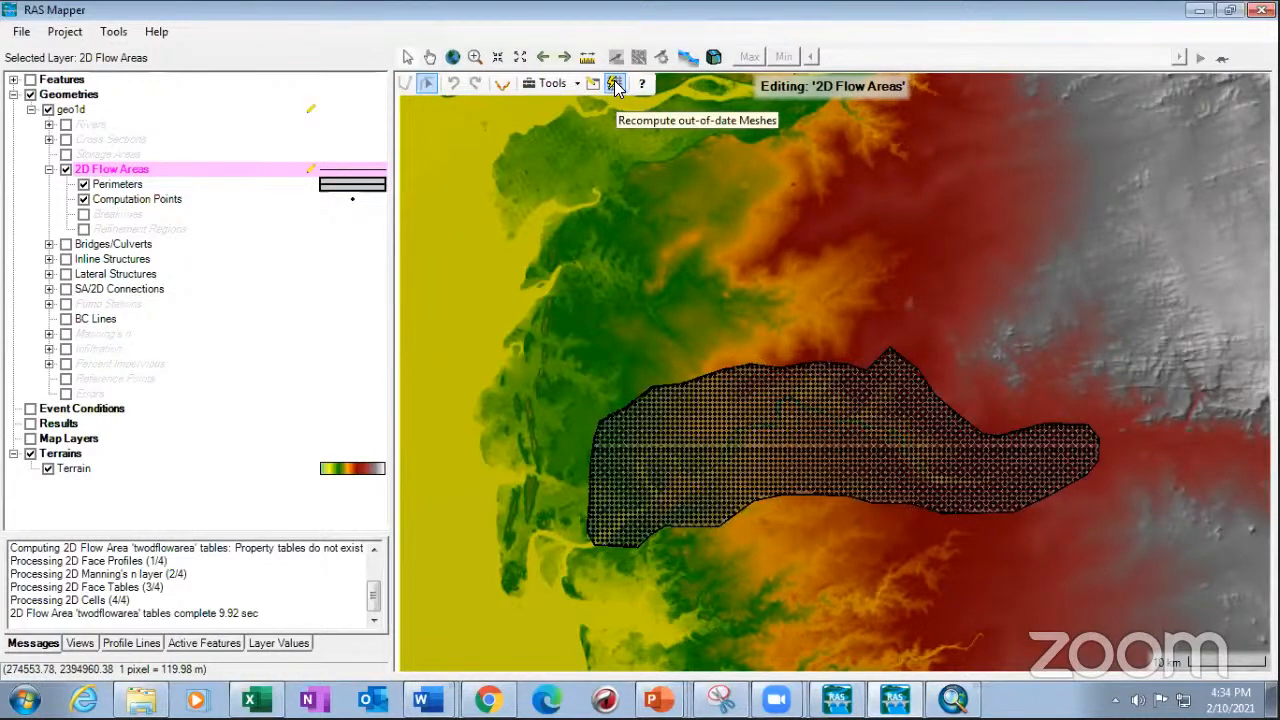
right_click(256, 175)
left_click(310, 223)
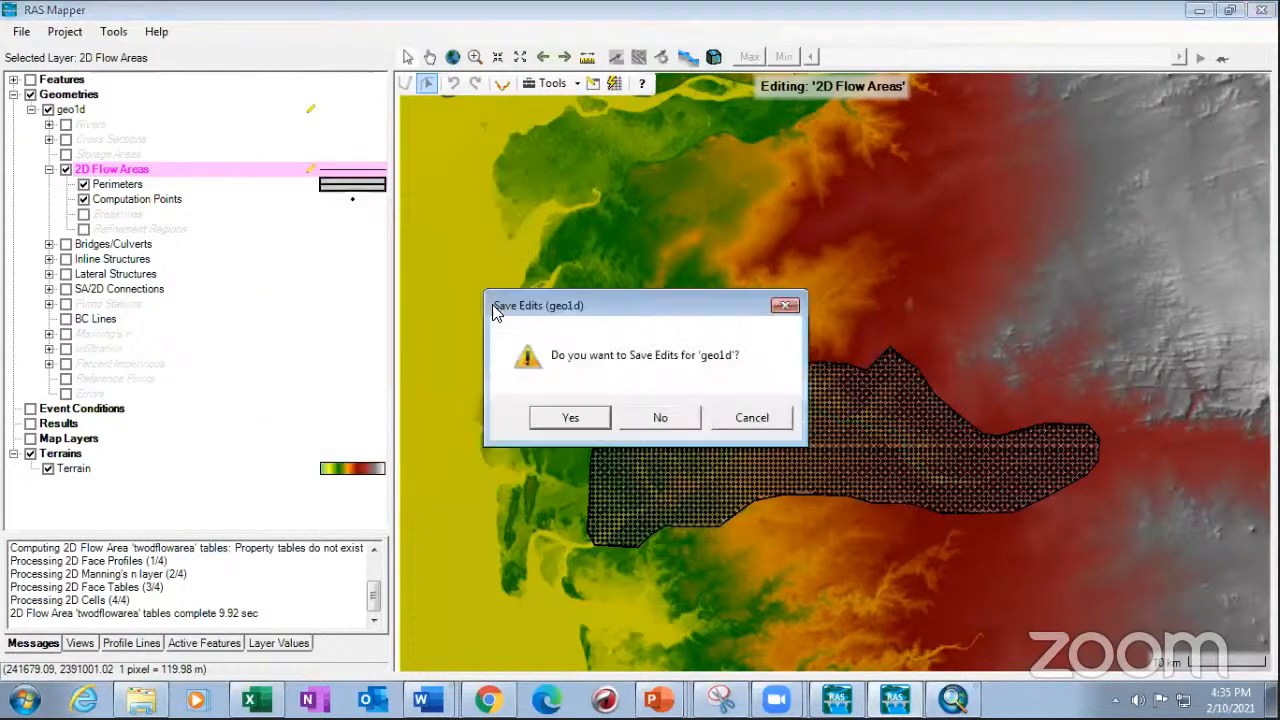
left_click(600, 412)
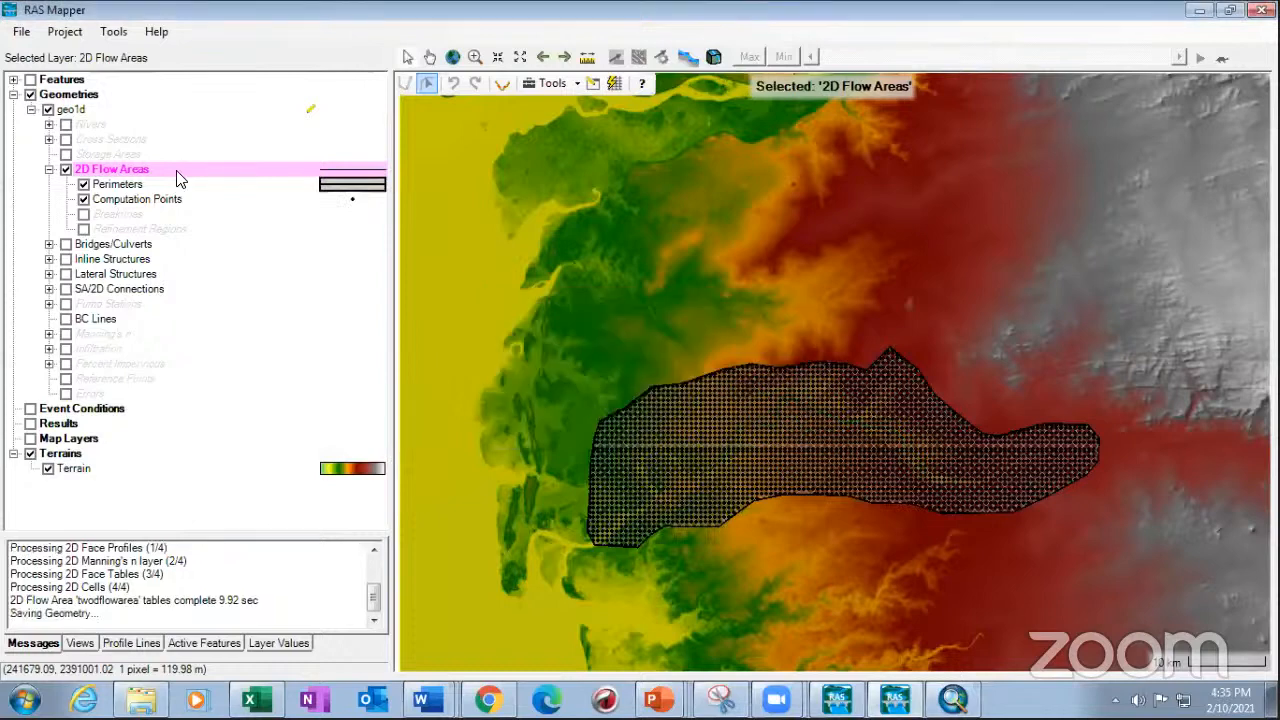
- Compute the 2D Flow Areas hydraulic tables again from the newly saved geo1d geometry and check the processing messages
right_click(177, 173)
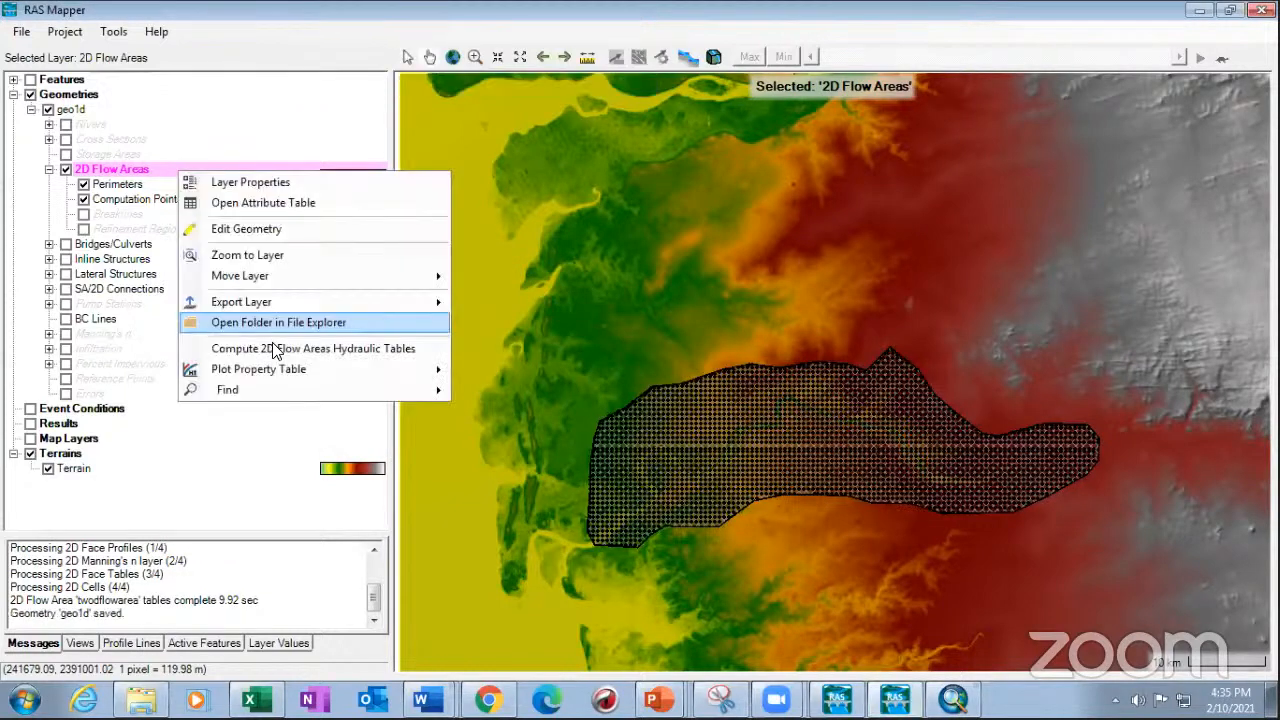
left_click(330, 357)
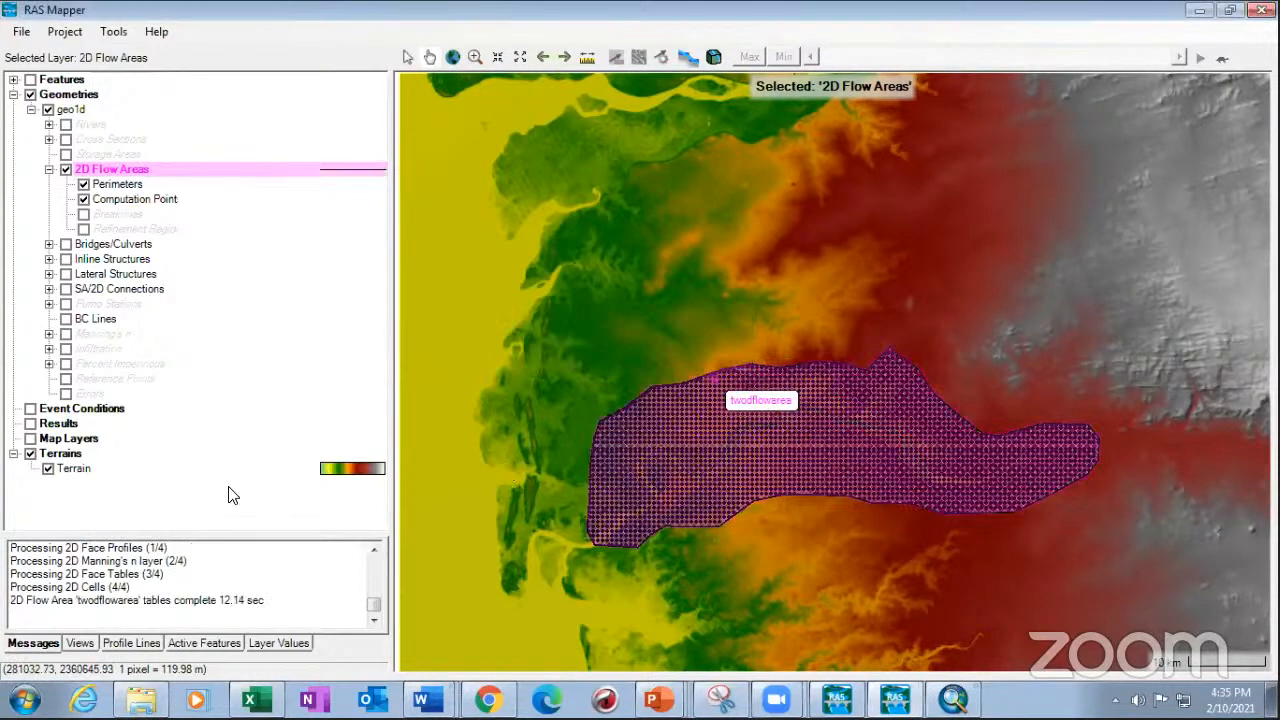
left_click(231, 588)
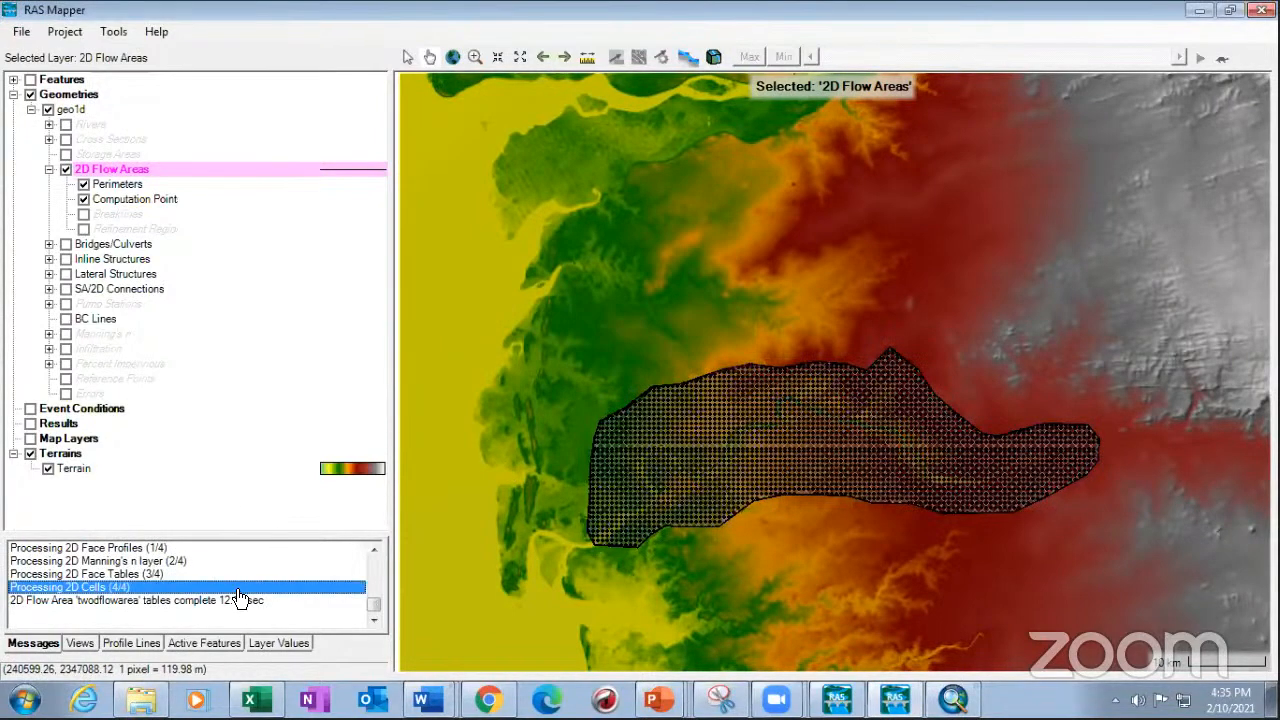
- Open the unsteady flow data from the main HEC-RAS window and assign downbndc a Normal Depth boundary with friction slope 0.12
left_click(836, 700)
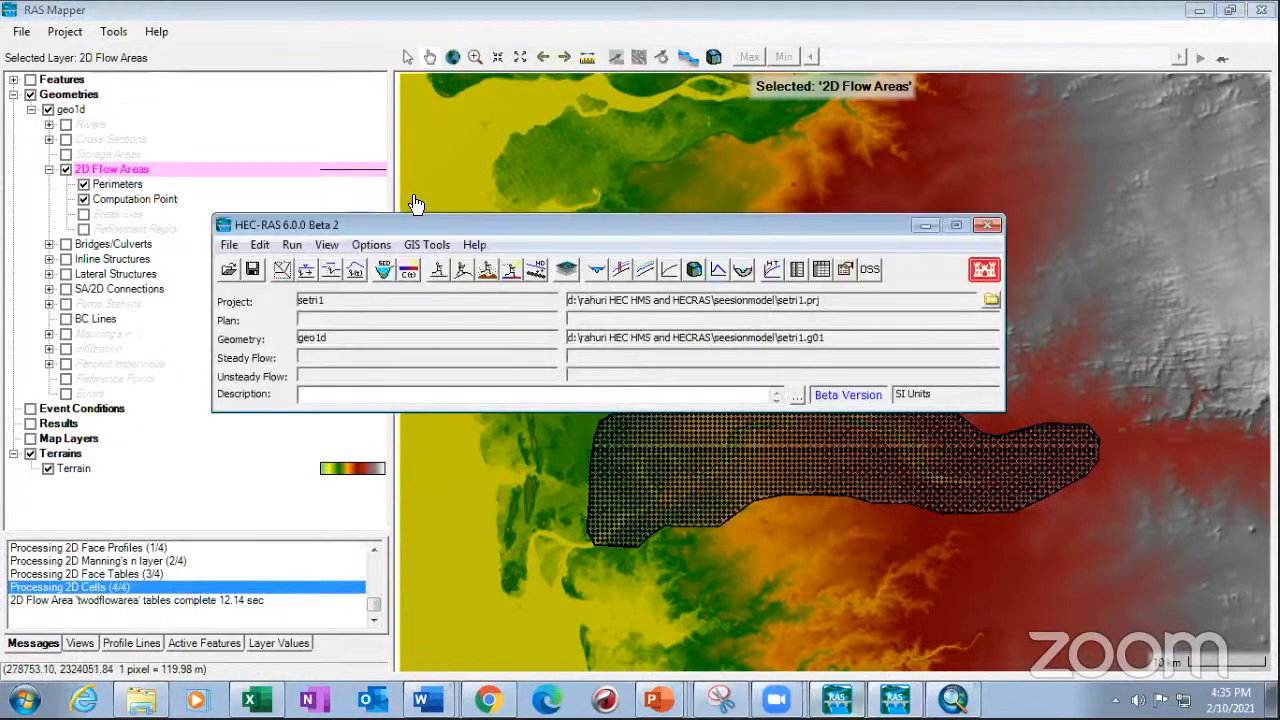
left_click(357, 272)
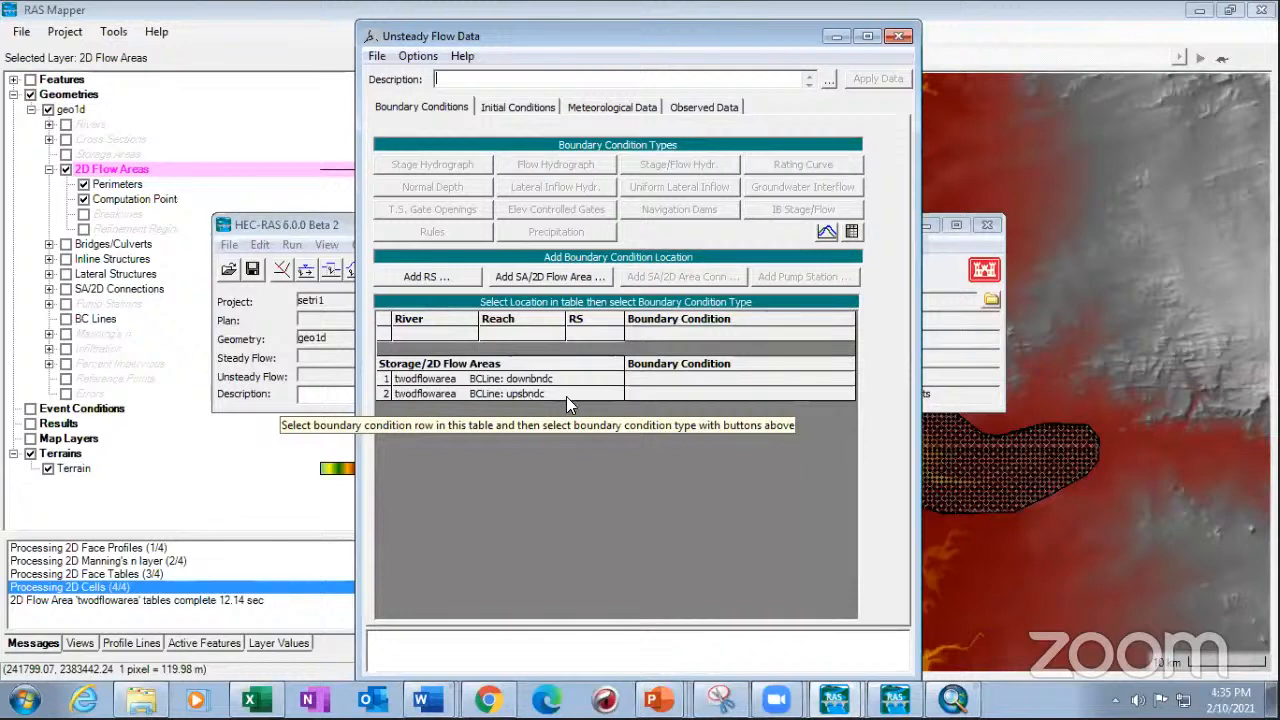
left_click(659, 380)
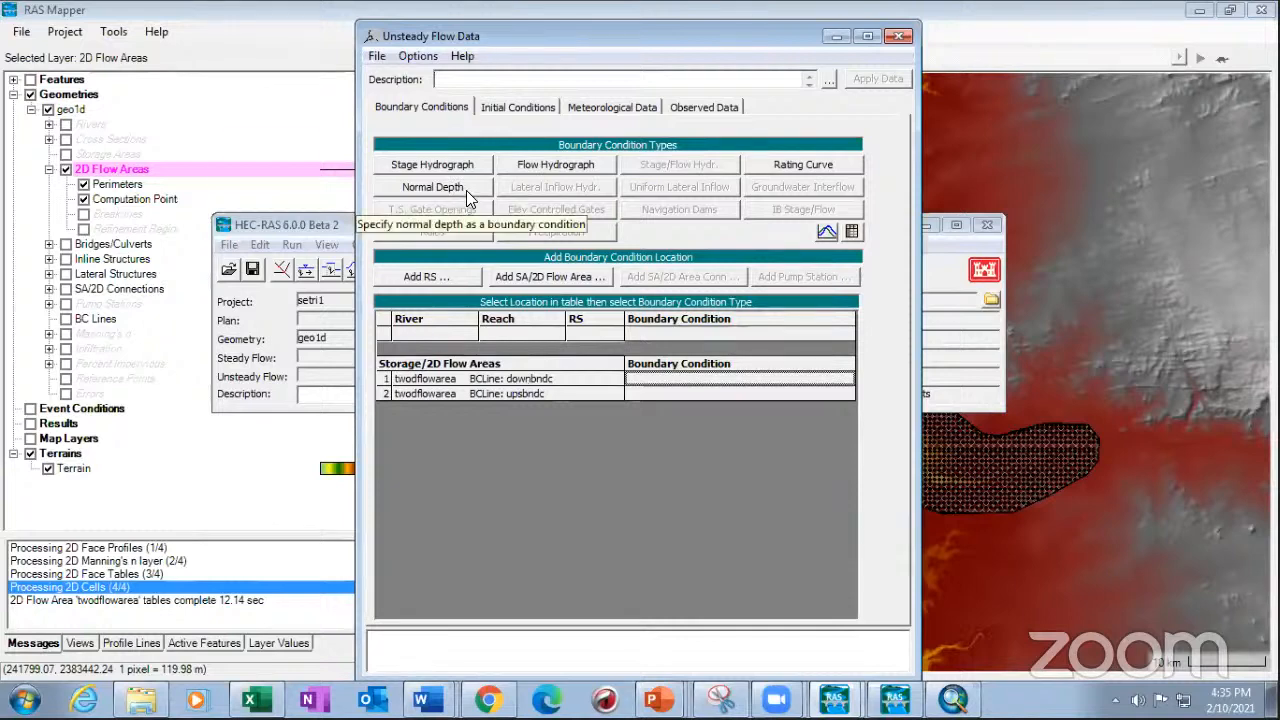
type("0")
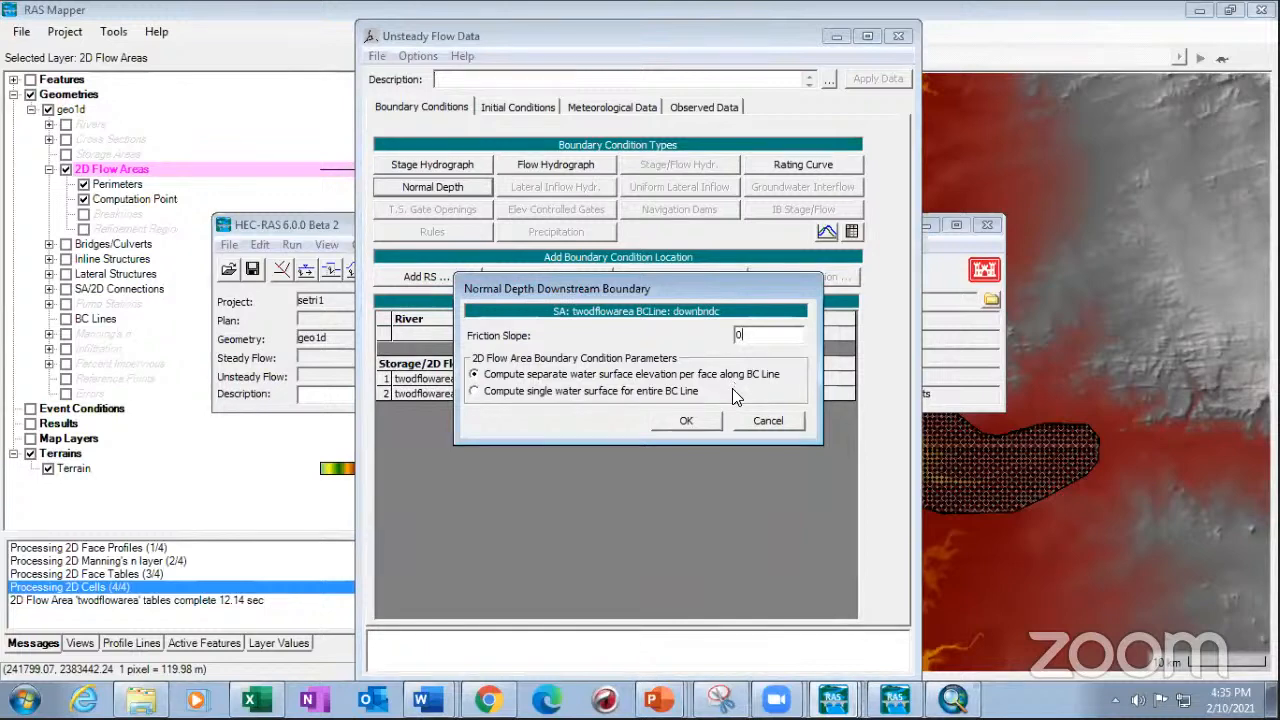
type(".")
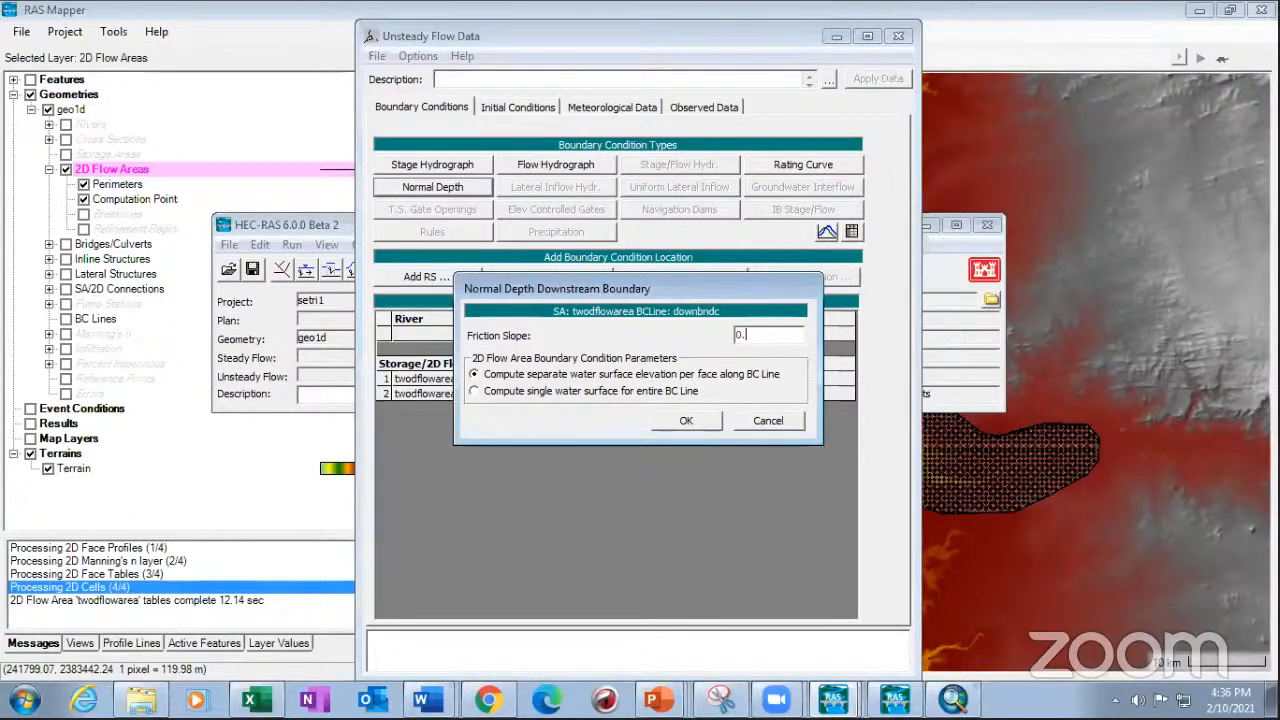
type("12")
left_click(662, 420)
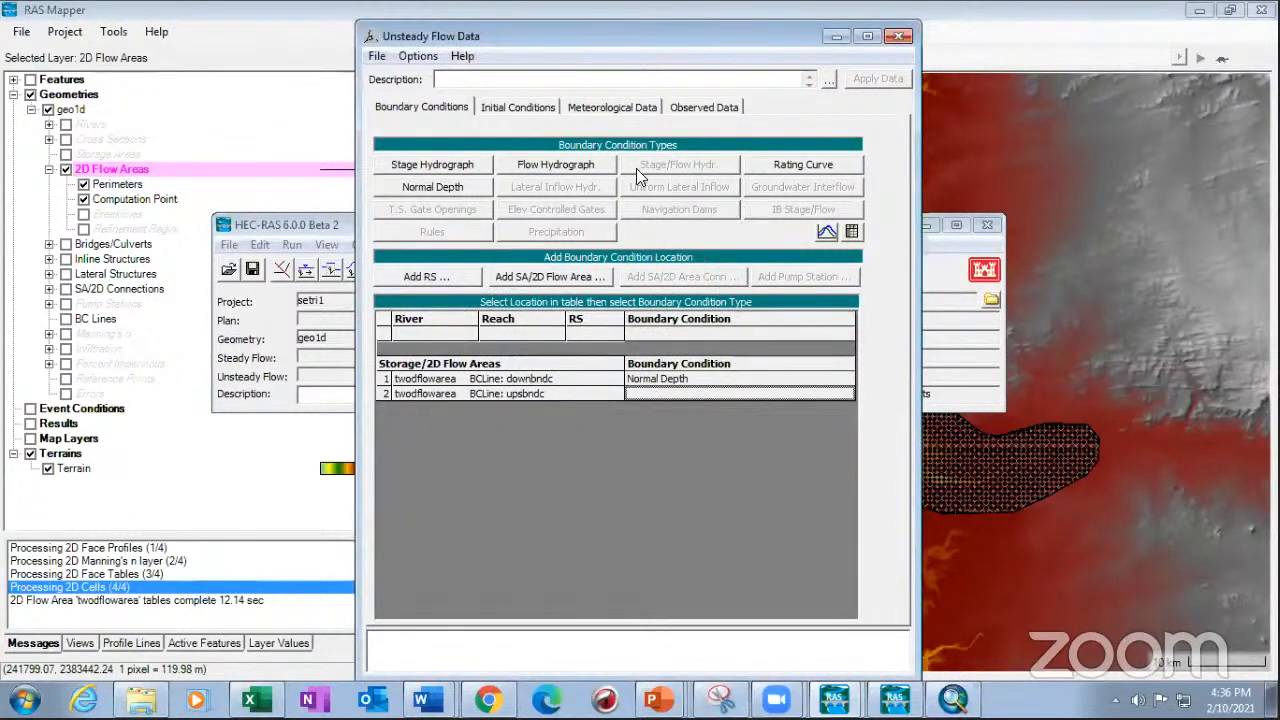
- Start a Flow Hydrograph for upsbndc with a fixed start time of 01SEP2008 00:00, keeping the 1 Hour data interval
left_click(568, 168)
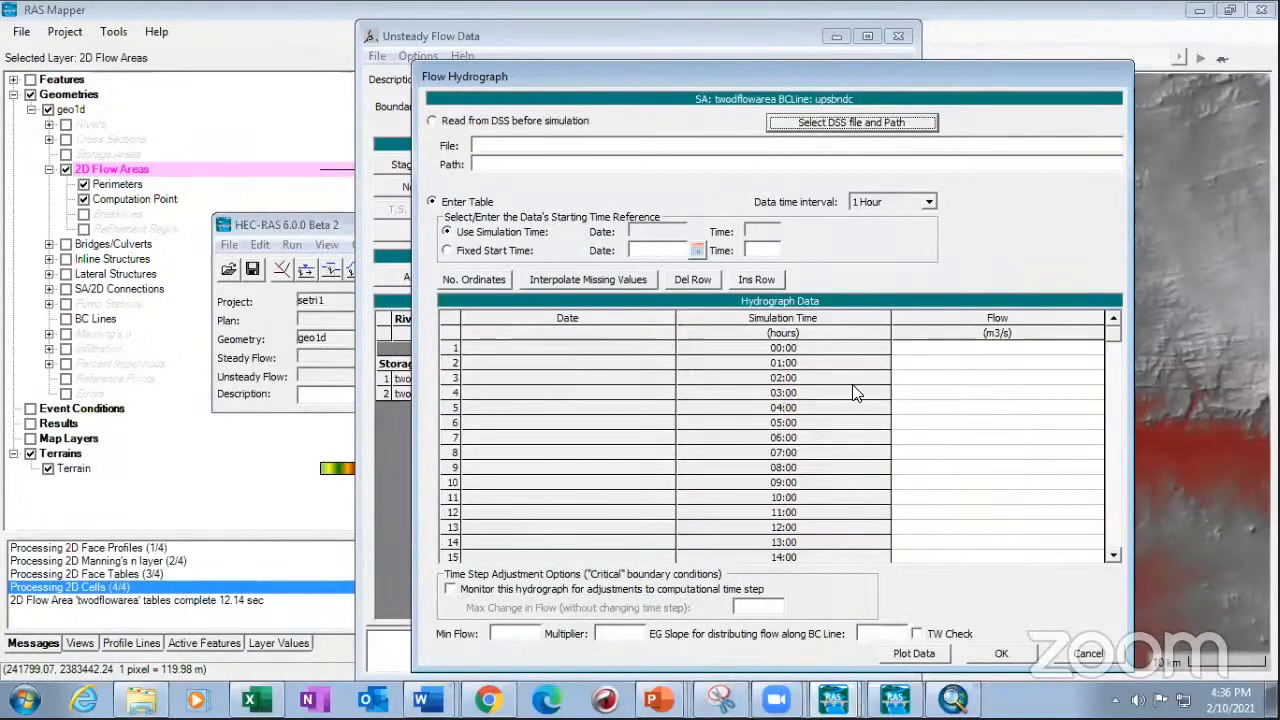
left_click(946, 350)
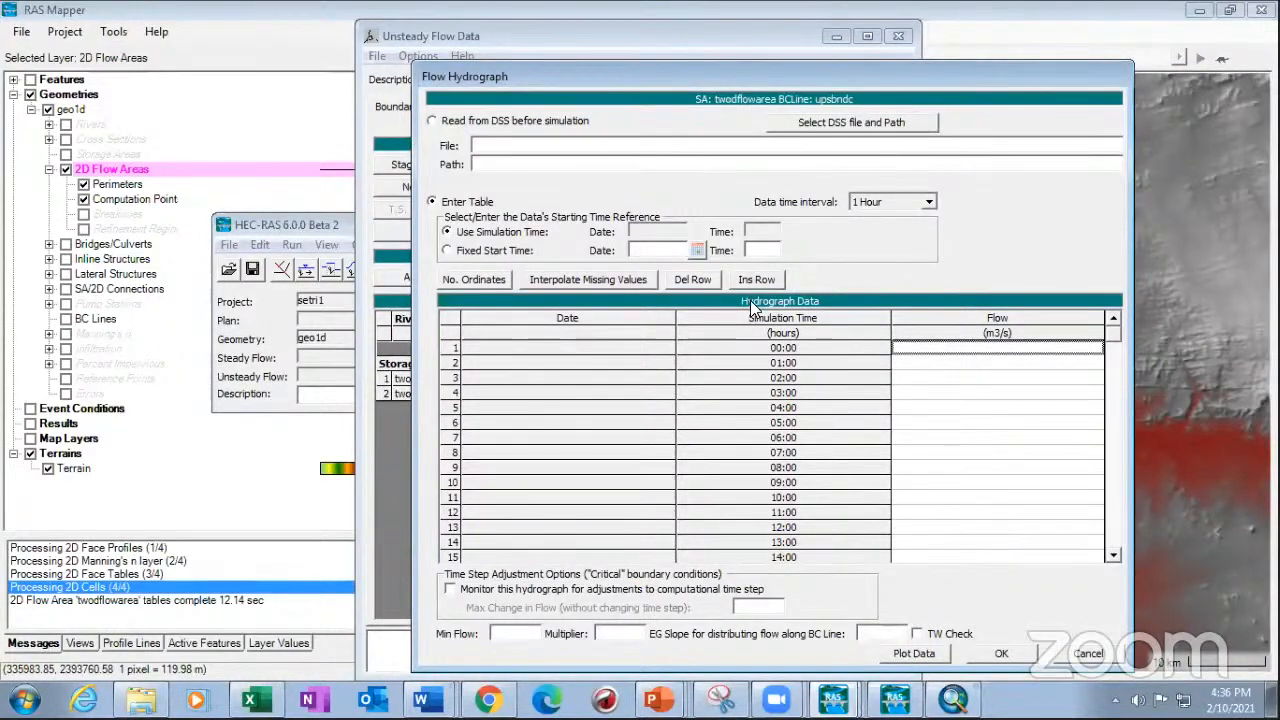
left_click(455, 253)
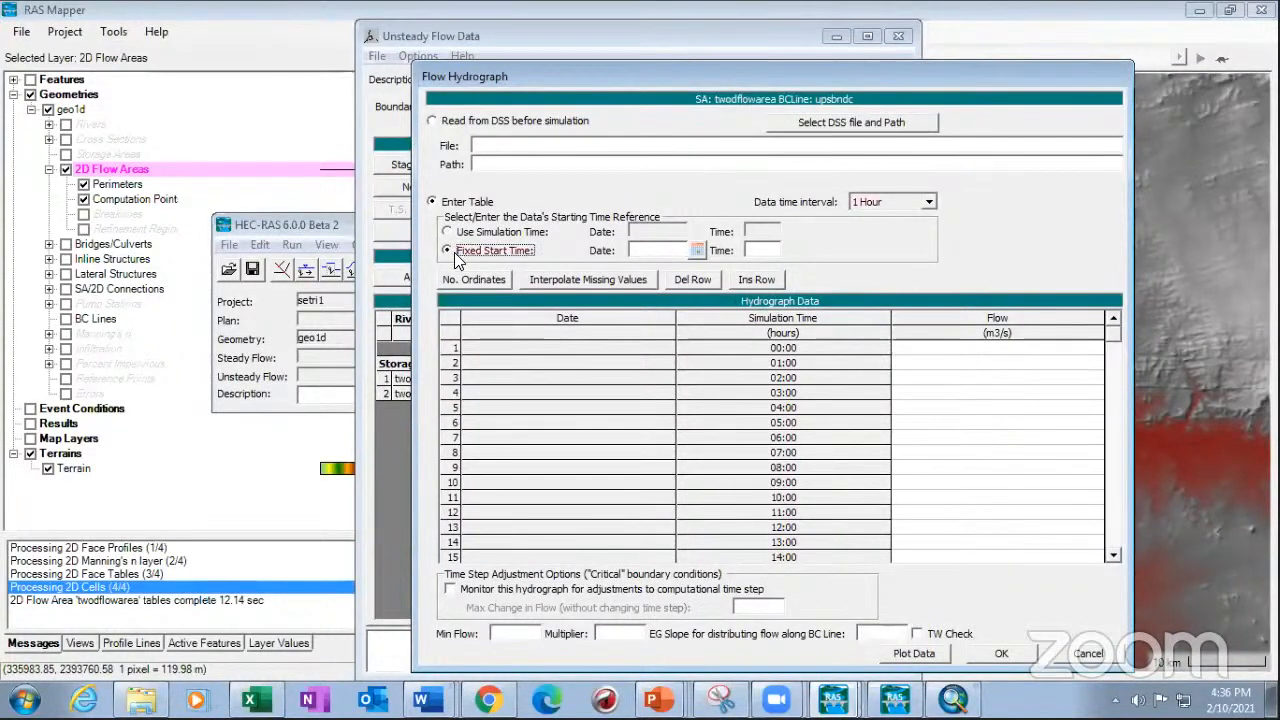
left_click(697, 250)
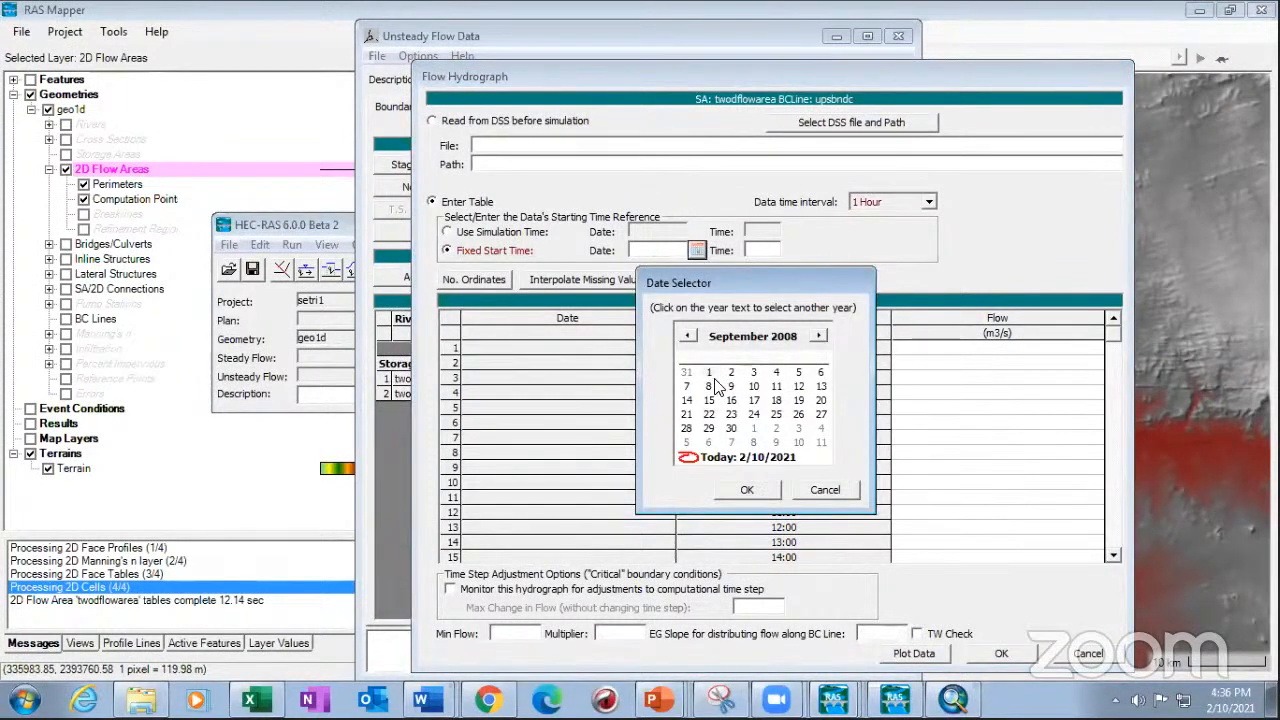
left_click(748, 490)
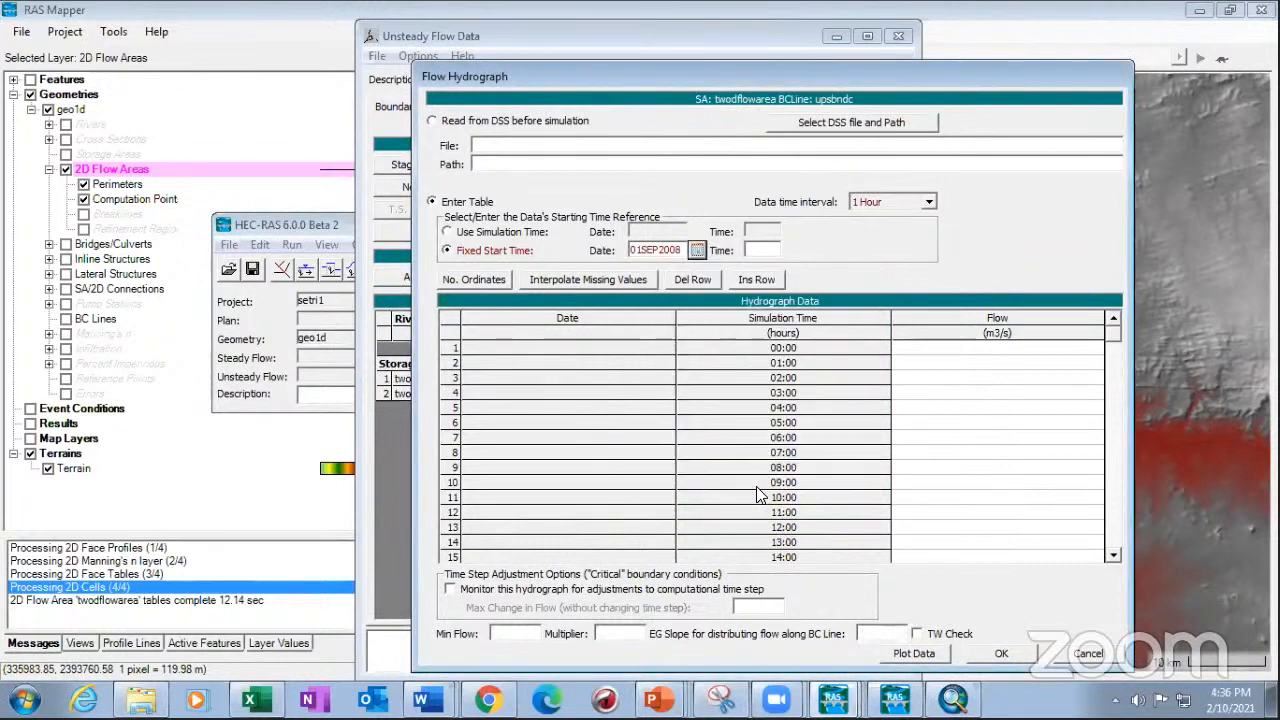
left_click(760, 252)
type("00:00")
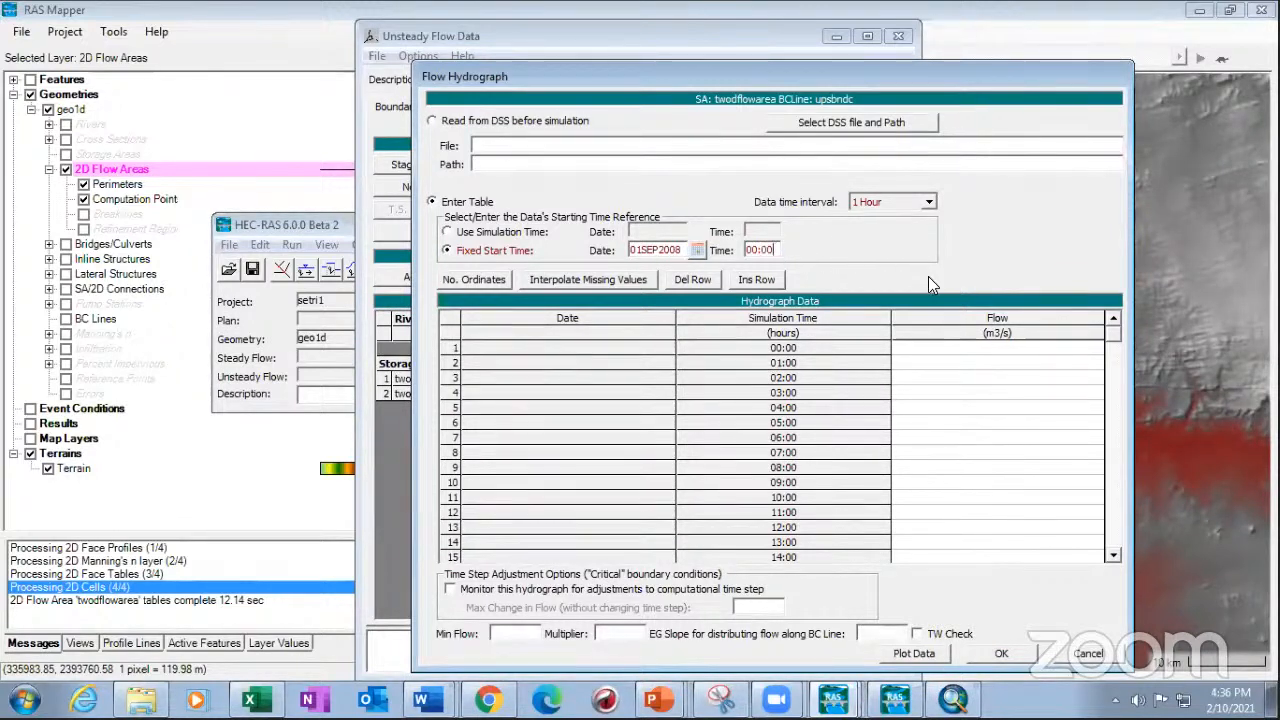
left_click(880, 194)
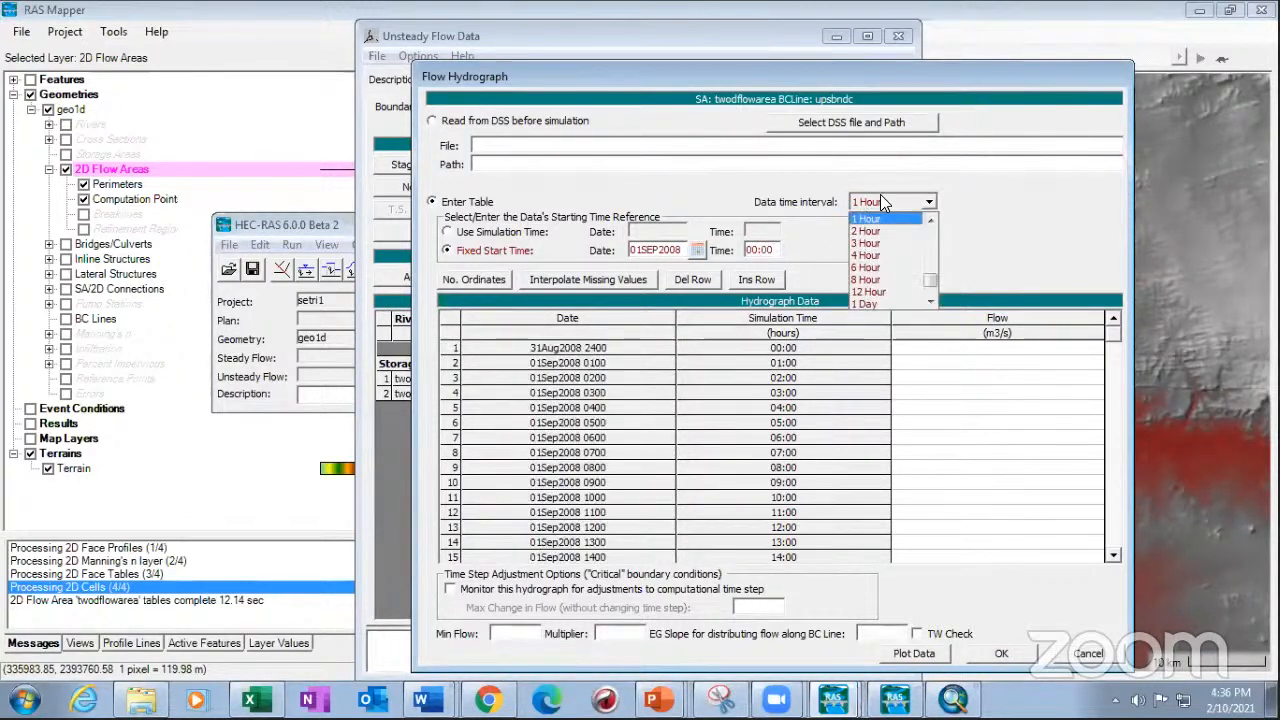
left_click(882, 203)
- Enter hydrograph flows of 250 m3/s at 00:00, 5000 m3/s at 83:00 and 100 m3/s at 99:00
left_click(964, 362)
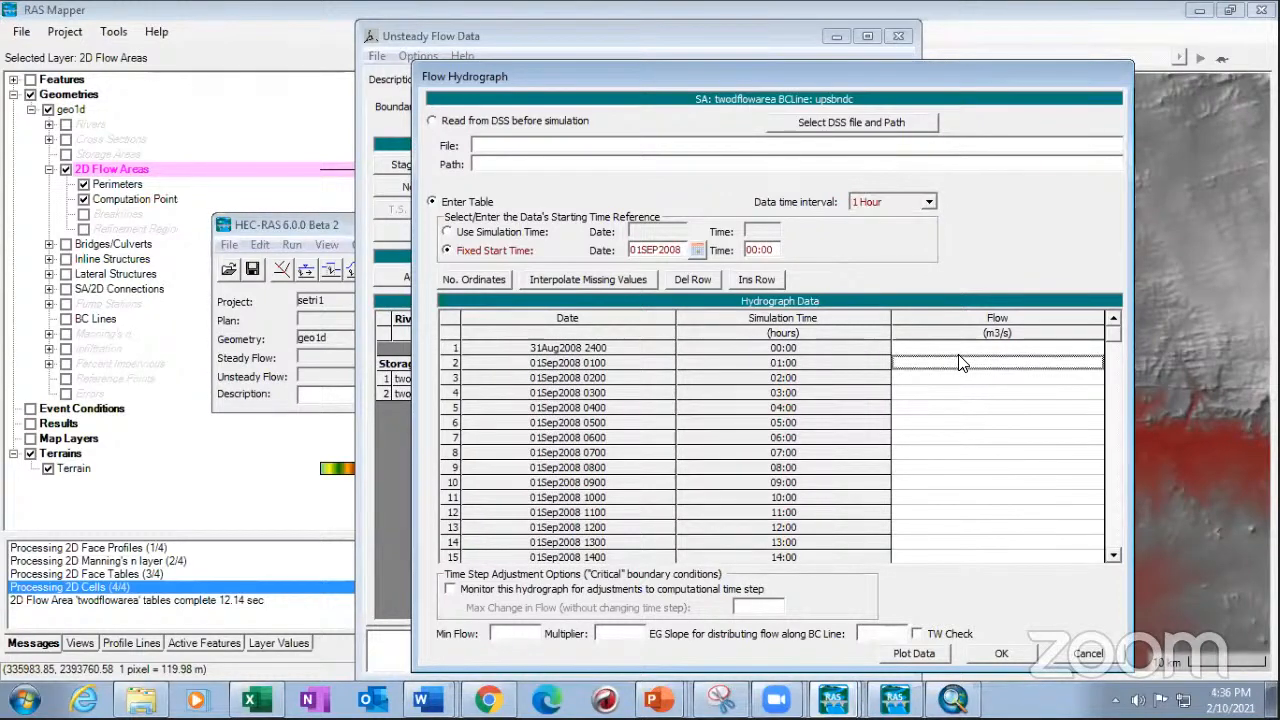
left_click(968, 350)
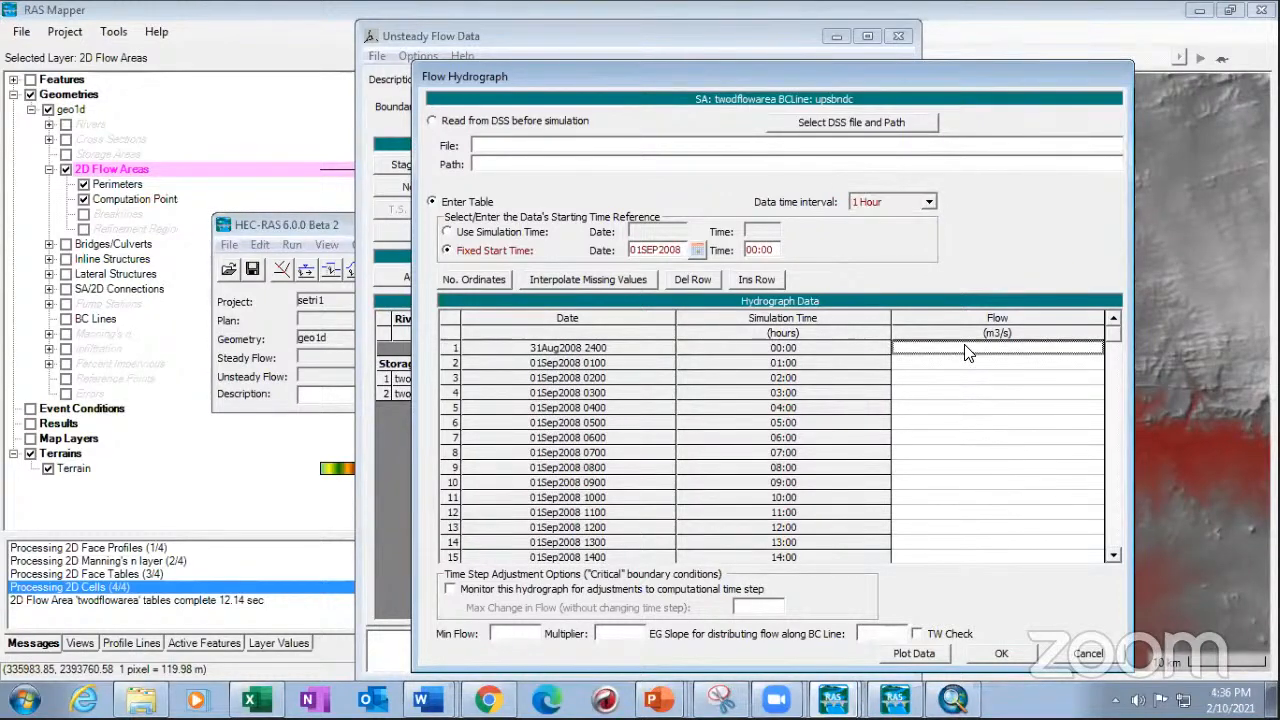
type("250")
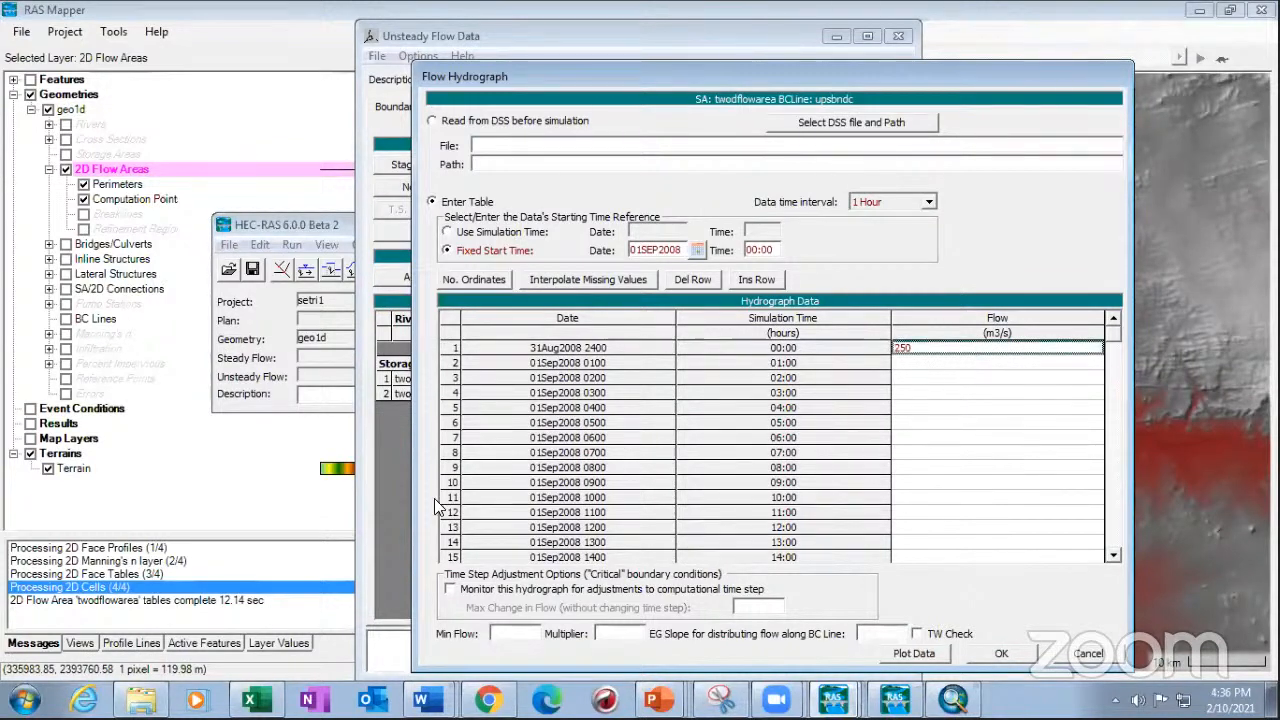
scroll(988, 480, "down", 20)
left_click(1035, 455)
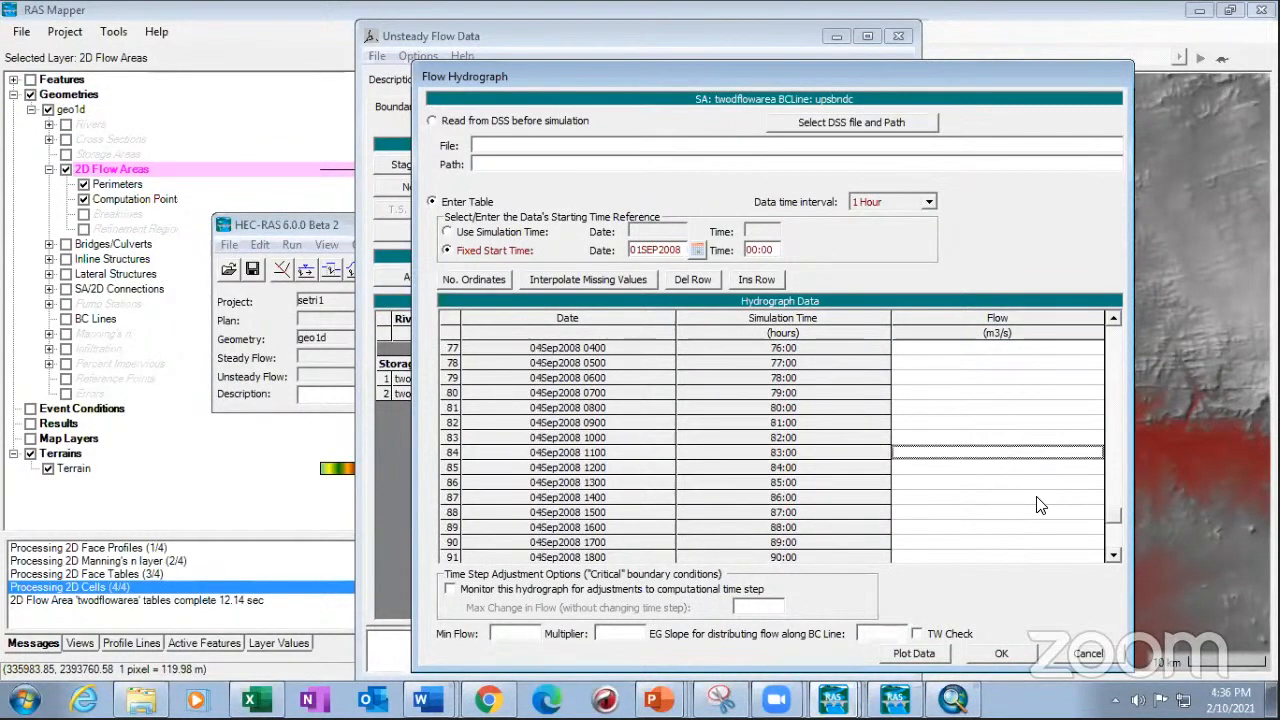
type("5000")
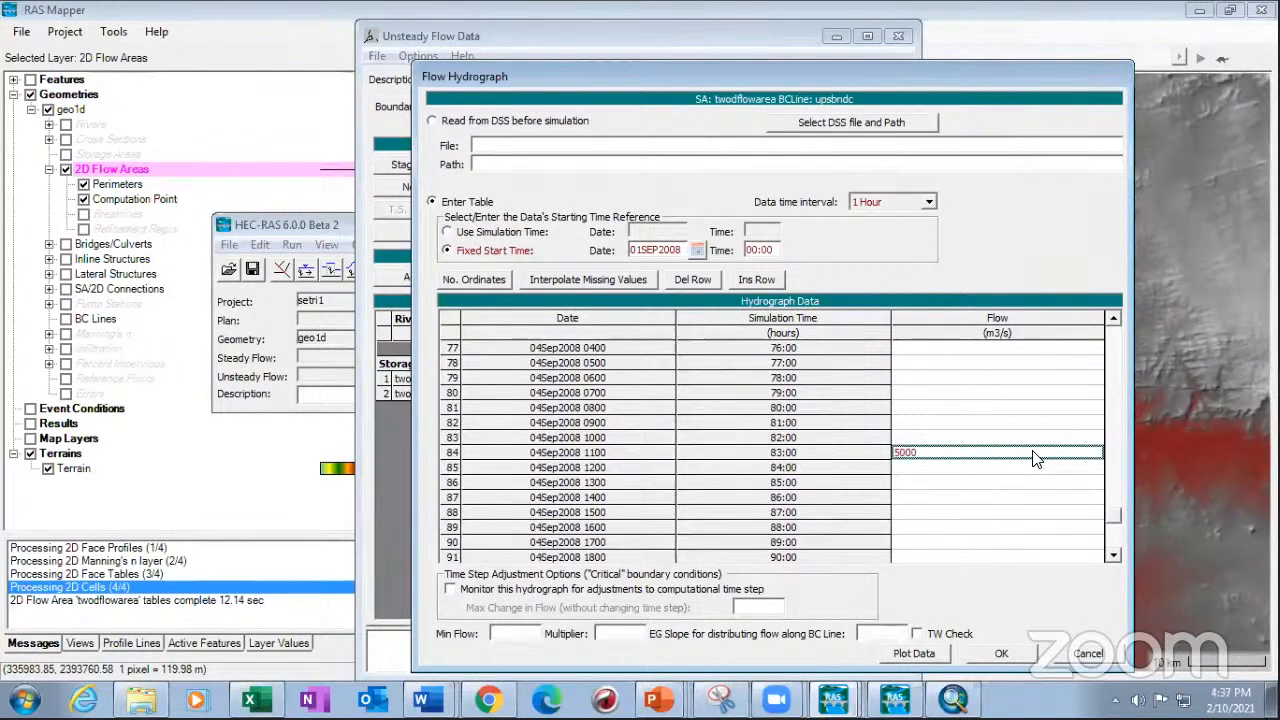
scroll(1035, 500, "down", 4)
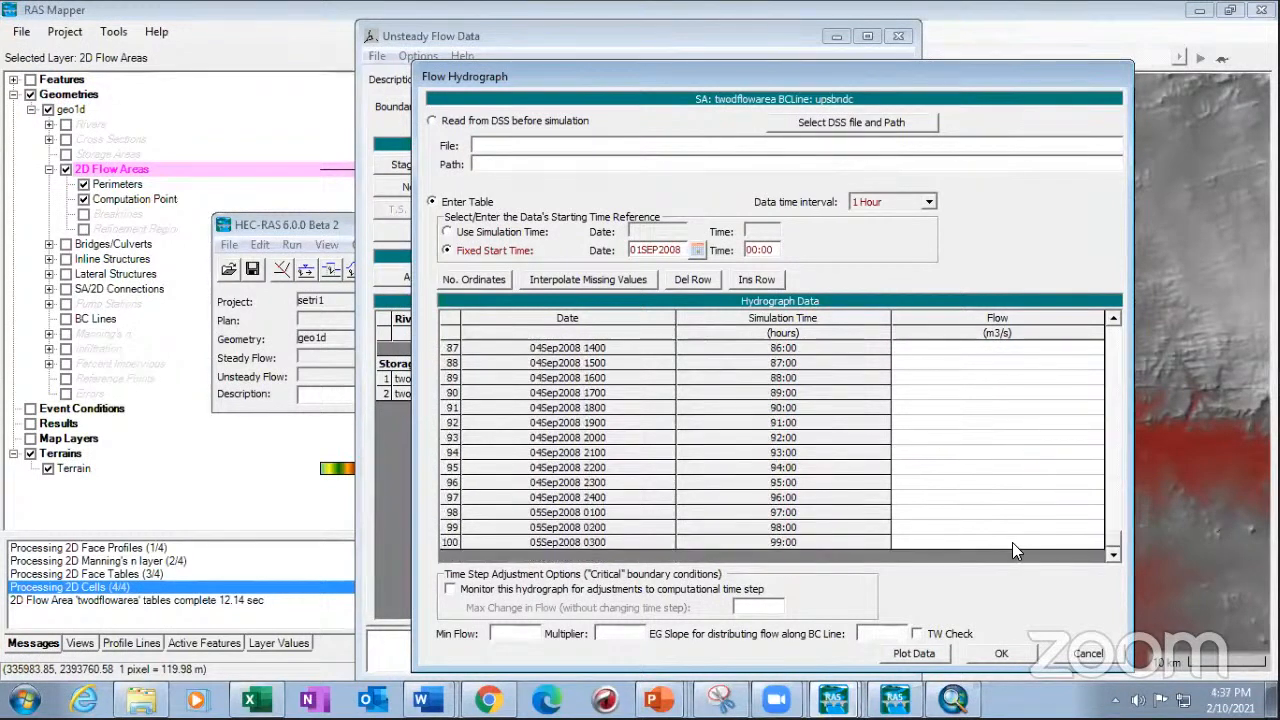
left_click(1012, 542)
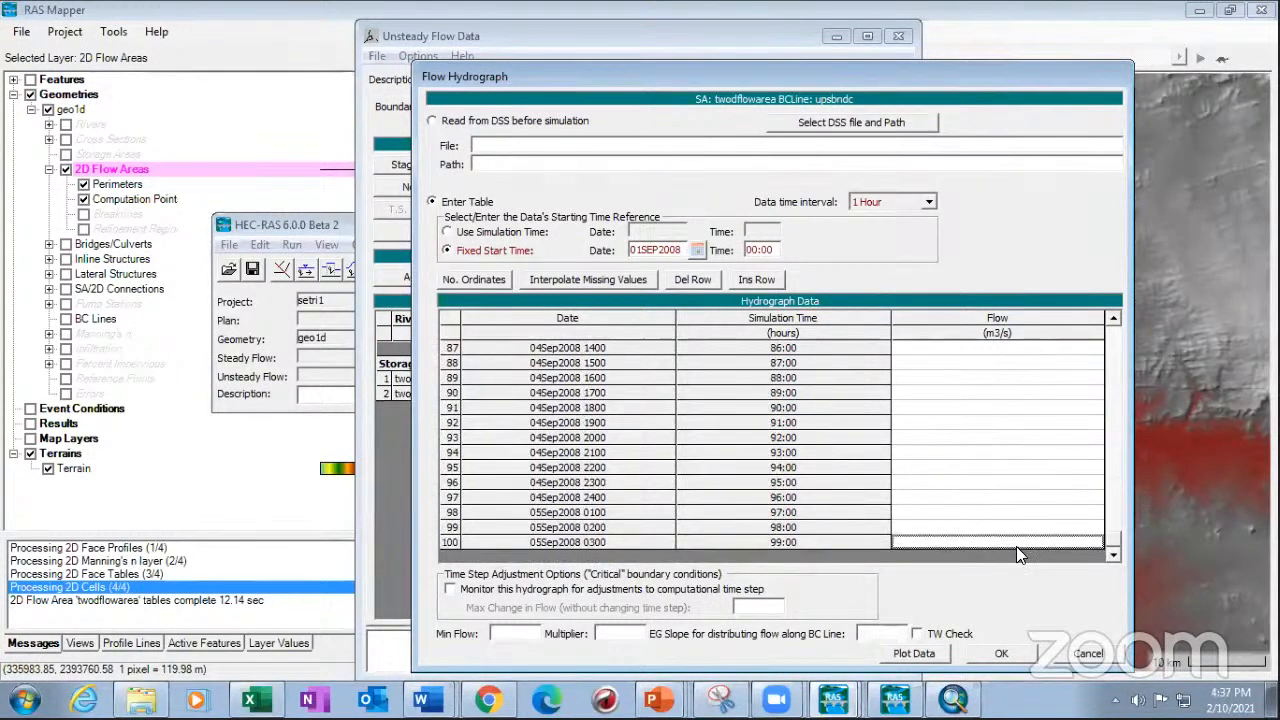
type("100")
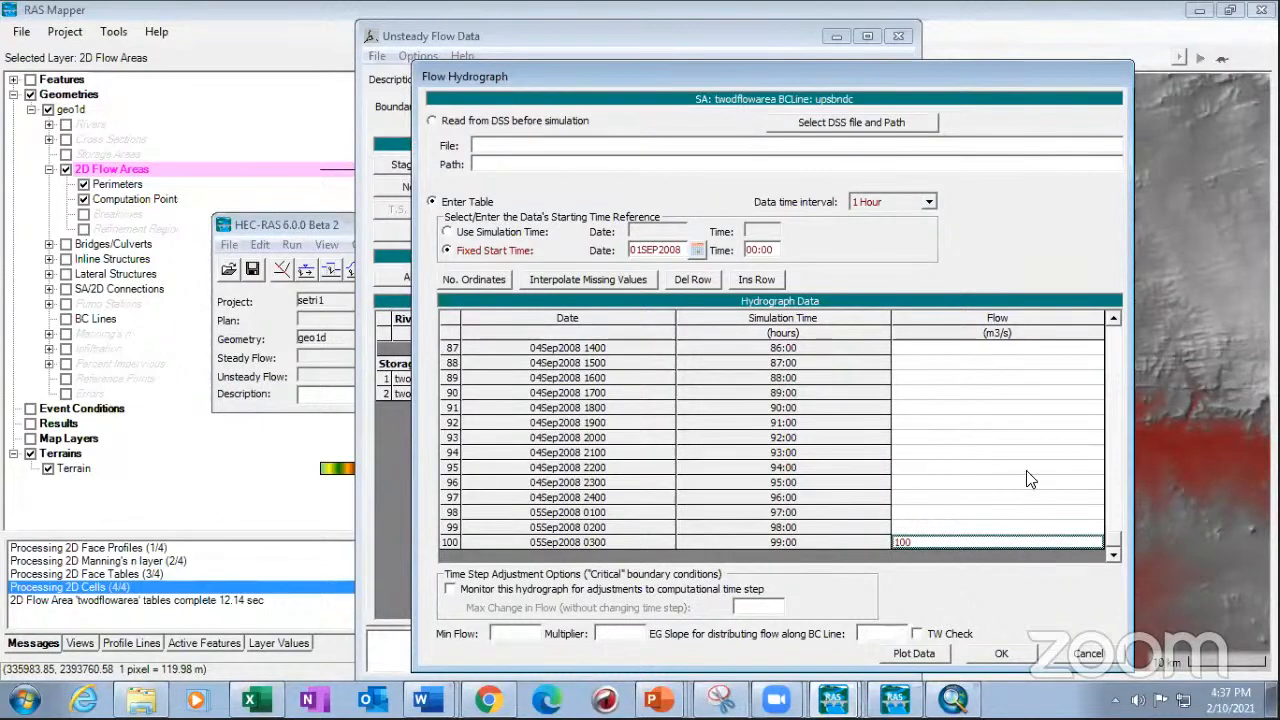
- Interpolate the missing flow values and review the filled hydrograph table from beginning to end
left_click(620, 281)
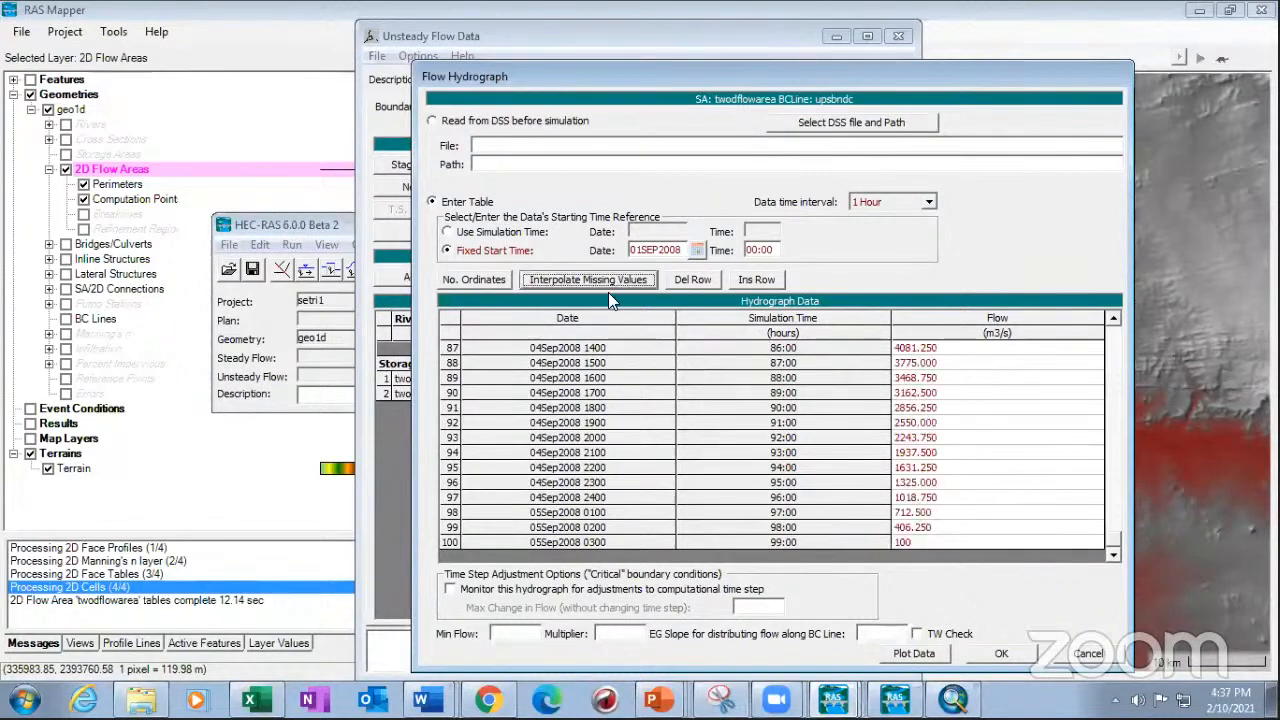
left_click(950, 482)
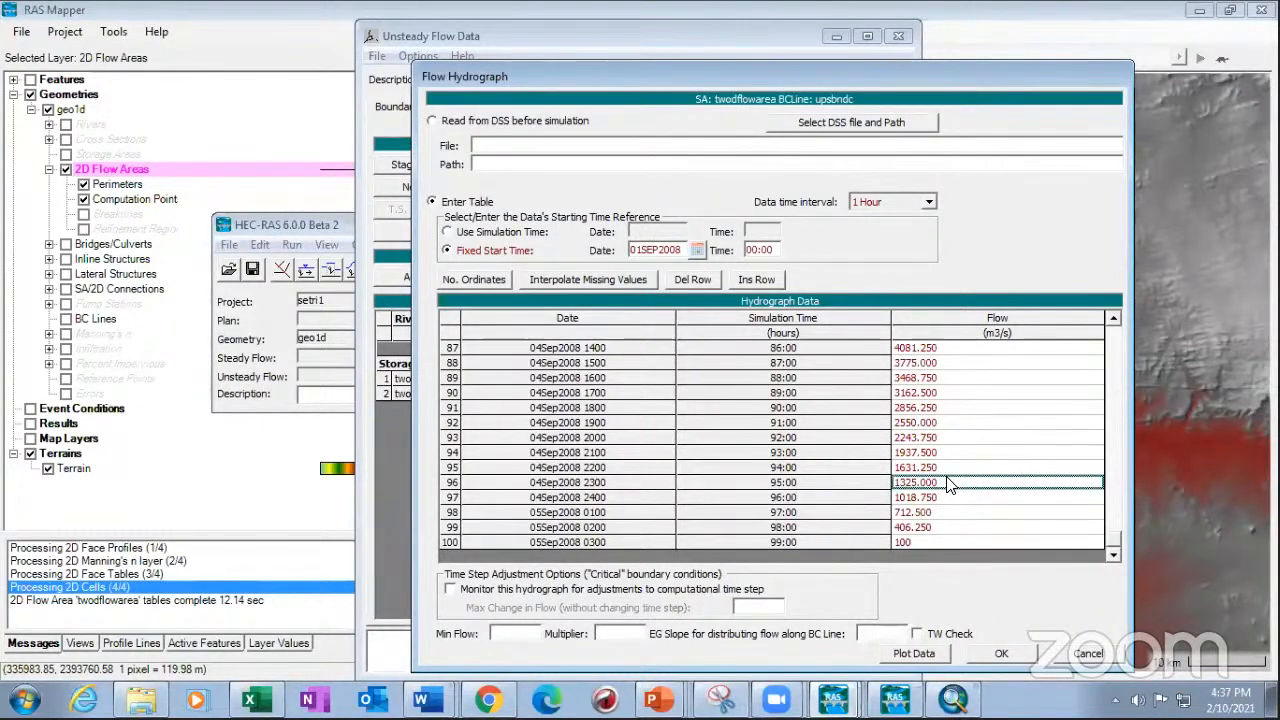
scroll(950, 485, "up", 18)
scroll(950, 485, "up", 9)
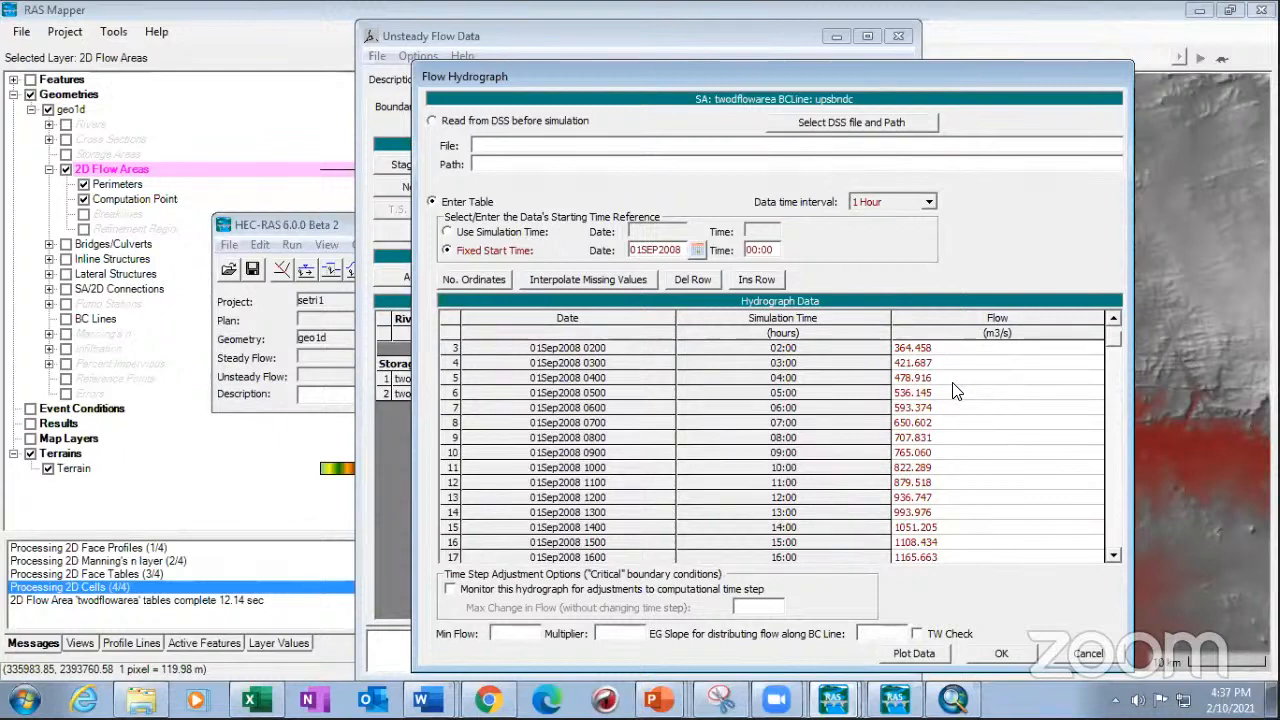
left_click(940, 350)
scroll(936, 392, "down", 17)
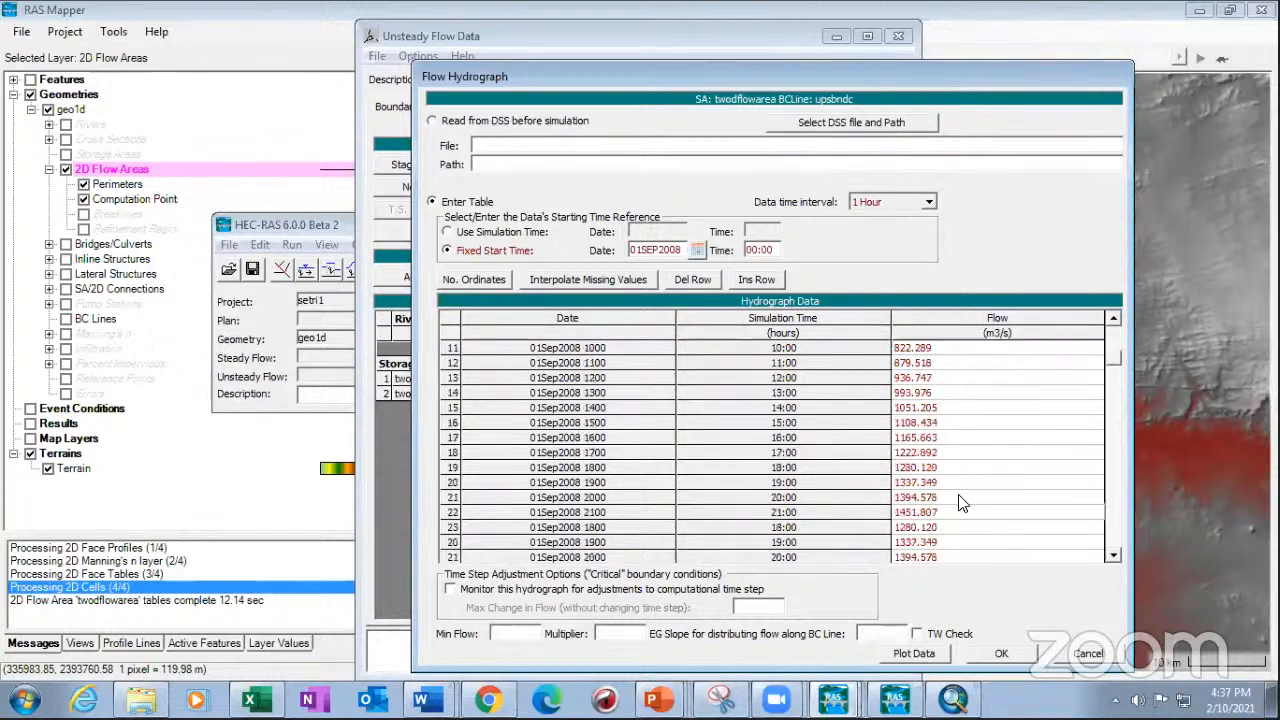
scroll(952, 497, "down", 11)
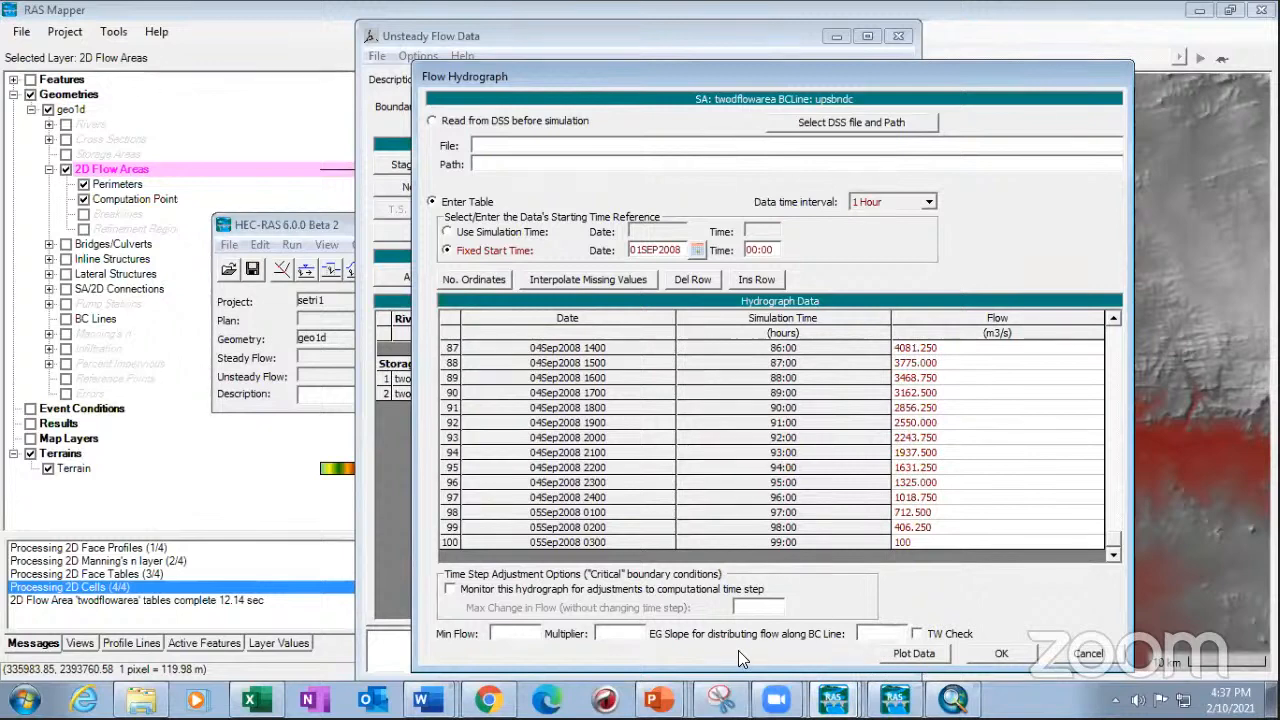
- Set the EG slope for distributing flow along the BC line to 0.12 and accept the hydrograph after checking its plot
left_click(880, 633)
type("0.12")
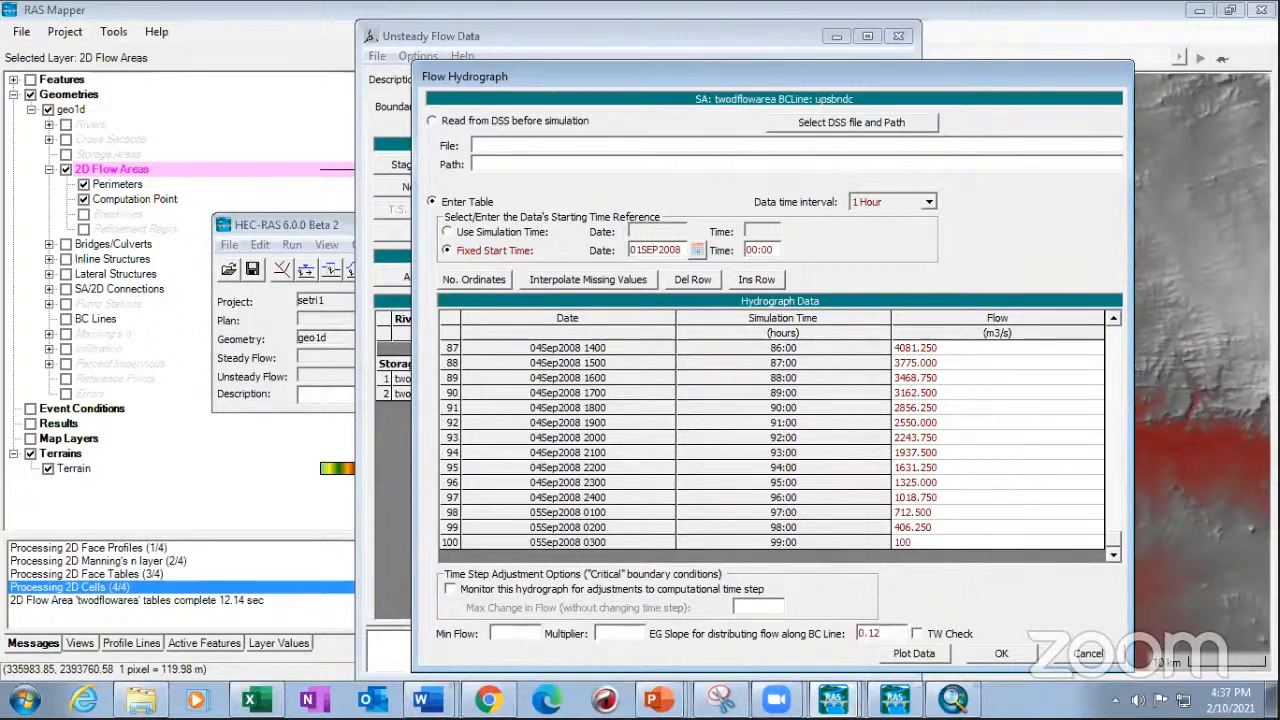
left_click(918, 654)
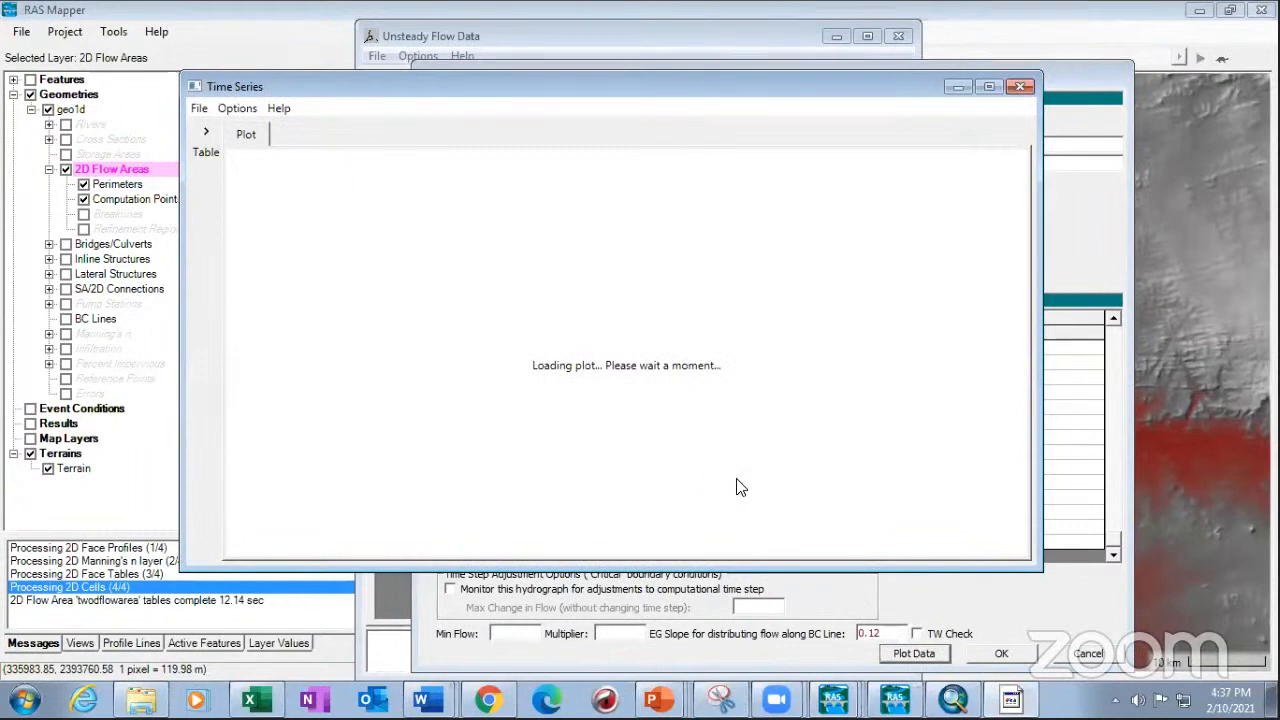
left_click(474, 400)
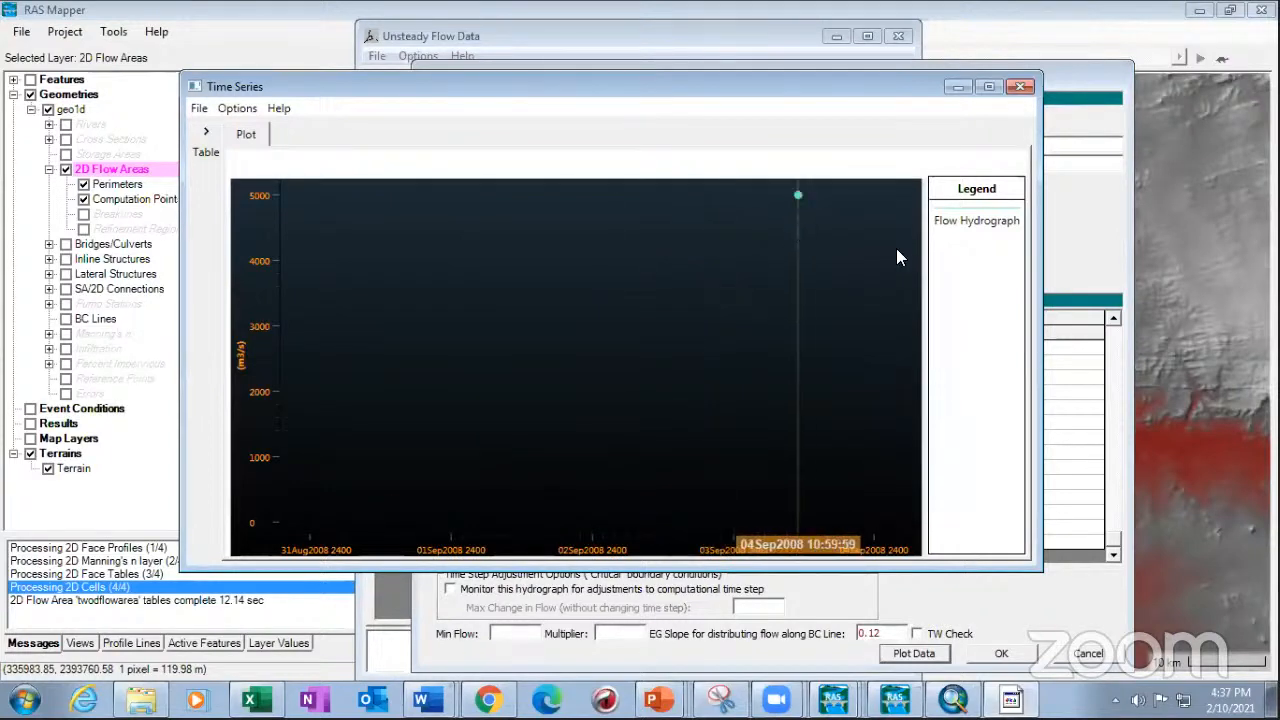
left_click(1020, 86)
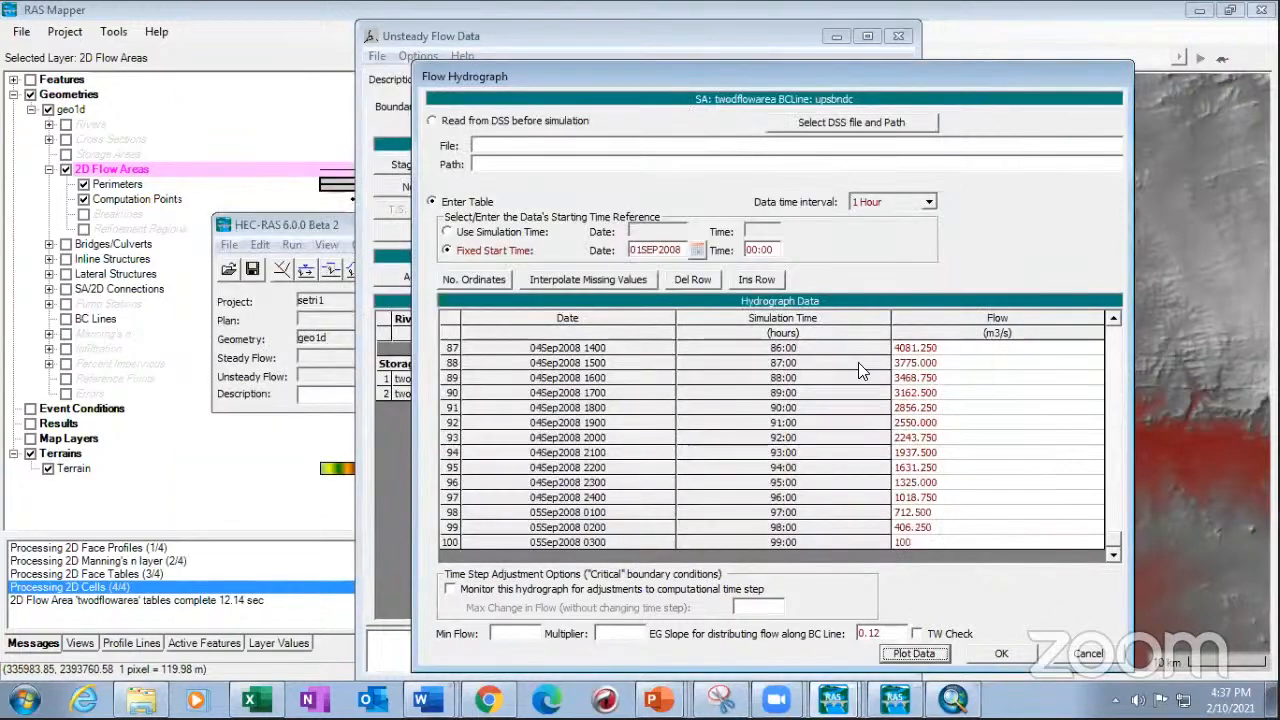
left_click(998, 655)
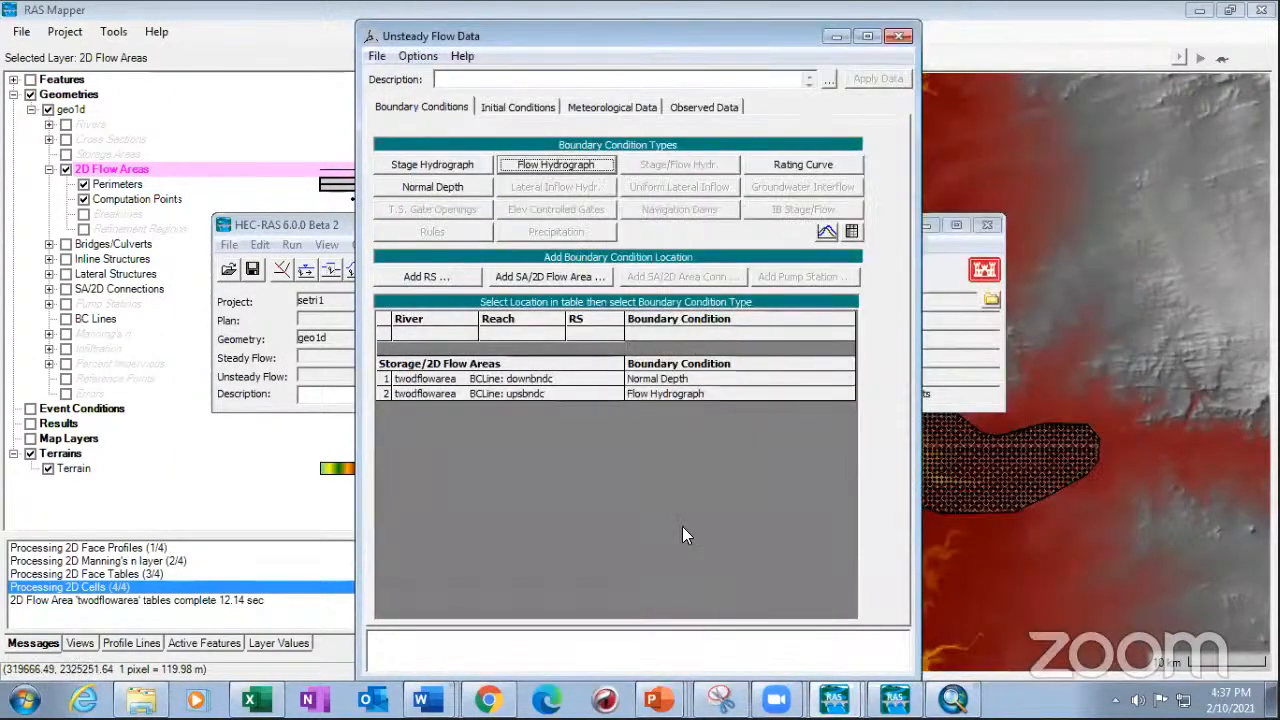
- Save the unsteady flow data with the title undata in the seesionmodel folder and return to the main HEC-RAS window
left_click(377, 57)
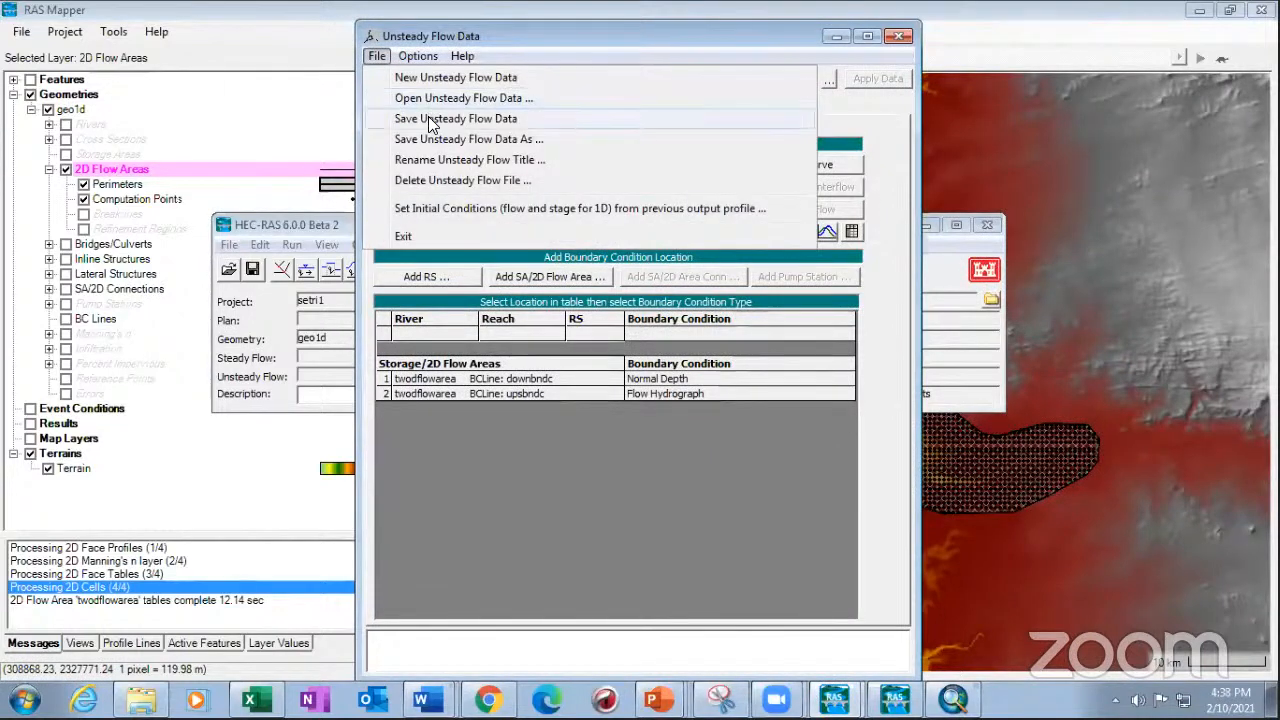
left_click(430, 118)
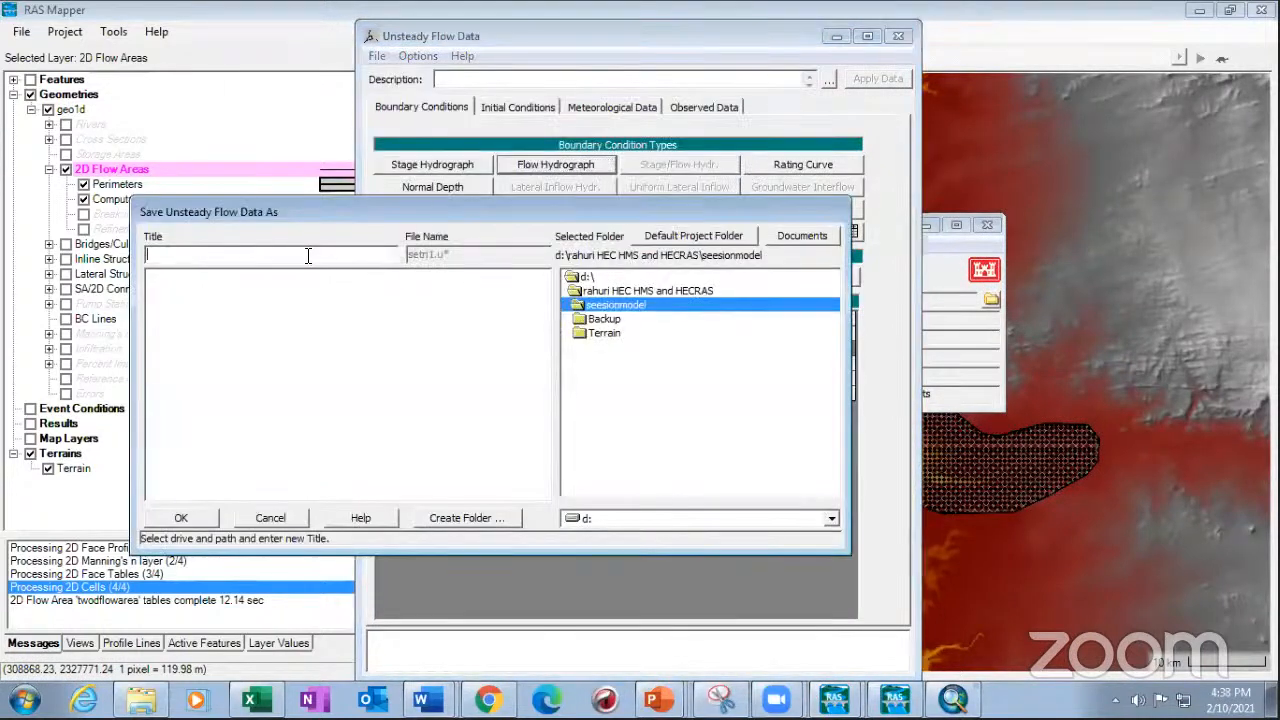
type("undata")
left_click(200, 518)
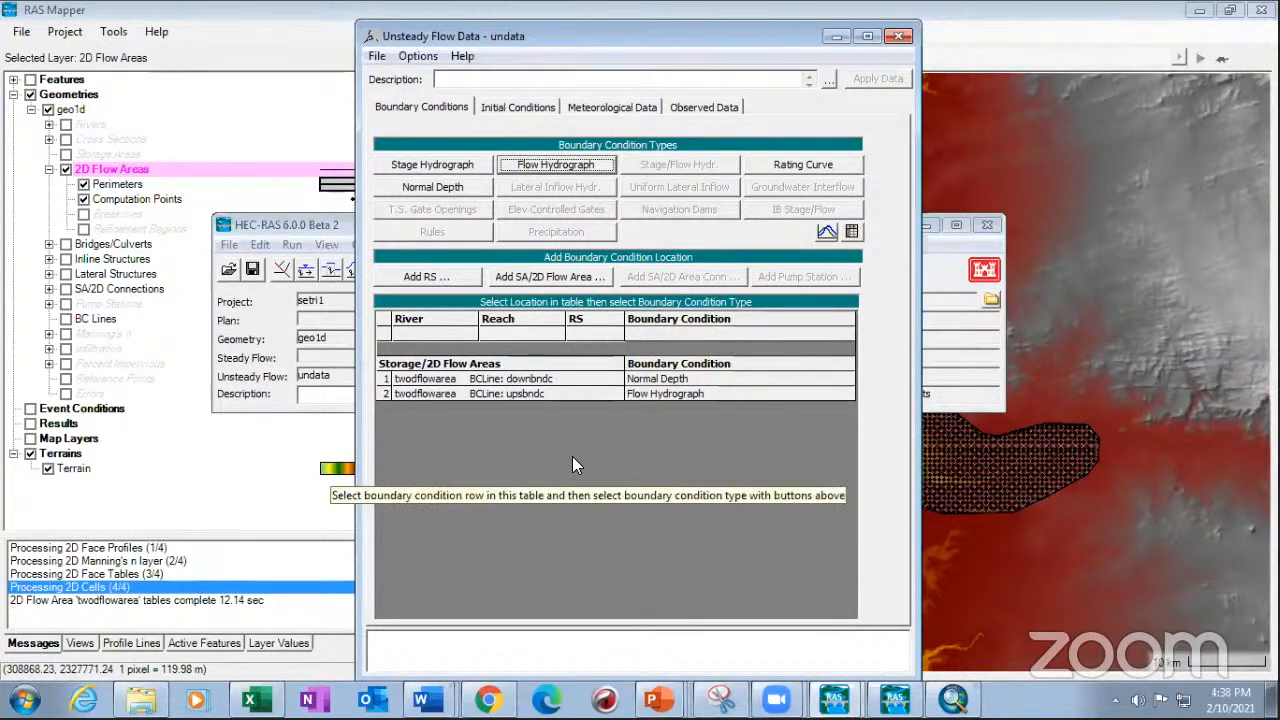
left_click(942, 278)
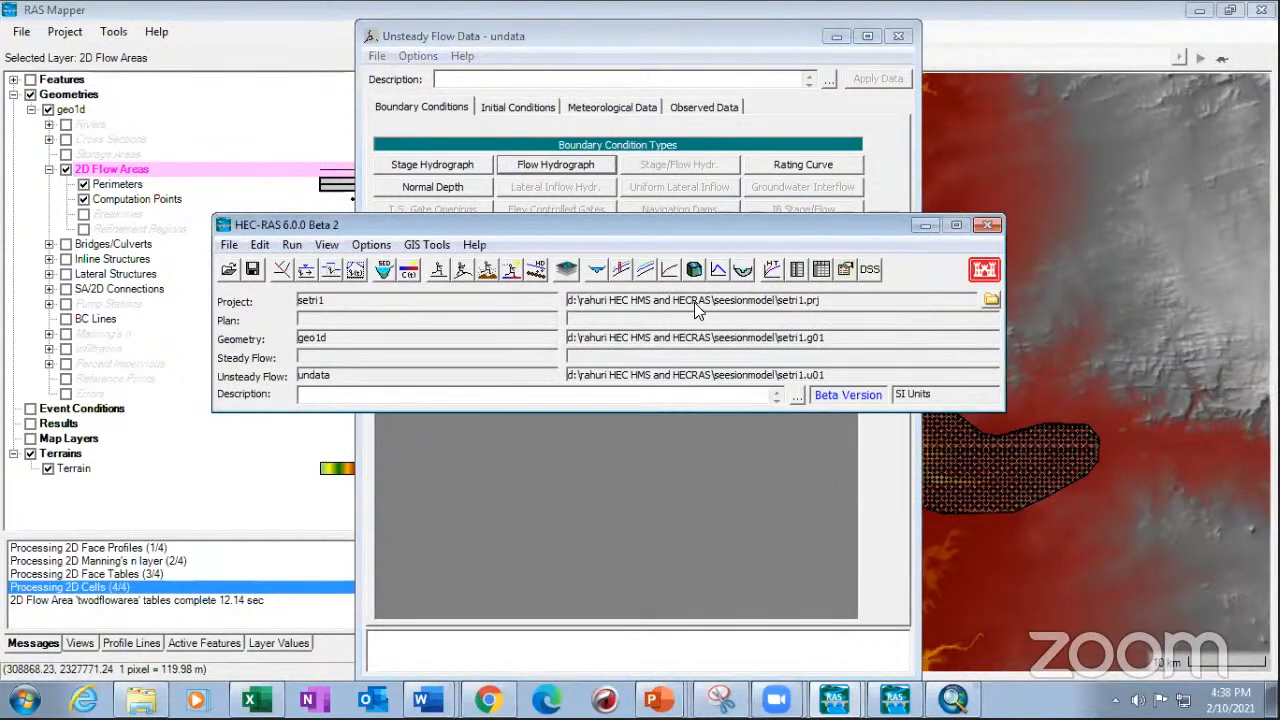
- Reopen the flow hydrograph of the upsbndc boundary line and move its window aside for reference
left_click(684, 36)
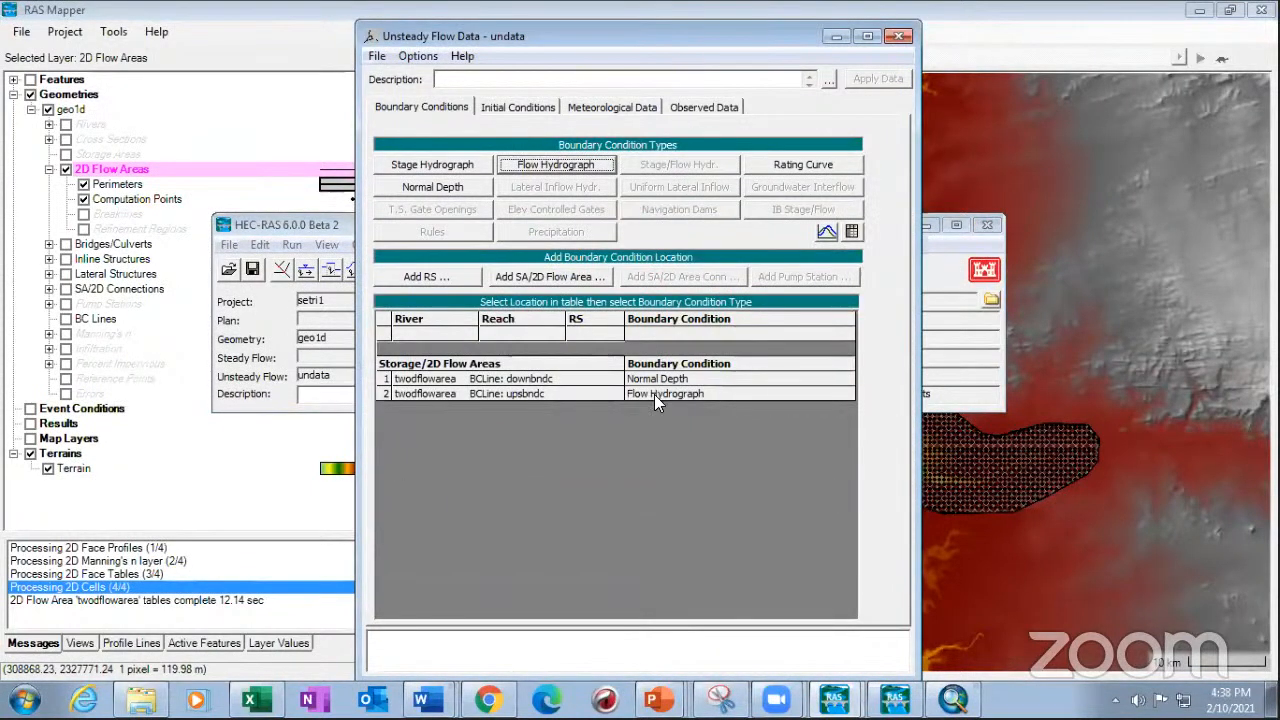
double_click(654, 394)
left_click_drag(1060, 84, 1279, 78)
left_click(530, 478)
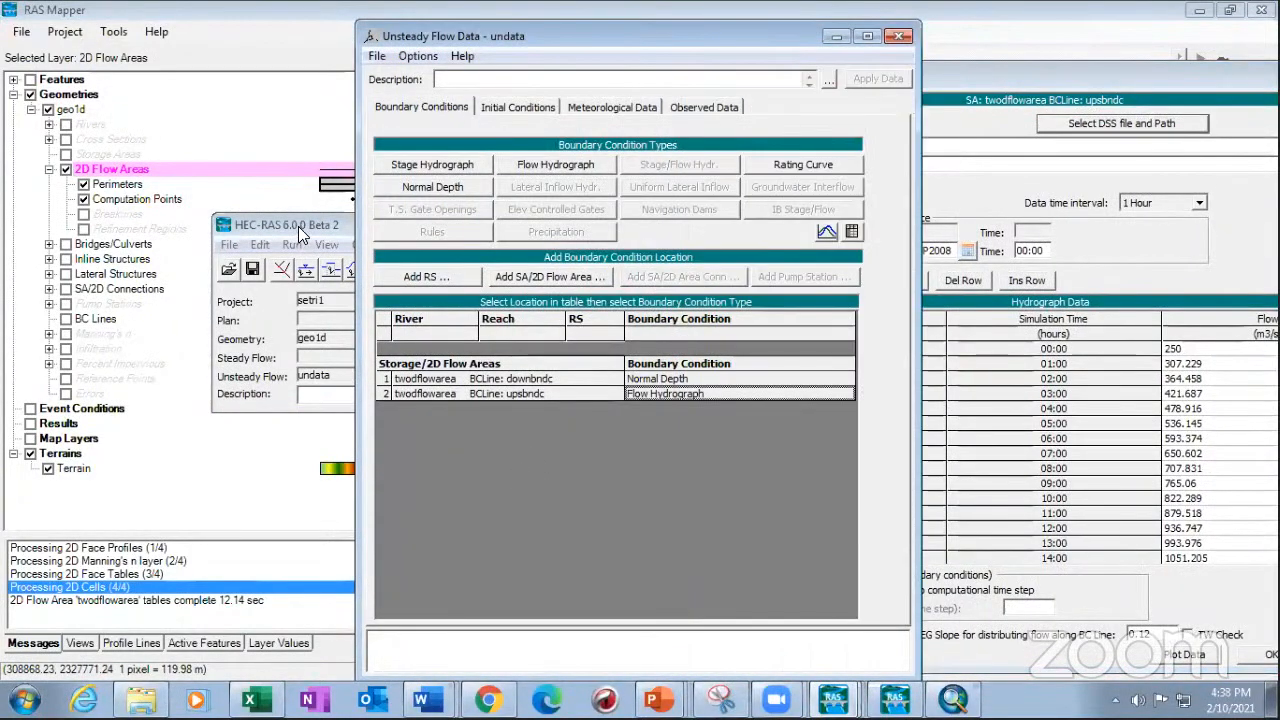
- Open the unsteady flow analysis and enable Geometry Preprocessor, Unsteady Flow Simulation, Post Processor and Floodplain Mapping
left_click(298, 226)
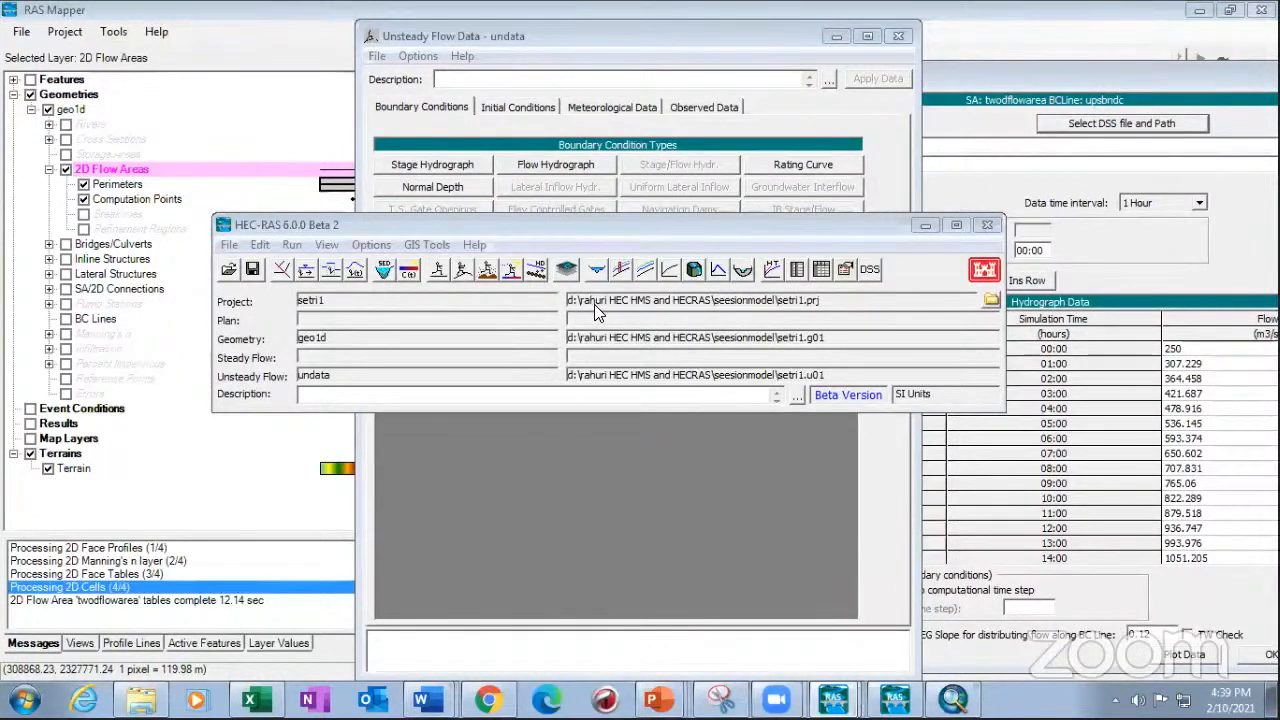
left_click(463, 272)
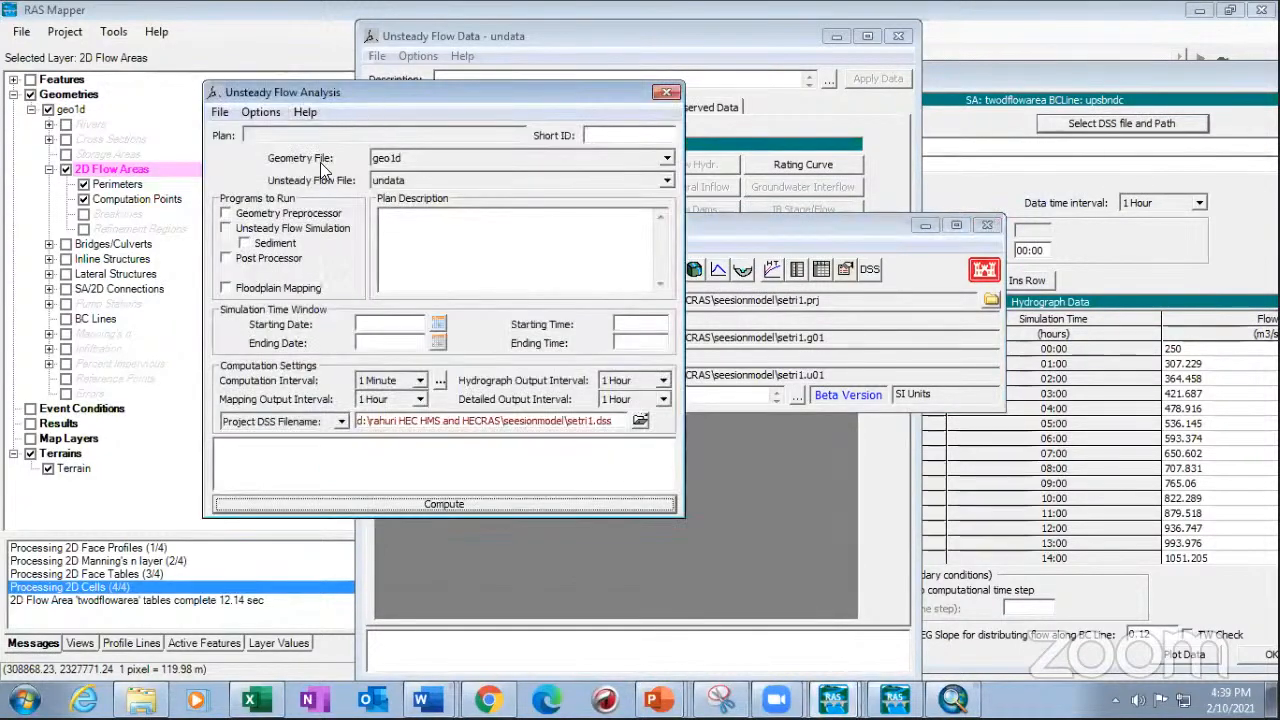
left_click(289, 214)
left_click(289, 230)
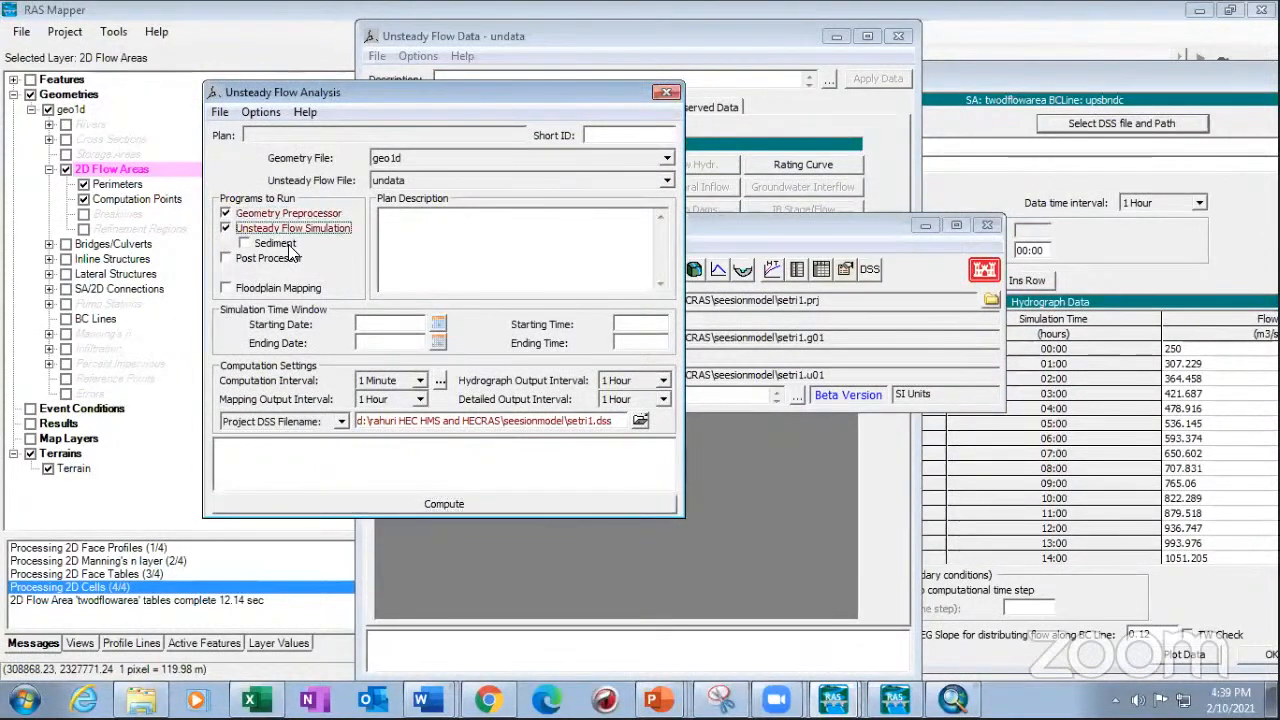
left_click(268, 258)
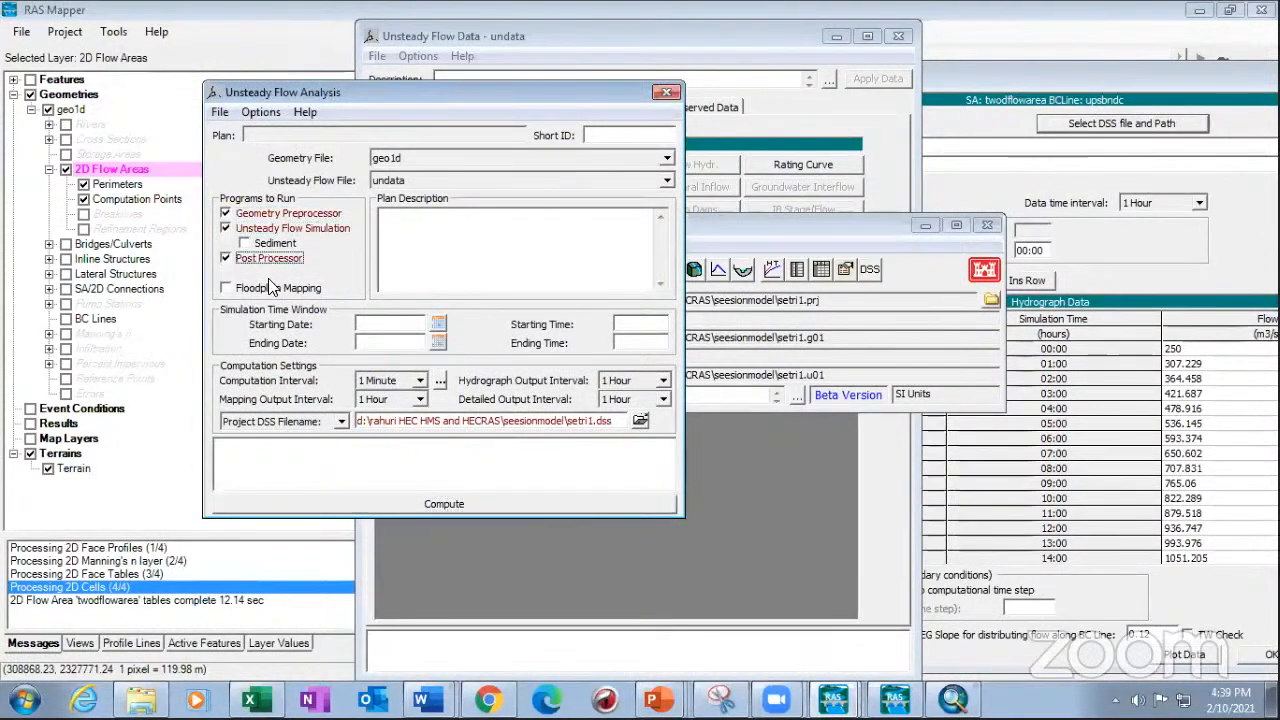
left_click(268, 287)
- Set the simulation's starting date to 01SEP2008 and starting time to 01:00, using the hydrograph table as reference
left_click(1108, 373)
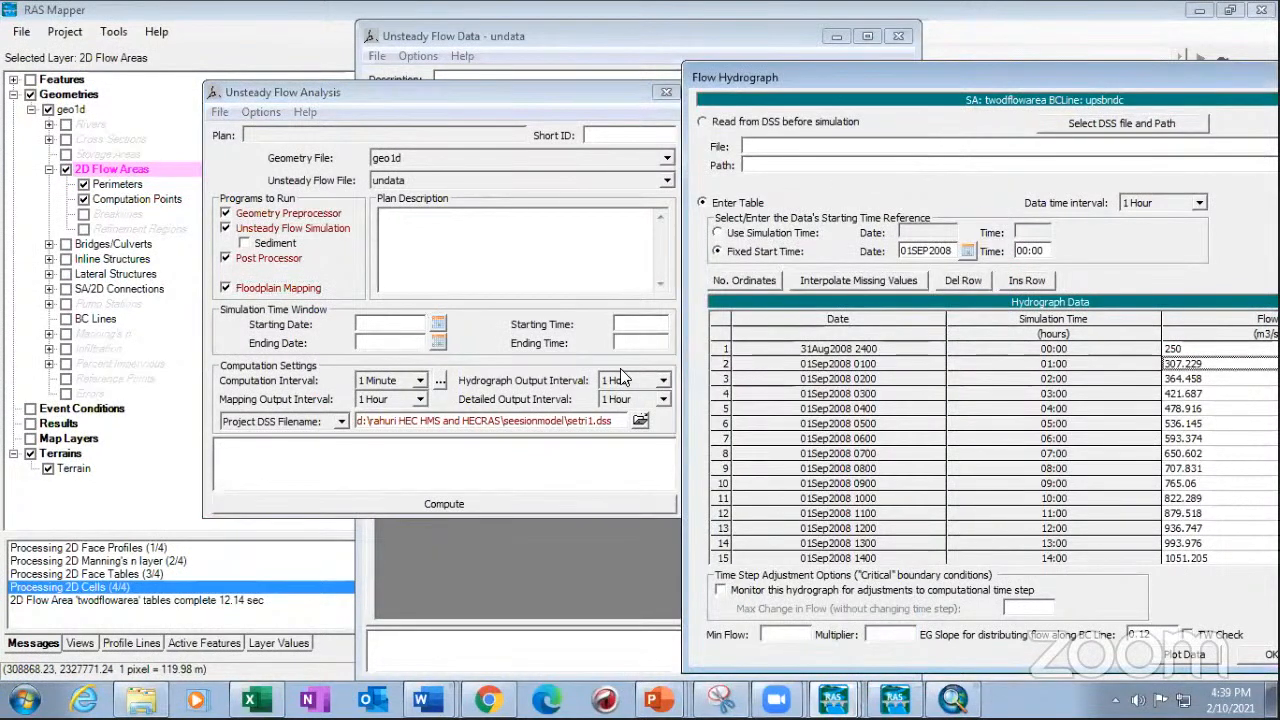
left_click(439, 324)
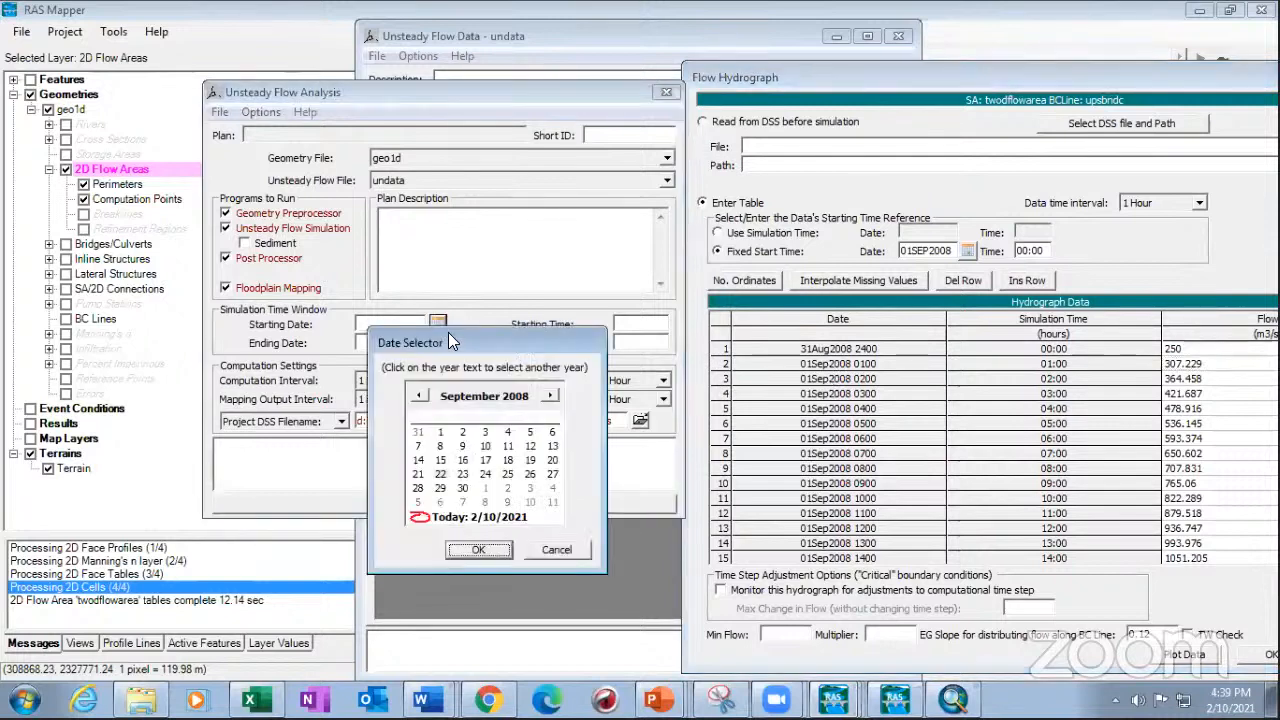
left_click(441, 432)
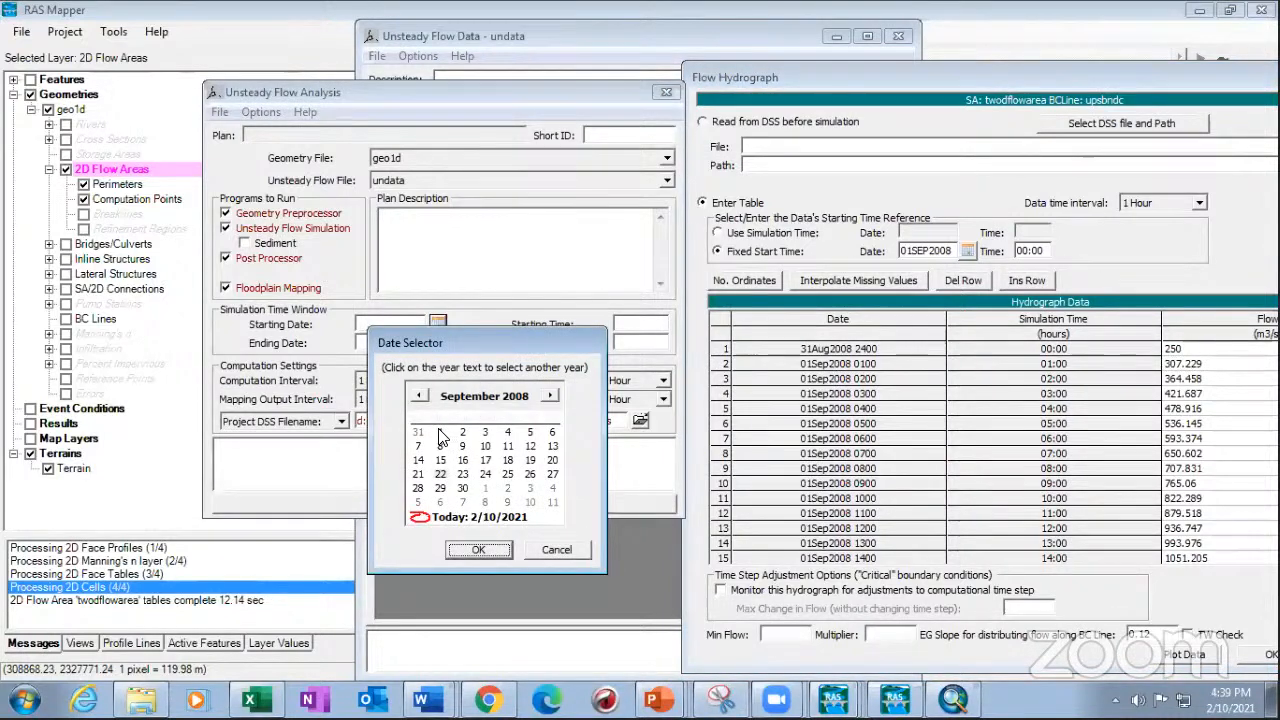
left_click(478, 546)
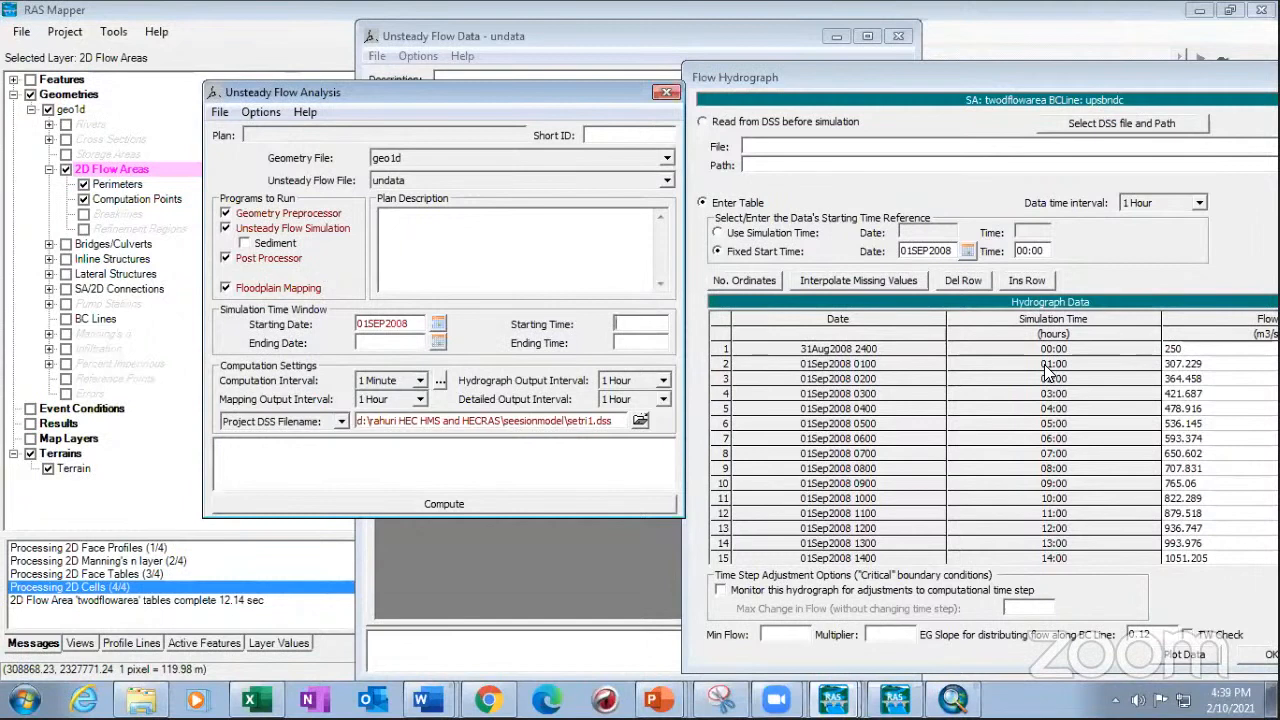
type("01:0")
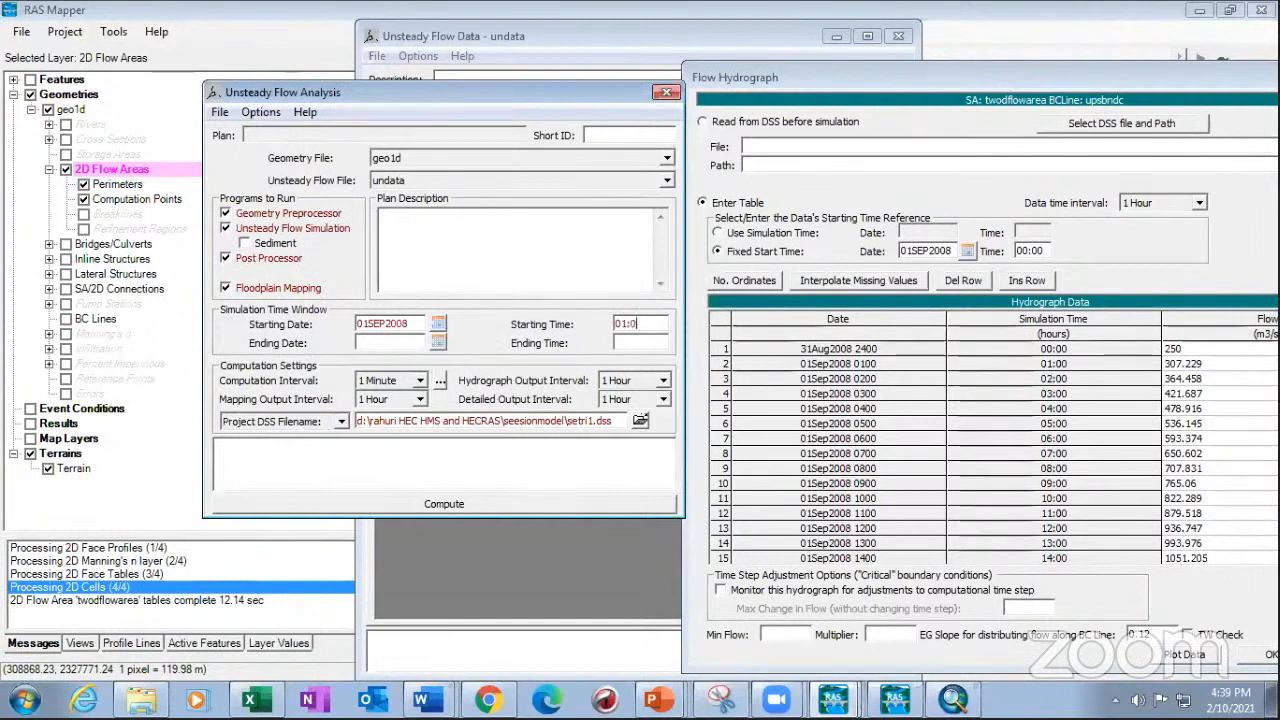
type("0")
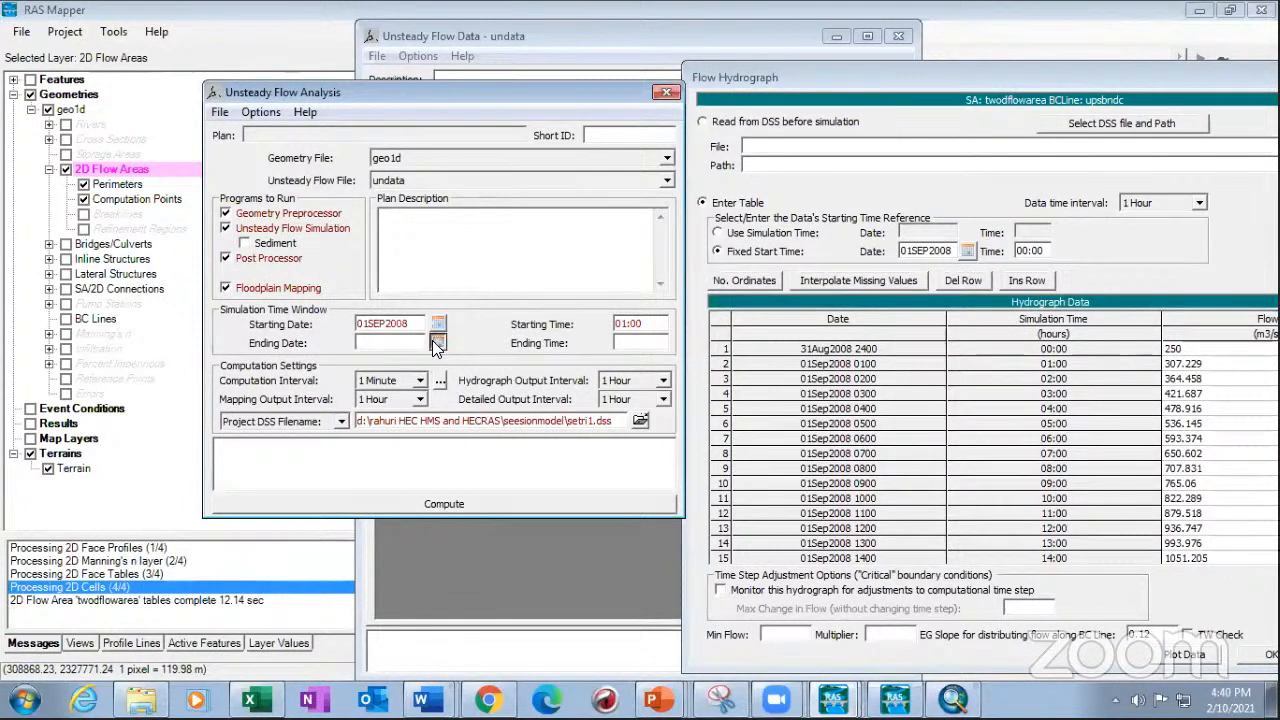
- Check the last dates and times at the end of the hydrograph table for the simulation's ending time
left_click(437, 343)
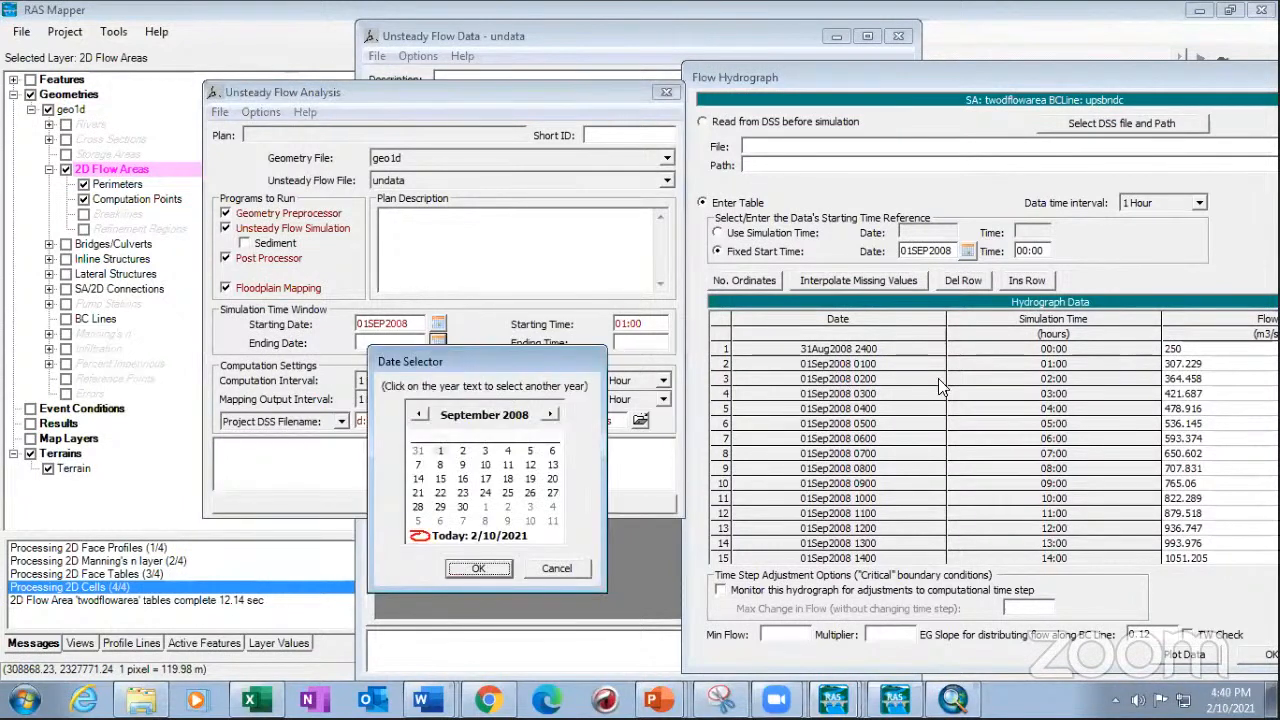
left_click(556, 568)
scroll(898, 475, "down", 15)
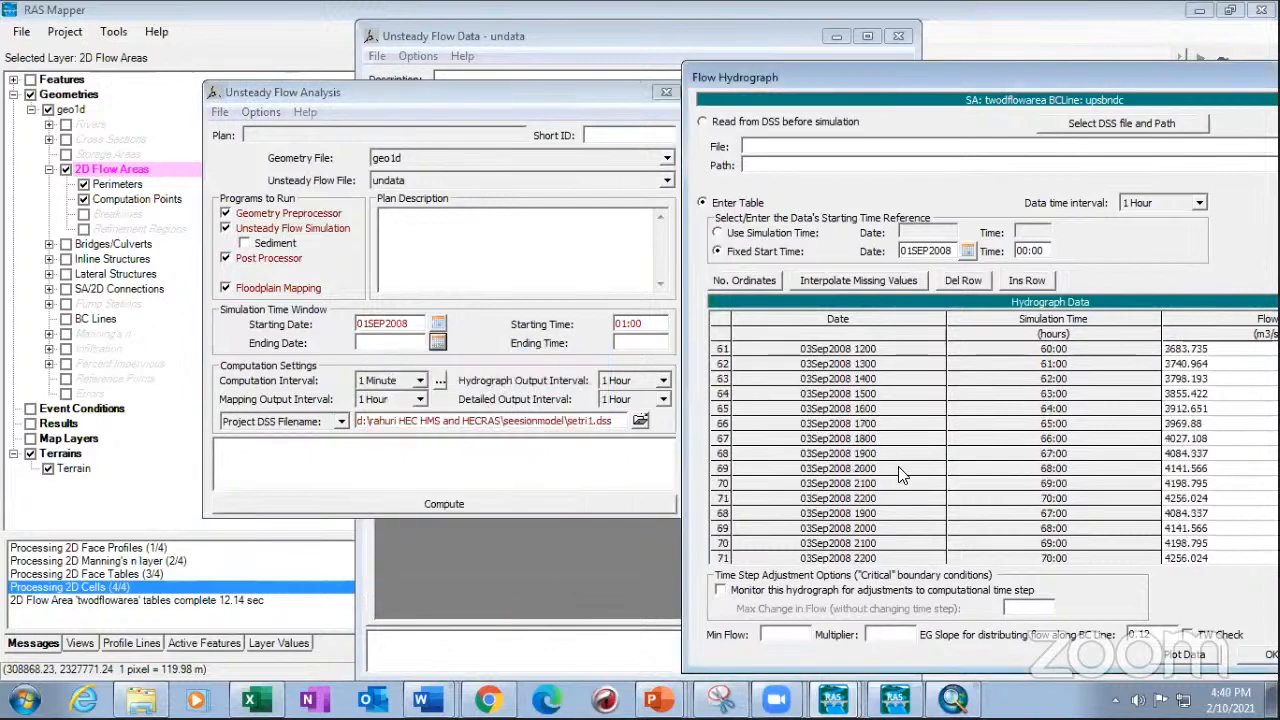
scroll(898, 475, "down", 9)
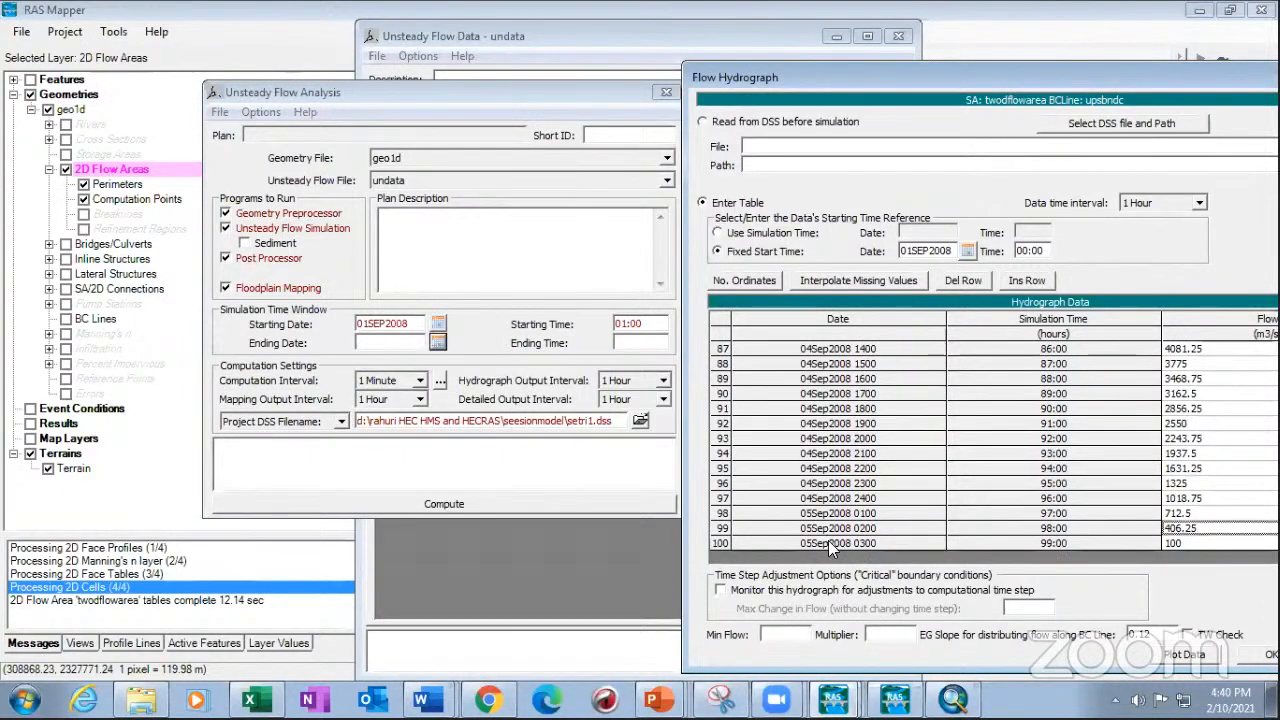
left_click(399, 341)
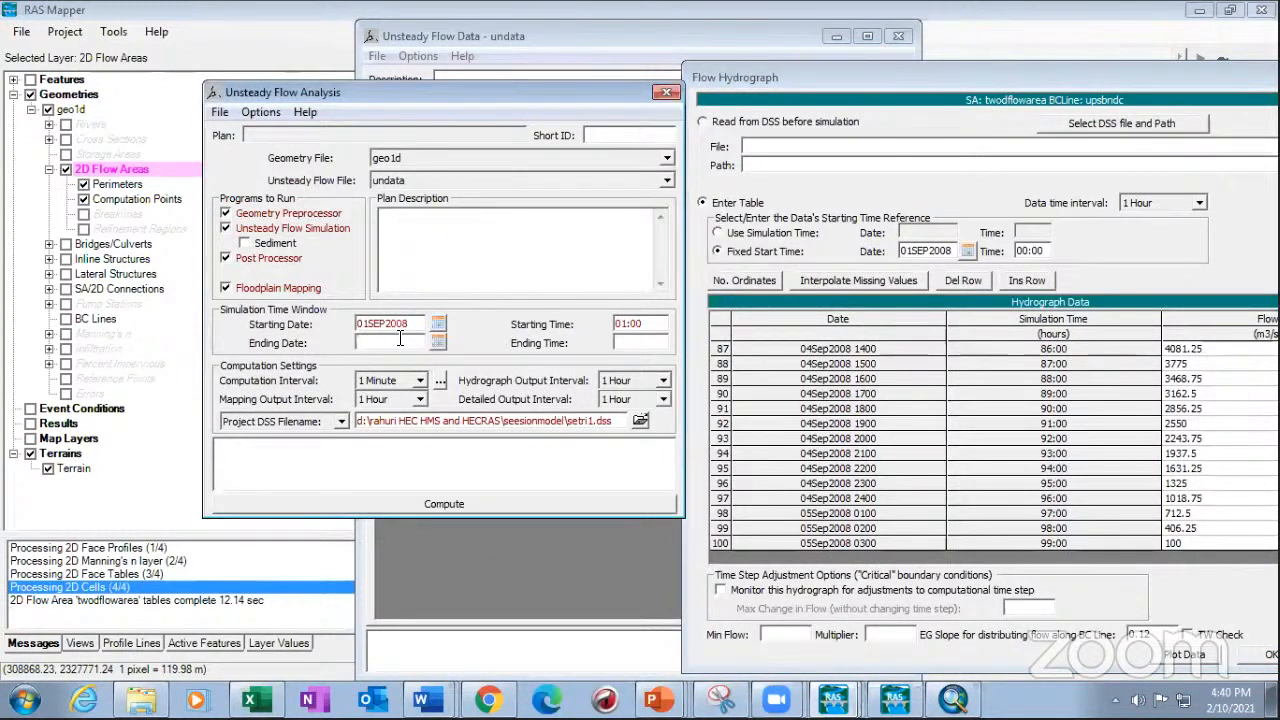
type("05:")
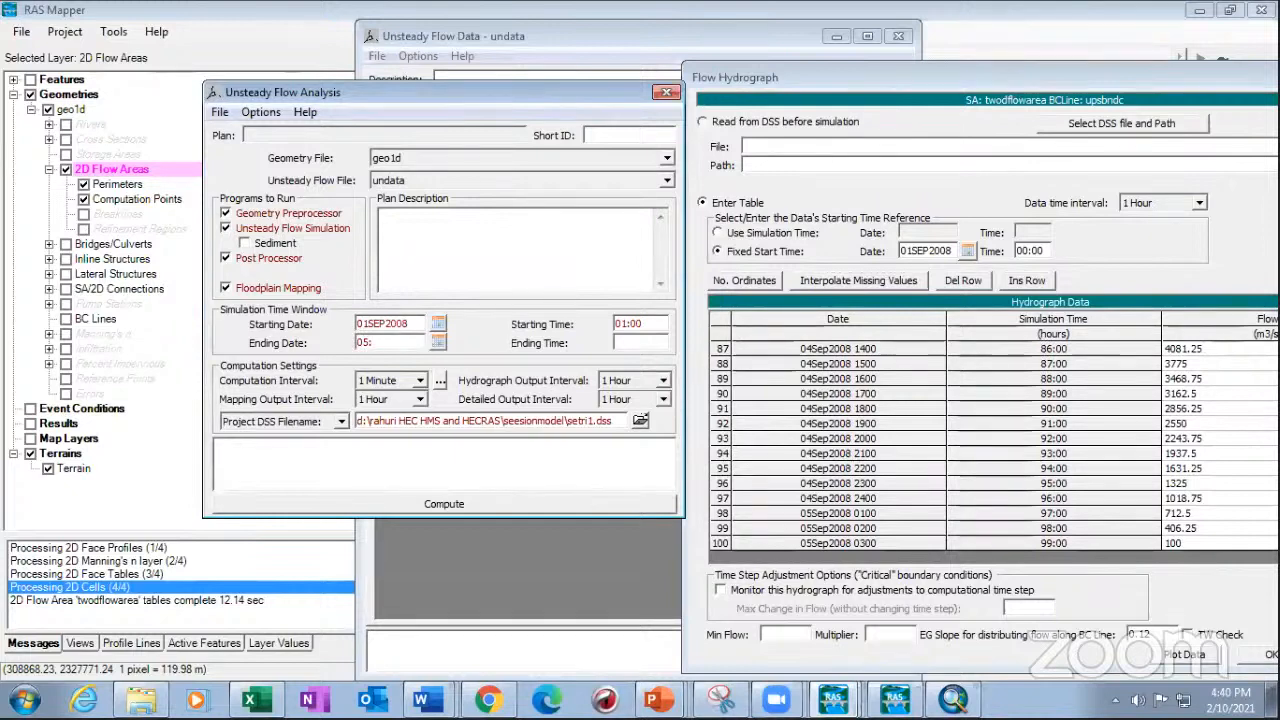
left_click(440, 342)
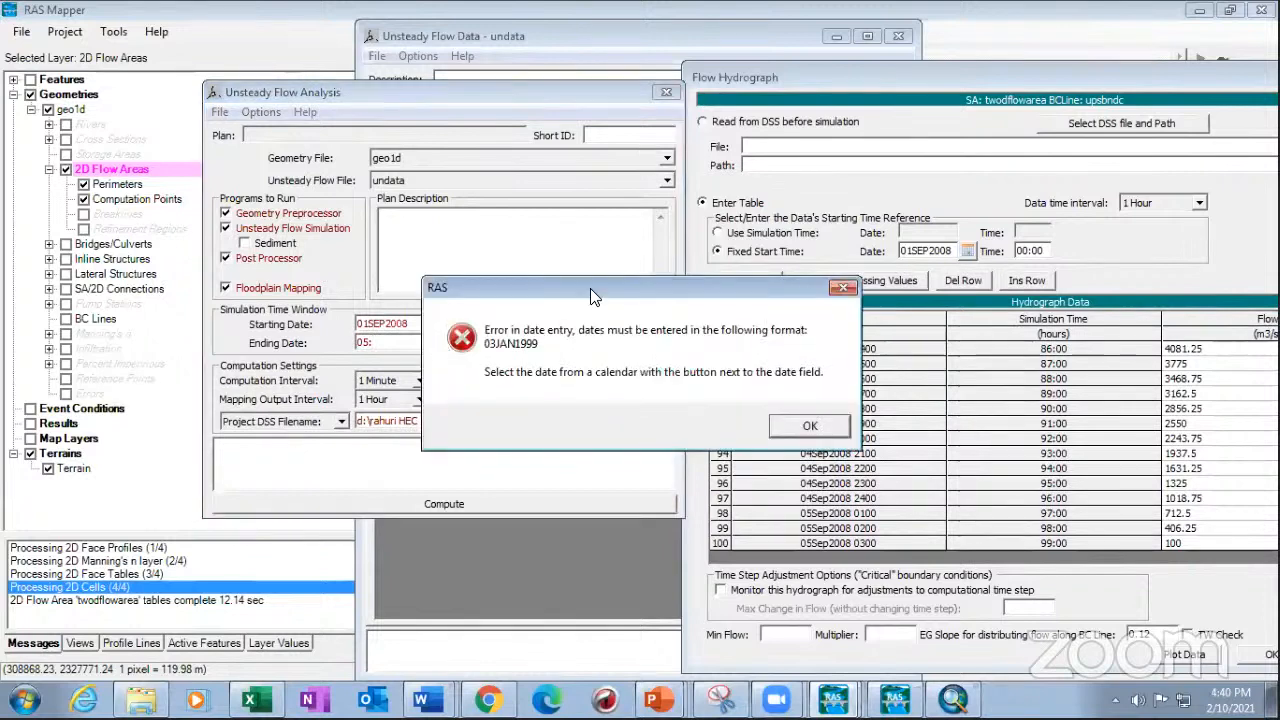
left_click(810, 428)
key("BackSpace")
key("BackSpace")
key("BackSpace")
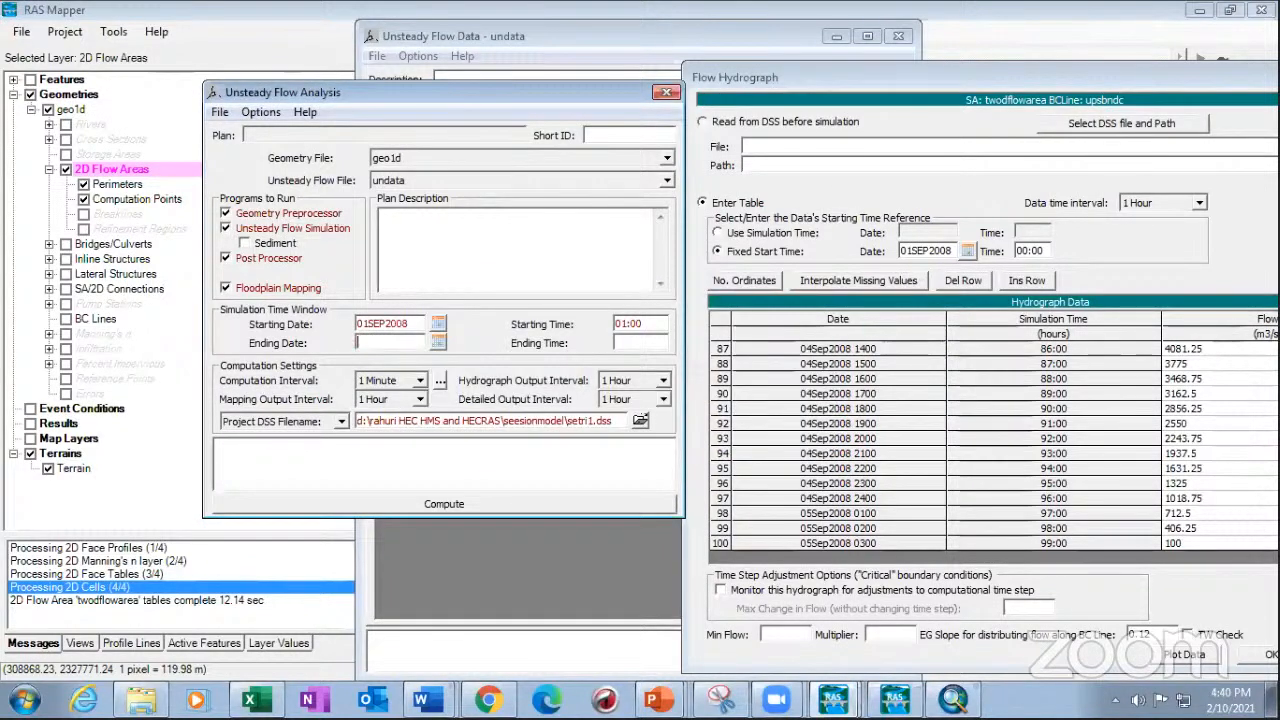
- Set the simulation's ending date to 05SEP2008 and ending time to 02:00
left_click(438, 342)
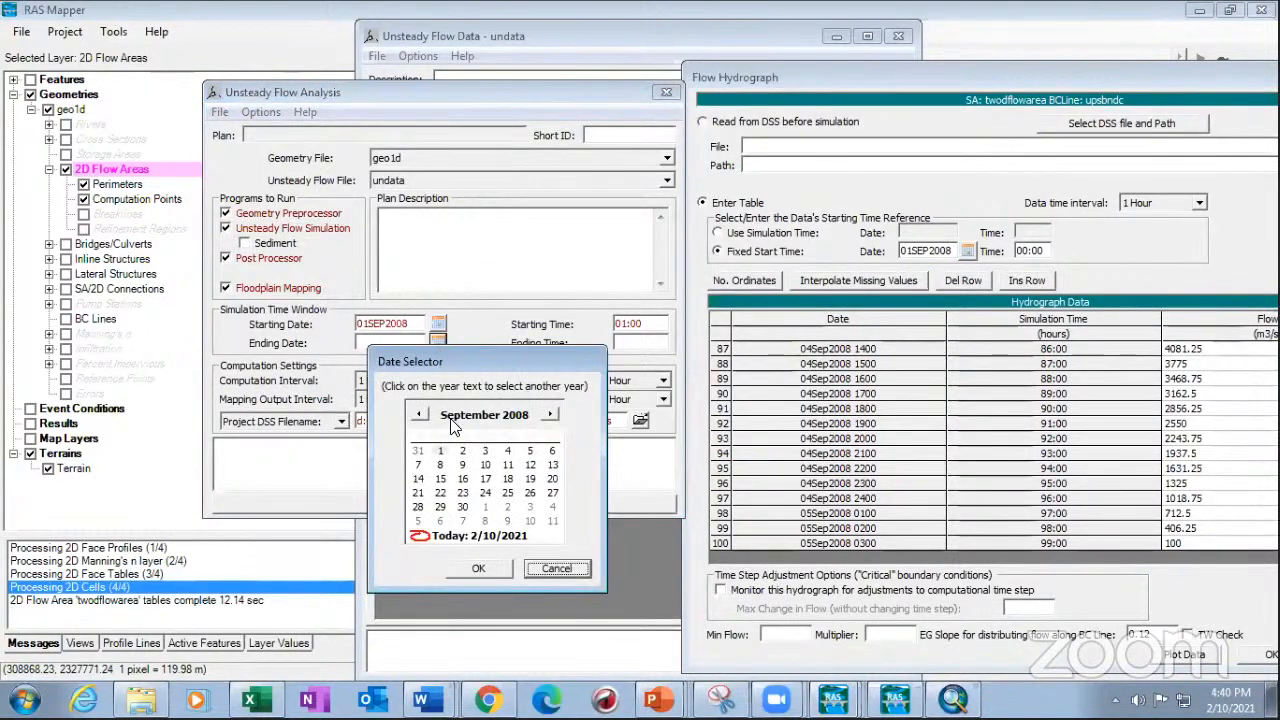
left_click(530, 451)
left_click(480, 568)
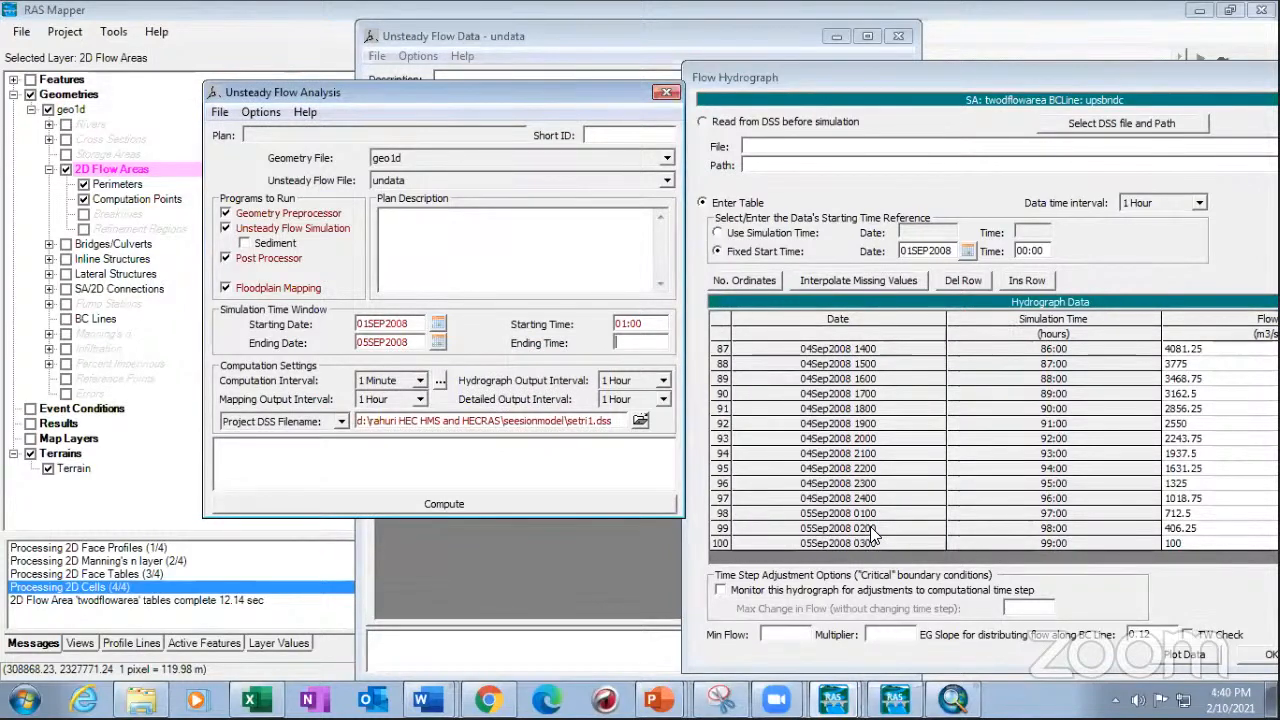
type("02:00")
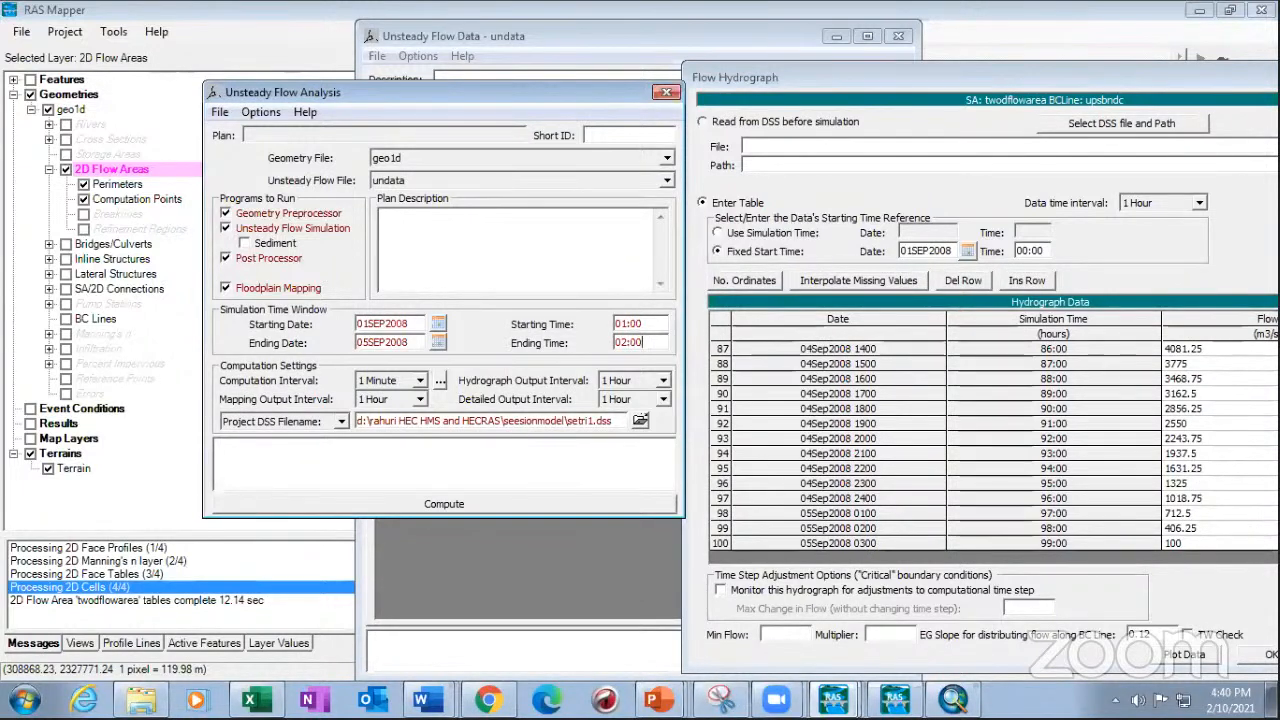
left_click(548, 468)
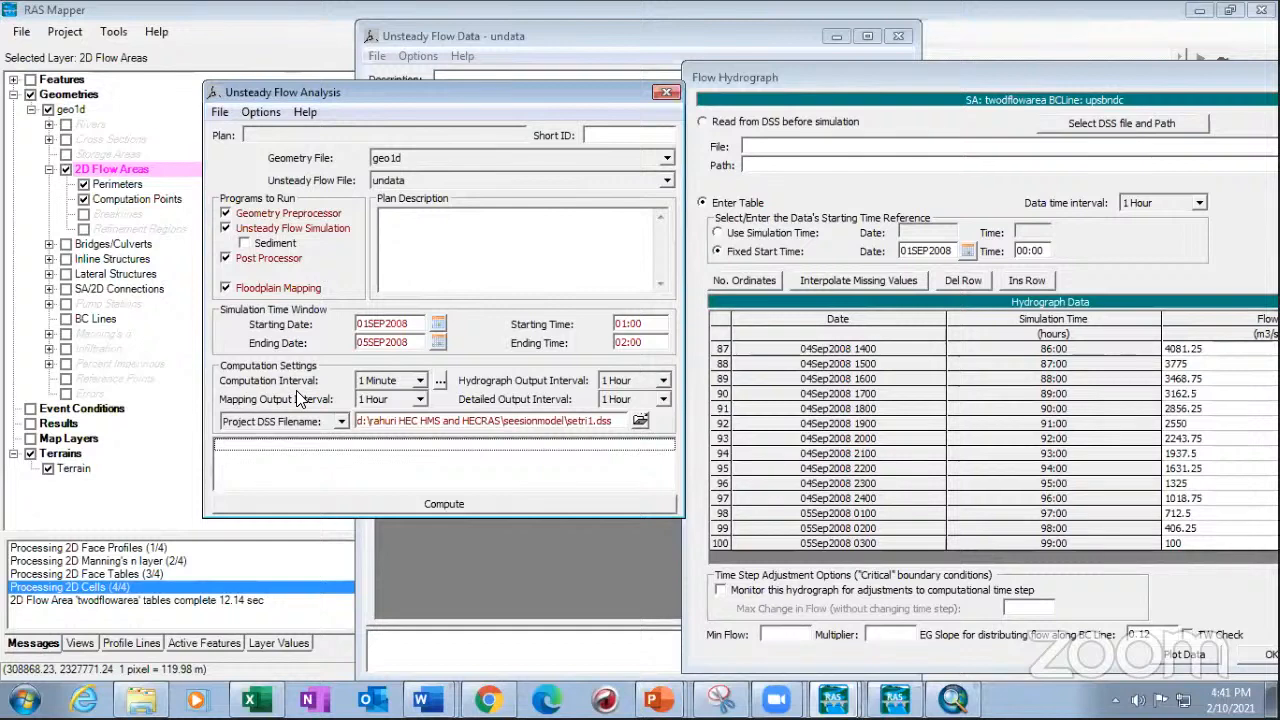
- Review the available computation intervals and set the computation interval to 1 Hour
left_click(375, 382)
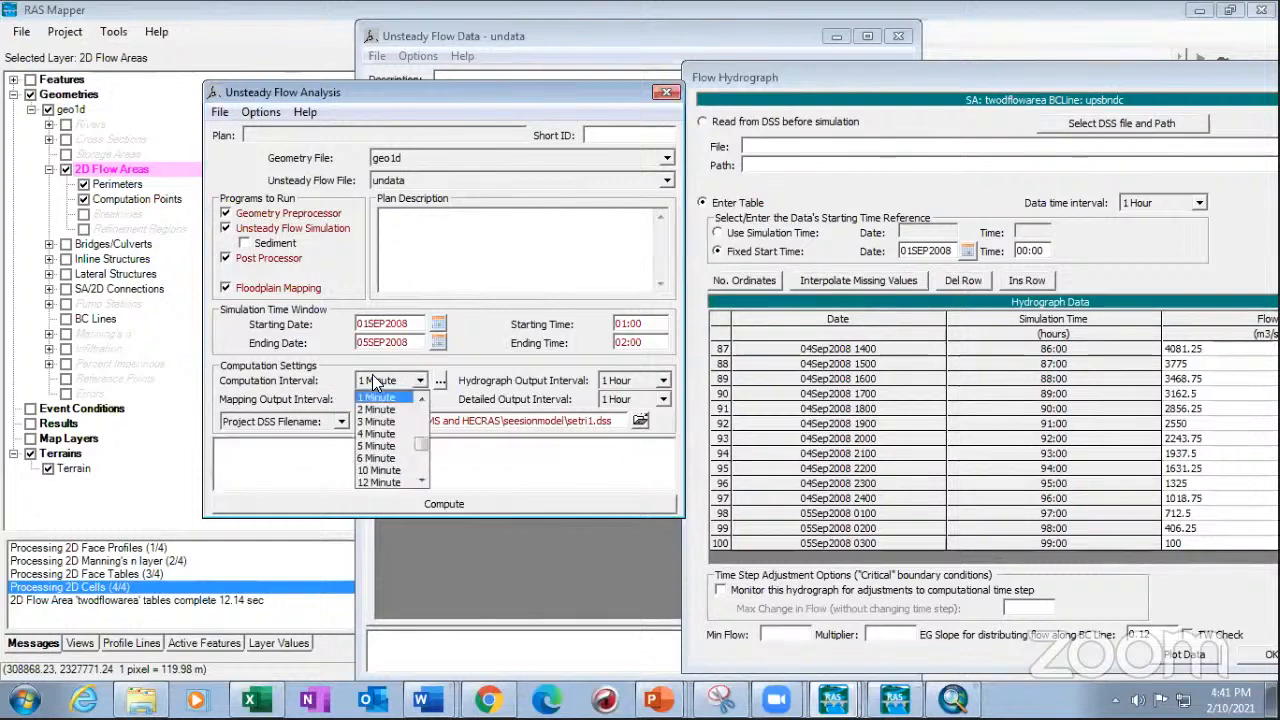
scroll(390, 430, "up", 4)
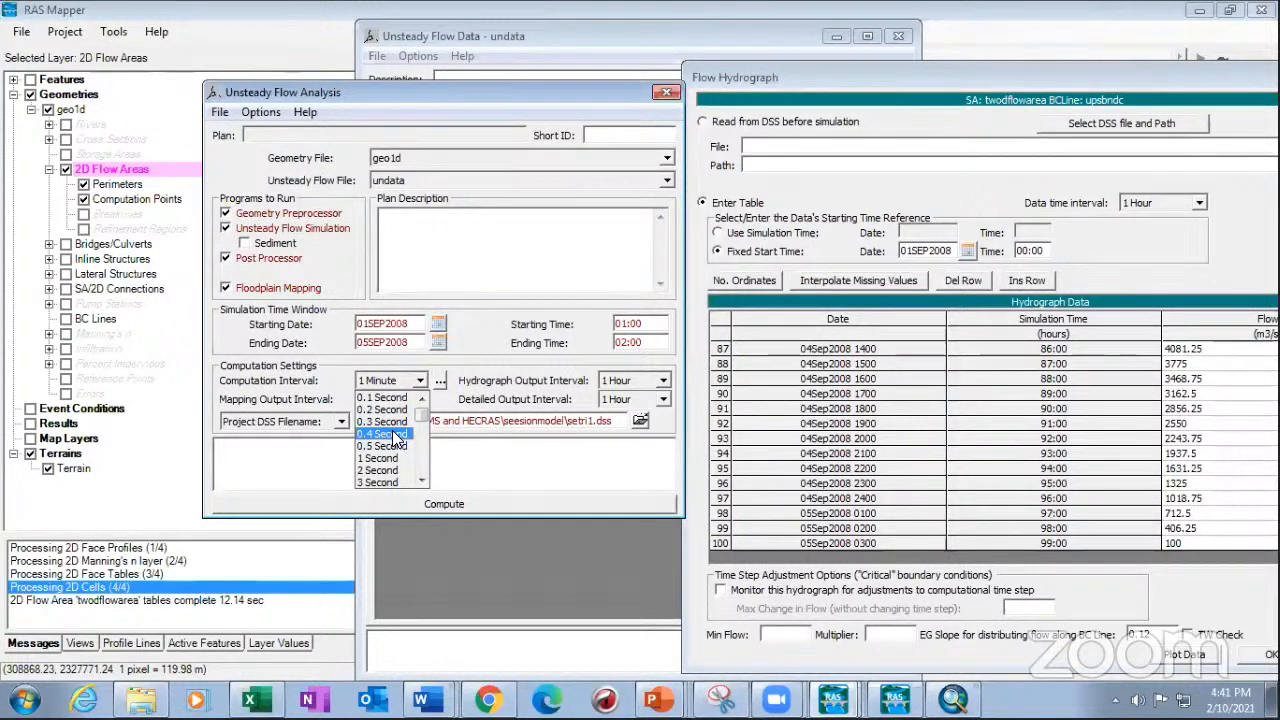
left_click(294, 380)
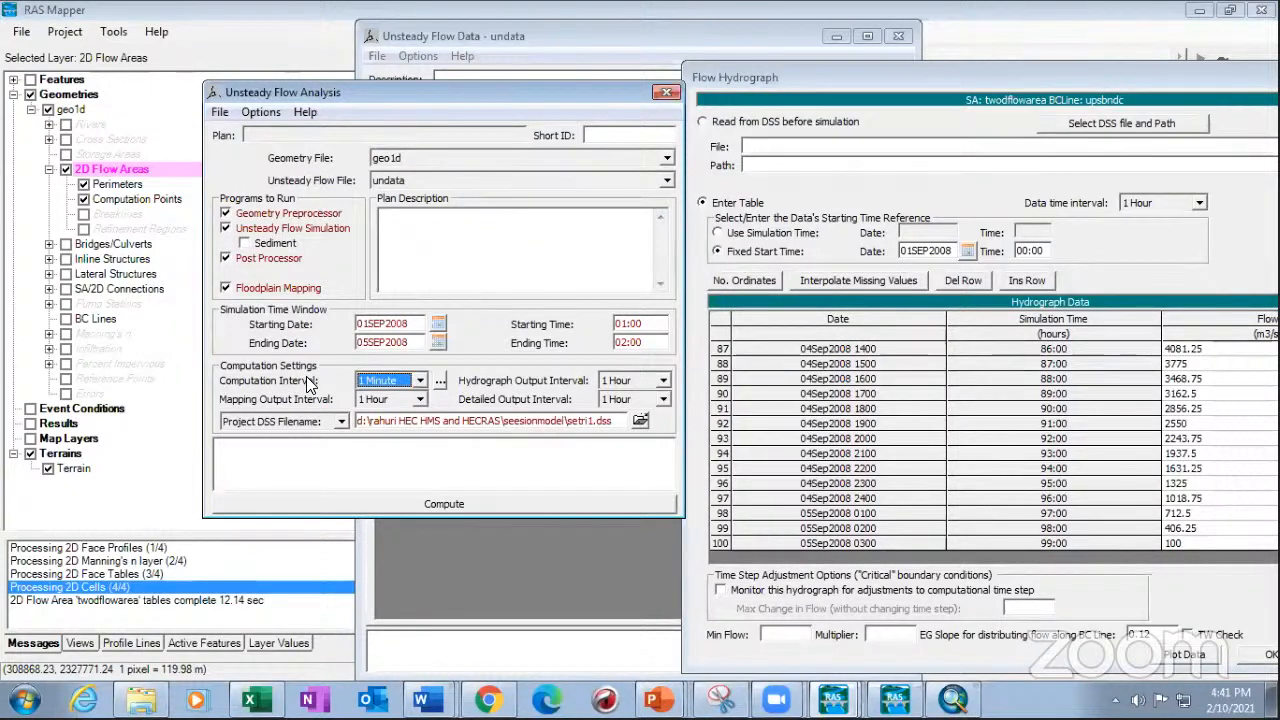
left_click(379, 389)
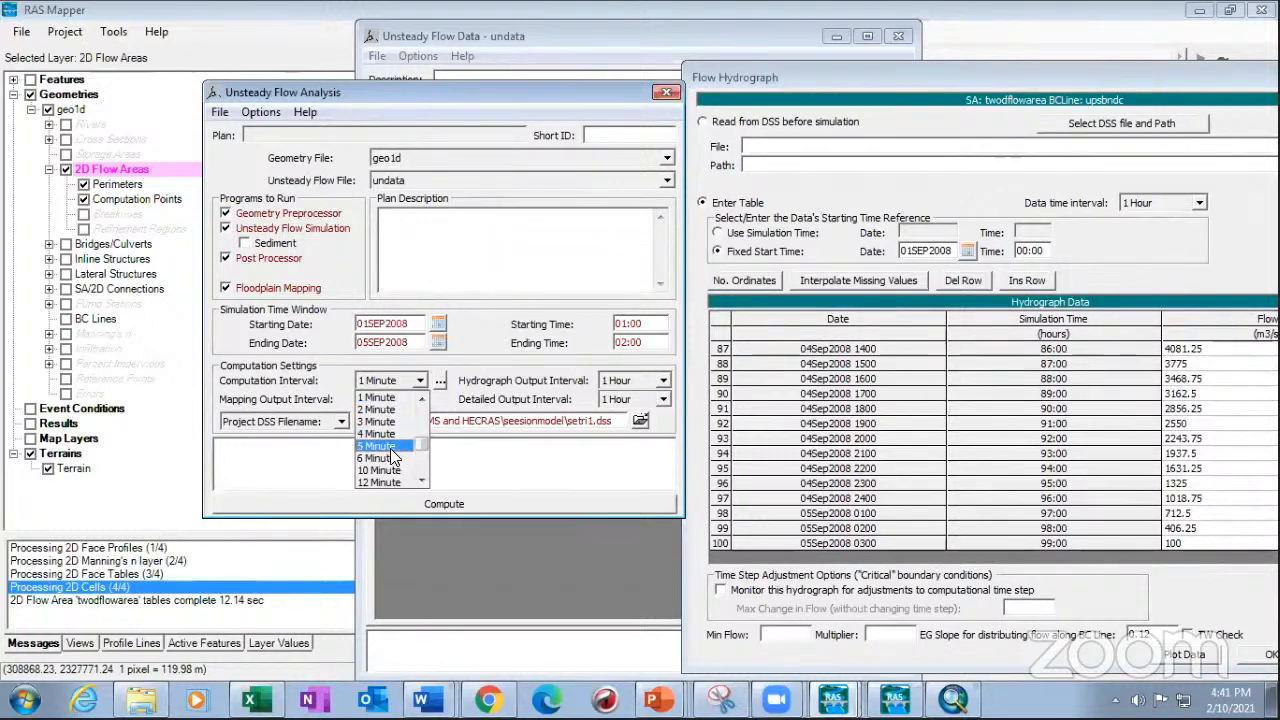
scroll(390, 457, "down", 3)
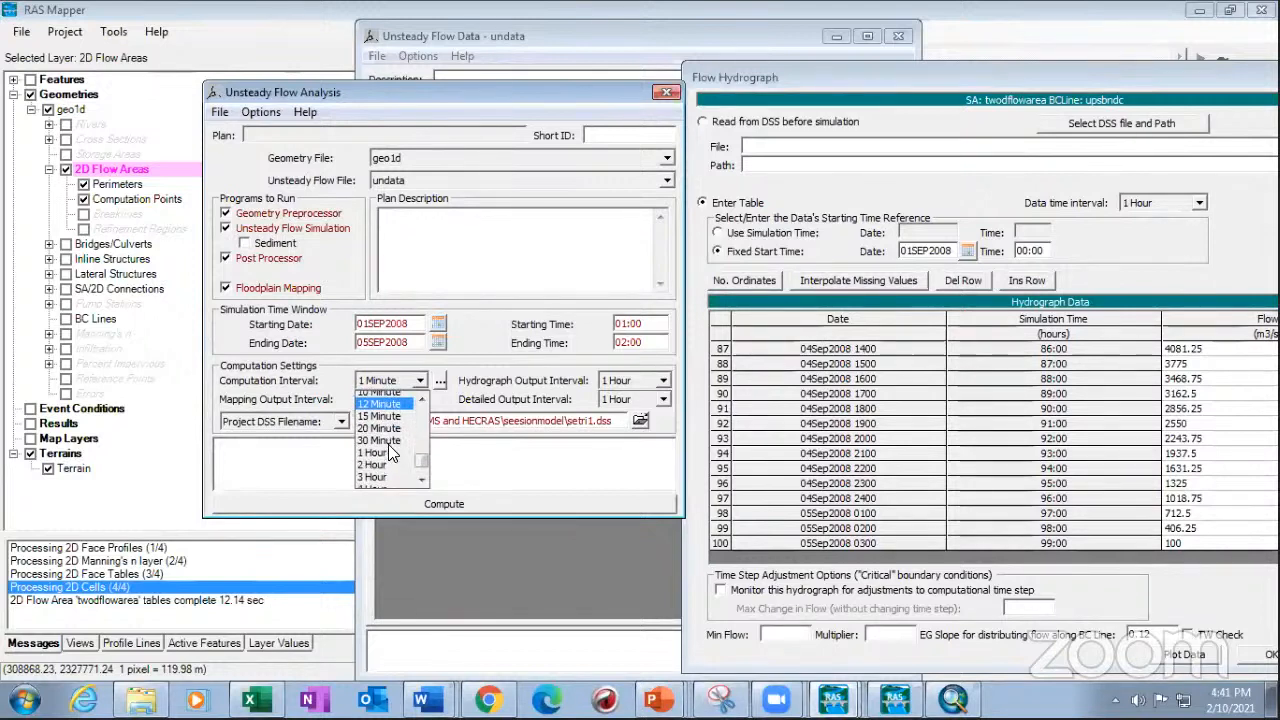
left_click(386, 422)
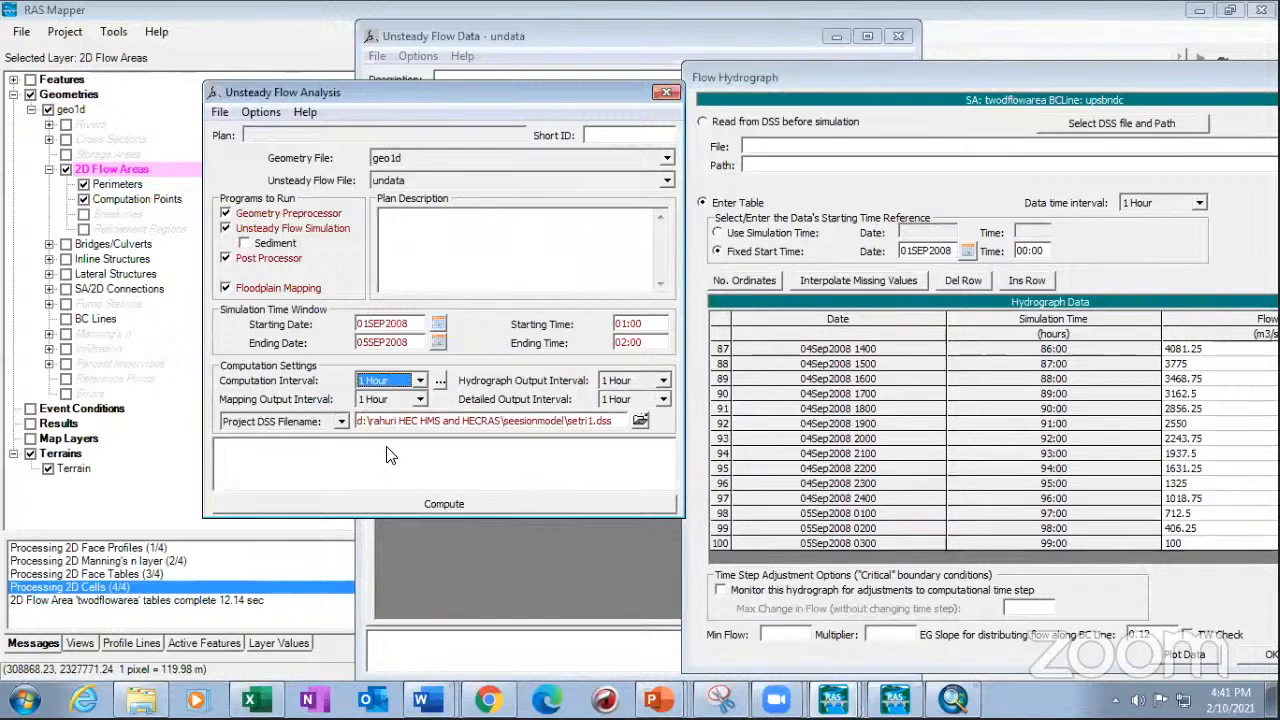
- Compute the unsteady flow simulation and close the computations window once the run has finished
left_click(418, 504)
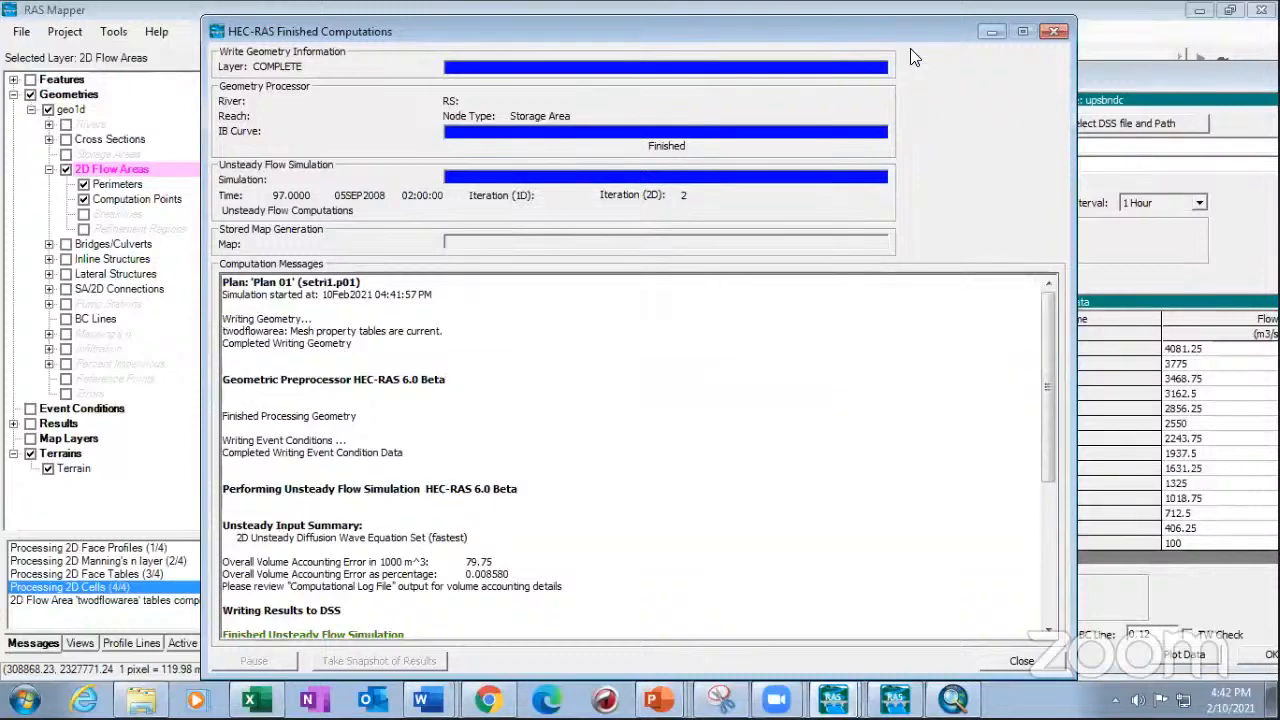
left_click_drag(900, 30, 812, 71)
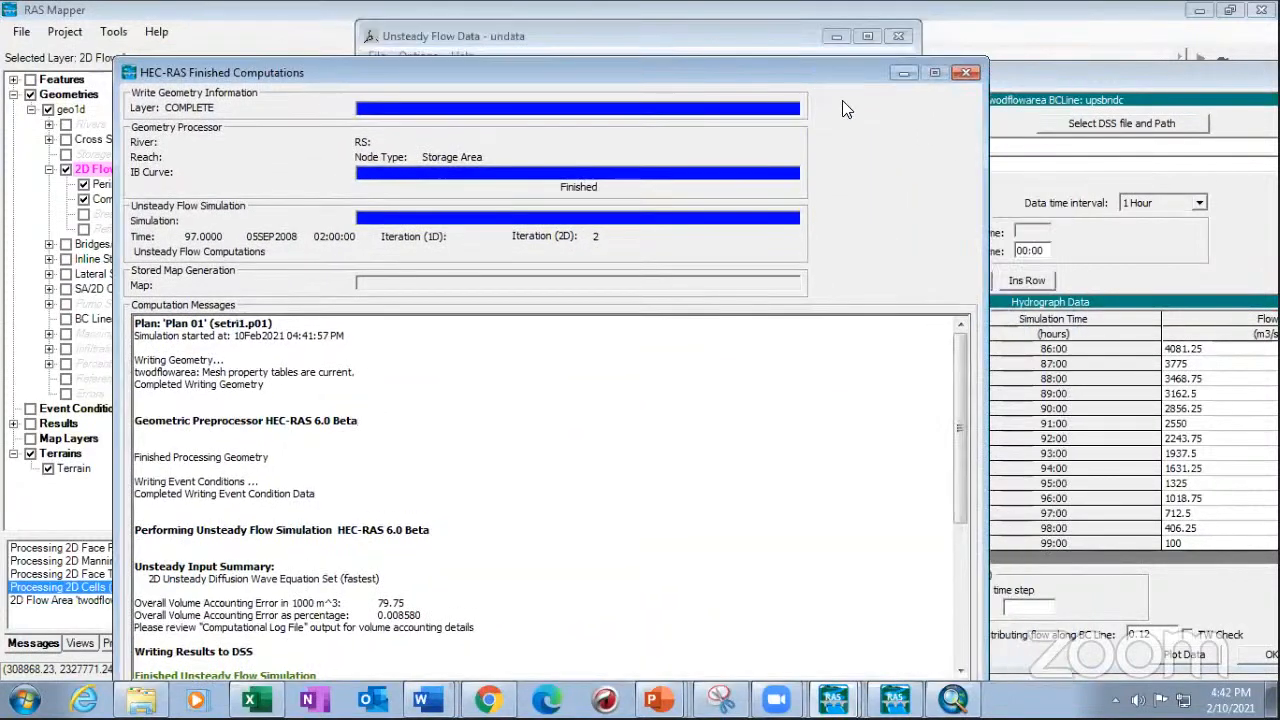
left_click(969, 74)
- Switch to RAS Mapper and display the Depth (Max) result layer of Plan 01
left_click(893, 698)
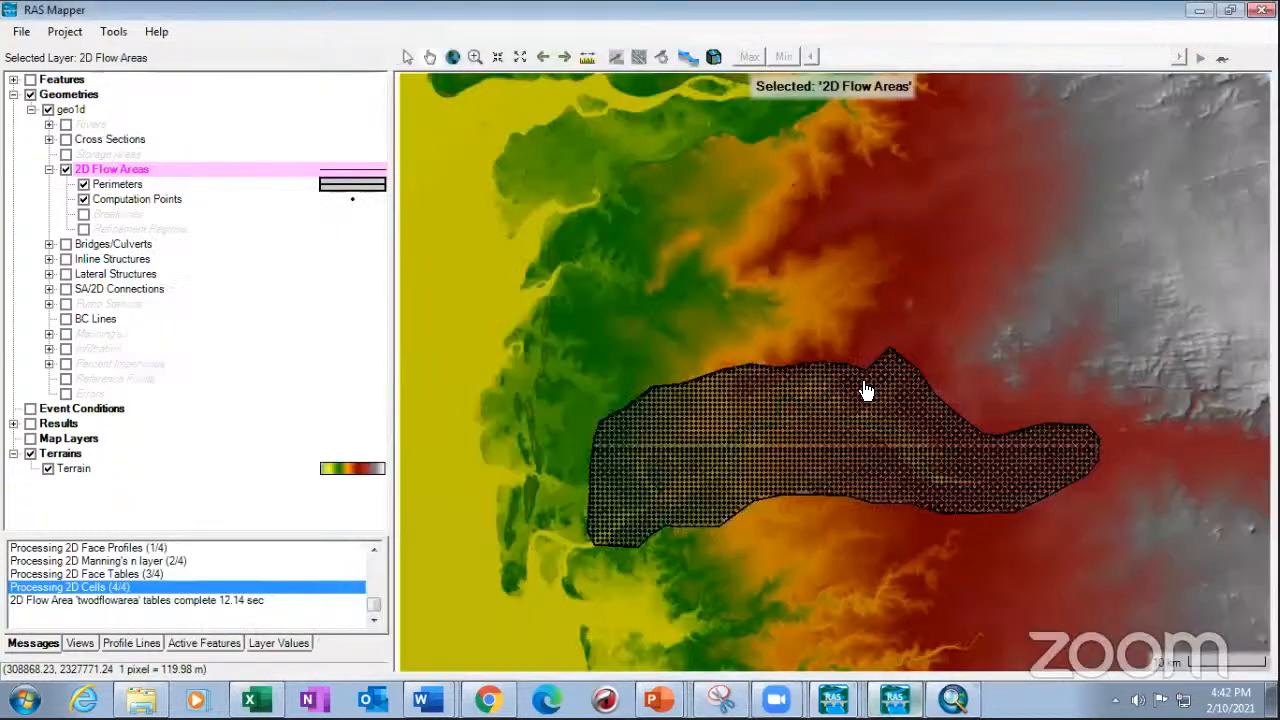
left_click(14, 424)
left_click(30, 424)
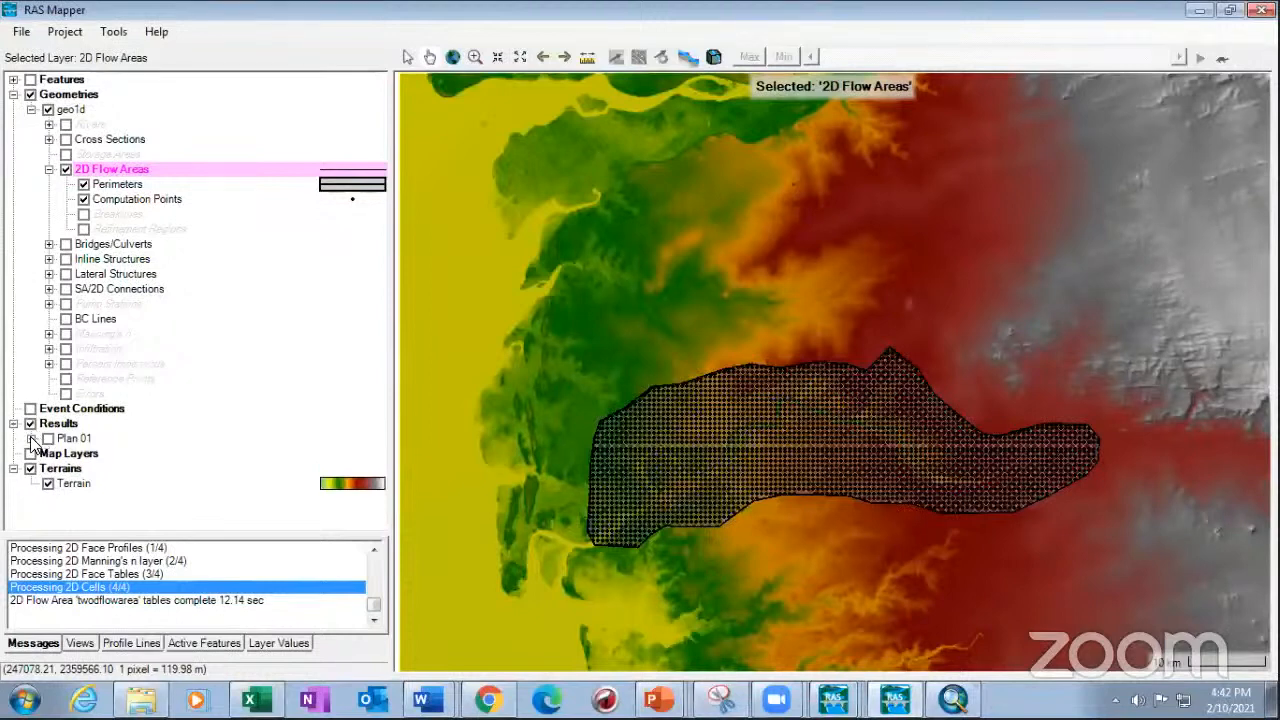
left_click(31, 438)
scroll(80, 495, "down", 1)
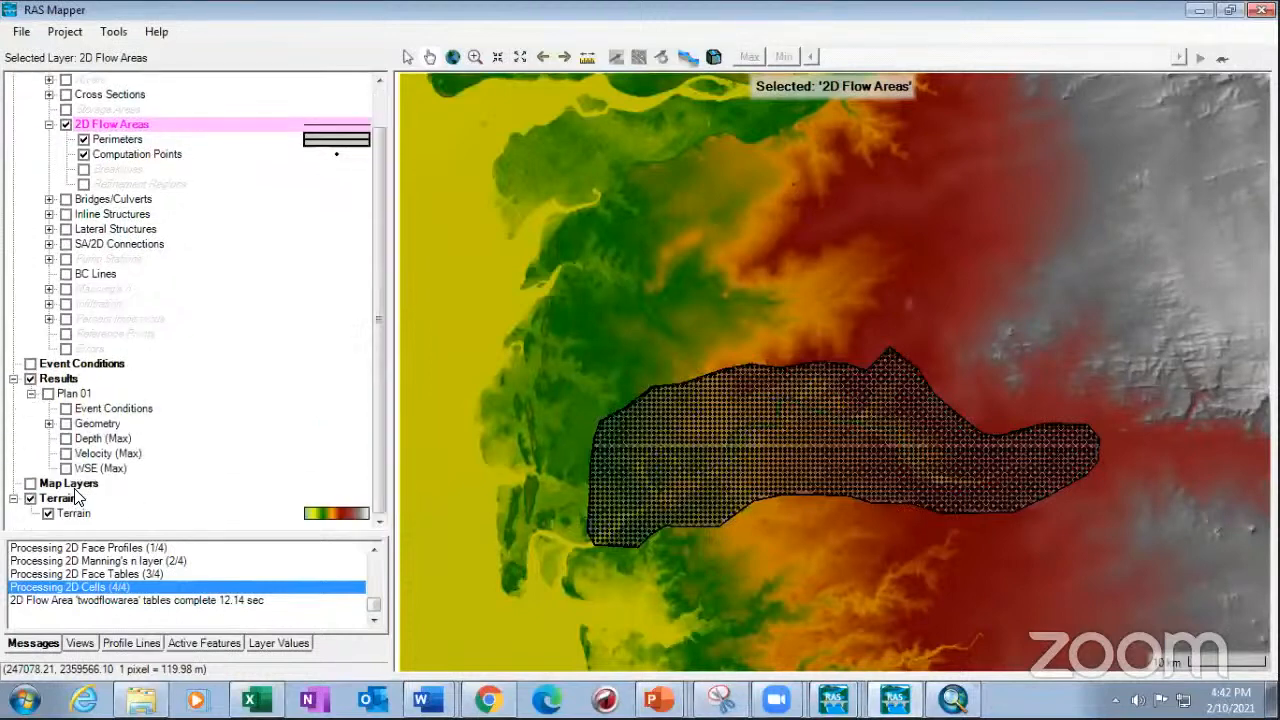
left_click(66, 439)
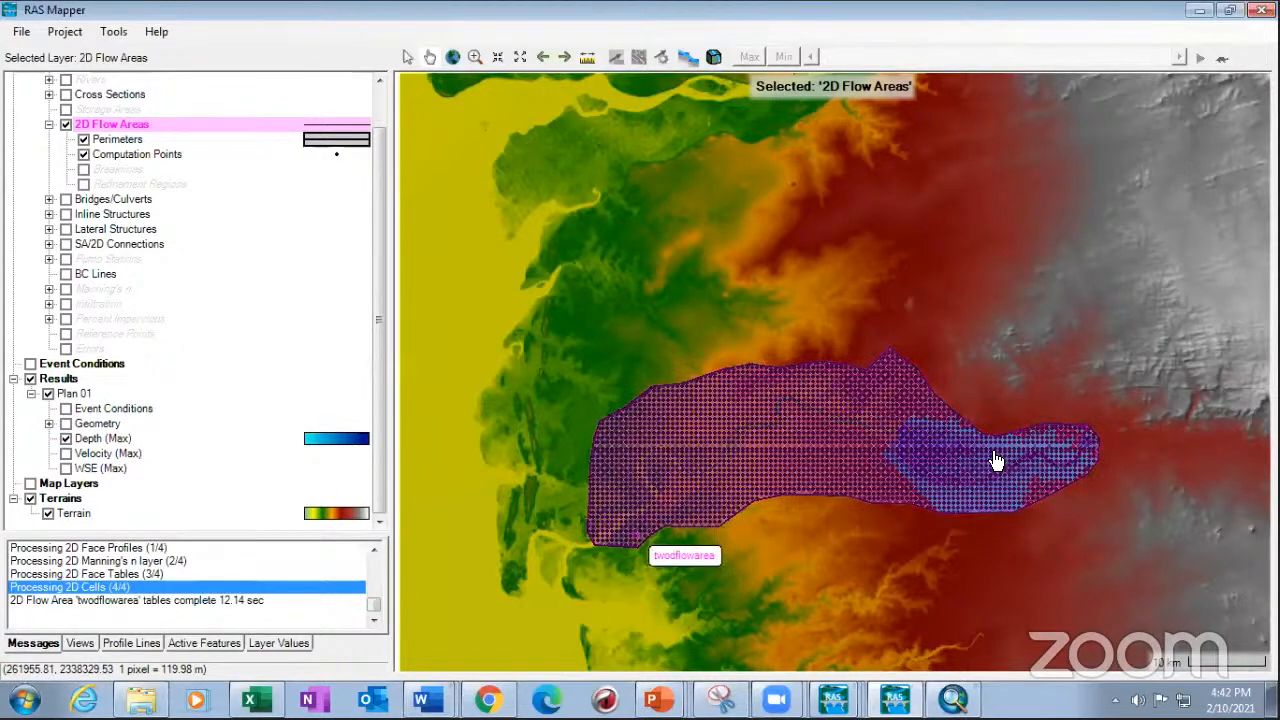
- Examine the maximum flood depth over the 2D flow area, from the flood's downstream edge to the upstream end of the river
scroll(913, 466, "up", 3)
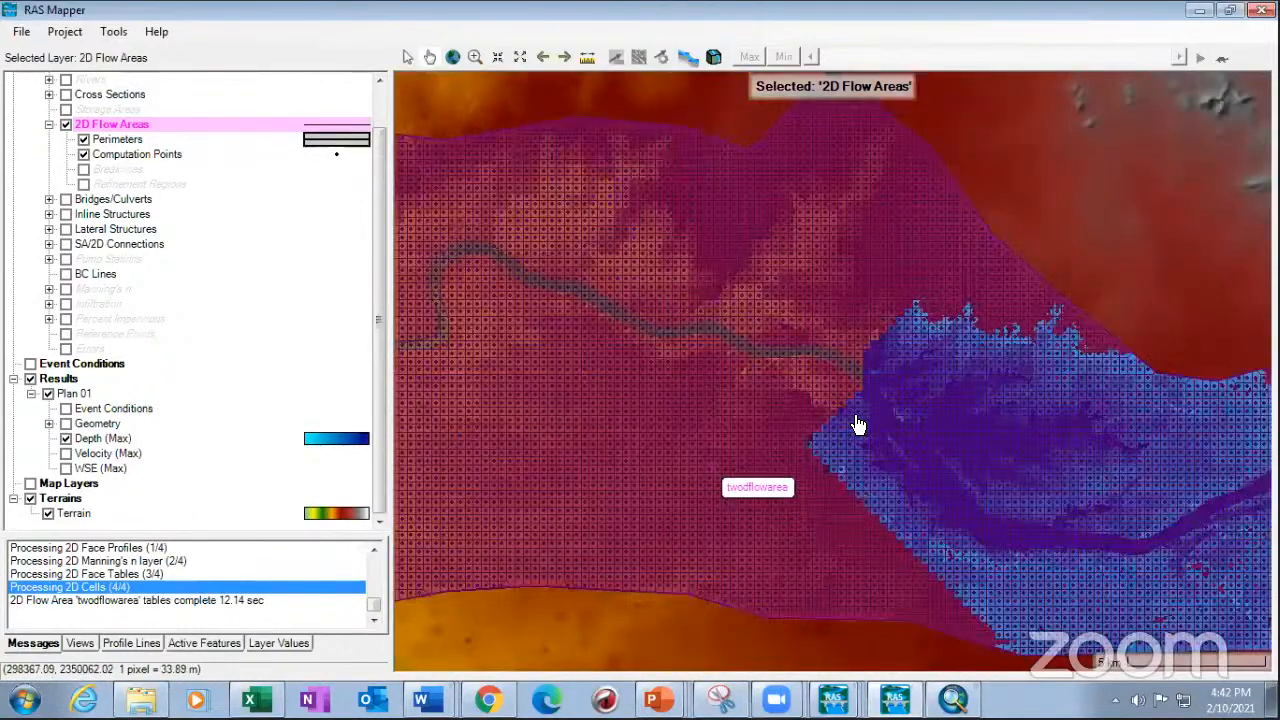
scroll(890, 425, "up", 2)
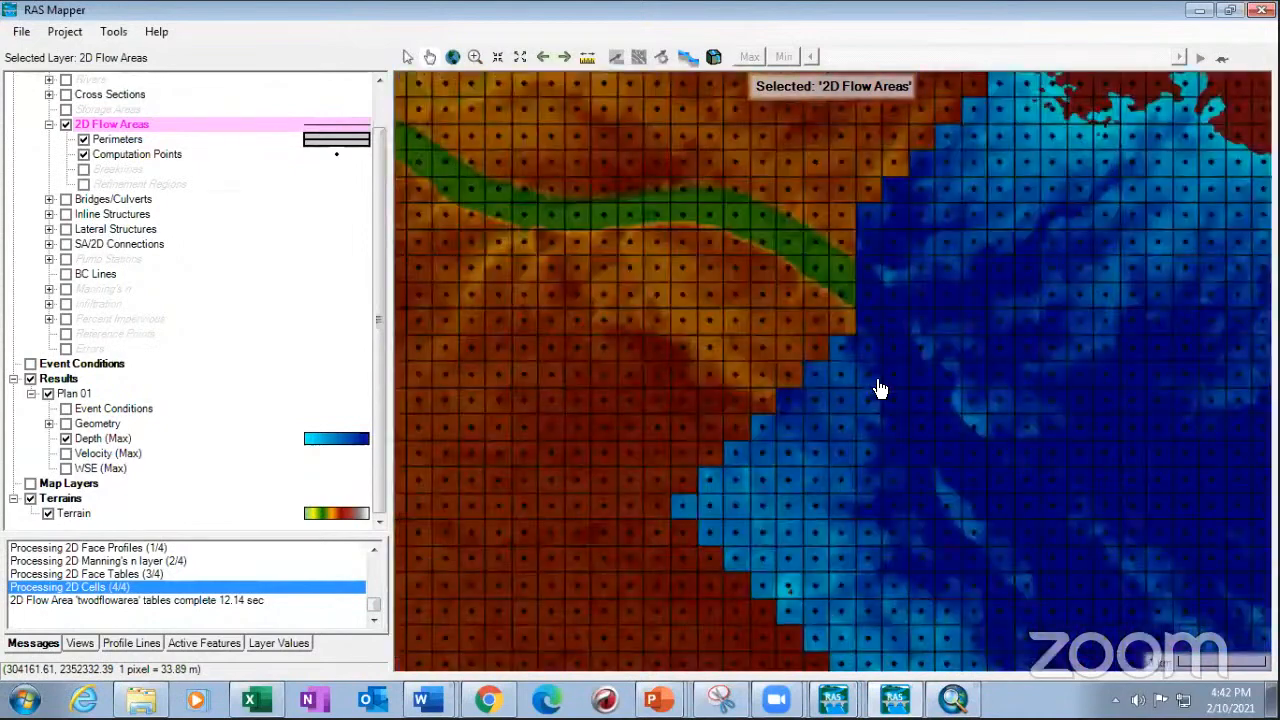
scroll(872, 372, "up", 2)
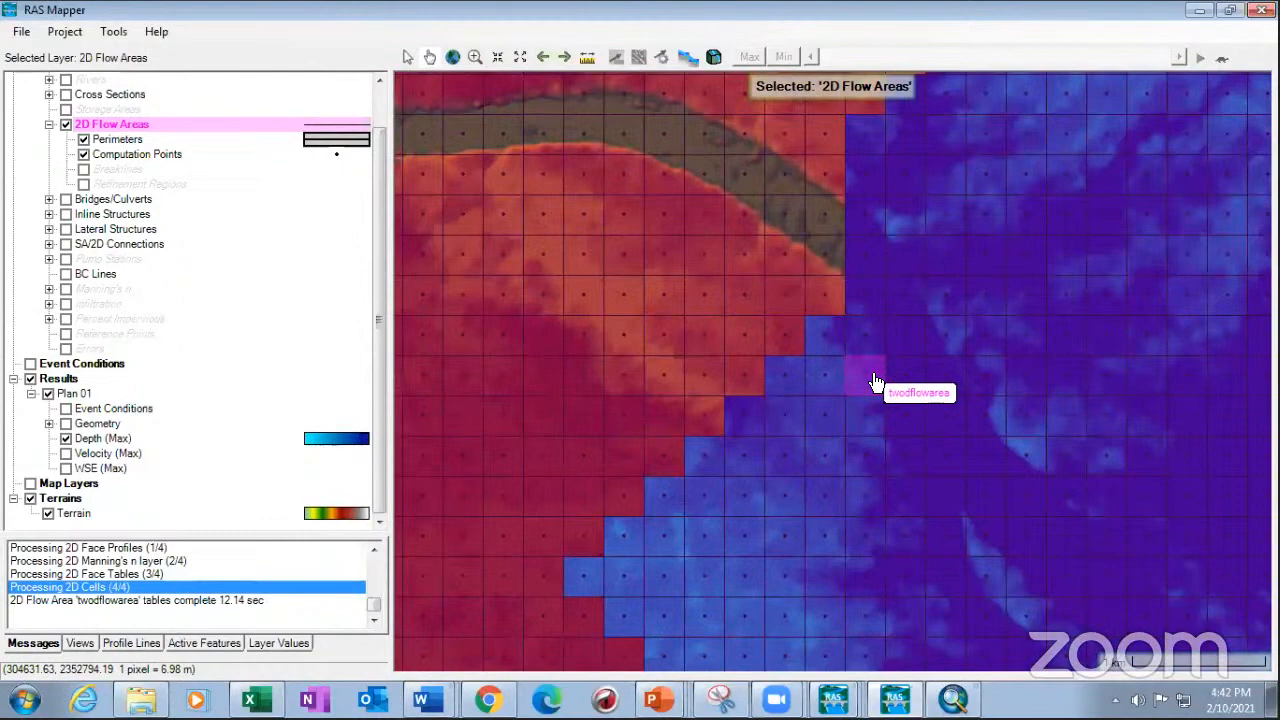
scroll(874, 385, "down", 1)
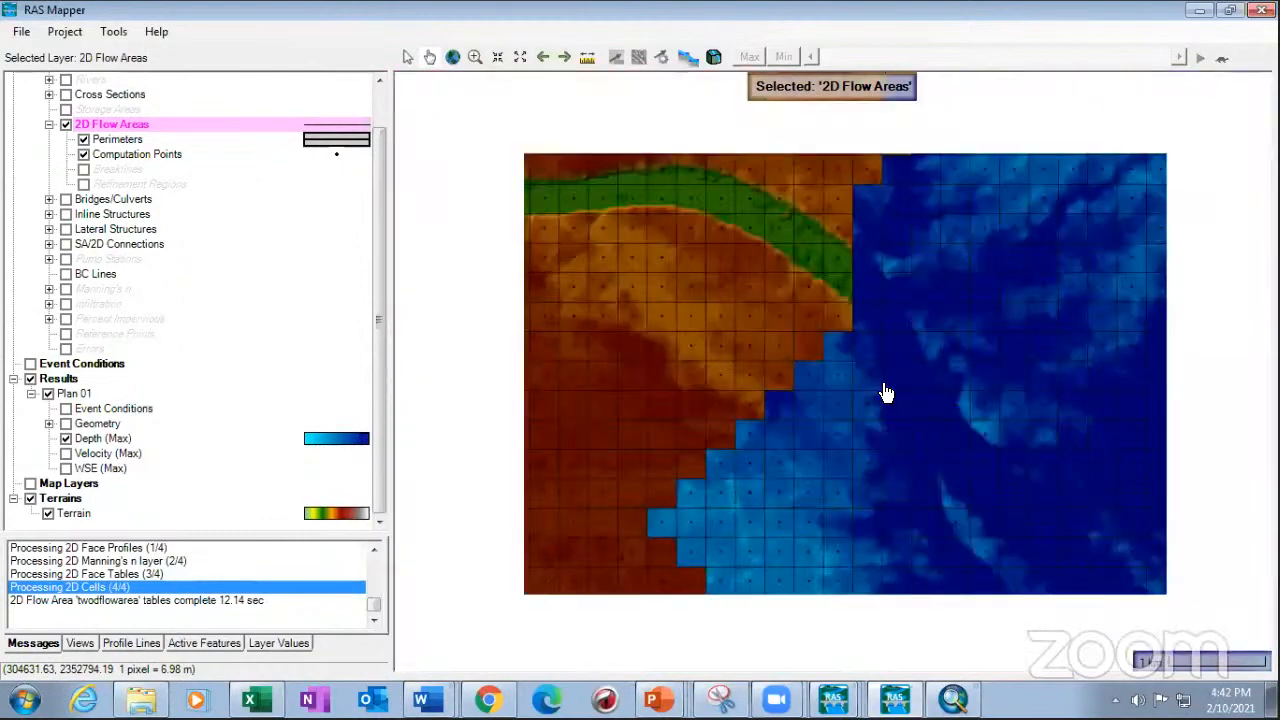
scroll(883, 390, "down", 2)
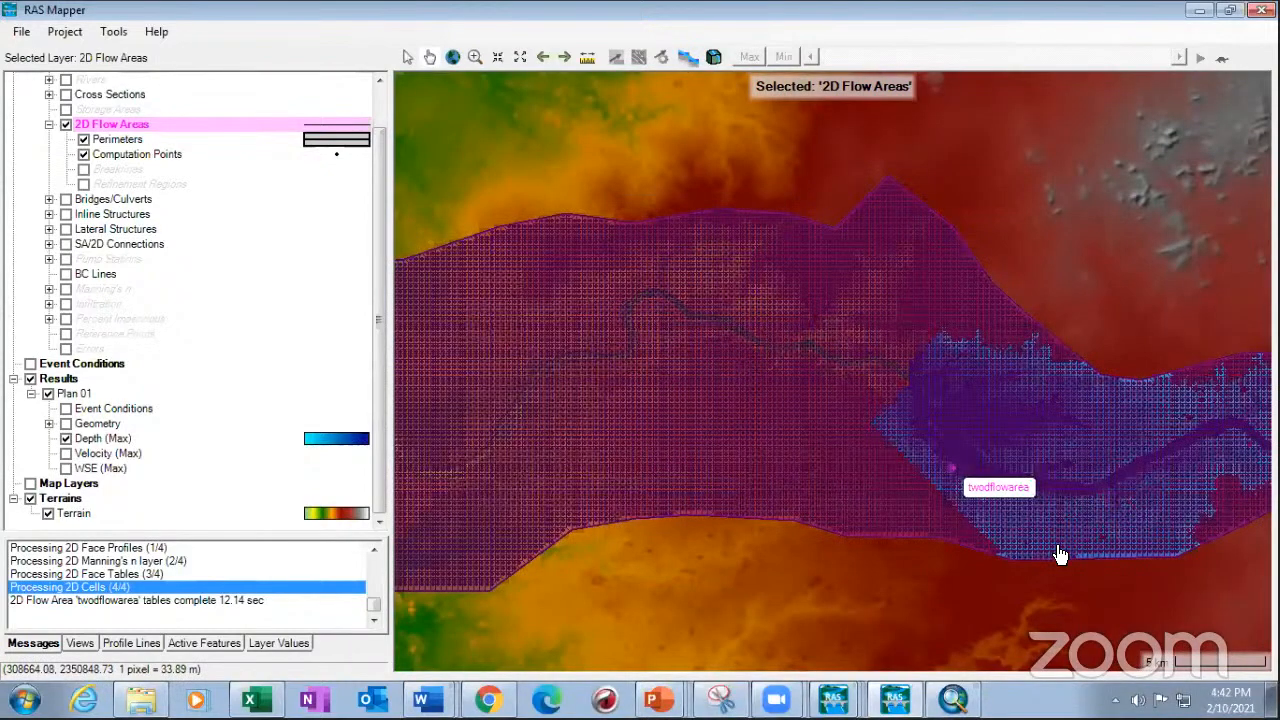
scroll(1020, 600, "down", 1)
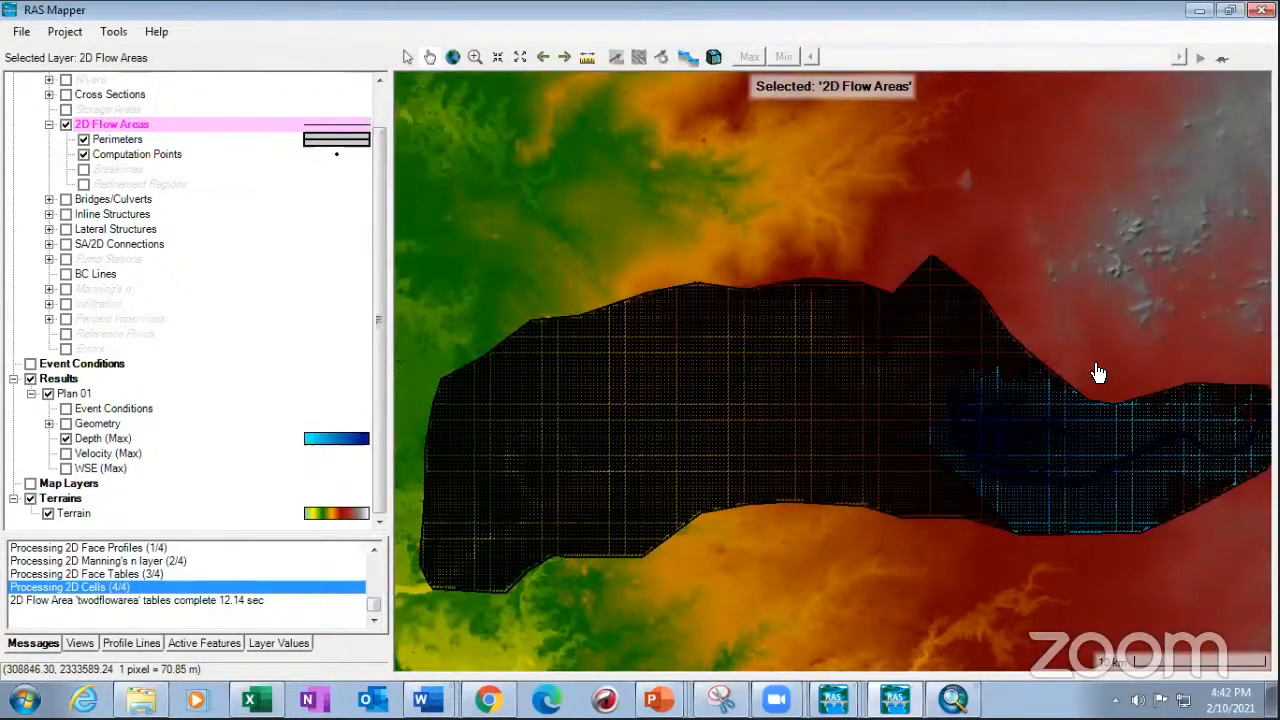
left_click_drag(1108, 355, 863, 331)
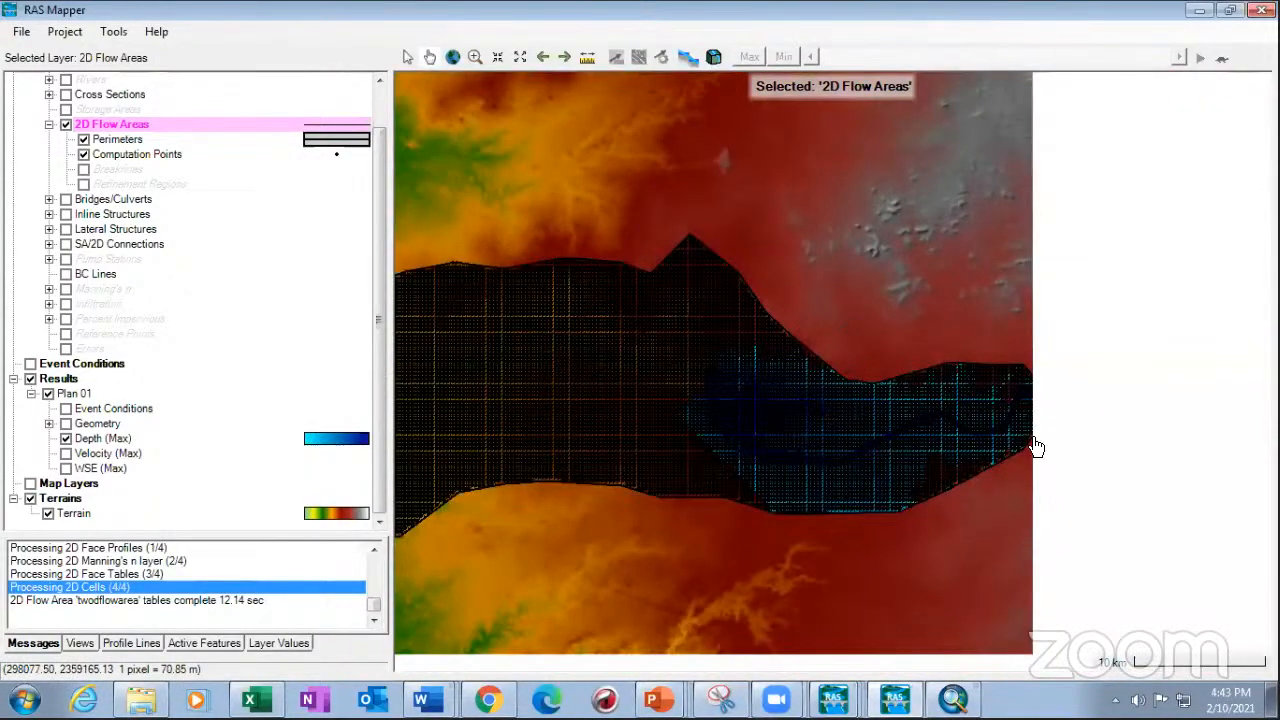
scroll(1025, 422, "up", 2)
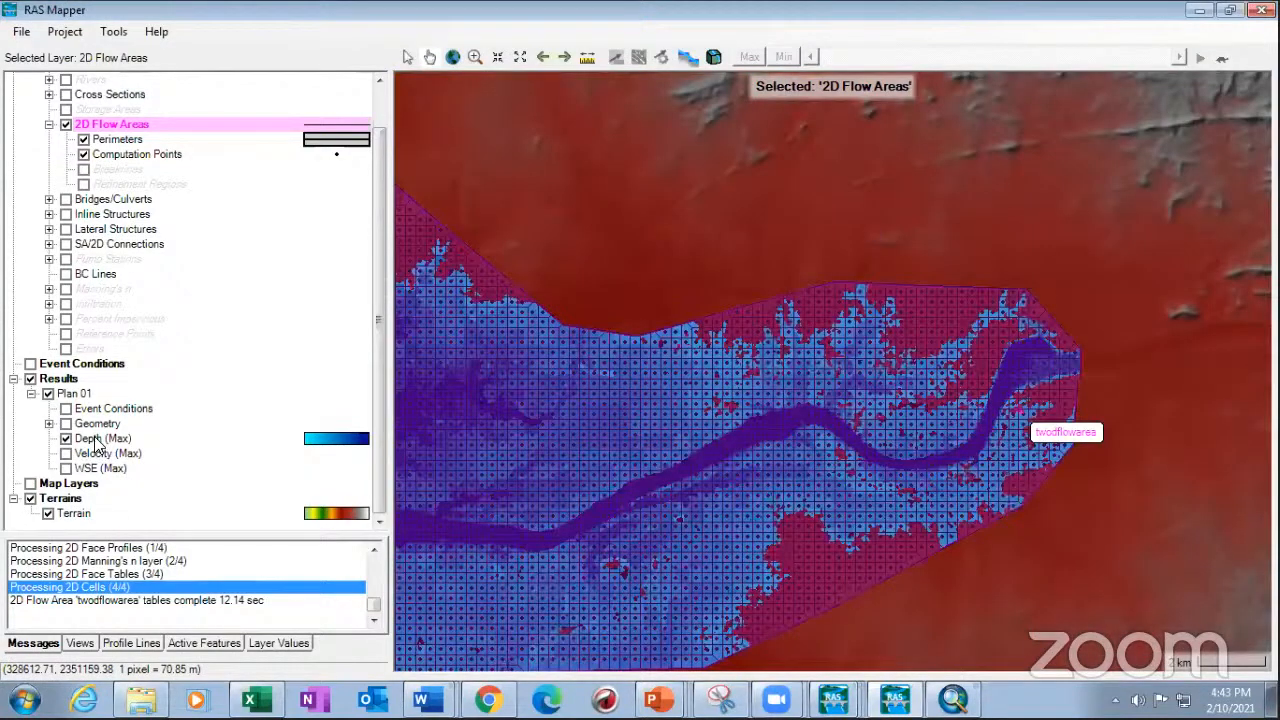
- Animate the Depth result of Plan 01 through to 05SEP2008 02:00, following the flood as it moves downstream
left_click(97, 442)
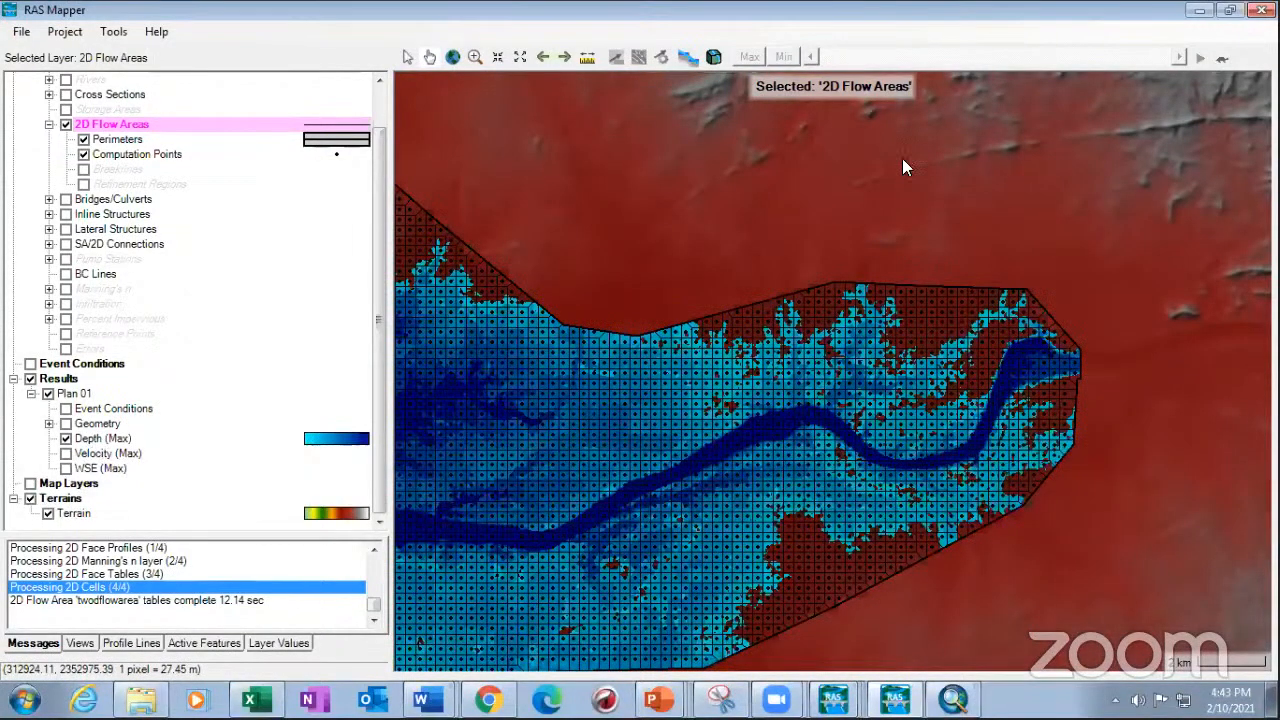
left_click(1199, 59)
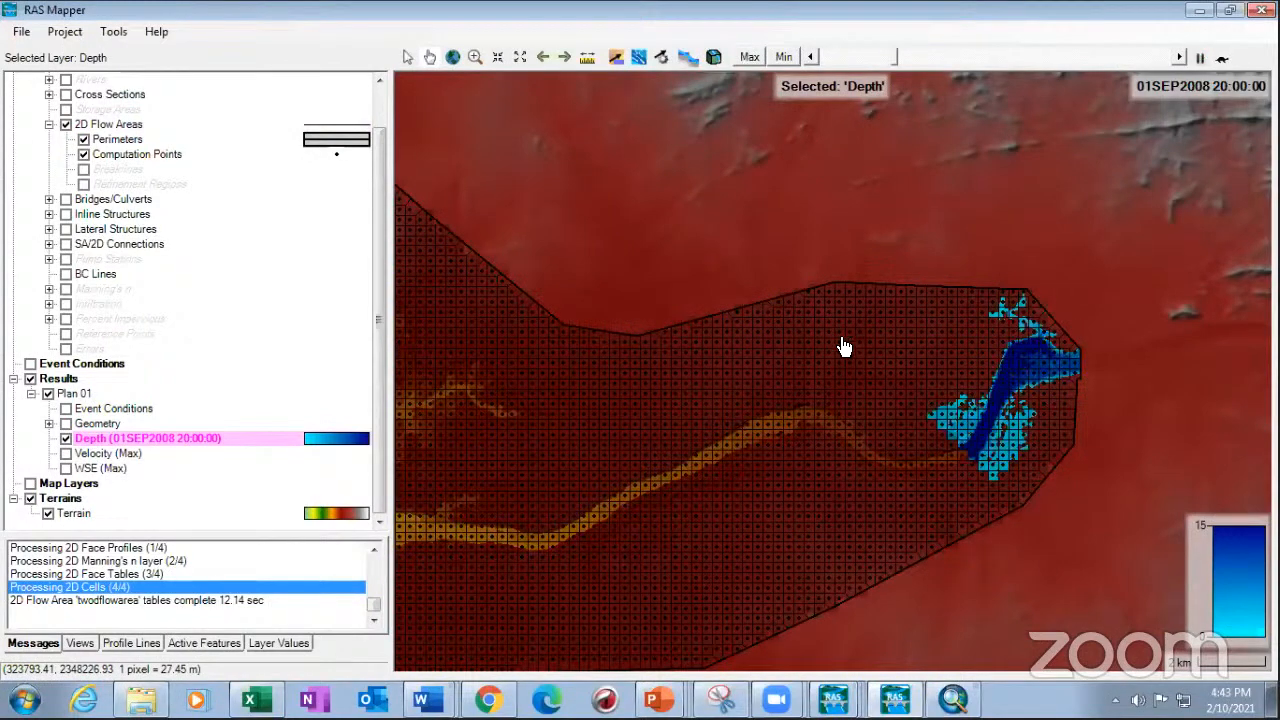
left_click_drag(834, 317, 1075, 189)
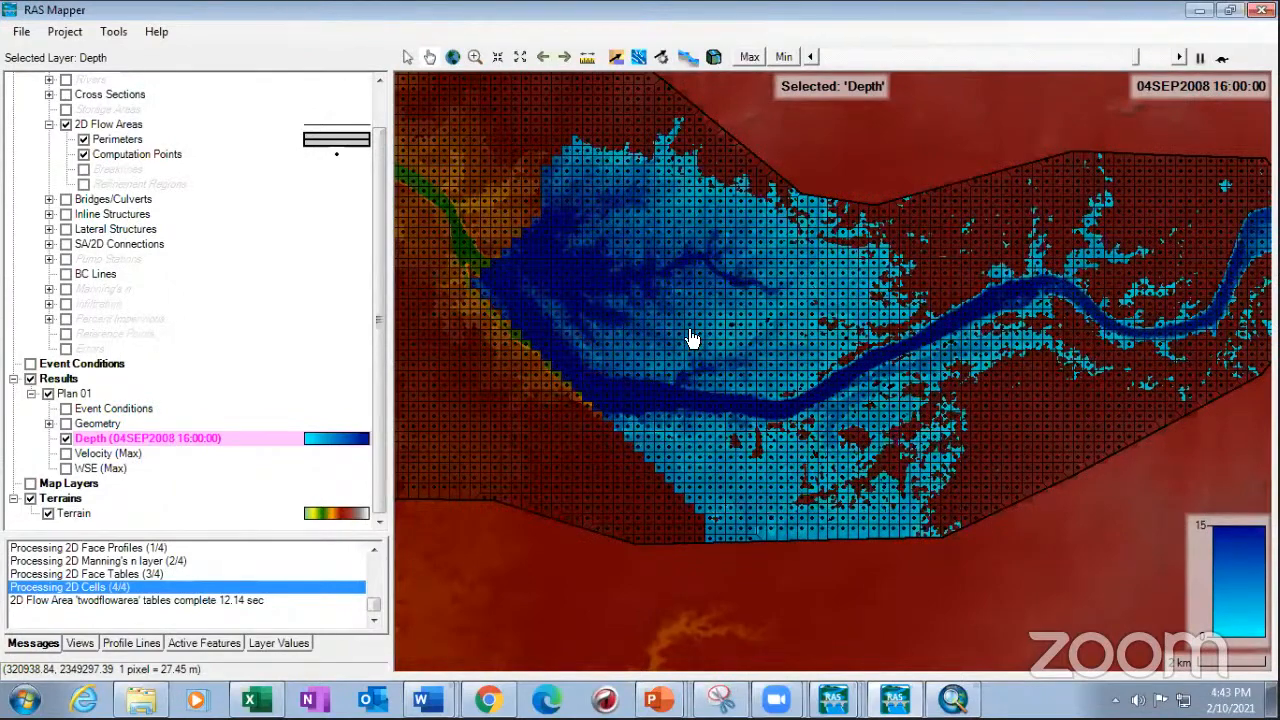
left_click_drag(697, 335, 905, 455)
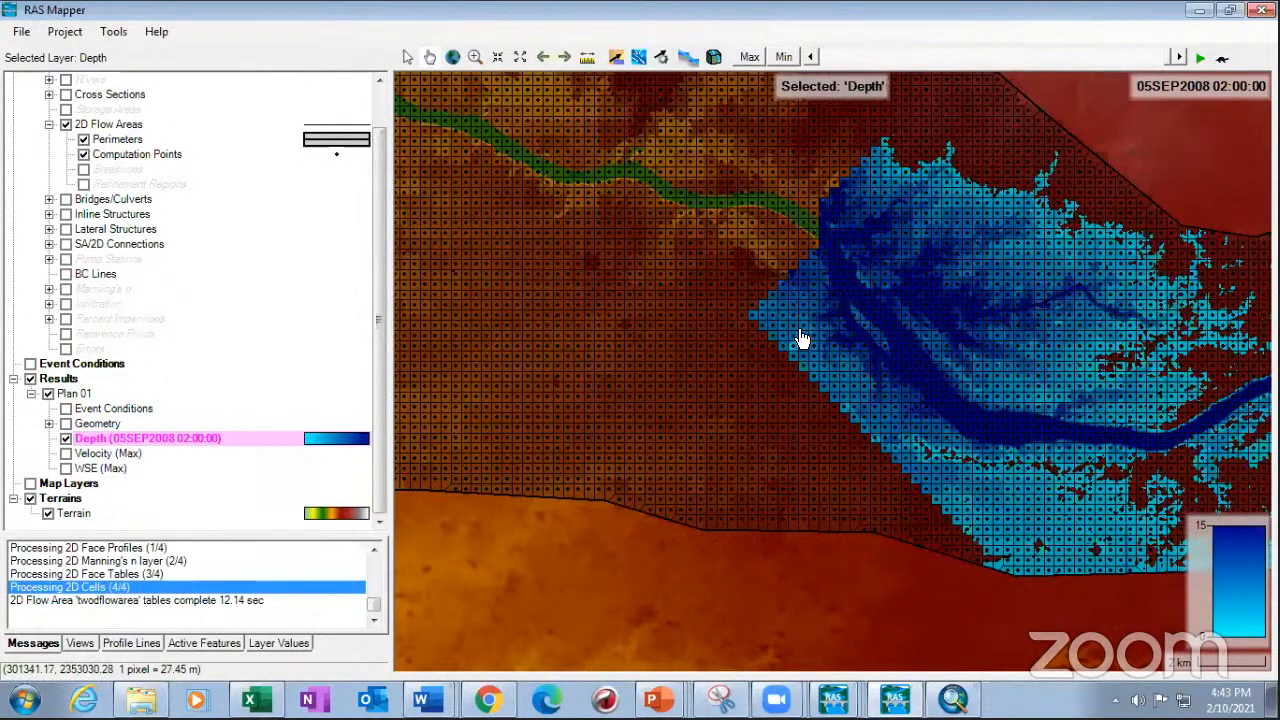
- Inspect the depths along the flood's straight downstream edge and the overall flood extent at 05SEP2008 02:00
scroll(795, 300, "down", 1)
scroll(811, 366, "up", 2)
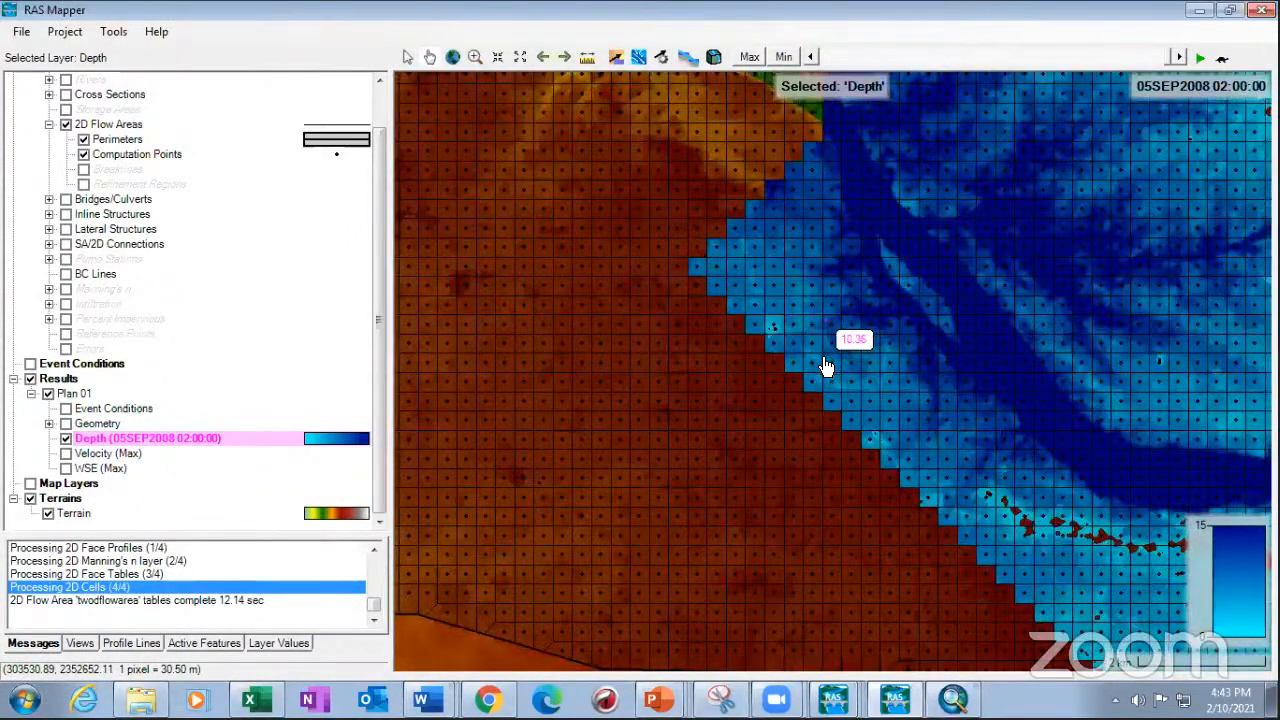
scroll(827, 369, "down", 2)
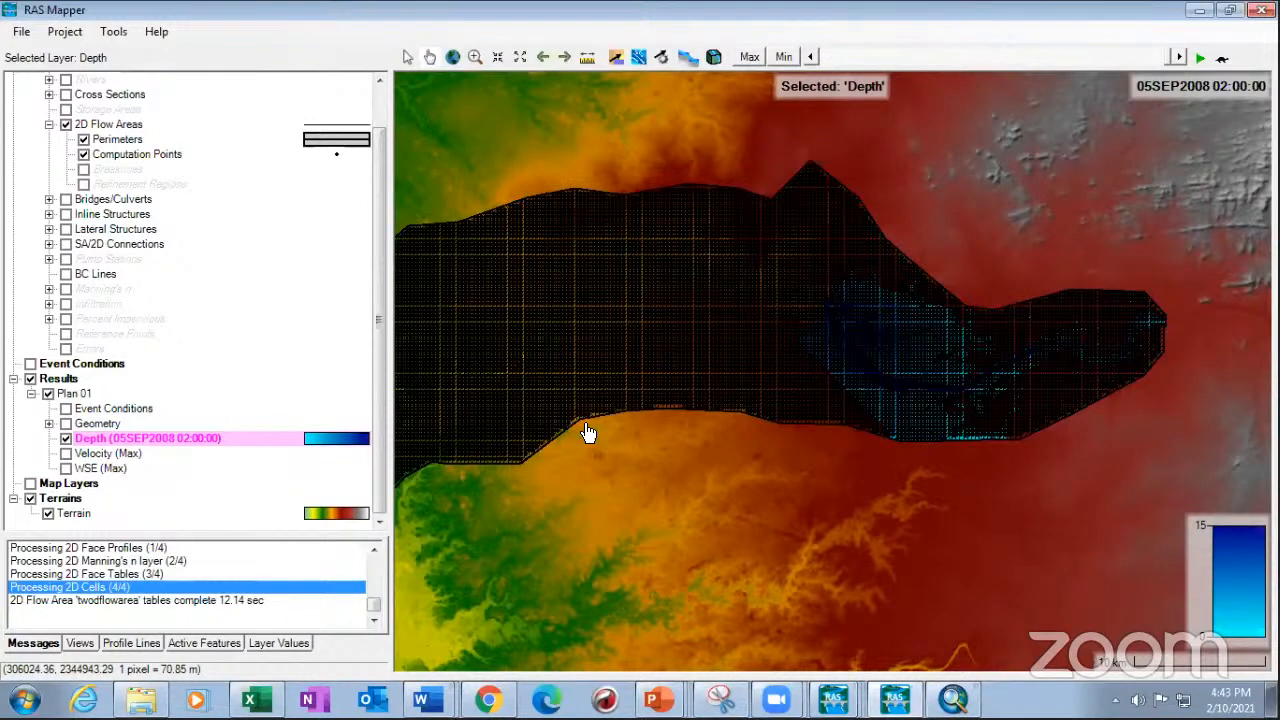
scroll(807, 353, "up", 1)
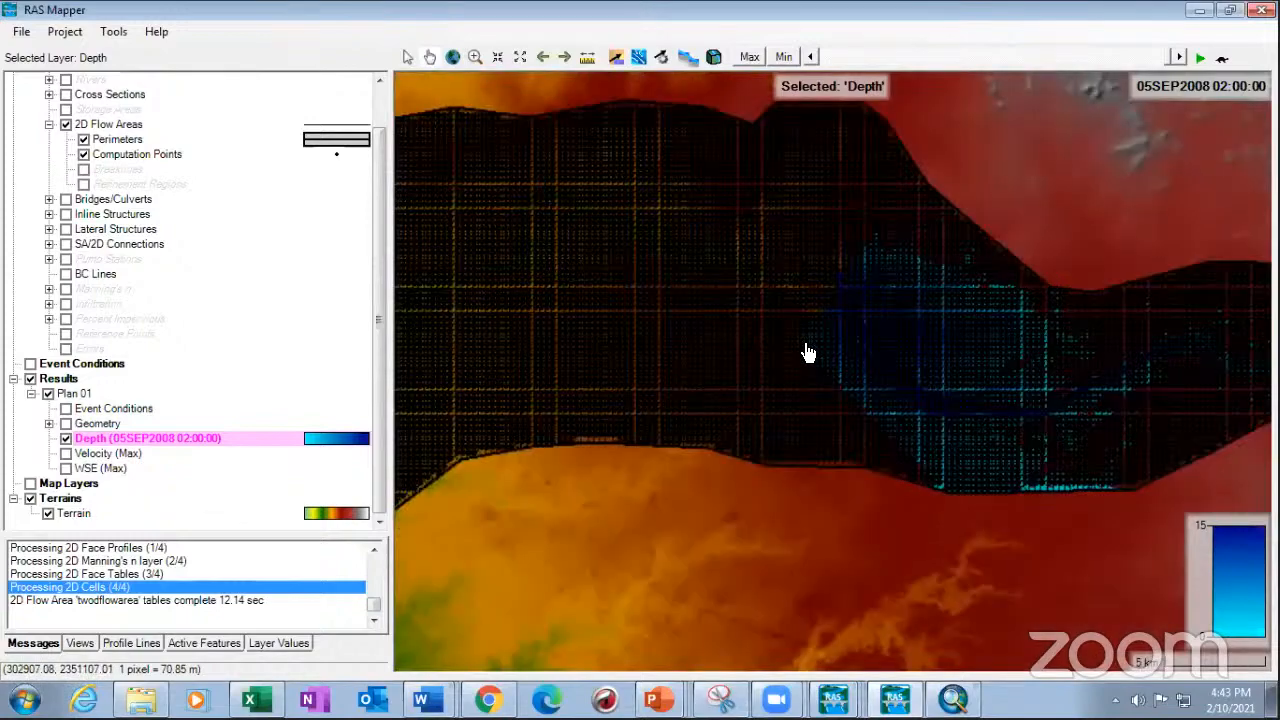
scroll(807, 353, "up", 2)
mouse_move(864, 414)
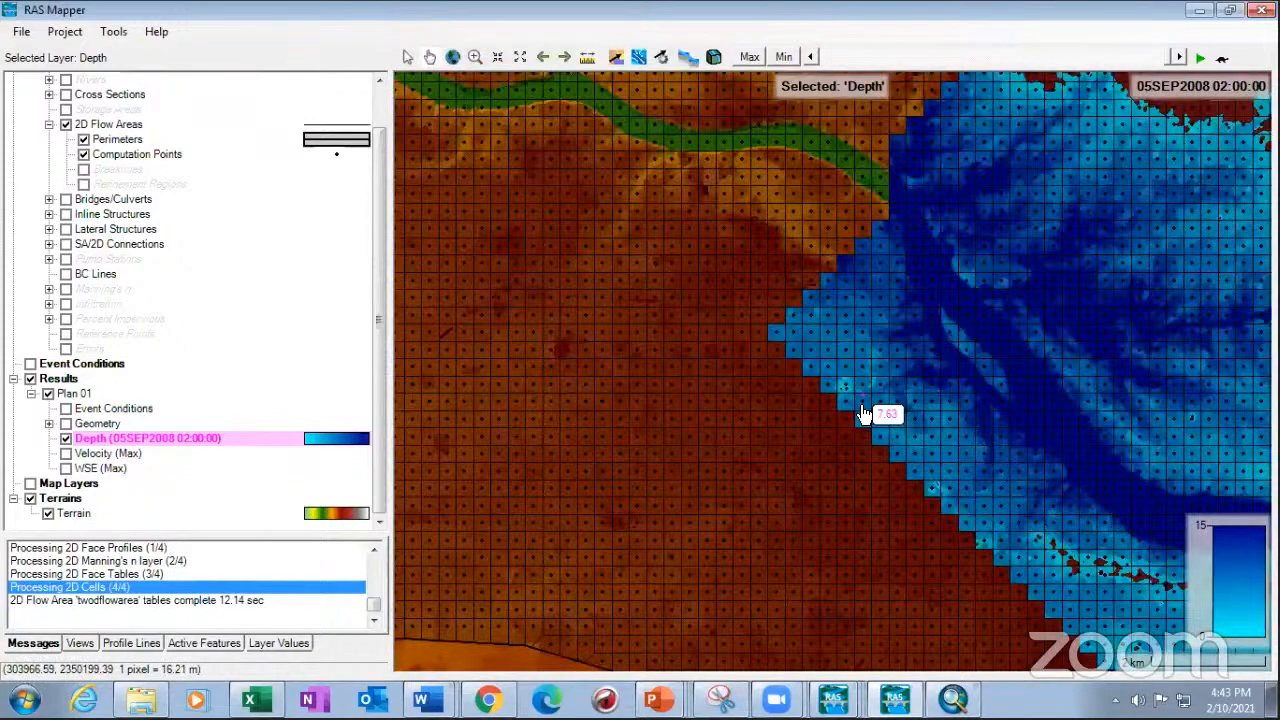
scroll(864, 414, "down", 1)
scroll(870, 410, "down", 1)
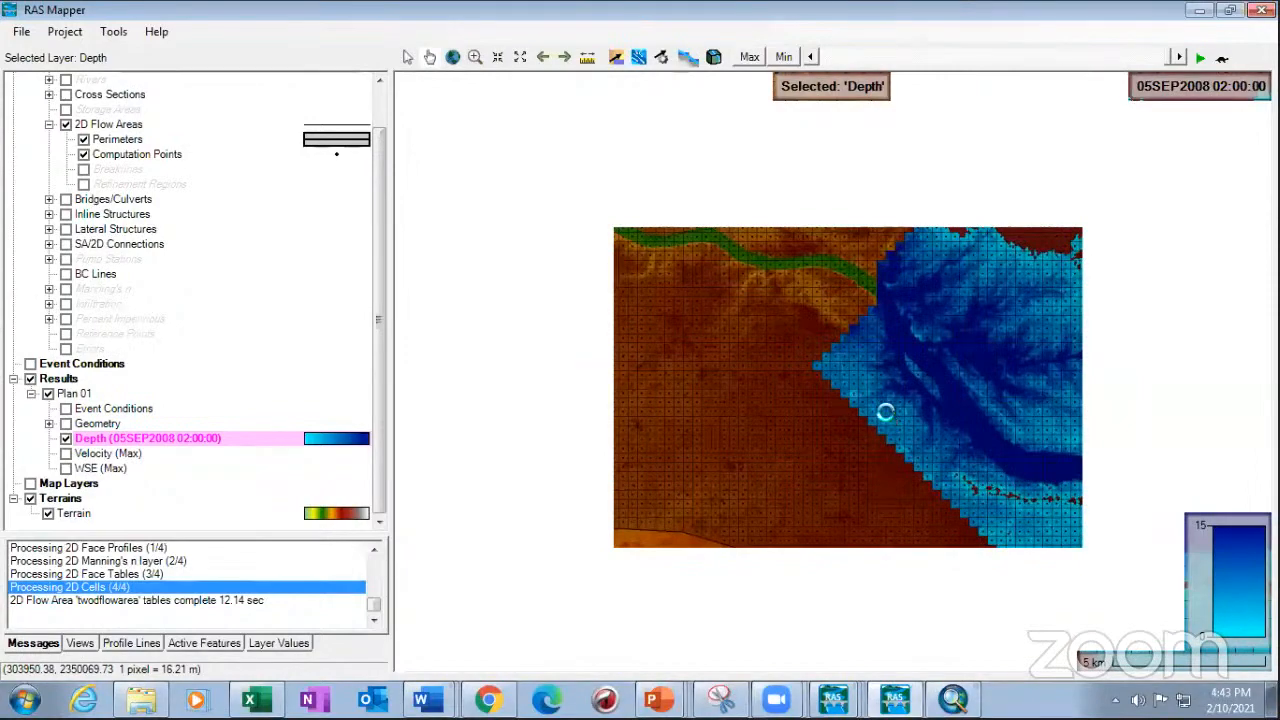
scroll(885, 412, "down", 1)
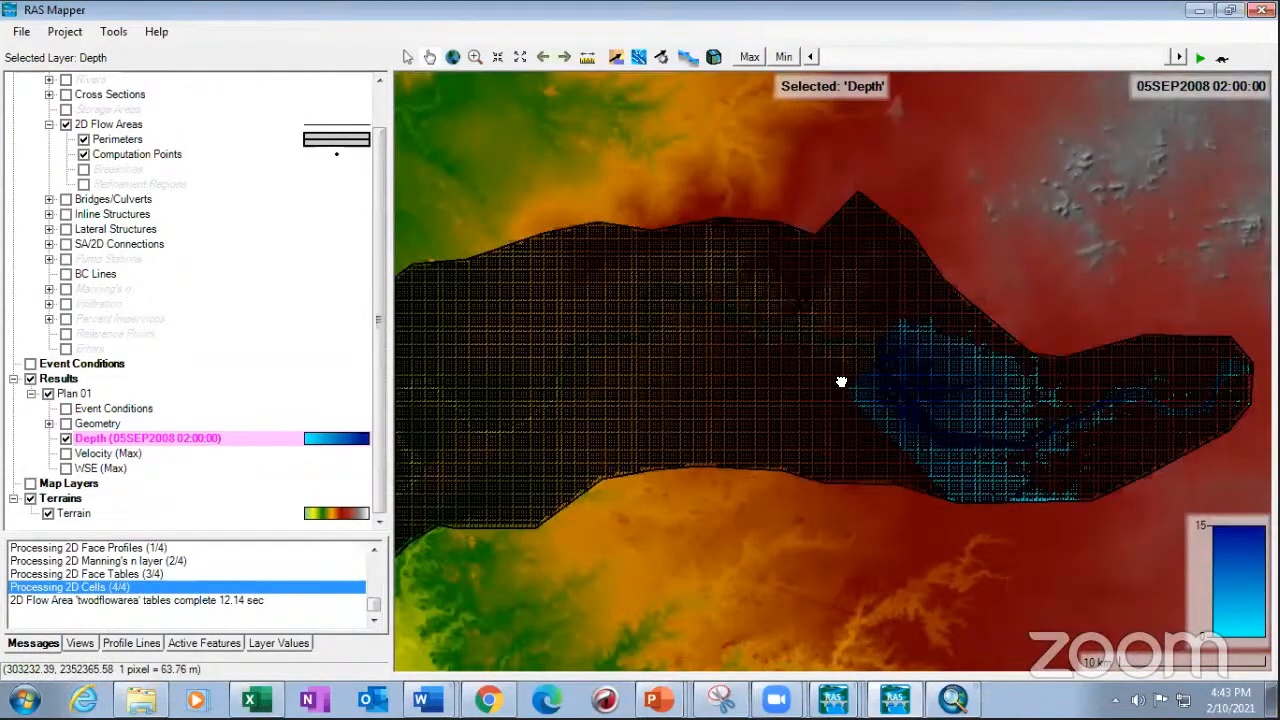
left_click_drag(841, 381, 776, 317)
mouse_move(928, 418)
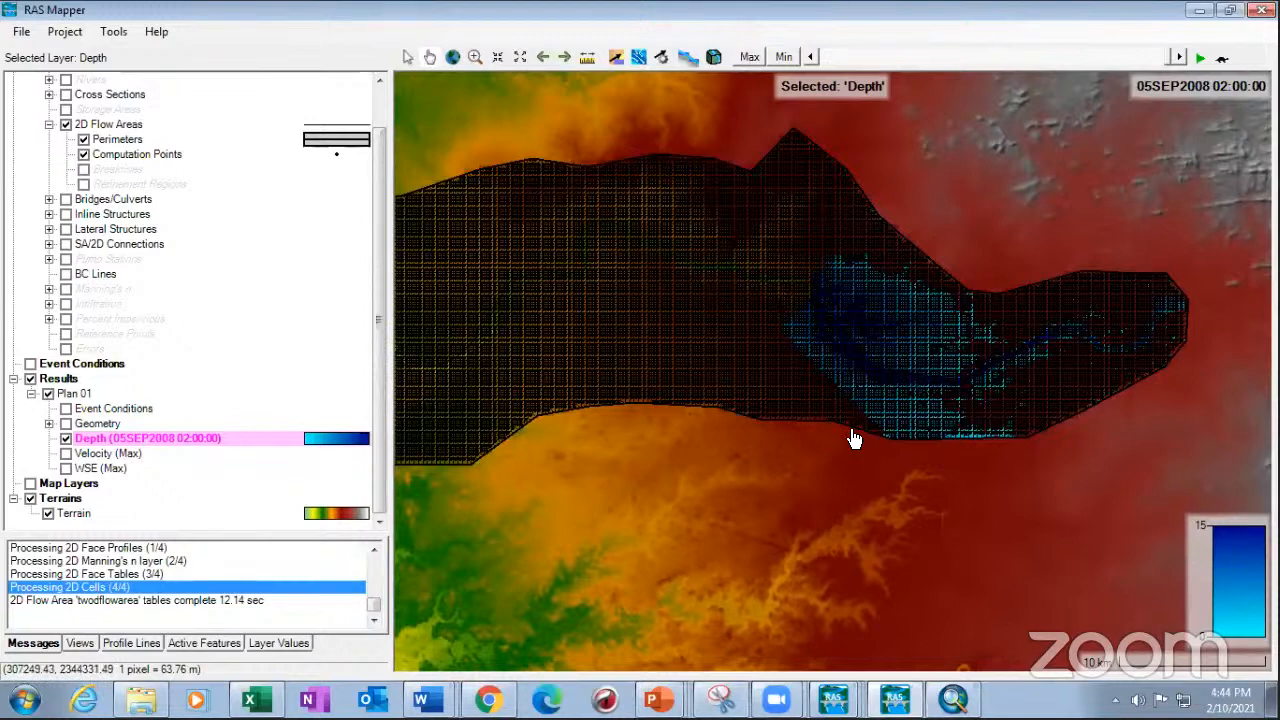
- Draw a short profile line across the river within the flooded area and name it Profile Line 1
left_click(145, 648)
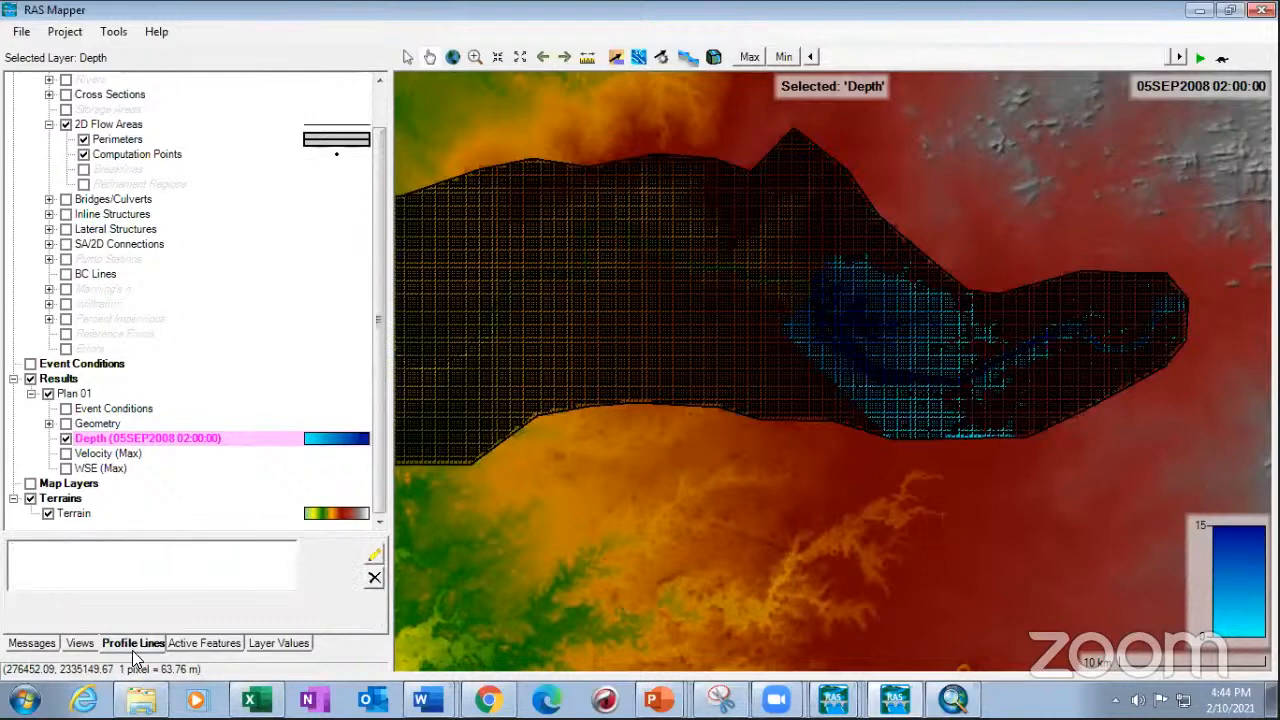
left_click(373, 556)
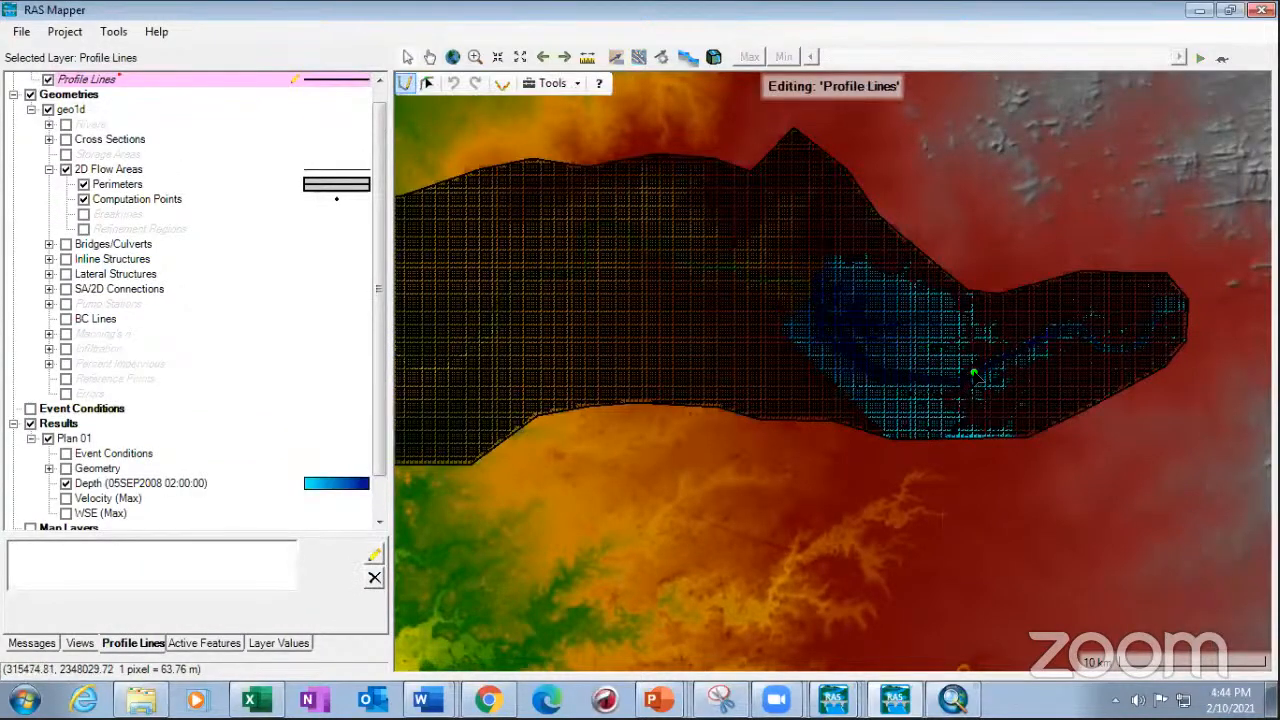
left_click(980, 395)
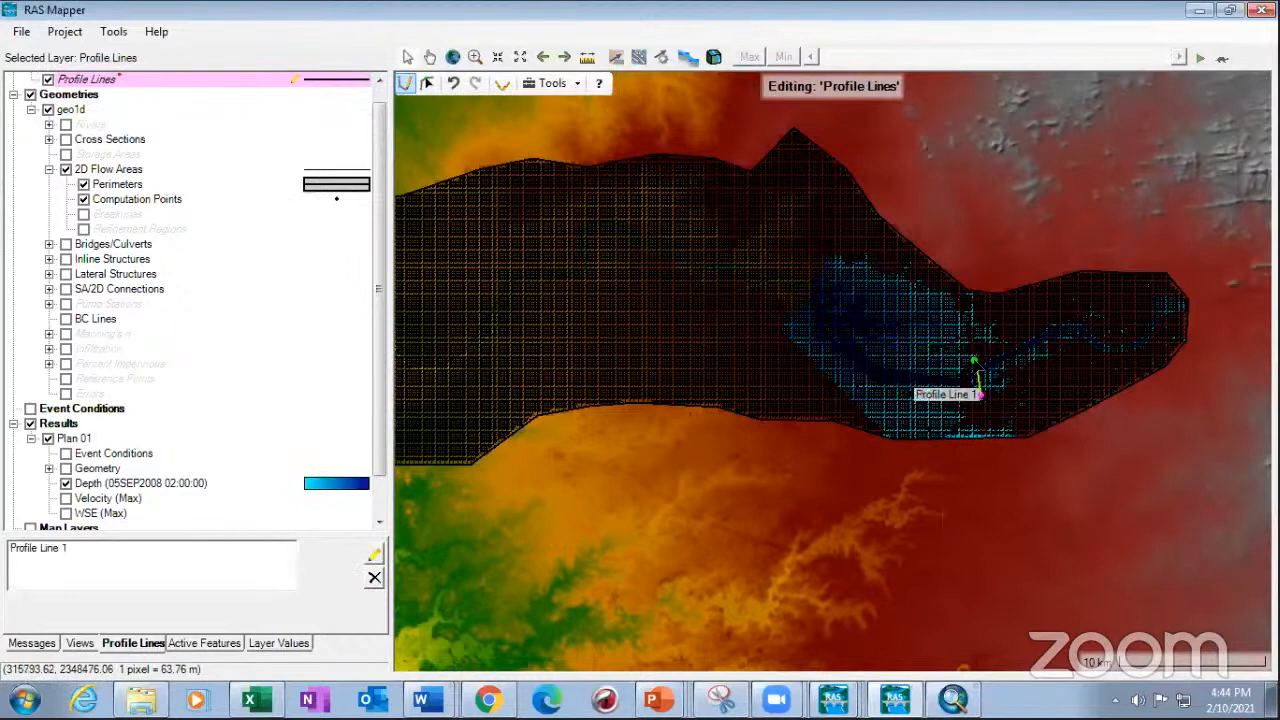
double_click(971, 356)
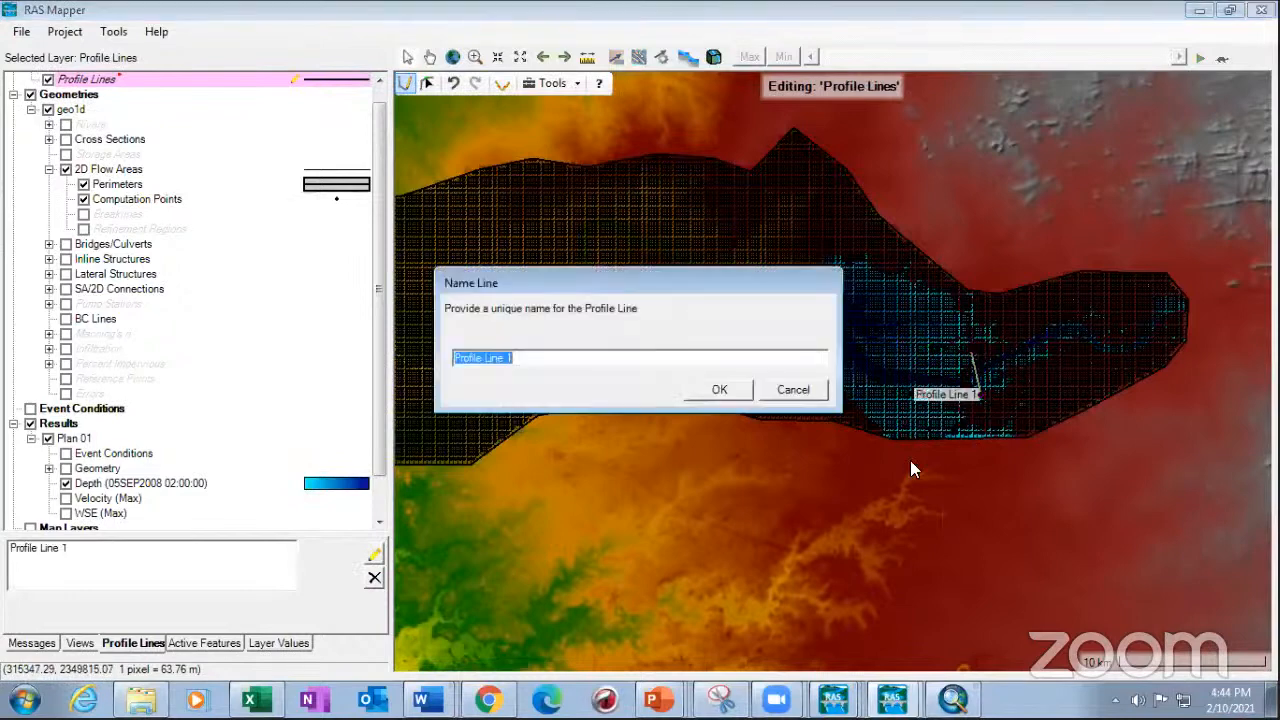
left_click(718, 389)
- Plot the flow time series for Profile Line 1 and read values along the hydrograph
left_click(42, 546)
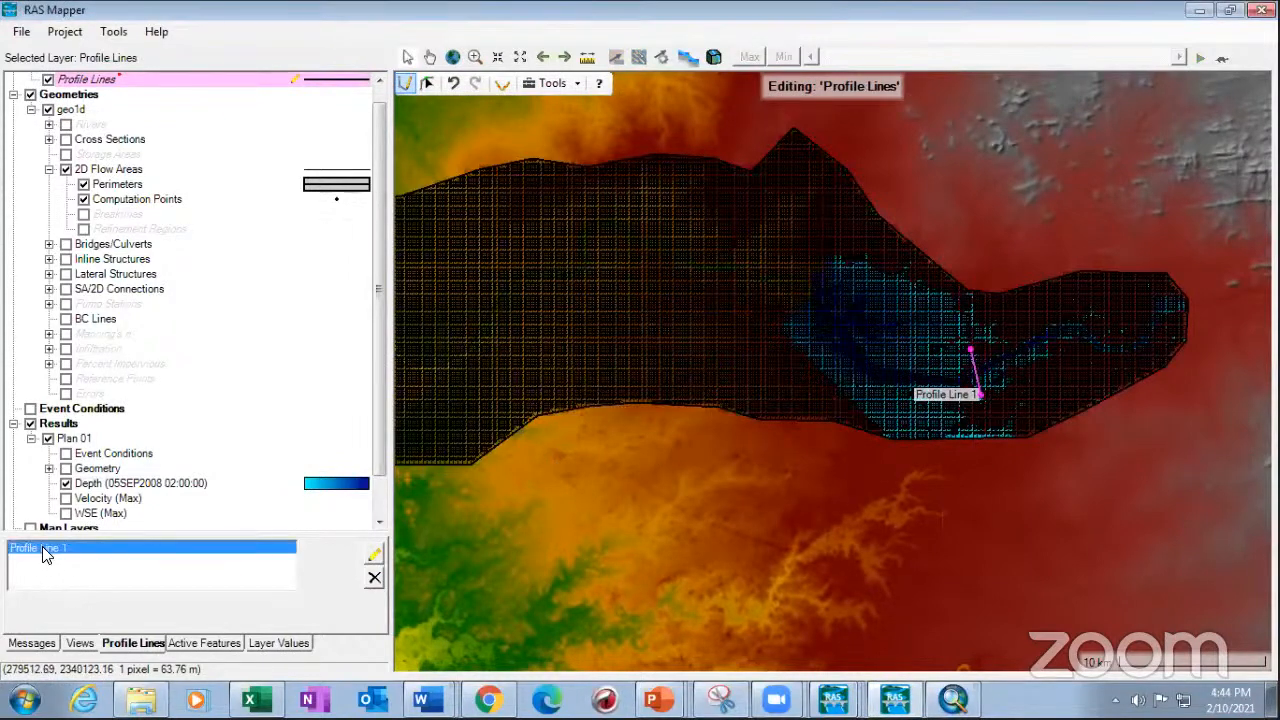
right_click(42, 546)
mouse_move(122, 580)
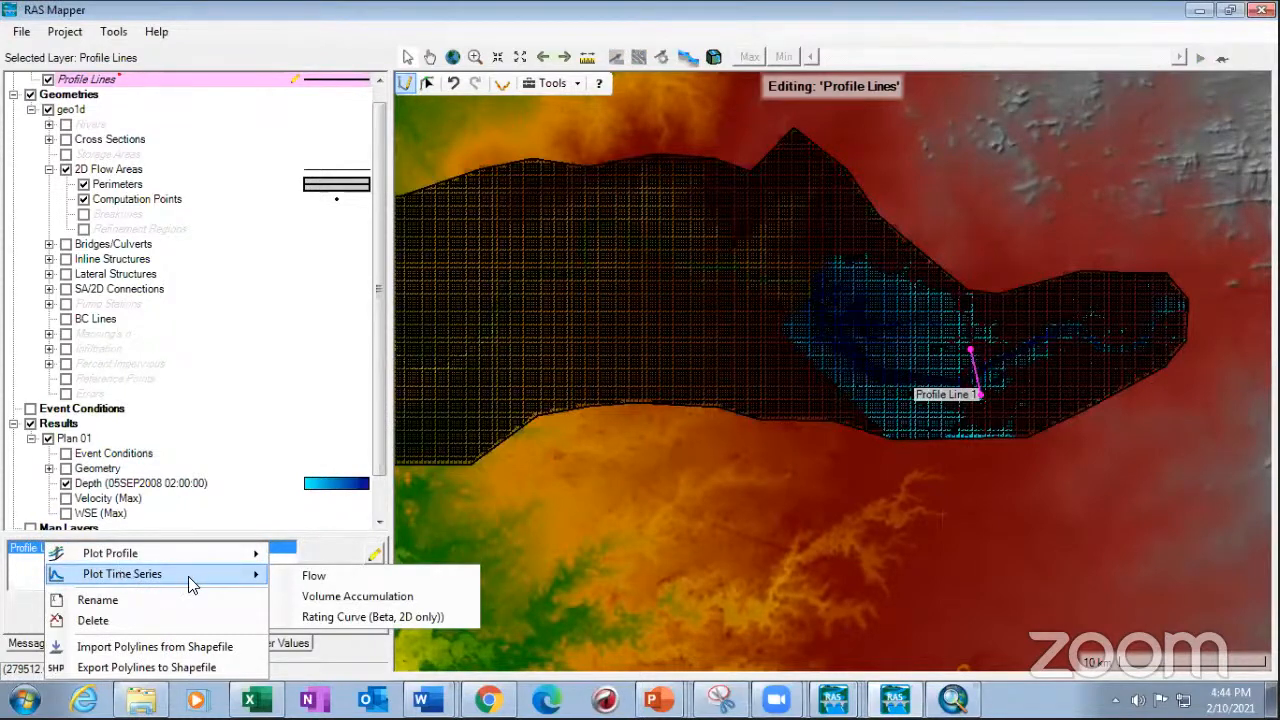
left_click(310, 576)
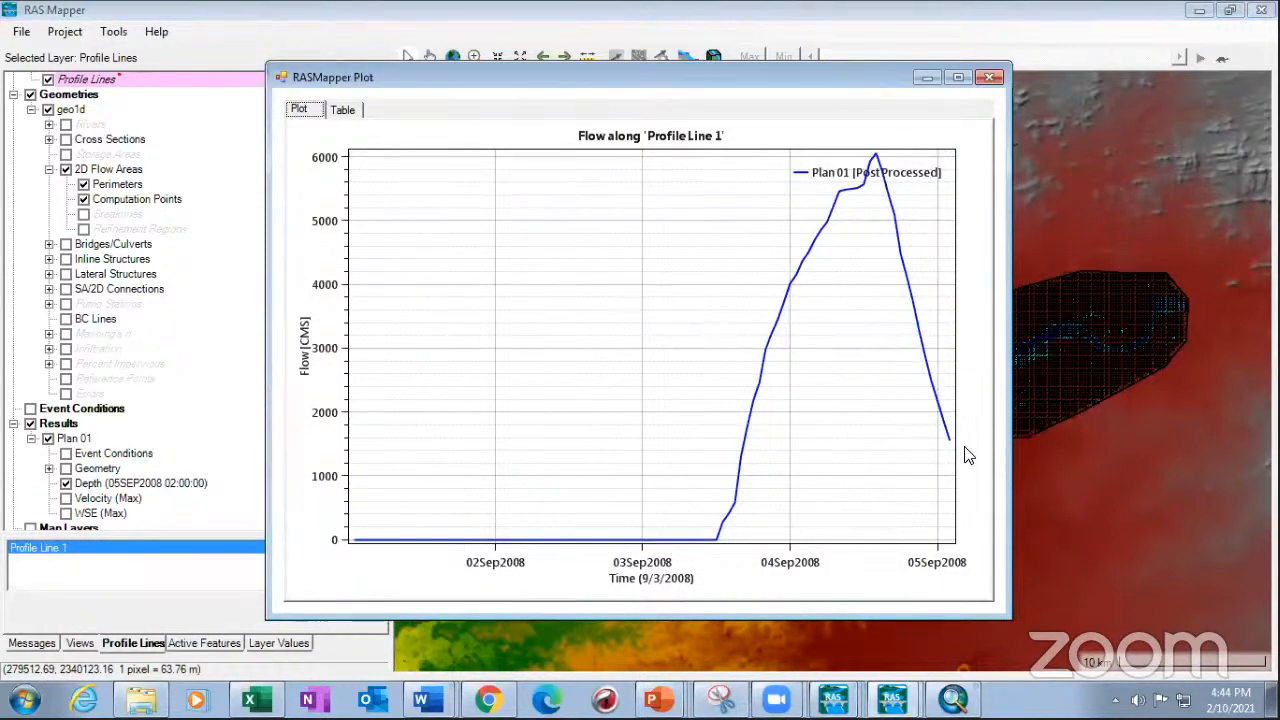
mouse_move(957, 457)
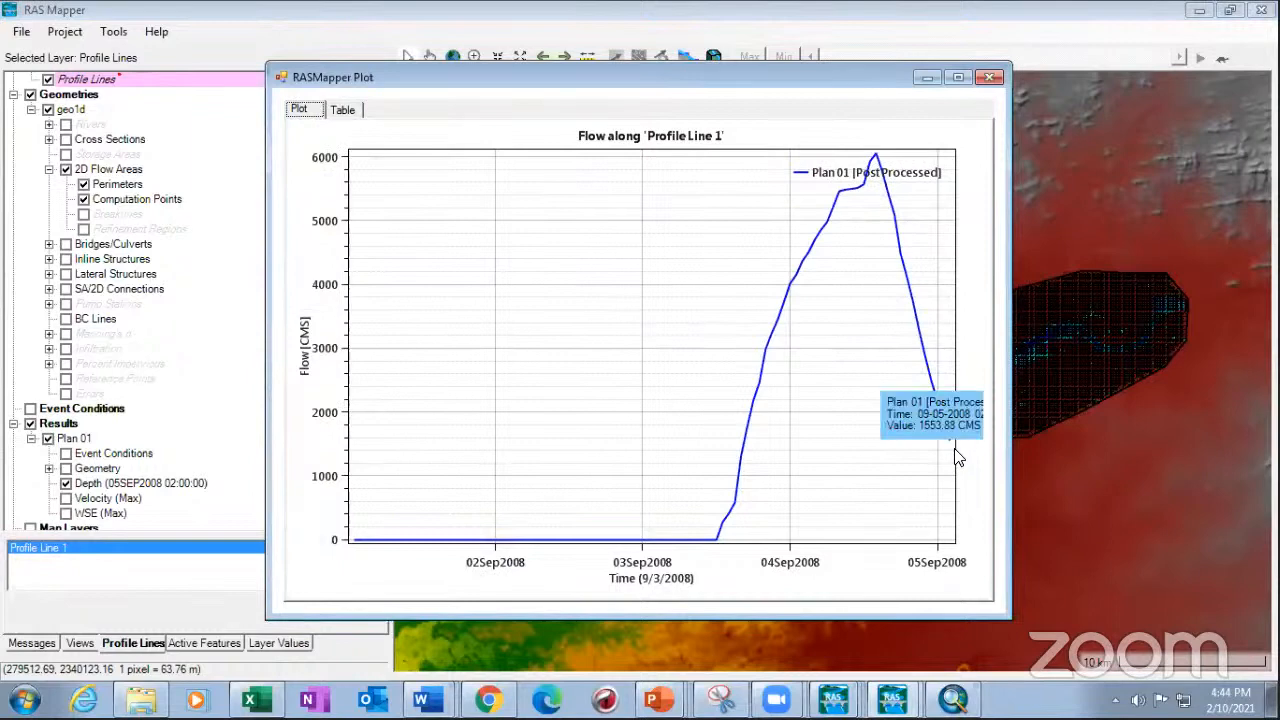
mouse_move(764, 388)
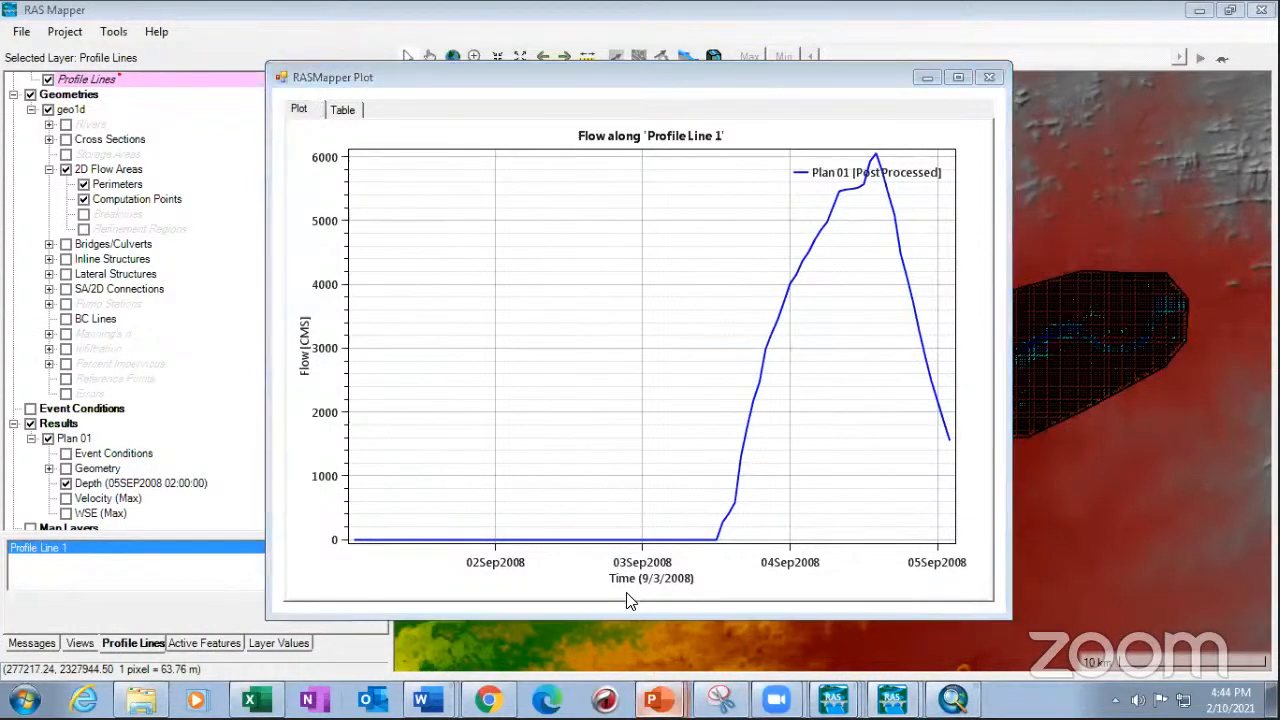
- Switch to the PowerPoint presentation, view slide 11 comparing simulated and observed 1D stages, and minimize the presentation
left_click(656, 700)
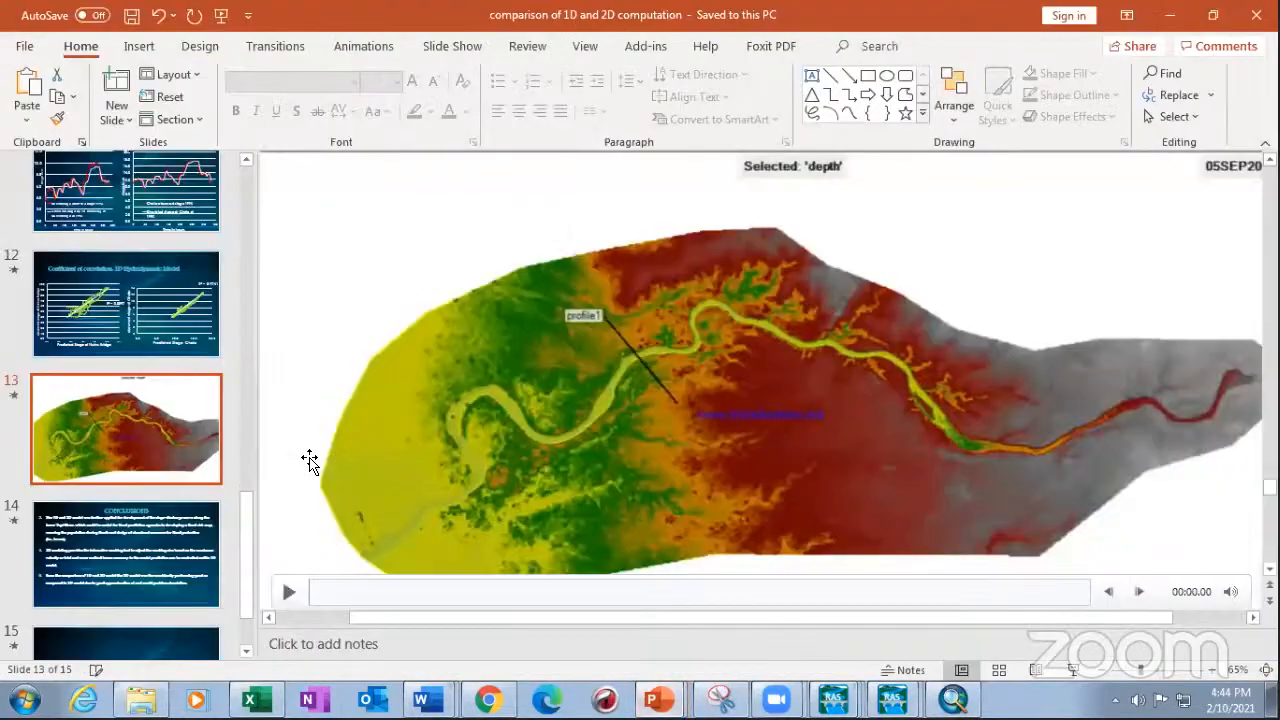
left_click(156, 286)
scroll(290, 410, "up", 1)
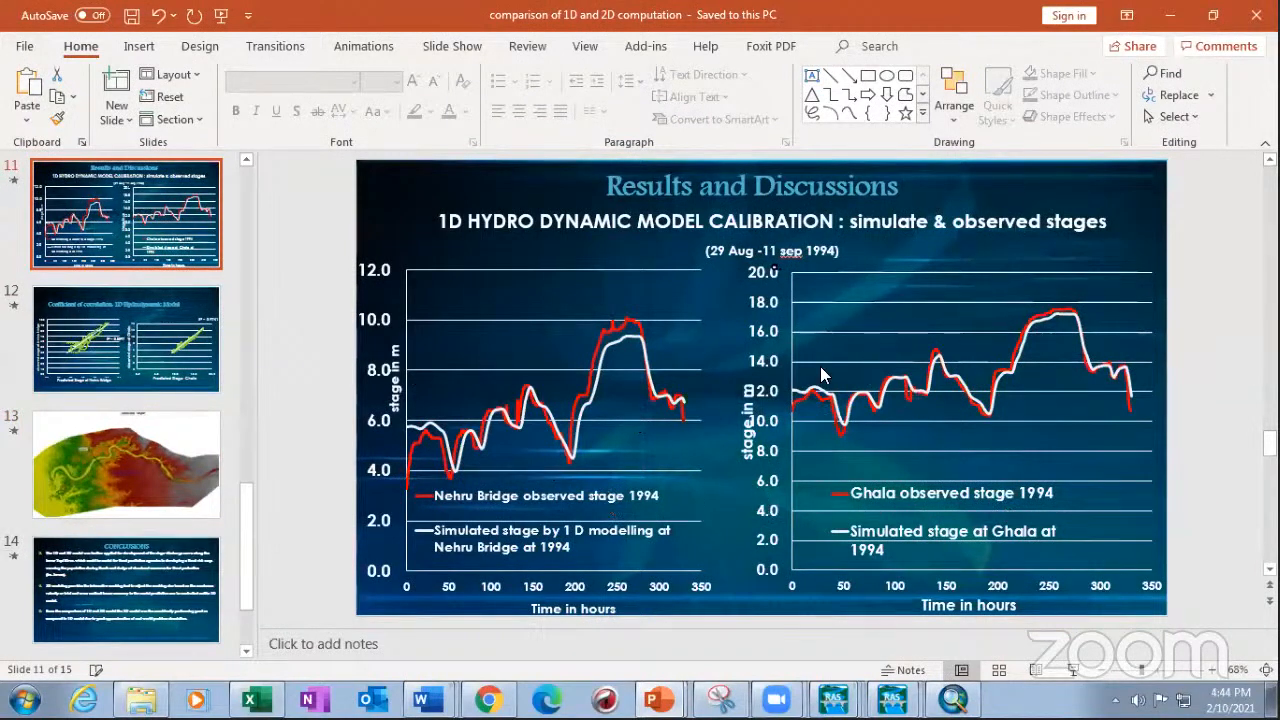
left_click(1172, 18)
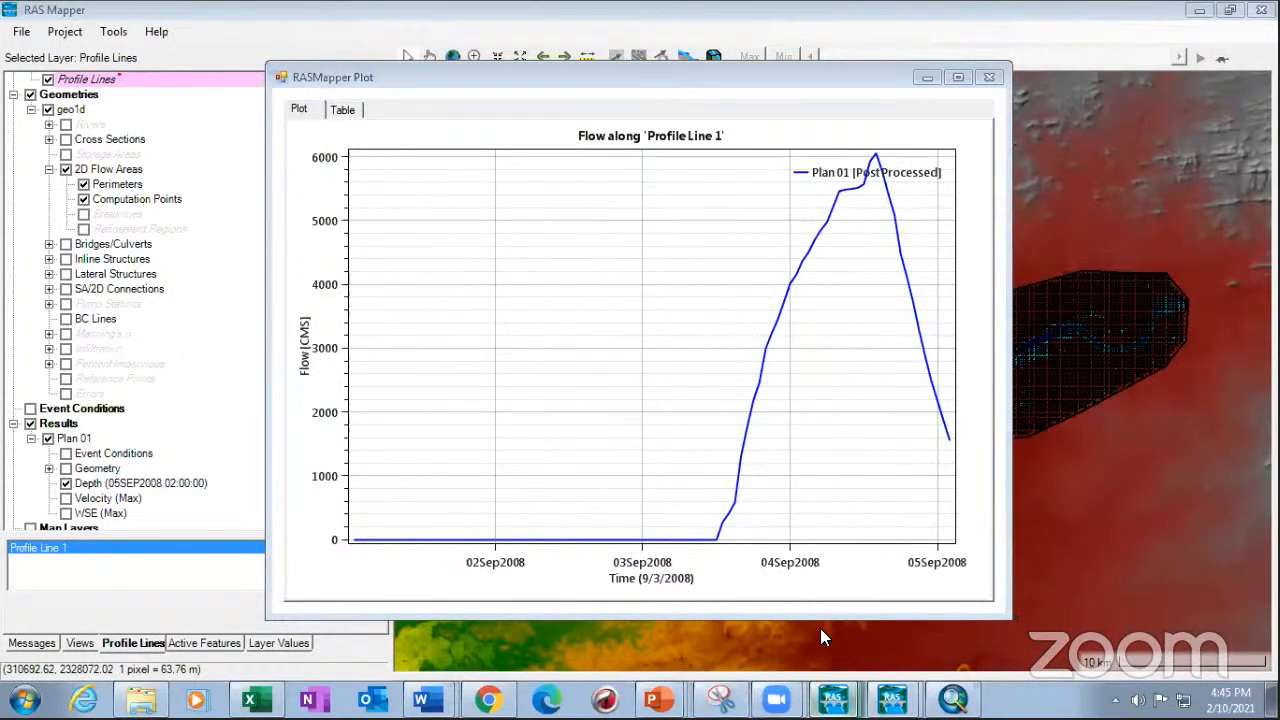
- Switch to the HEC-RAS windows, review the upstream boundary's flow hydrograph table, and return to the Profile Line 1 flow plot
key("alt+Tab")
scroll(1172, 392, "up", 20)
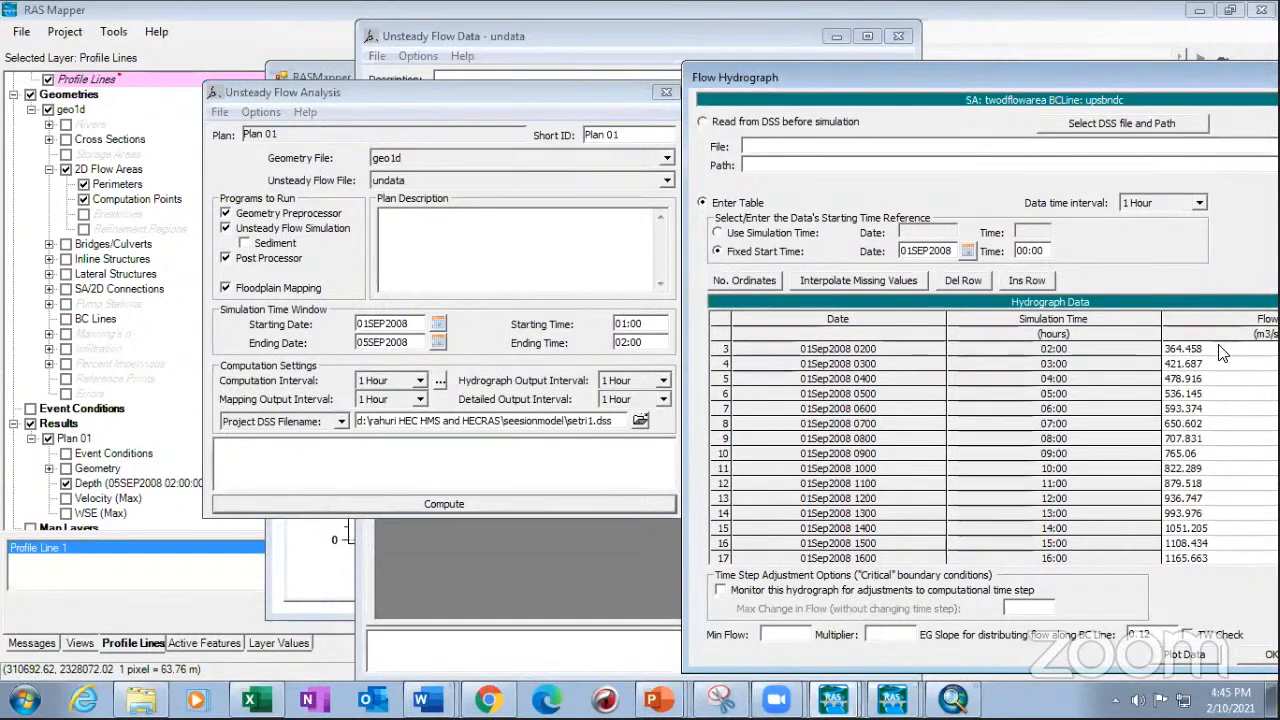
left_click_drag(1194, 344, 1188, 482)
left_click(1182, 396)
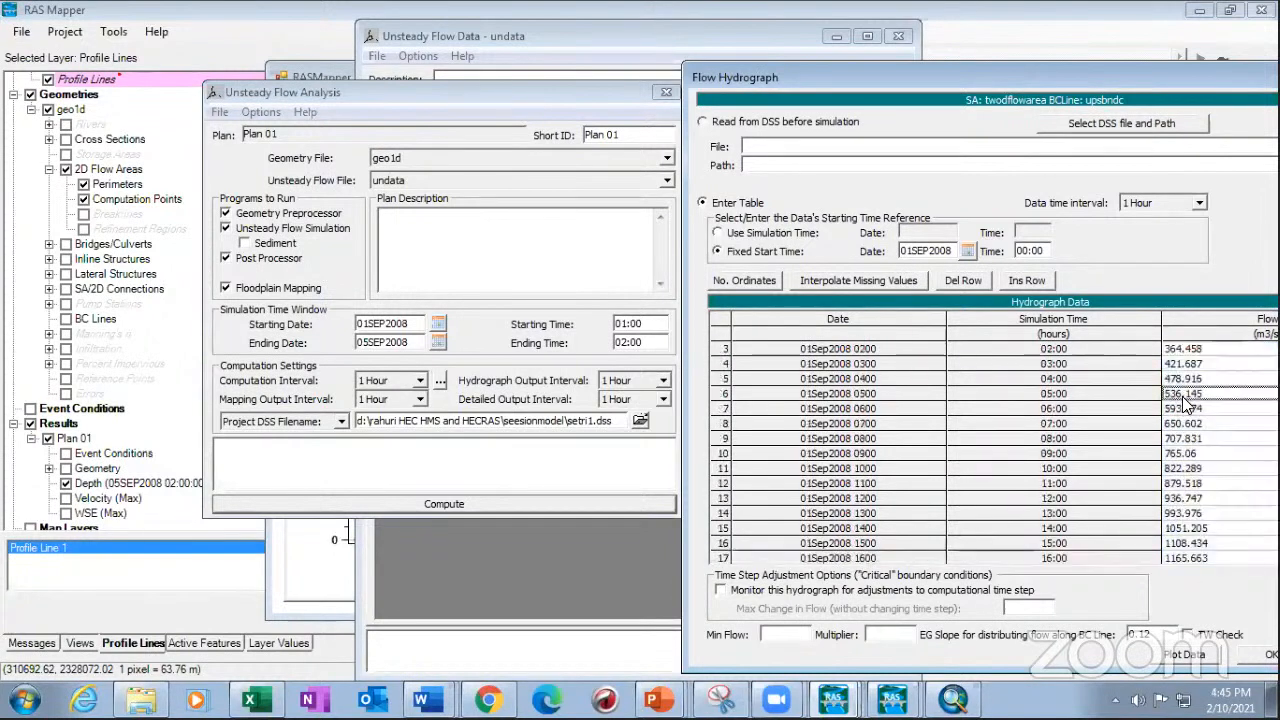
left_click_drag(1118, 121, 1100, 170)
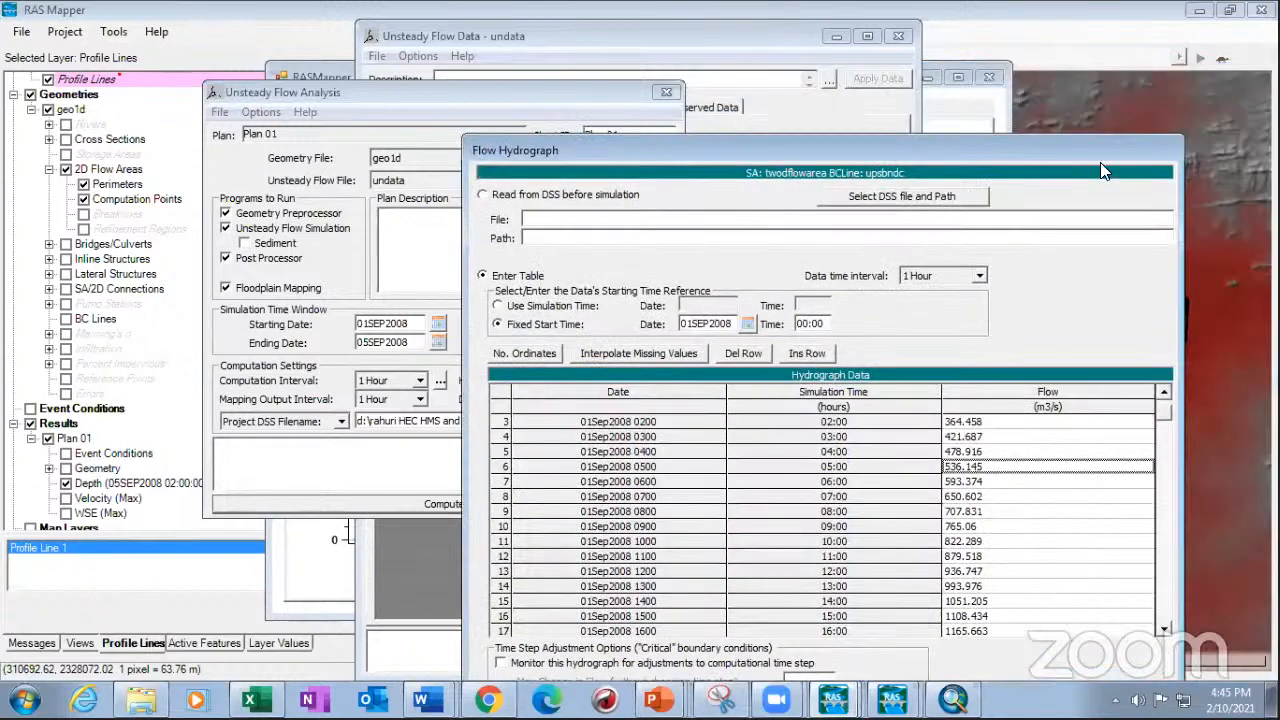
left_click(948, 115)
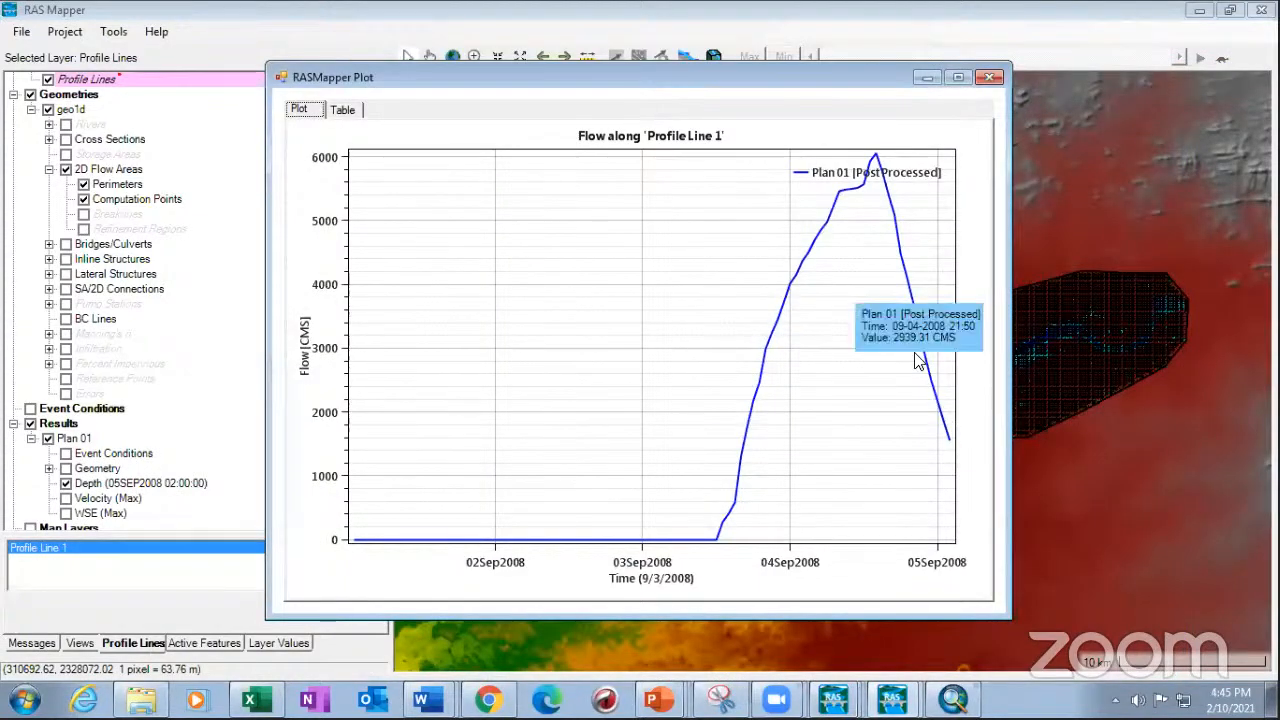
- Minimize the Profile Line 1 flow plot and show slide 13 of the comparison of 1D and 2D computation presentation in PowerPoint
mouse_move(684, 546)
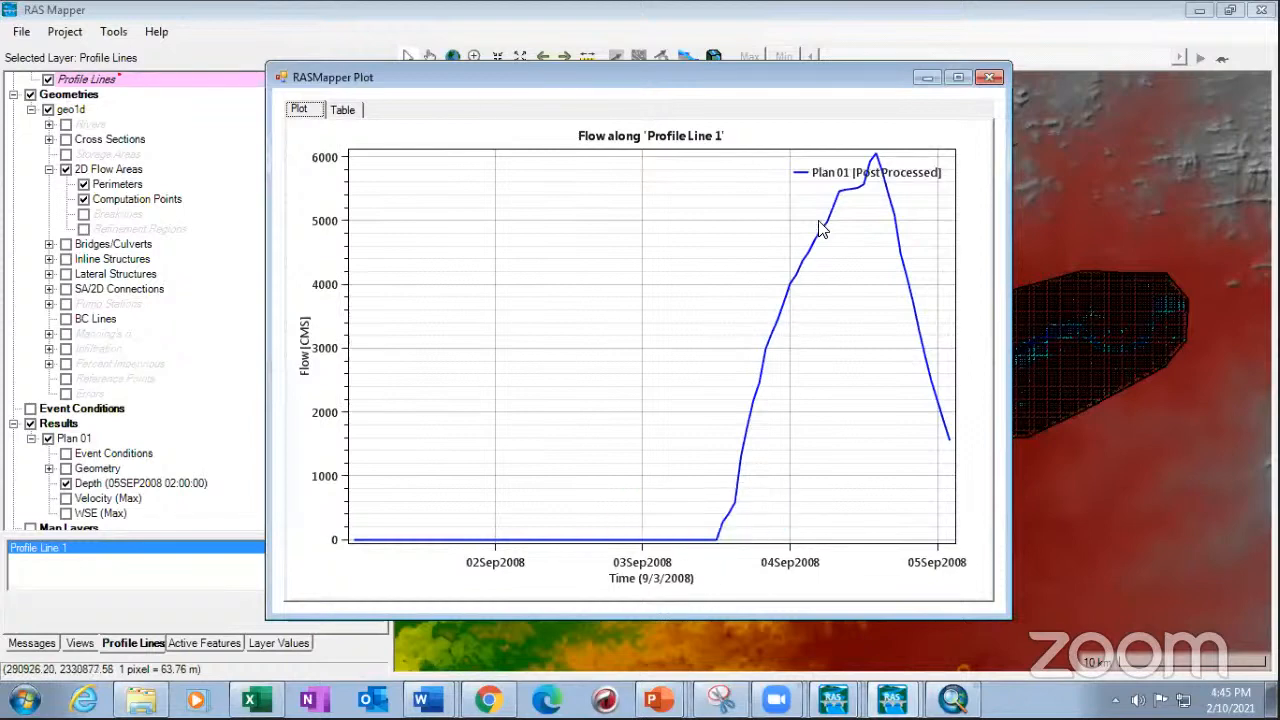
left_click(929, 78)
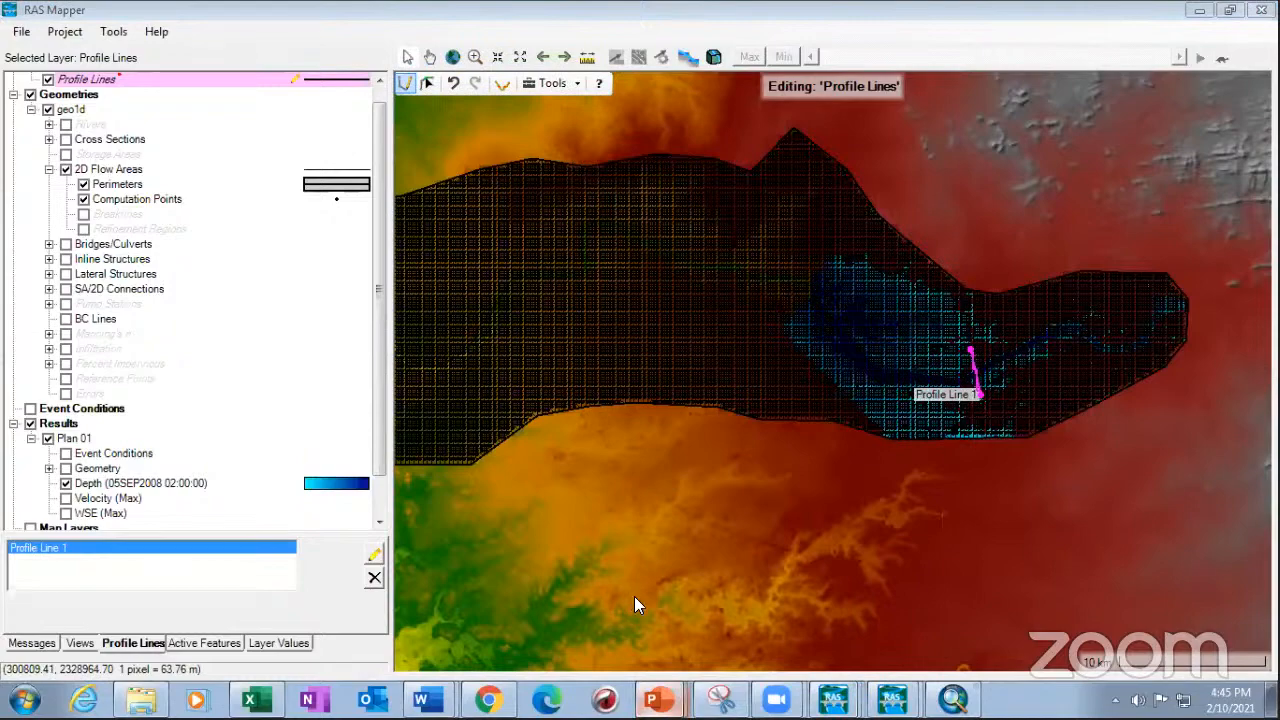
key("alt+Tab")
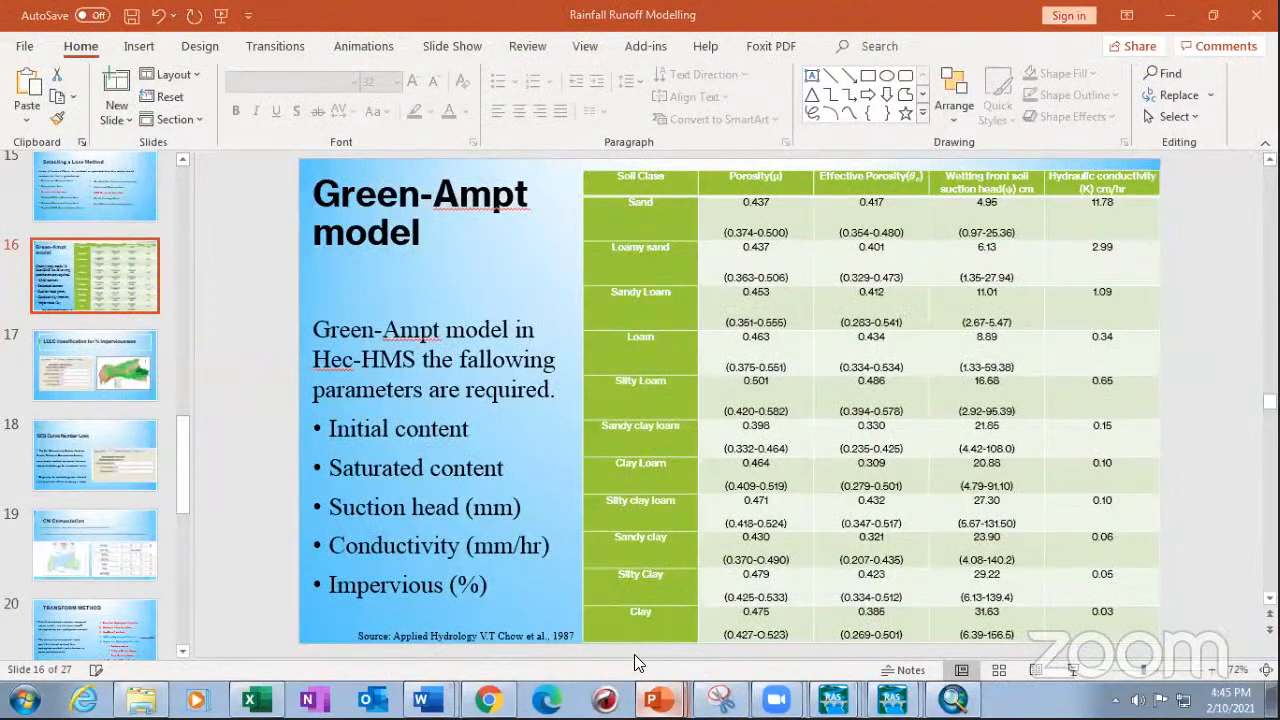
key("alt+Tab")
left_click(120, 460)
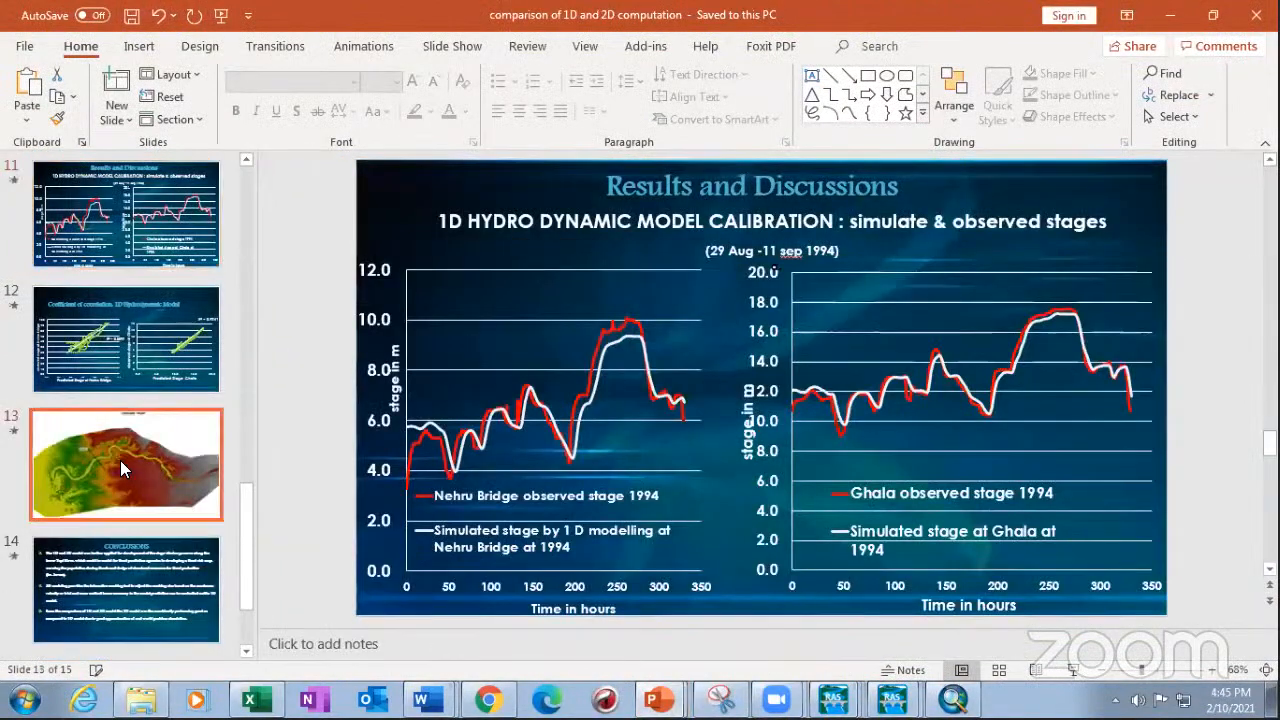
mouse_move(658, 493)
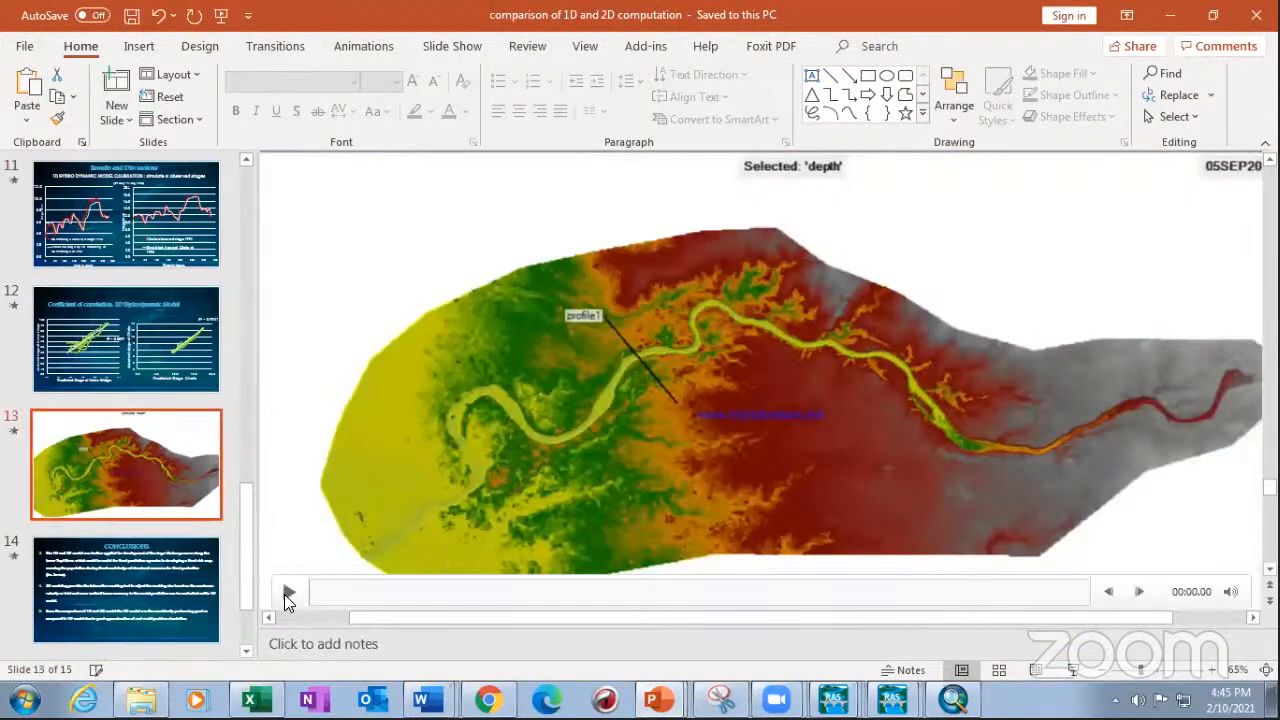
- Try to play the linked 2002 flood video on slide 13 and decline to locate its file
left_click(286, 593)
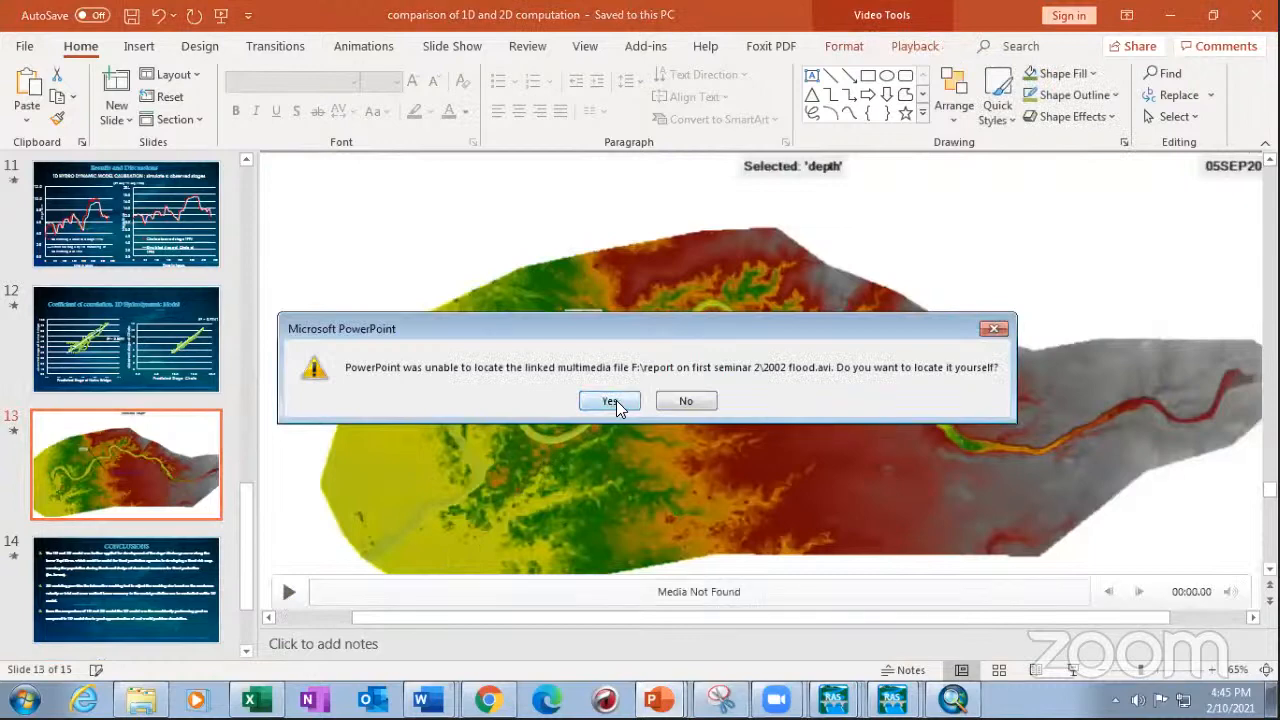
left_click(616, 400)
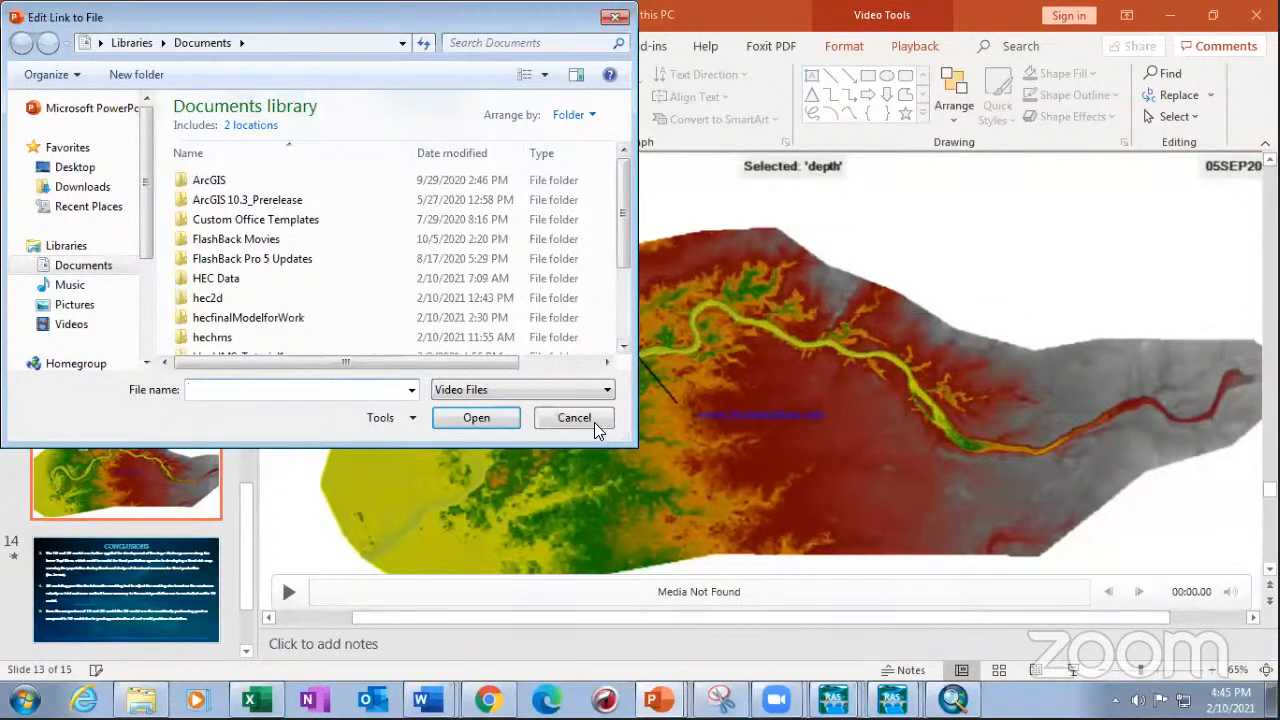
left_click(574, 418)
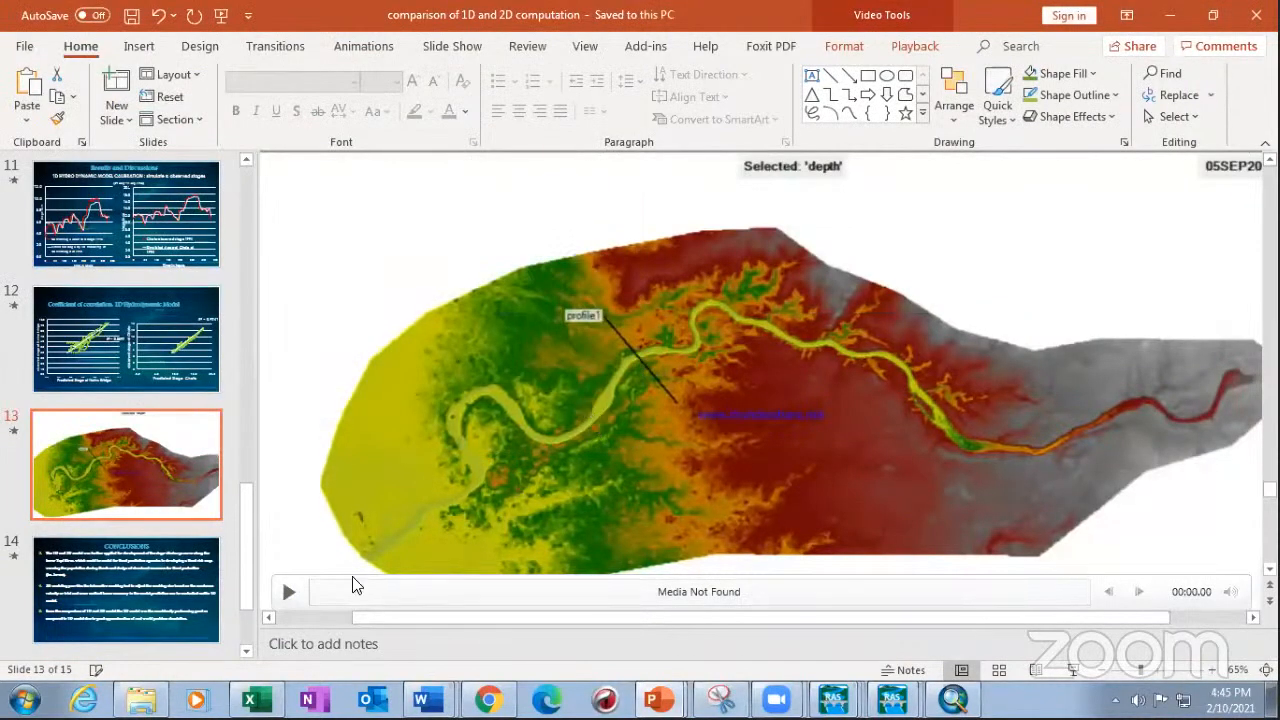
left_click(300, 590)
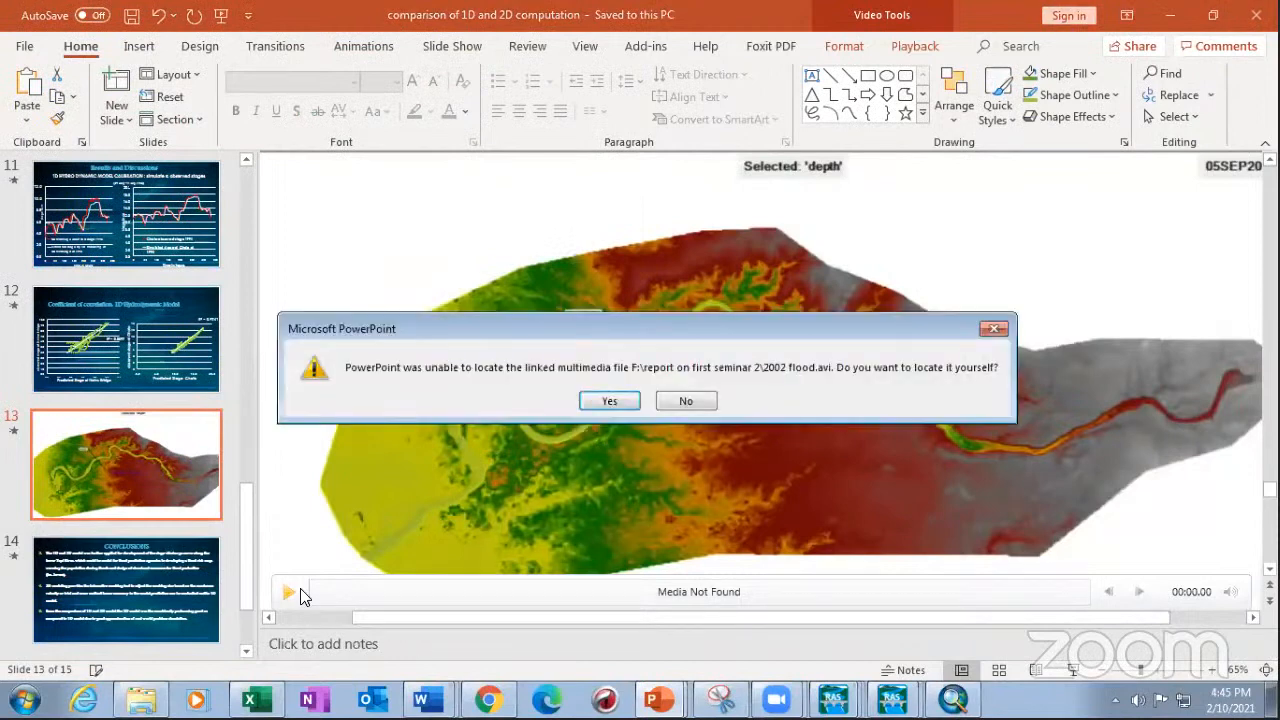
left_click(687, 401)
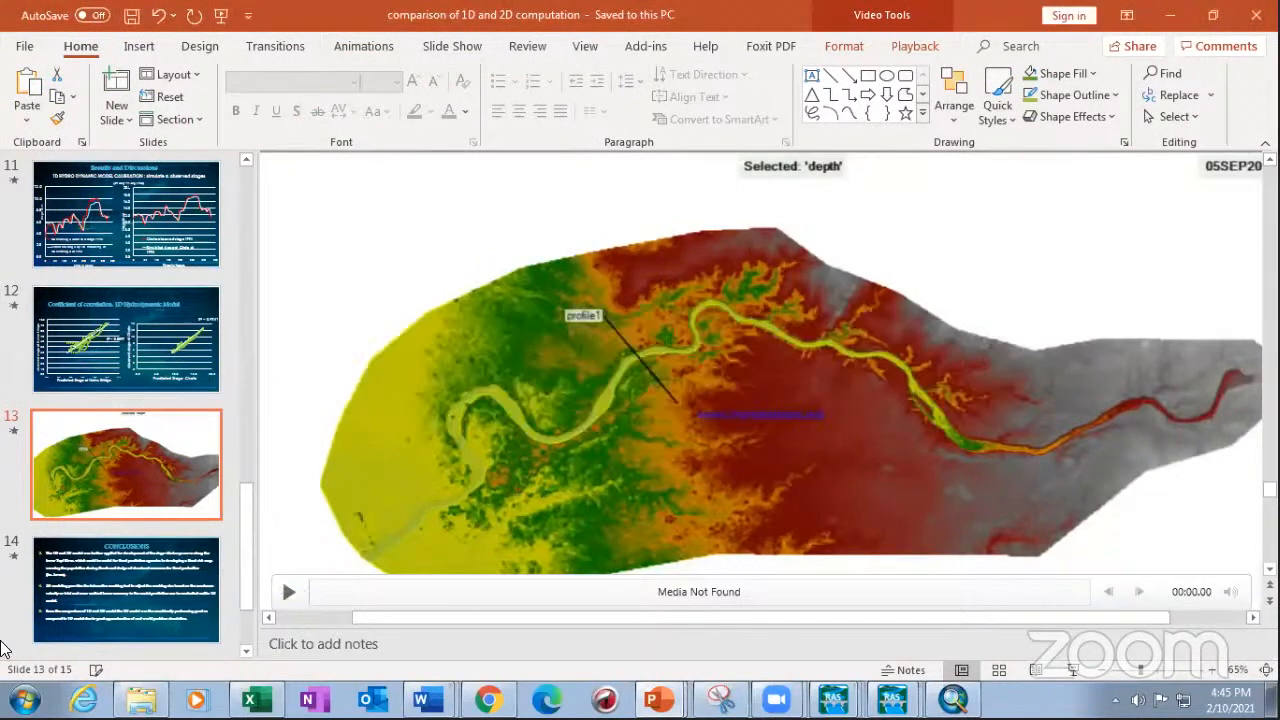
- Return to RAS Mapper and close the Profile Line 1 flow plot
key("super")
left_click(545, 476)
scroll(150, 540, "down", 2)
scroll(208, 653, "down", 1)
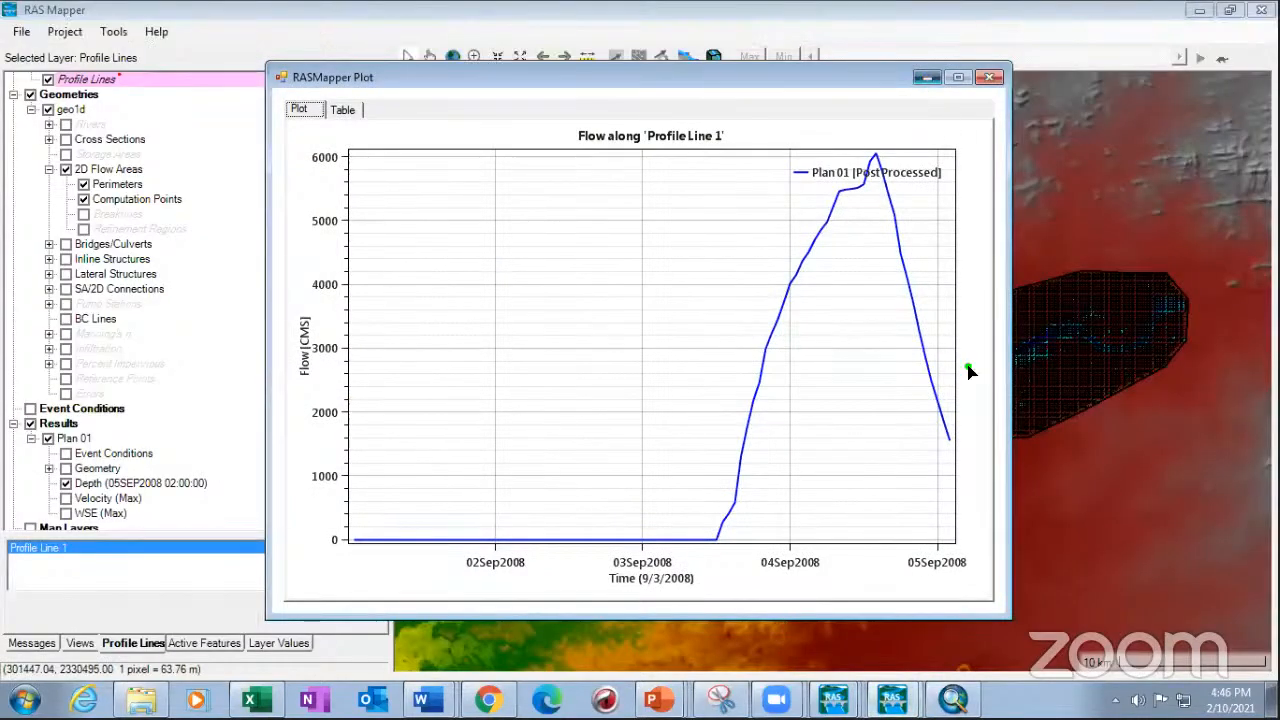
left_click(989, 77)
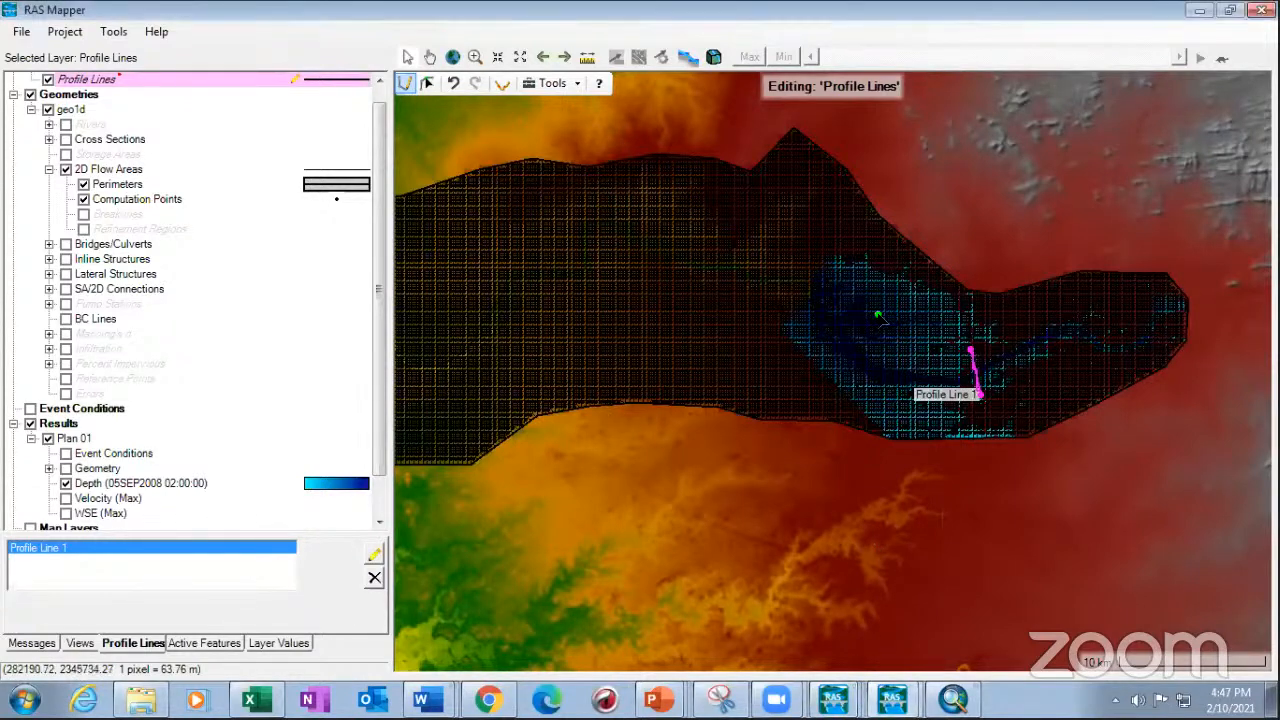
- Draw a second profile line across the middle of the 2D flow area and delete it
scroll(838, 325, "down", 2)
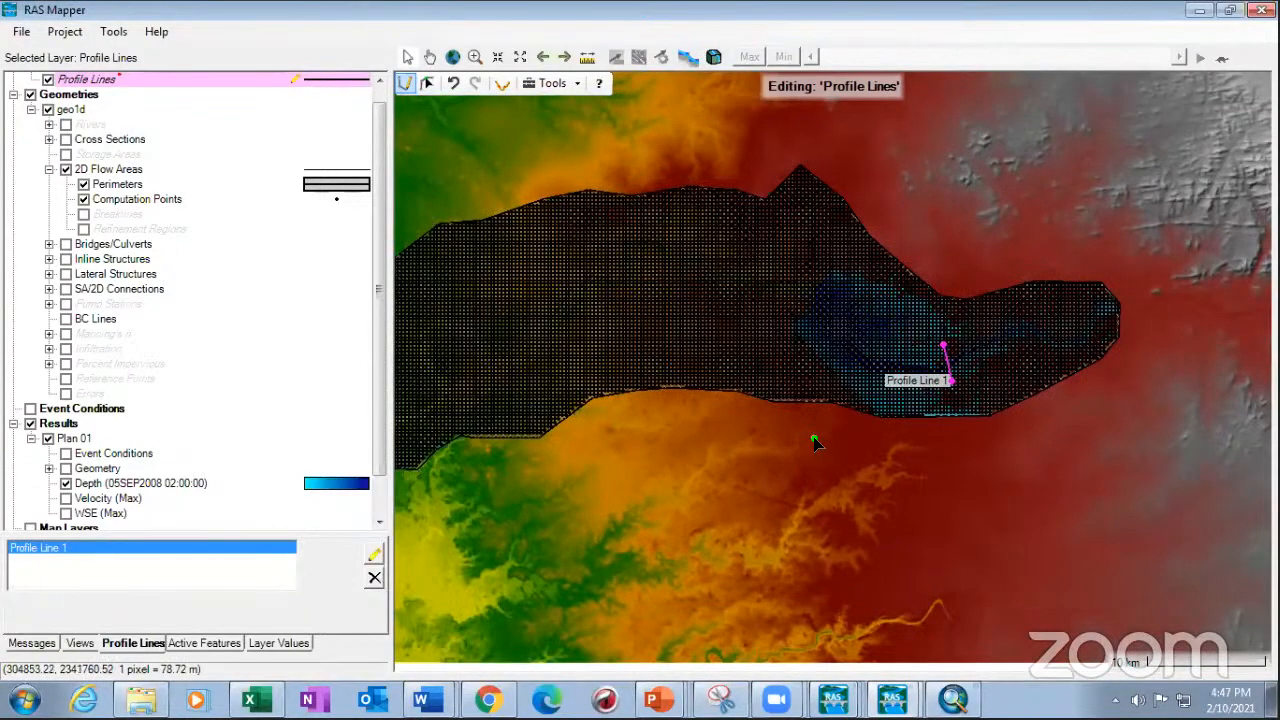
left_click(748, 262)
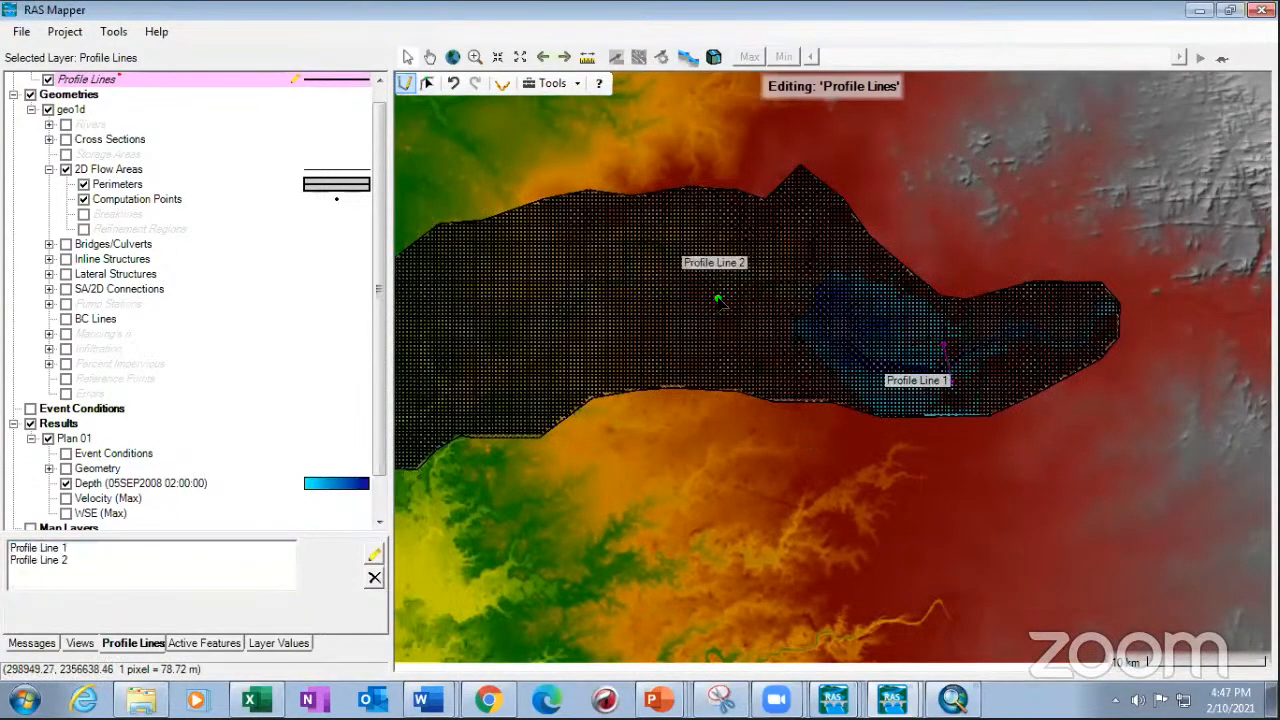
double_click(793, 367)
key("Delete")
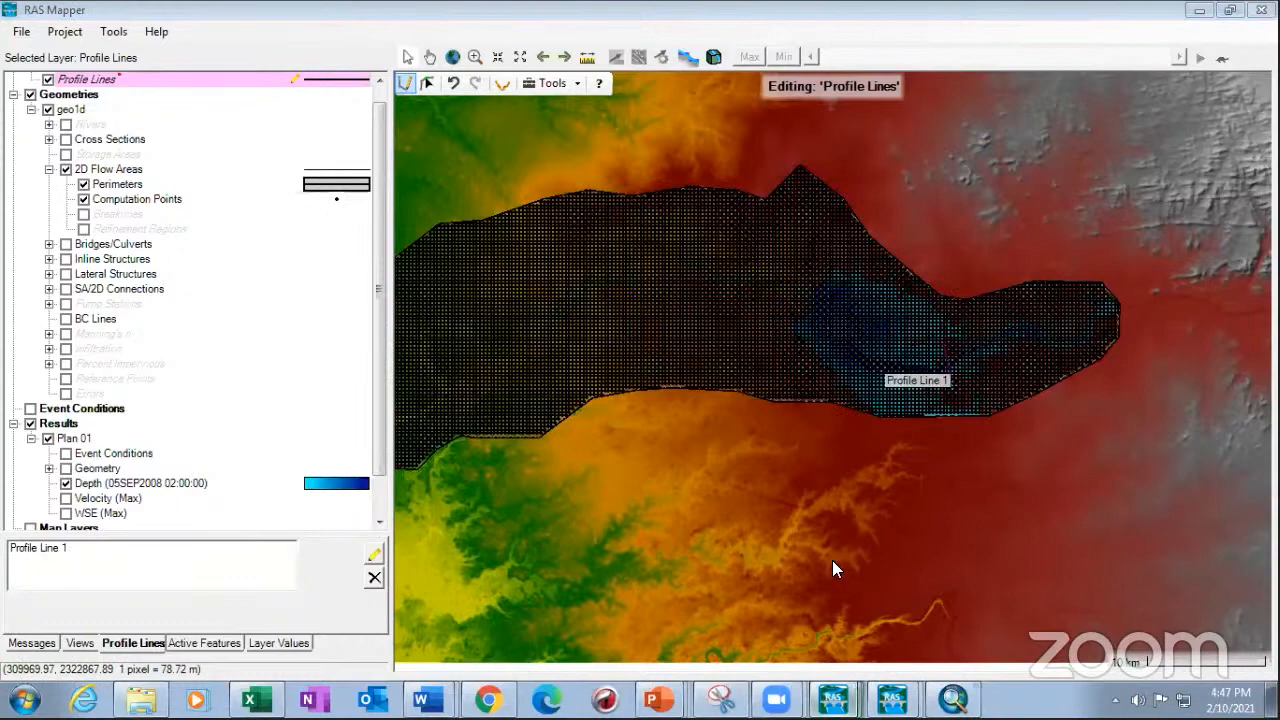
- Switch to the HEC-RAS windows, close the flow hydrograph and Unsteady Flow Analysis windows, and bring Unsteady Flow Data to the front
key("alt+Tab")
left_click(1074, 168)
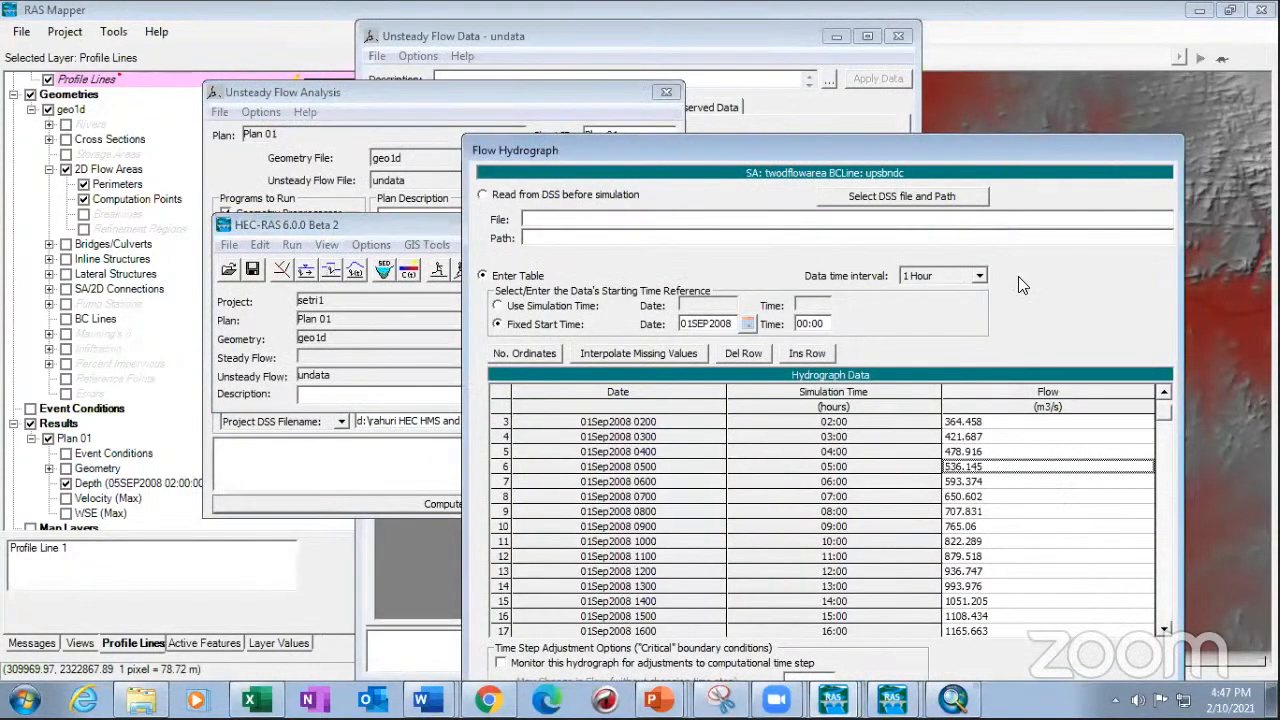
left_click_drag(998, 154, 880, 161)
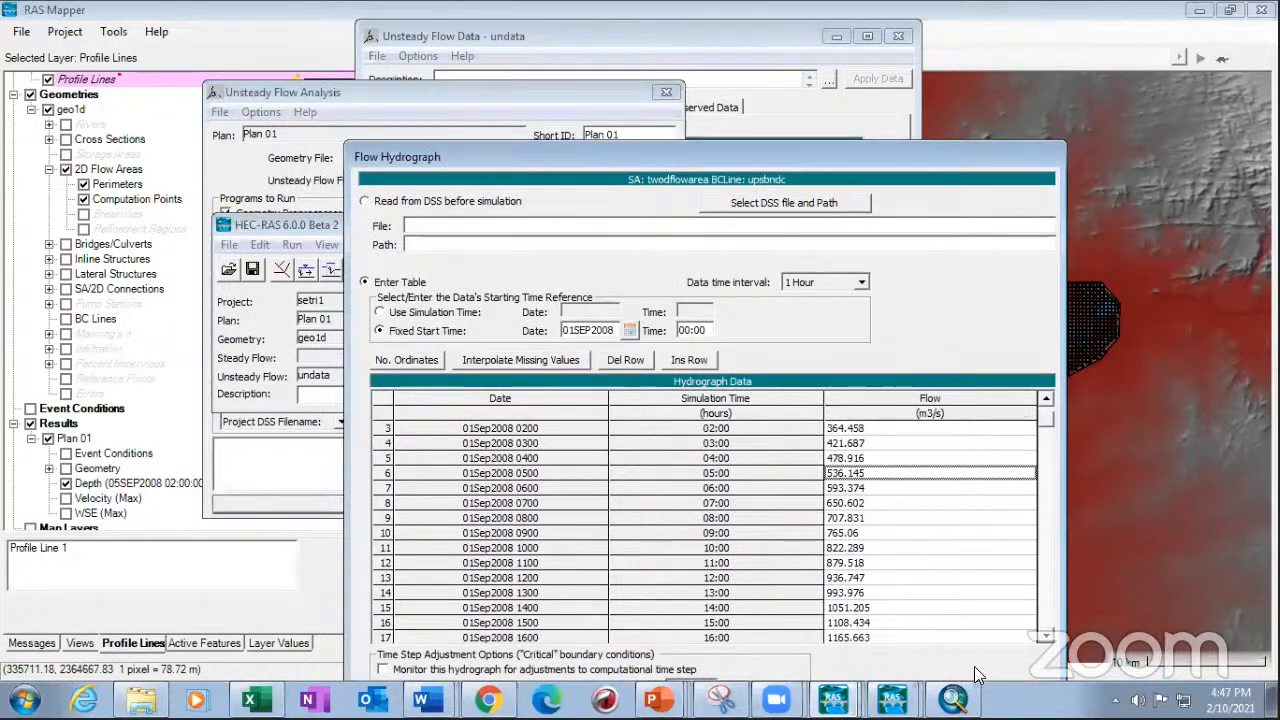
left_click(914, 629)
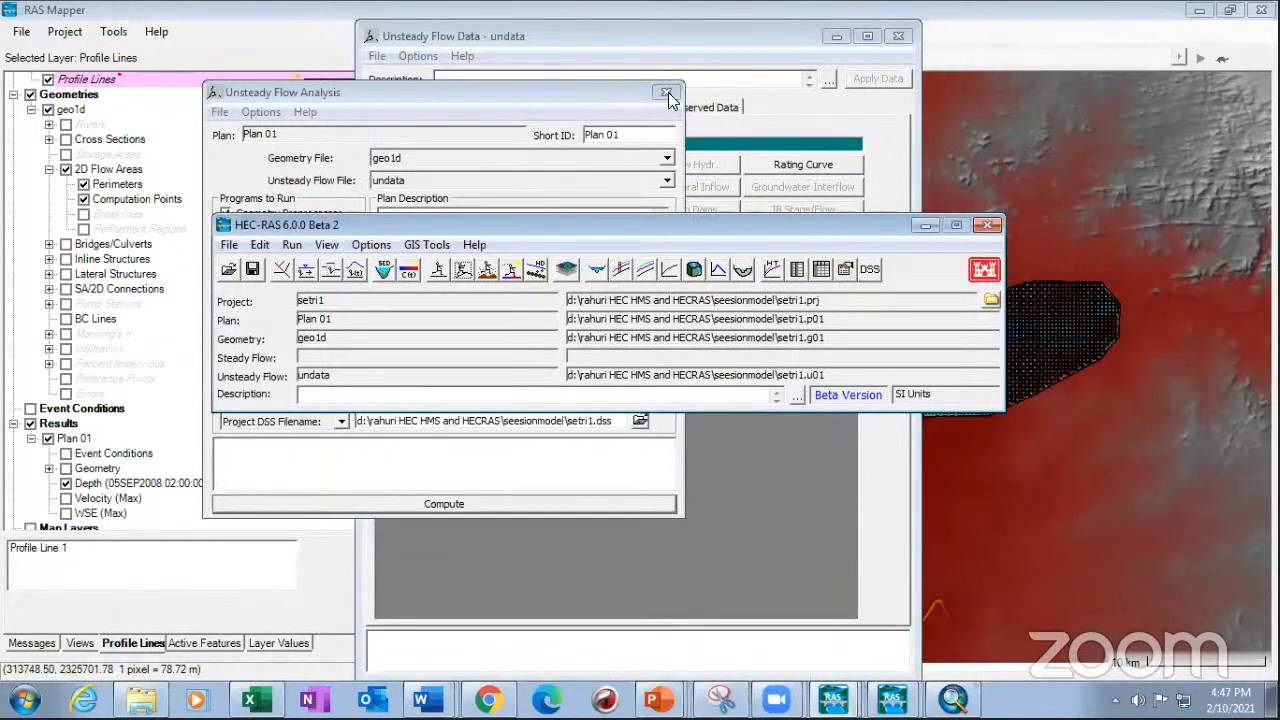
left_click(668, 94)
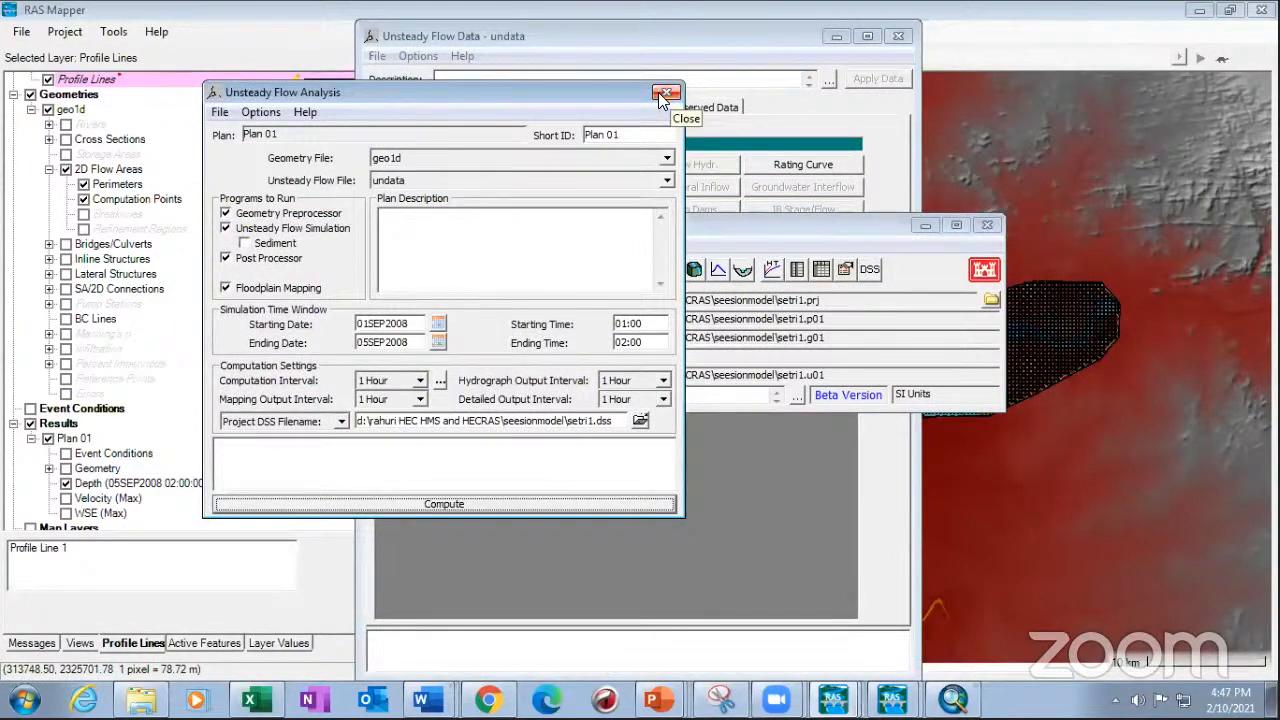
left_click(665, 94)
left_click(830, 118)
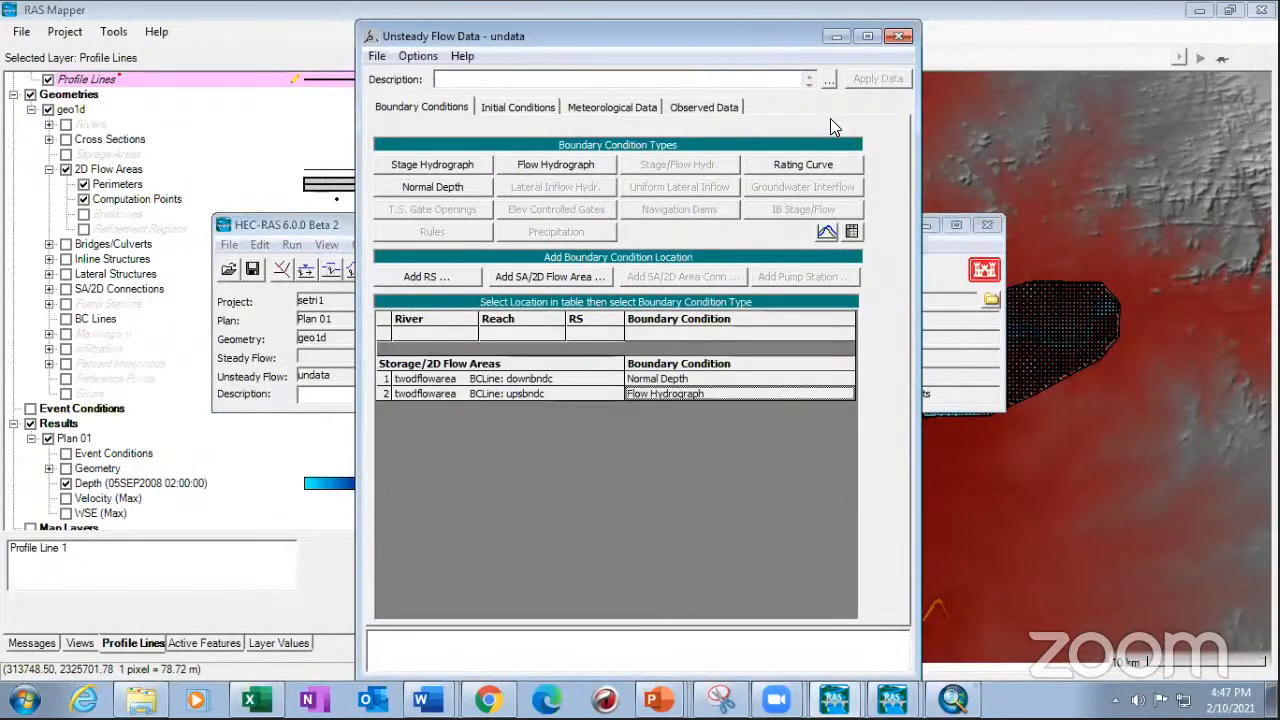
- Review the flow hydrograph of the upstream boundary upsbndc, close it, and widen the Unsteady Flow Data window
double_click(682, 396)
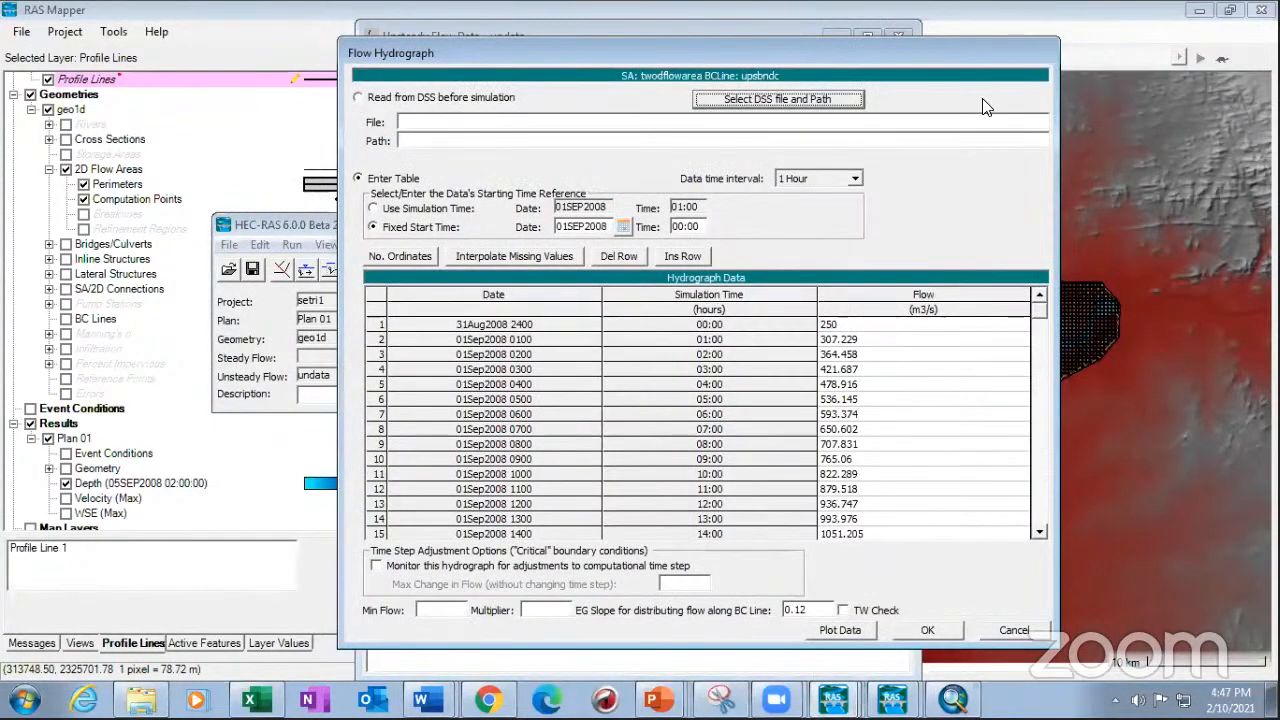
left_click_drag(893, 49, 872, 14)
left_click(845, 674)
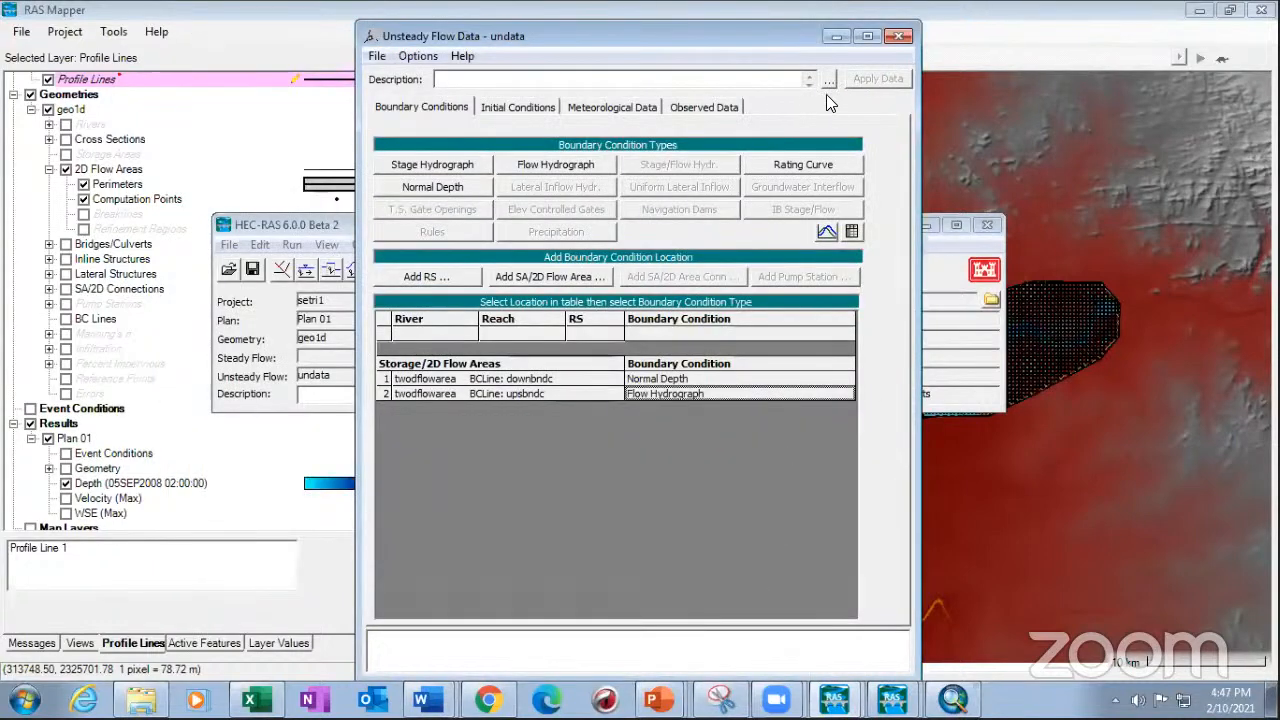
left_click_drag(360, 108, 295, 175)
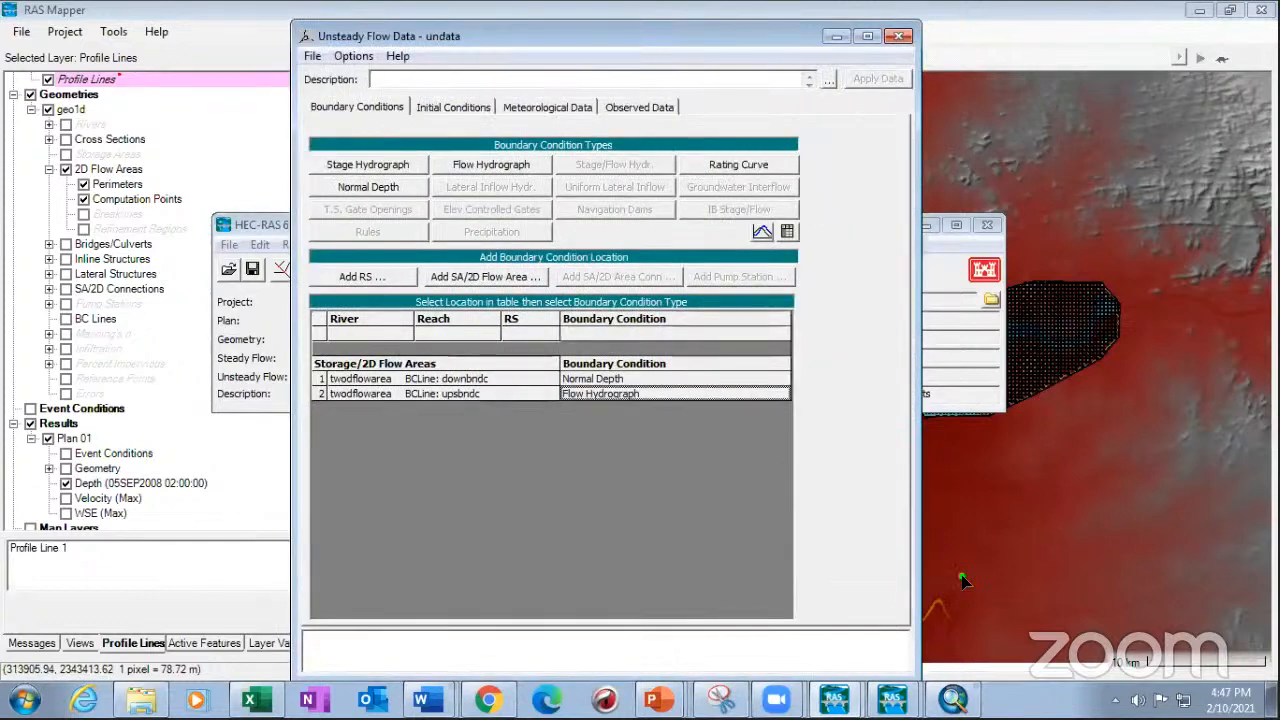
left_click_drag(918, 624, 958, 624)
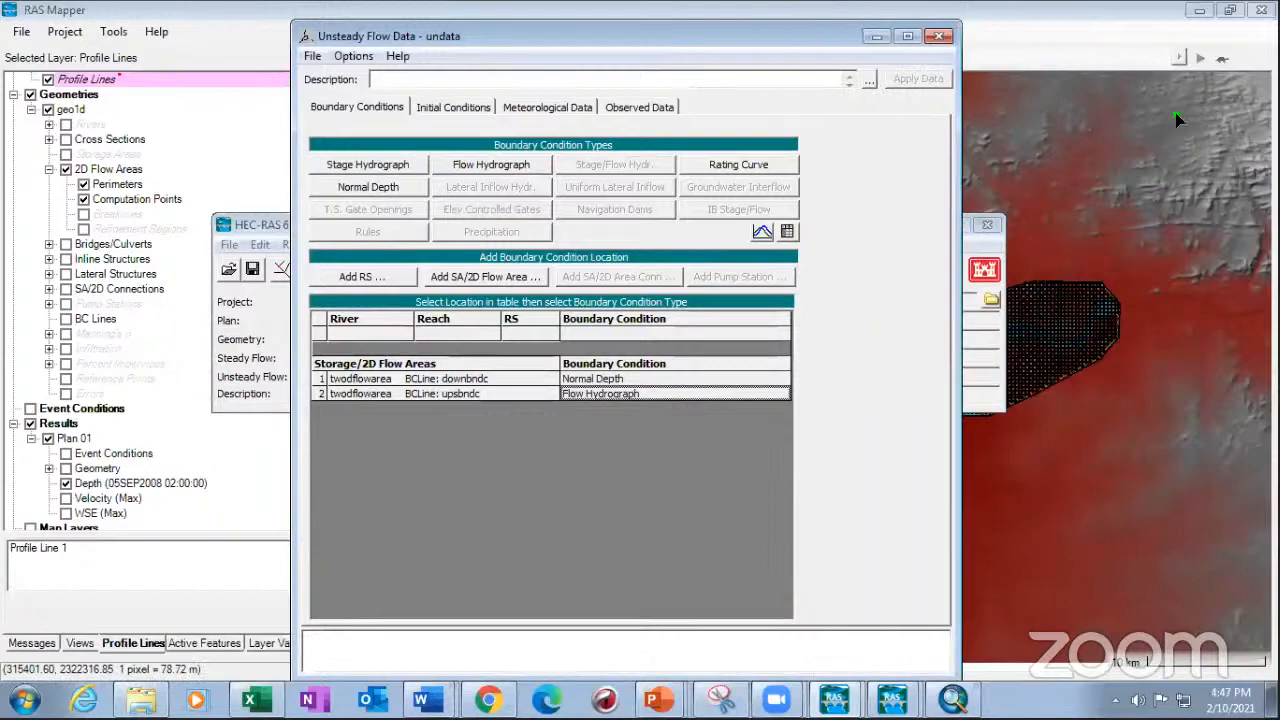
- Restore RAS Mapper to a smaller window and minimize the HEC-RAS main window
left_click(1150, 12)
double_click(1150, 12)
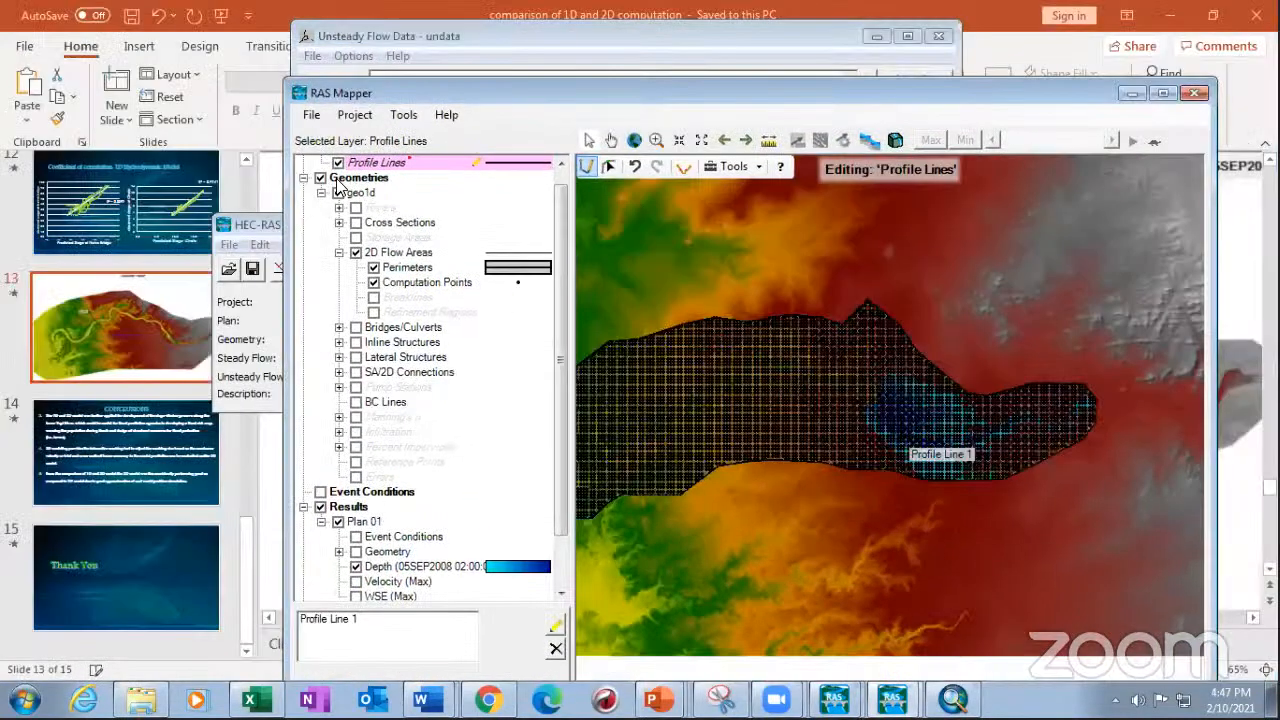
left_click(225, 225)
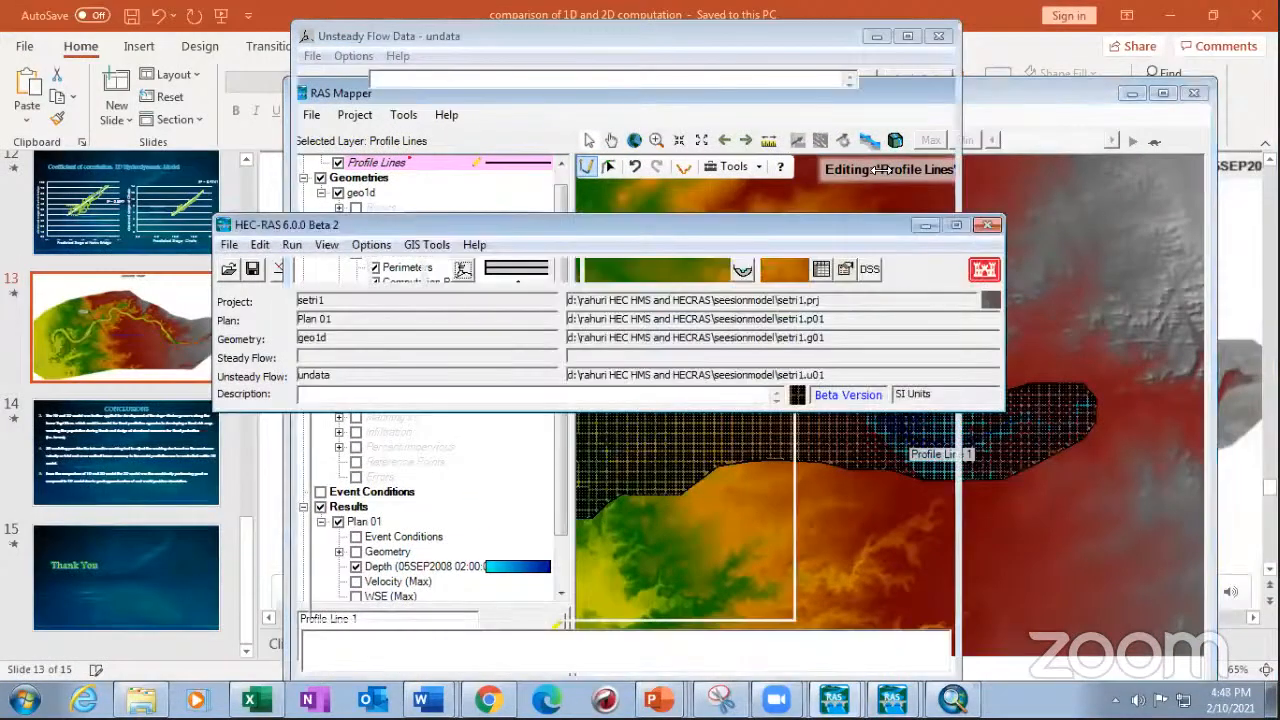
left_click(932, 86)
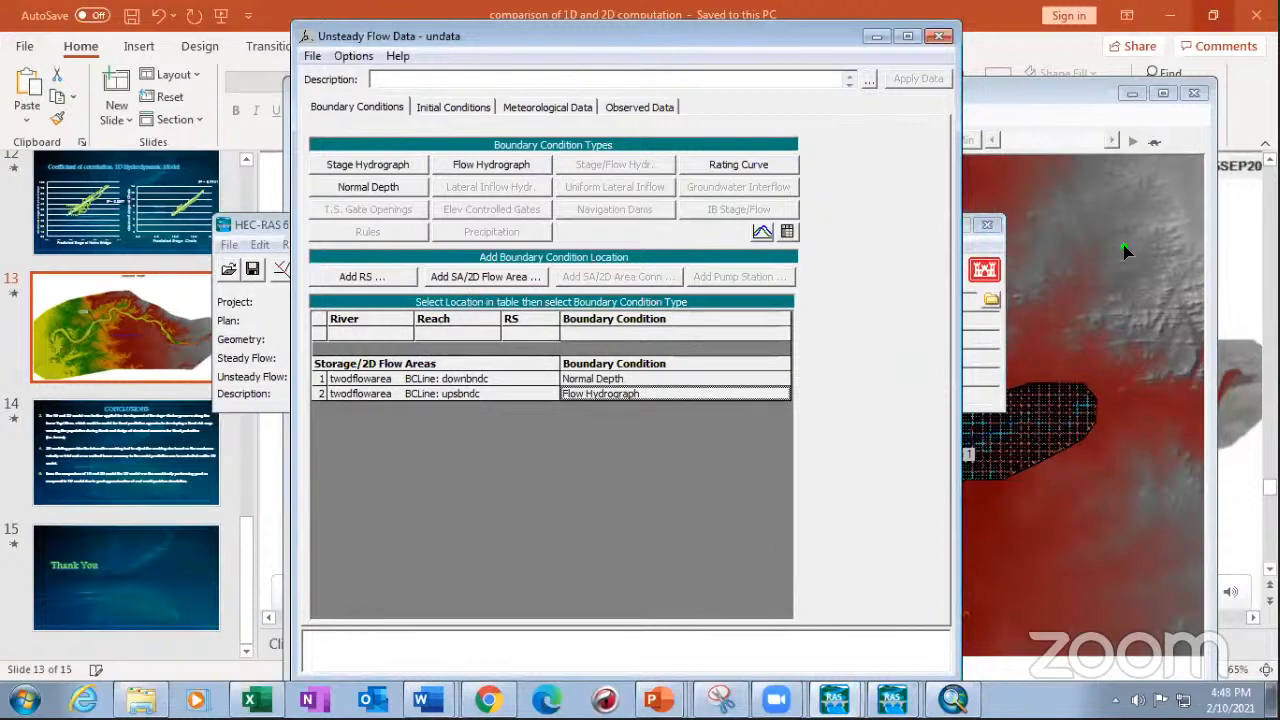
left_click(993, 262)
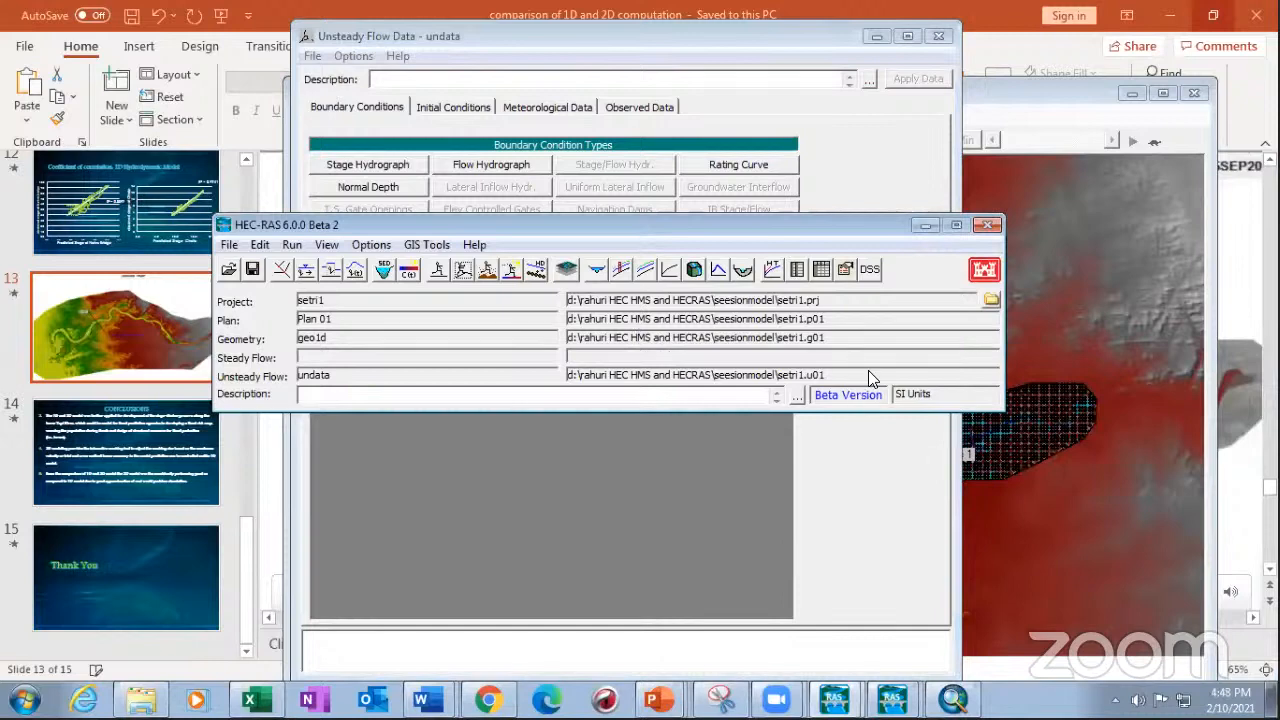
left_click(926, 225)
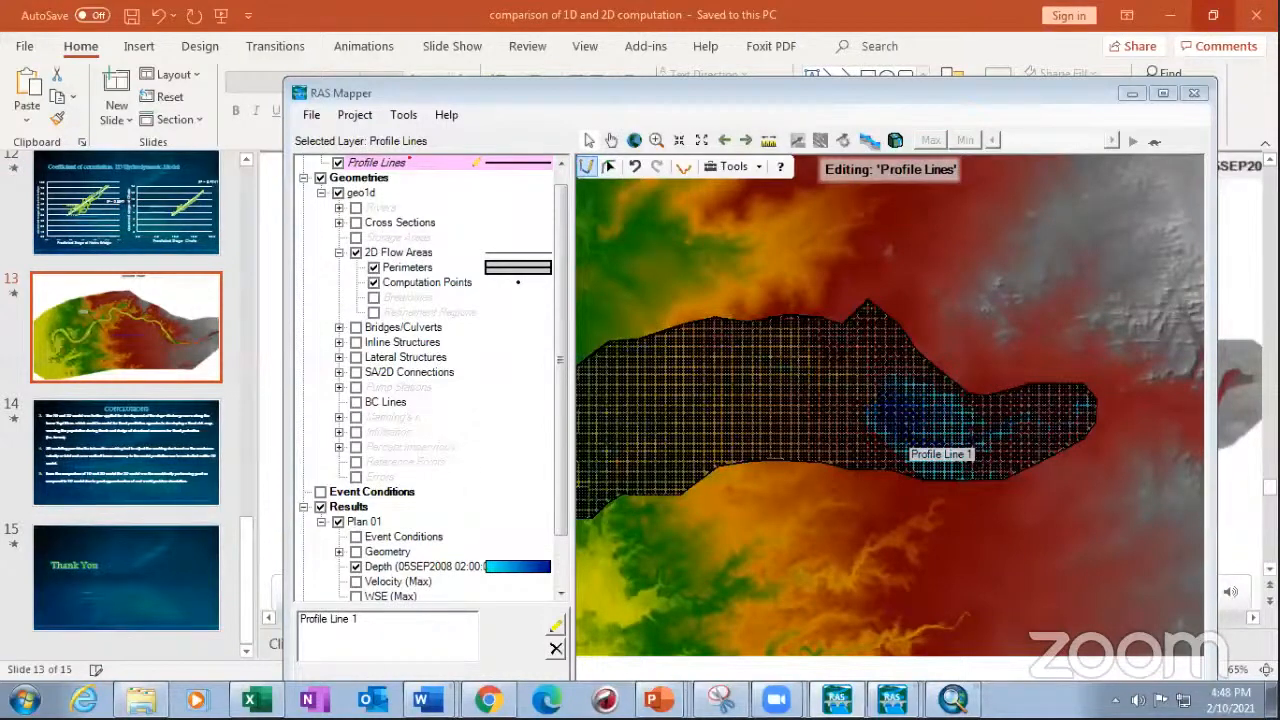
- Open the 2D flow area twodflowarea for editing in the geometric data and show its land cover to Manning's n table
left_click(837, 698)
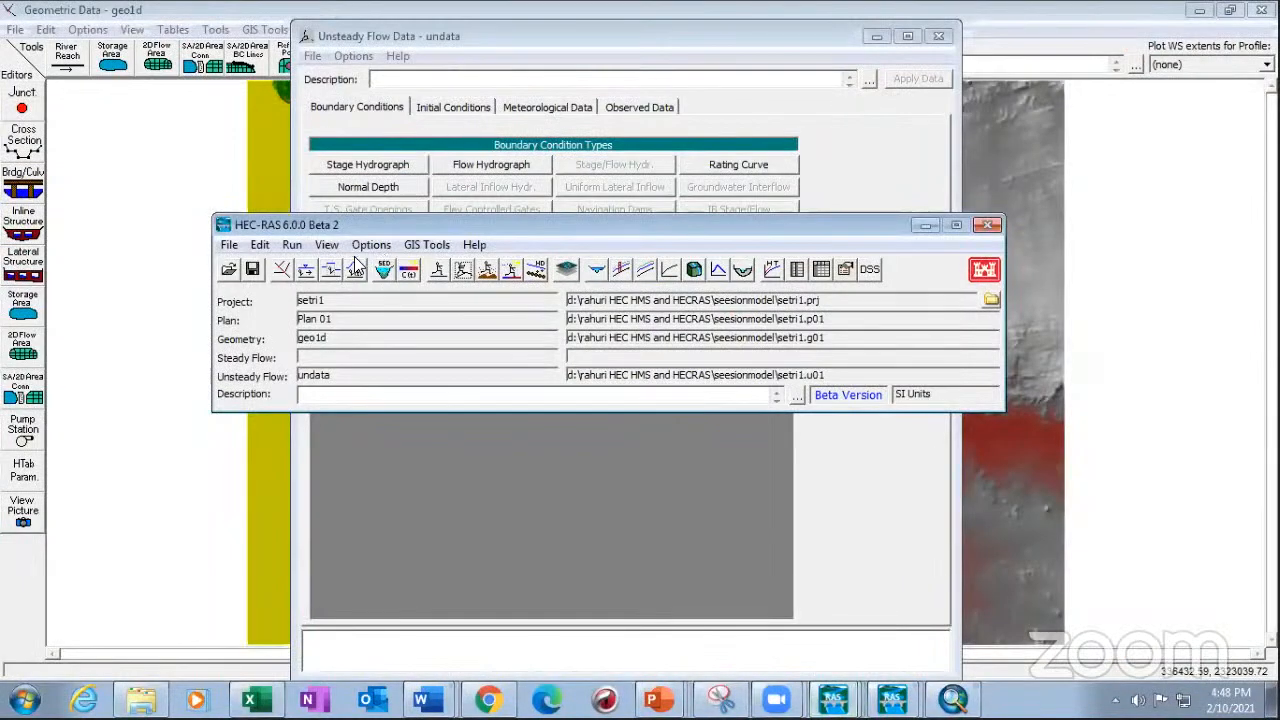
left_click(276, 271)
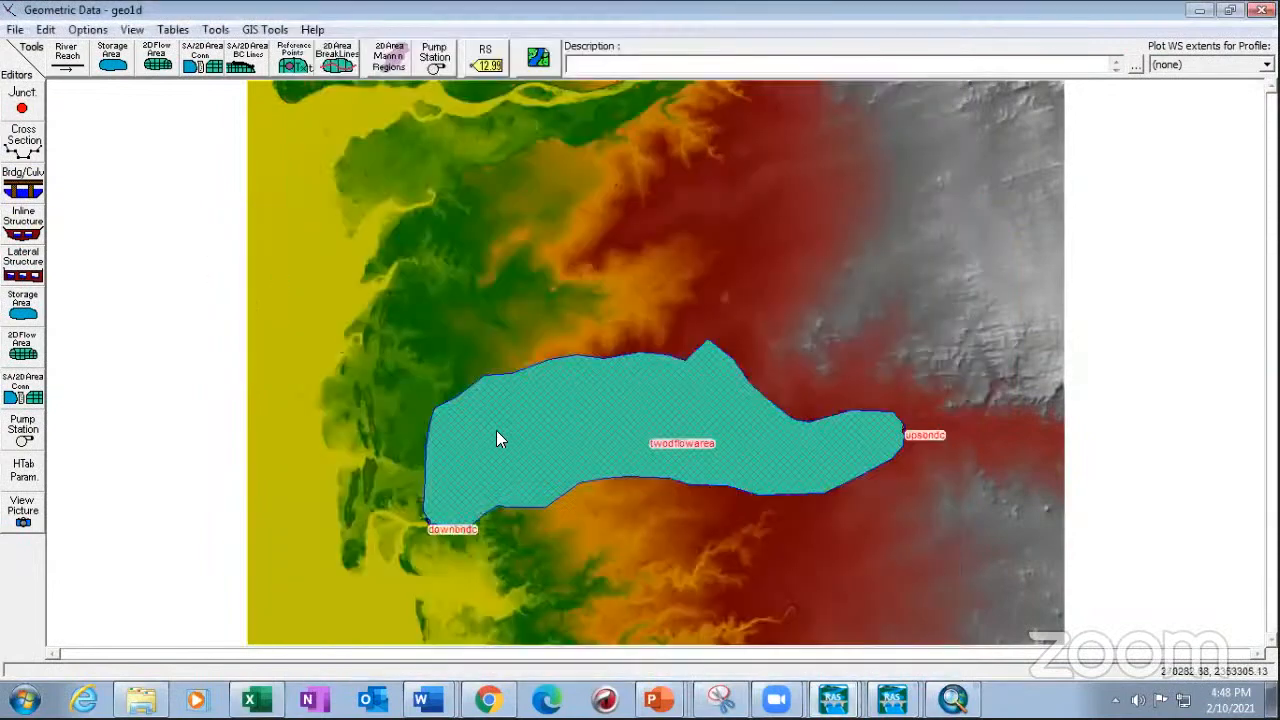
right_click(560, 368)
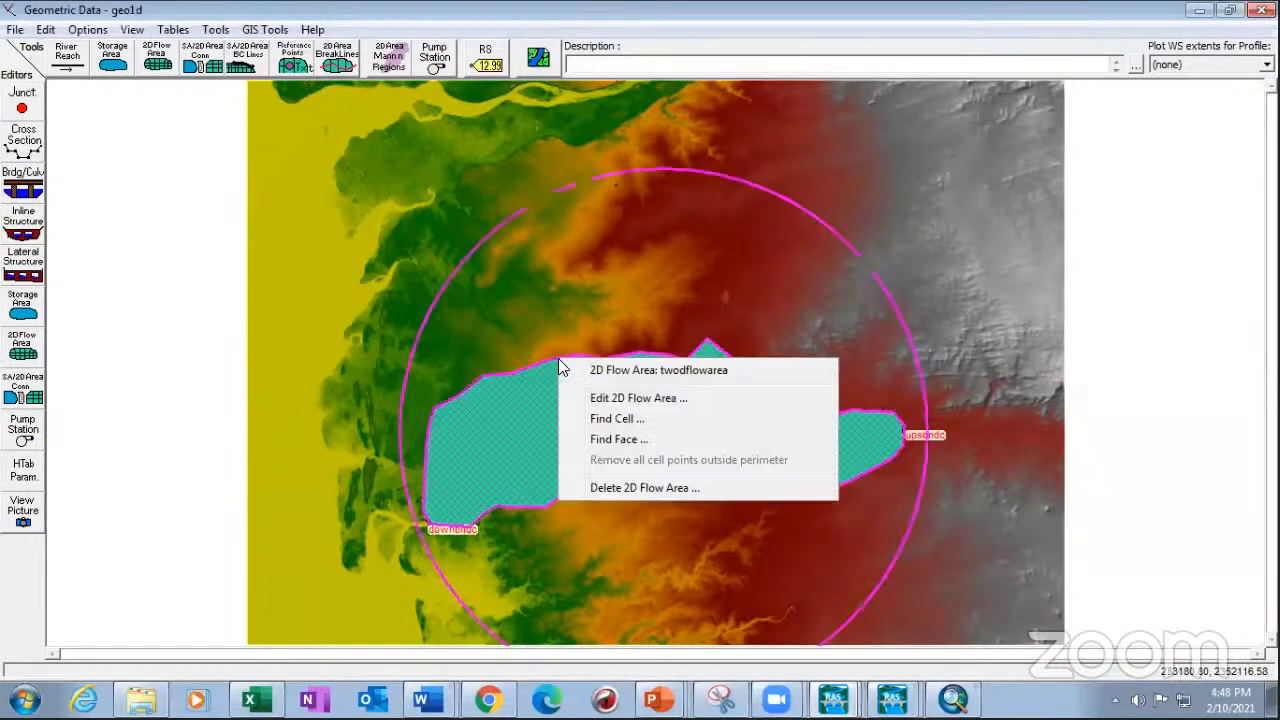
left_click(599, 400)
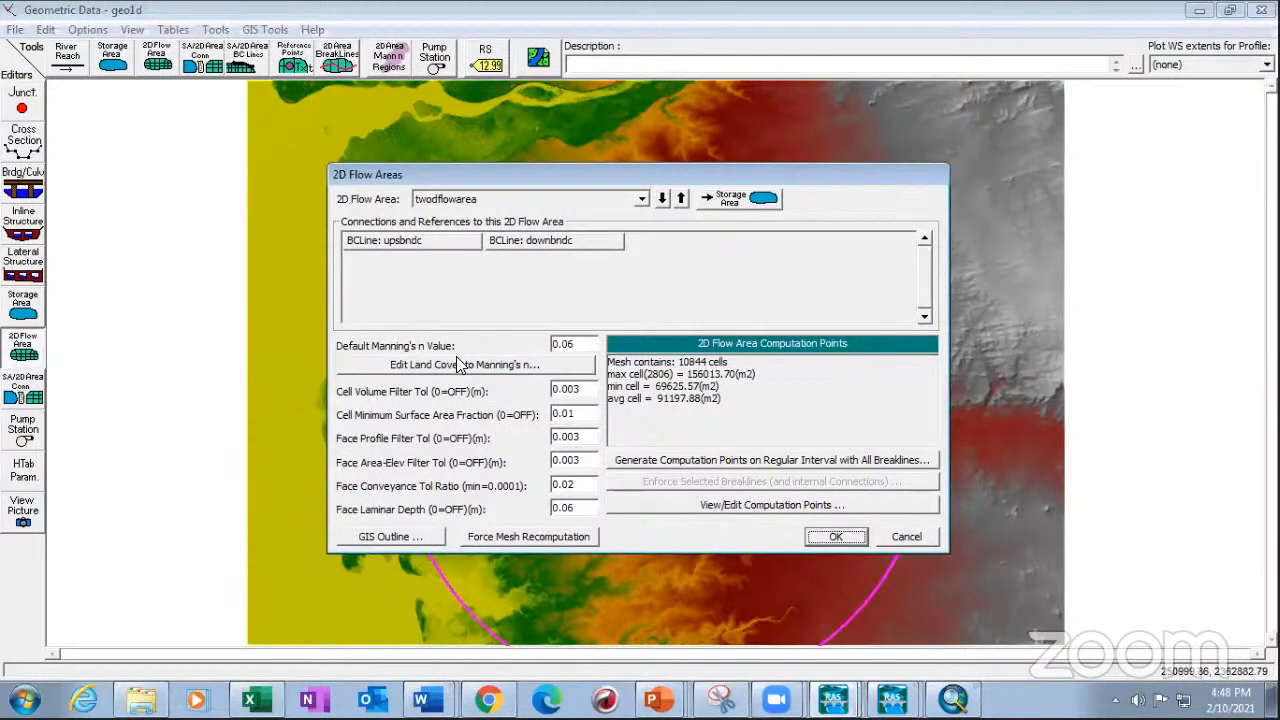
left_click(588, 344)
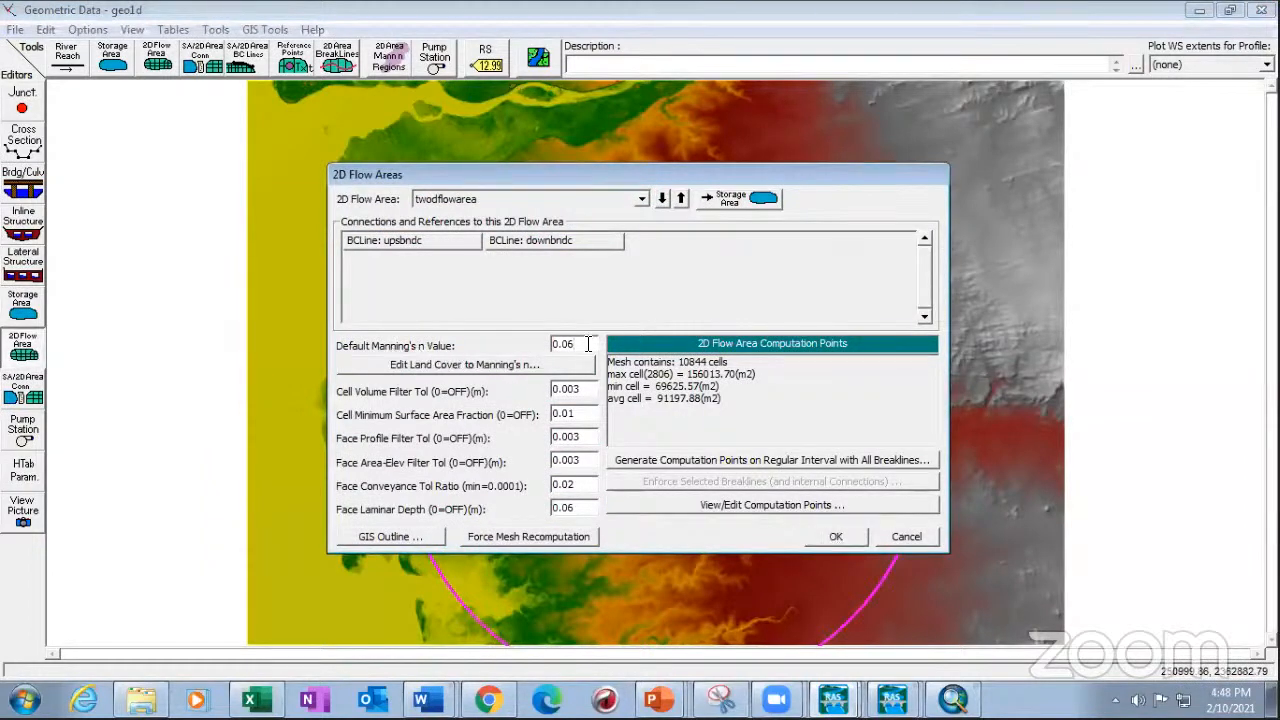
left_click(545, 366)
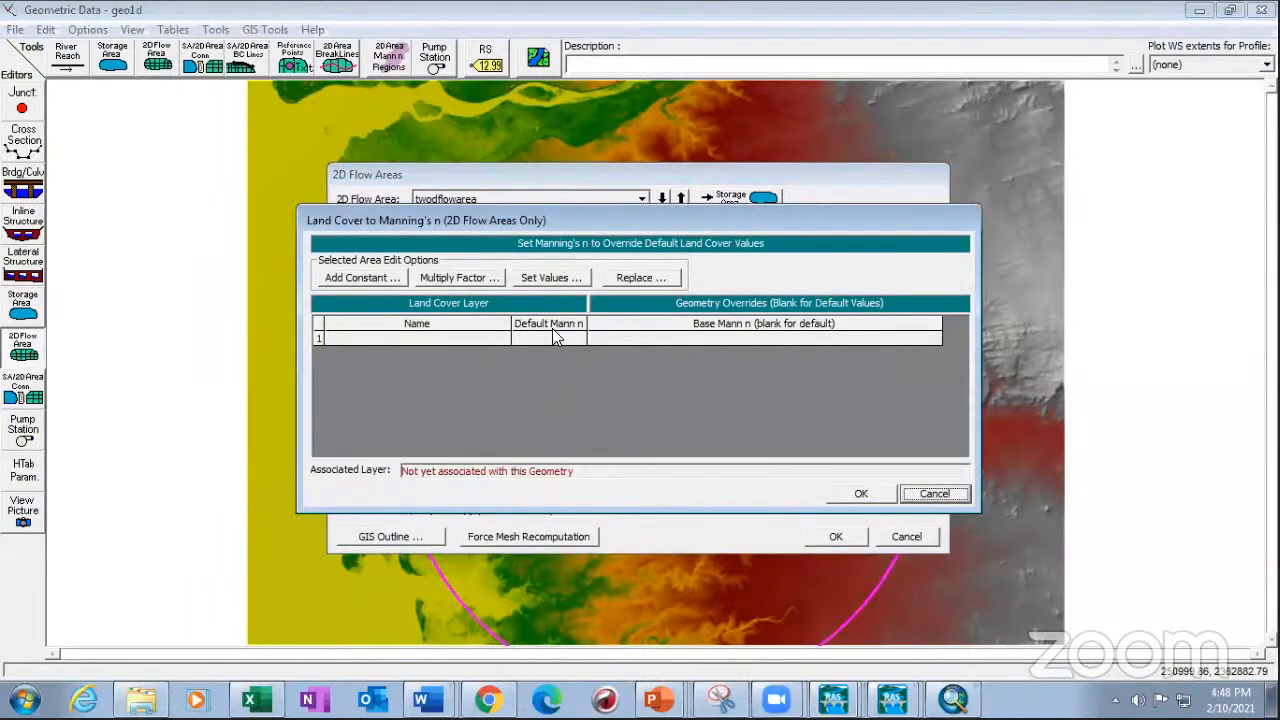
- Close the land cover to Manning's n table and set the default Manning's n value of twodflowarea to 0.038
left_click(938, 493)
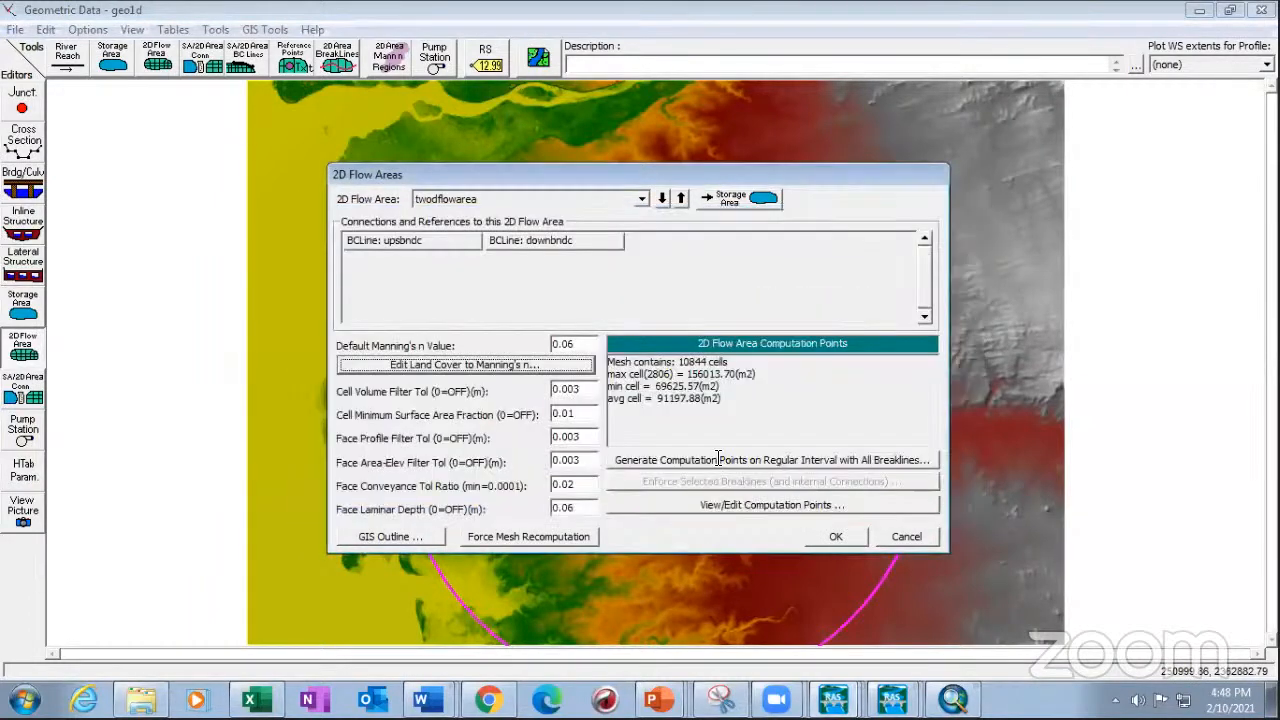
left_click(525, 365)
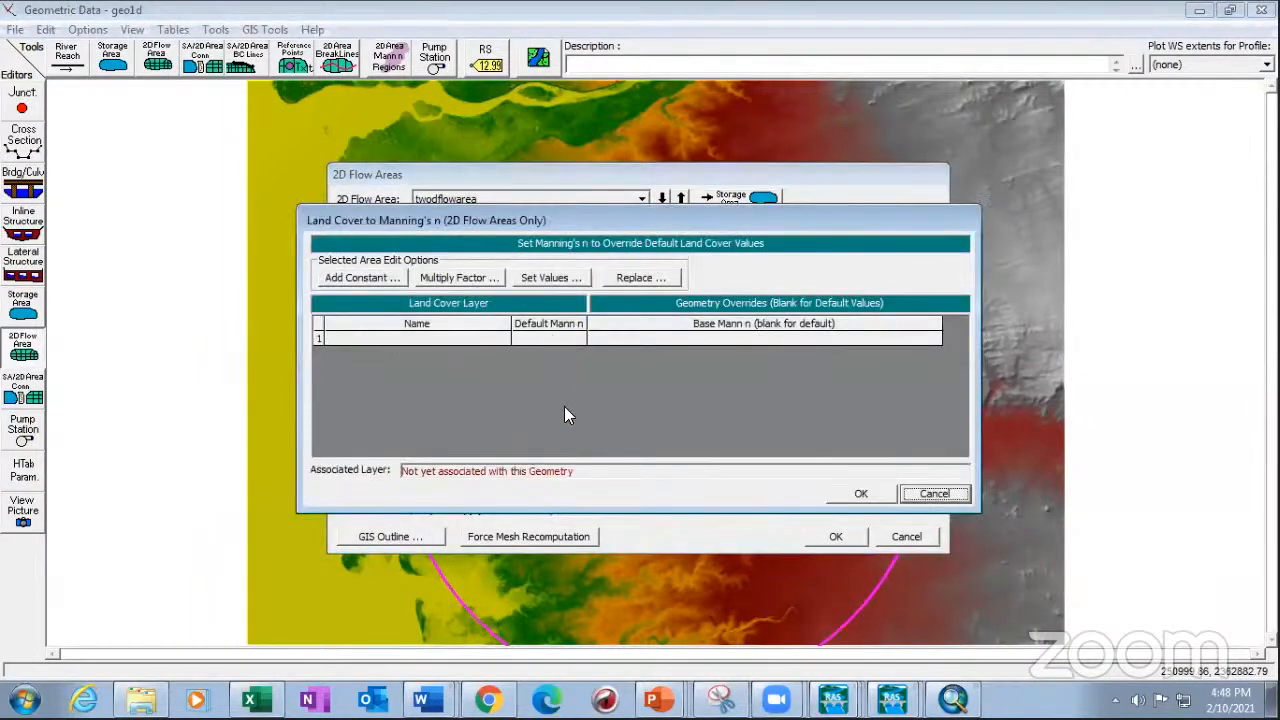
left_click(933, 494)
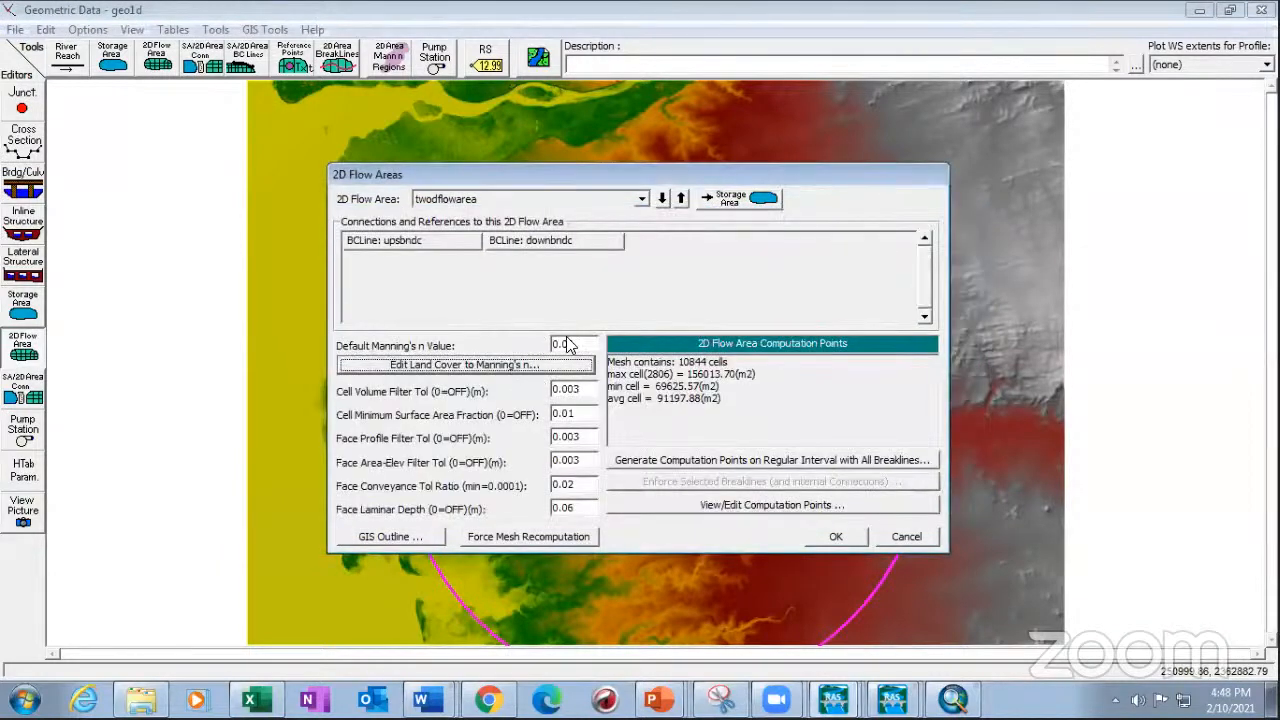
left_click_drag(580, 344, 561, 343)
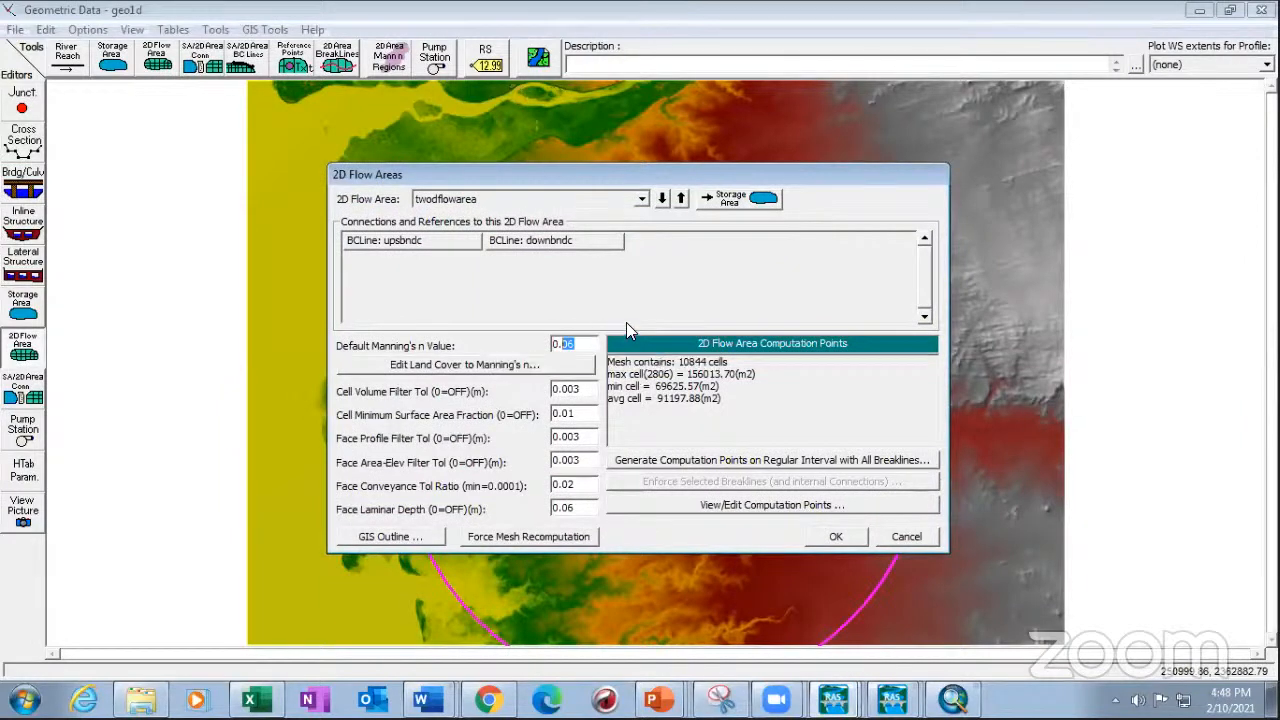
type("0")
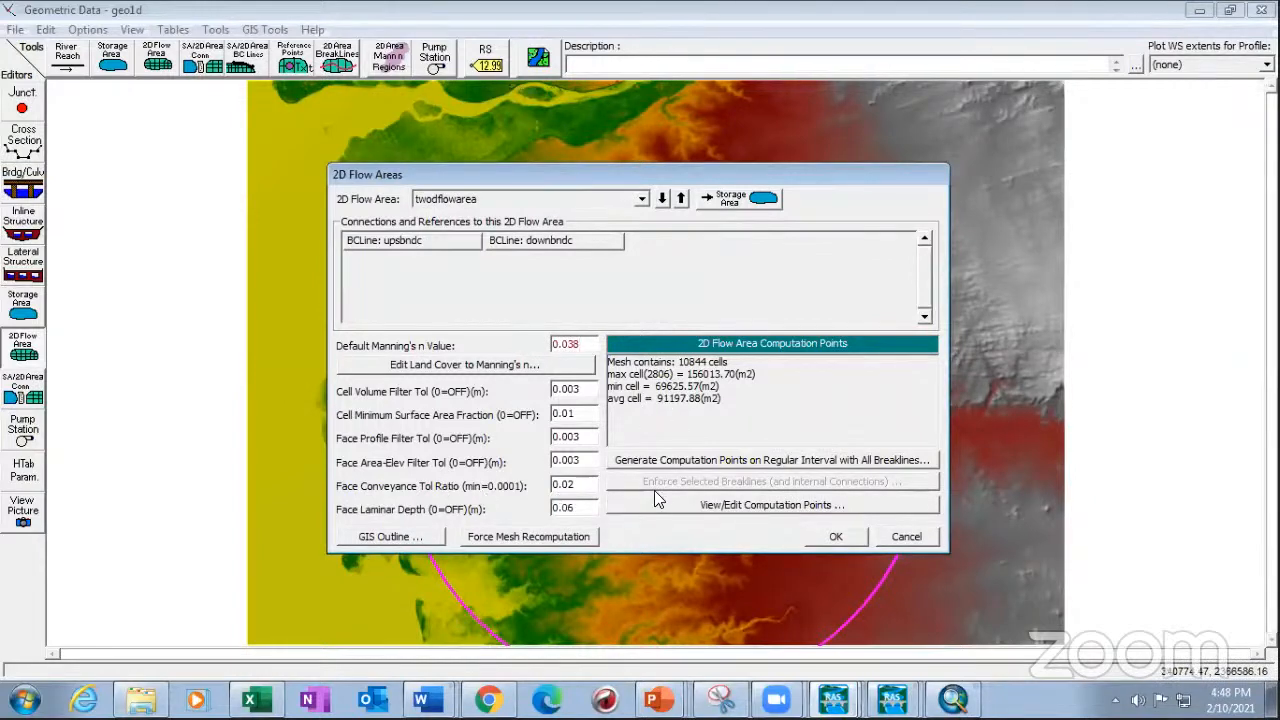
left_click(831, 538)
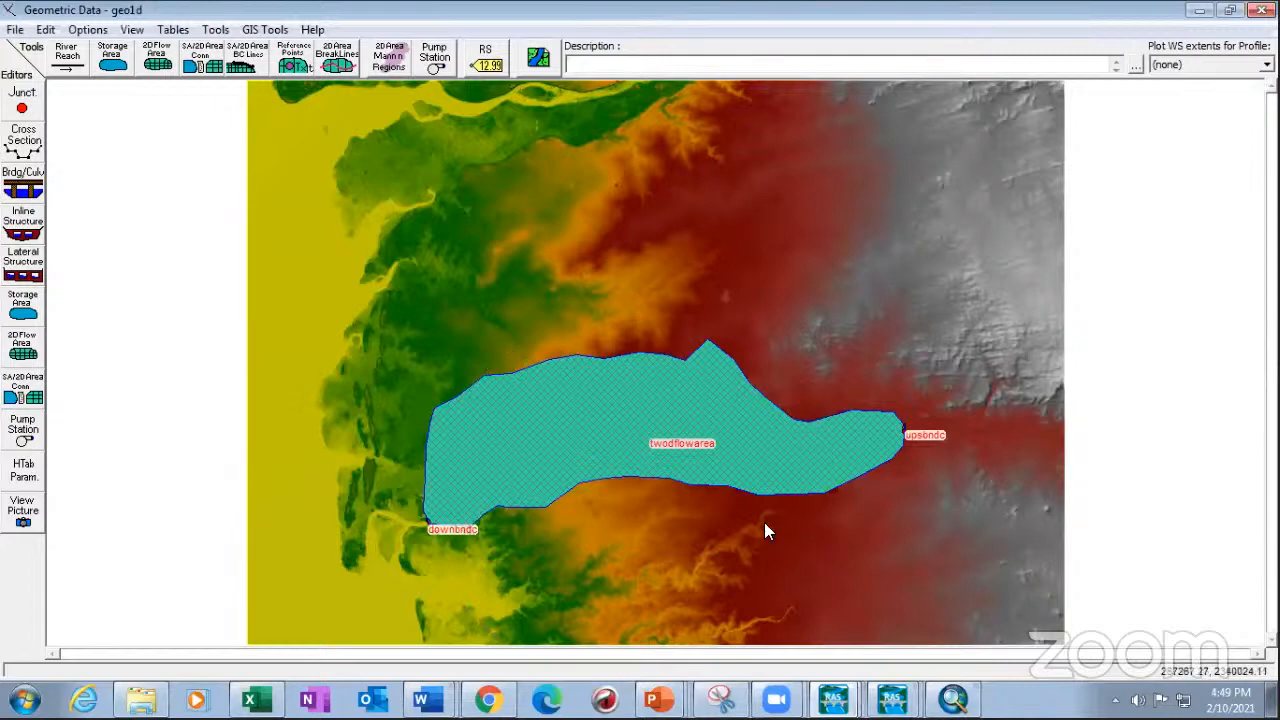
- Switch to RAS Mapper and compute the hydraulic tables for the 2D Flow Areas layer of geo1d
left_click(892, 698)
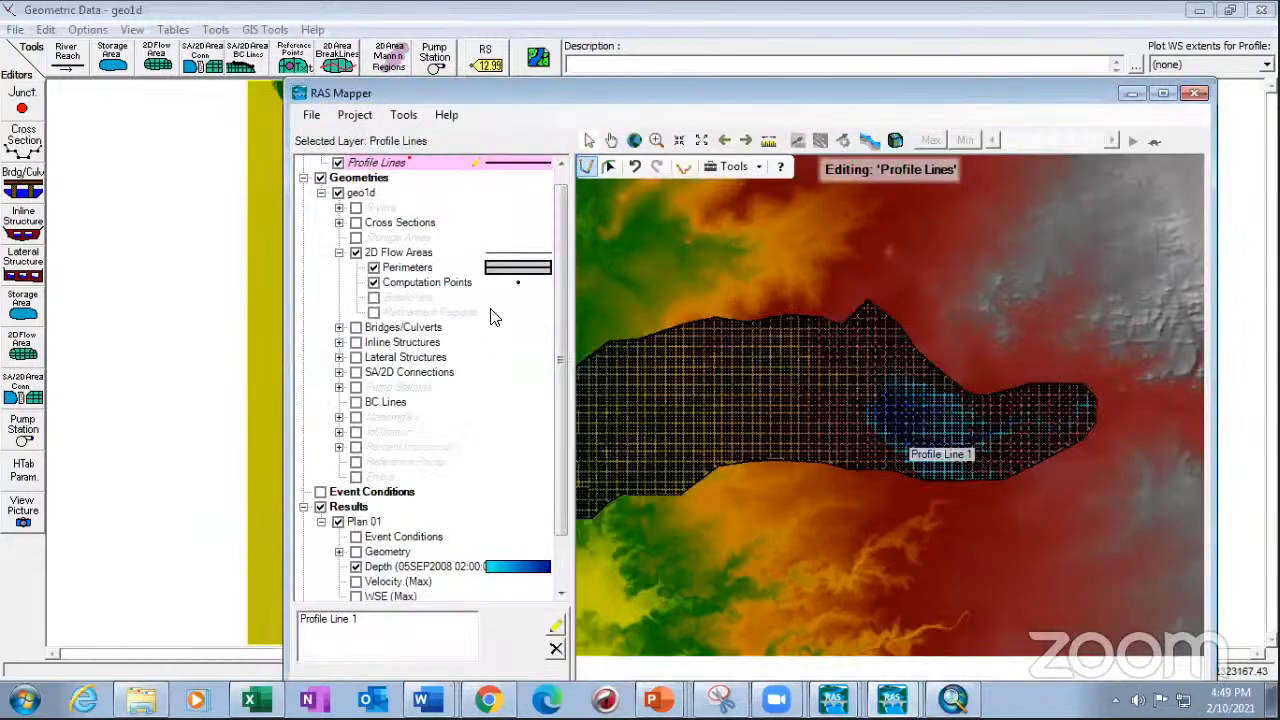
left_click(405, 254)
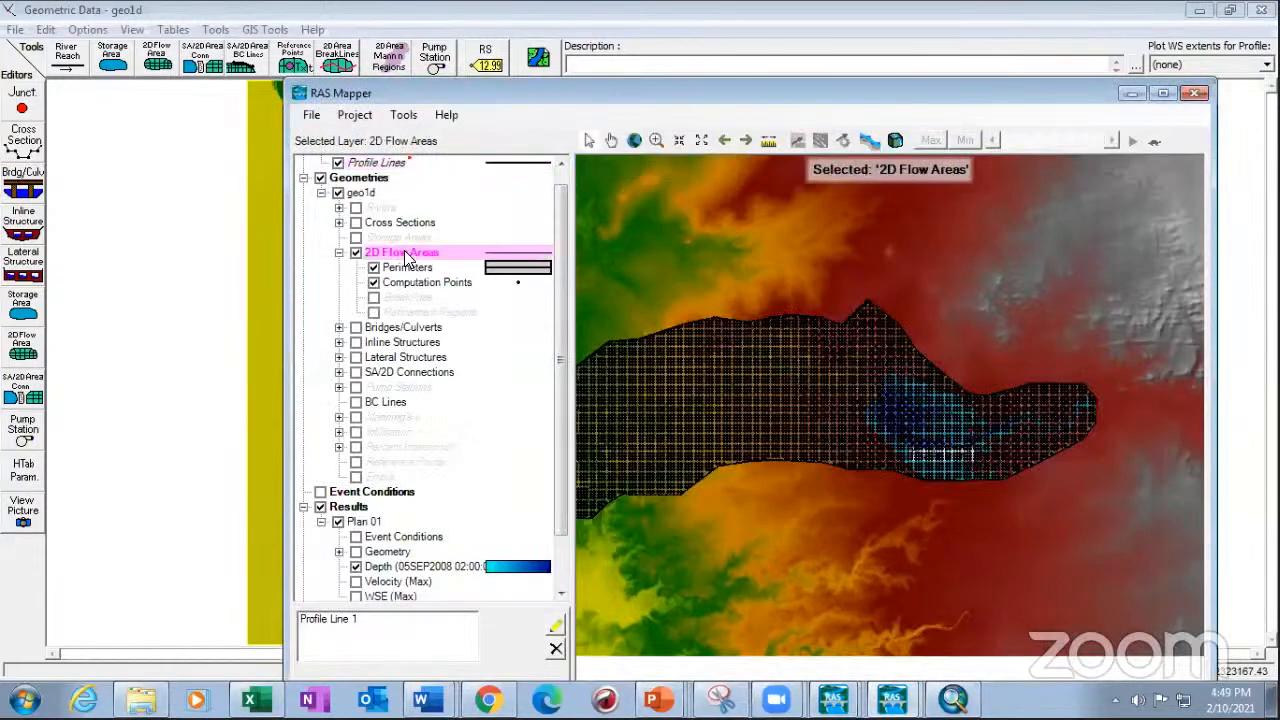
right_click(407, 256)
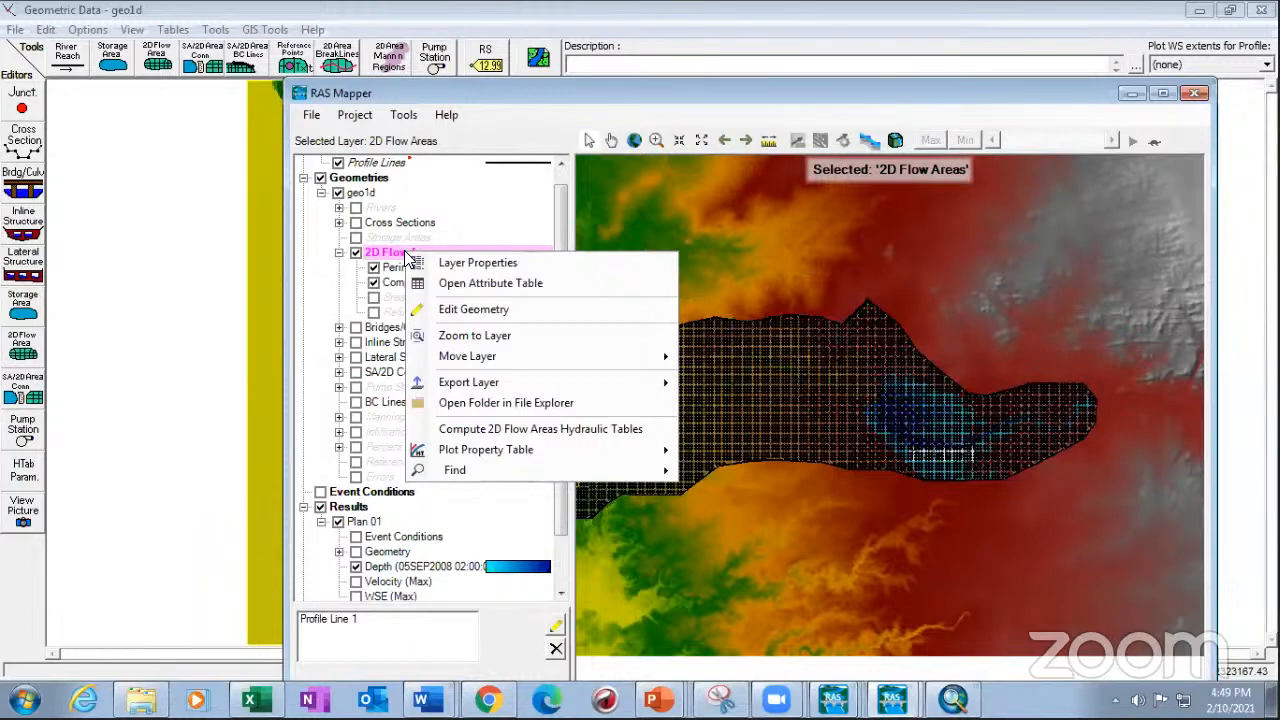
left_click(503, 429)
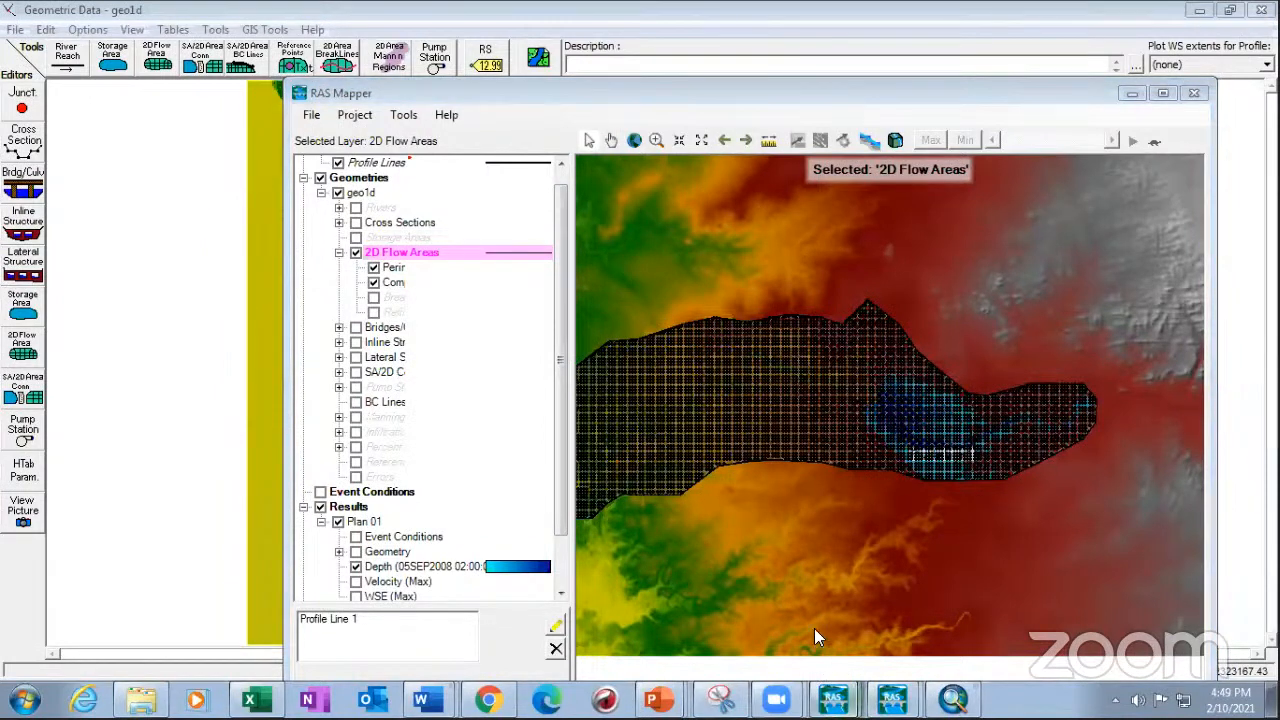
- Return to the HEC-RAS main window, run the unsteady flow computation for Plan 01, and close the finished computations window
left_click(818, 664)
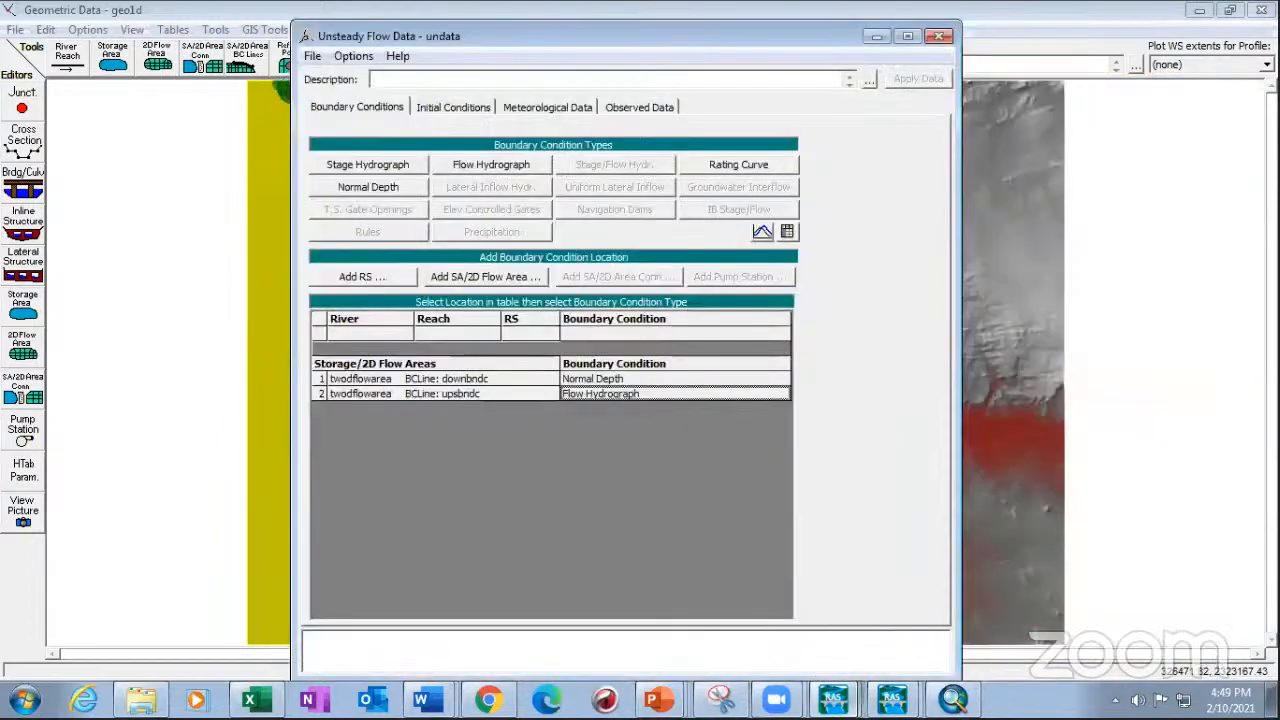
left_click(835, 700)
left_click(776, 604)
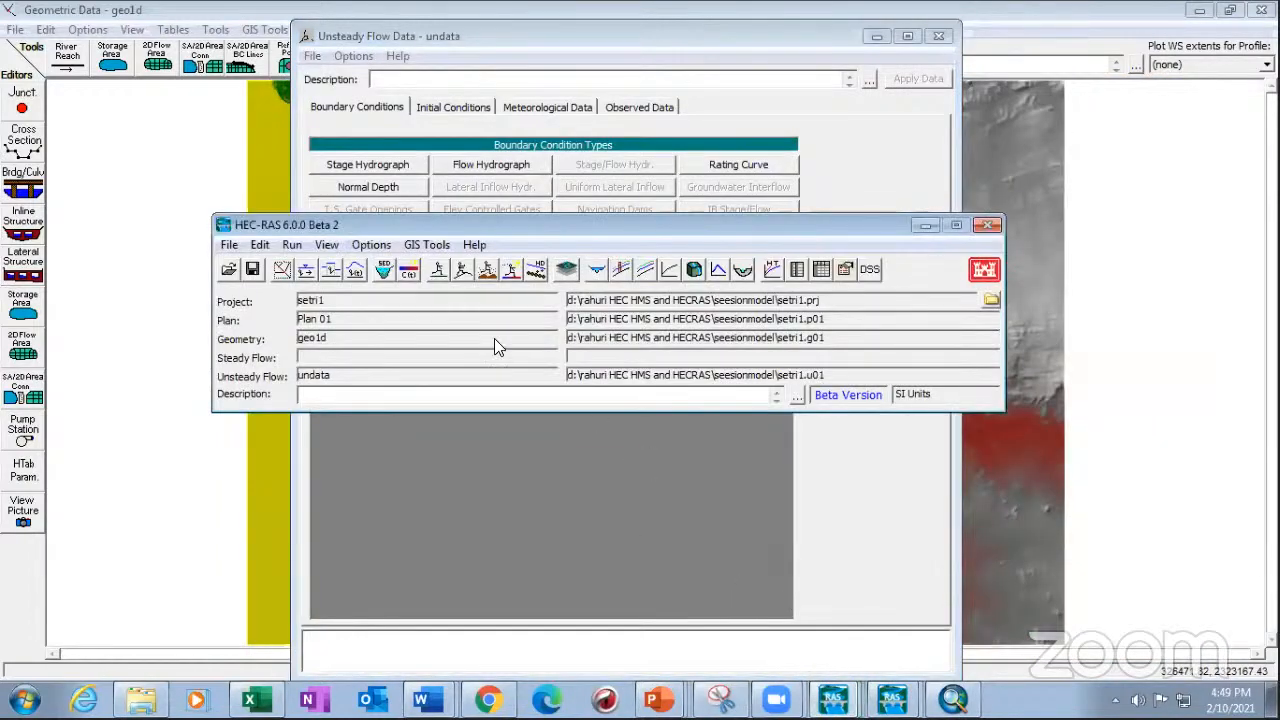
left_click(465, 273)
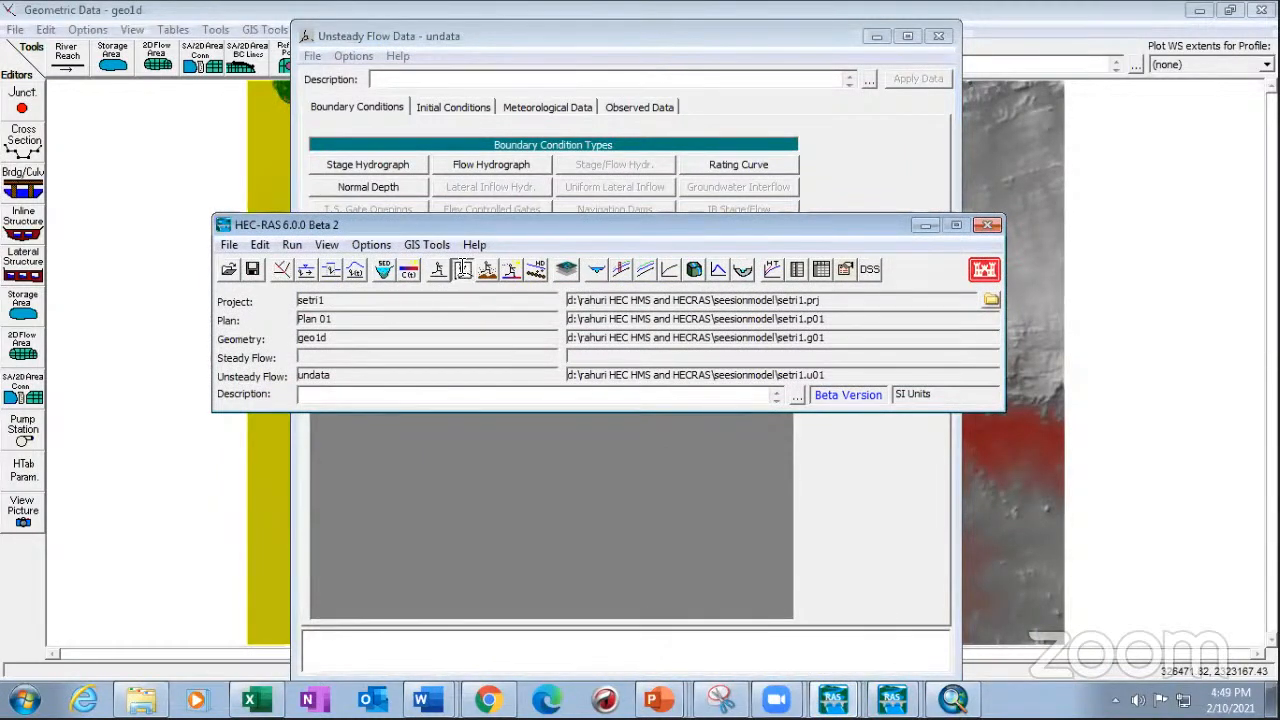
left_click(460, 503)
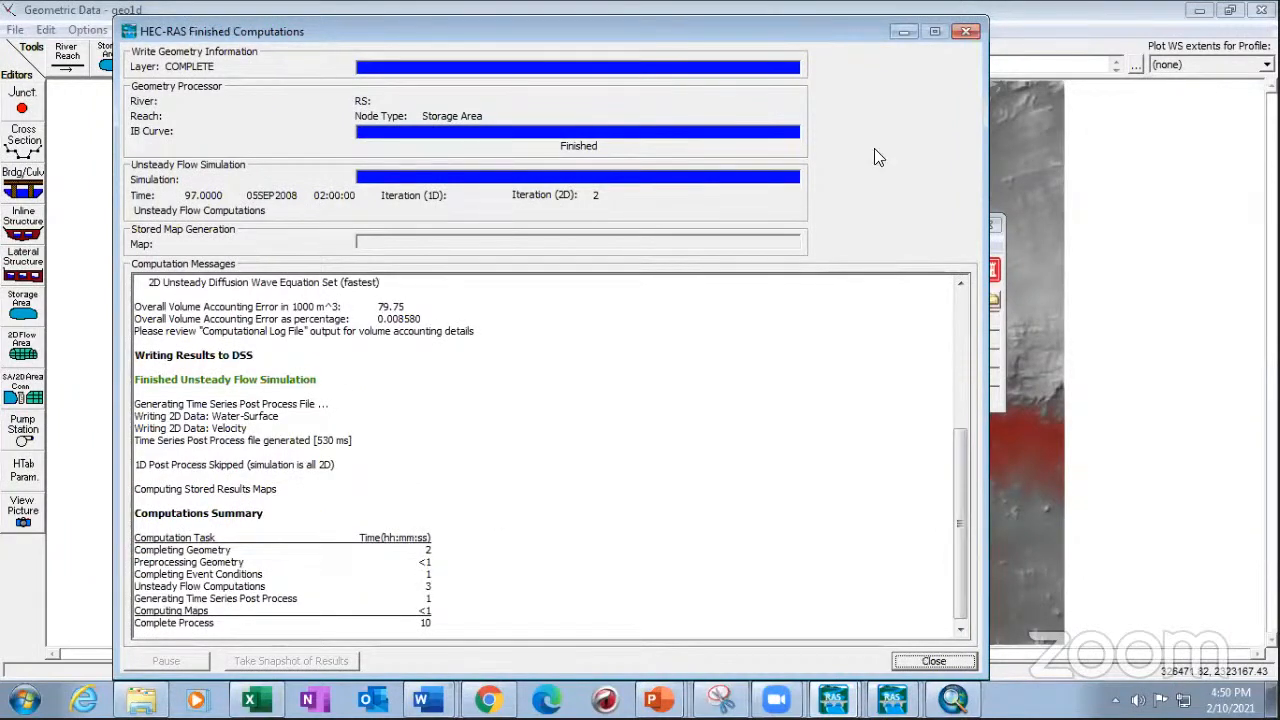
left_click(371, 332)
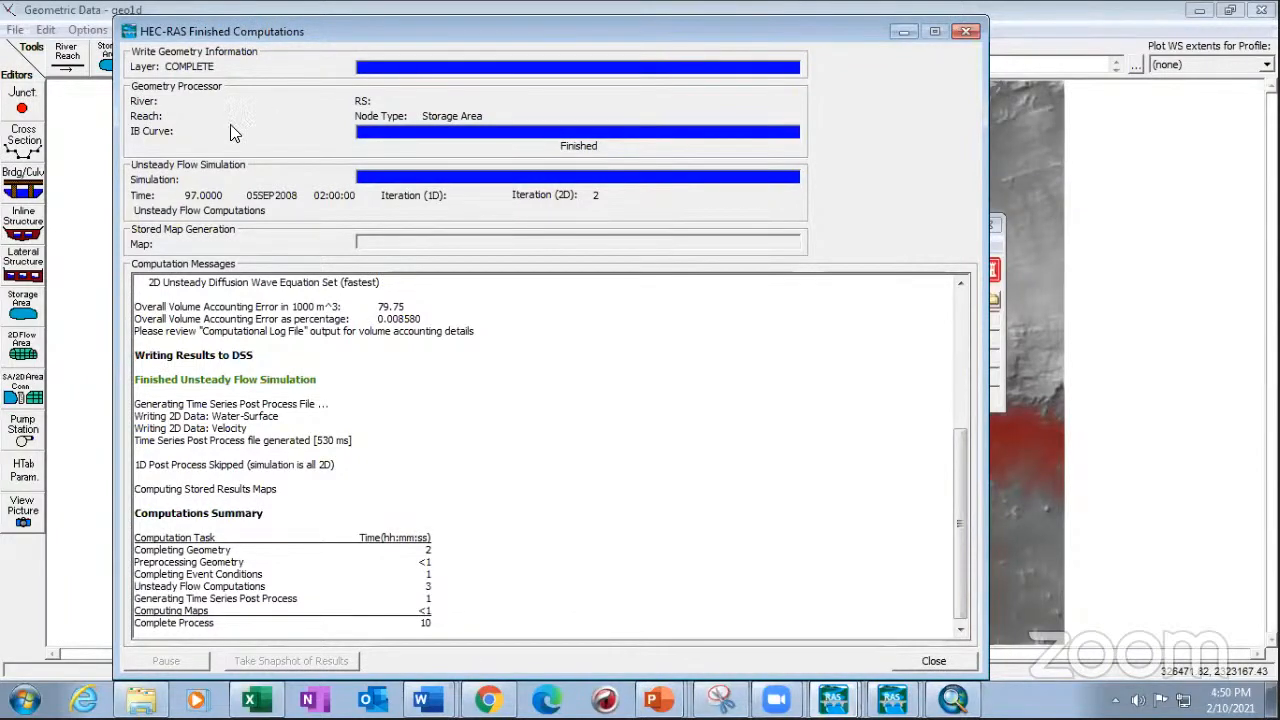
left_click_drag(255, 32, 233, 132)
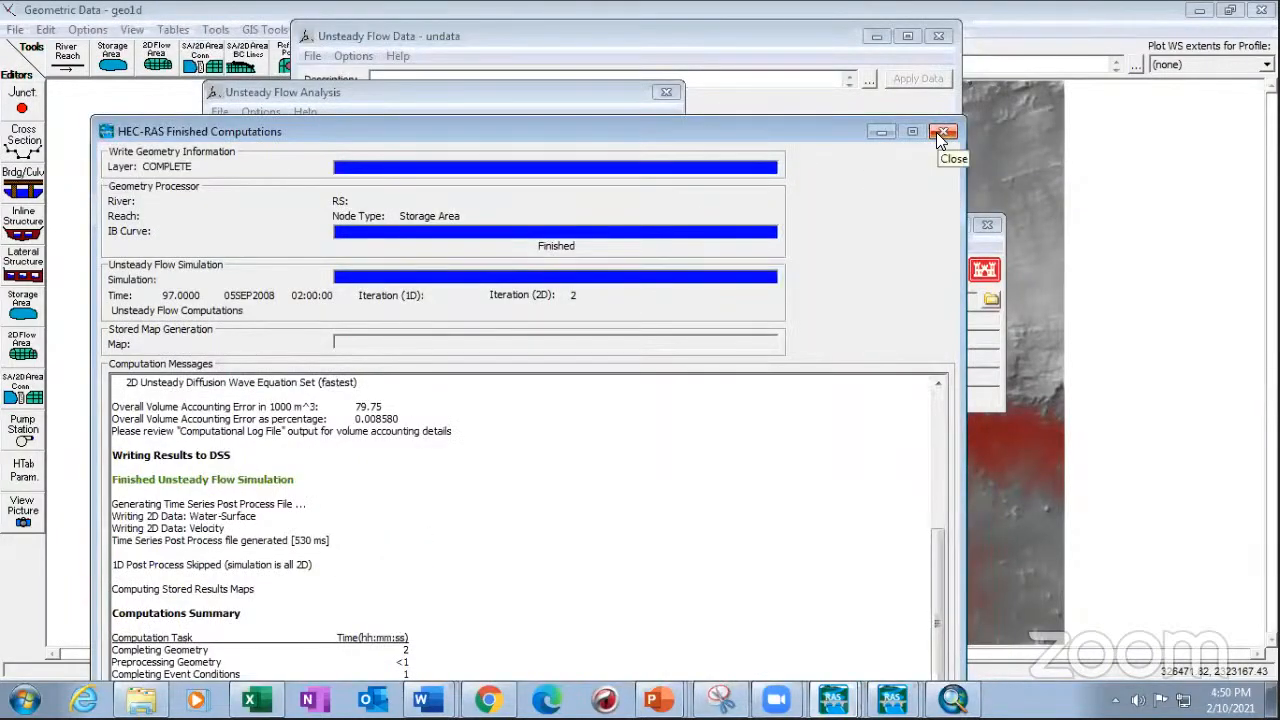
left_click(943, 133)
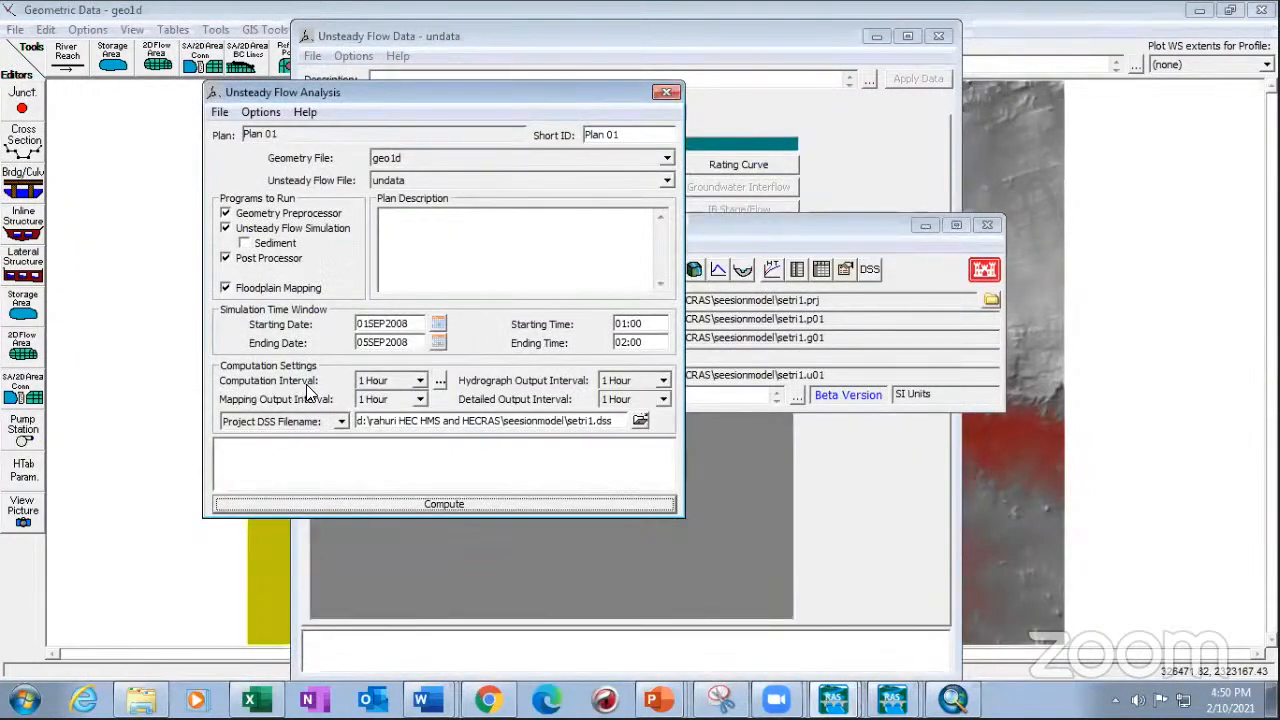
- Try a computation interval of 5 minutes for Plan 01
left_click(421, 381)
scroll(390, 440, "up", 4)
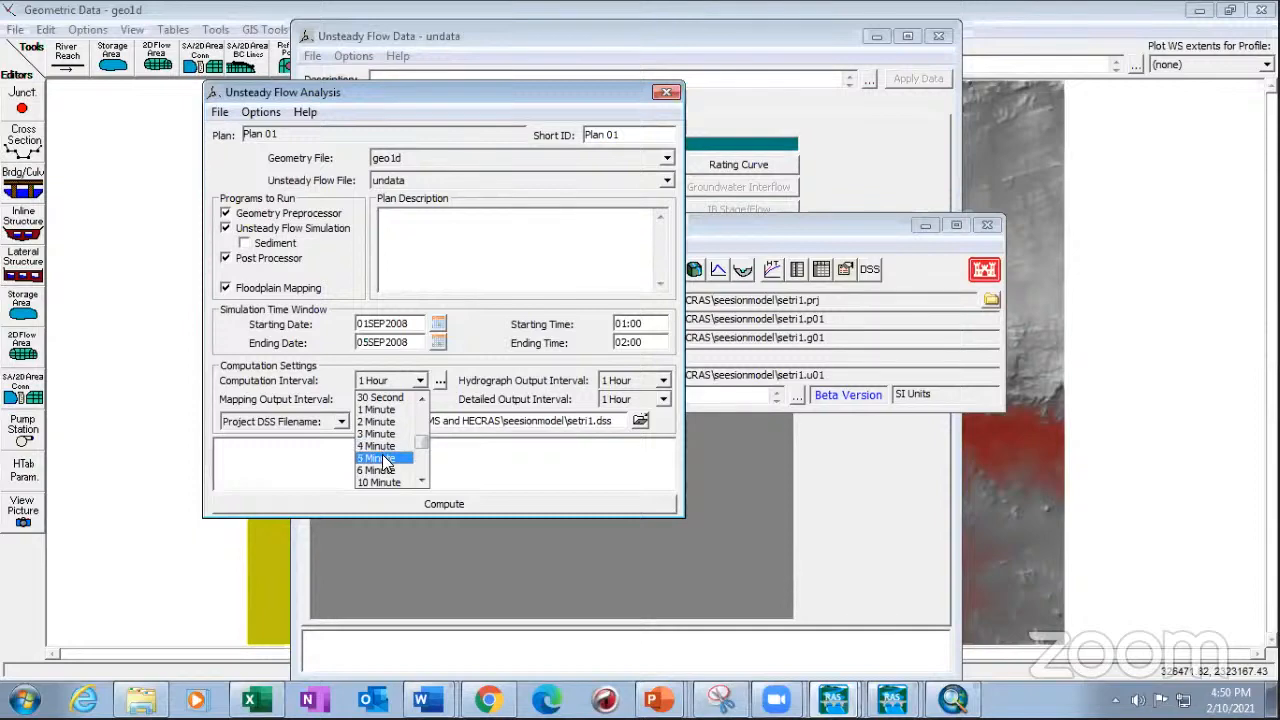
left_click(380, 457)
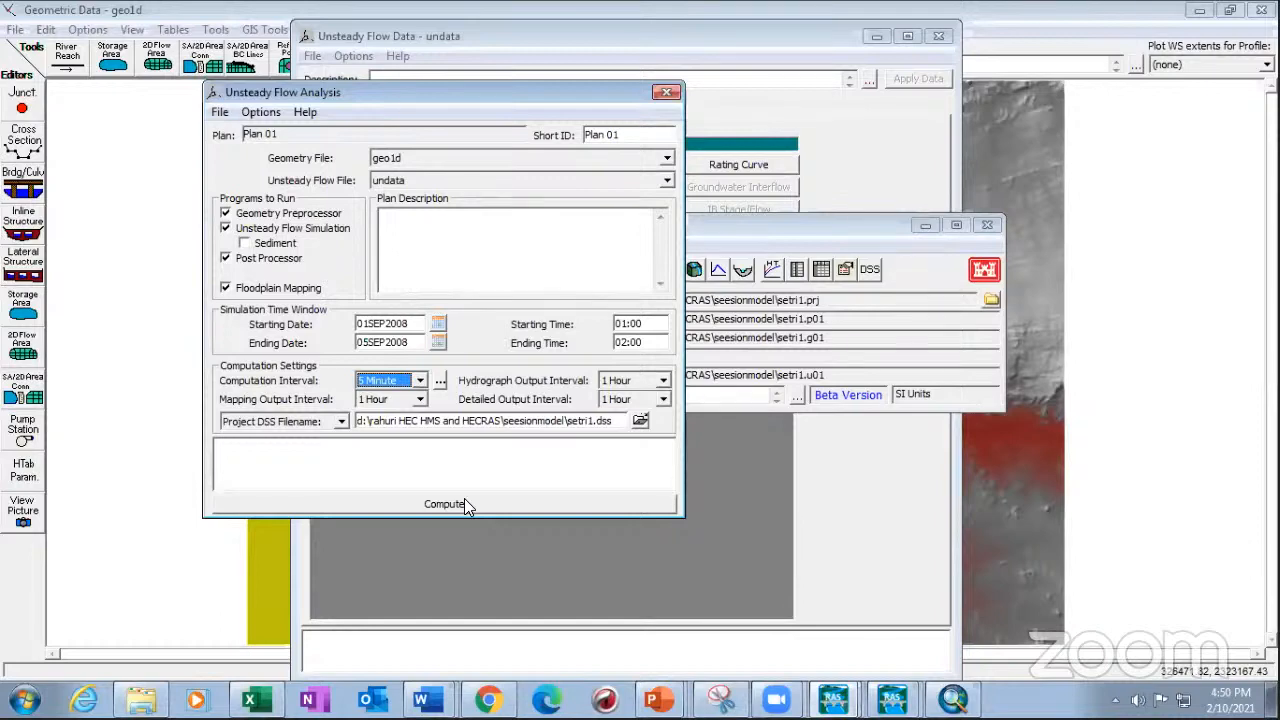
- In RAS Mapper, plot the flow time series along Profile Line 1, review its table and graph, and close the plot
left_click(1012, 562)
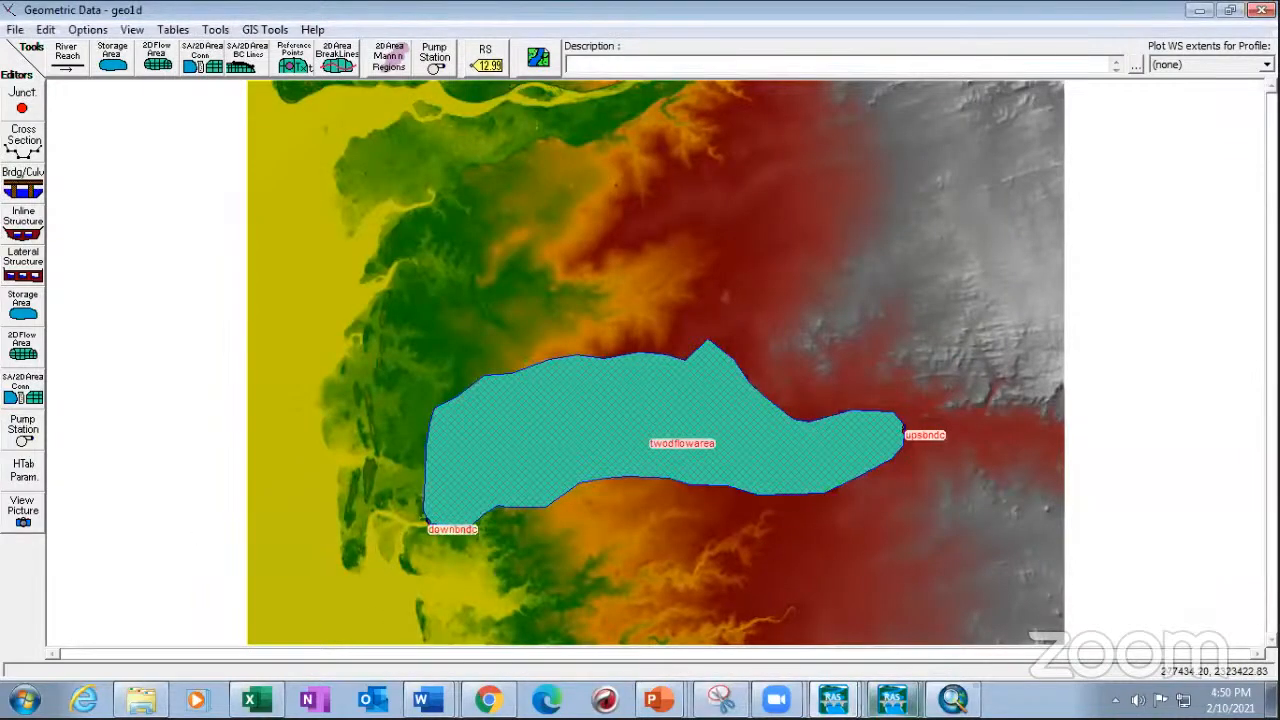
left_click(892, 698)
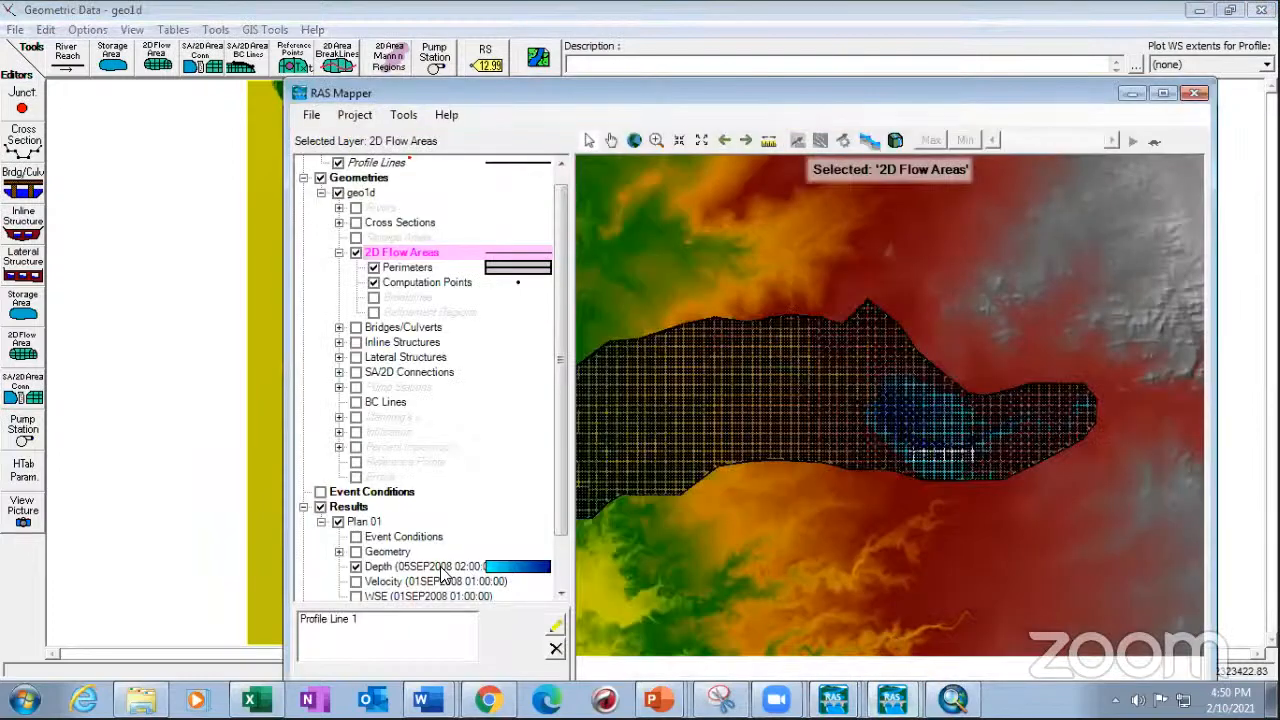
left_click(323, 622)
right_click(323, 622)
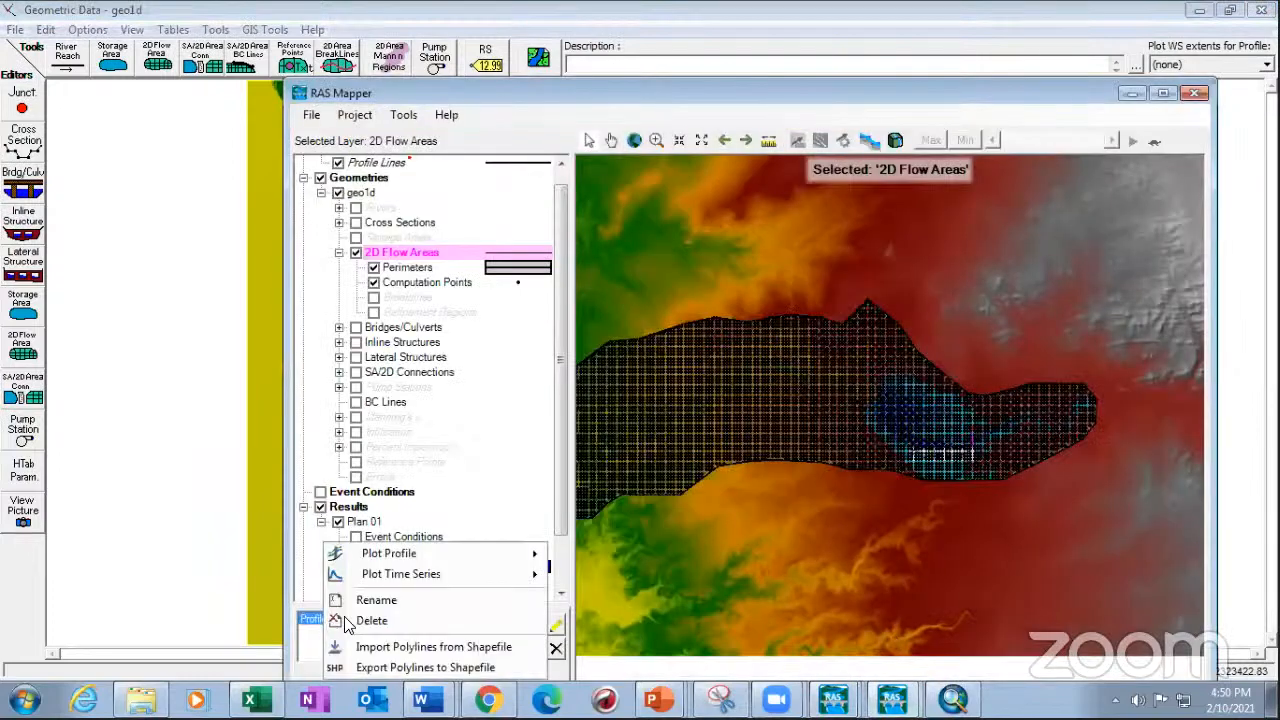
mouse_move(392, 576)
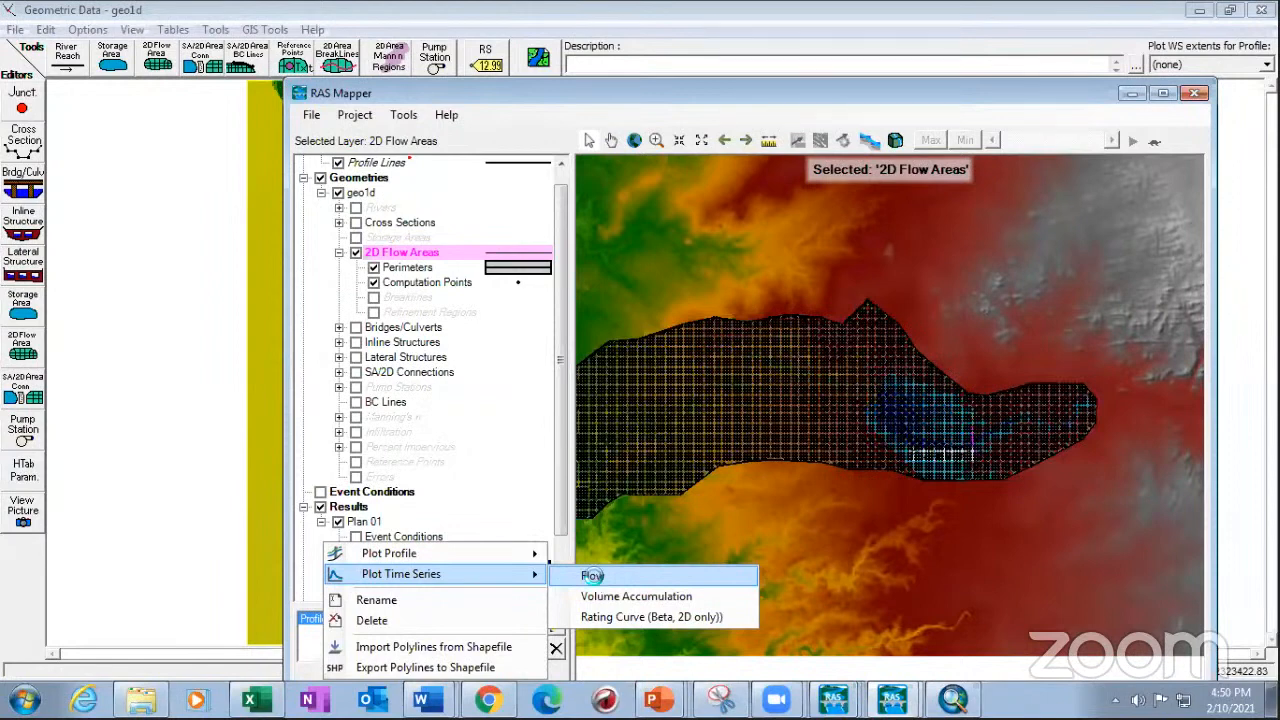
left_click(593, 579)
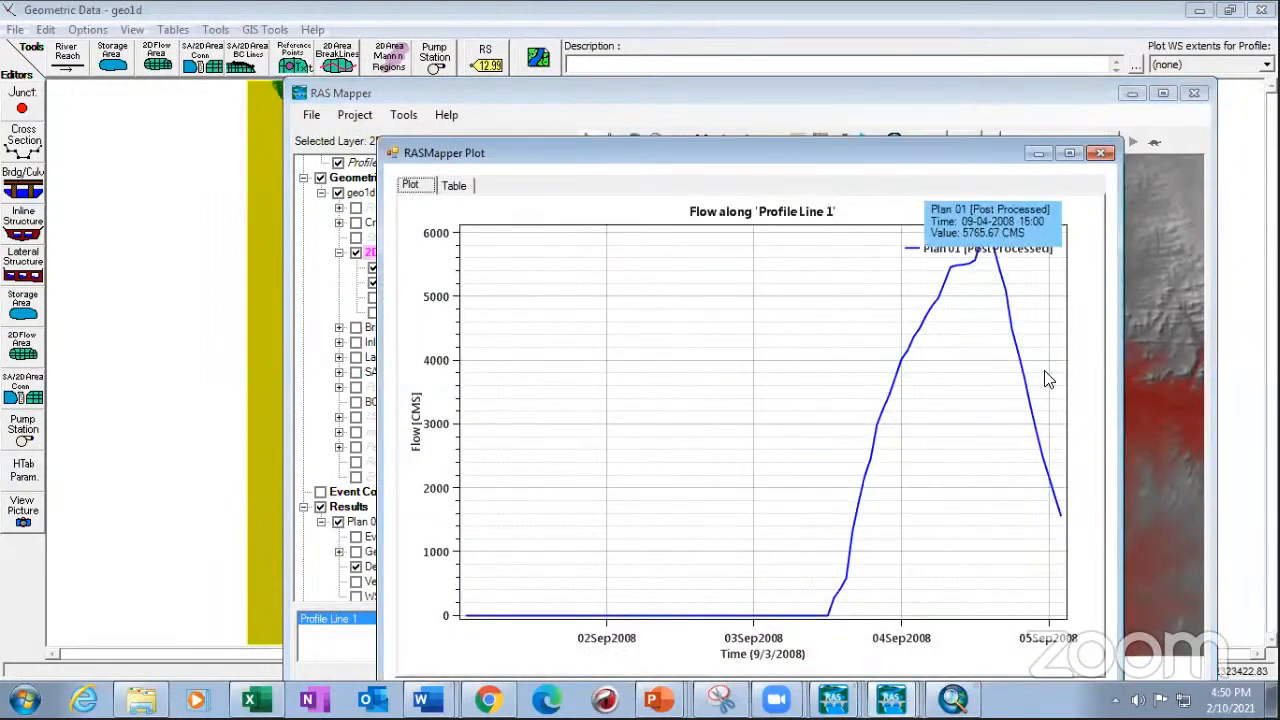
left_click(455, 188)
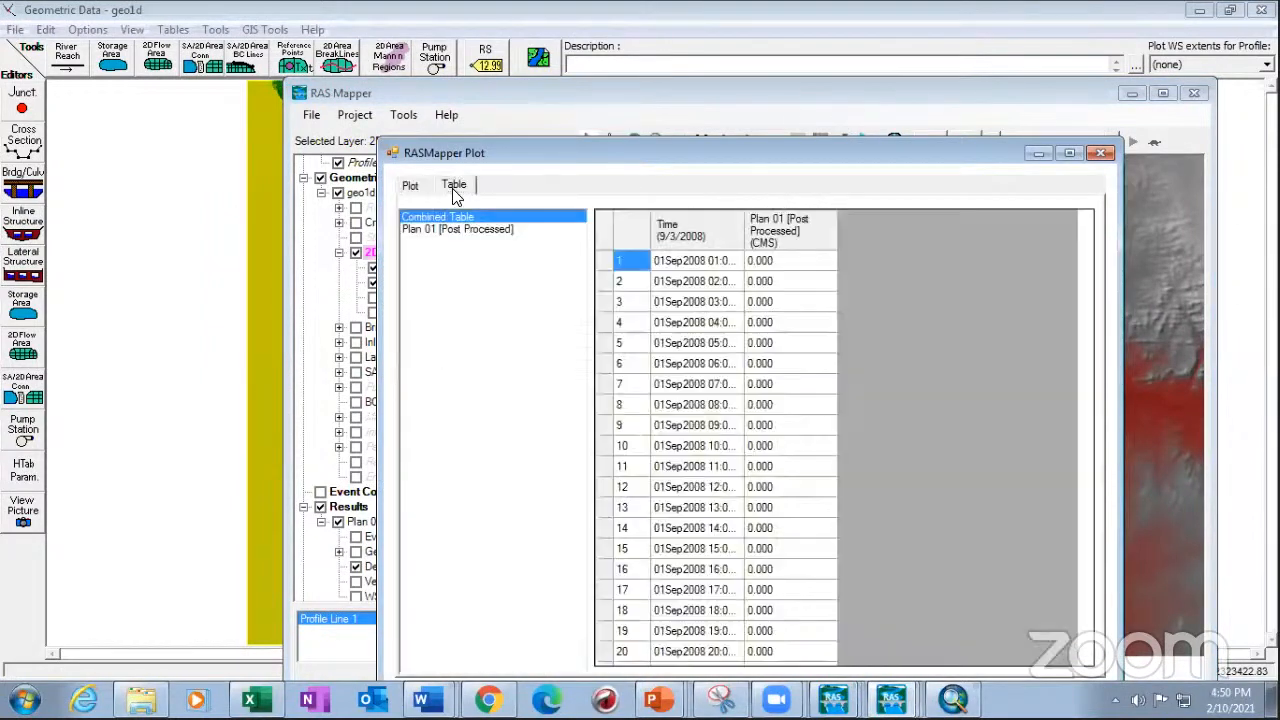
left_click_drag(770, 260, 783, 390)
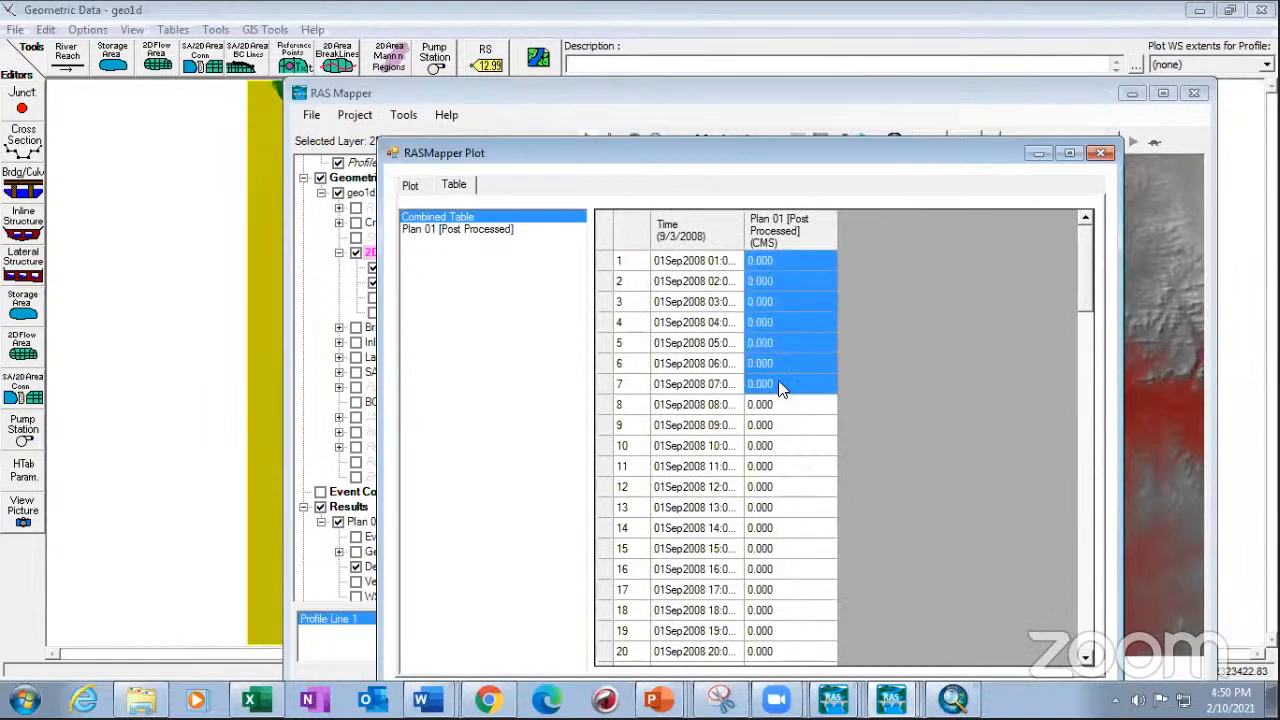
left_click(410, 185)
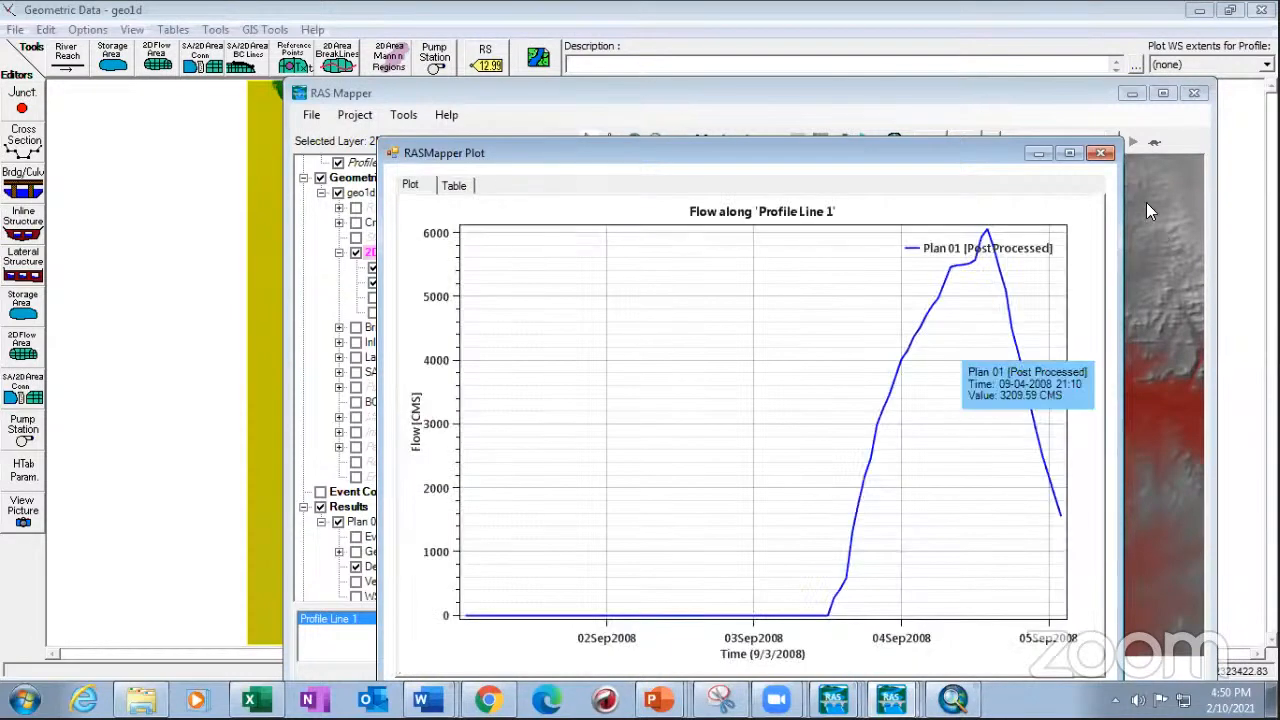
left_click(1100, 152)
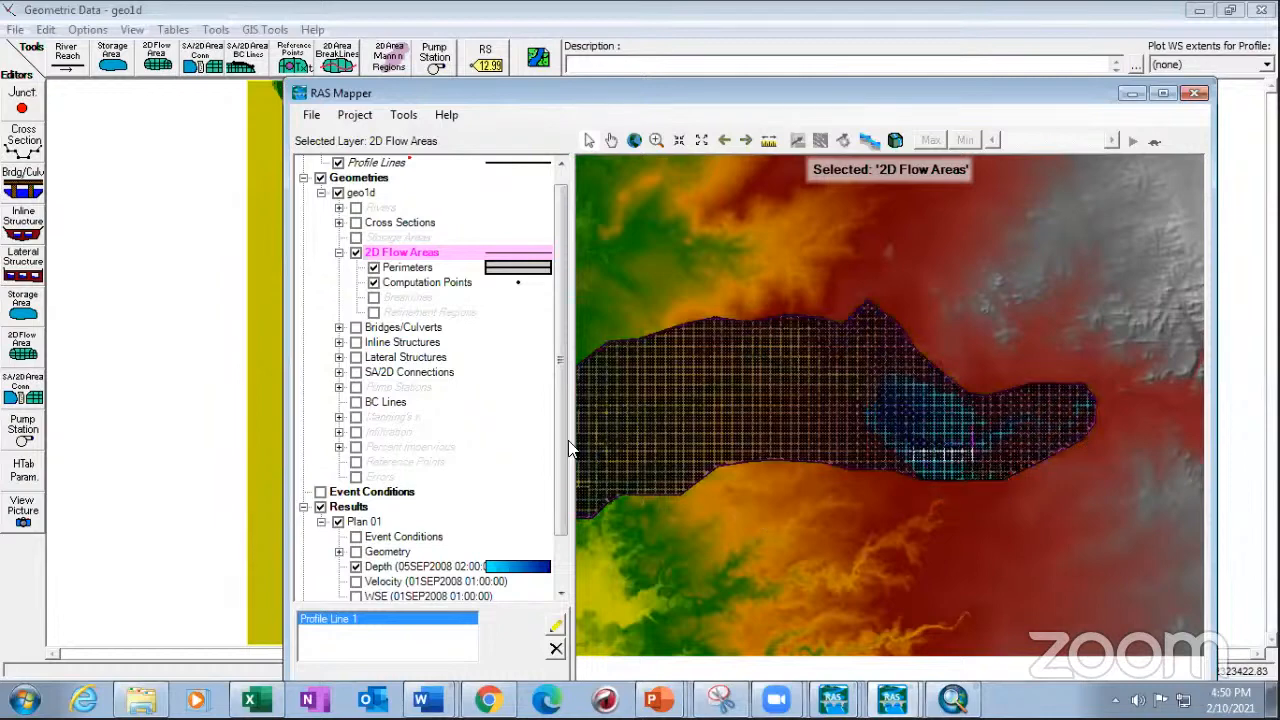
left_click_drag(563, 423, 573, 533)
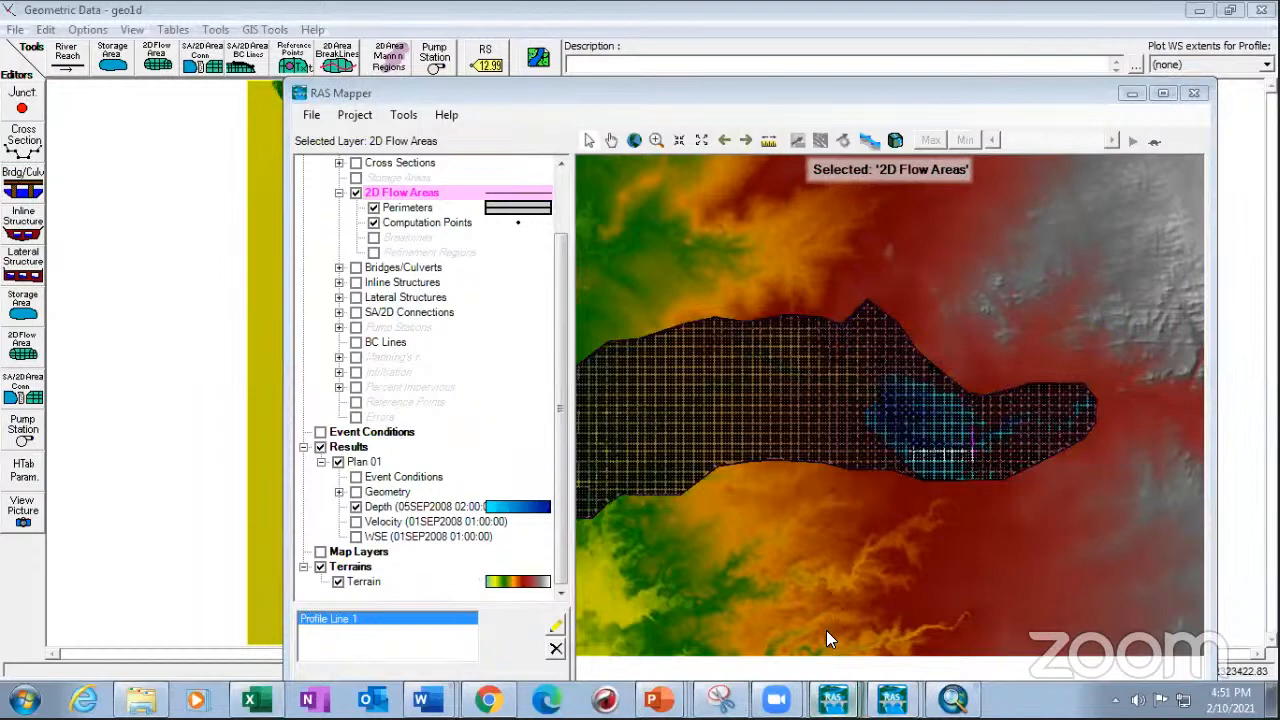
- Reopen the unsteady flow analysis of Plan 01 and set the computation interval to 5 seconds
left_click(834, 698)
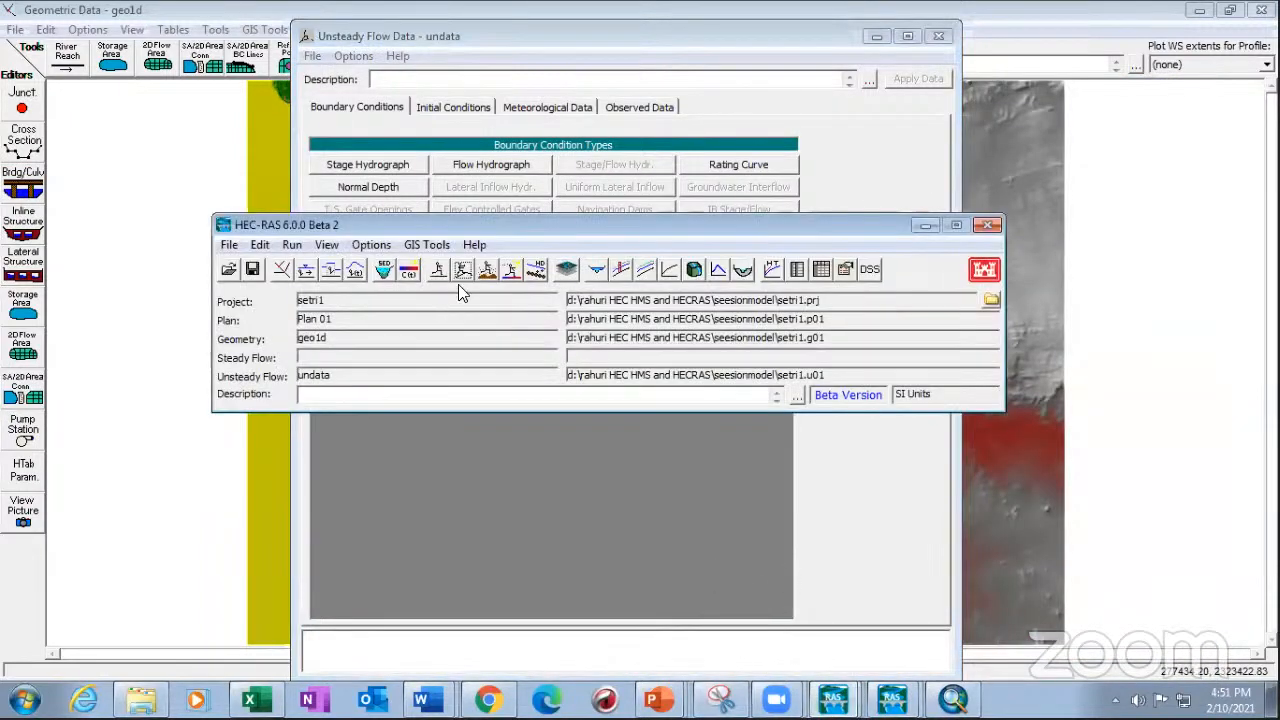
left_click(463, 270)
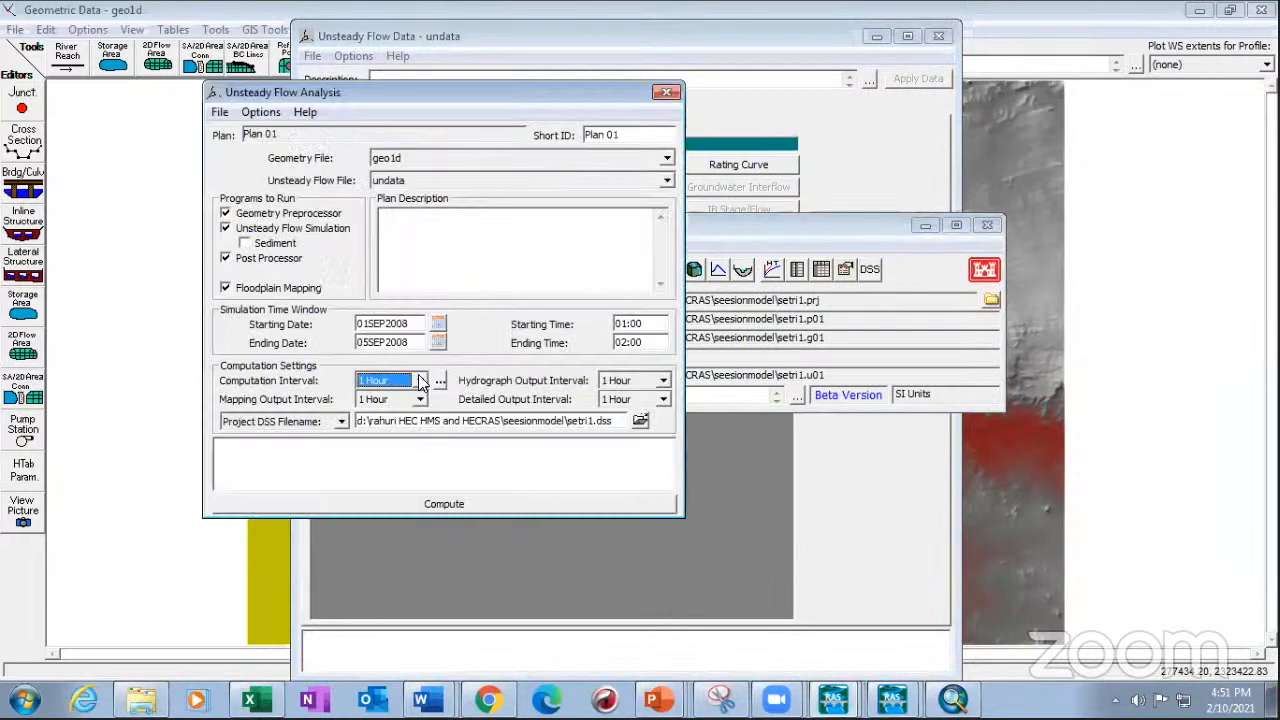
left_click(420, 382)
scroll(386, 460, "up", 5)
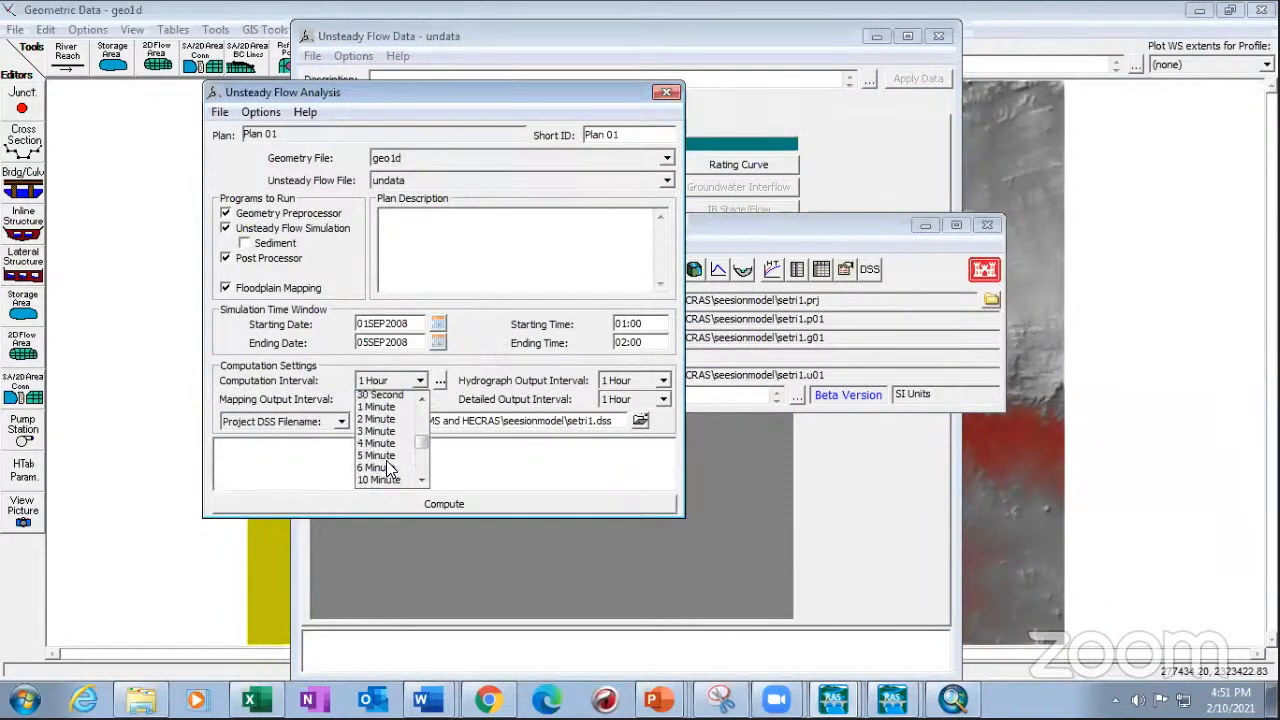
scroll(388, 468, "up", 3)
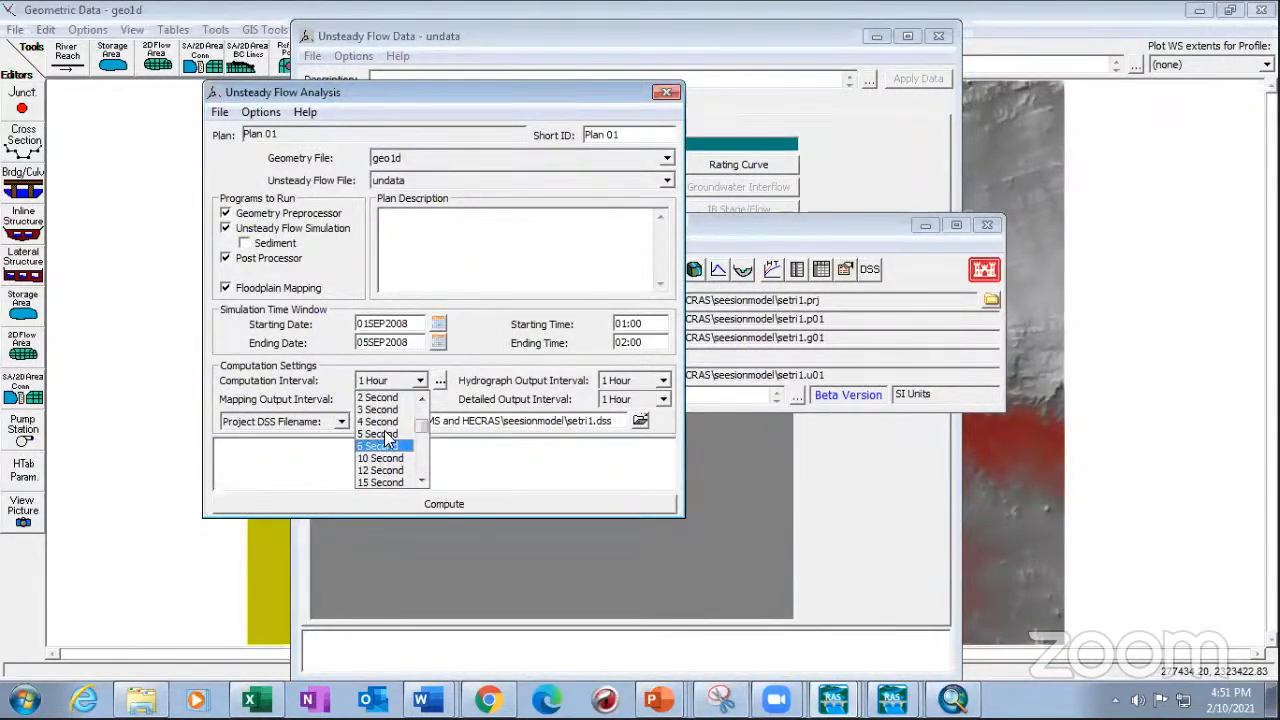
left_click(385, 433)
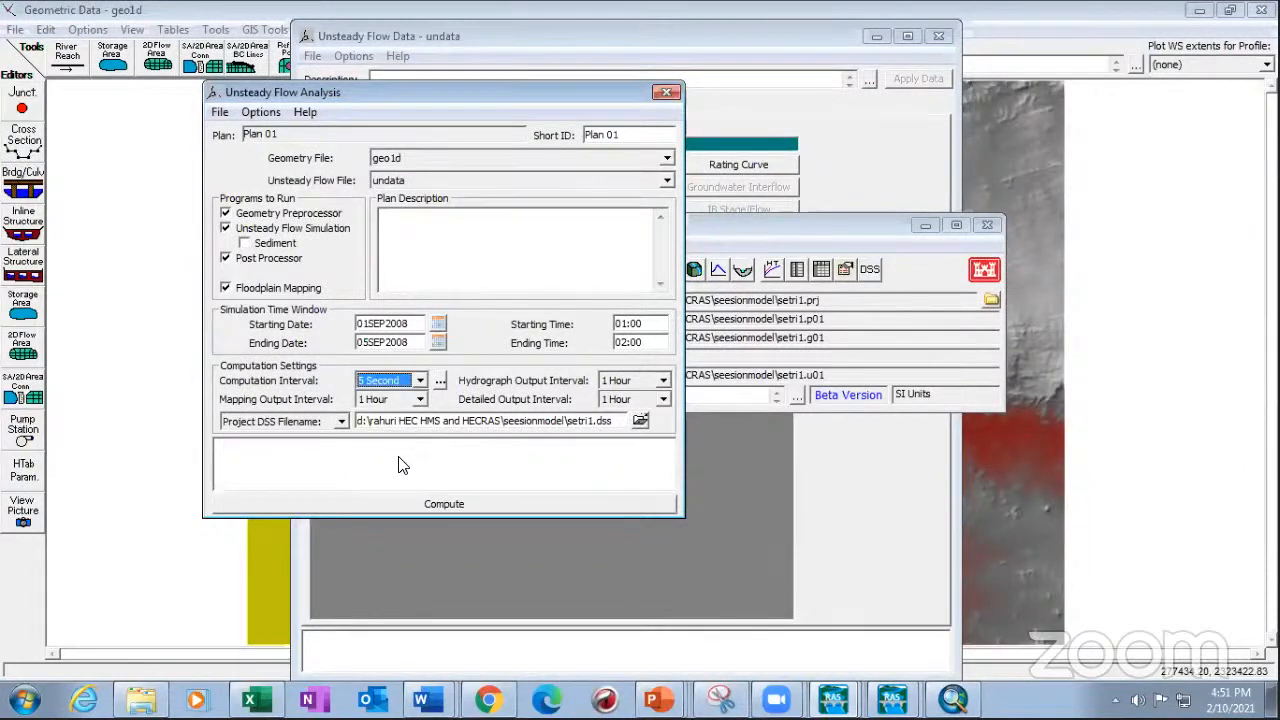
left_click(401, 465)
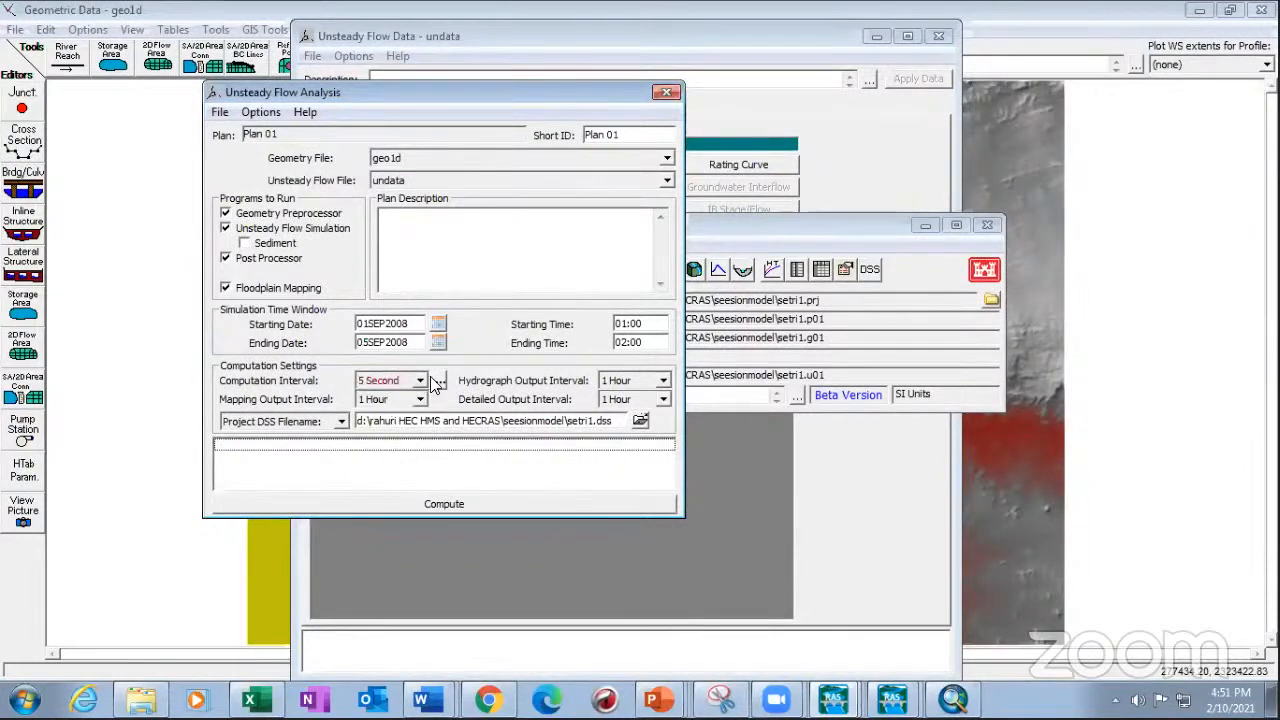
- Set Plan 01's computation interval to 5 minutes, then run the unsteady flow computation through to completion and dismiss its results window
left_click(418, 381)
scroll(386, 448, "down", 2)
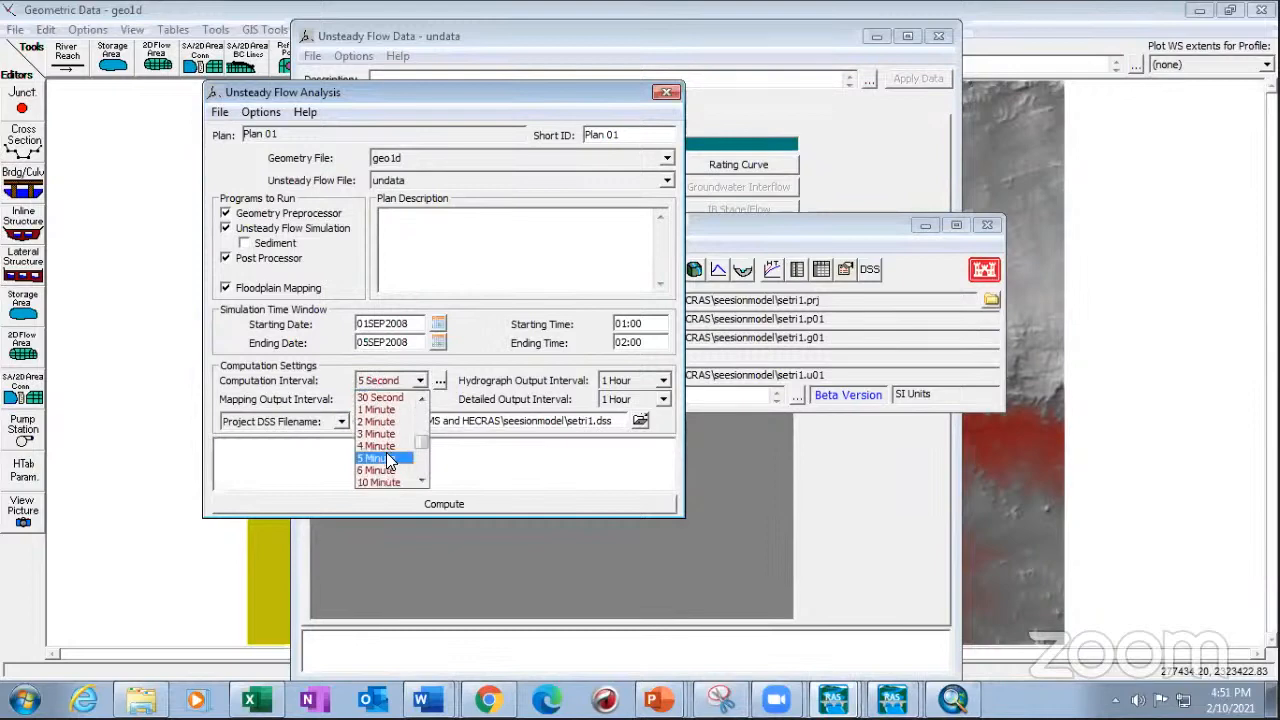
left_click(386, 448)
left_click(406, 481)
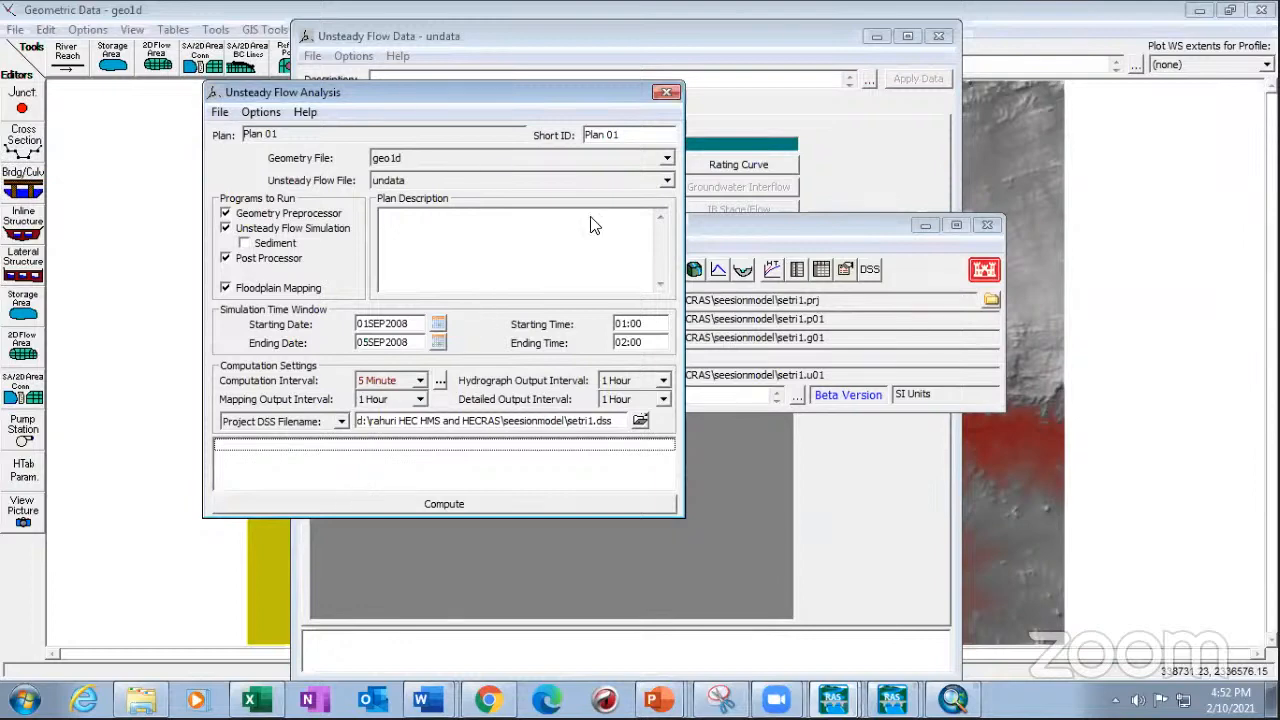
left_click(828, 110)
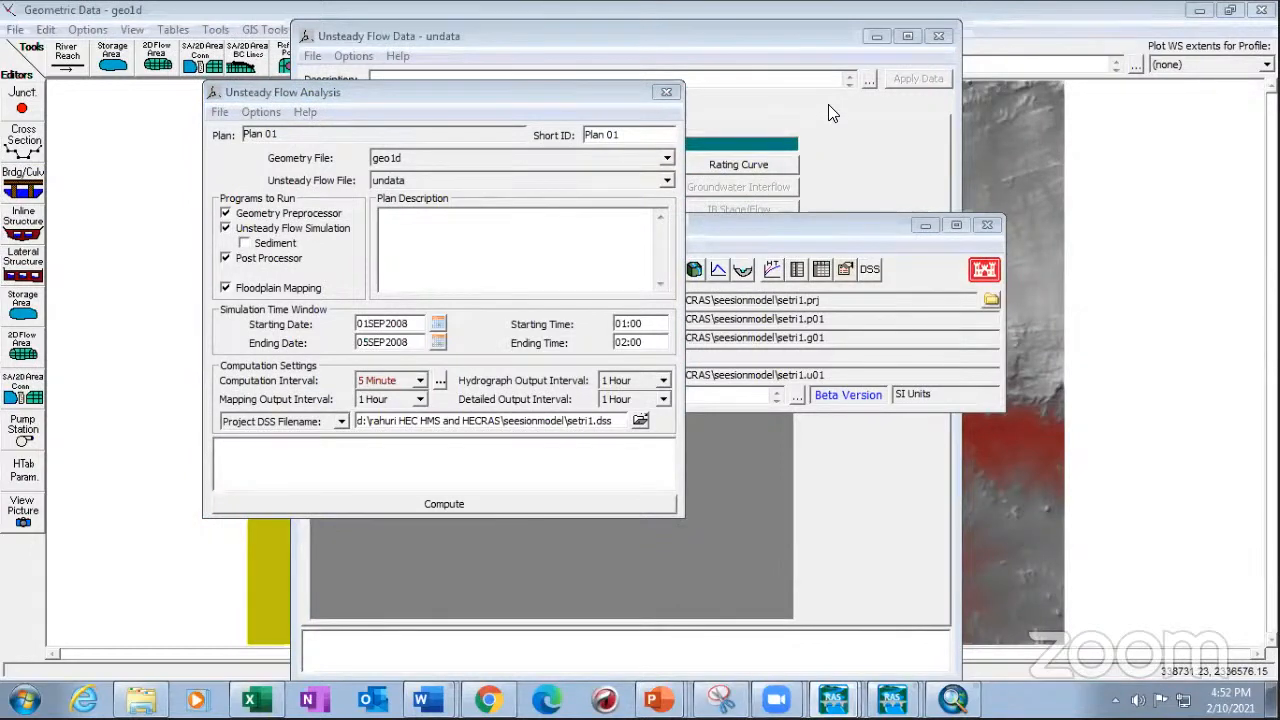
left_click(428, 506)
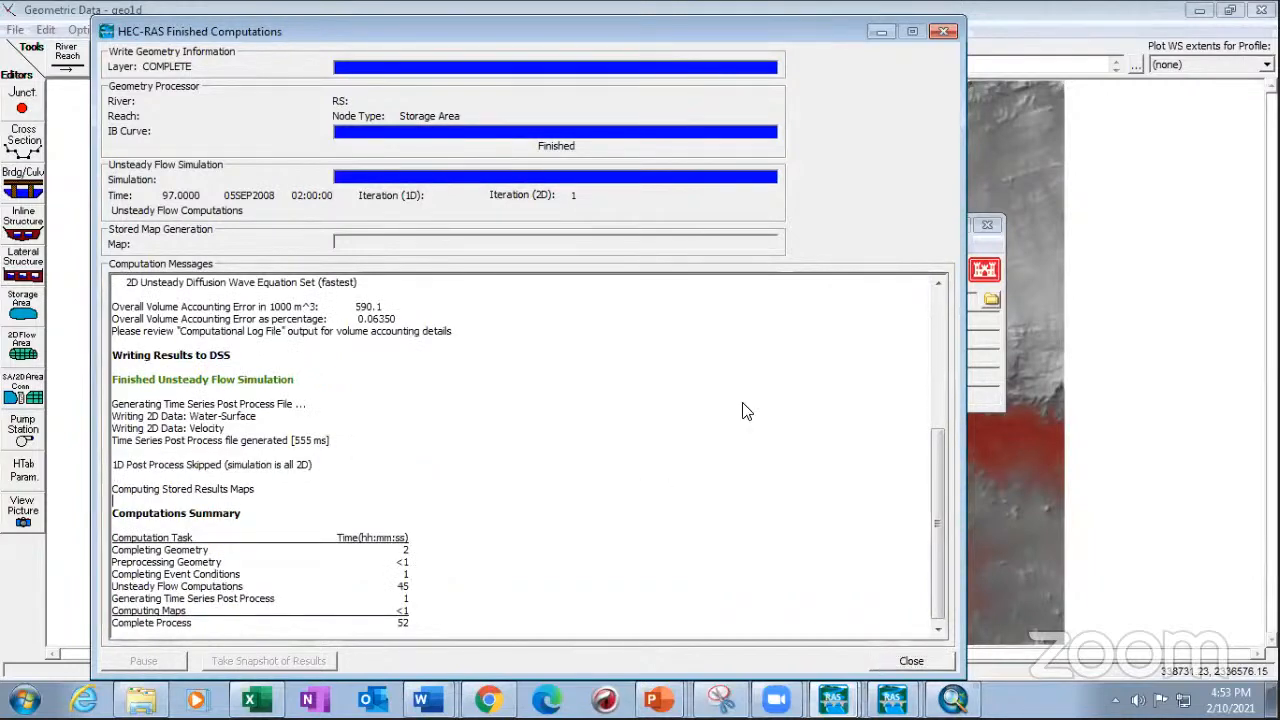
key("Escape")
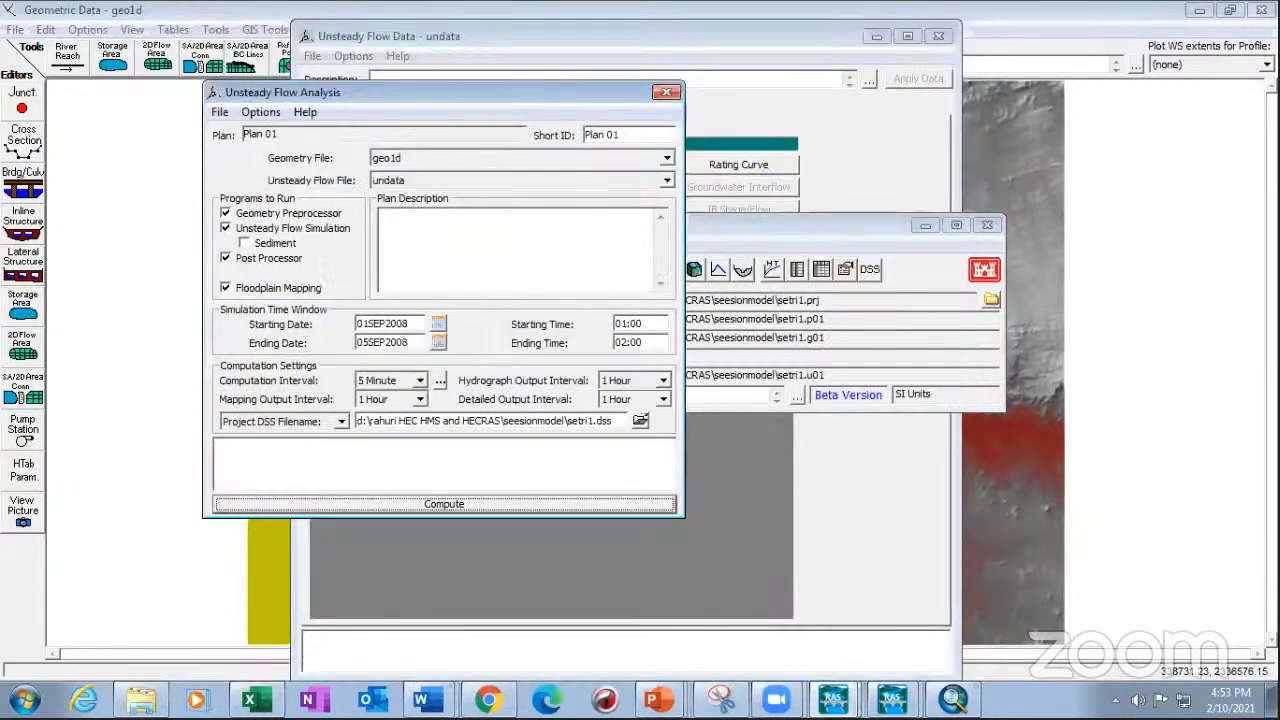
- In RAS Mapper, select Plan 01's Depth results and start the animation from 01SEP2008 01:00
left_click(877, 632)
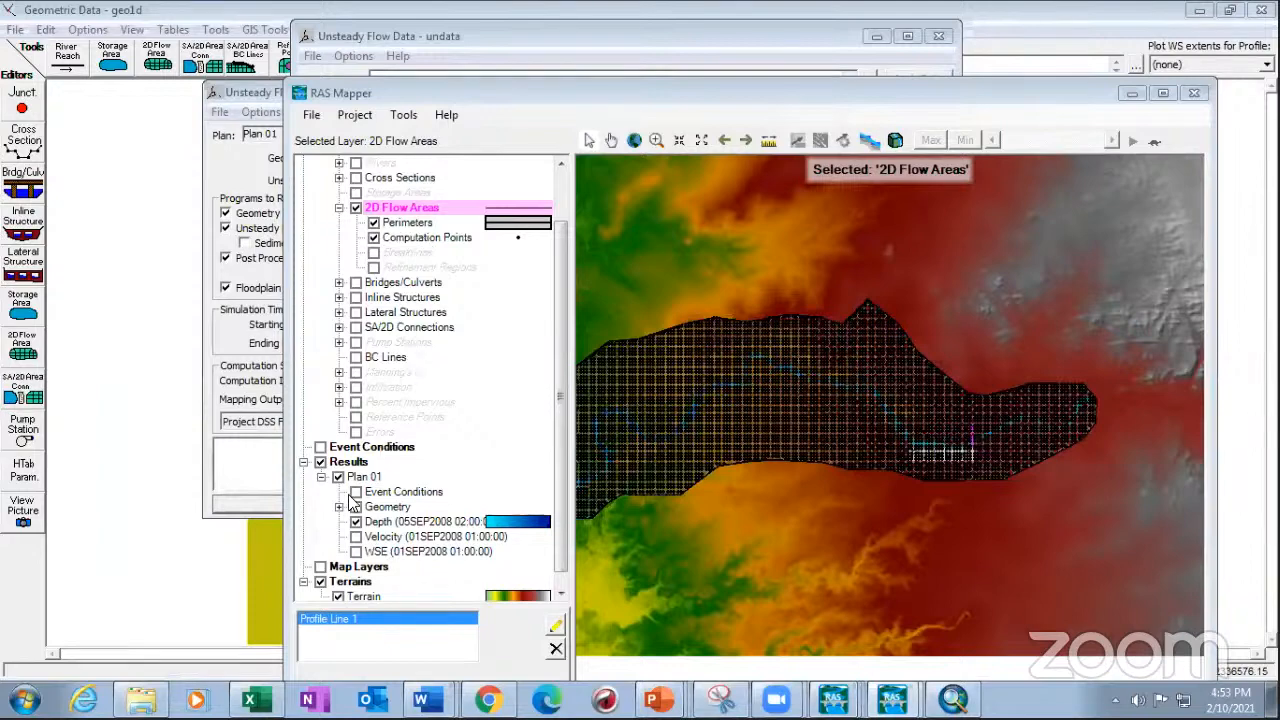
left_click(385, 522)
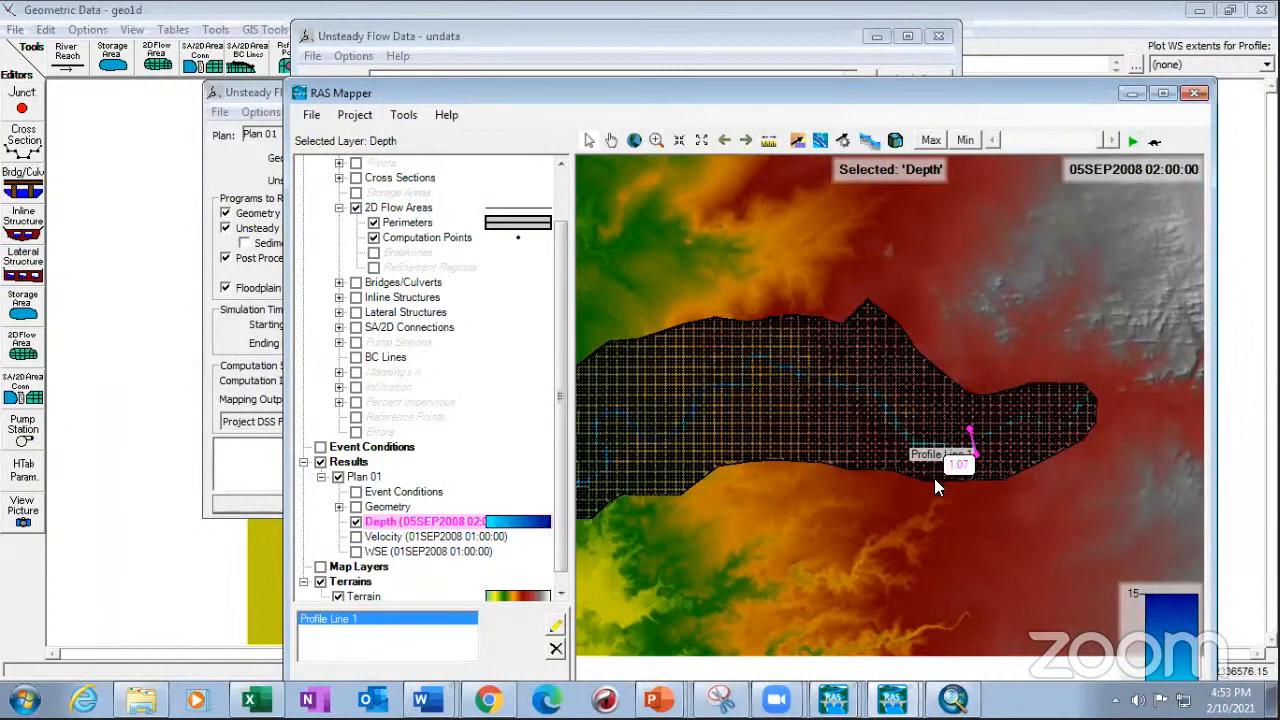
scroll(845, 450, "down", 2)
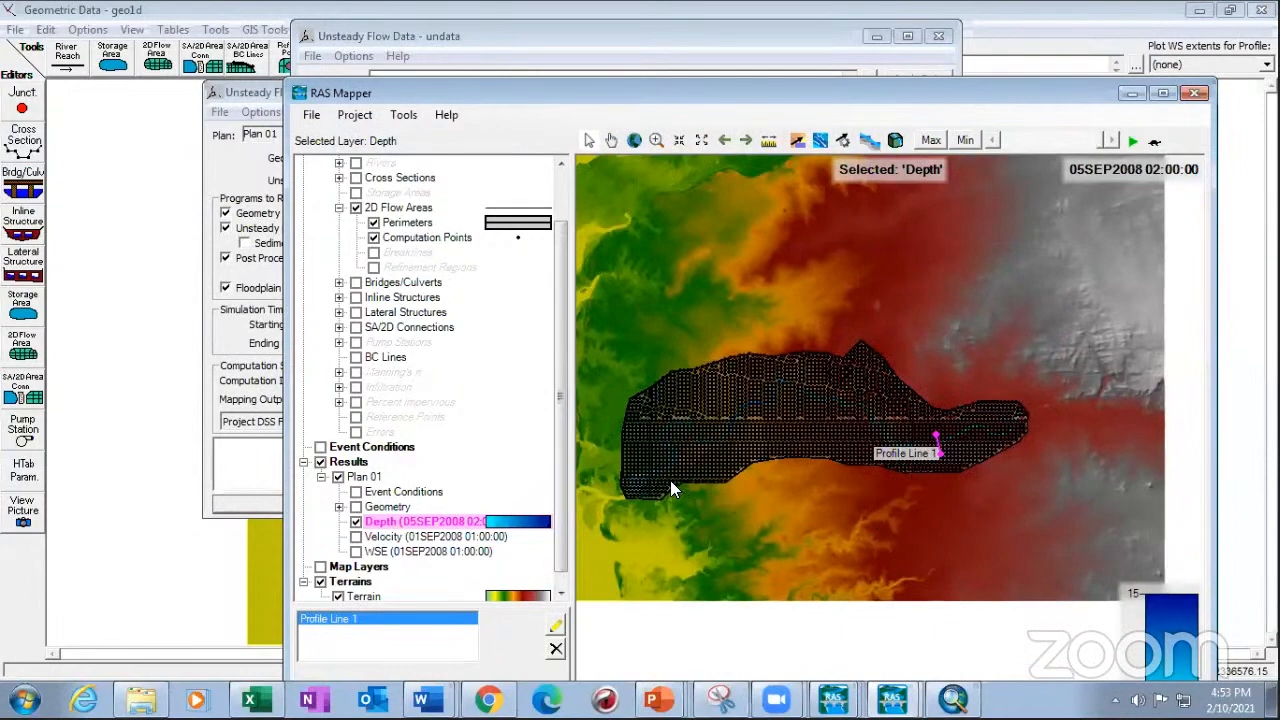
scroll(670, 484, "up", 2)
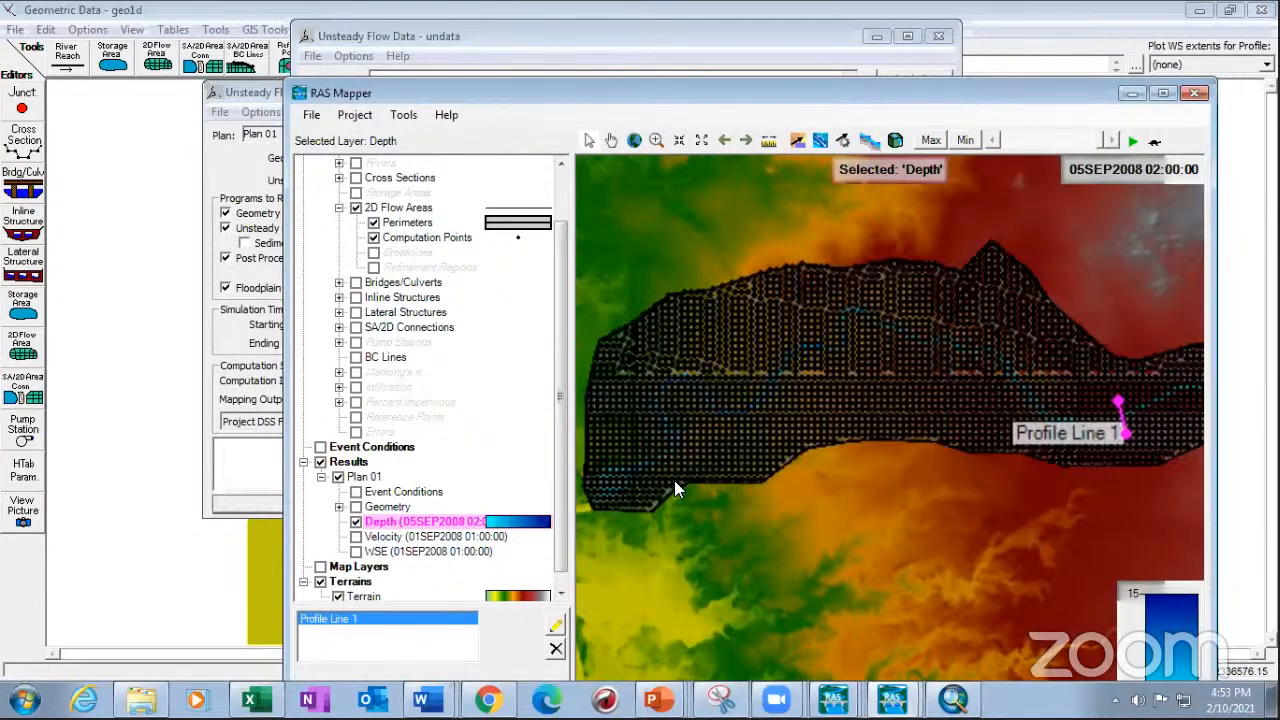
left_click(1132, 140)
left_click_drag(1043, 146, 986, 142)
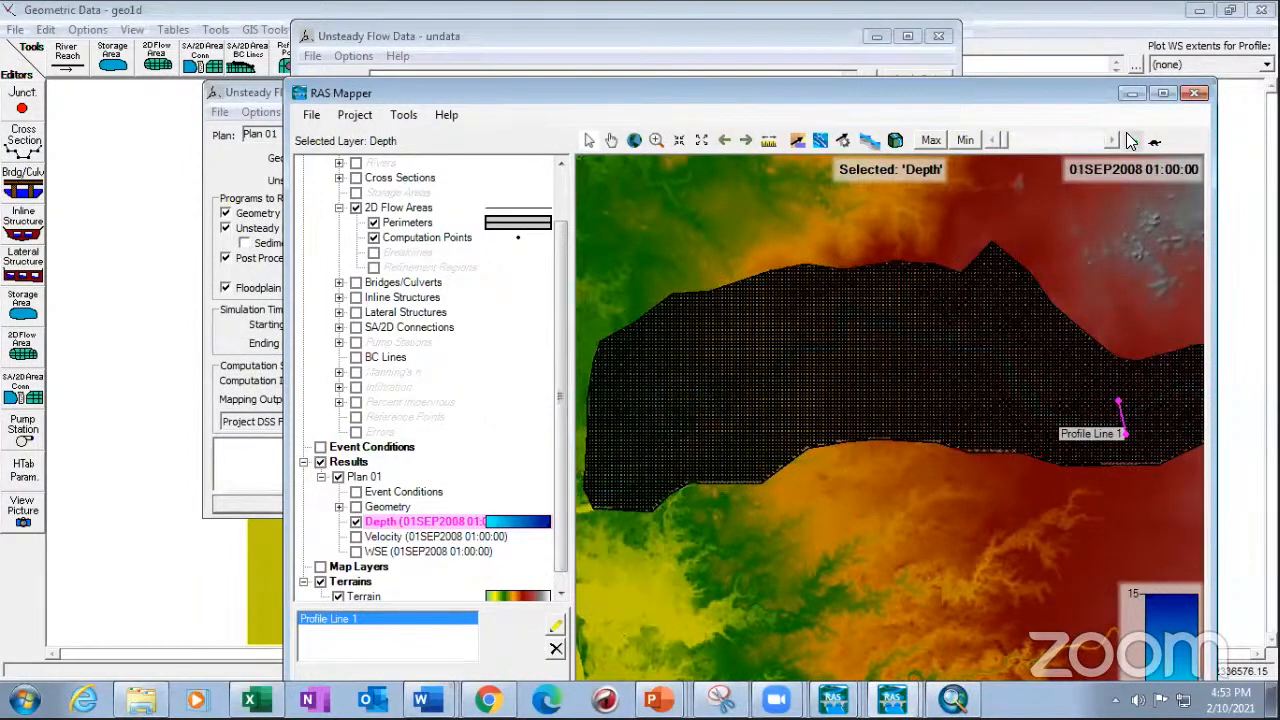
left_click(1131, 140)
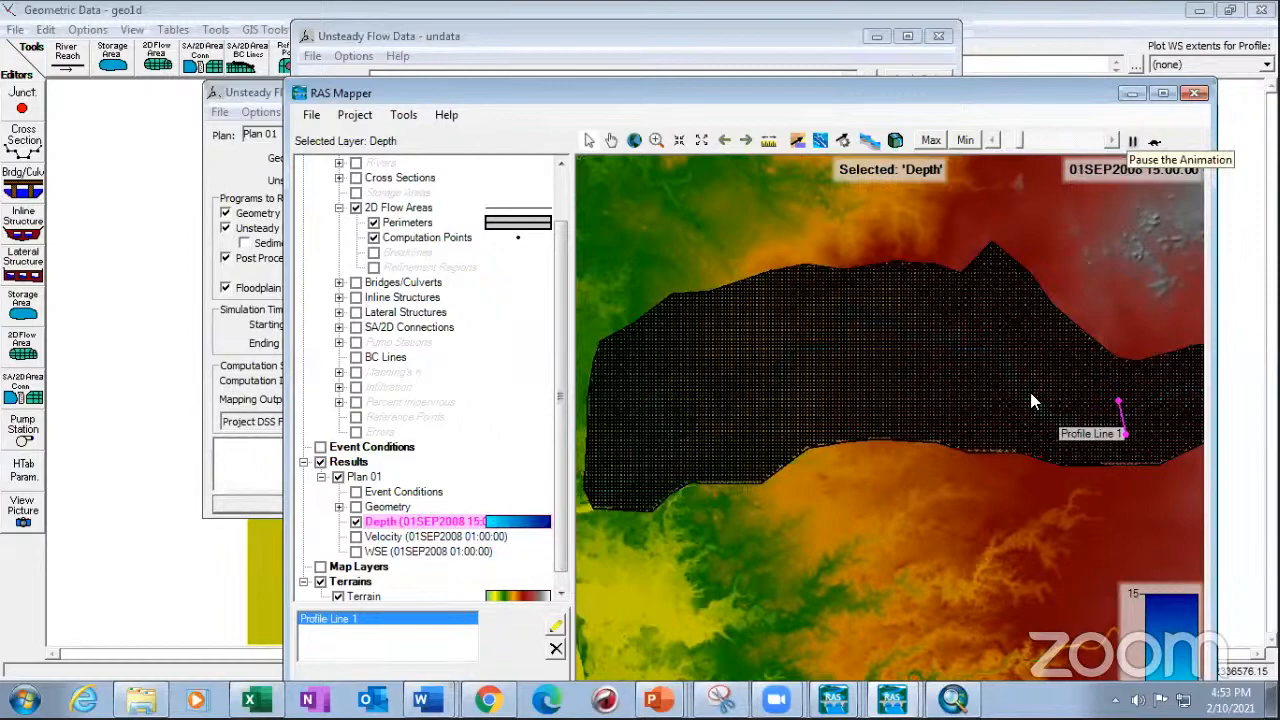
- Examine the depth animation near the river's downstream end, pausing it and resuming it to the last time step
scroll(376, 258, "up", 3)
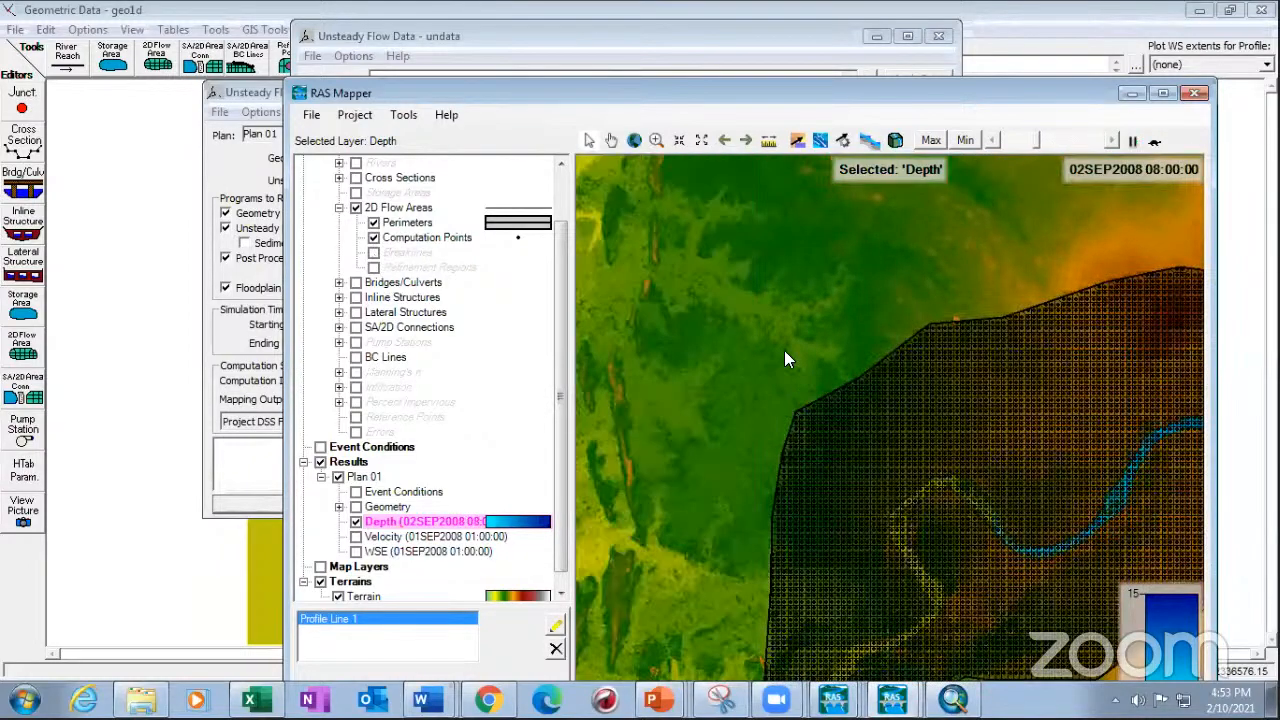
left_click_drag(702, 300, 875, 436)
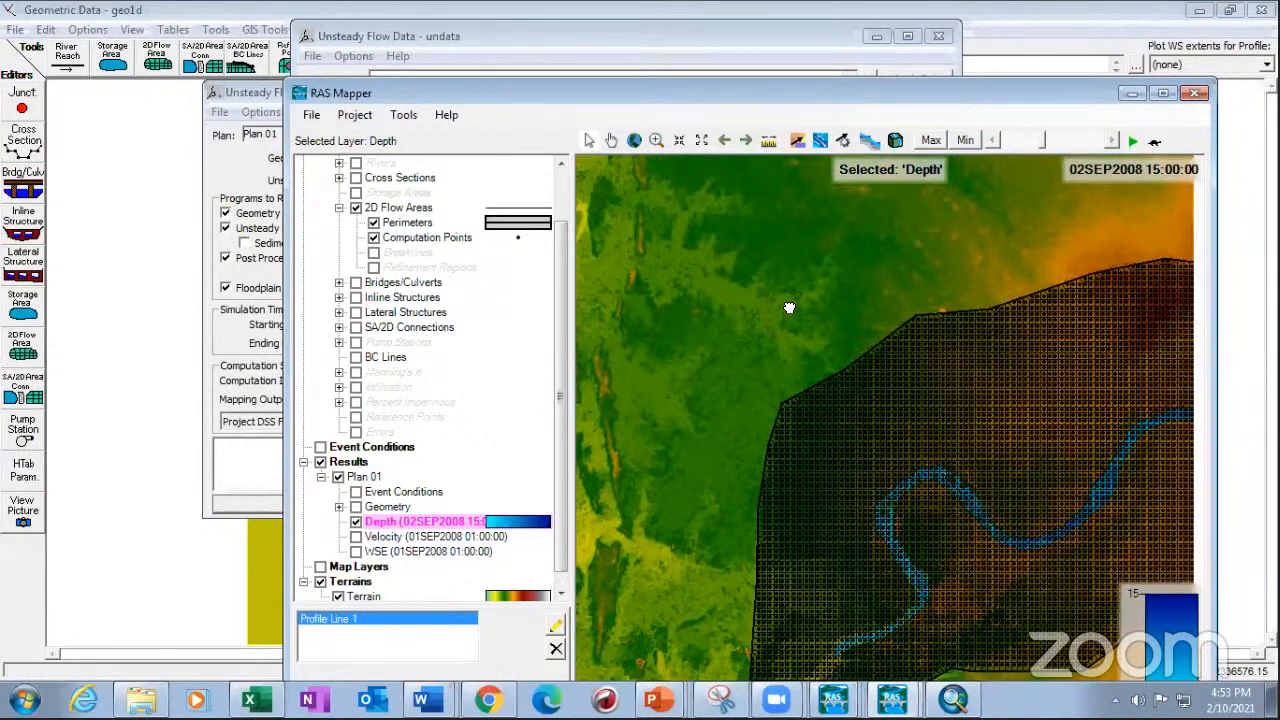
left_click_drag(925, 679, 830, 549)
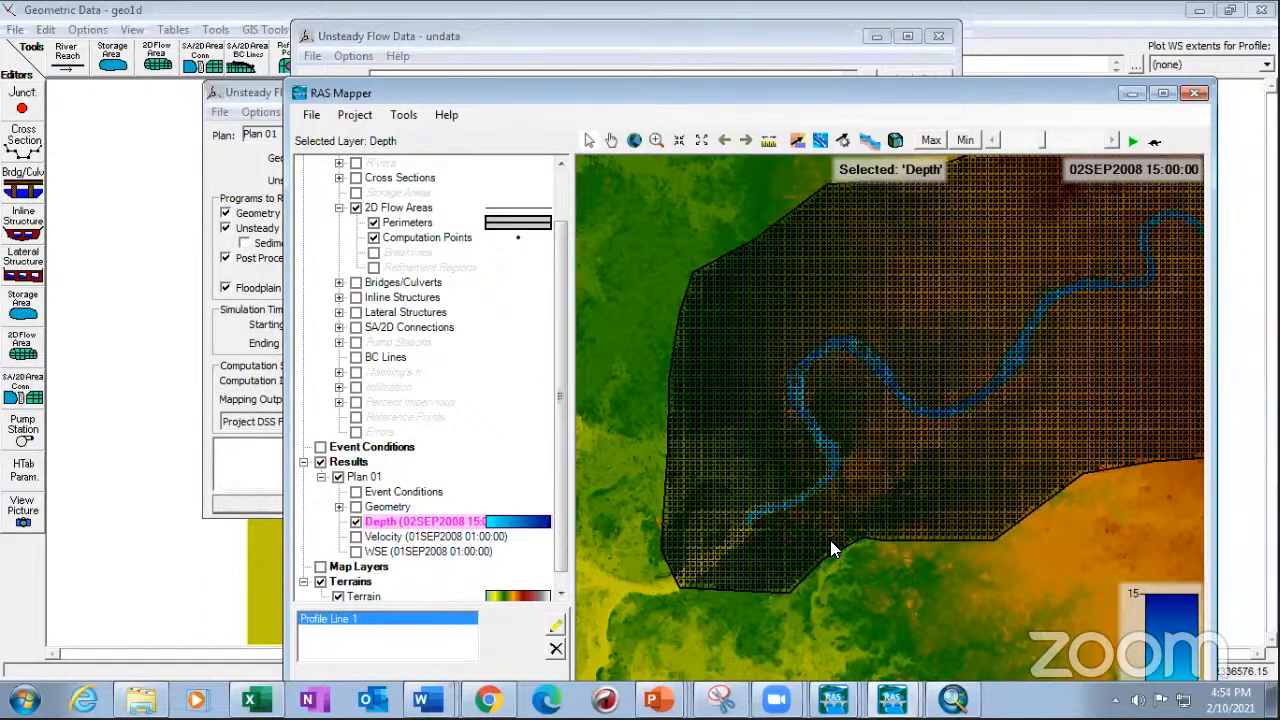
left_click(1133, 140)
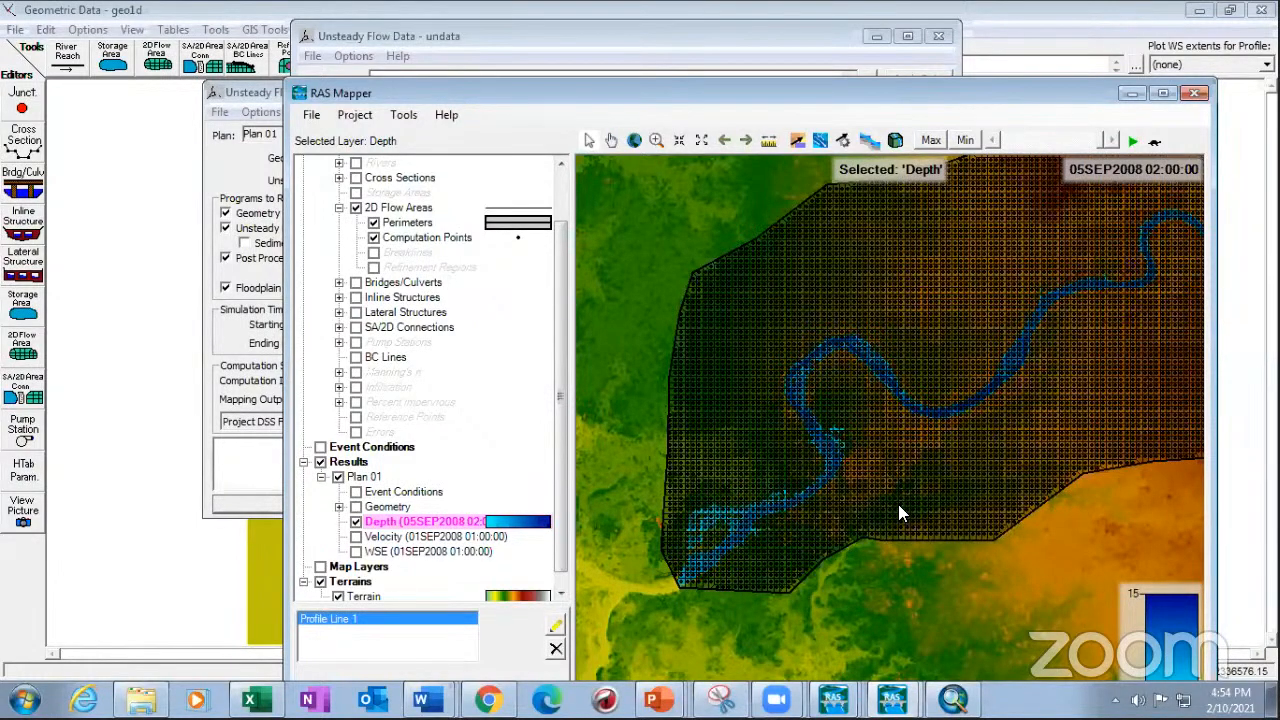
- Hide the Perimeters and Computation Points of the geo1d 2D flow area so the depth map shows along the whole river
scroll(898, 504, "down", 3)
scroll(875, 519, "up", 5)
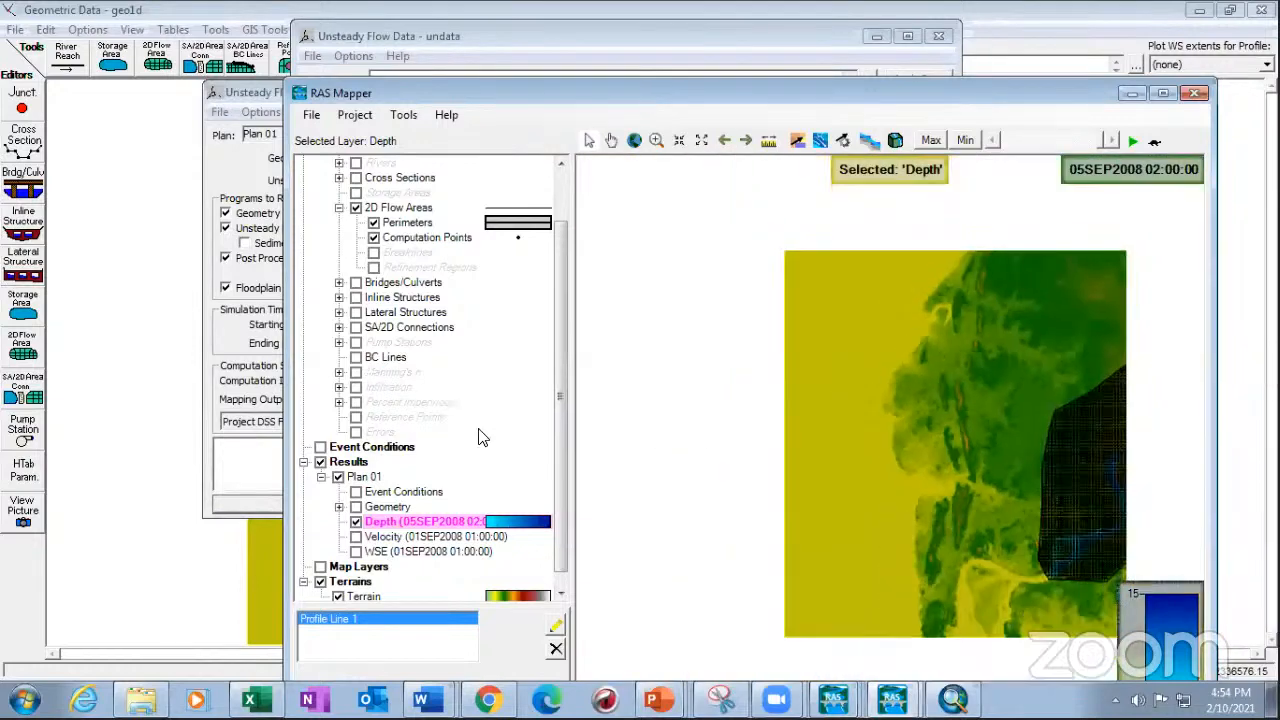
left_click_drag(560, 382, 576, 280)
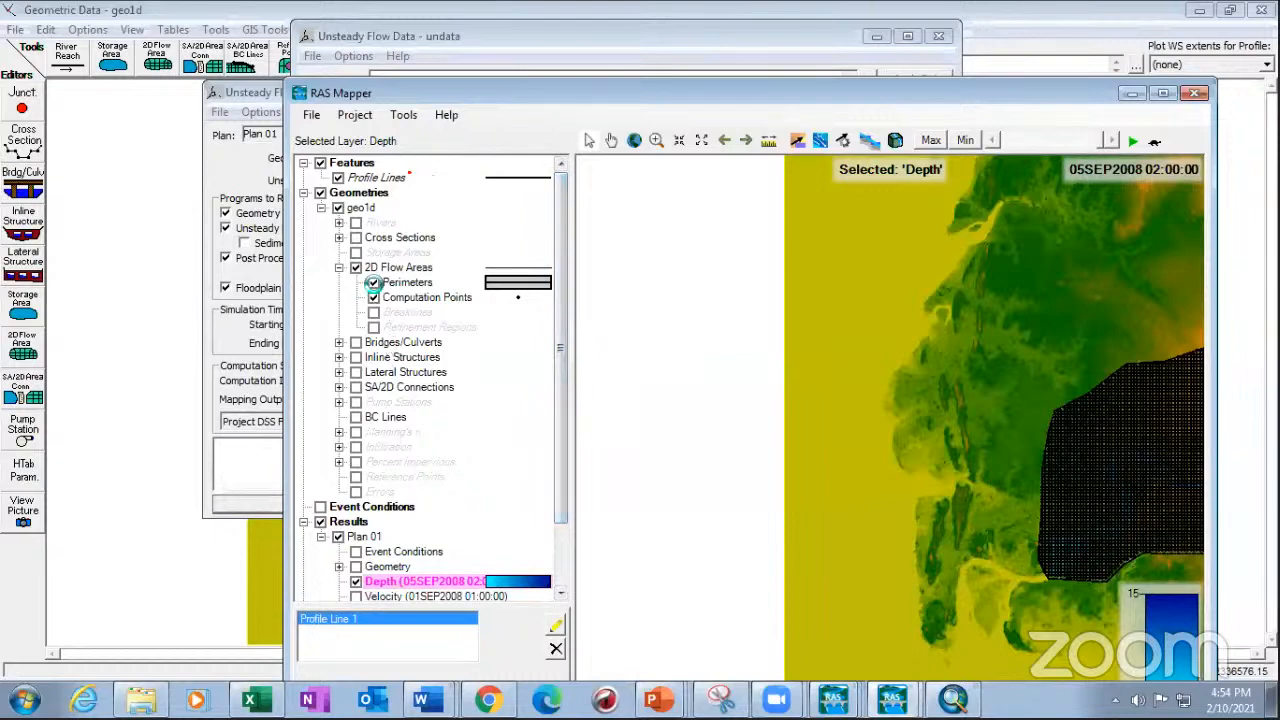
left_click(373, 282)
left_click(373, 297)
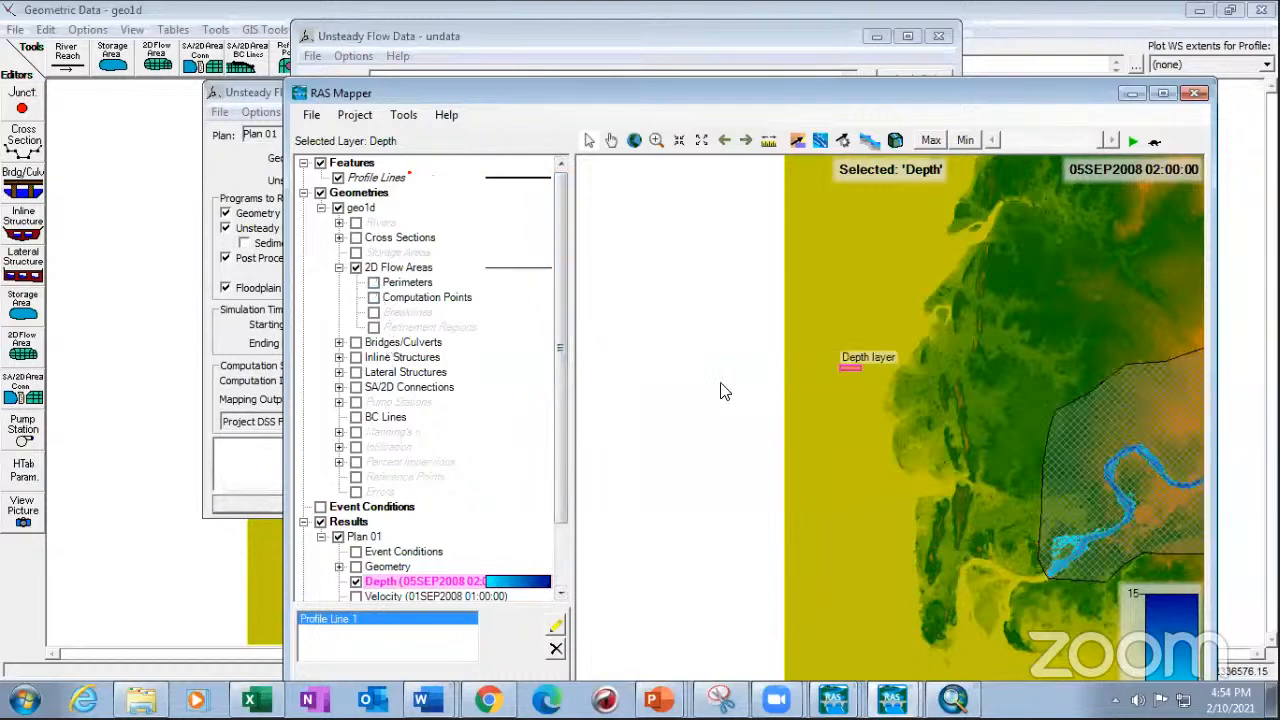
left_click_drag(817, 449, 594, 386)
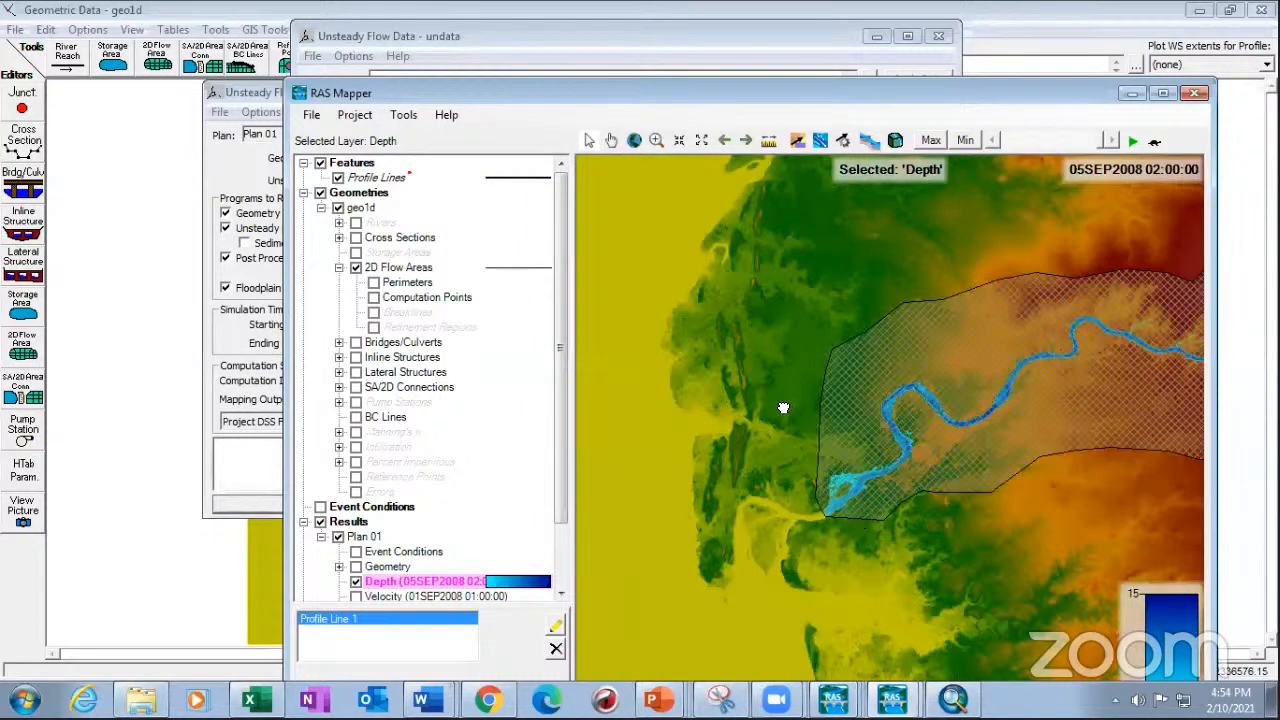
left_click_drag(1048, 552, 918, 508)
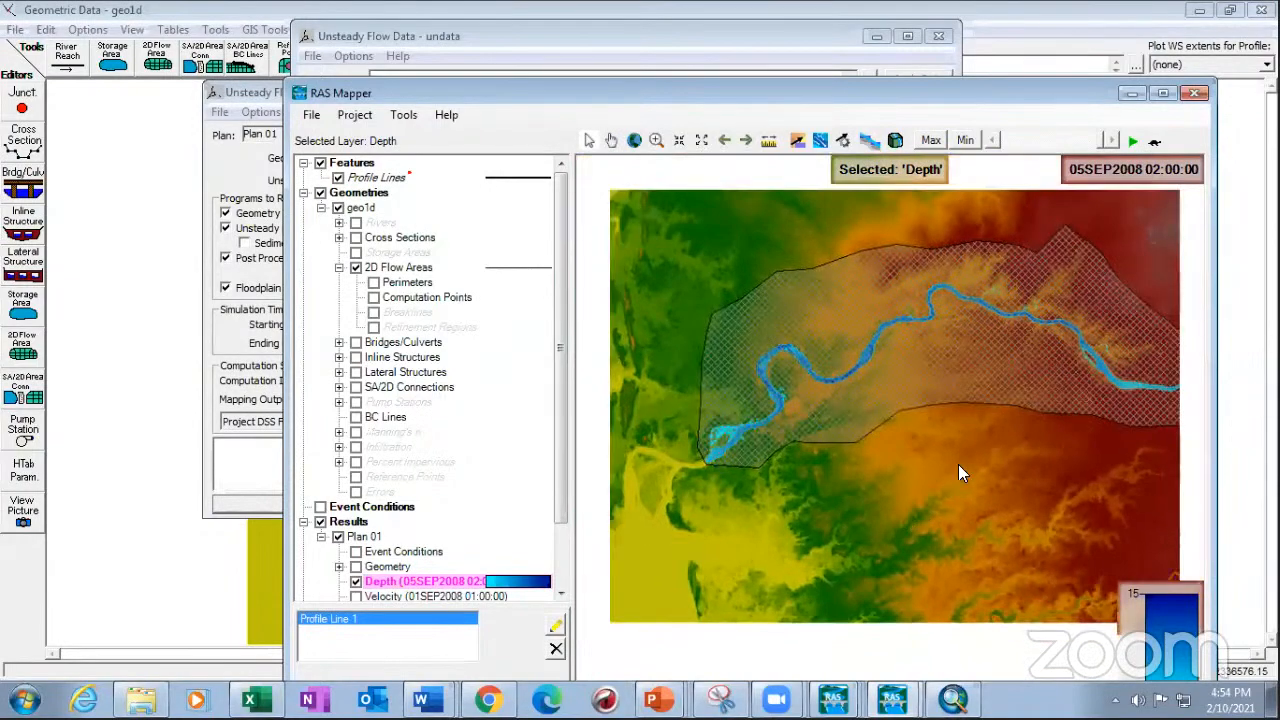
left_click_drag(1113, 294, 1033, 256)
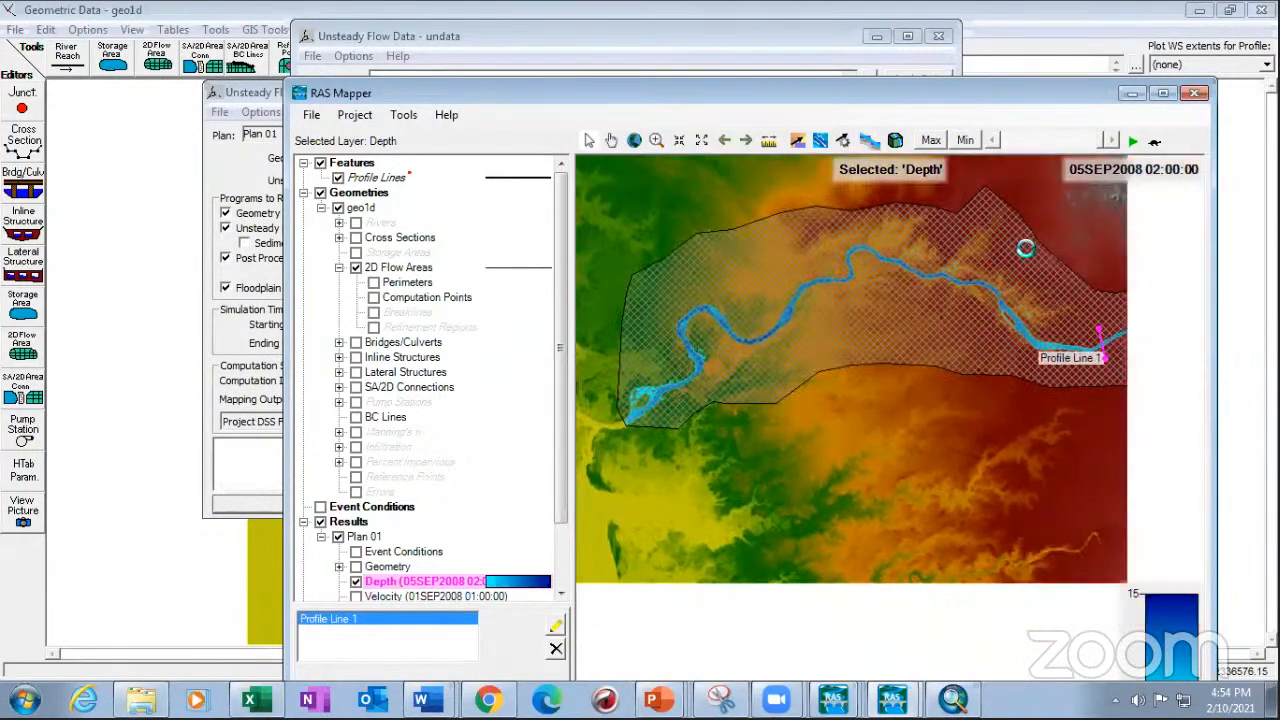
- Plot the flow time series along Profile Line 1, review the hydrograph, and minimize the plot
right_click(398, 618)
mouse_move(492, 580)
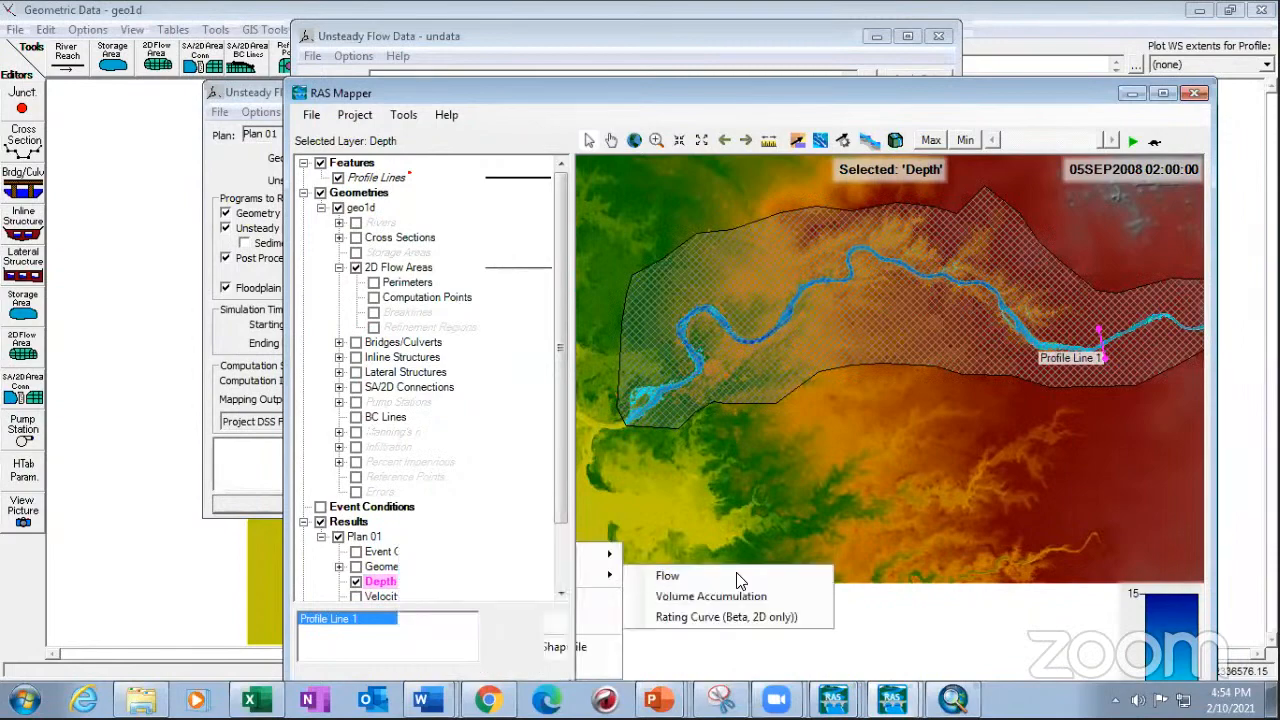
left_click(740, 578)
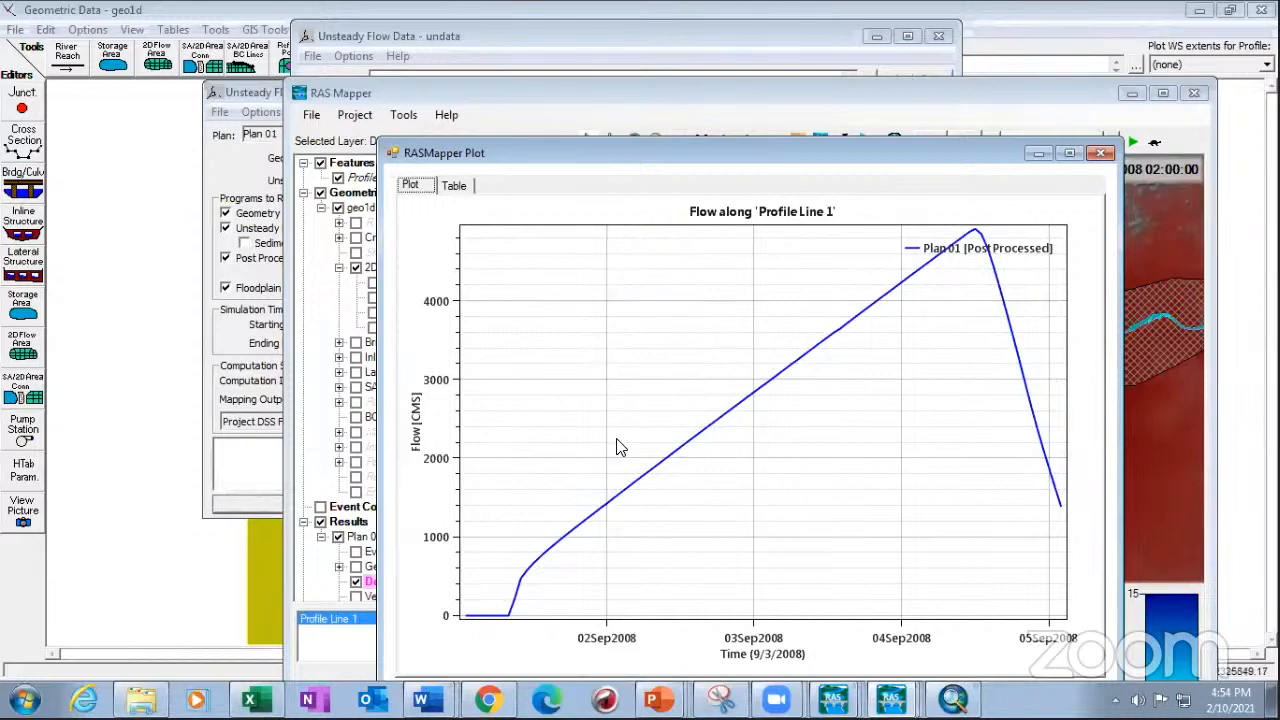
mouse_move(963, 265)
left_click(1040, 154)
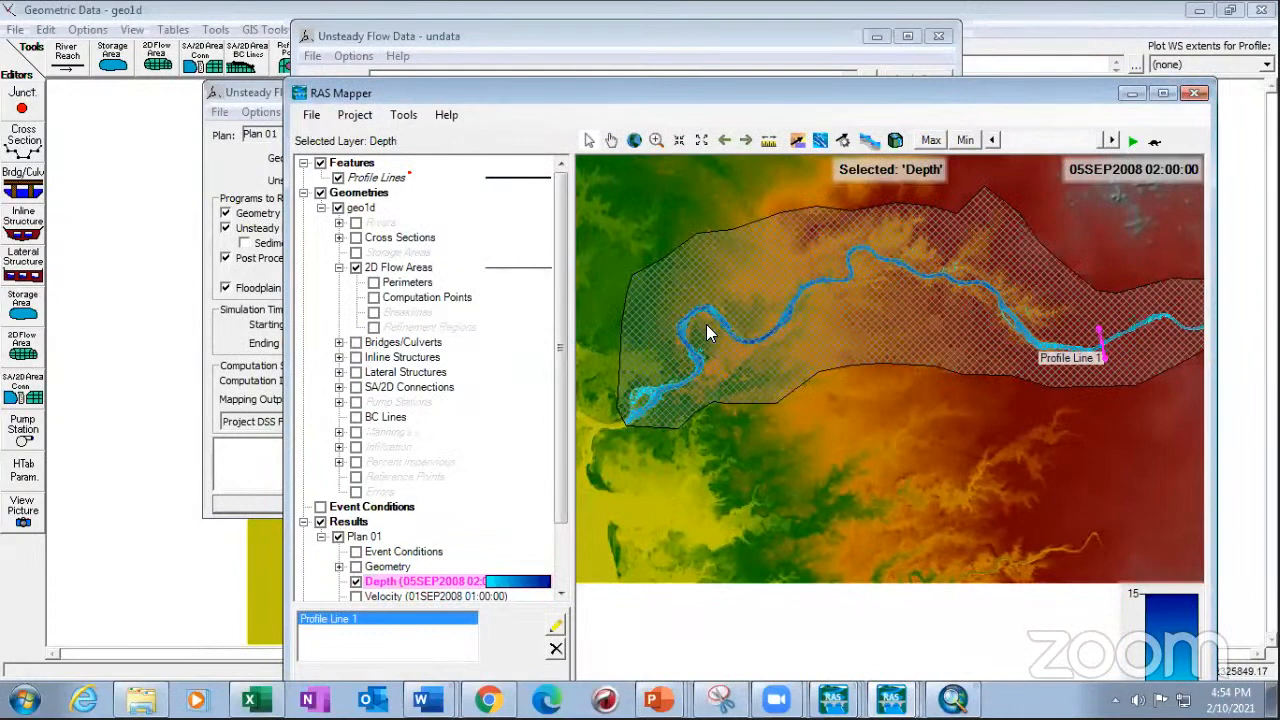
- Replay the depth animation from 01SEP2008 01:00 to the end, and postpone the computer restart reminder by 30 minutes
left_click_drag(1104, 141, 1003, 140)
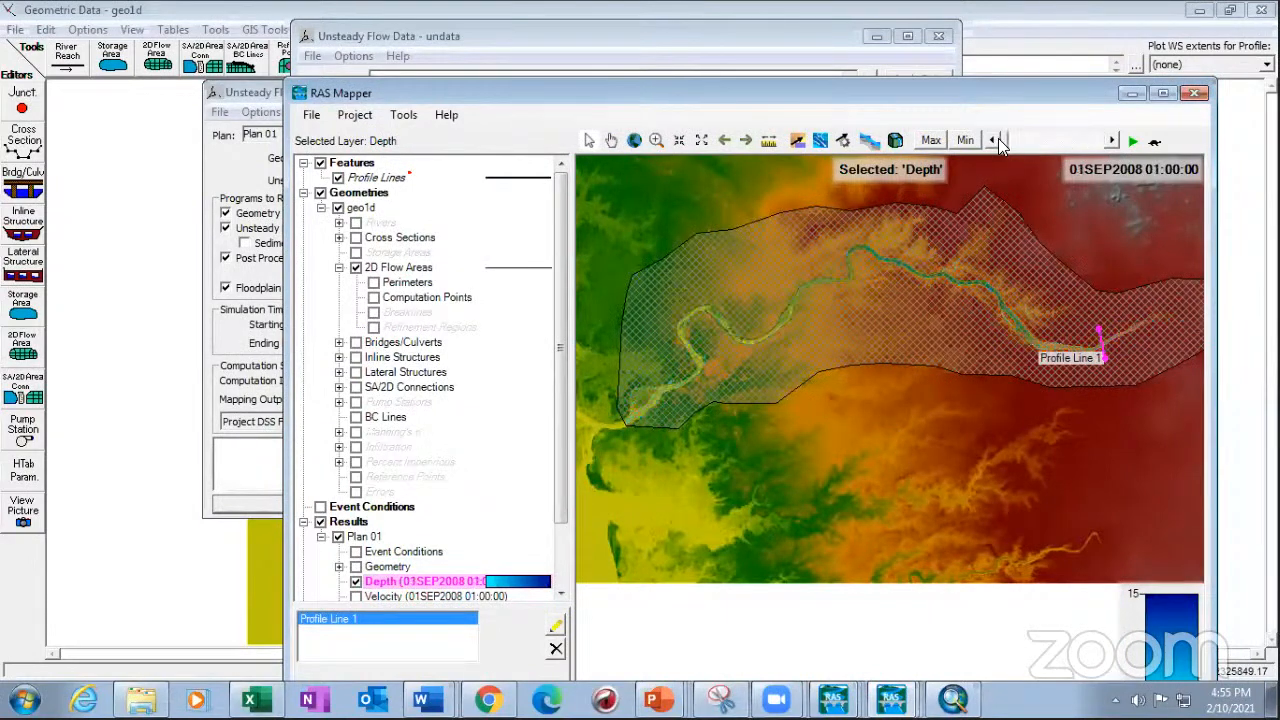
left_click(1133, 143)
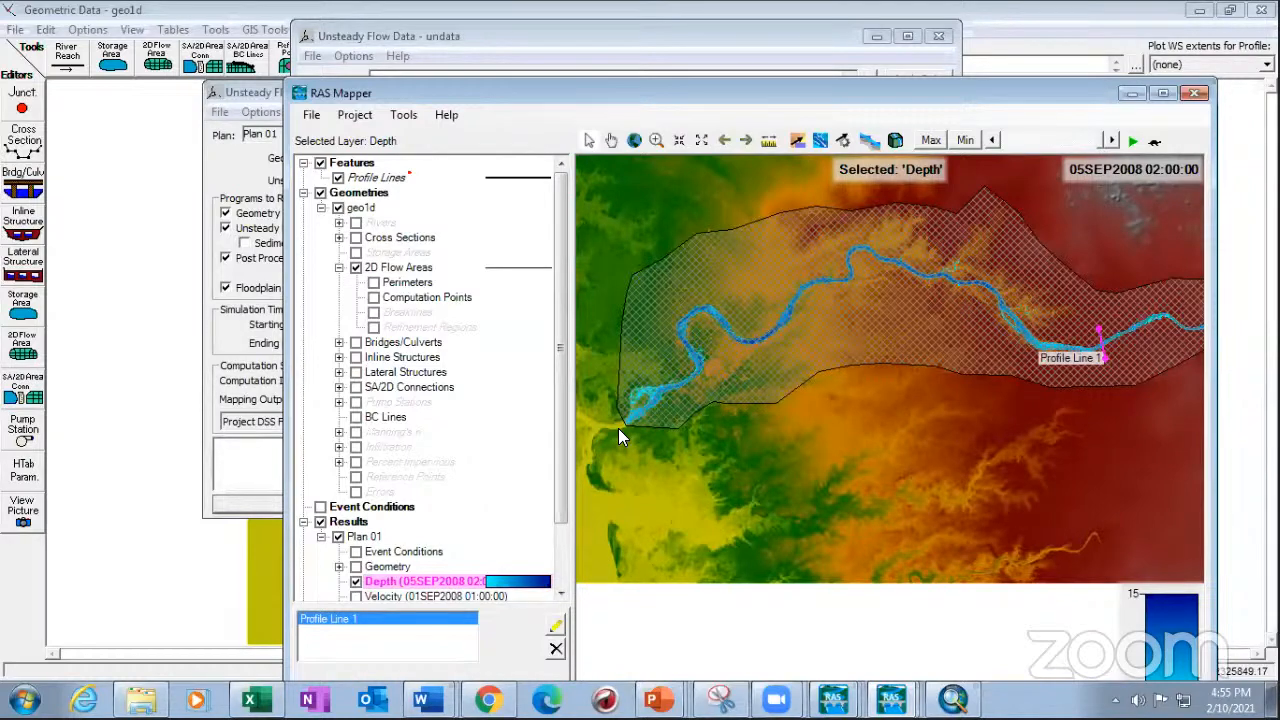
mouse_move(779, 326)
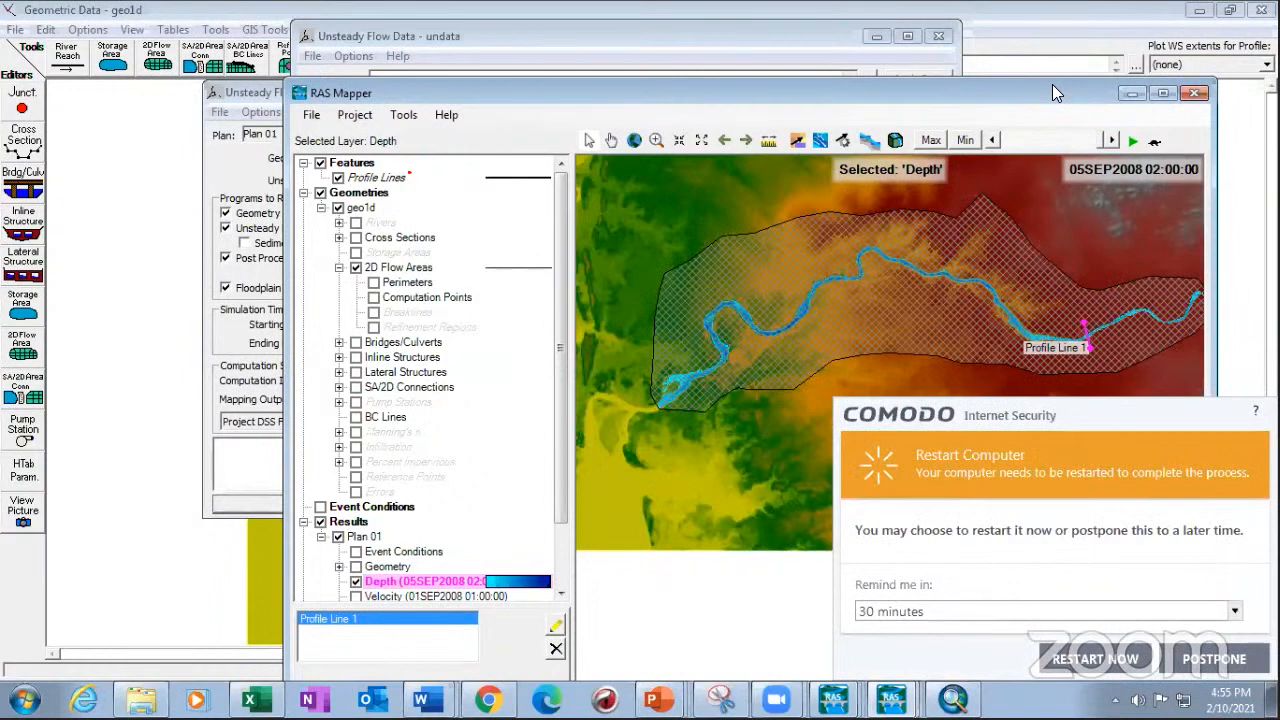
left_click(1214, 660)
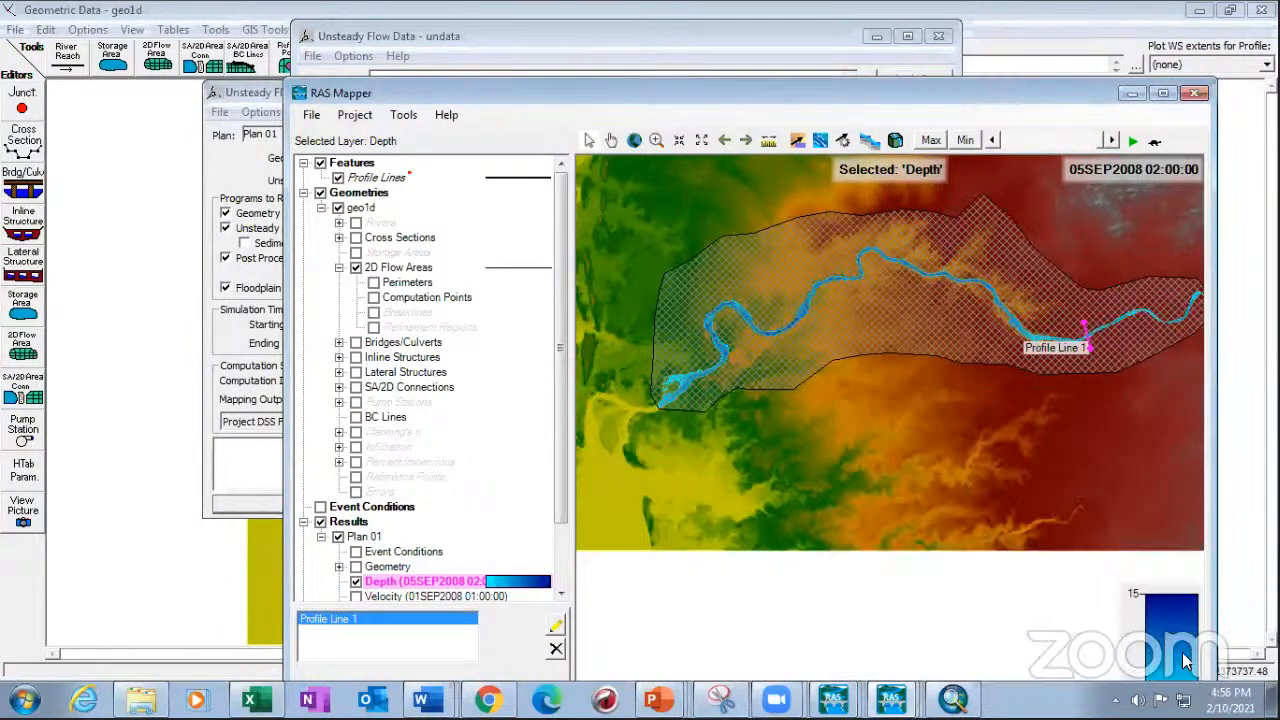